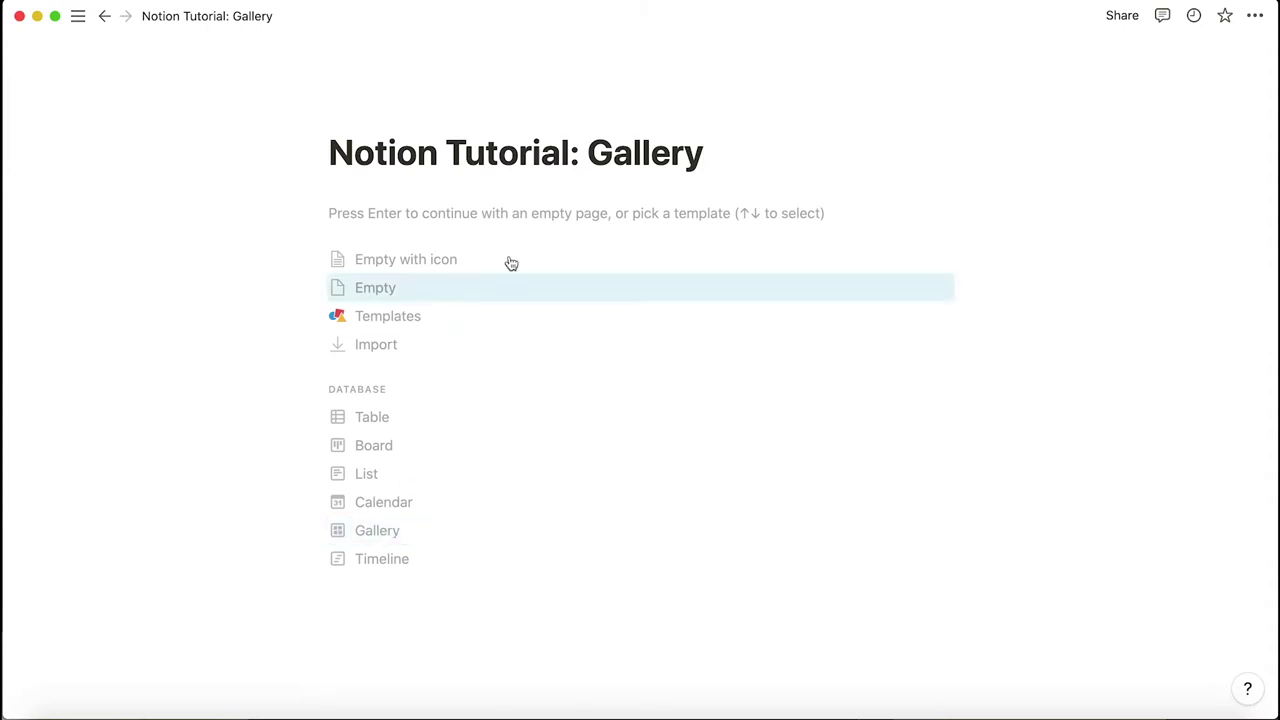
Search the insertable blocks for "gall" to examine the gallery options, then clear the search term
left_click(477, 220)
type("/")
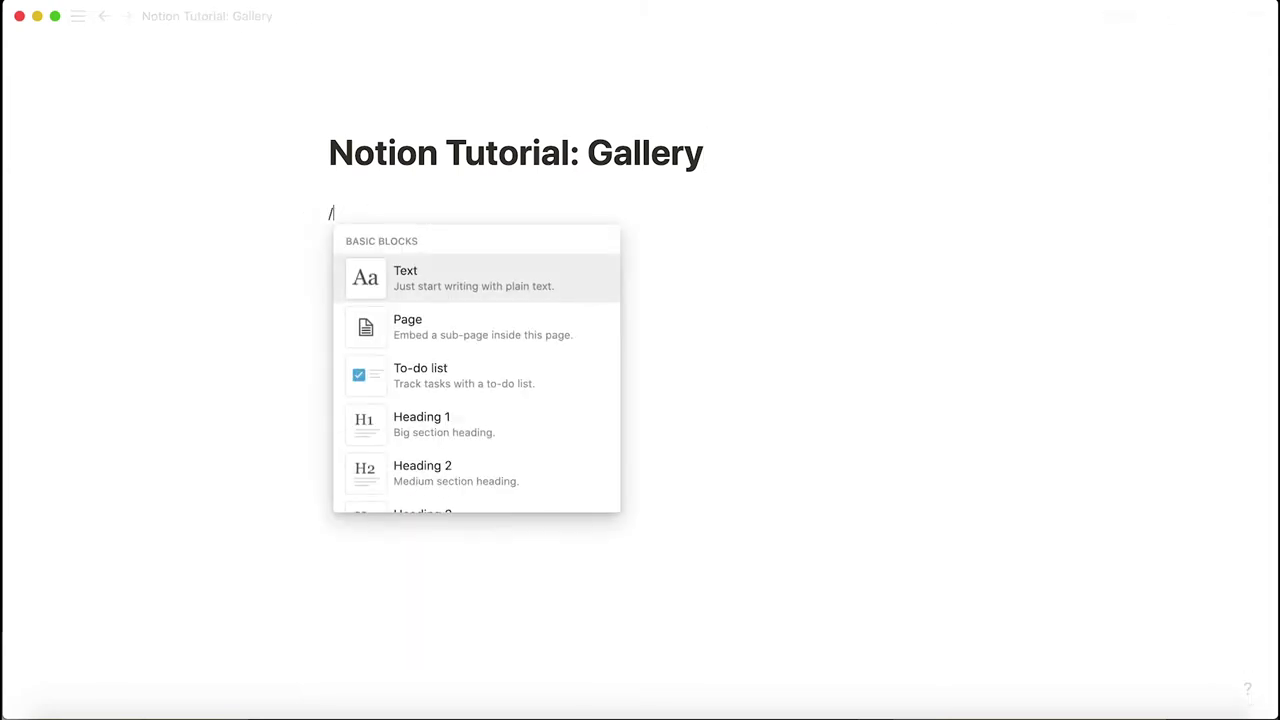
type("gall")
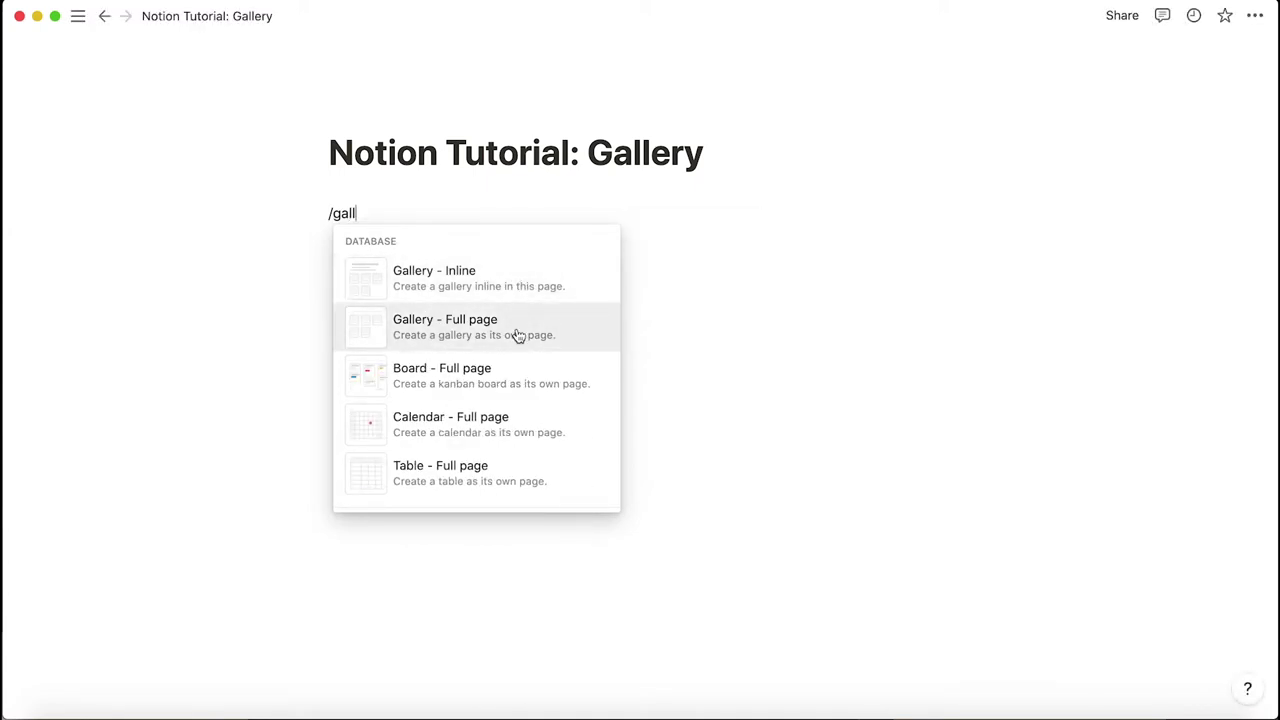
key("BackSpace")
key("BackSpace")
key("BackSpace")
key("BackSpace")
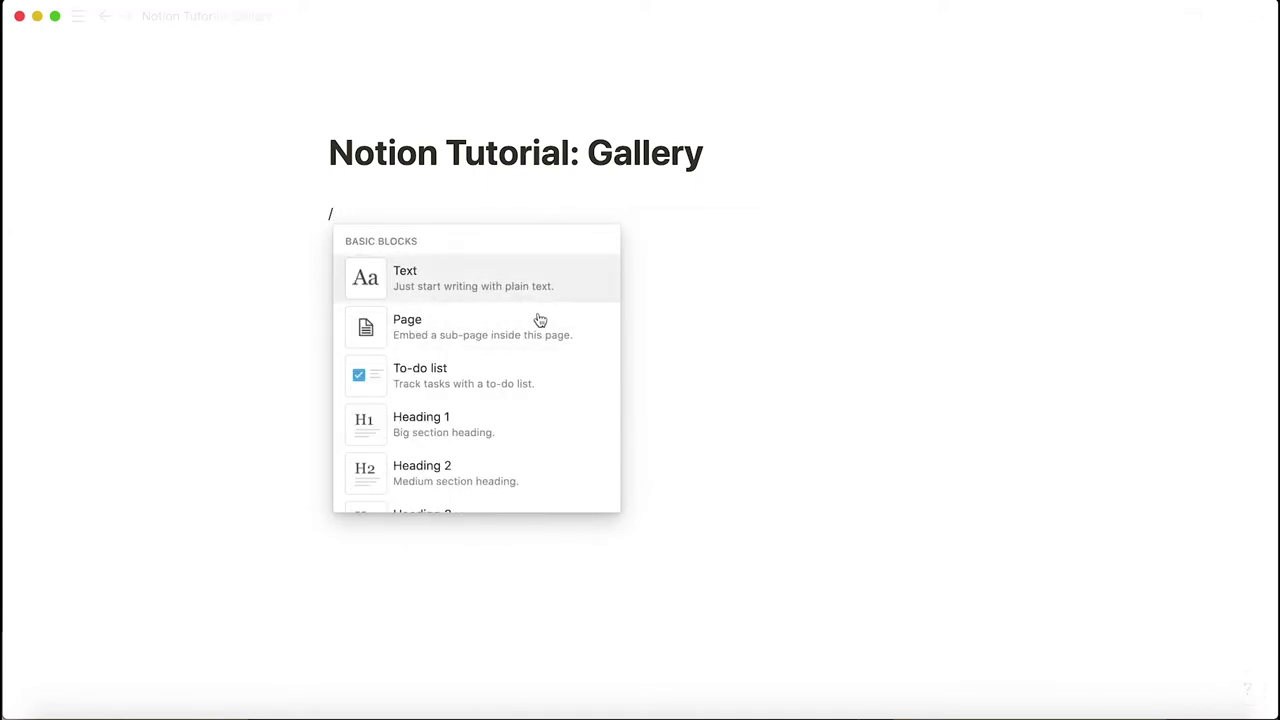
Insert an inline gallery database in the body of the page
scroll(477, 394, "down", 10)
scroll(480, 394, "down", 6)
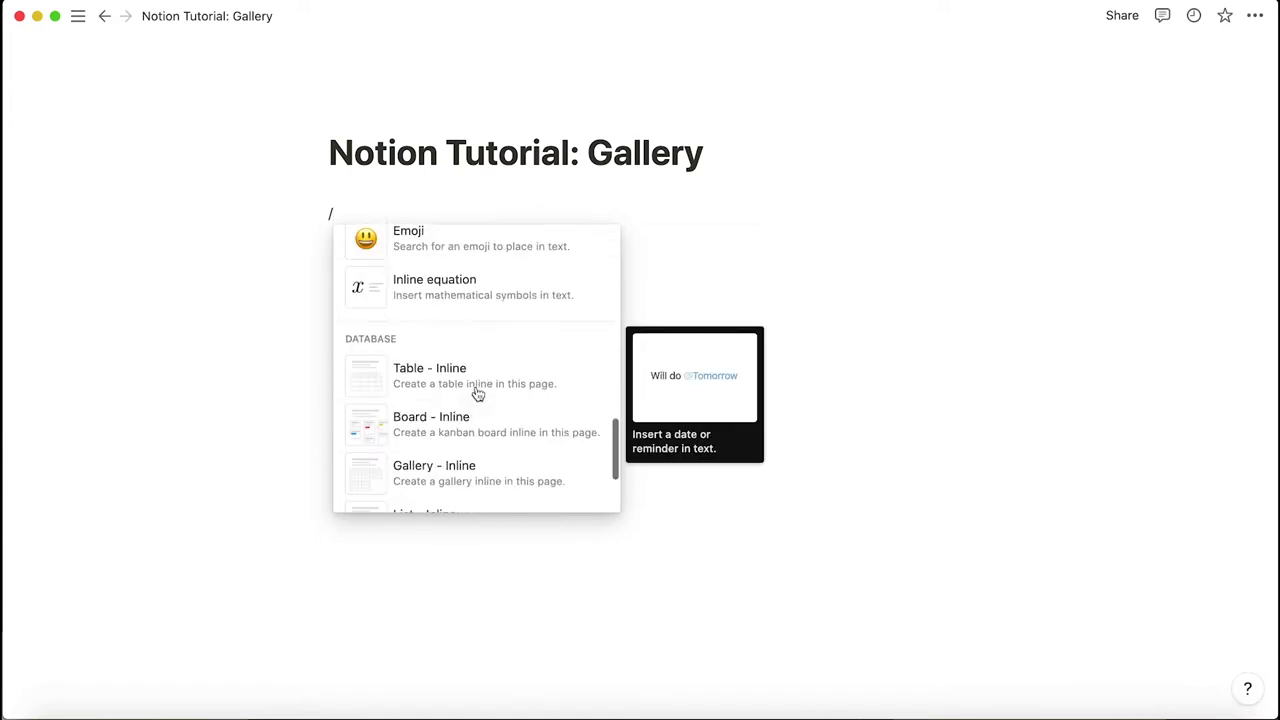
scroll(411, 286, "up", 1)
scroll(440, 440, "down", 1)
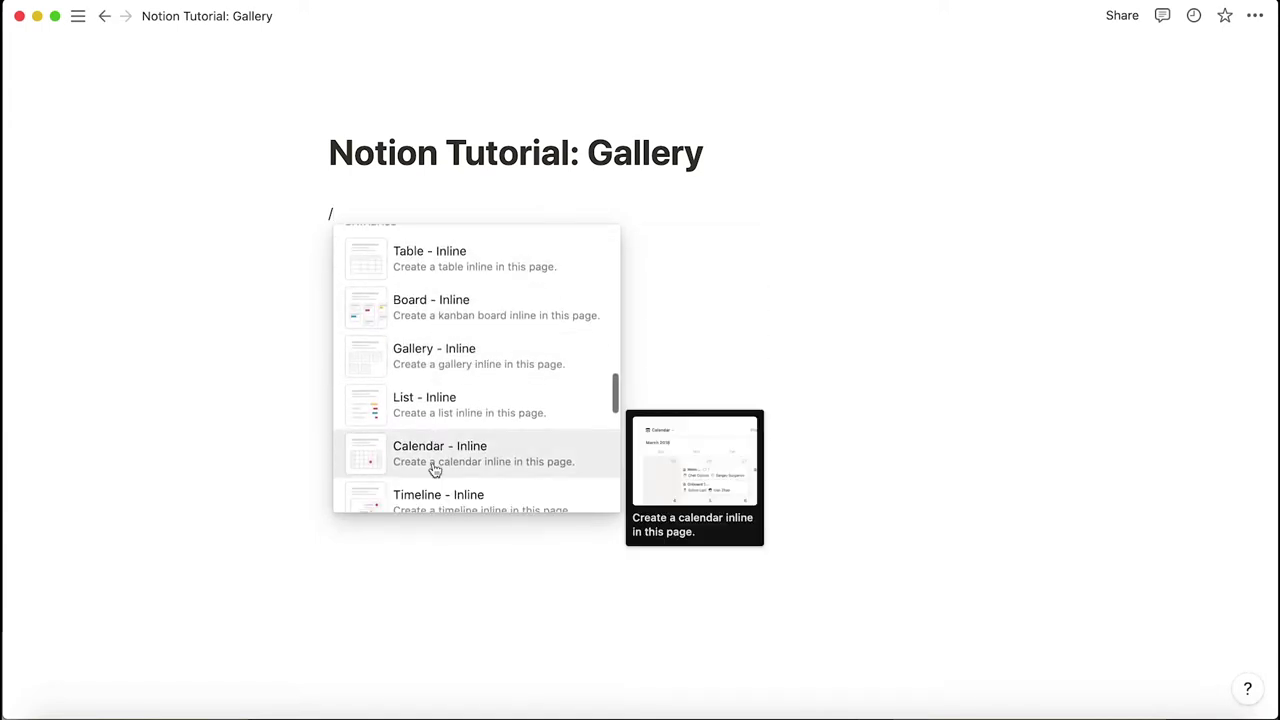
scroll(420, 363, "down", 5)
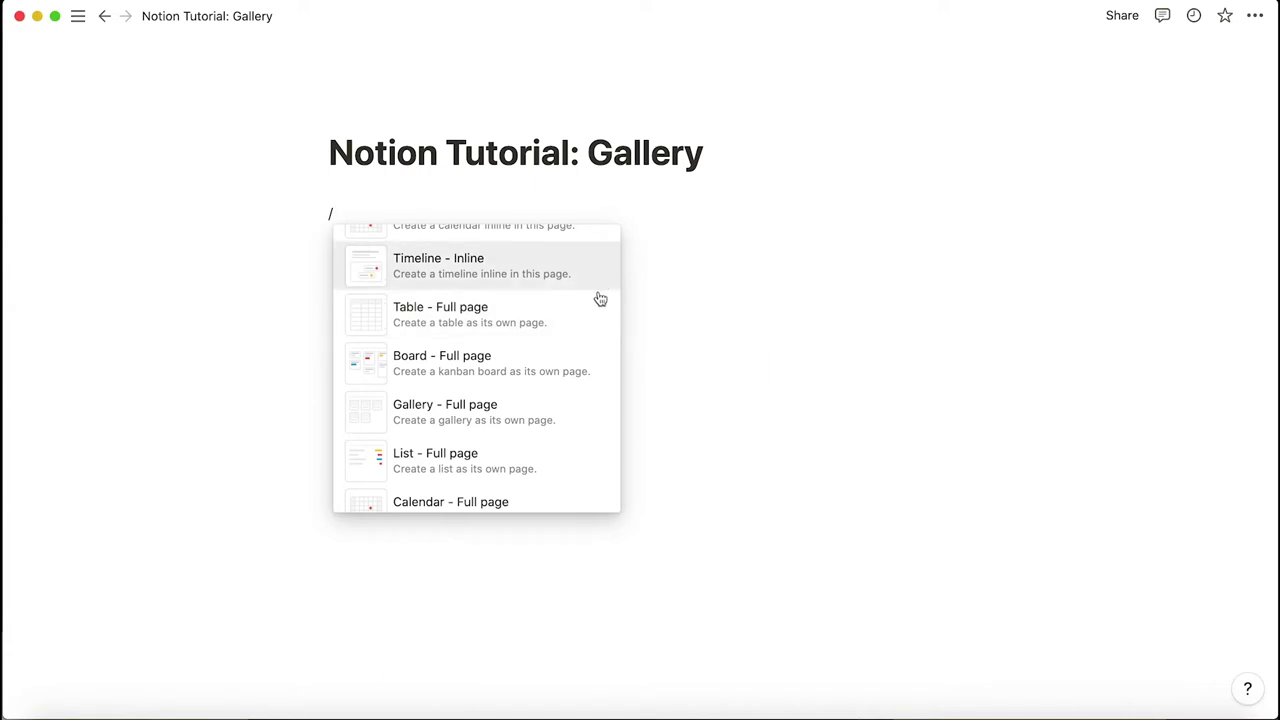
scroll(508, 418, "up", 5)
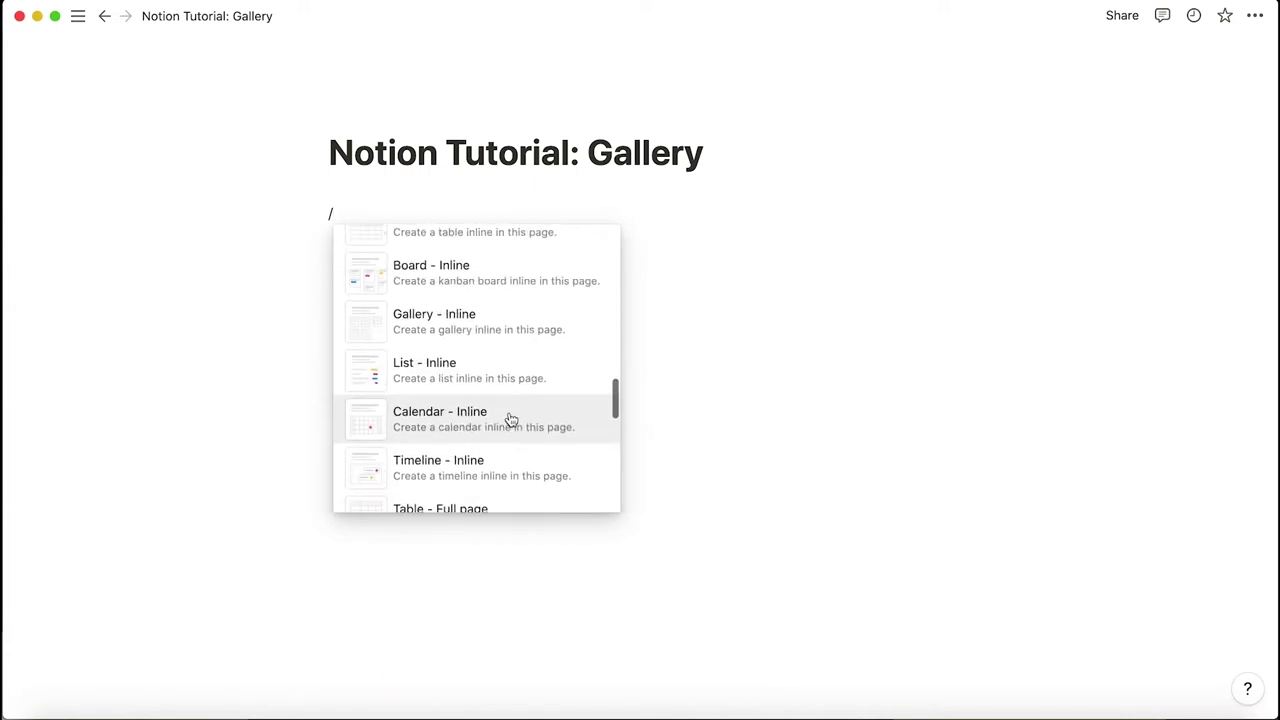
left_click(520, 341)
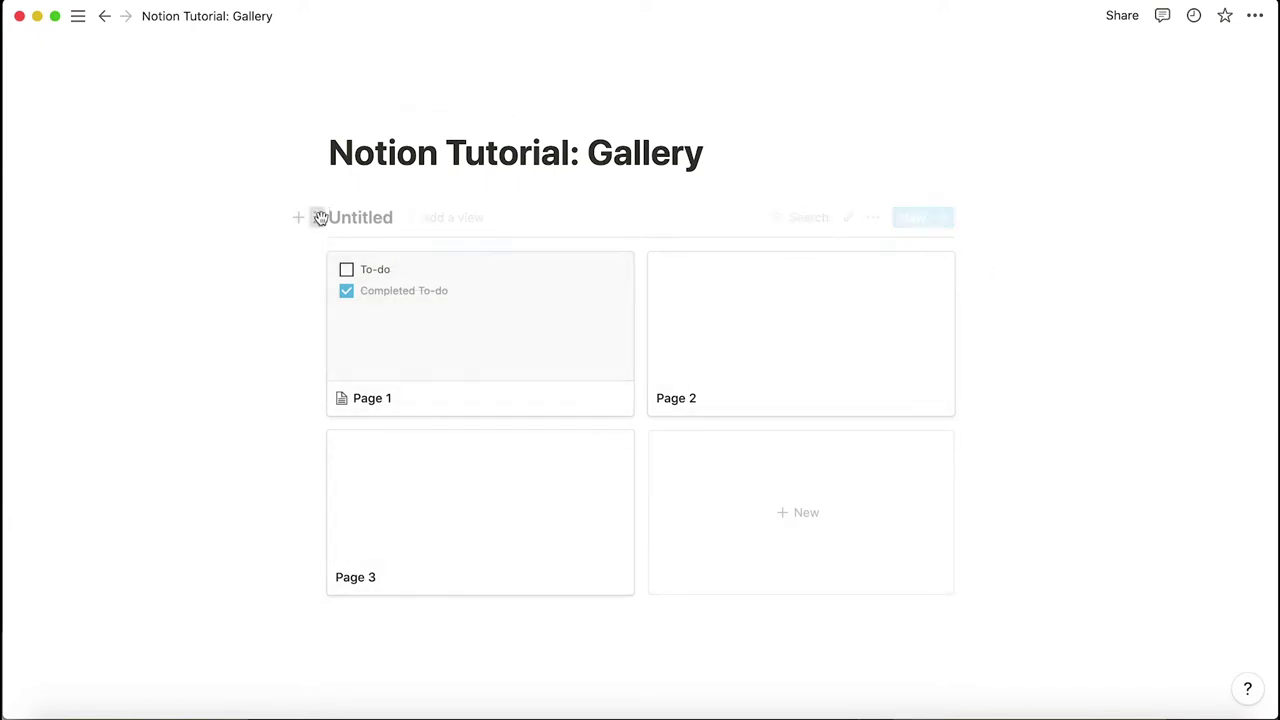
Delete the inline gallery and make the empty page a full-page Gallery database instead
left_click(318, 218)
left_click(257, 151)
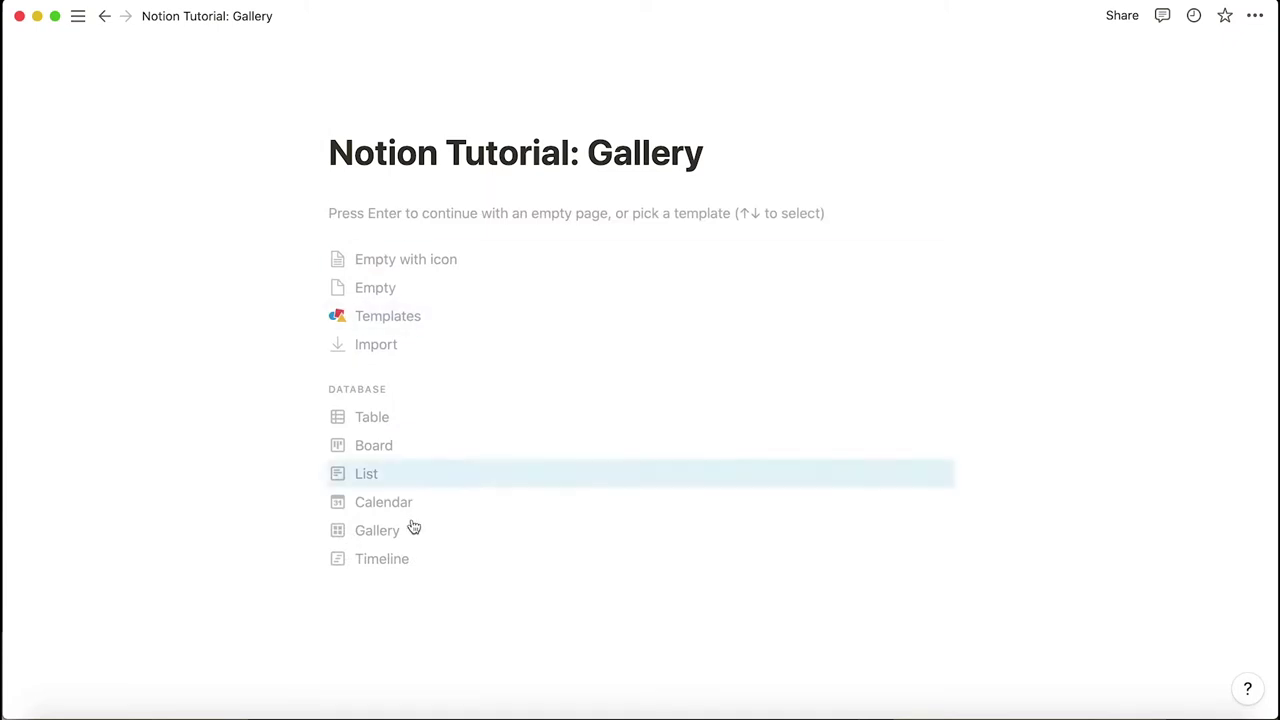
left_click(380, 530)
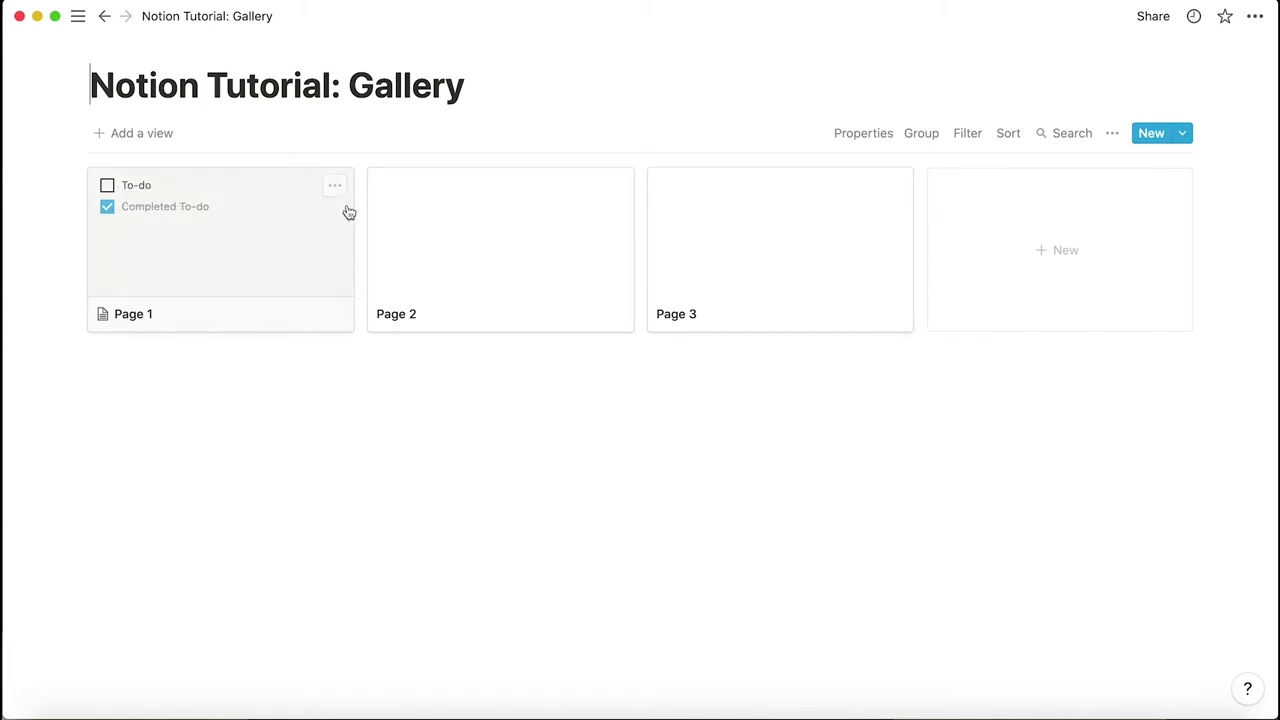
View the contents of the Page 1 card and examine the gallery's card preview options
left_click(194, 245)
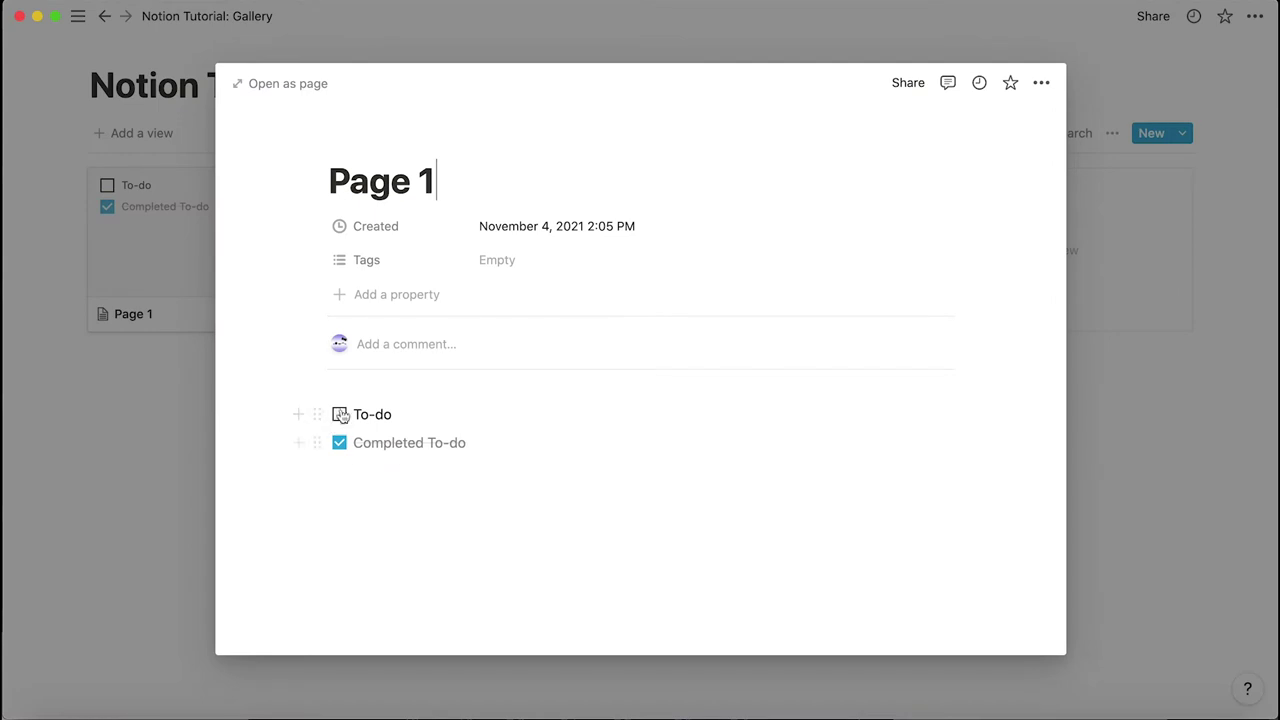
left_click(1127, 290)
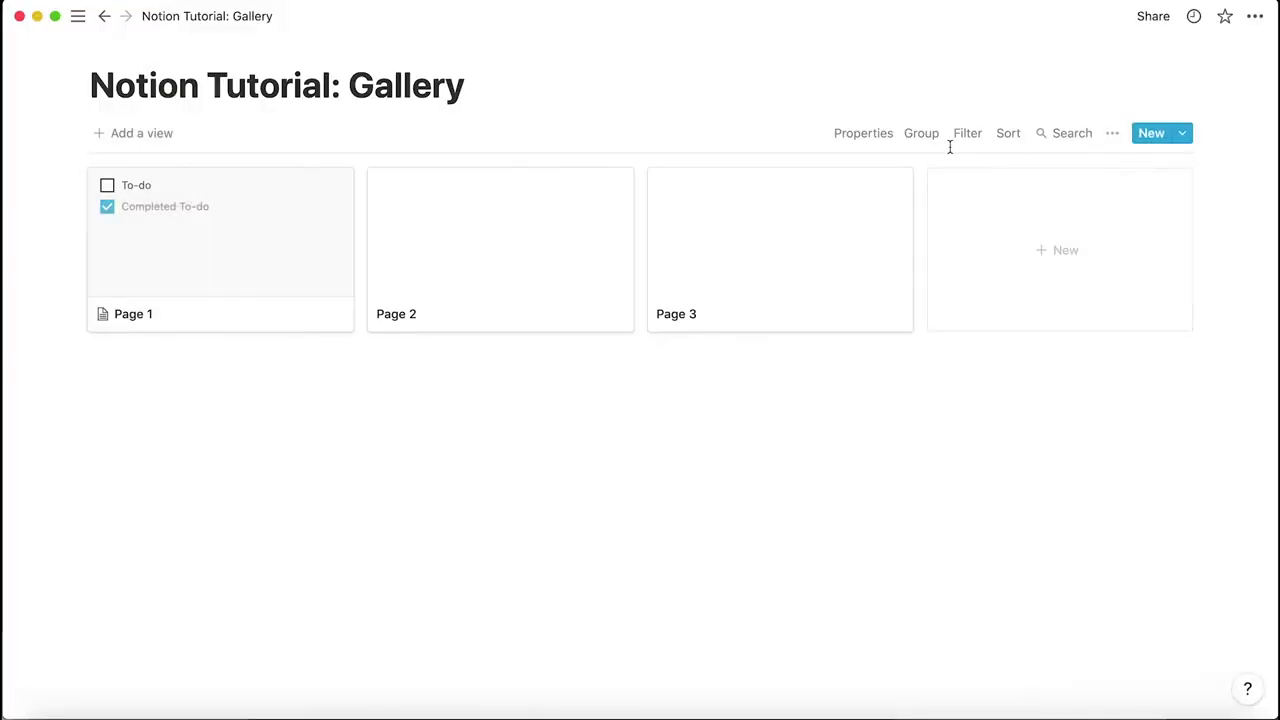
left_click(860, 135)
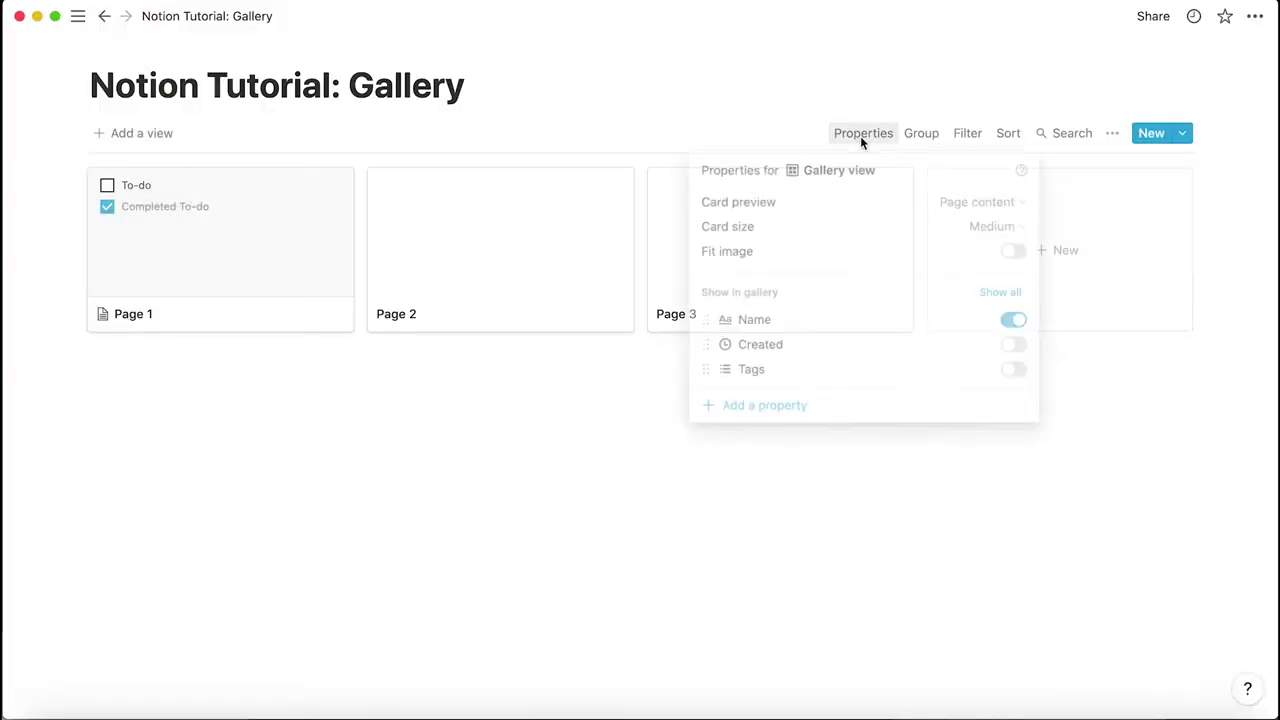
left_click(977, 202)
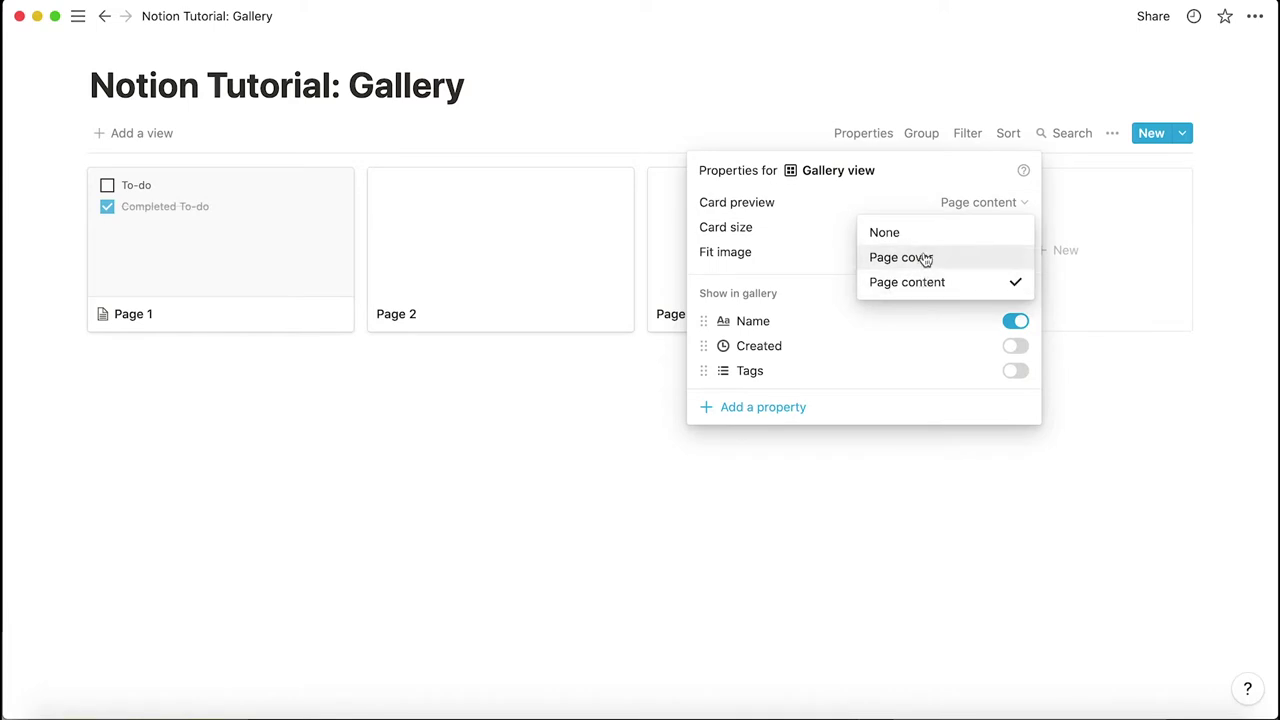
left_click(673, 116)
Add a cover image to Page 1 and return to the gallery
left_click(266, 269)
left_click(266, 269)
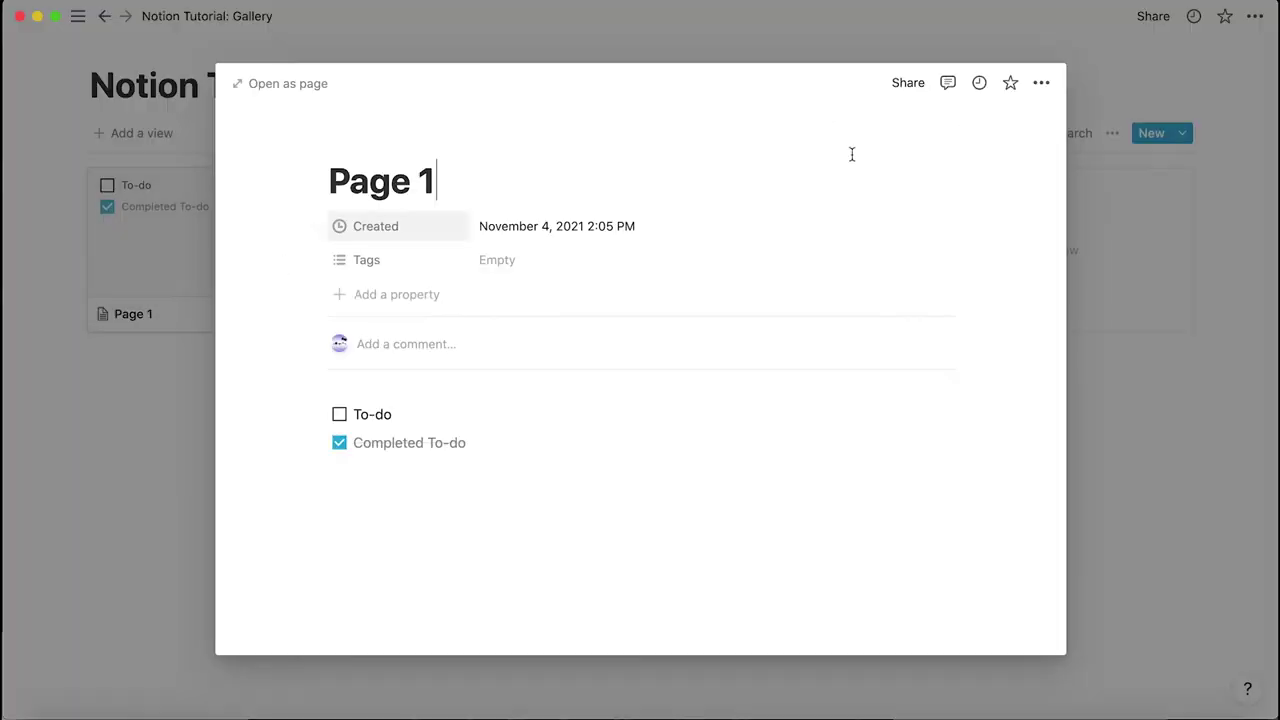
left_click(443, 145)
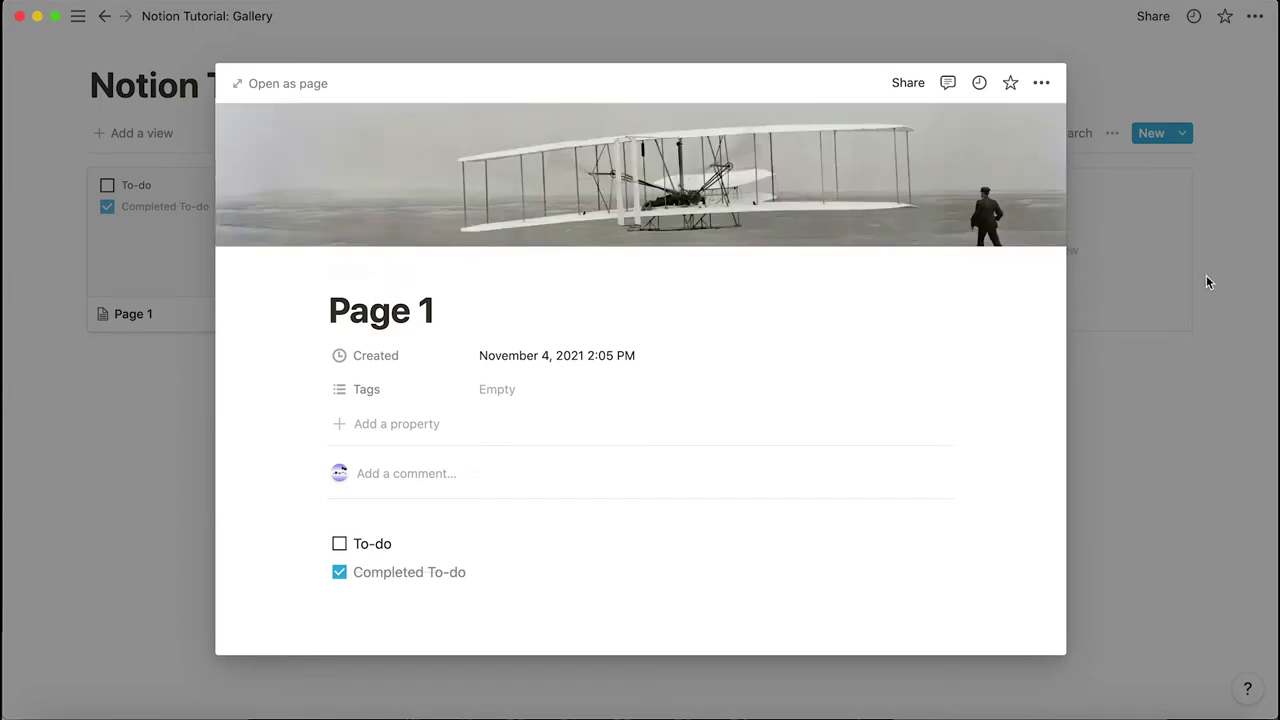
left_click(1206, 274)
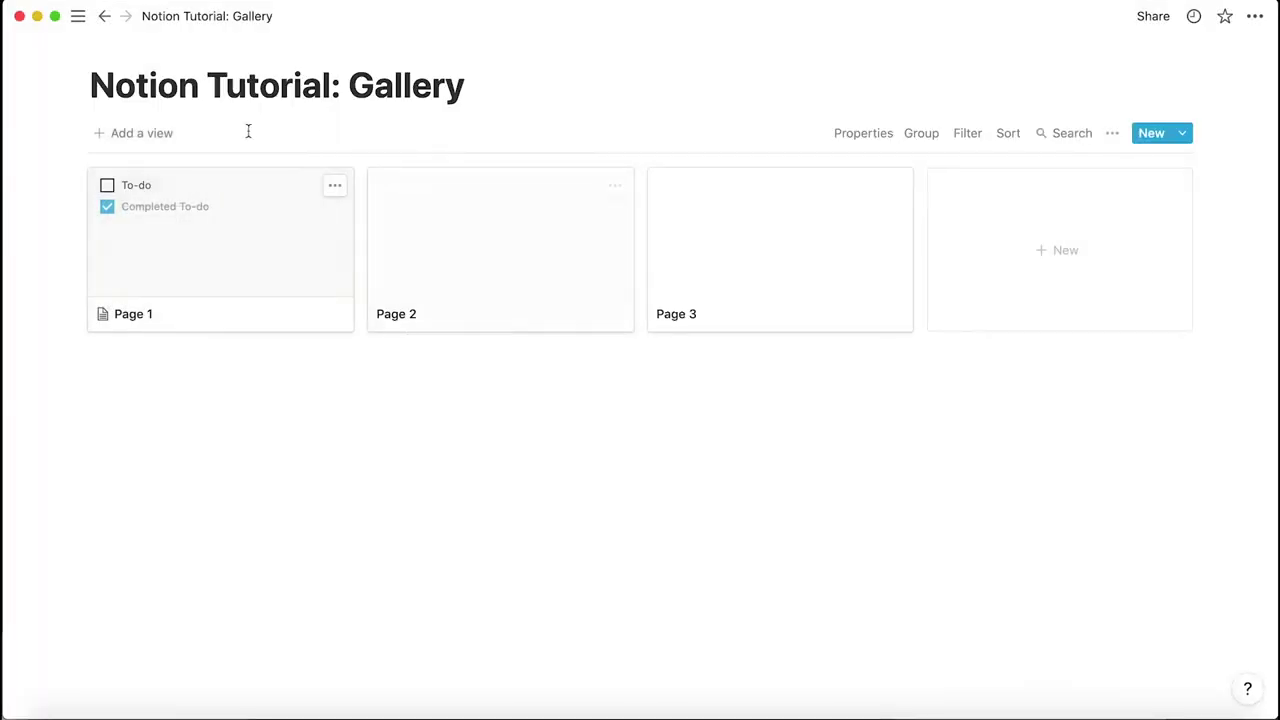
Set the gallery's card preview to Page cover
left_click(868, 134)
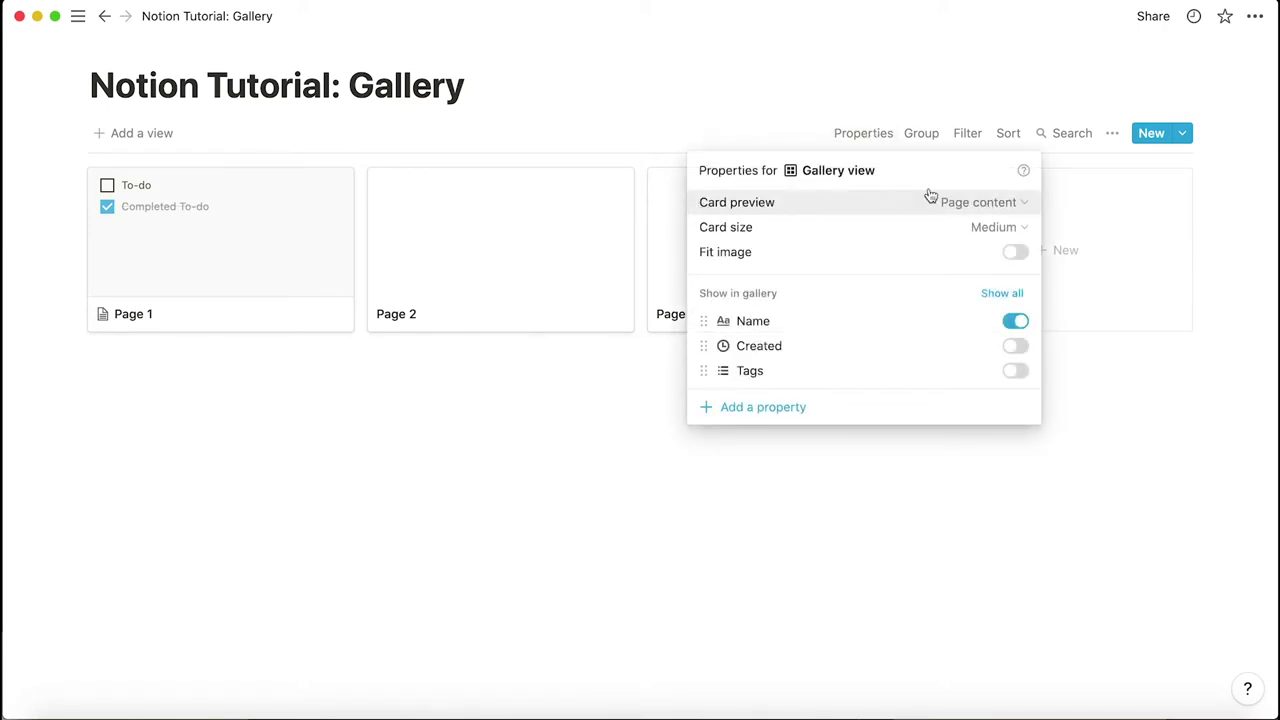
left_click(974, 202)
left_click(926, 256)
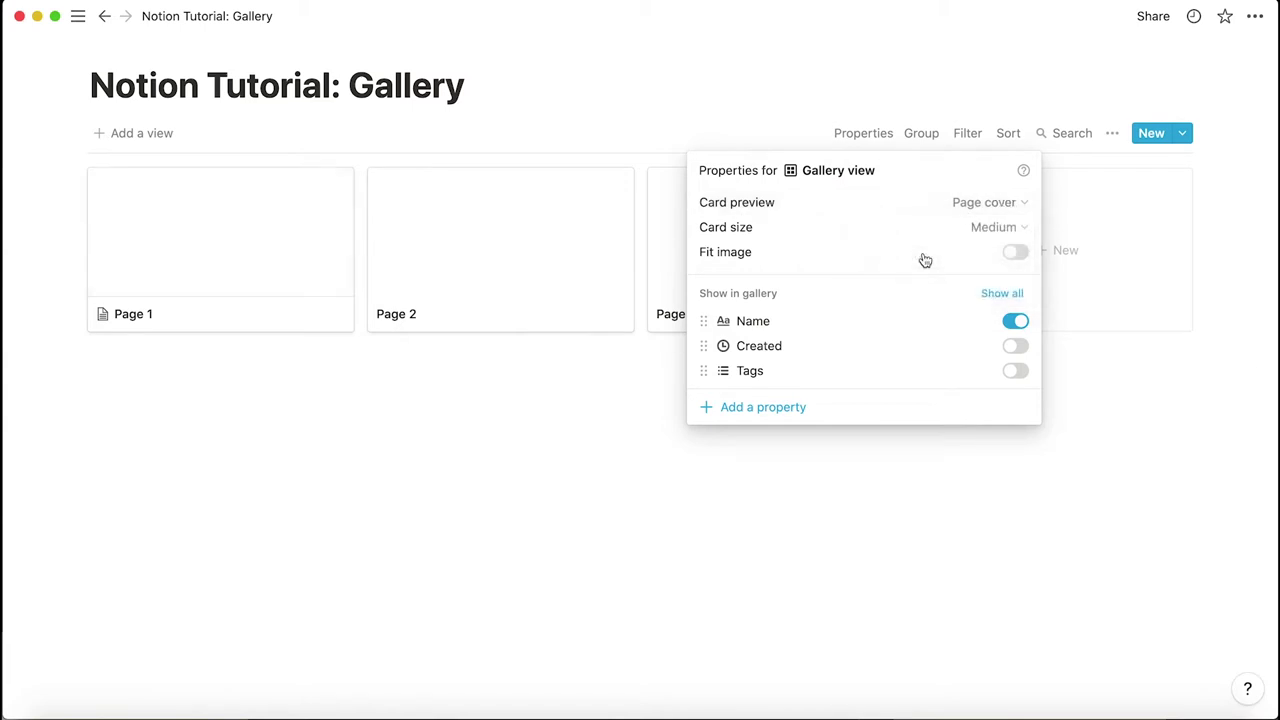
left_click(514, 440)
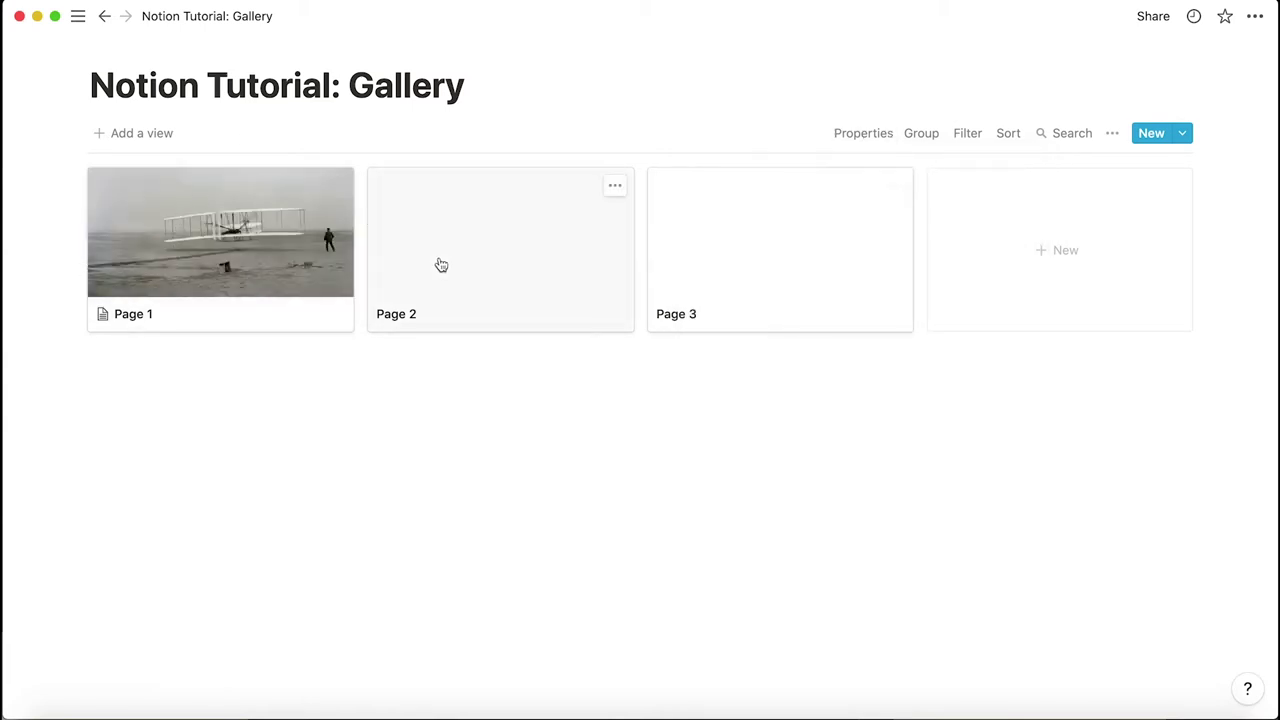
Try the Small, Medium and Large card sizes on the gallery
left_click(866, 137)
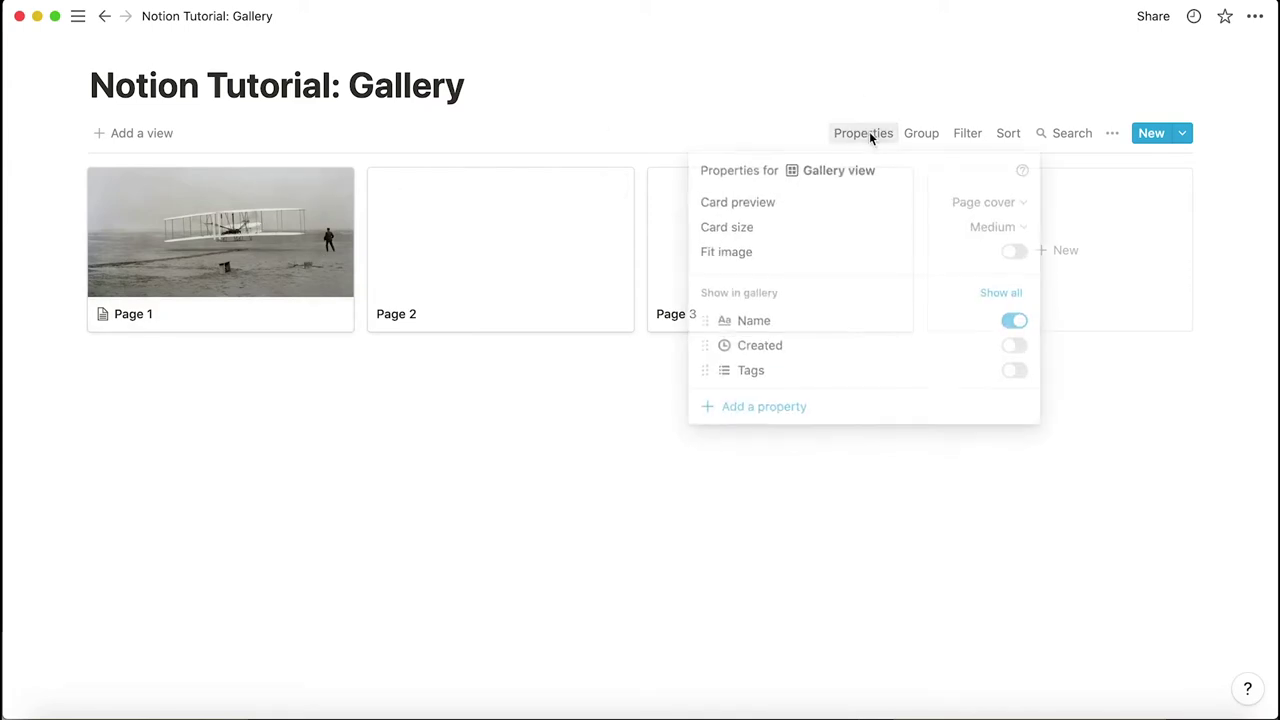
left_click(1003, 227)
left_click(951, 254)
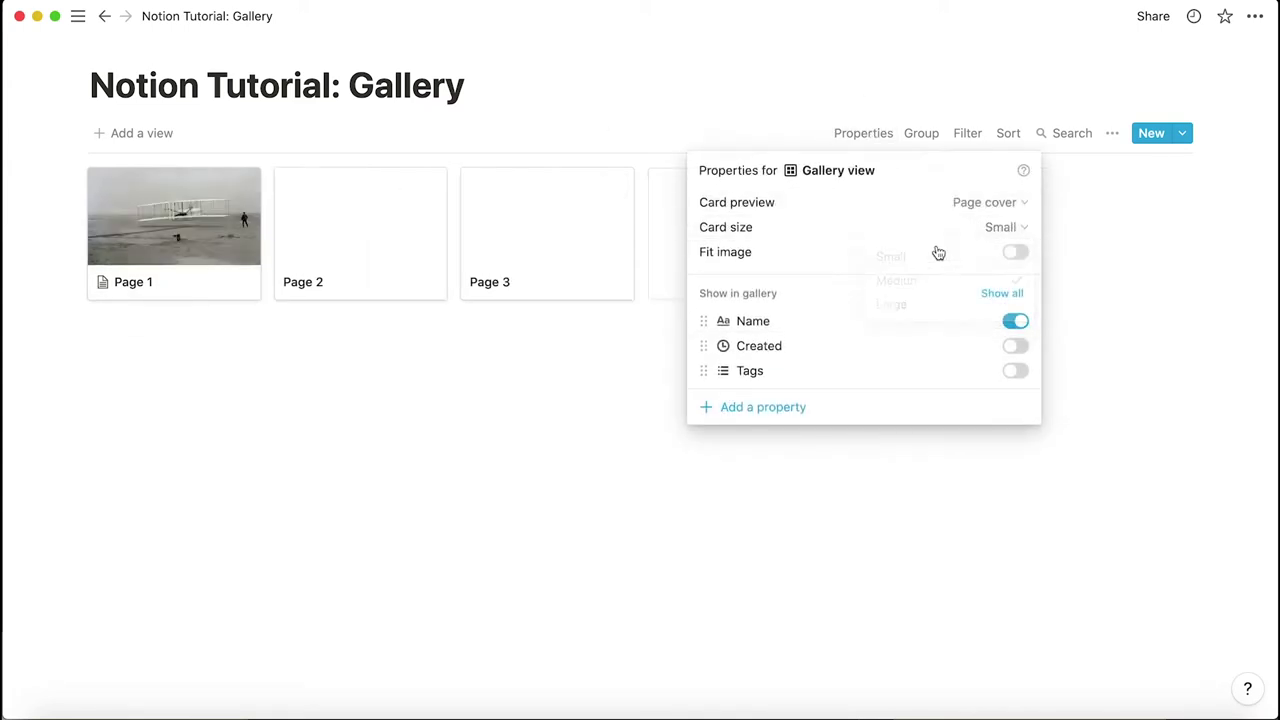
left_click(1003, 228)
left_click(975, 280)
left_click(986, 236)
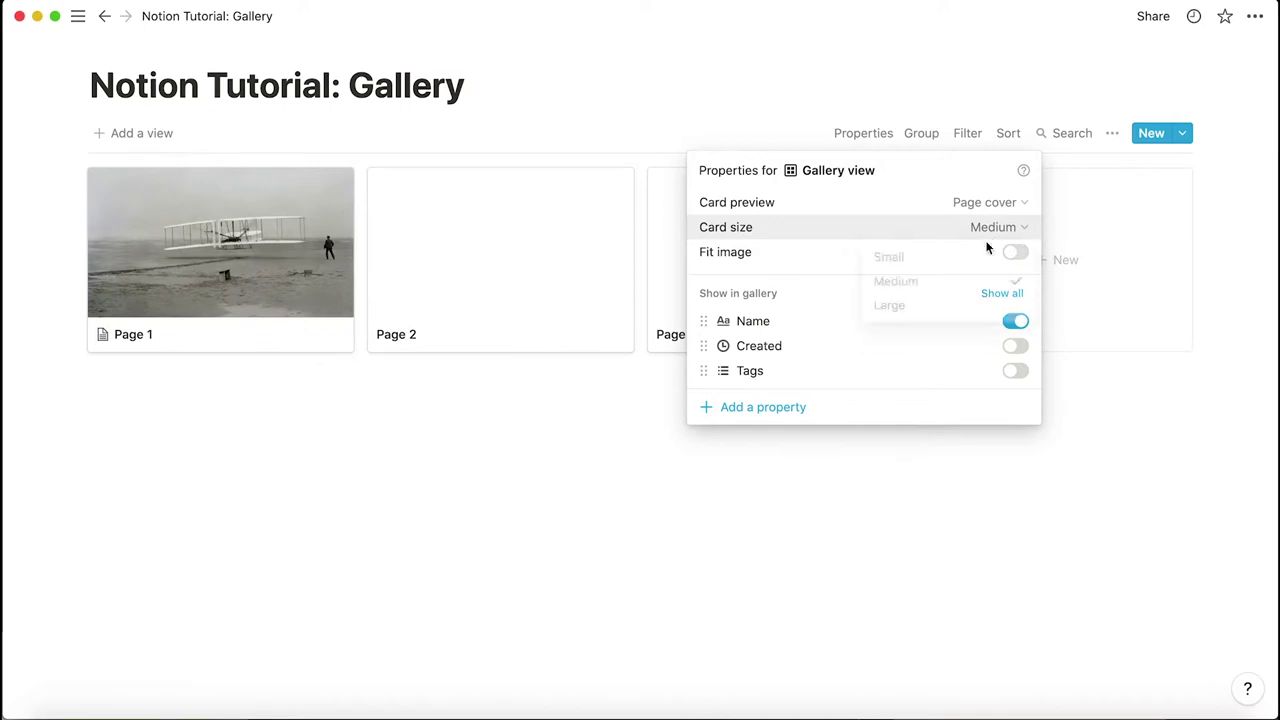
left_click(969, 318)
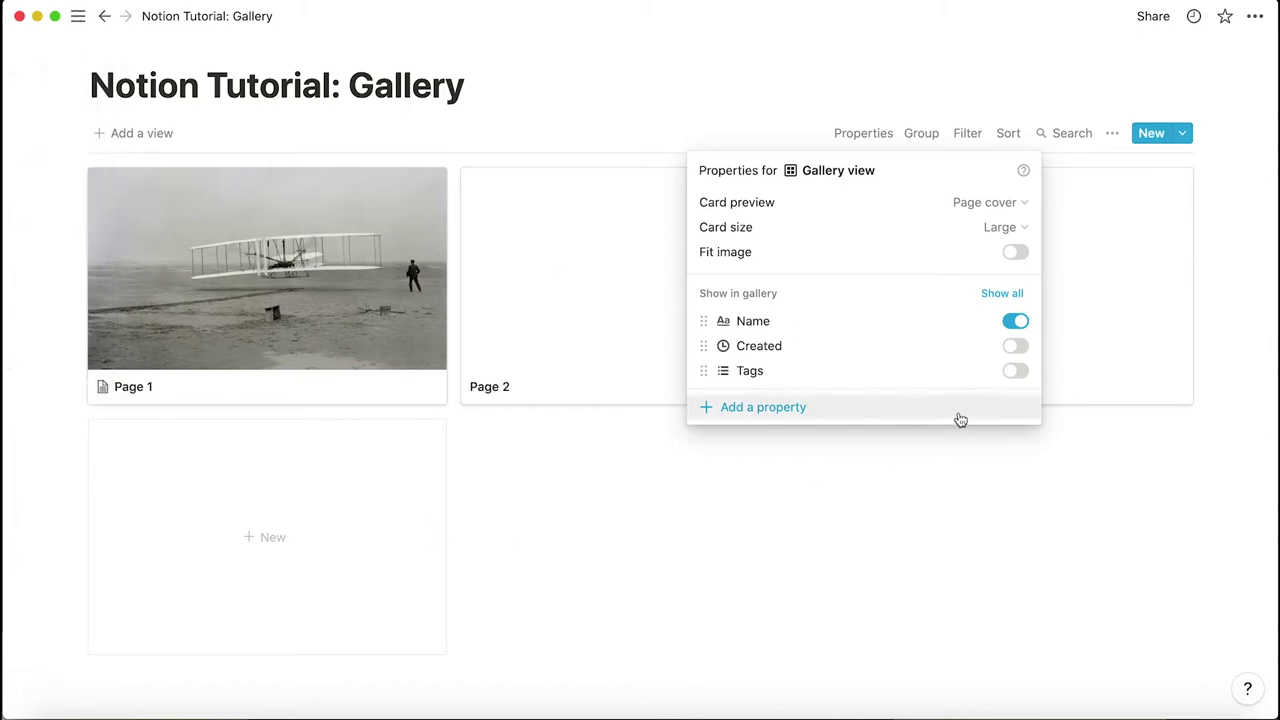
Try the Fit image option on the gallery cards and turn it back off
left_click(1015, 253)
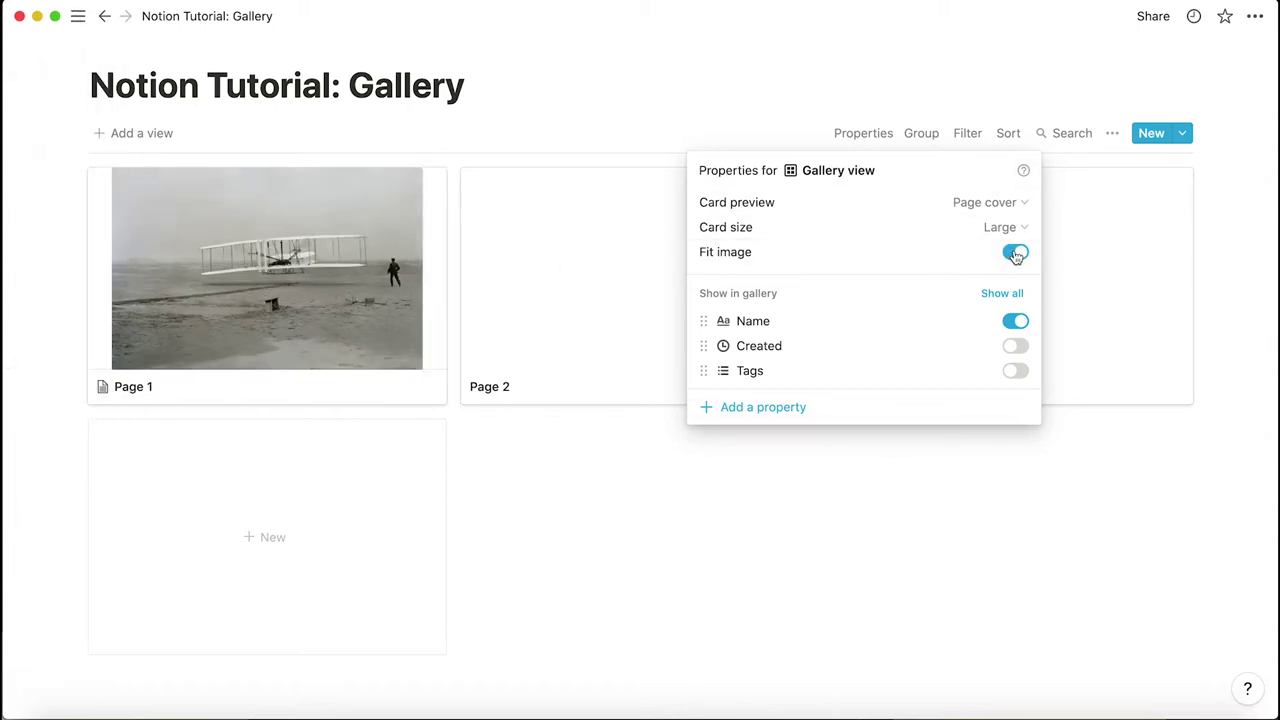
left_click(1015, 253)
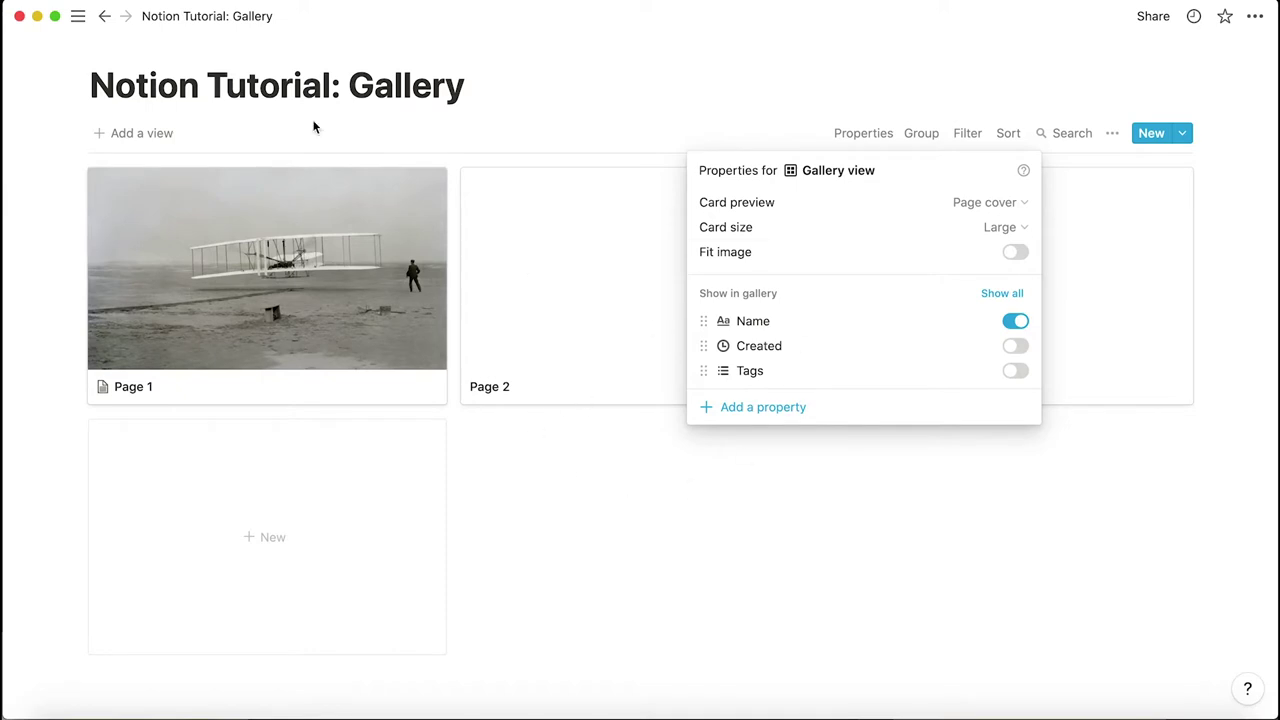
left_click(867, 496)
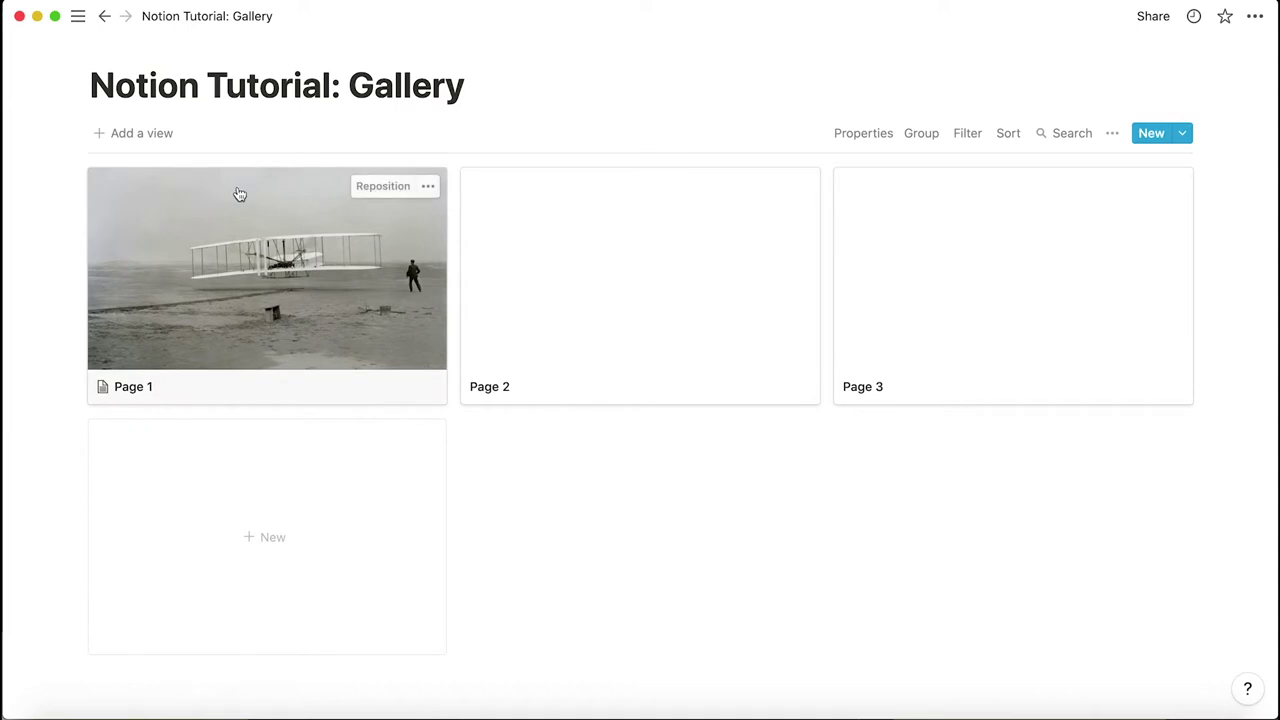
Check the properties inside Page 1 and show the Created property on the gallery cards
left_click(288, 268)
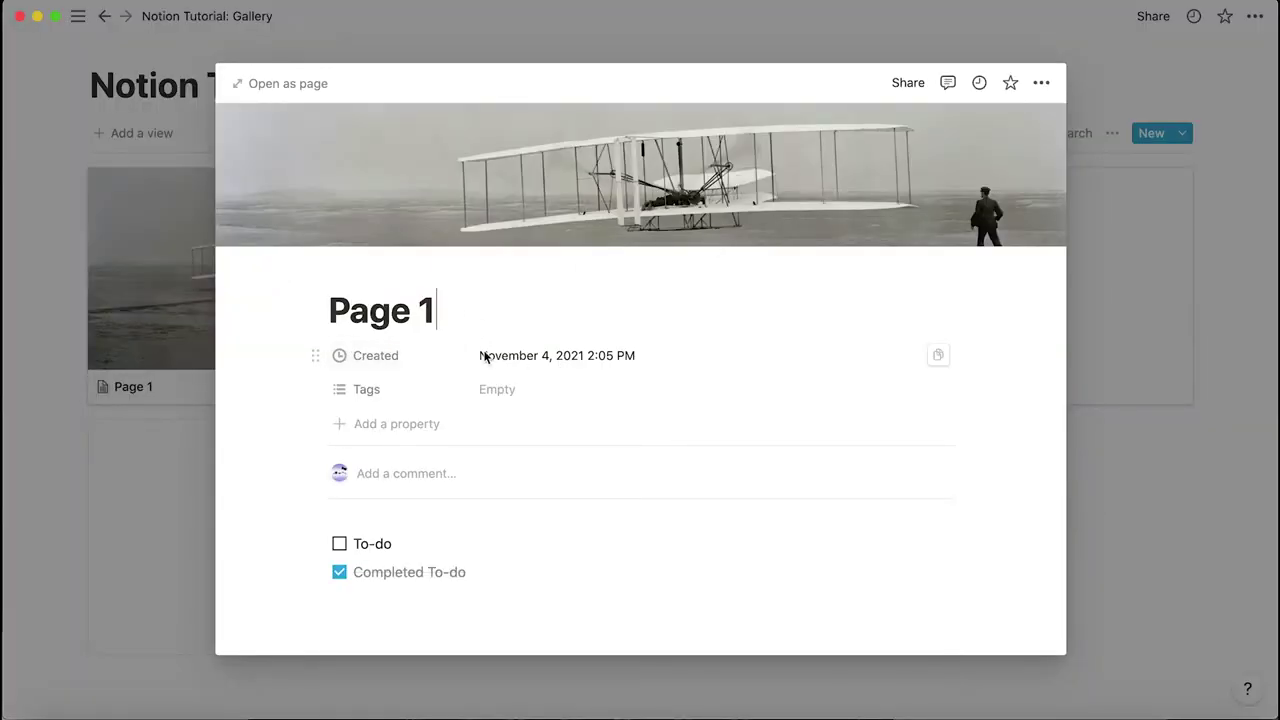
left_click(1185, 420)
left_click(866, 134)
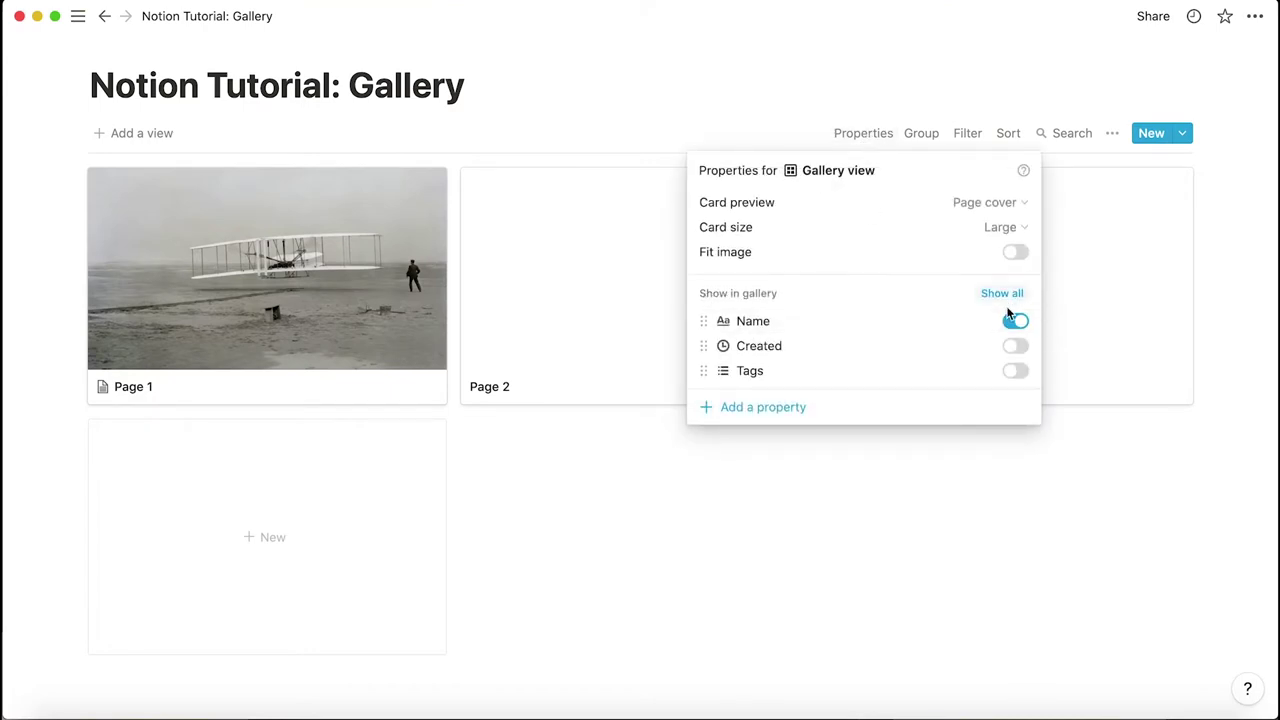
left_click(1016, 347)
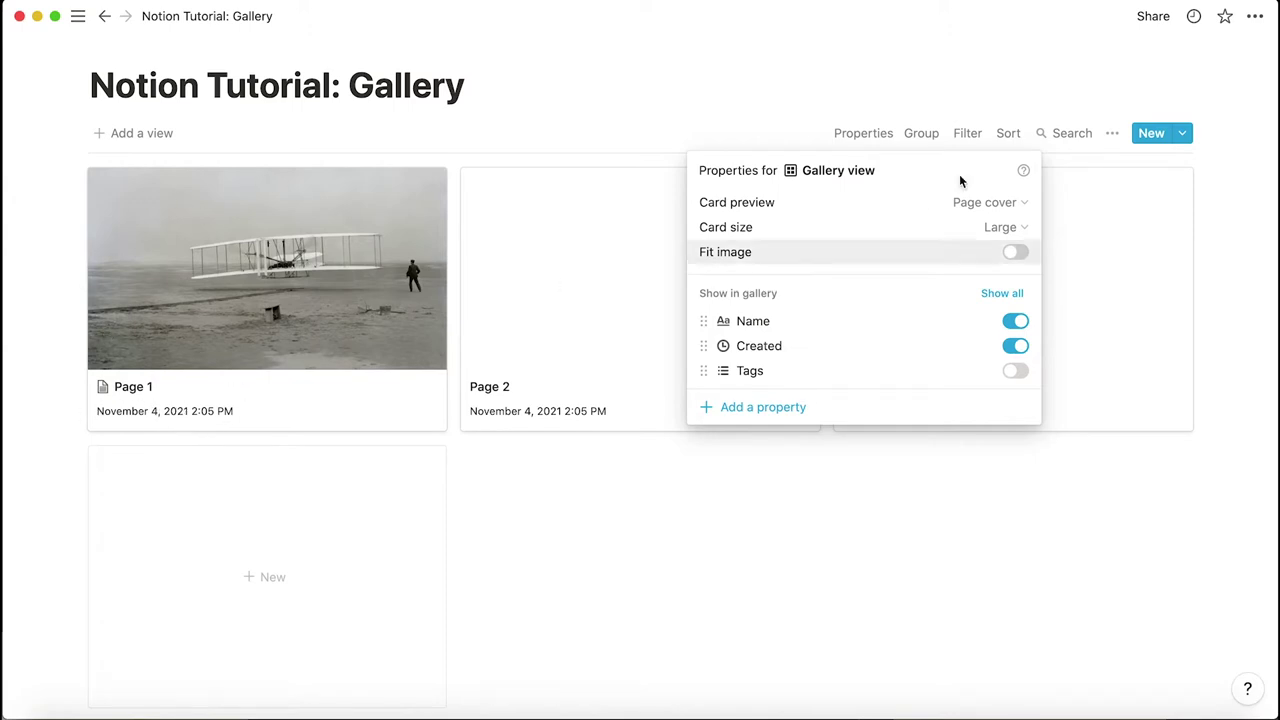
Set the gallery's card size to Small
left_click(1001, 227)
left_click(955, 260)
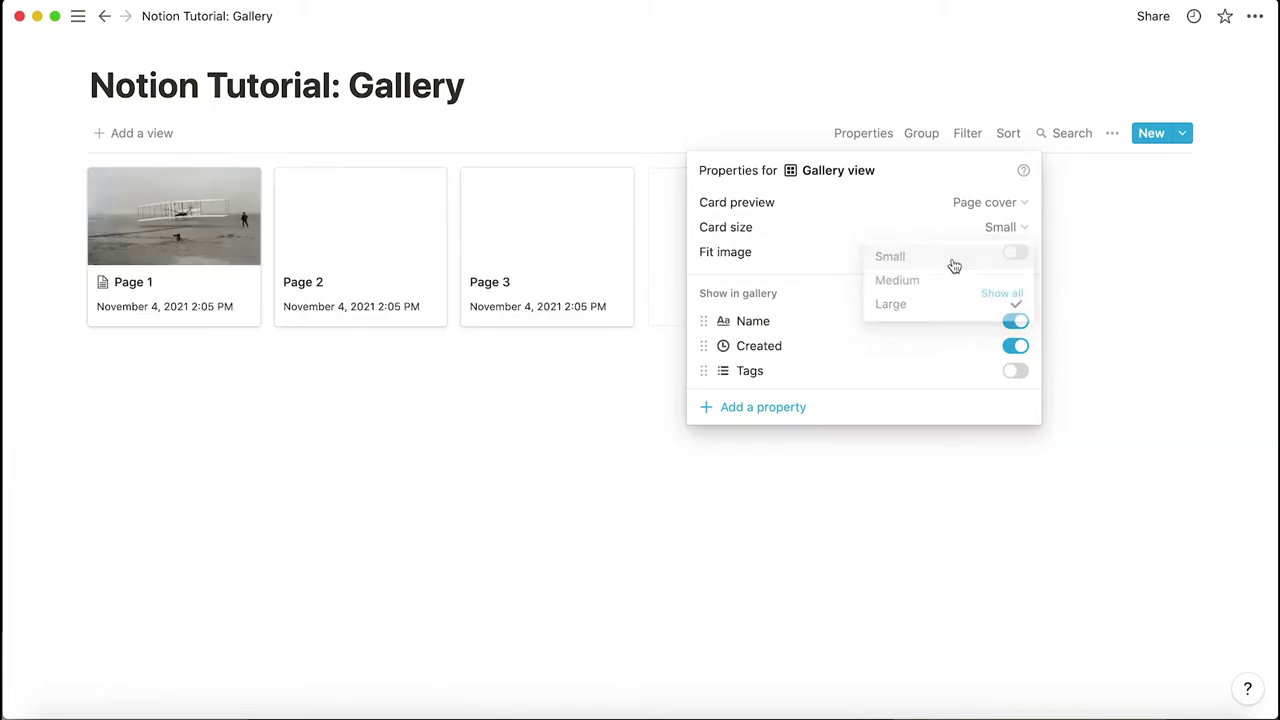
left_click(260, 330)
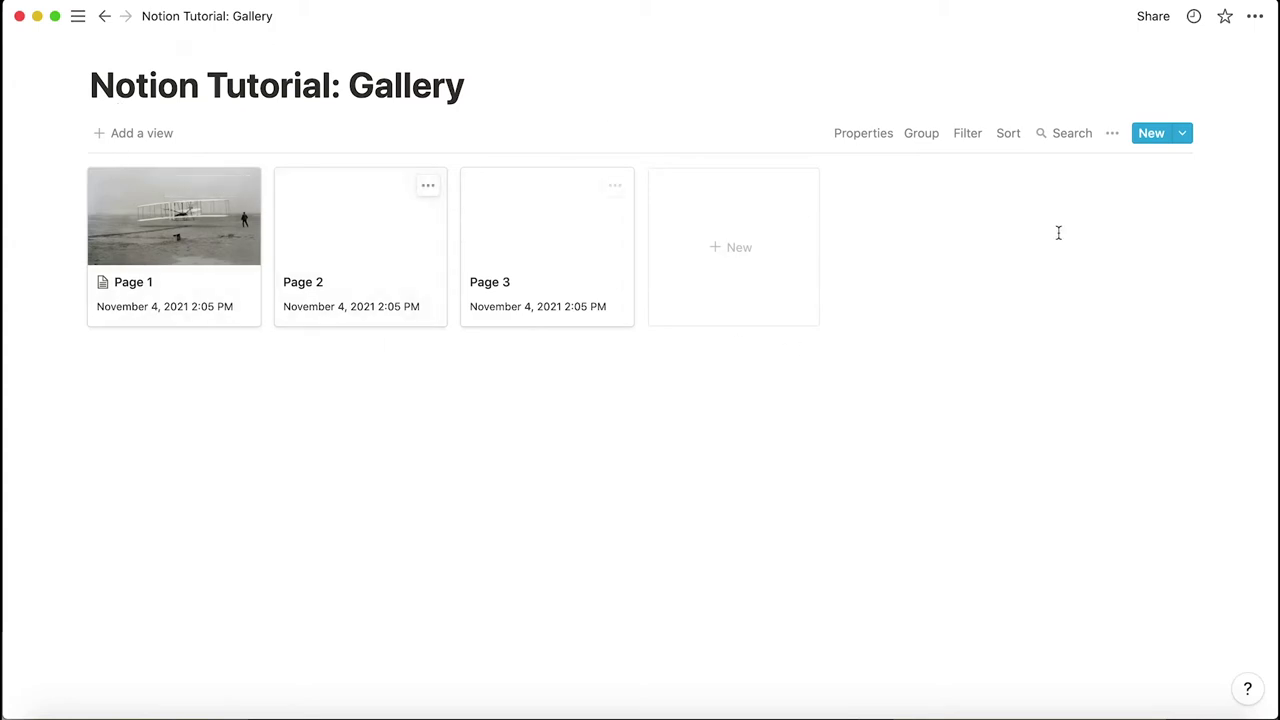
Delete both sample to-do items from the body of Page 1
left_click(210, 250)
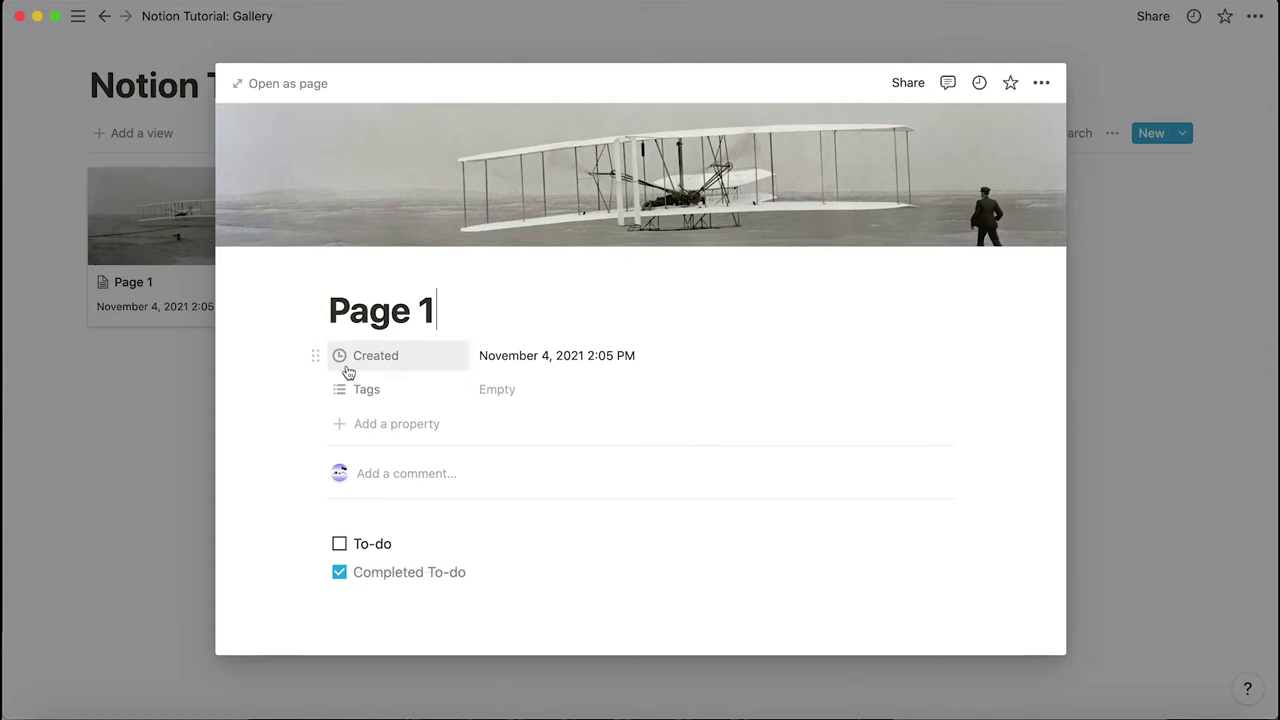
scroll(515, 450, "down", 2)
left_click_drag(520, 492, 314, 449)
key("BackSpace")
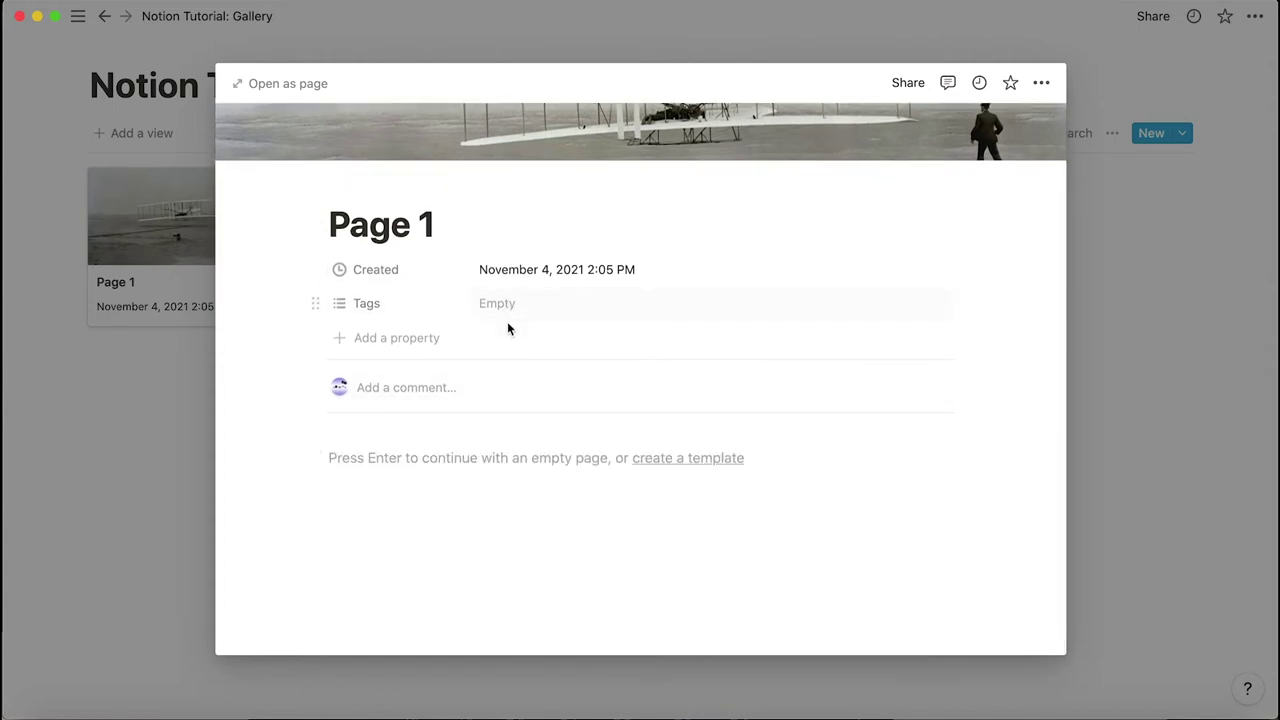
Change the Created property of Page 1 to the Select type and rename it Status
left_click(392, 271)
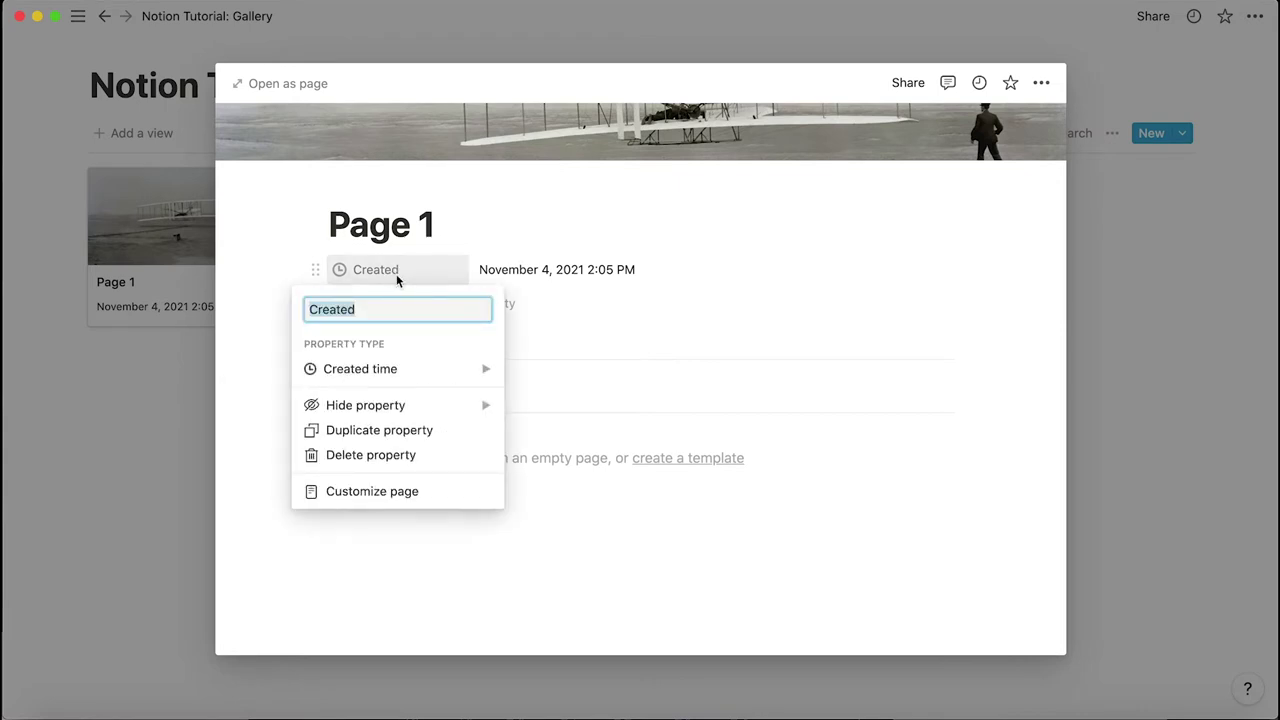
mouse_move(442, 375)
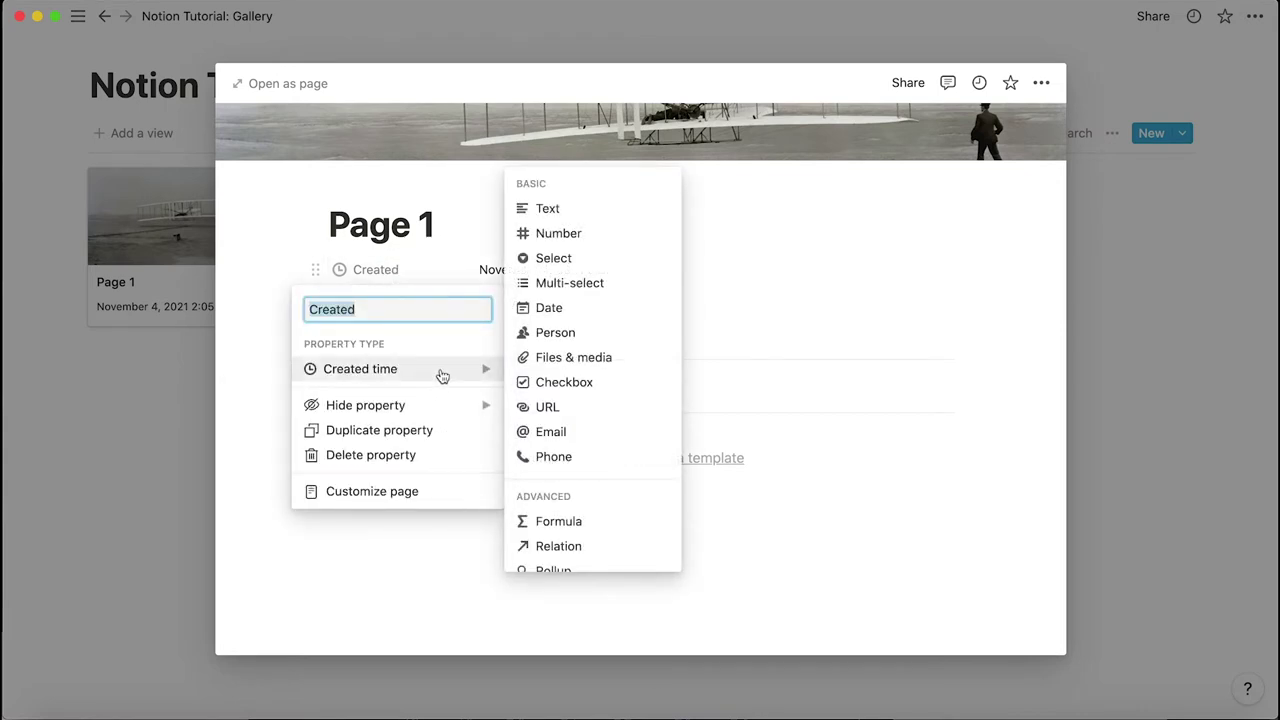
left_click(581, 261)
left_click(362, 272)
type("Status")
left_click(637, 280)
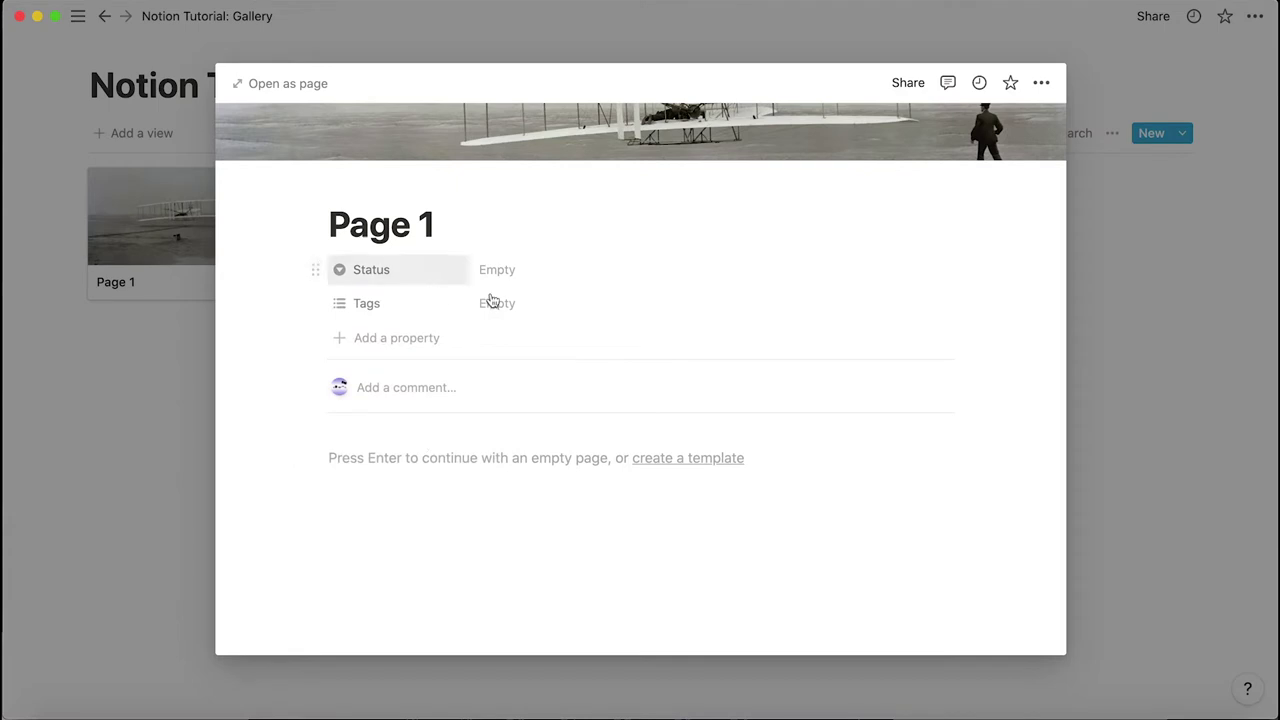
Create the options Currently Watching and Upcoming for the Status property
left_click(572, 266)
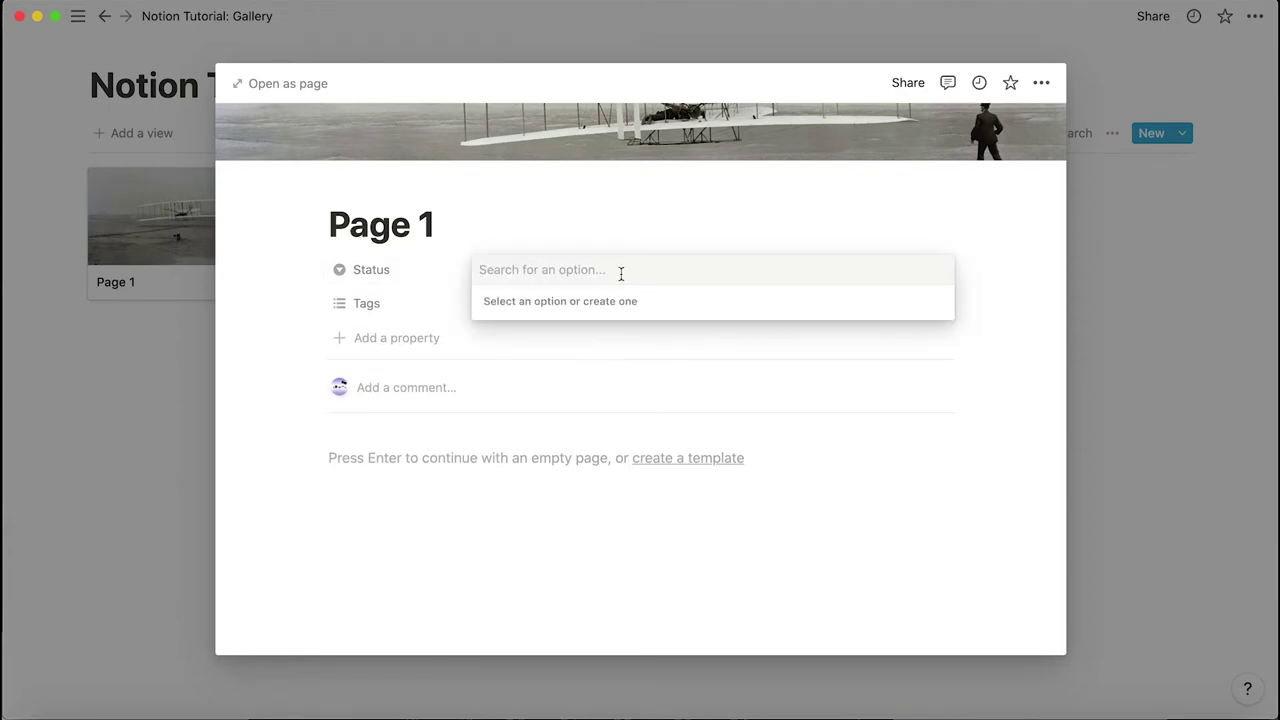
type("Curre")
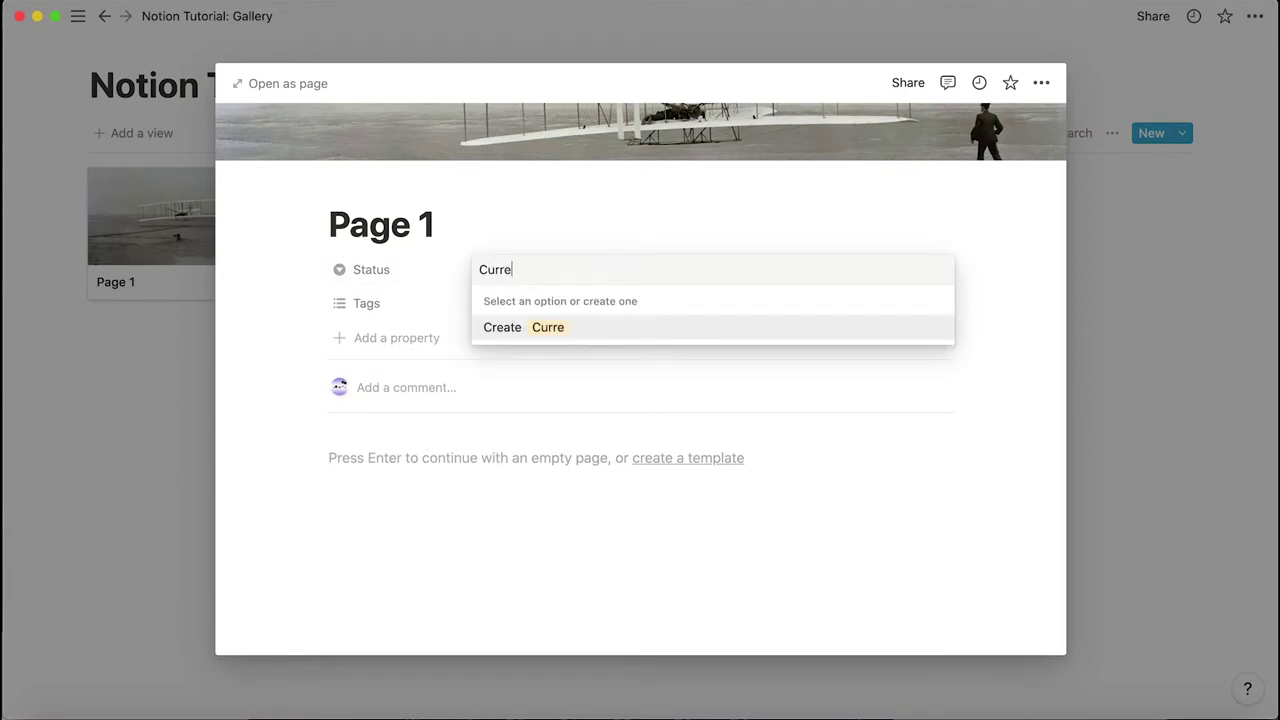
type("ntly Watching")
left_click(651, 329)
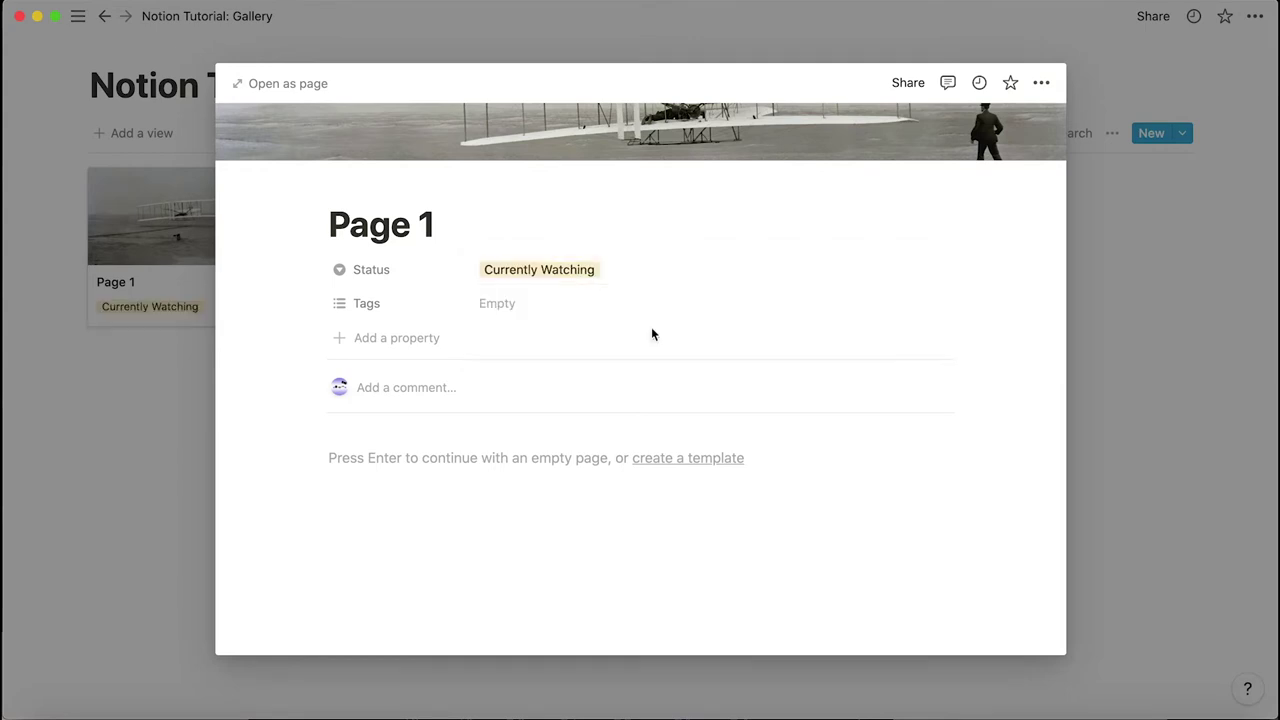
left_click(600, 276)
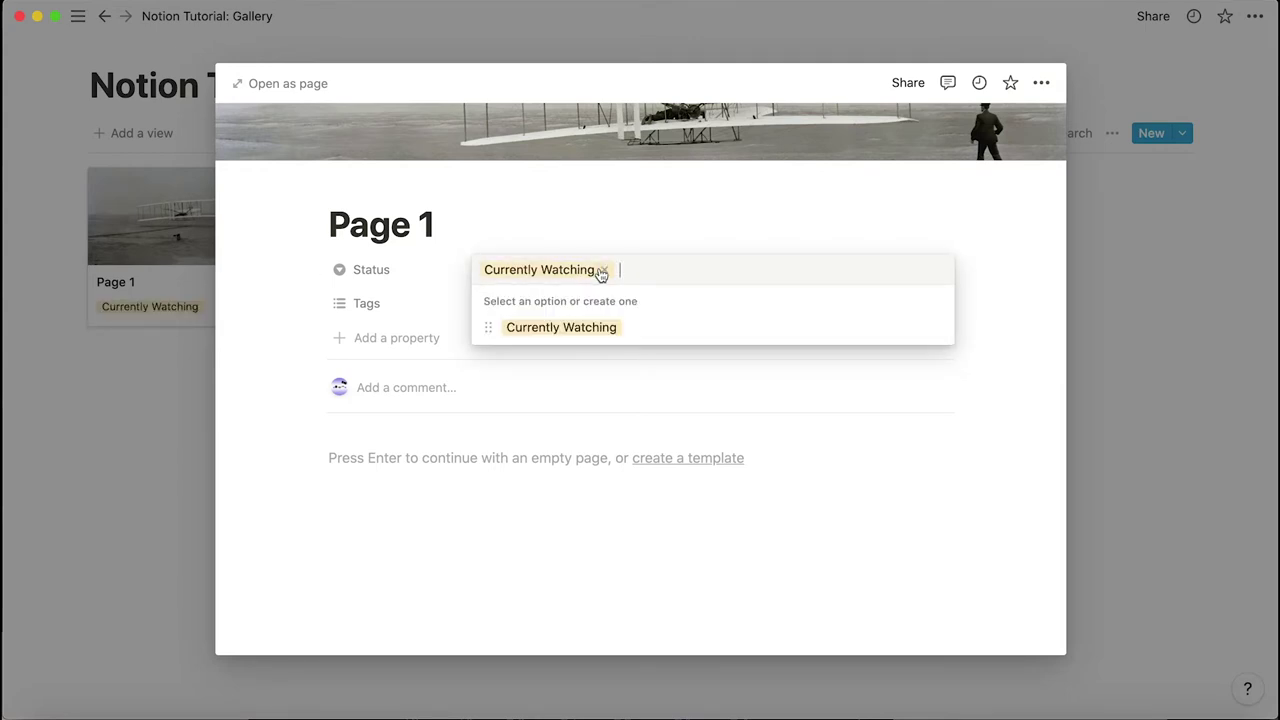
type("Upcoming")
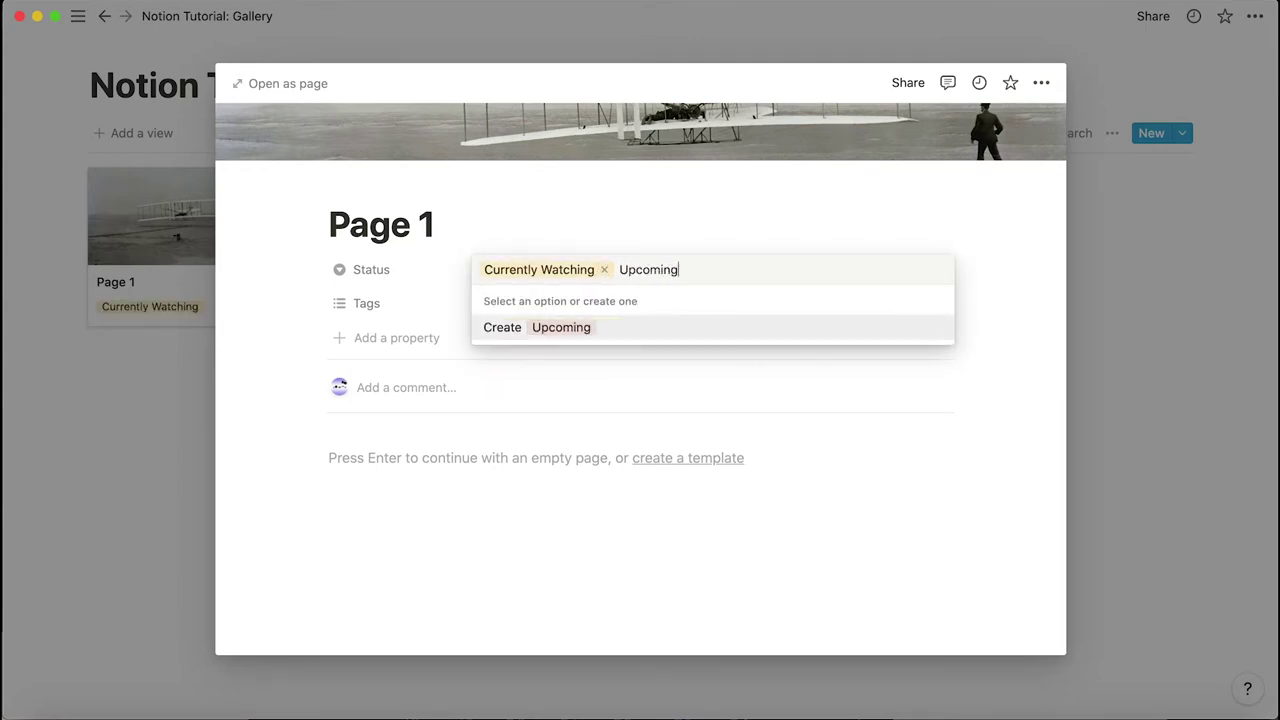
left_click(574, 327)
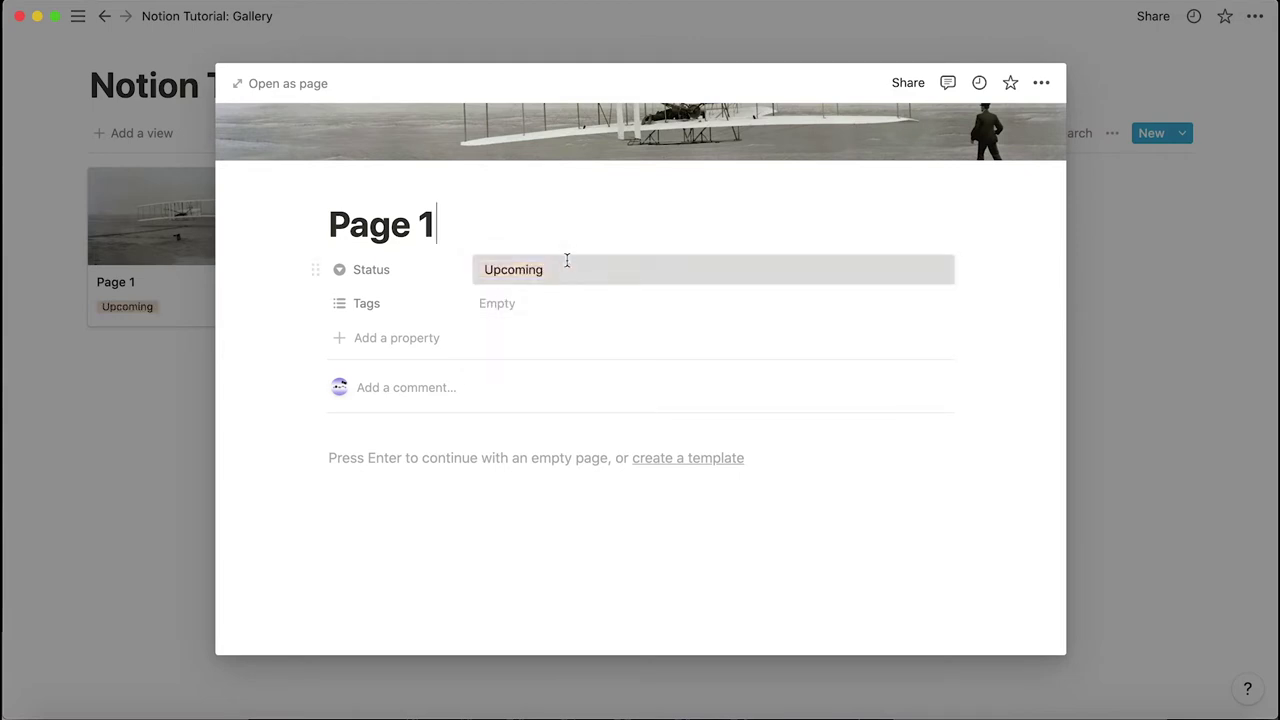
Create the additional Status options Done and Plan to Watch
left_click(566, 262)
type("Done")
left_click(550, 328)
left_click(574, 264)
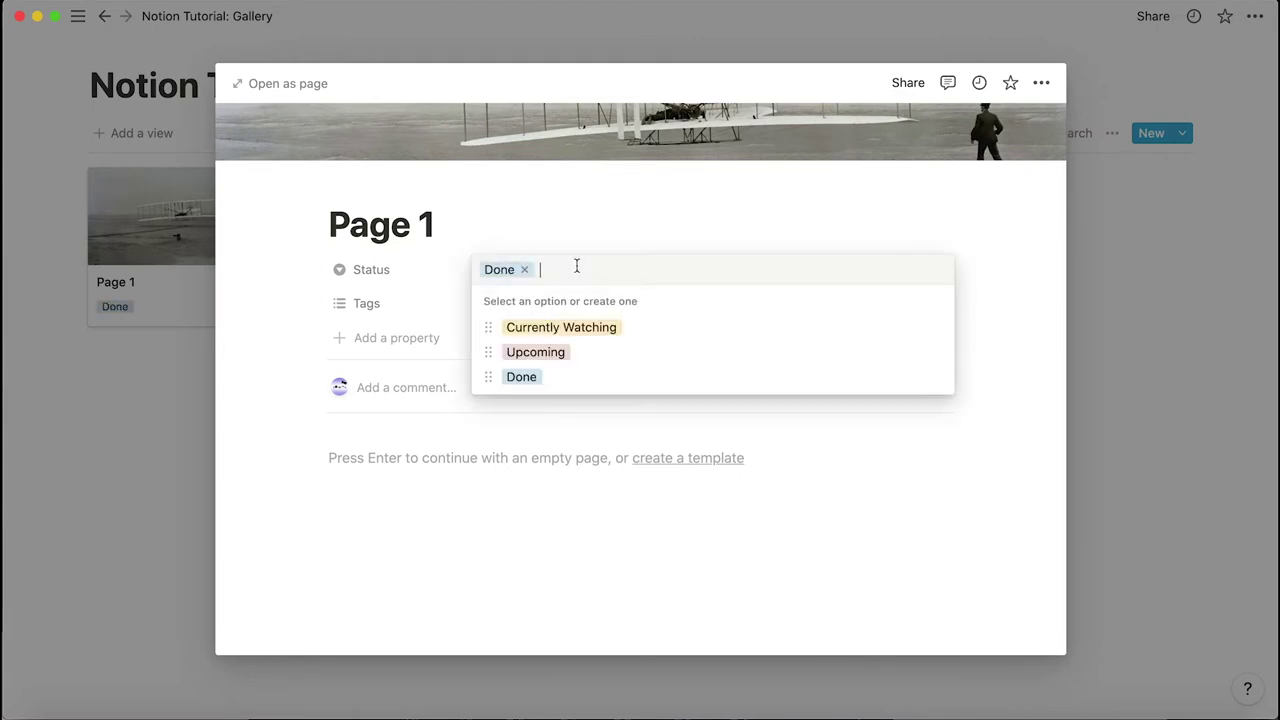
type("Plan to Watch")
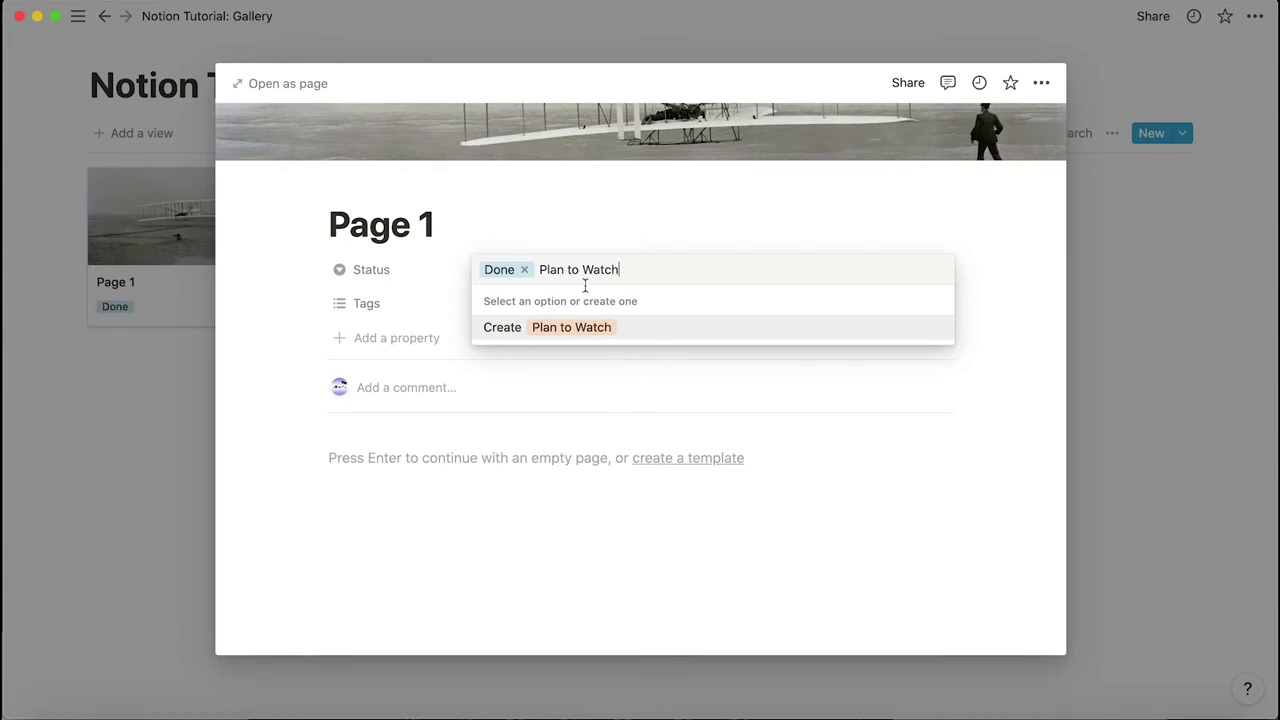
left_click(606, 328)
Move the Done option above Upcoming in the Status options and set Page 1's status to Currently Watching
left_click(580, 269)
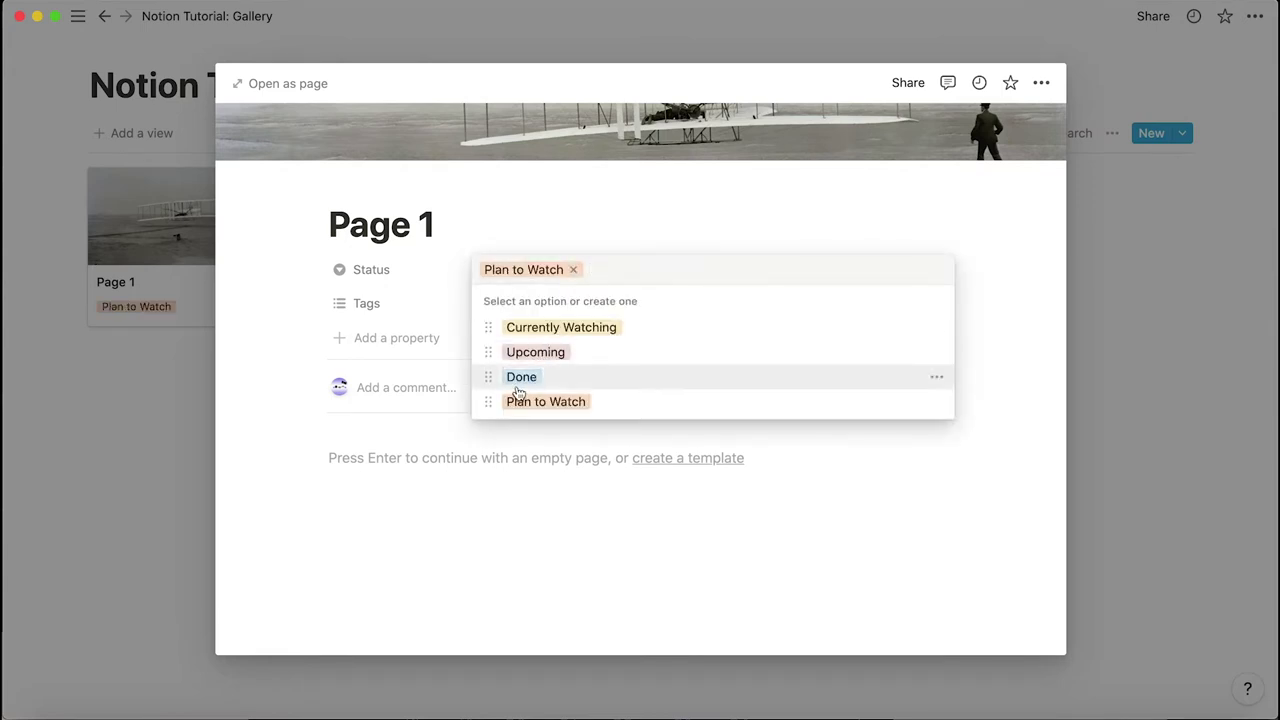
left_click_drag(487, 382, 617, 343)
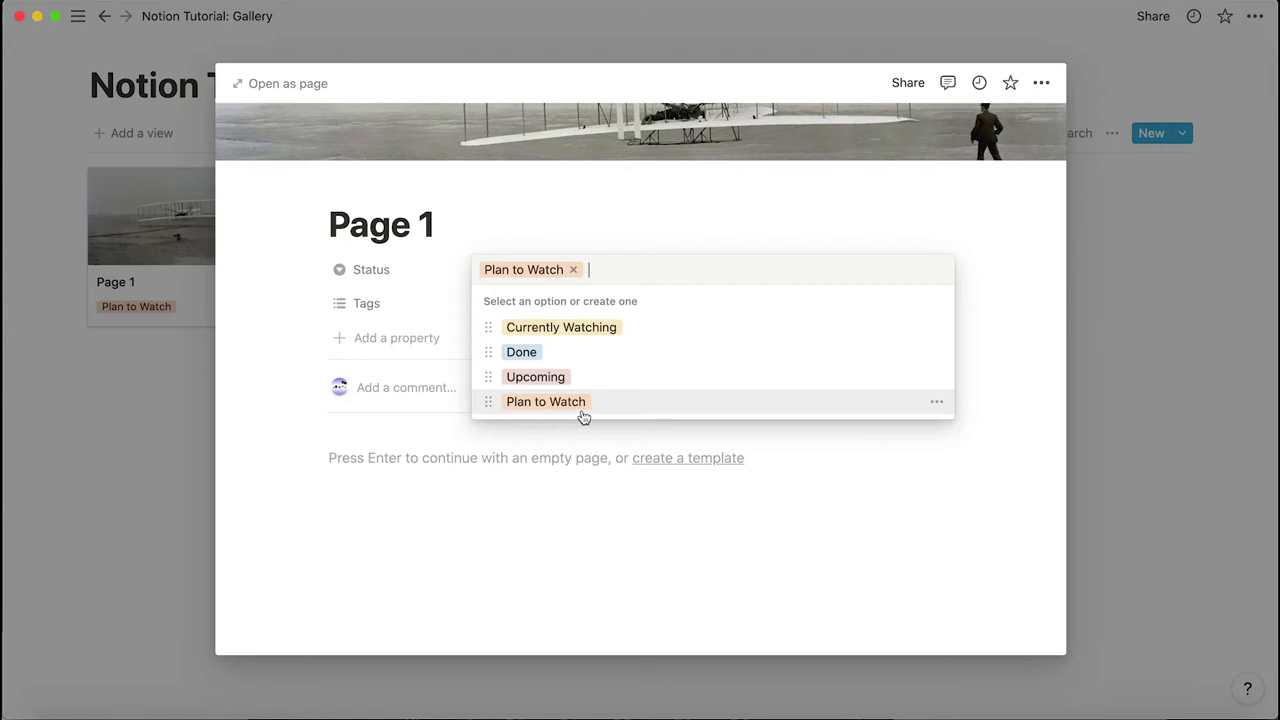
left_click(596, 329)
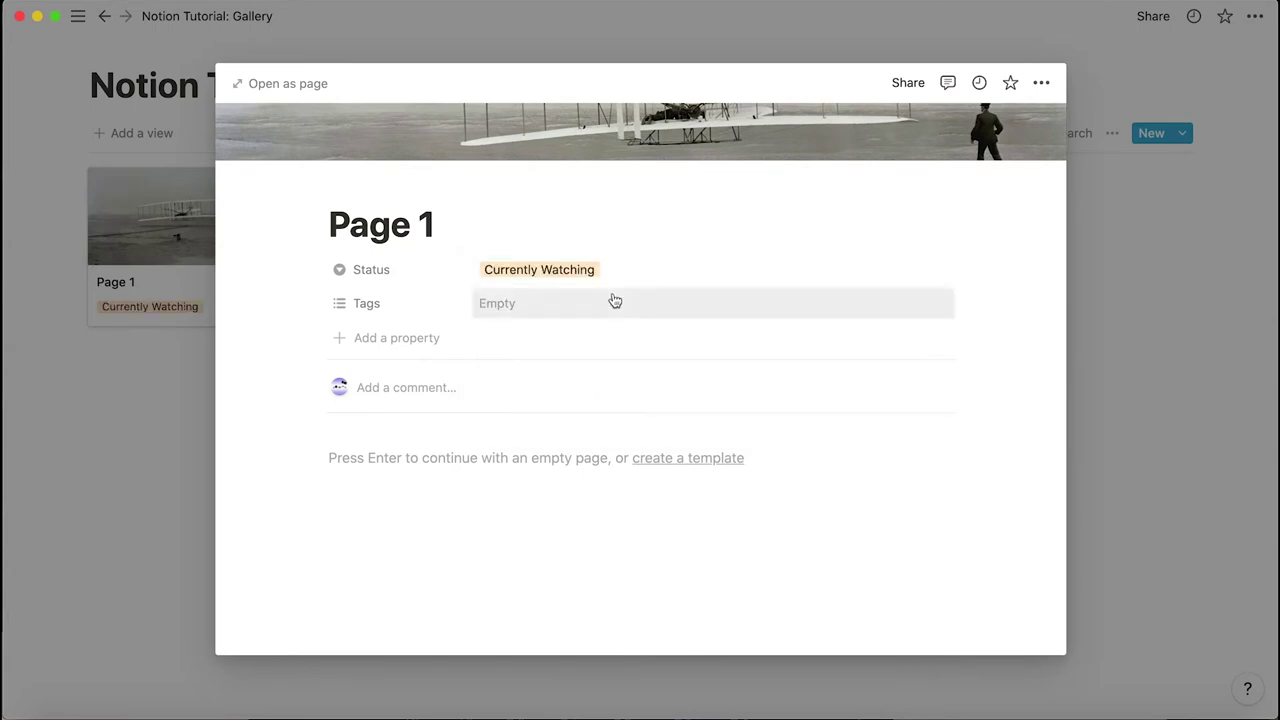
Rename the Tags property Season, change its type to Select, and place Status above it
left_click(378, 306)
type("Se")
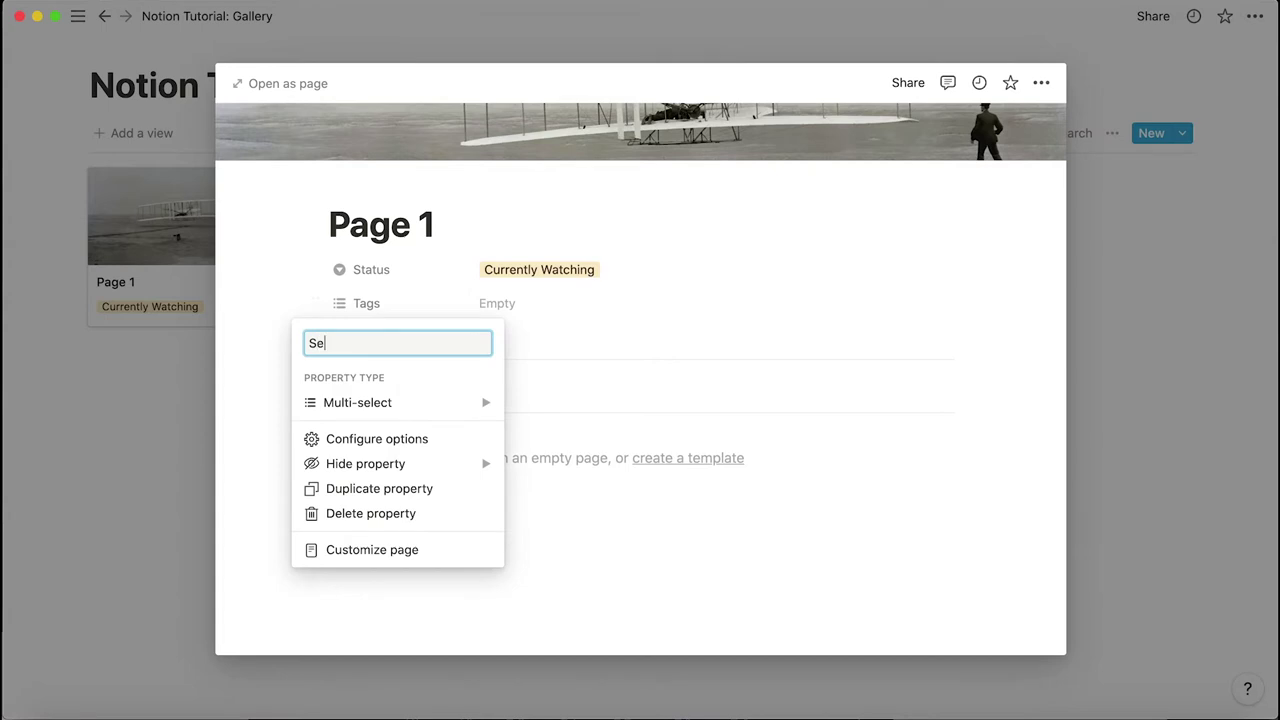
mouse_move(409, 404)
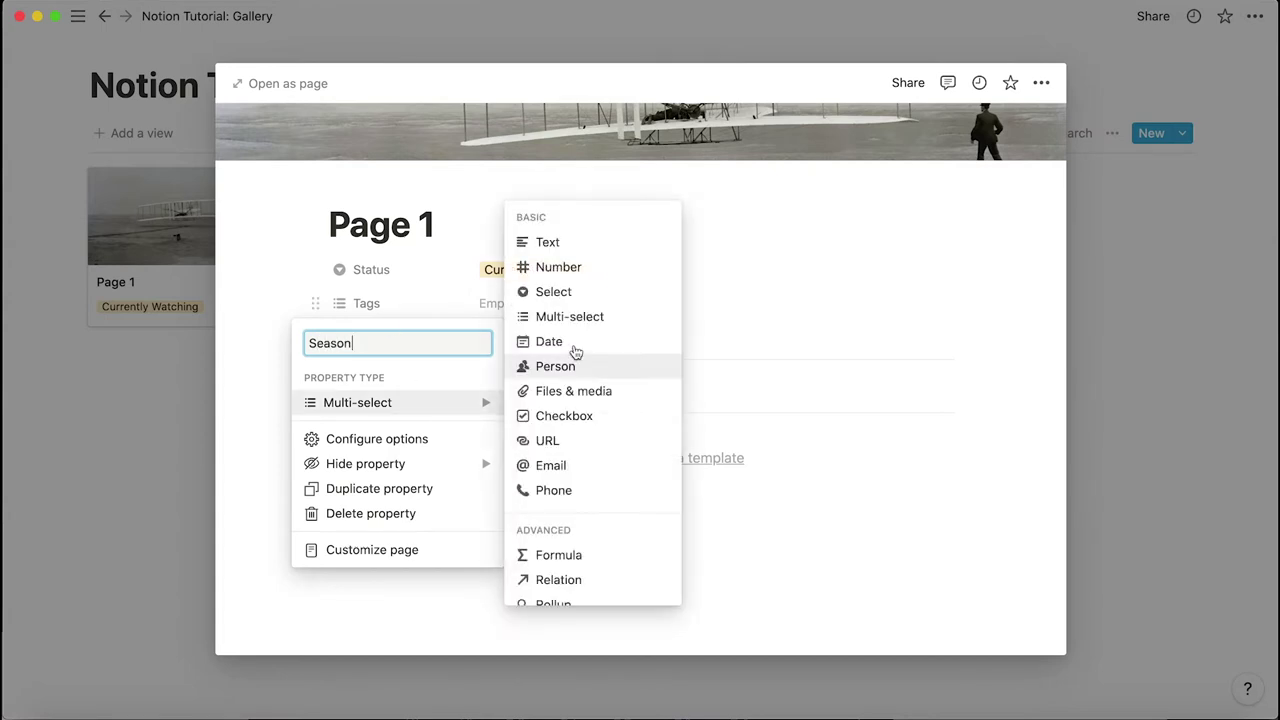
left_click(543, 291)
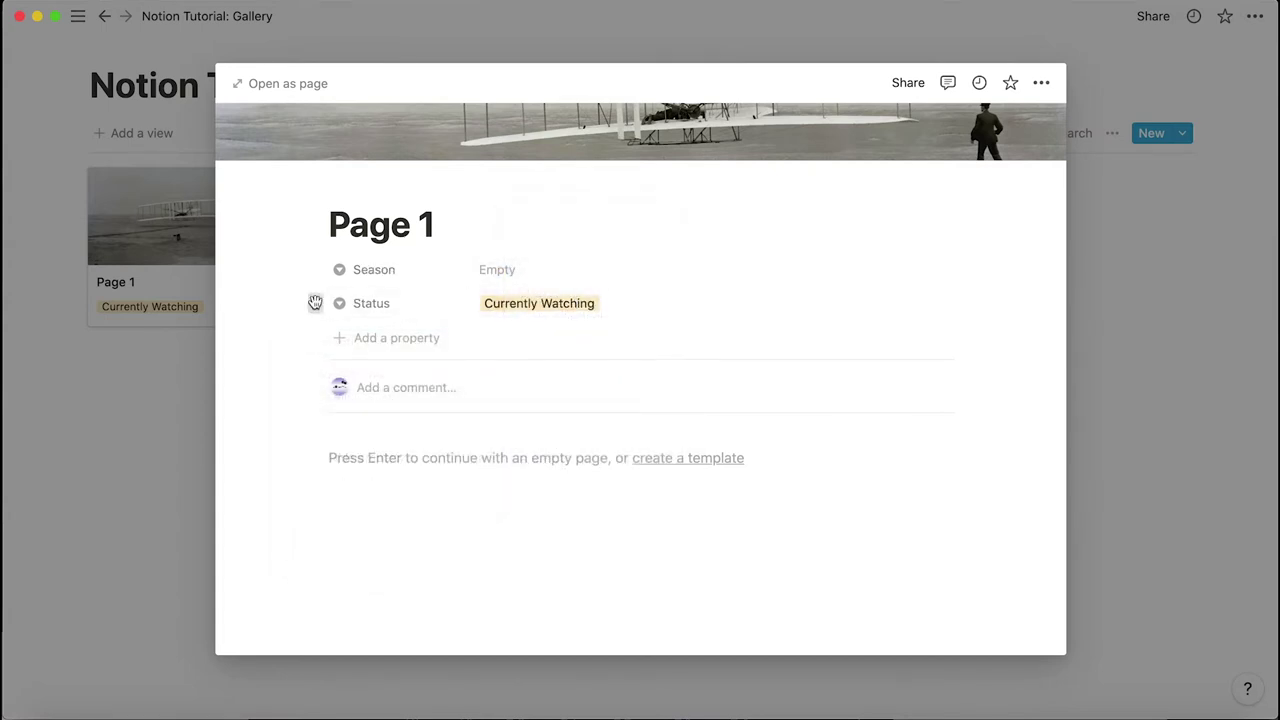
left_click_drag(314, 302, 325, 260)
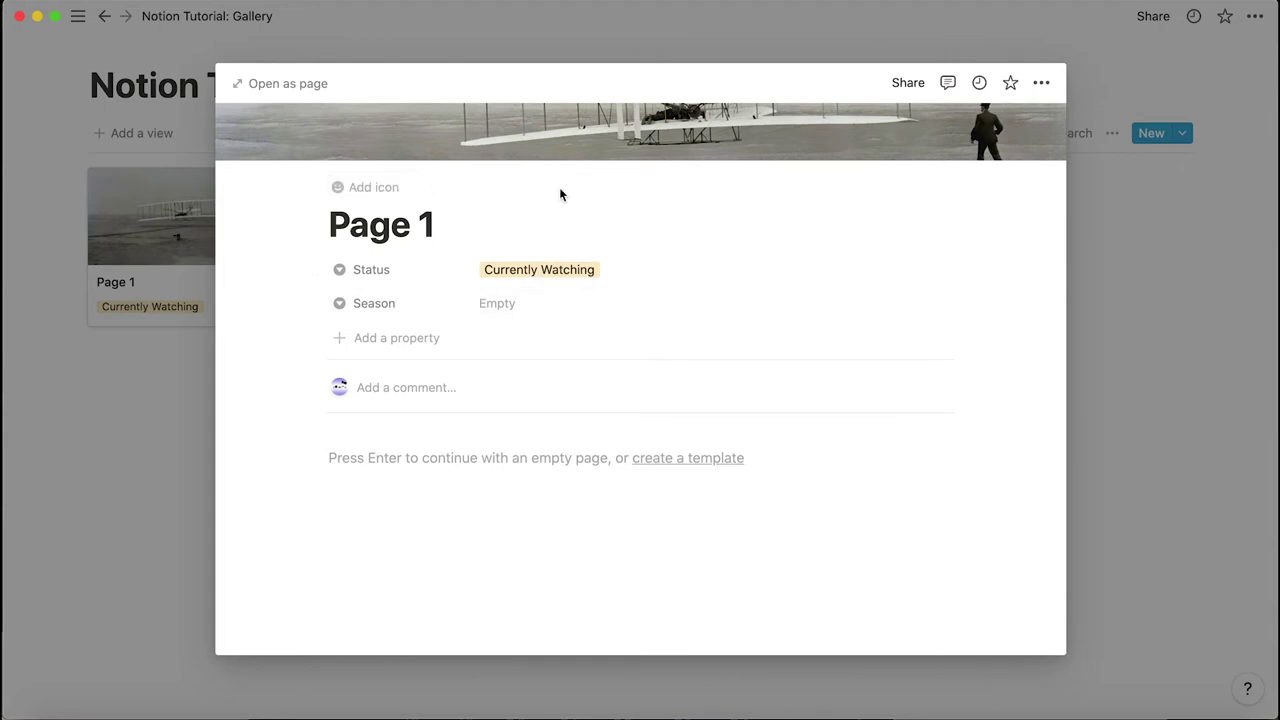
Create the options Winter 2021 and Spring 2021 for the Season property
scroll(631, 283, "up", 2)
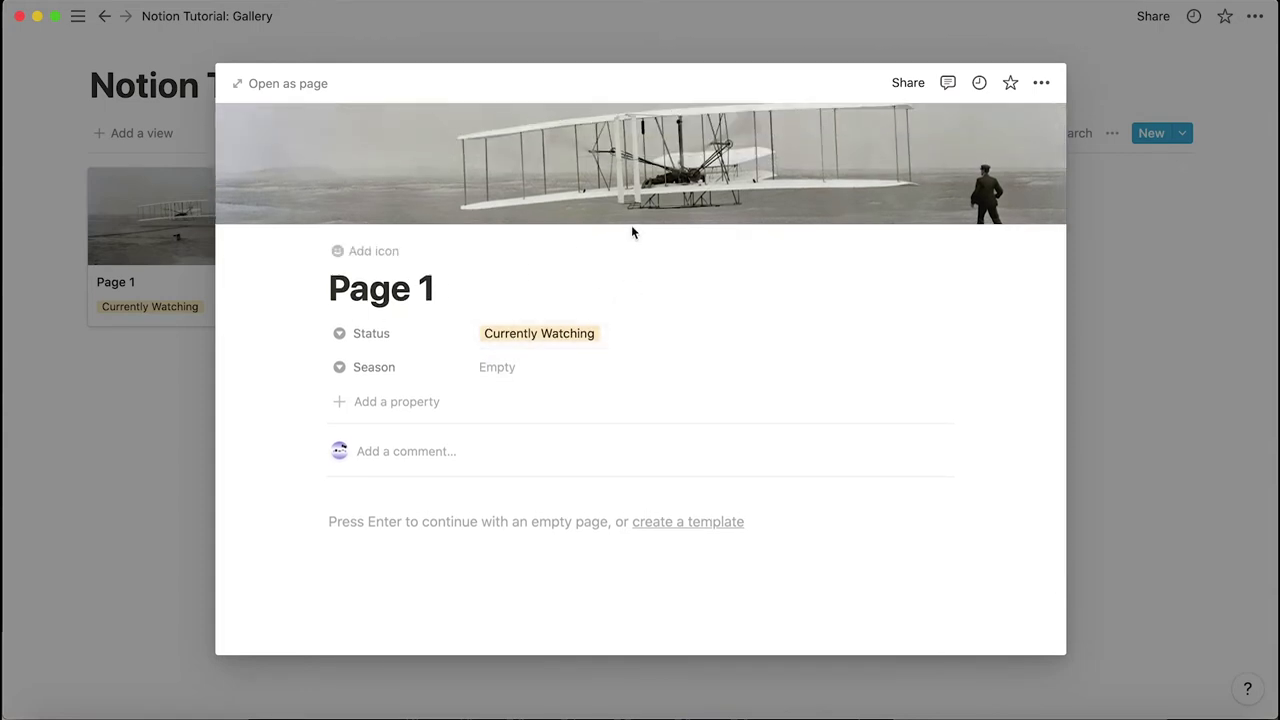
left_click(510, 366)
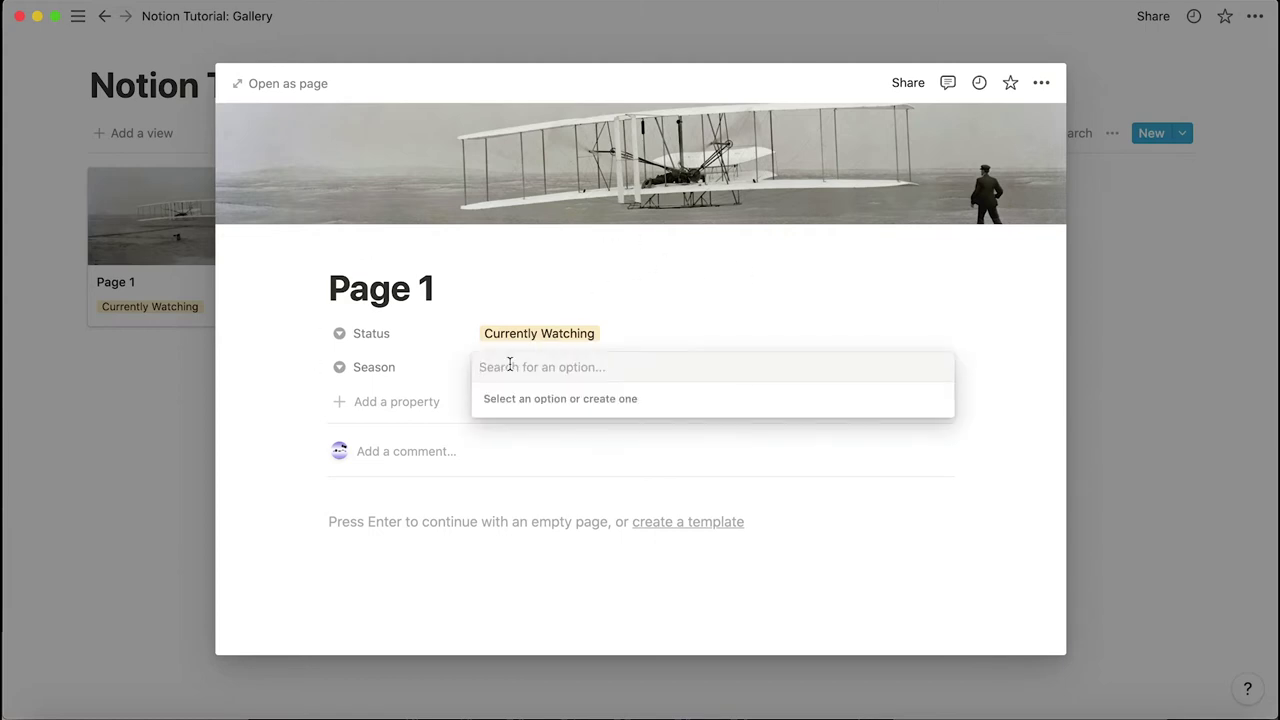
type("Winter 2021")
left_click(518, 430)
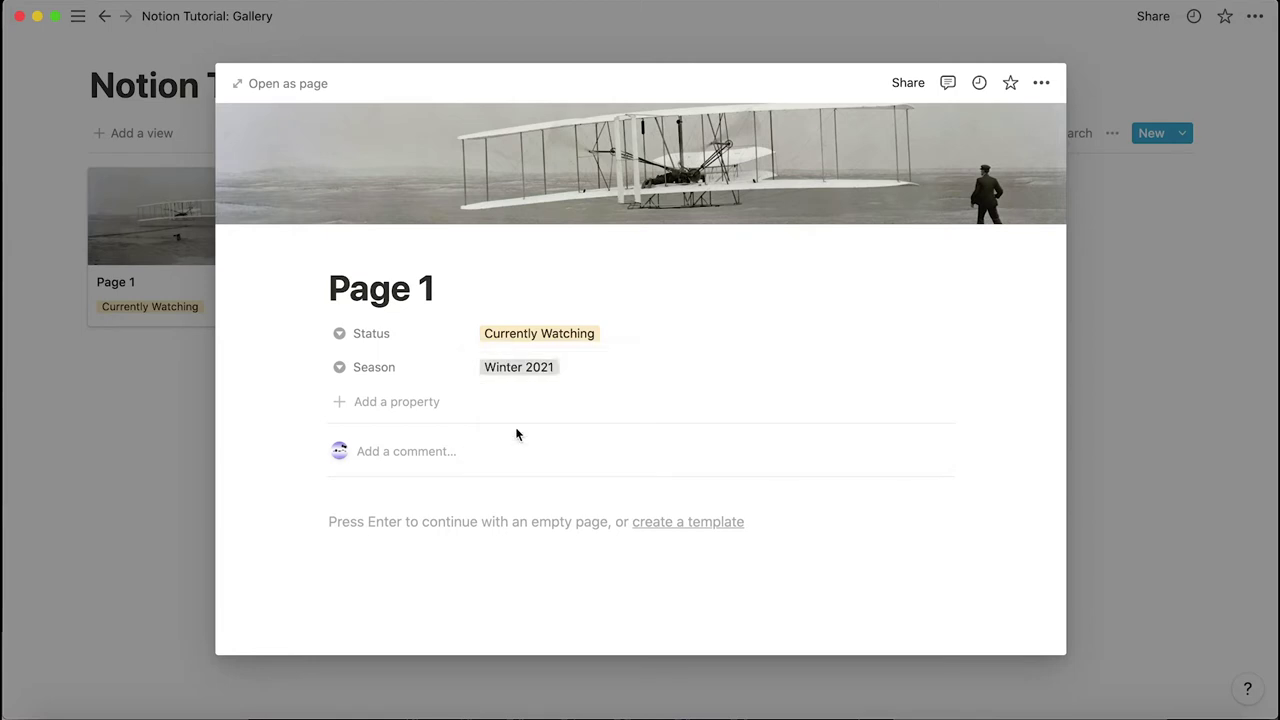
left_click(525, 370)
type("Spring 2021")
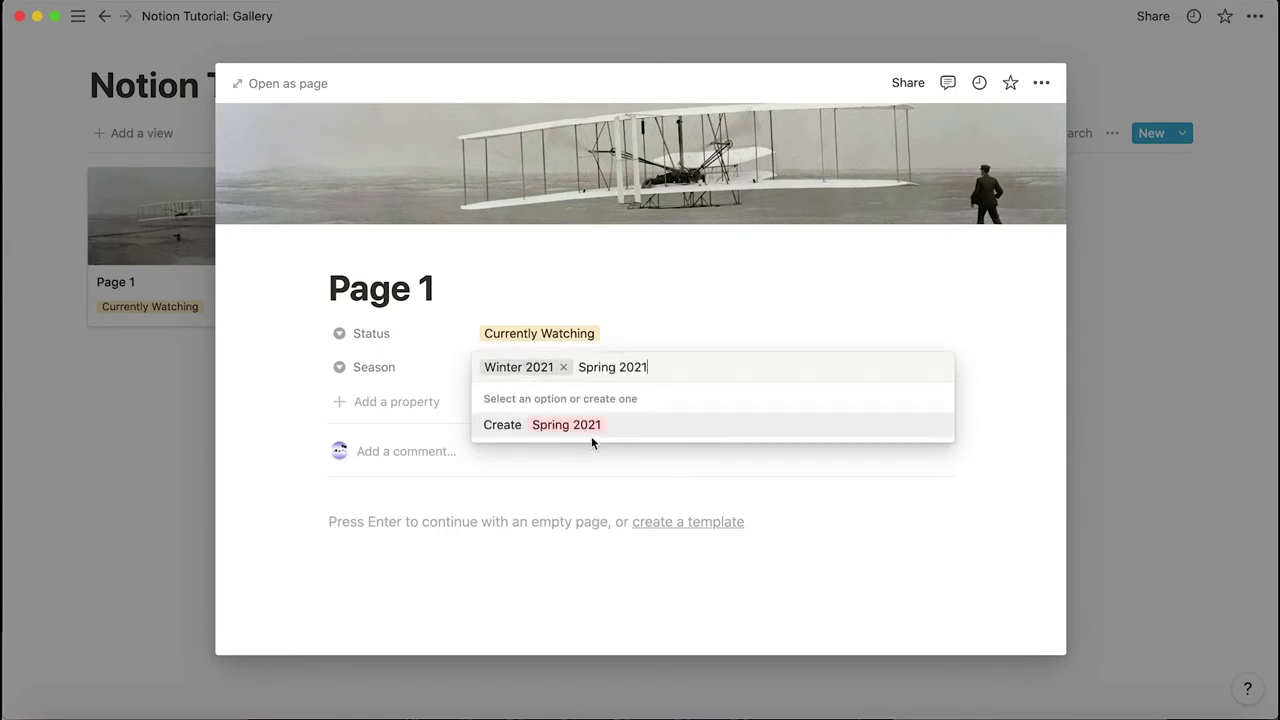
left_click(591, 428)
Create the Season options Summer 2021 and Fall 2021, leaving Fall 2021 selected for Page 1
left_click(540, 367)
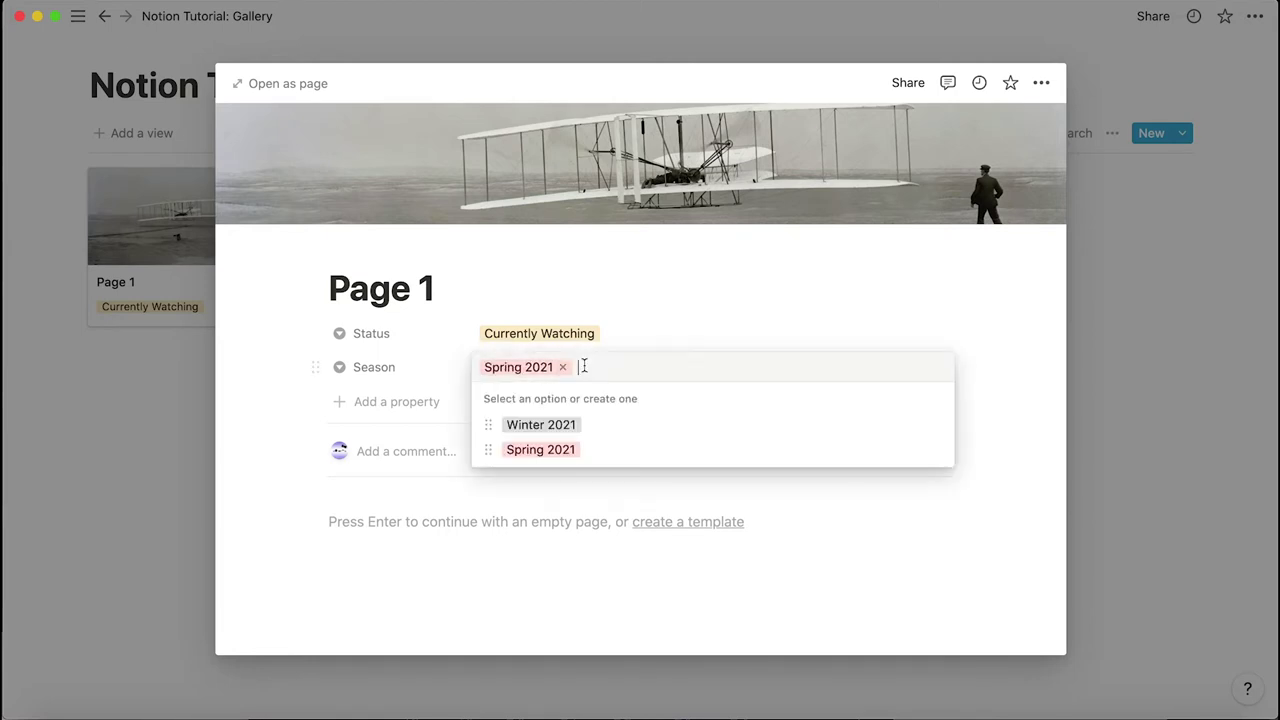
type("Su")
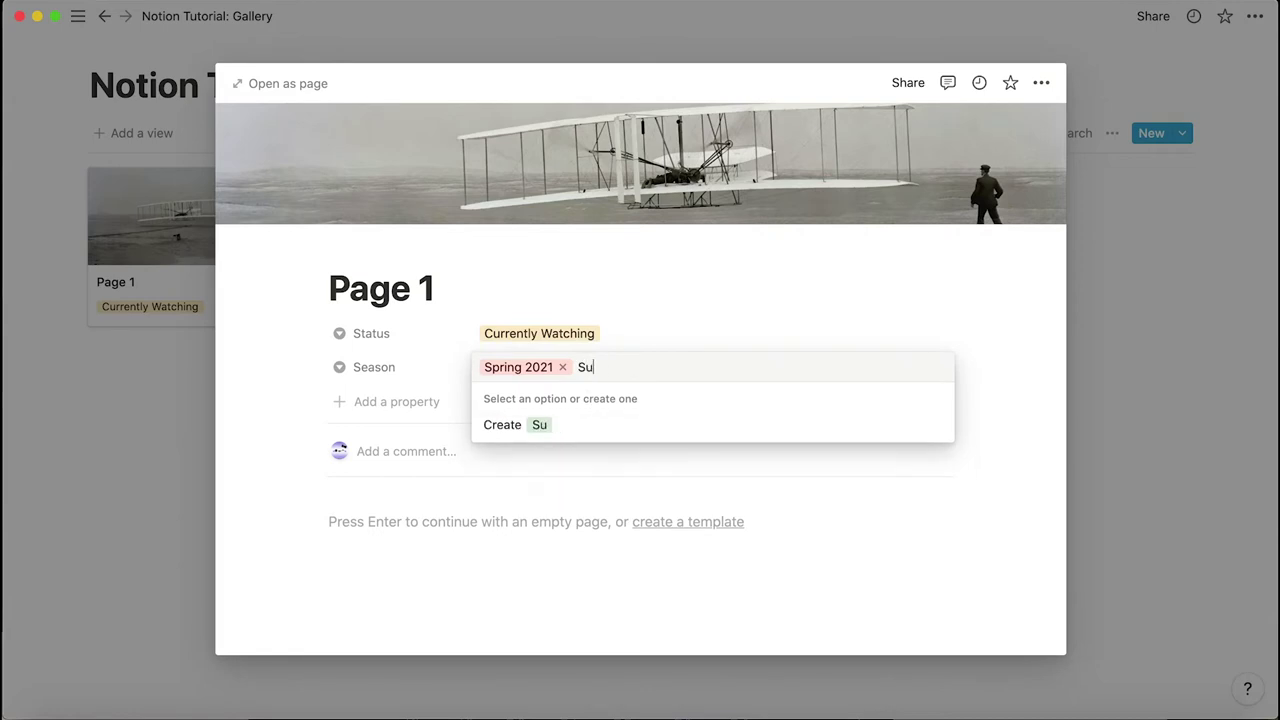
type("mmer 2021")
left_click(600, 428)
left_click(571, 372)
type("Fall 2021")
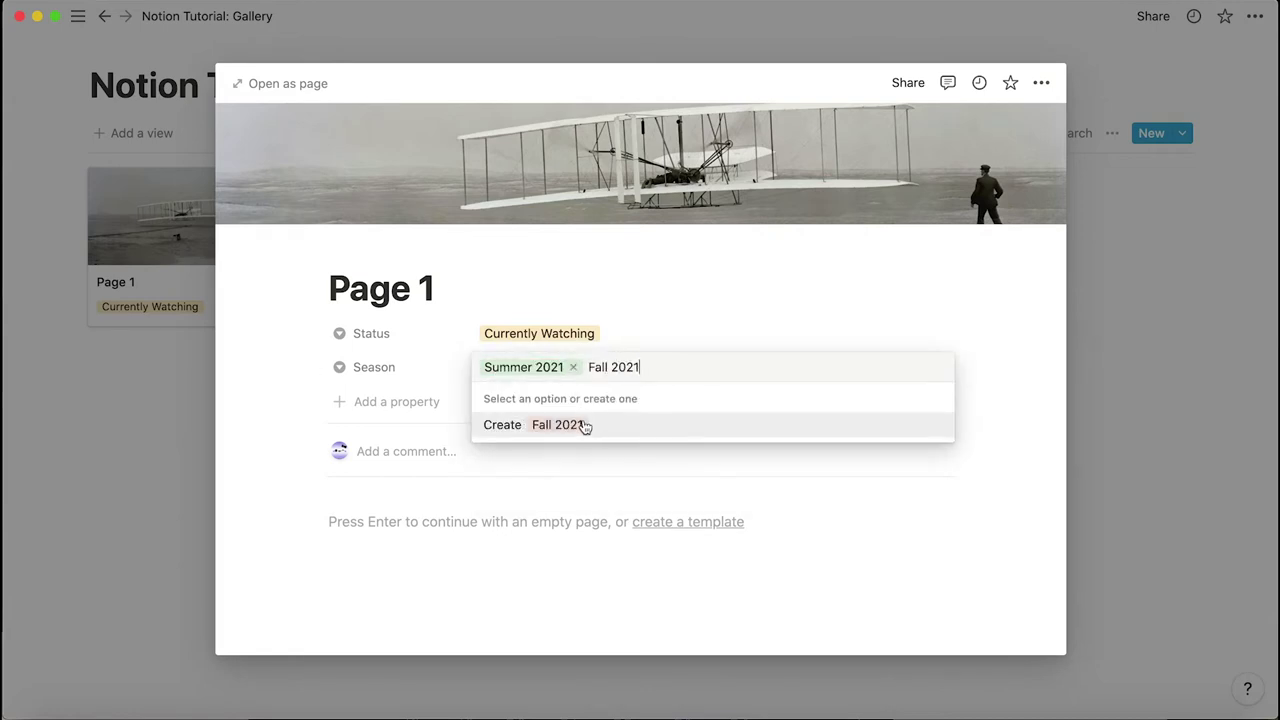
left_click(586, 428)
left_click(491, 367)
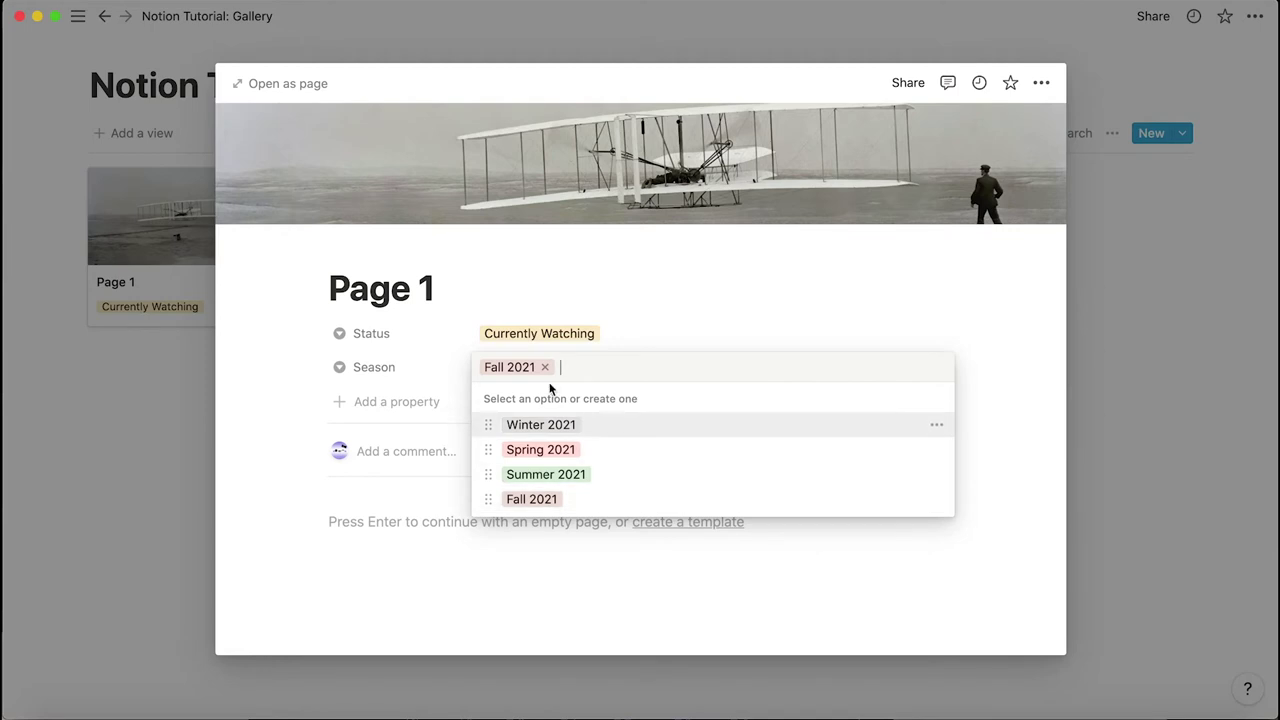
left_click(703, 318)
Add a Date property named Release Date to Page 1 with the value November 4, 2021
left_click(406, 403)
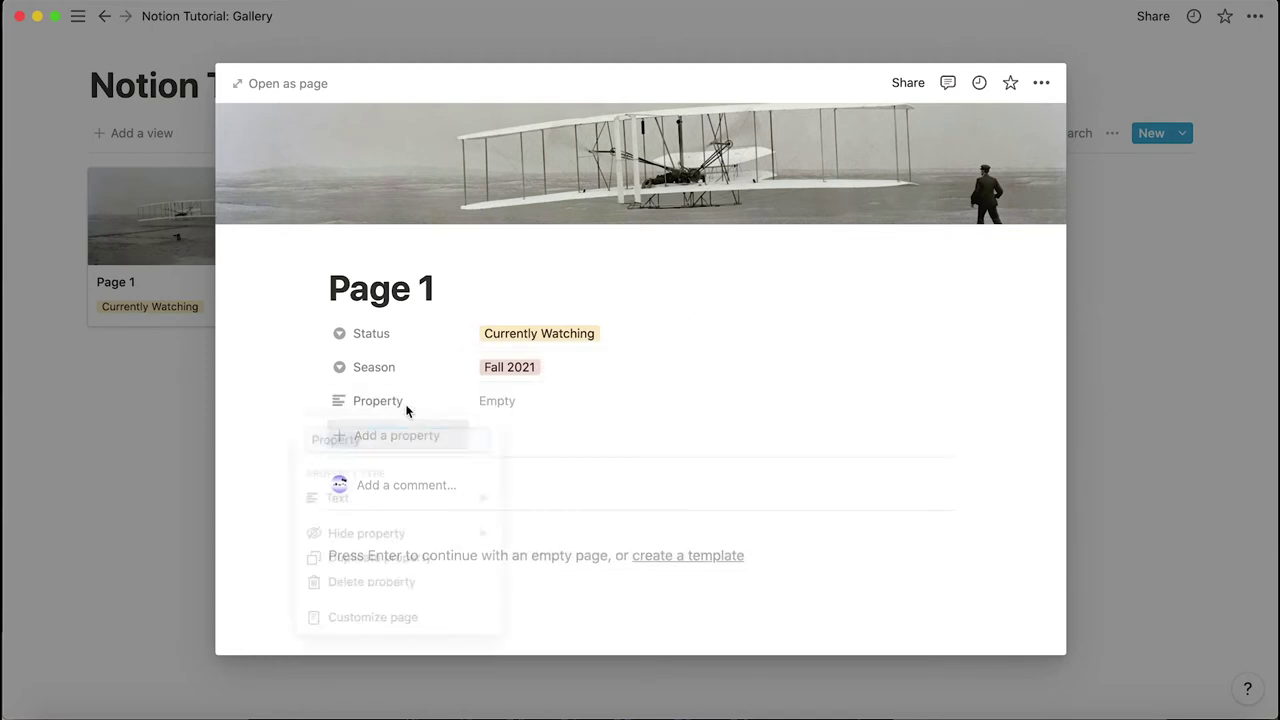
mouse_move(380, 497)
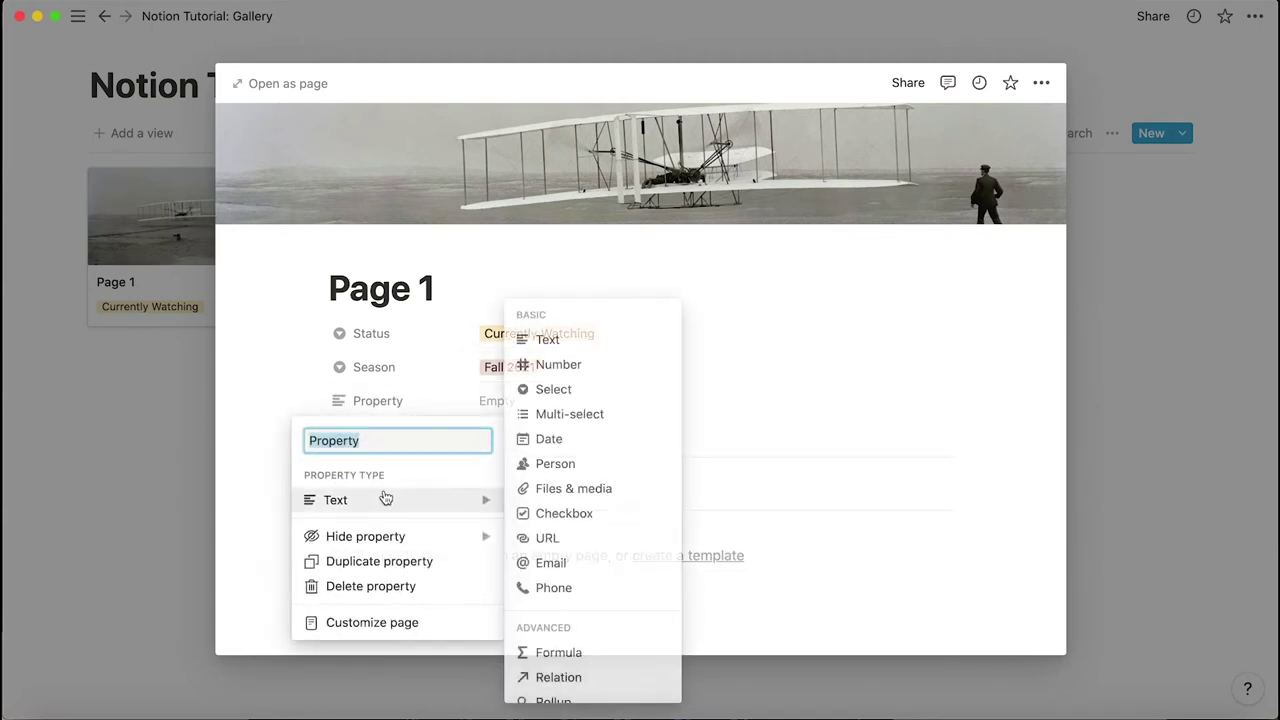
left_click(571, 441)
left_click(538, 408)
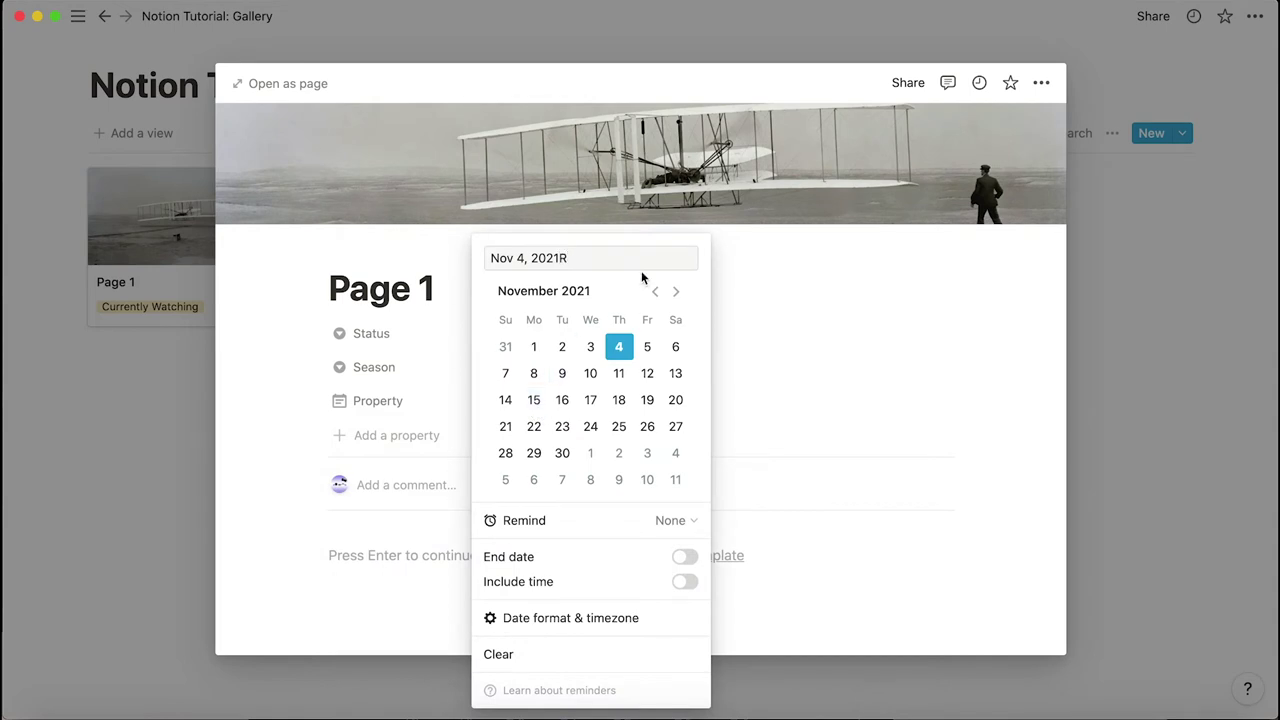
left_click(813, 364)
left_click(406, 403)
type("Release Date")
key("Return")
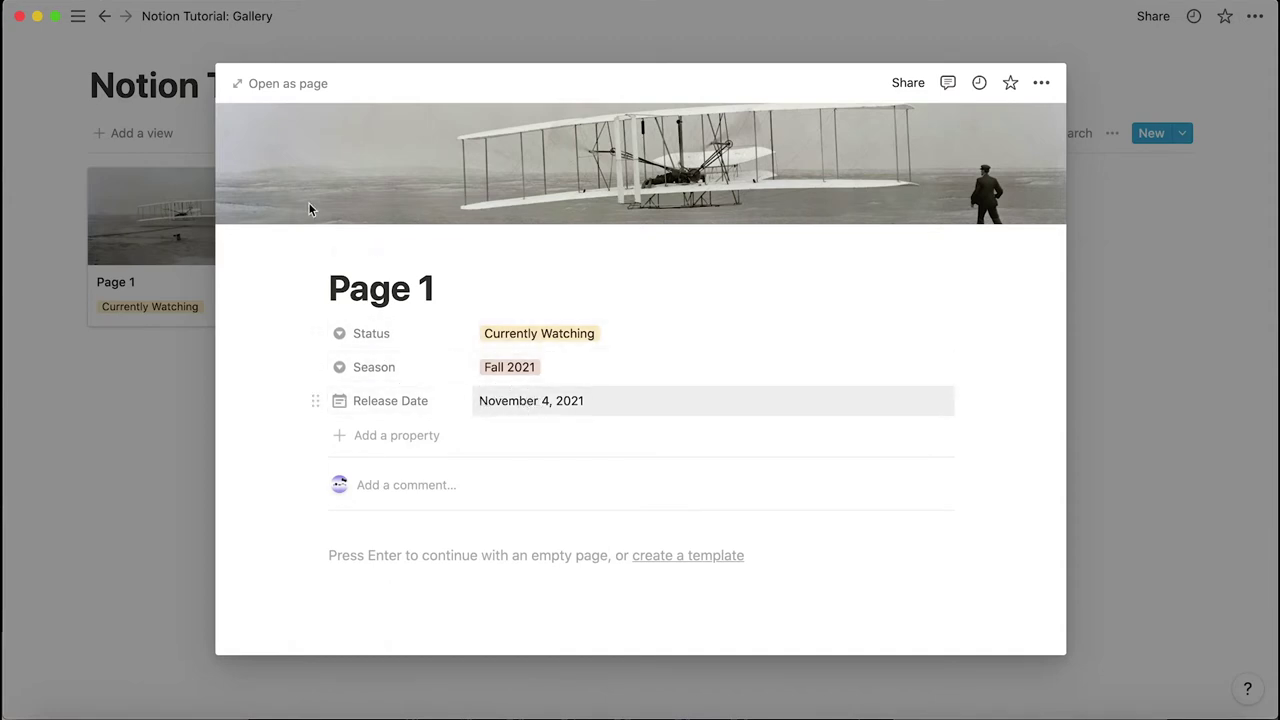
Clear the Release Date value of Page 1
left_click(530, 340)
key("Escape")
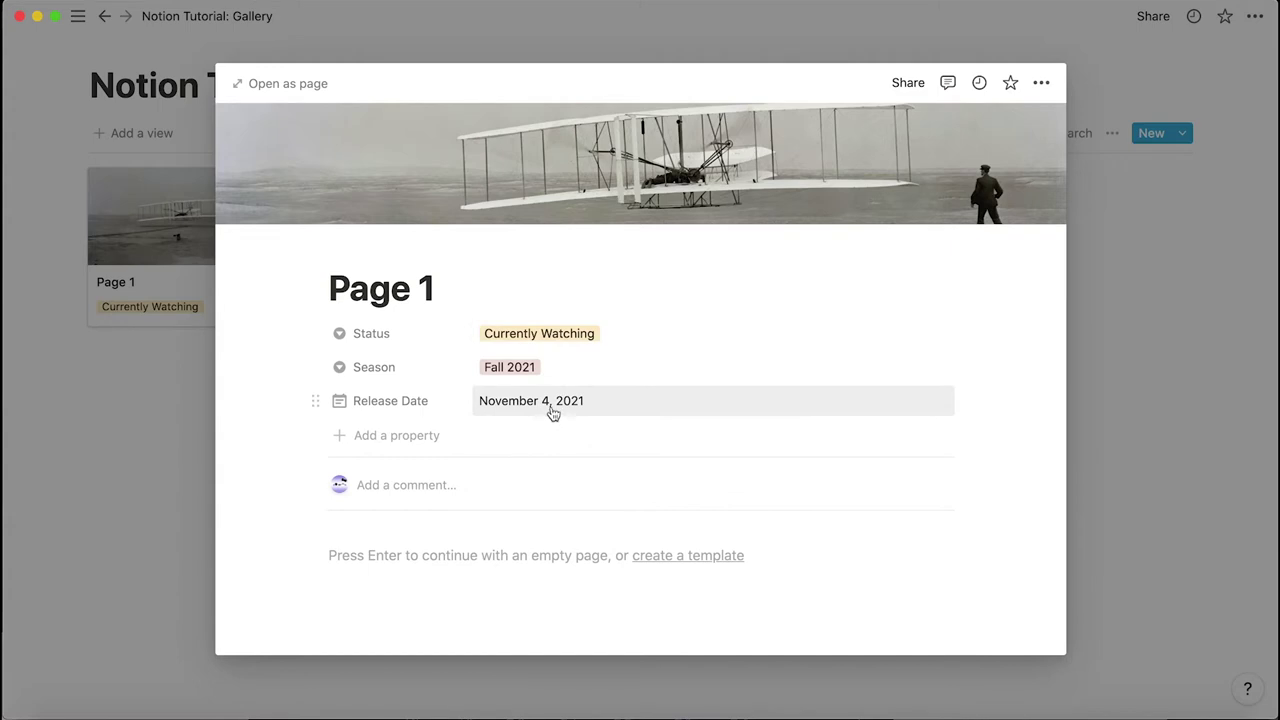
left_click(551, 411)
left_click(590, 654)
left_click(777, 409)
left_click(823, 386)
Add a Multi-select property named Genre to Page 1
left_click(422, 440)
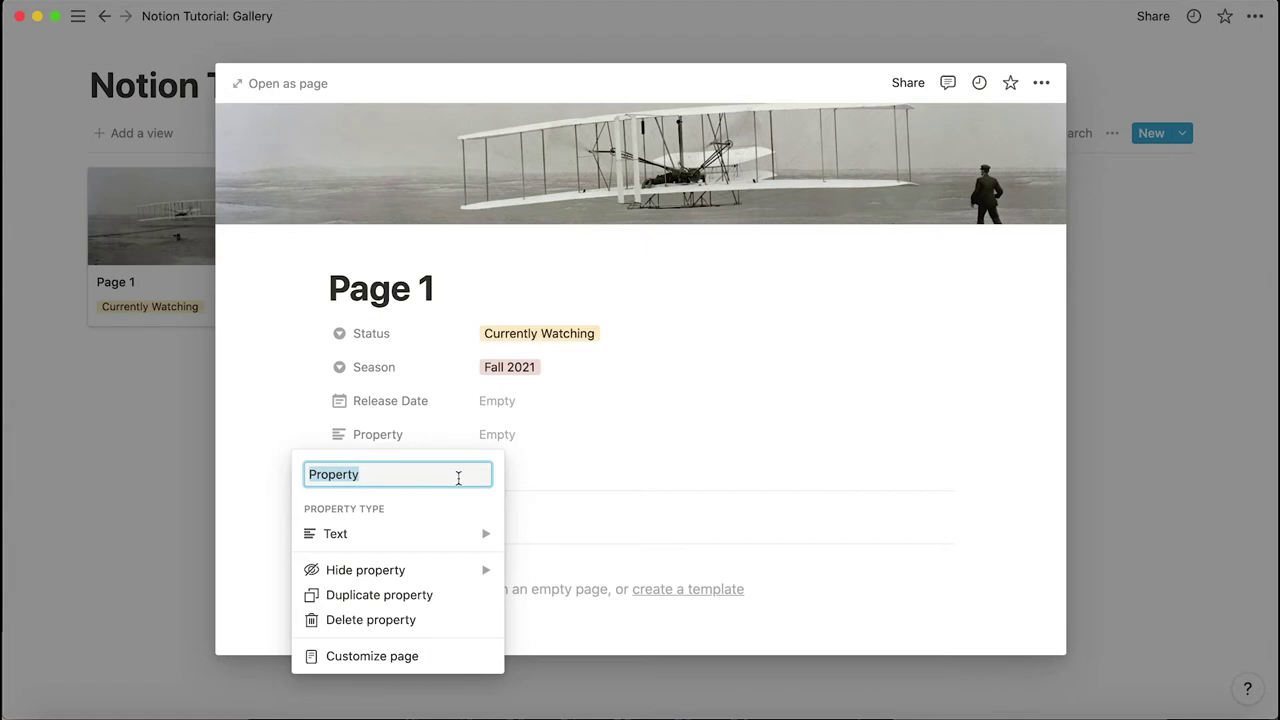
mouse_move(440, 534)
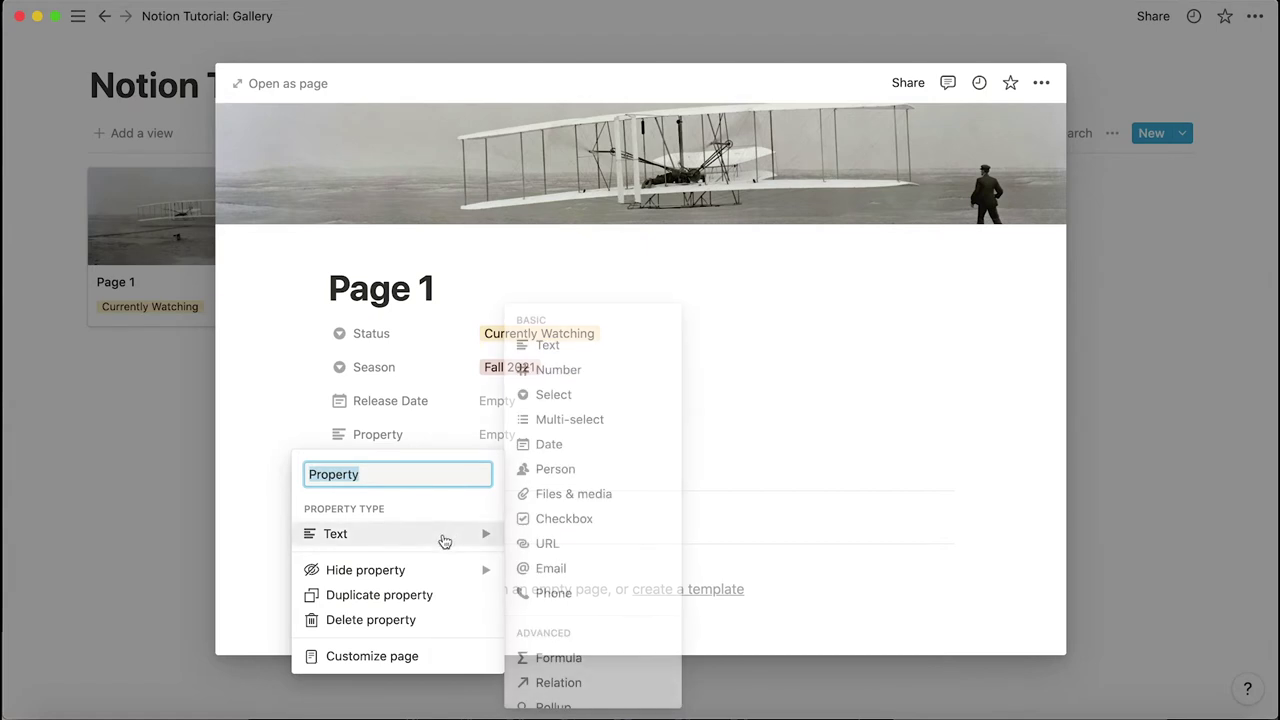
left_click(560, 425)
left_click(368, 436)
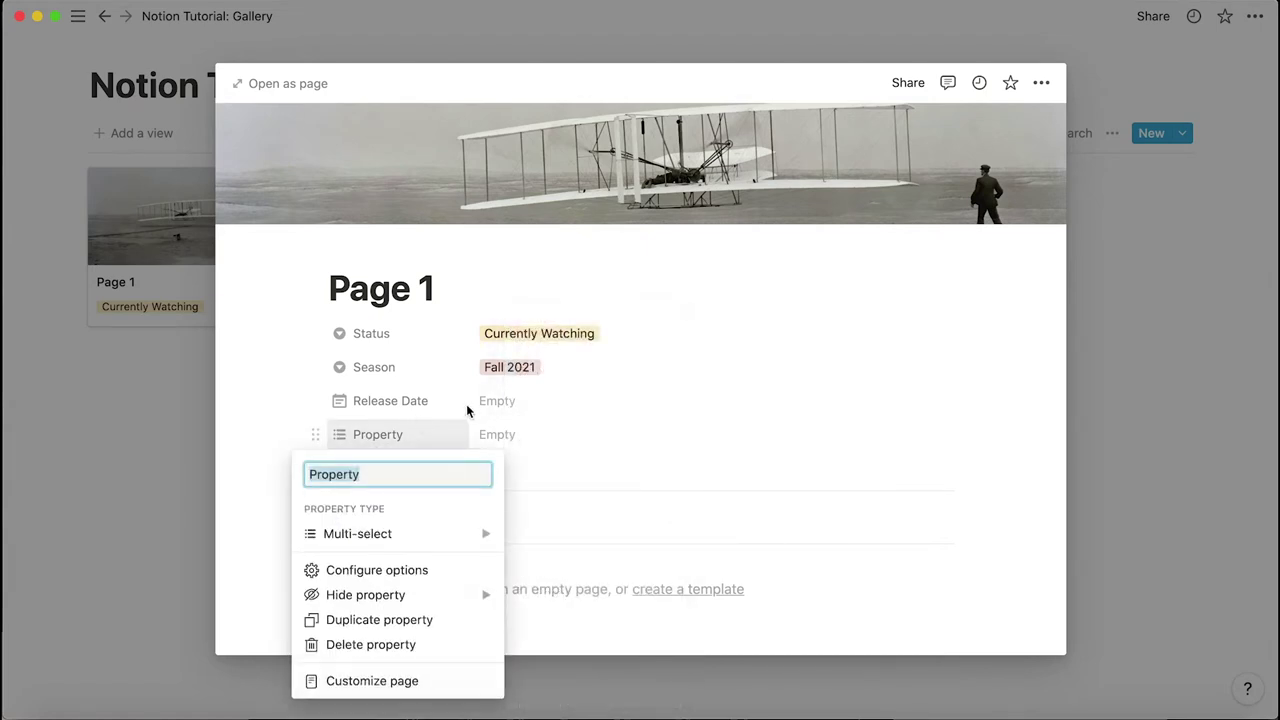
type("M")
key("BackSpace")
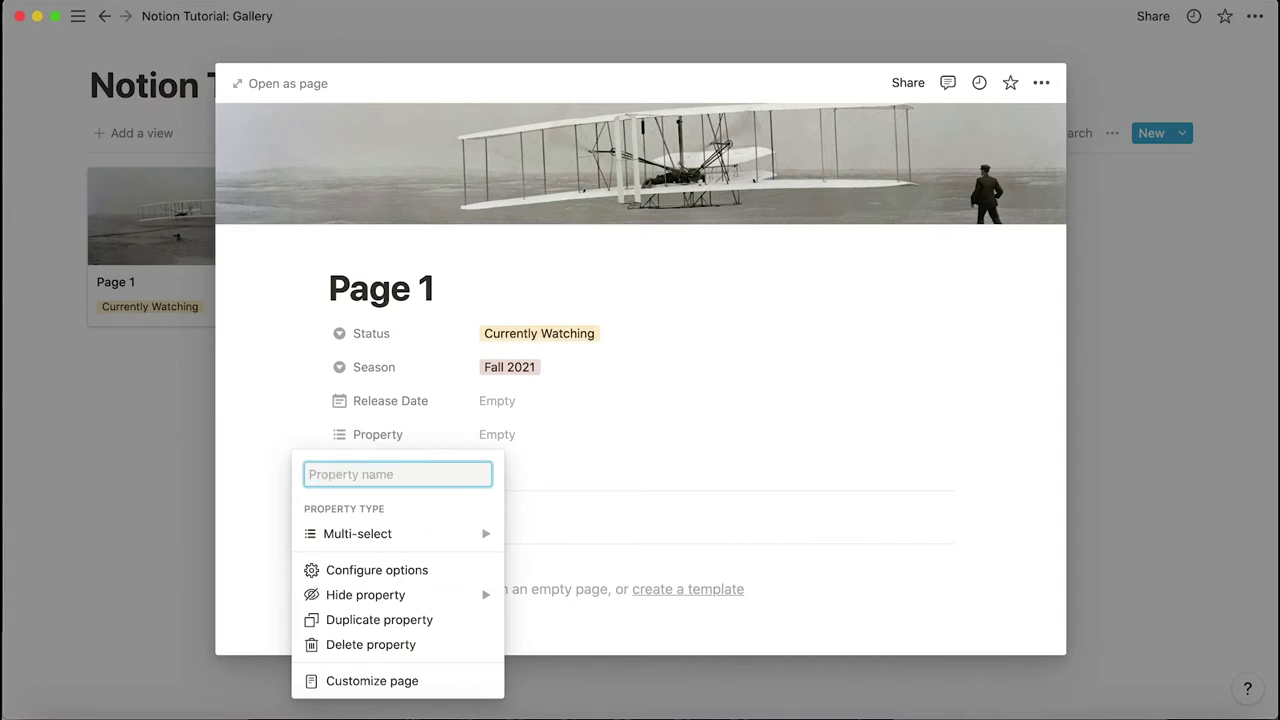
type("Genre")
key("Return")
Create the Genre options Adventure, Action, Card Game, Comedy, Drama, Fantasy and Food
left_click(529, 436)
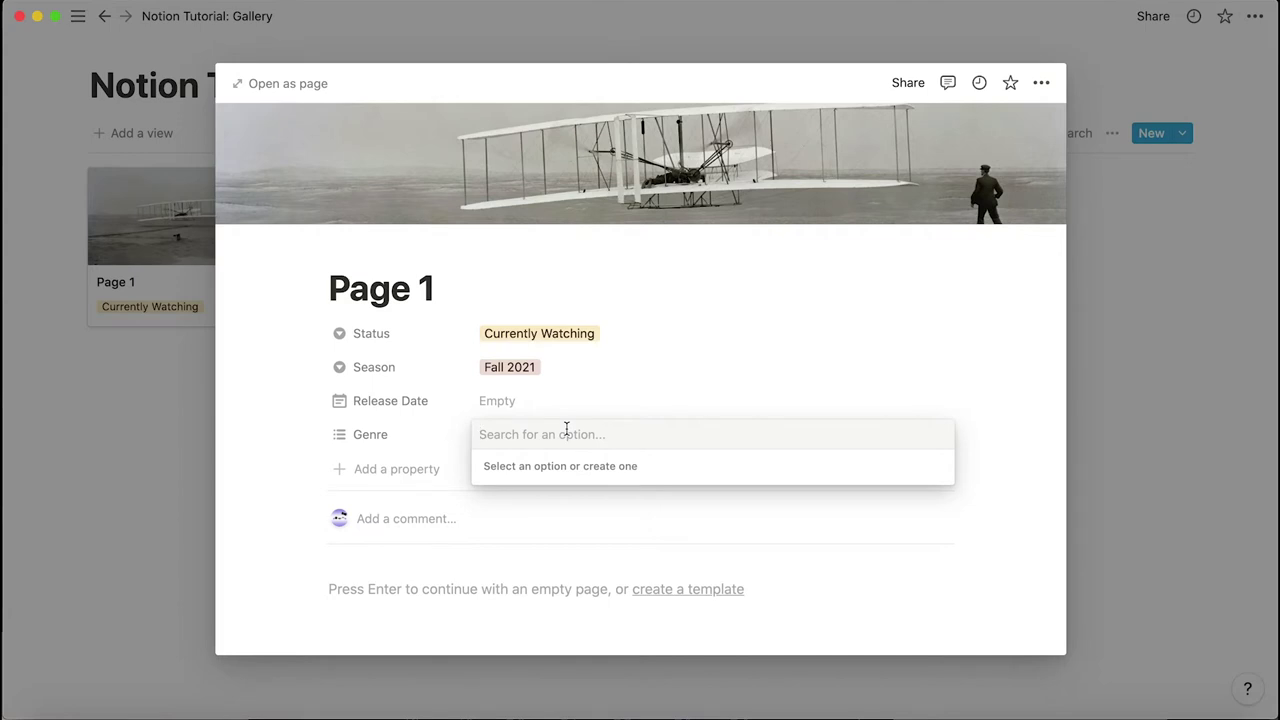
type("Adventure")
key("Return")
type("Card Game")
key("Return")
type("Comedy")
key("Return")
type("DramaFantasy")
key("Return")
type("Food")
key("Return")
Create the Genre options Horror, Mystery, Romance, Sci Fi, Slice of Life, Sports, Supernatural and Suspense
type("Horror")
key("Return")
type("MysteryScifi")
key("Return")
type("Slice of Life")
key("Return")
type("Sports")
key("Return")
type("Supernatural")
key("Return")
type("Suspense")
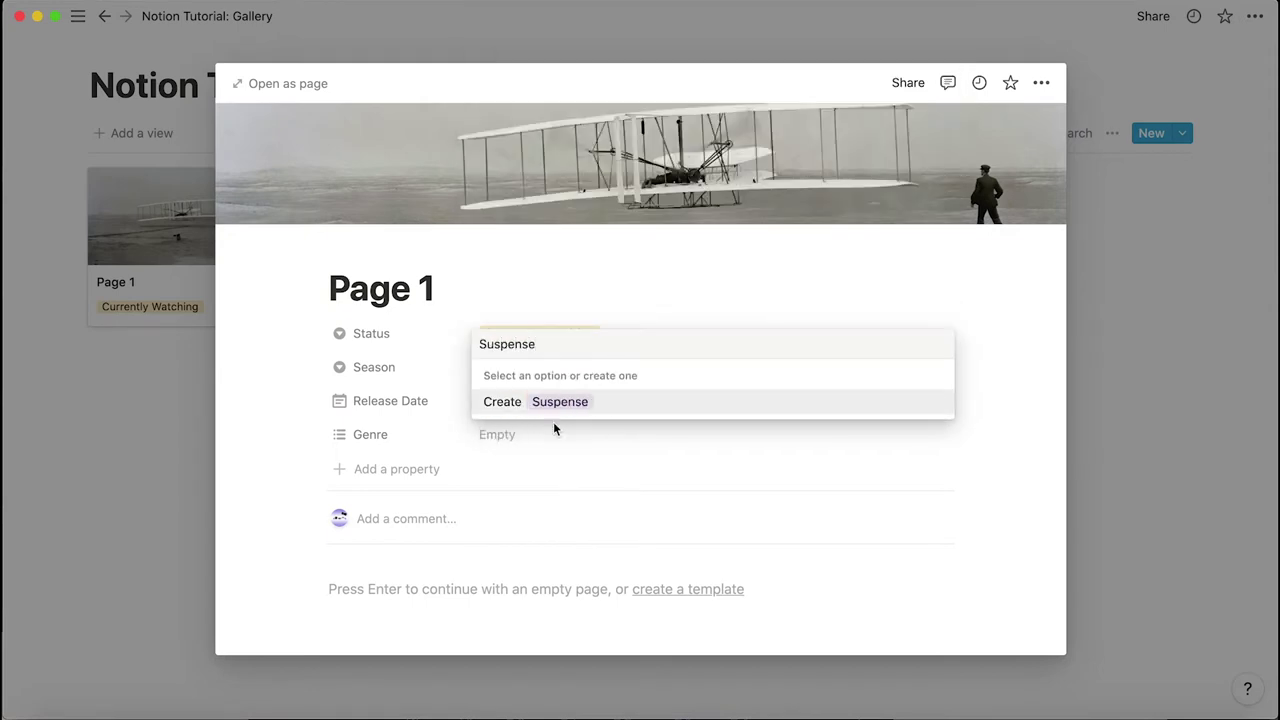
key("Return")
key("Escape")
Remove the Suspense tag from Page 1's Genre value, keeping it as an available option
left_click(564, 442)
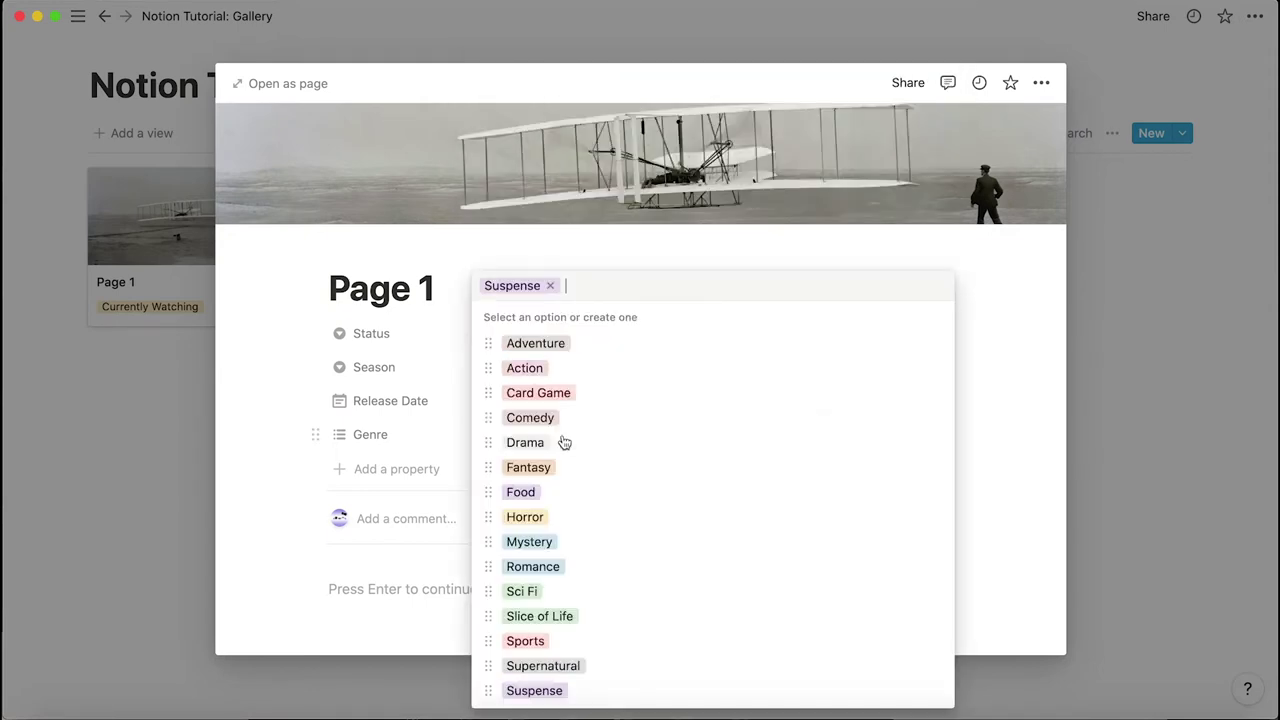
left_click(553, 287)
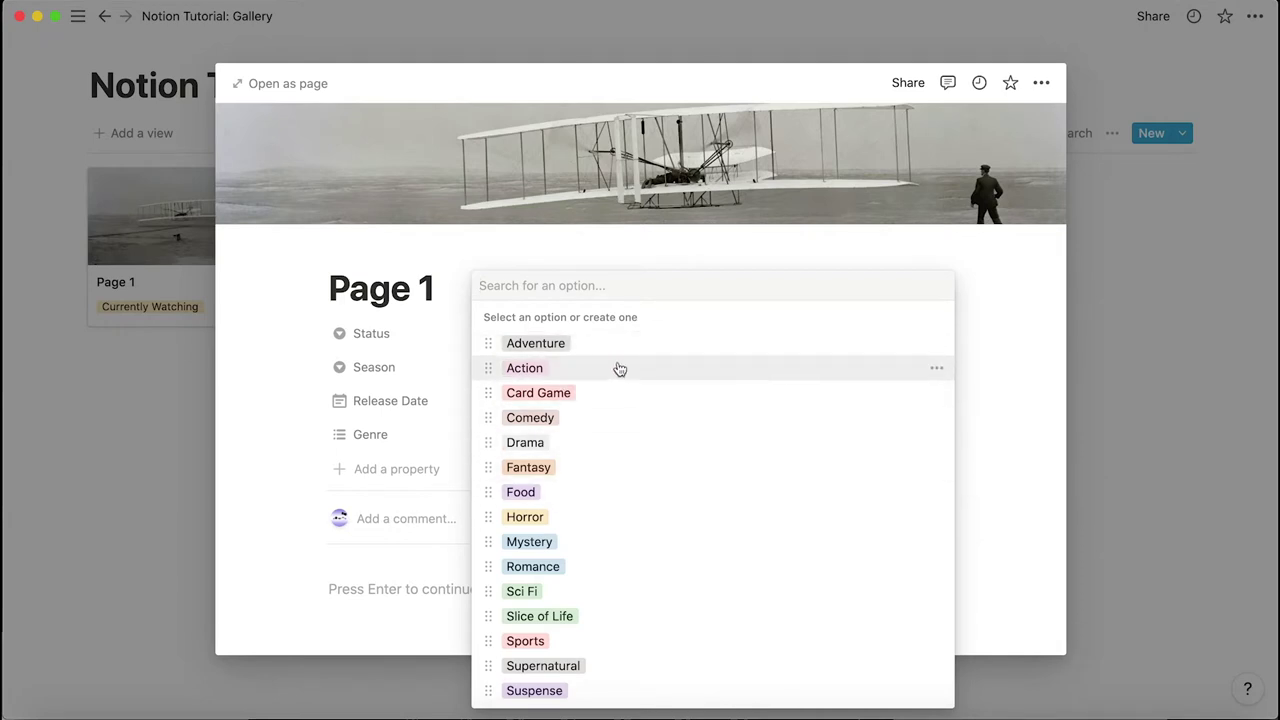
left_click(991, 299)
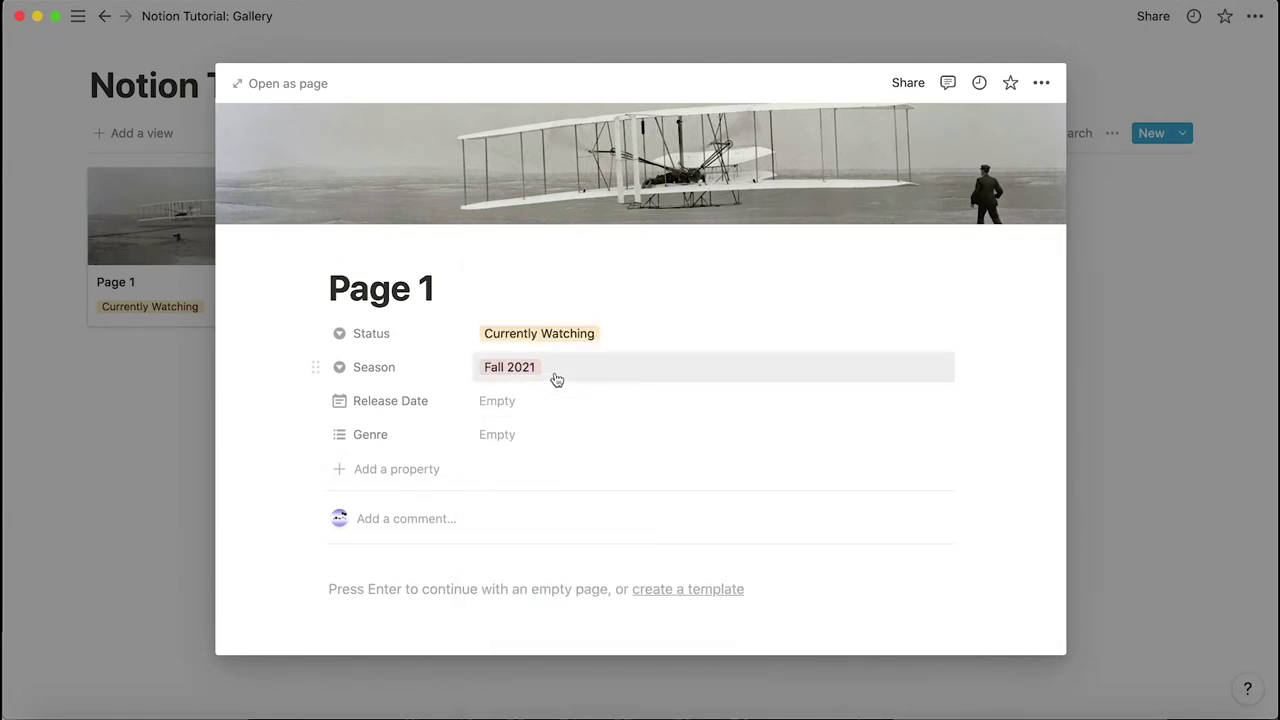
Add a Select property named Type to Page 1
left_click(406, 470)
type("Type")
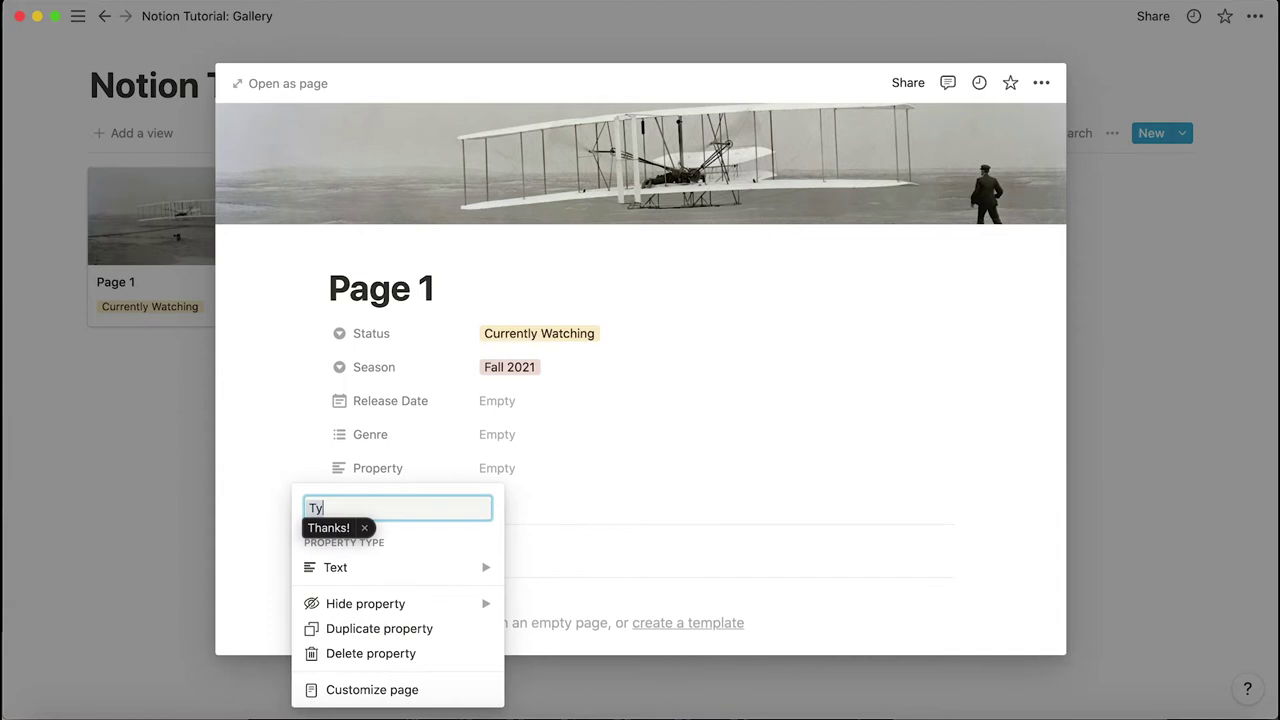
left_click(484, 567)
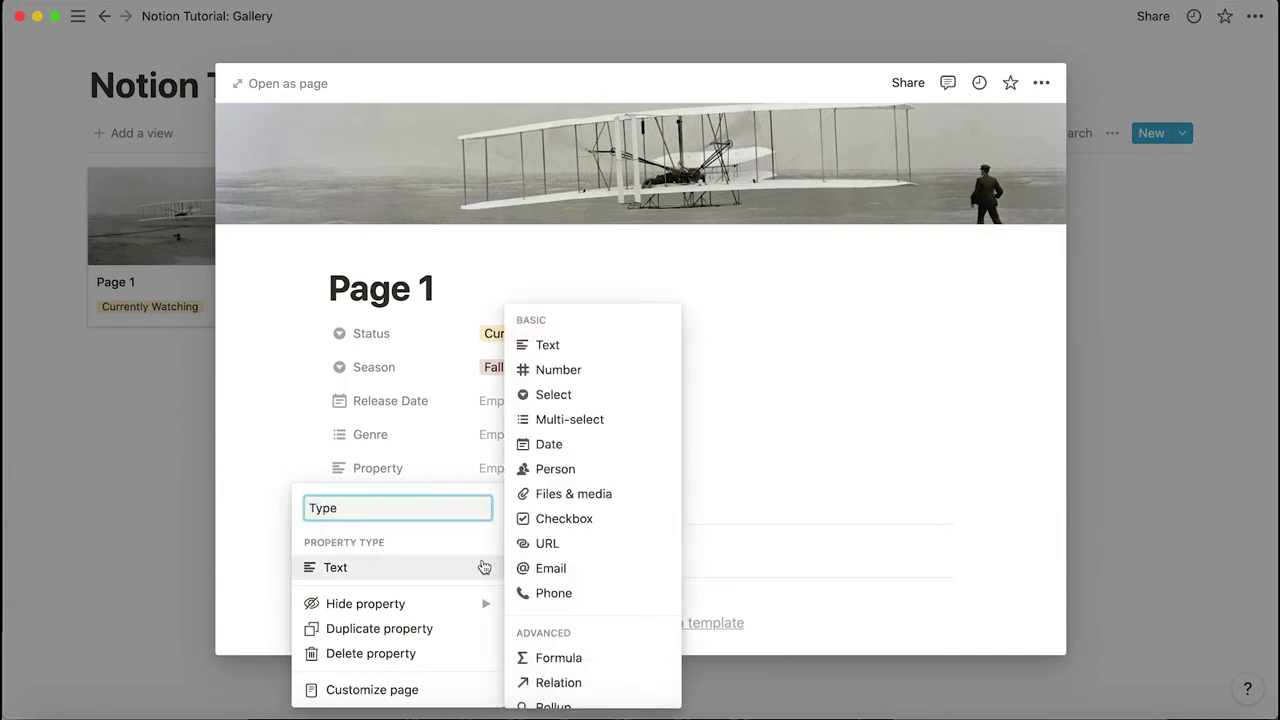
left_click(600, 394)
Create the Type options Binge Show and Weekly Show, leaving Weekly Show selected for Page 1
left_click(507, 467)
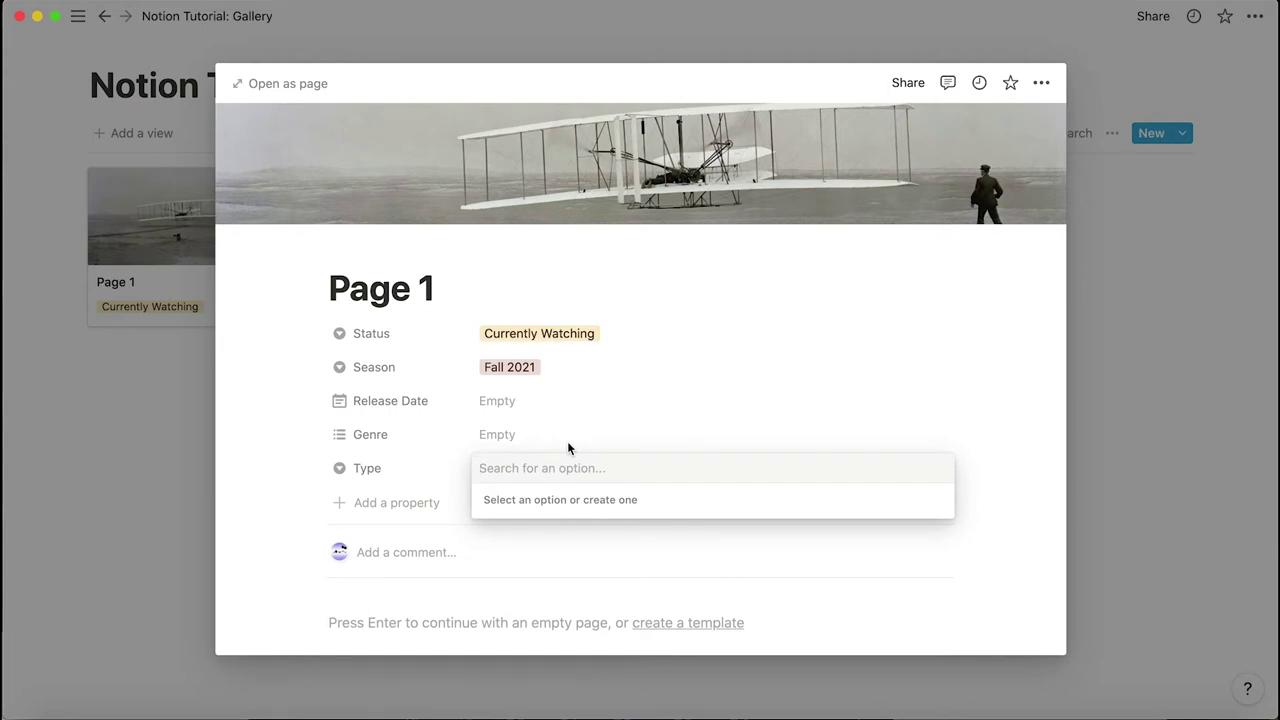
type("Binge Show")
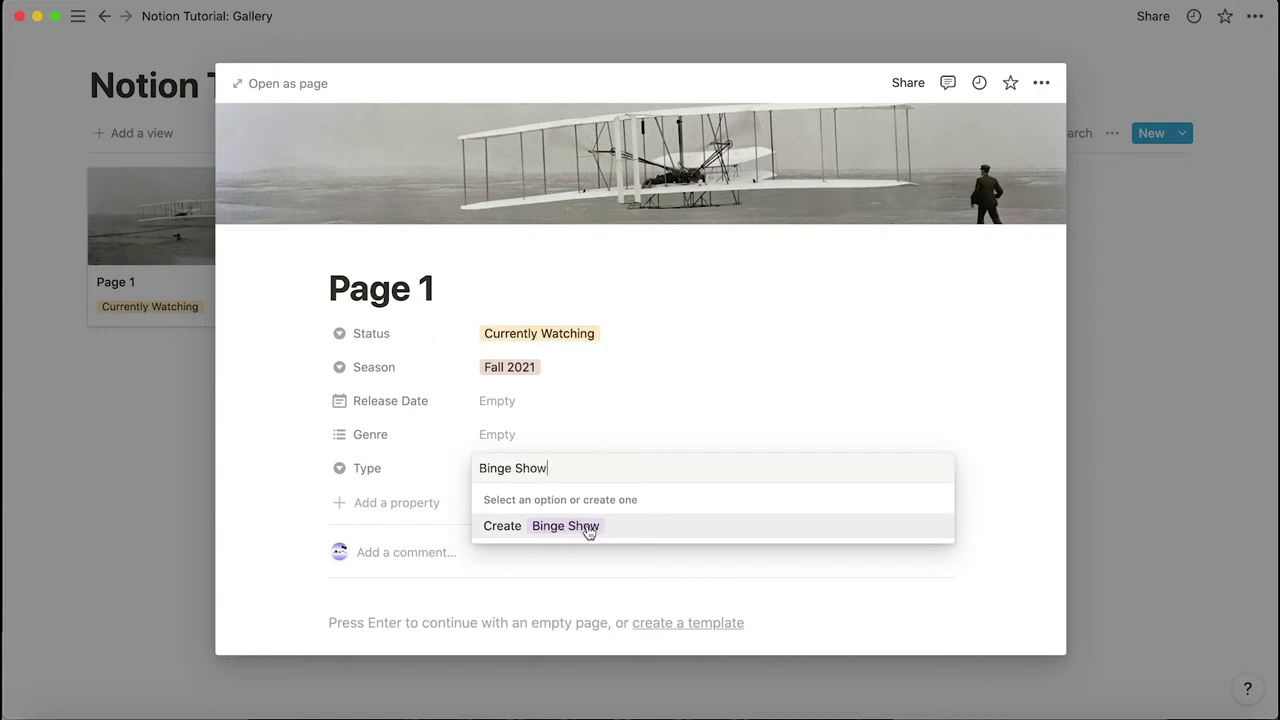
left_click(588, 530)
left_click(565, 477)
type("Weekly Show")
left_click(576, 525)
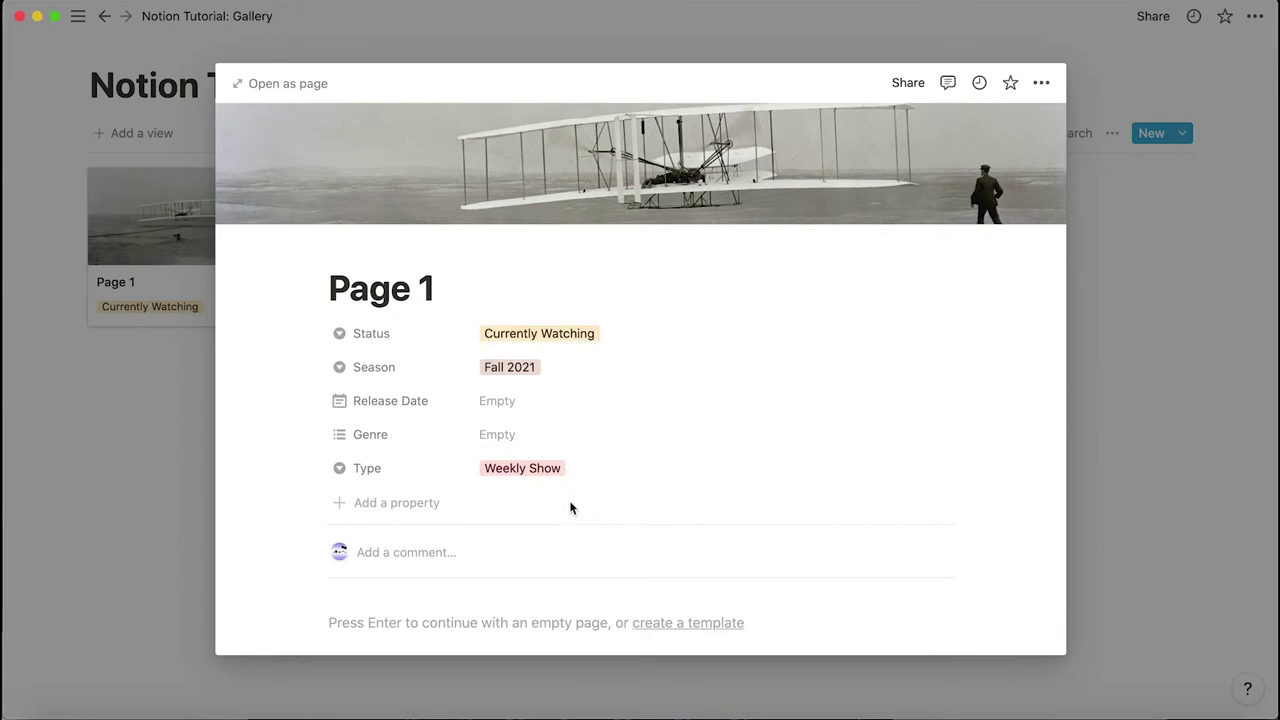
Review the Type options and remove Weekly Show from Page 1's Type value
left_click(532, 466)
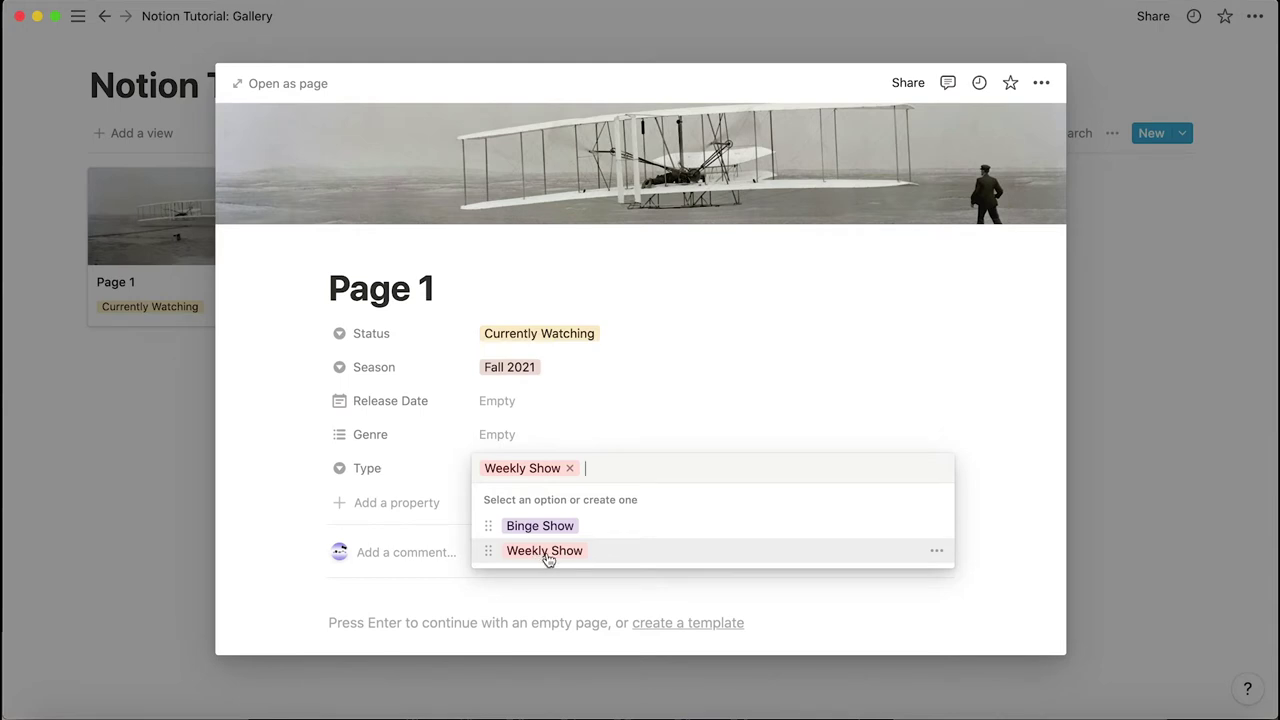
left_click(692, 413)
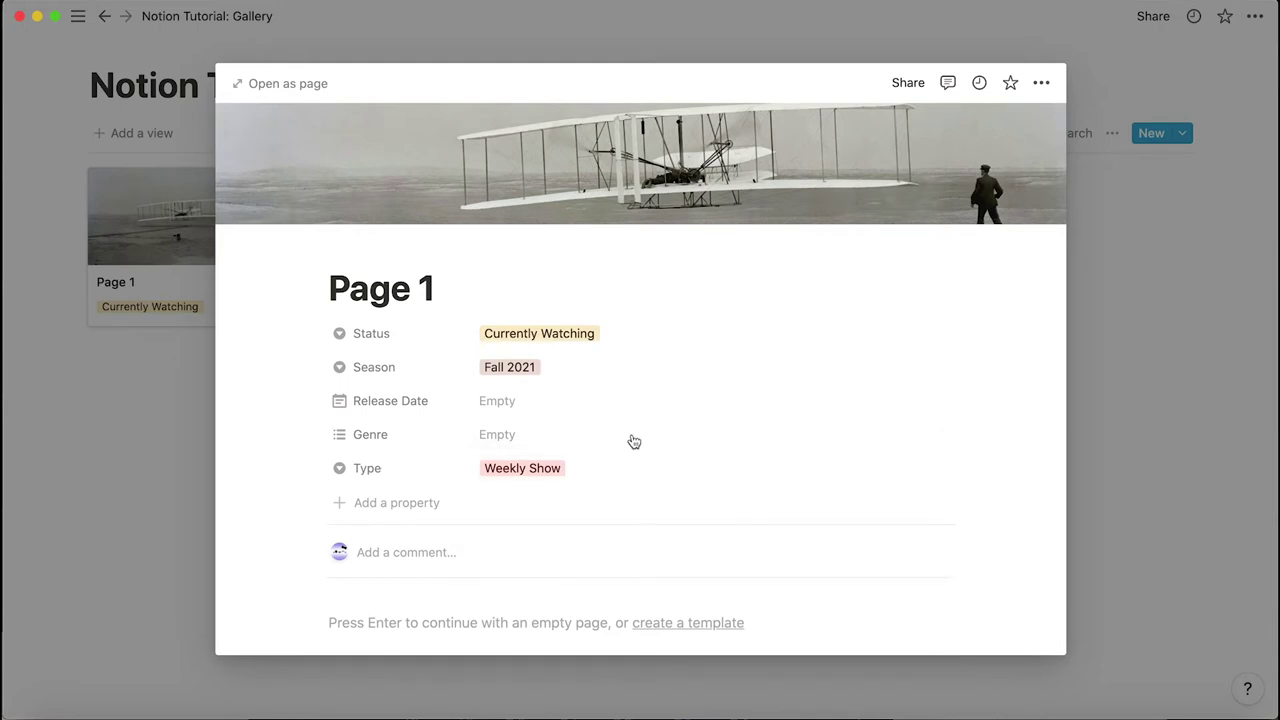
left_click(590, 468)
left_click(570, 470)
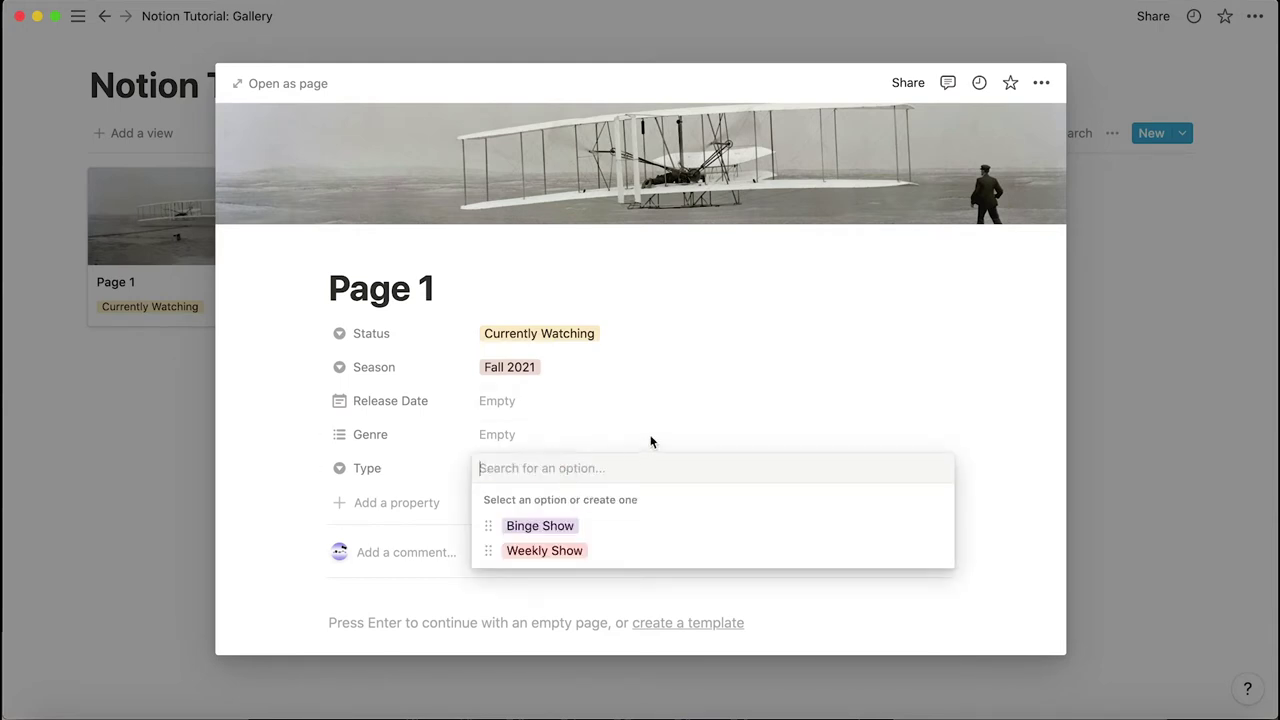
left_click(651, 443)
Add a Select property named Weekly Release to Page 1
left_click(444, 502)
type("Weekly Release")
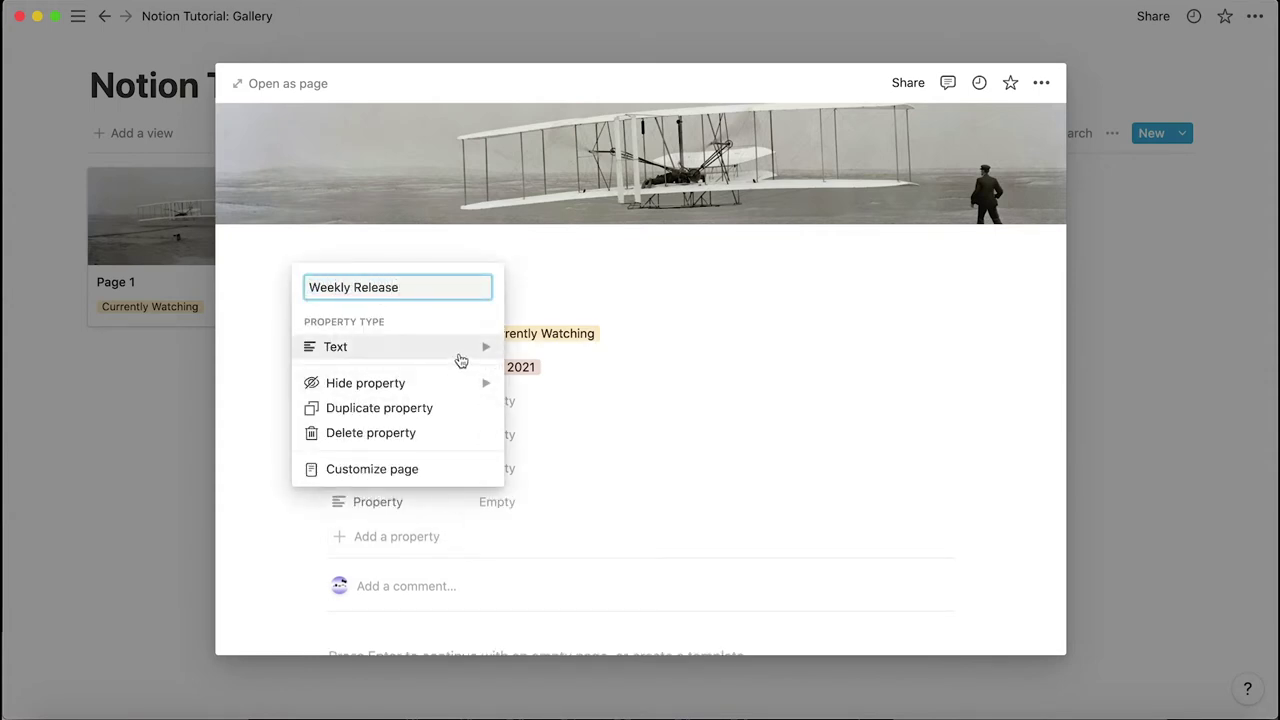
mouse_move(460, 350)
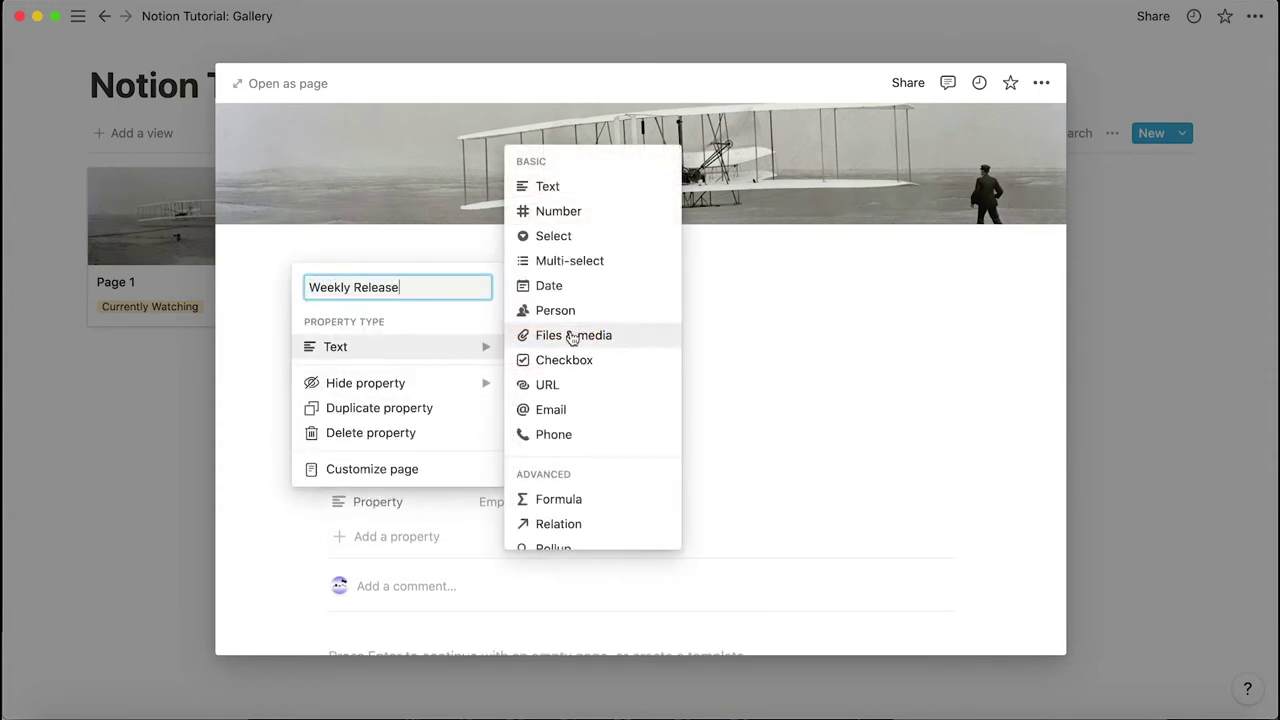
left_click(566, 240)
Create Weekly Release options for every weekday from Monday to Sunday, leaving the value of Page 1 empty
left_click(531, 503)
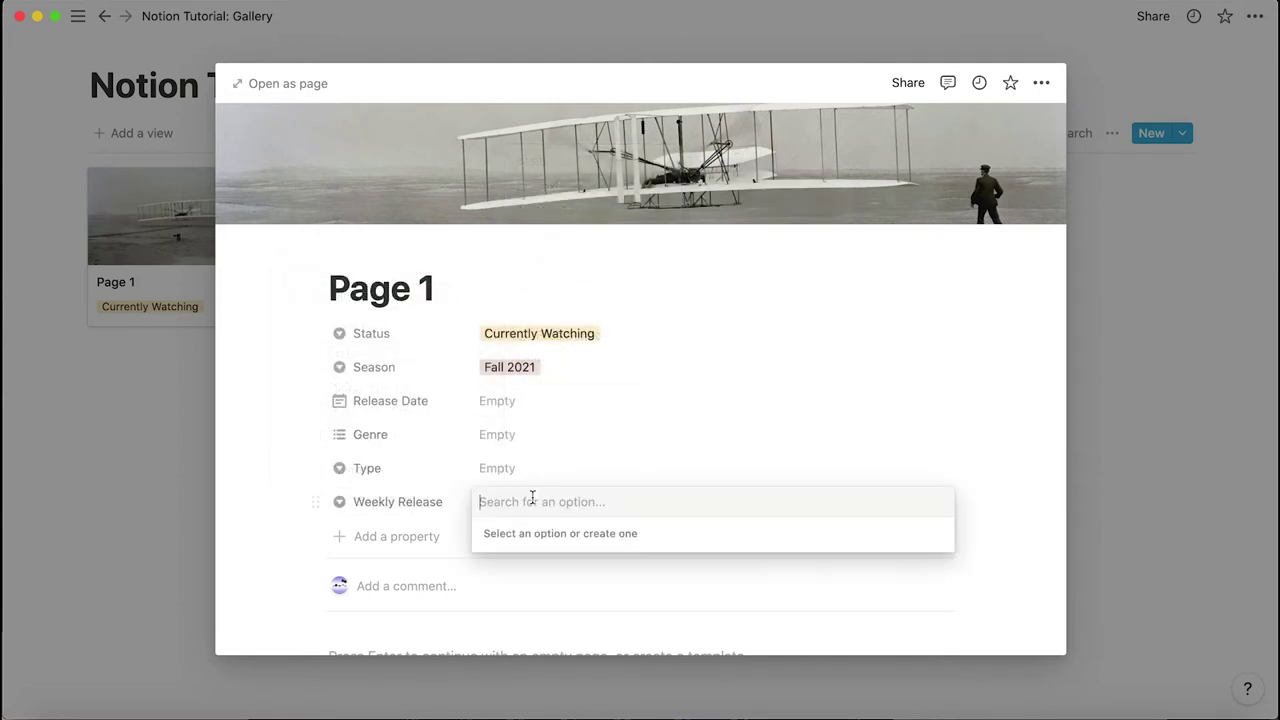
type("Monday")
left_click(531, 557)
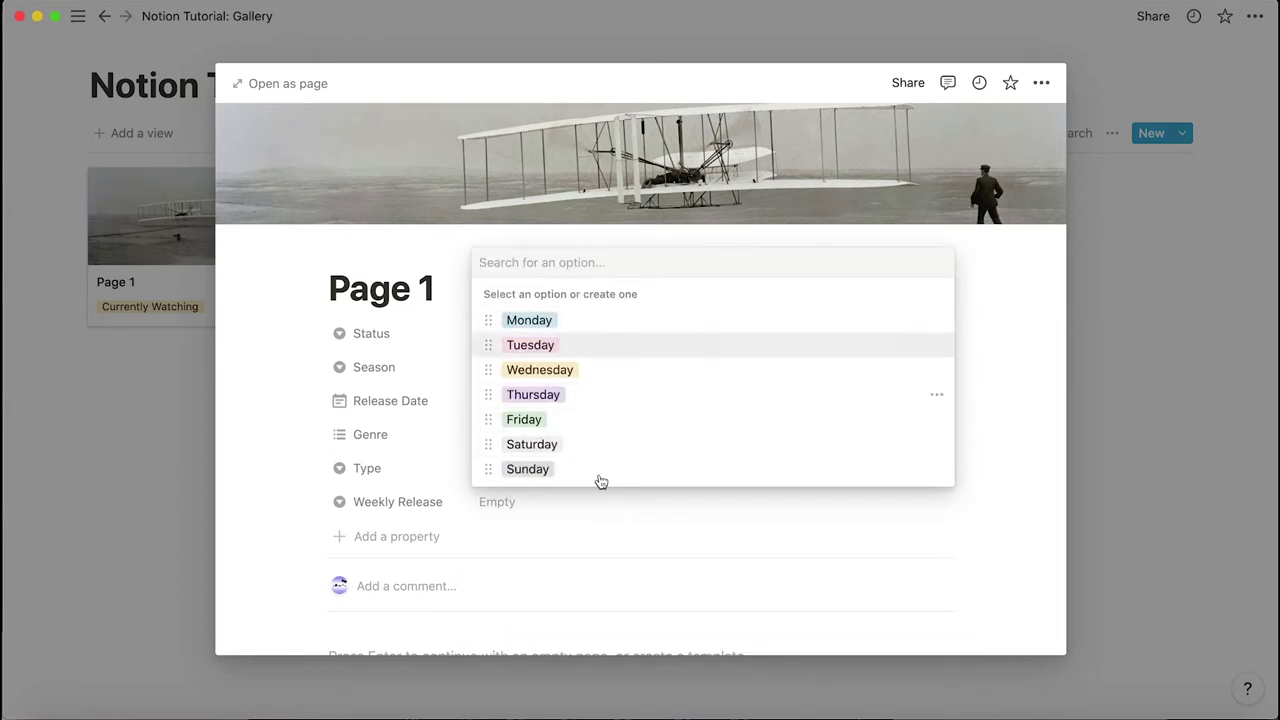
left_click(514, 514)
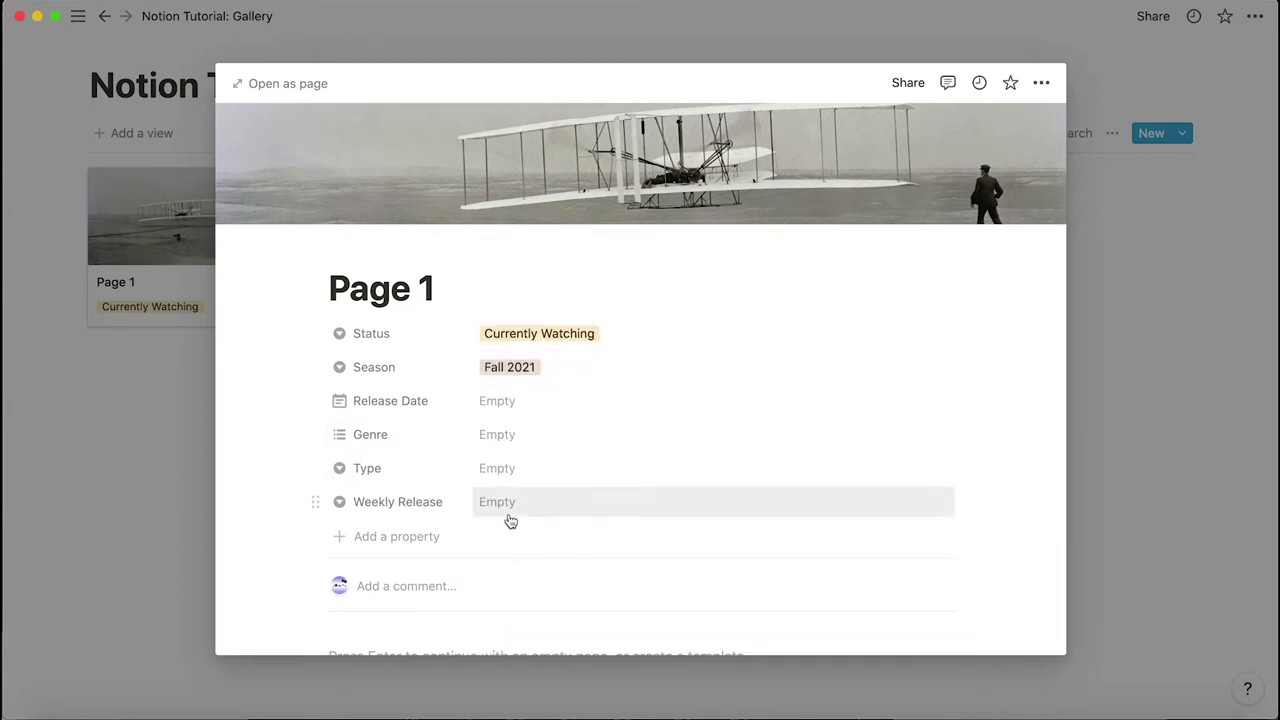
Add a Date property named Watch Period to Page 1
left_click(409, 536)
type("Watch Period")
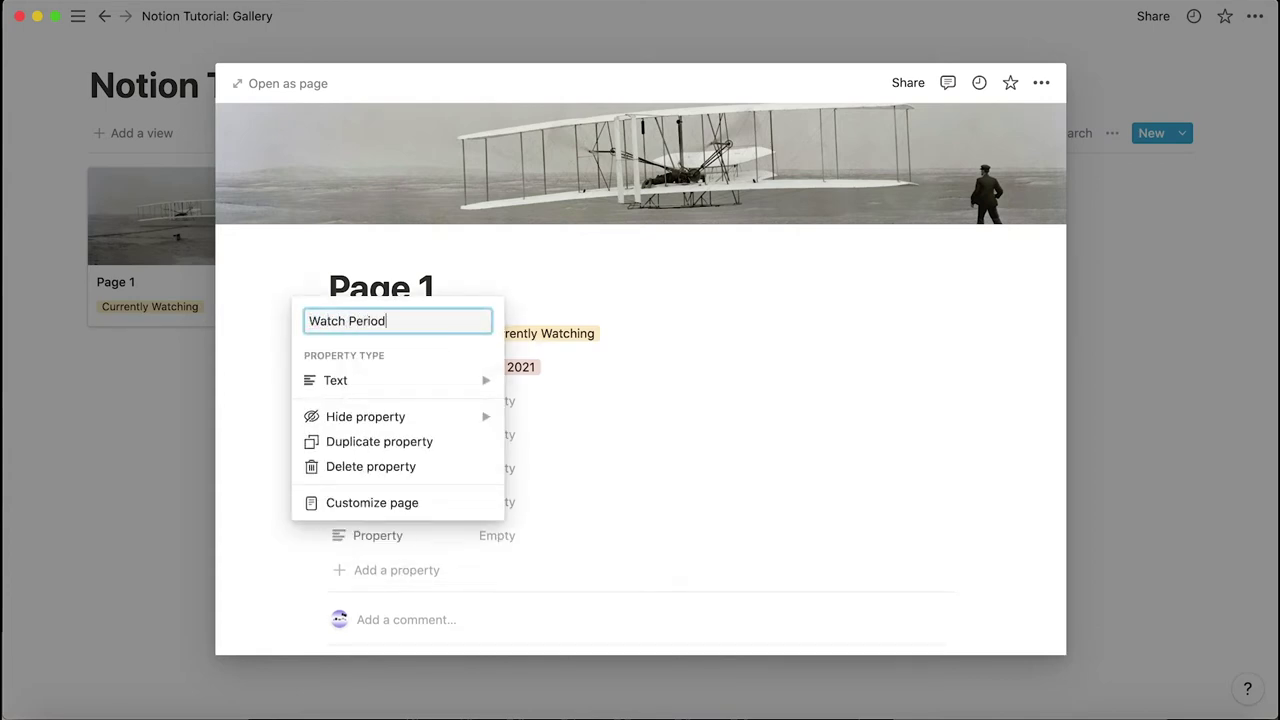
mouse_move(403, 381)
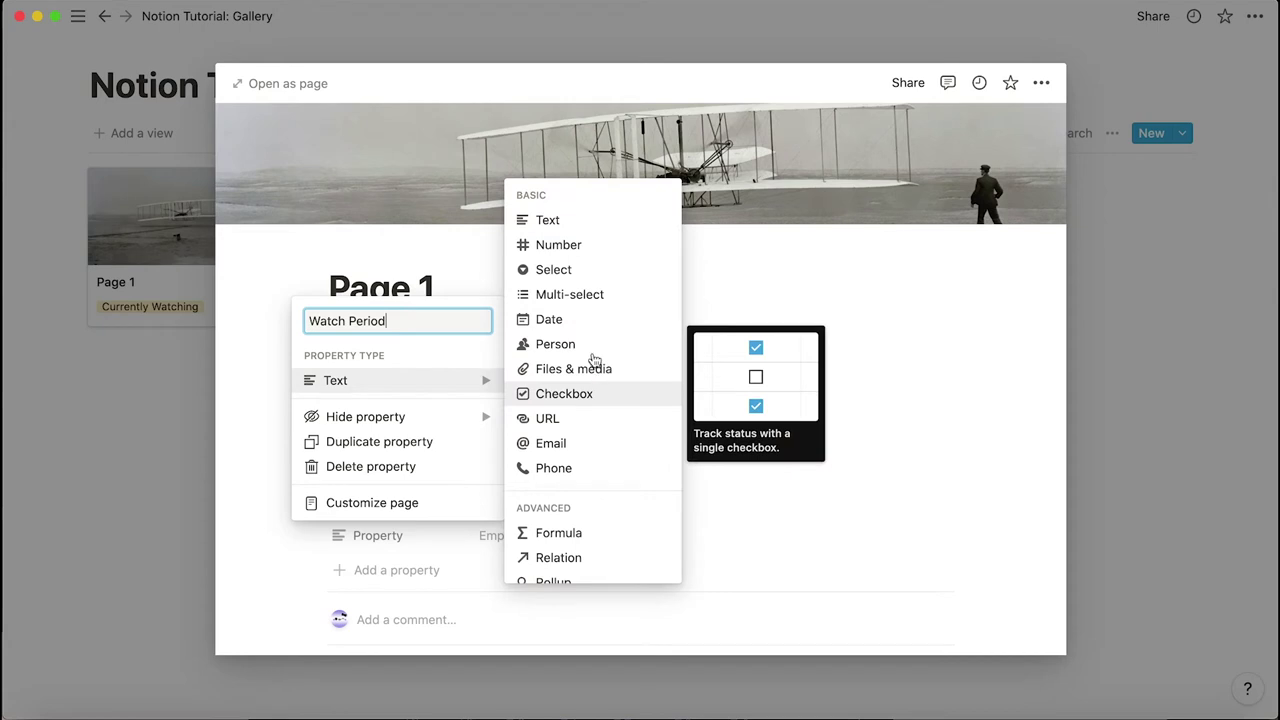
left_click(564, 321)
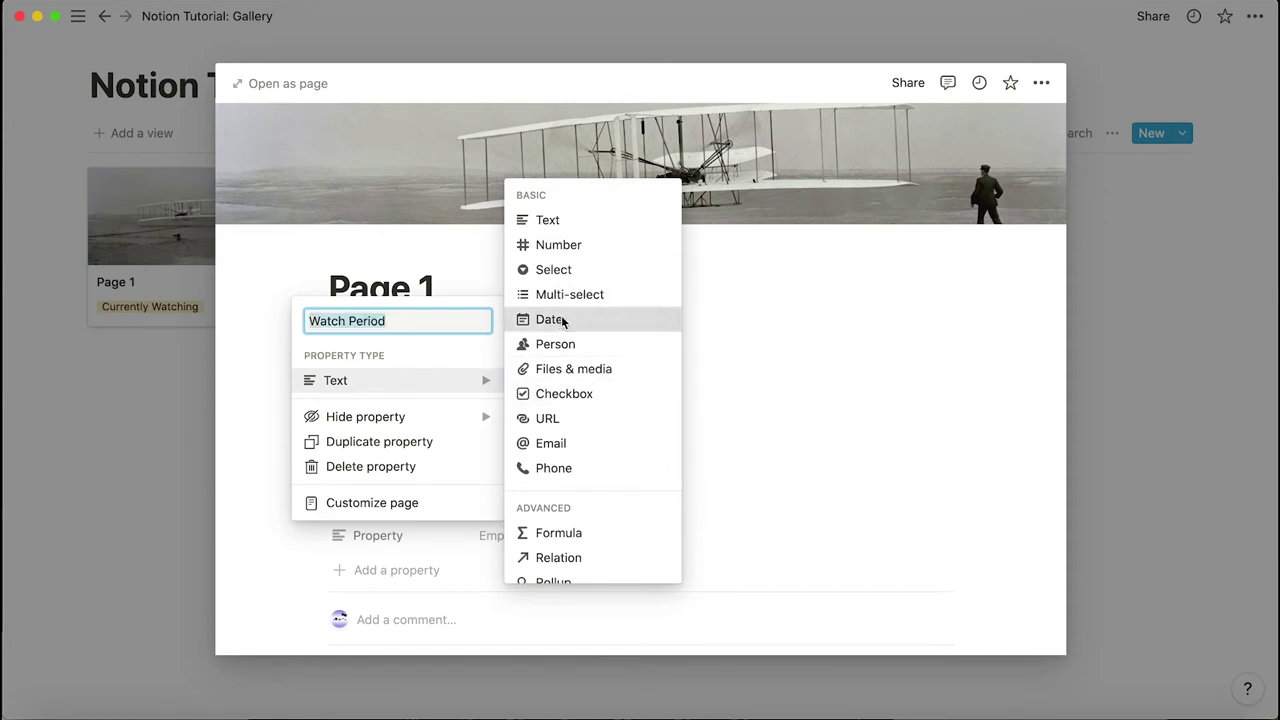
left_click(564, 321)
Try a Watch Period range with an end date, November 4 to November 5, 2021, on Page 1 and clear it again
left_click(529, 540)
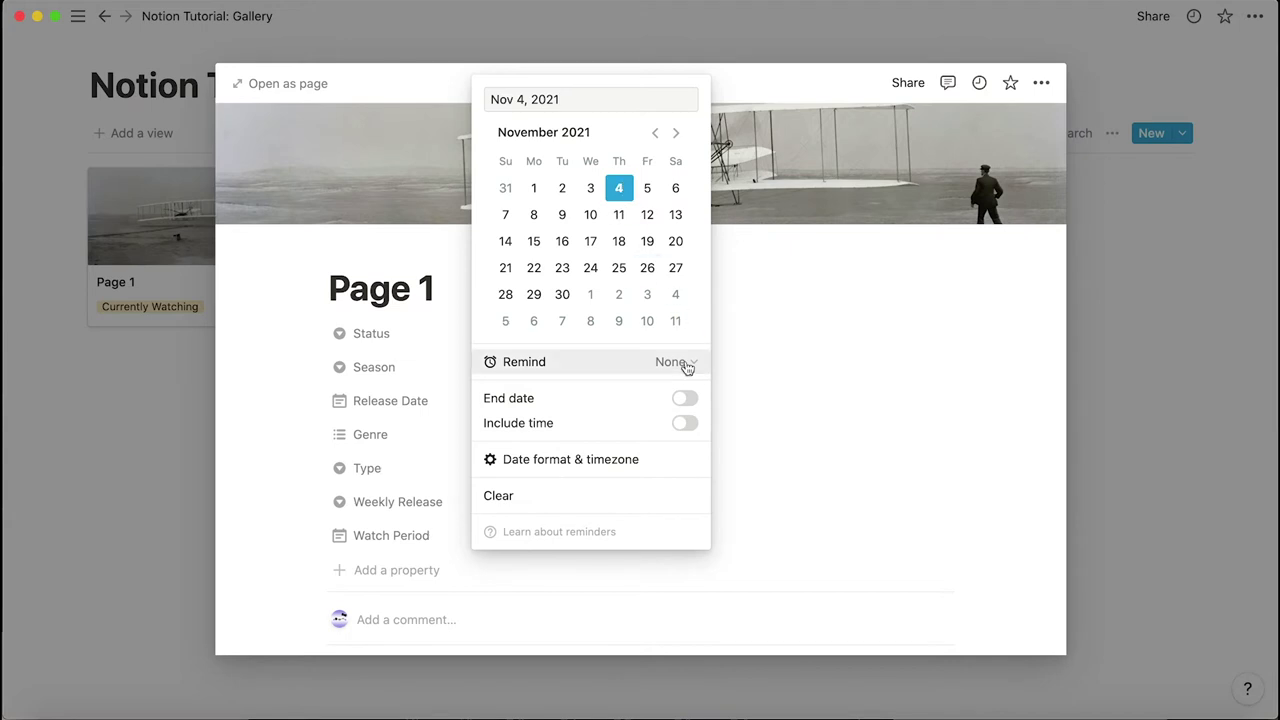
left_click(684, 398)
left_click(647, 190)
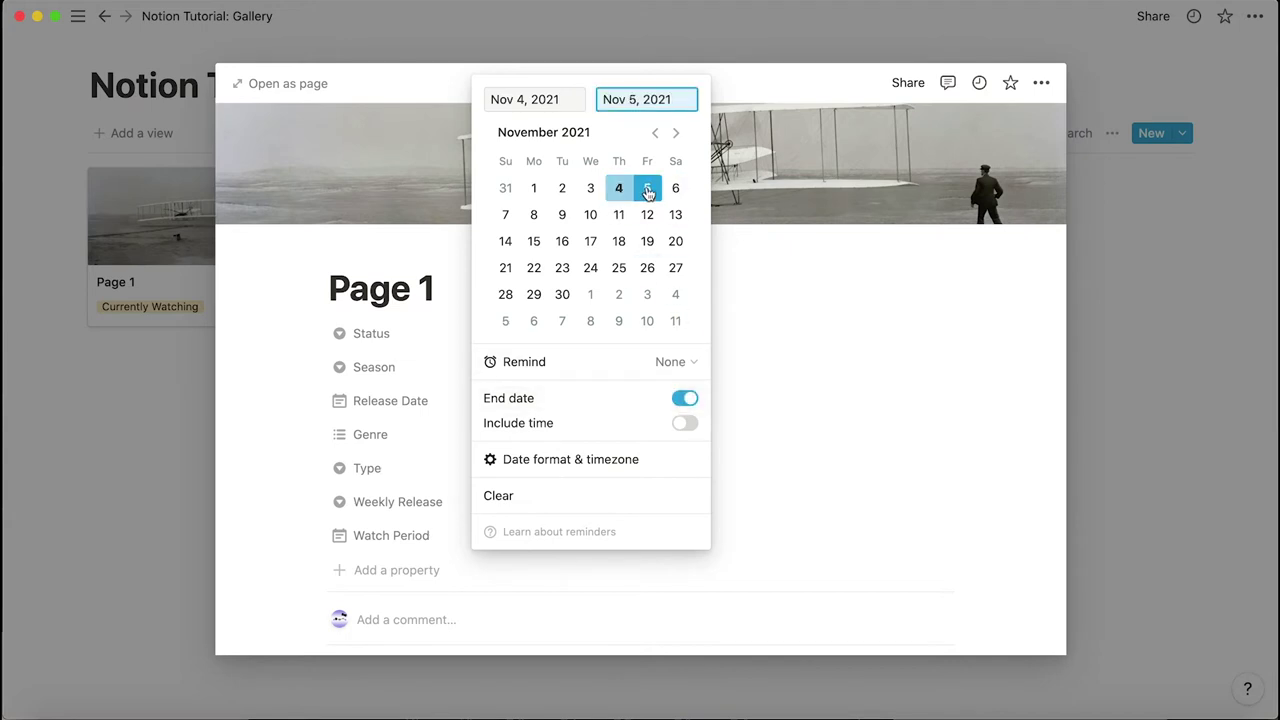
left_click(791, 241)
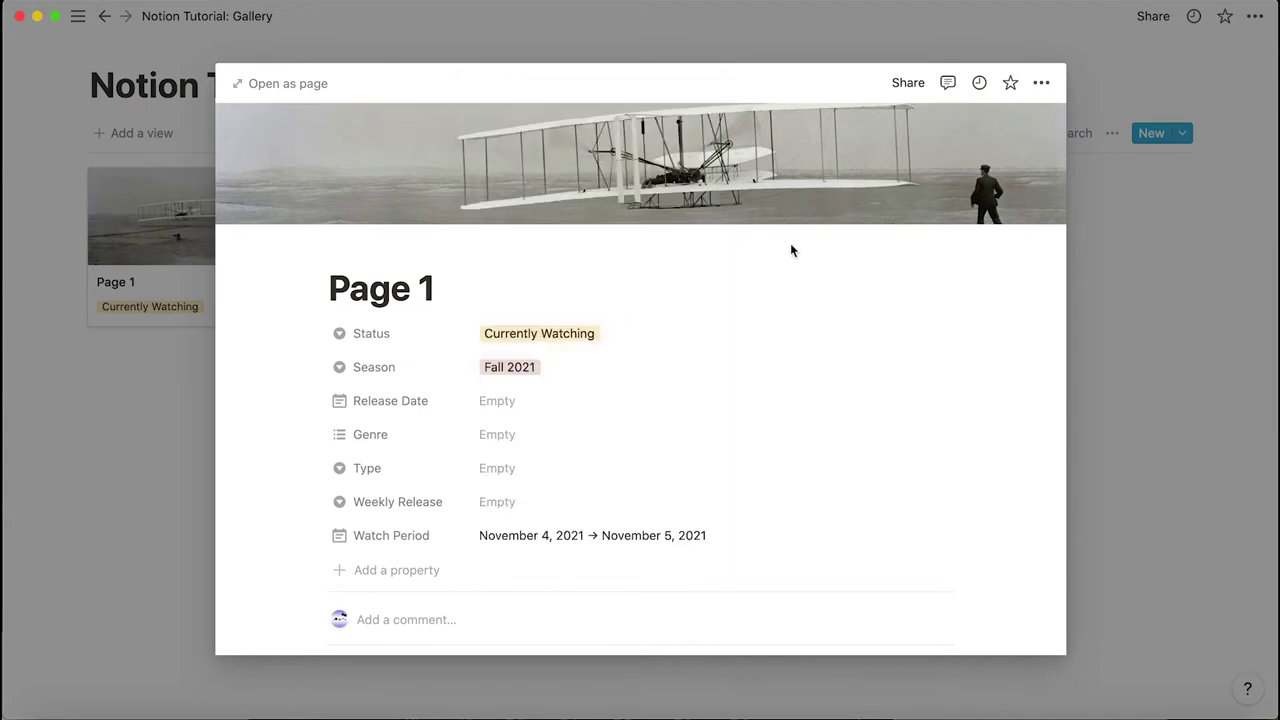
left_click(600, 548)
left_click(617, 497)
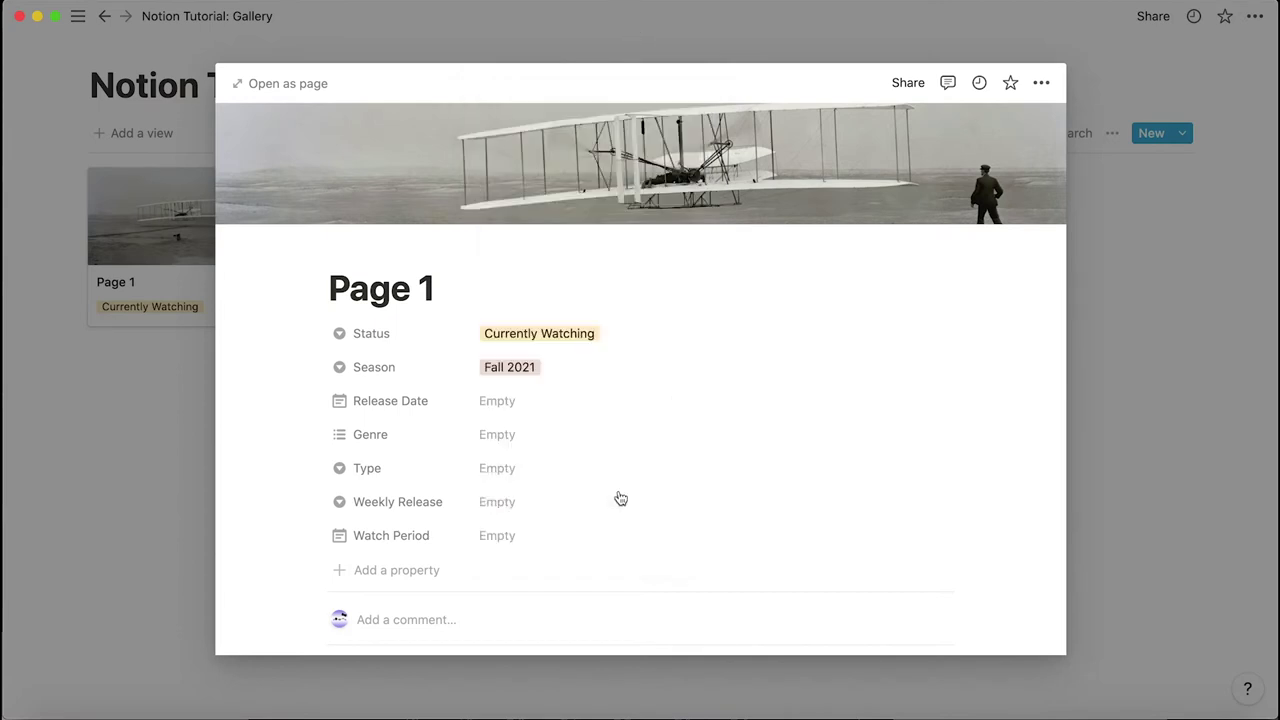
Add a Select property named Rating to Page 1
left_click(418, 571)
type("Rating")
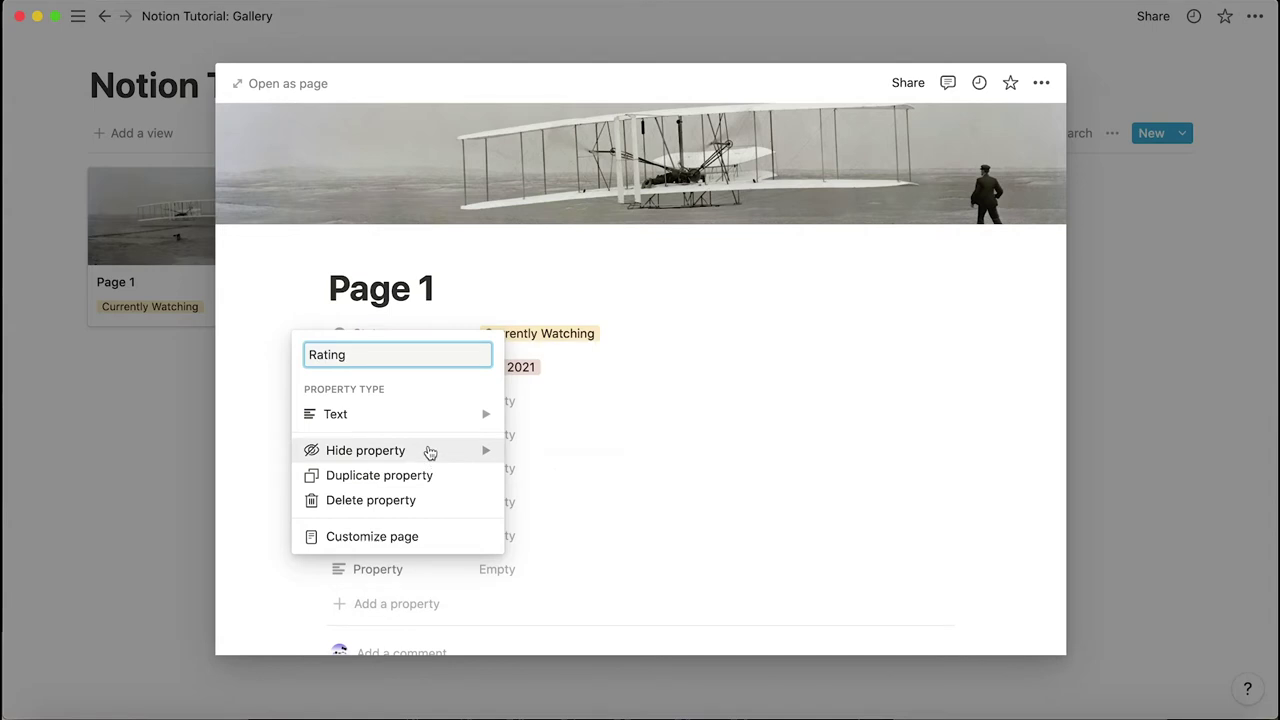
mouse_move(471, 423)
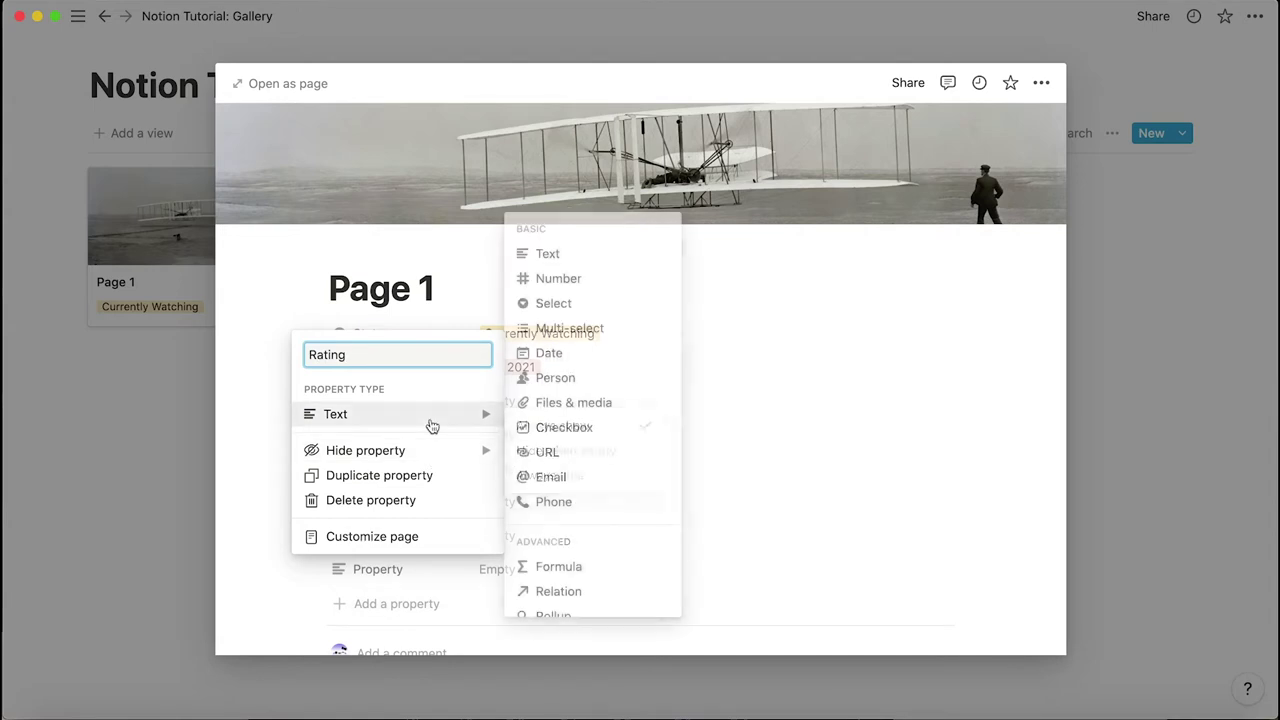
left_click(593, 305)
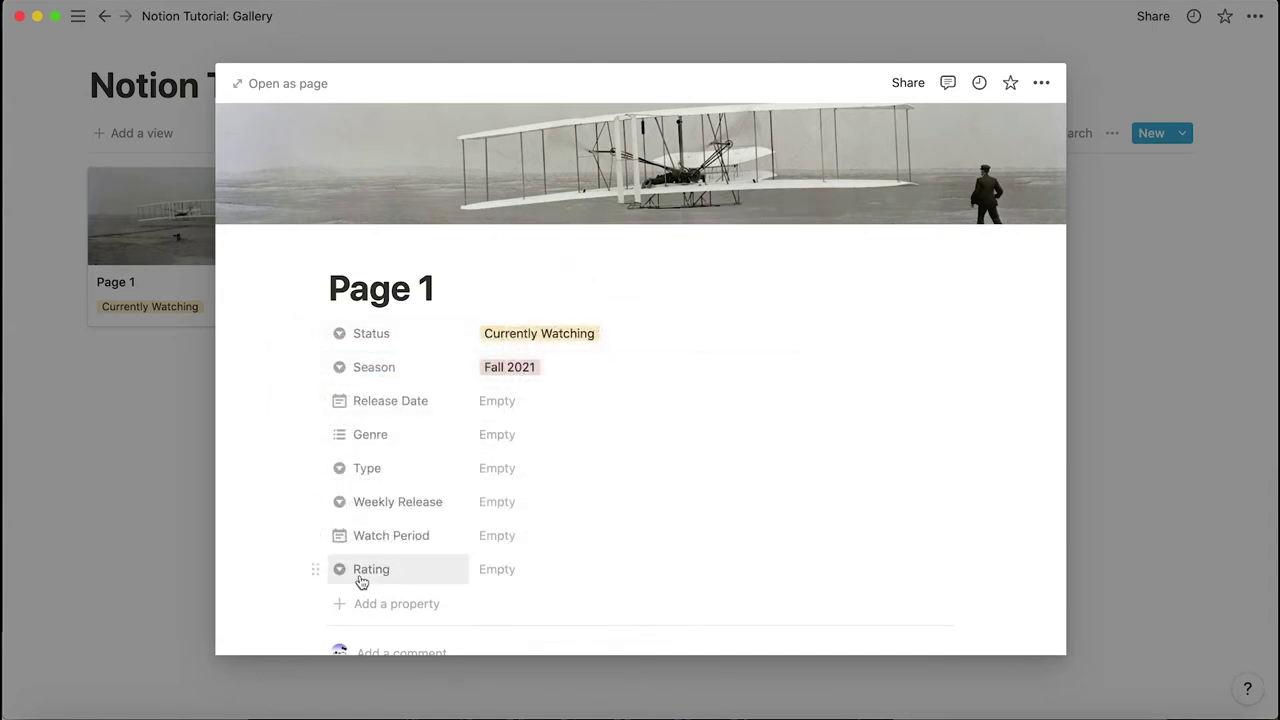
Create the Rating option * and assign it to Page 1
left_click(572, 570)
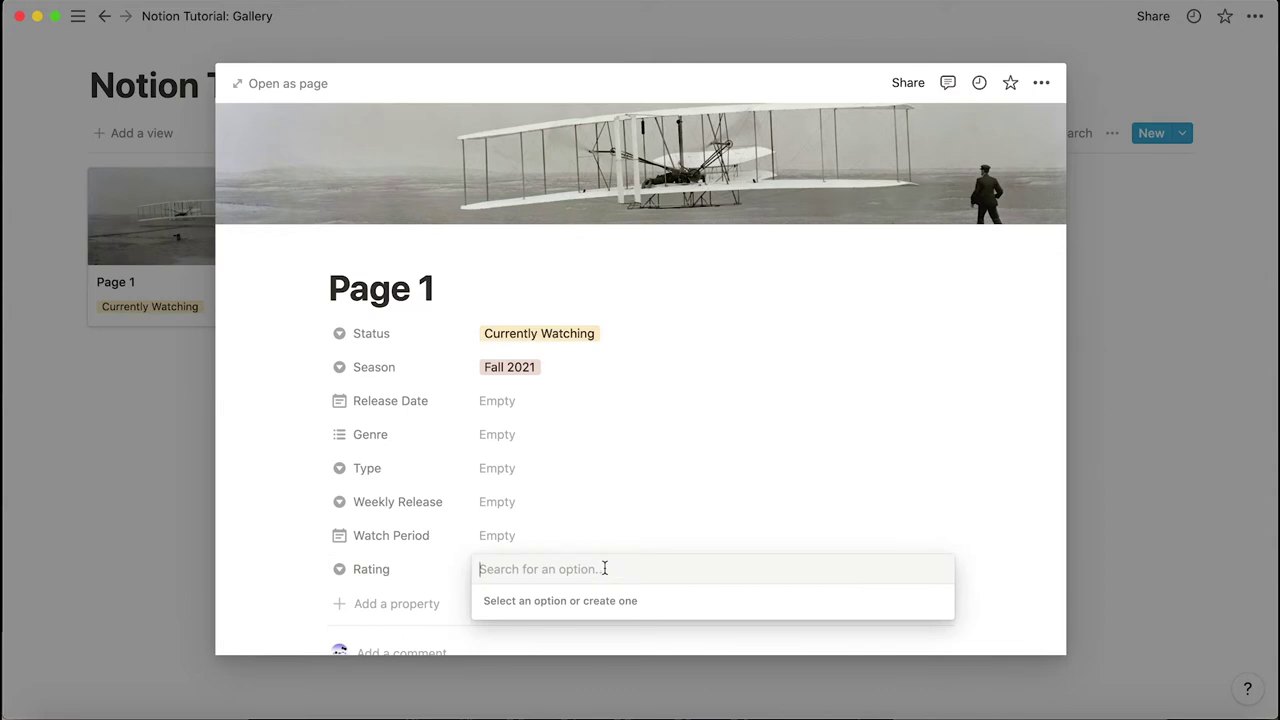
type("*")
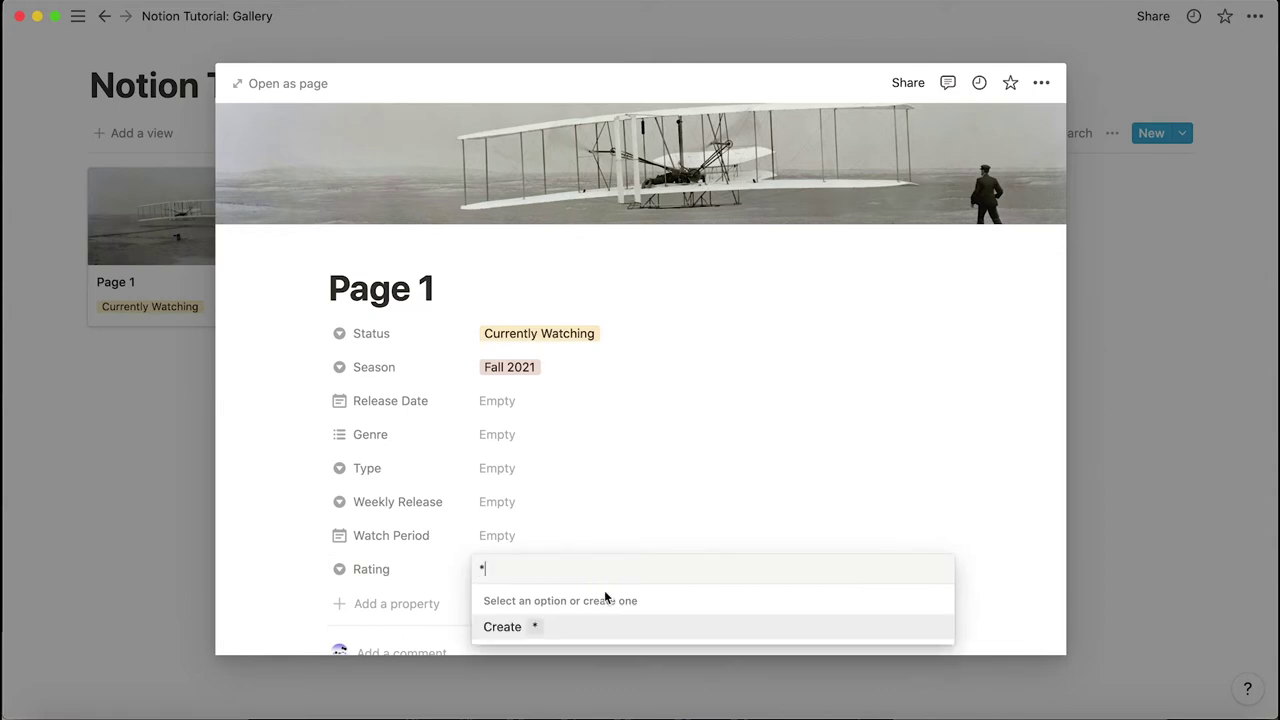
left_click(580, 626)
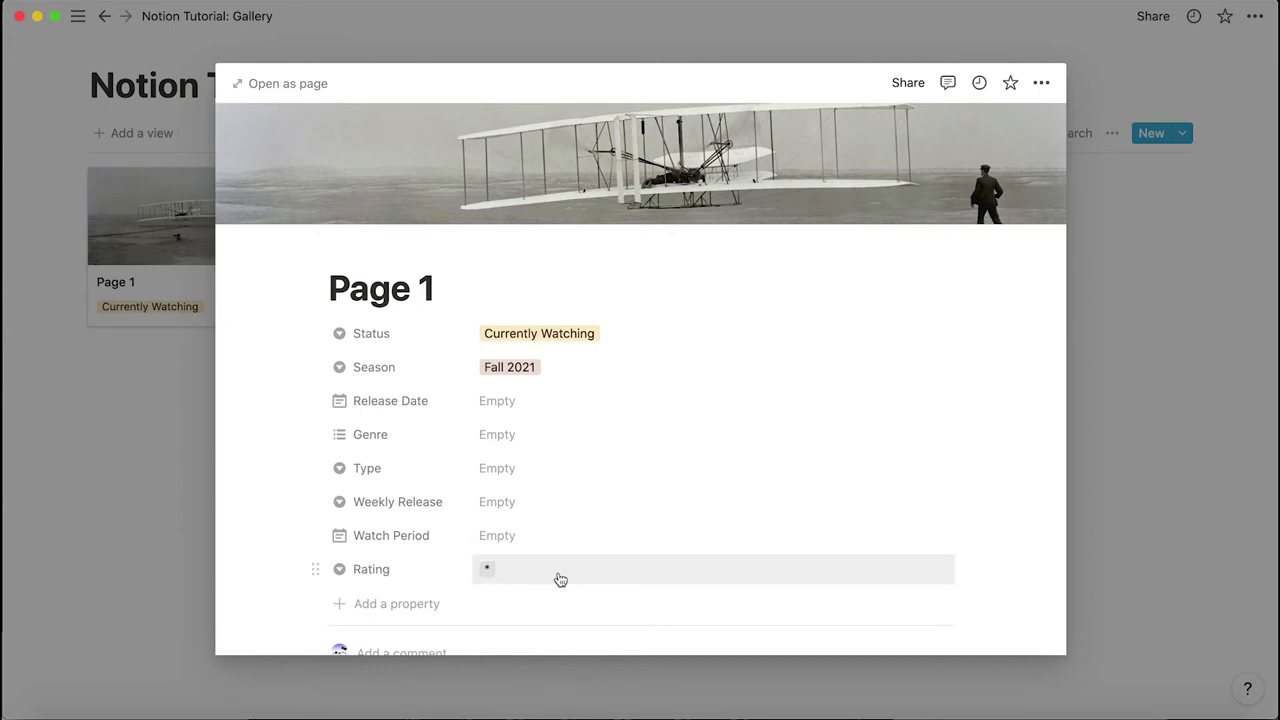
Create the Rating options **, ***, **** and ***** on Page 1, assigning each in turn
left_click(558, 572)
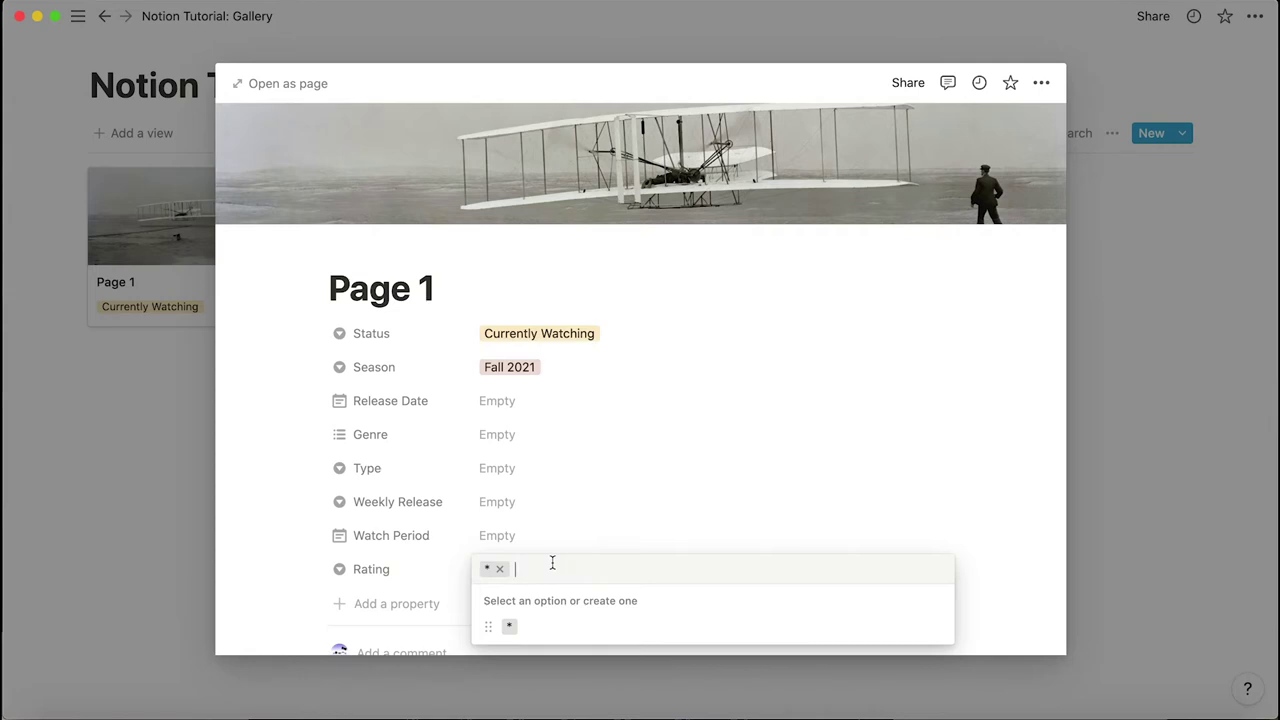
type("**")
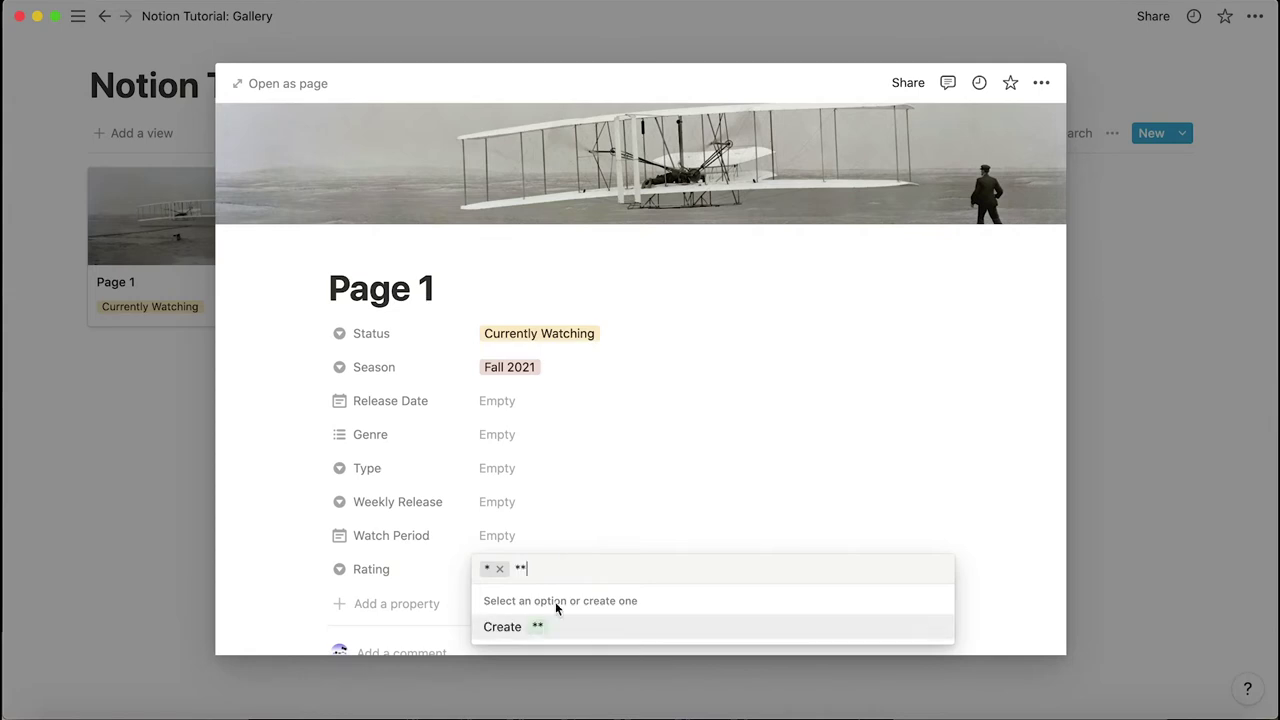
left_click(528, 627)
left_click(531, 567)
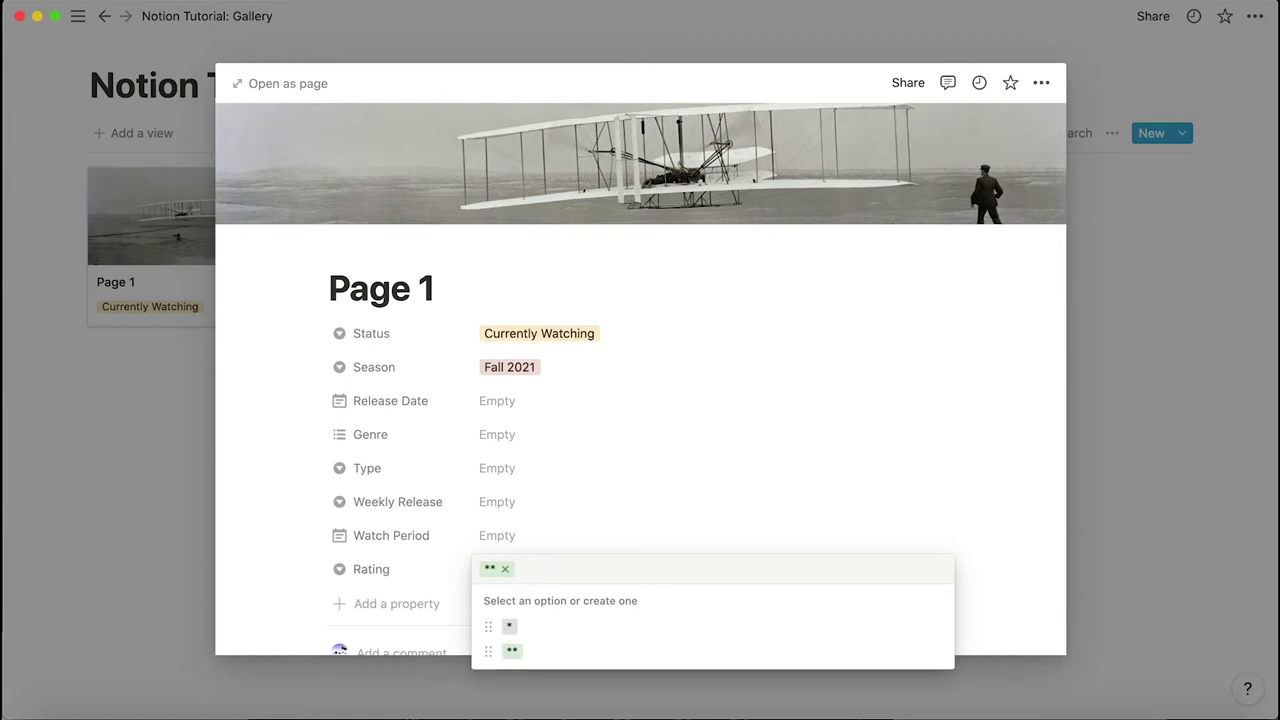
type("***")
left_click(536, 638)
left_click(529, 578)
type("****")
key("Return")
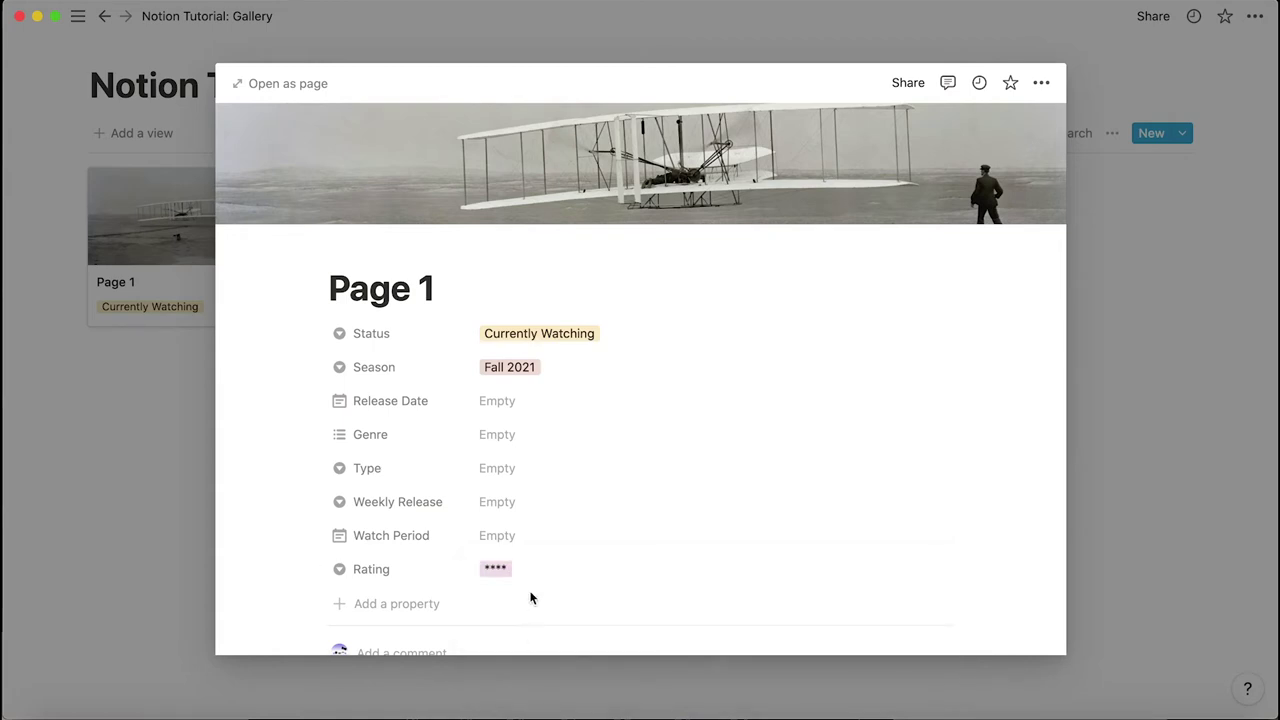
left_click(531, 577)
type("*****")
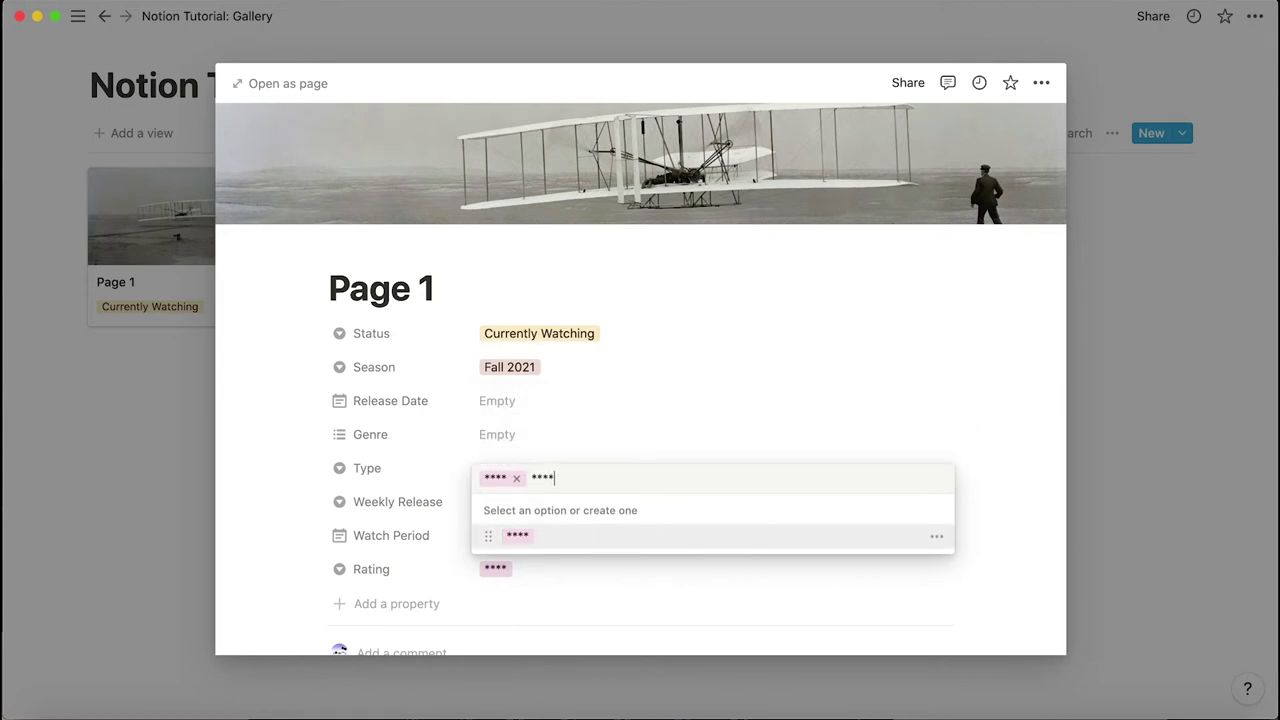
left_click(548, 541)
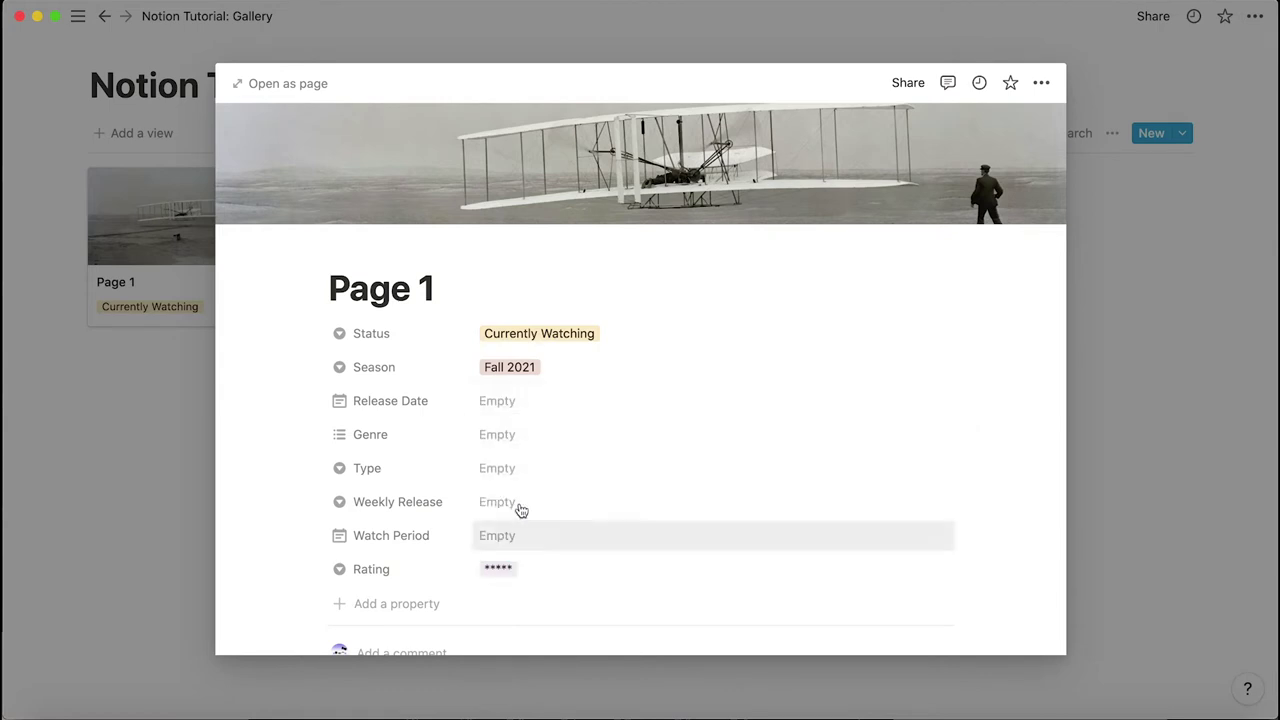
Change the color of all five Rating options, * through *****, to Yellow
left_click(523, 576)
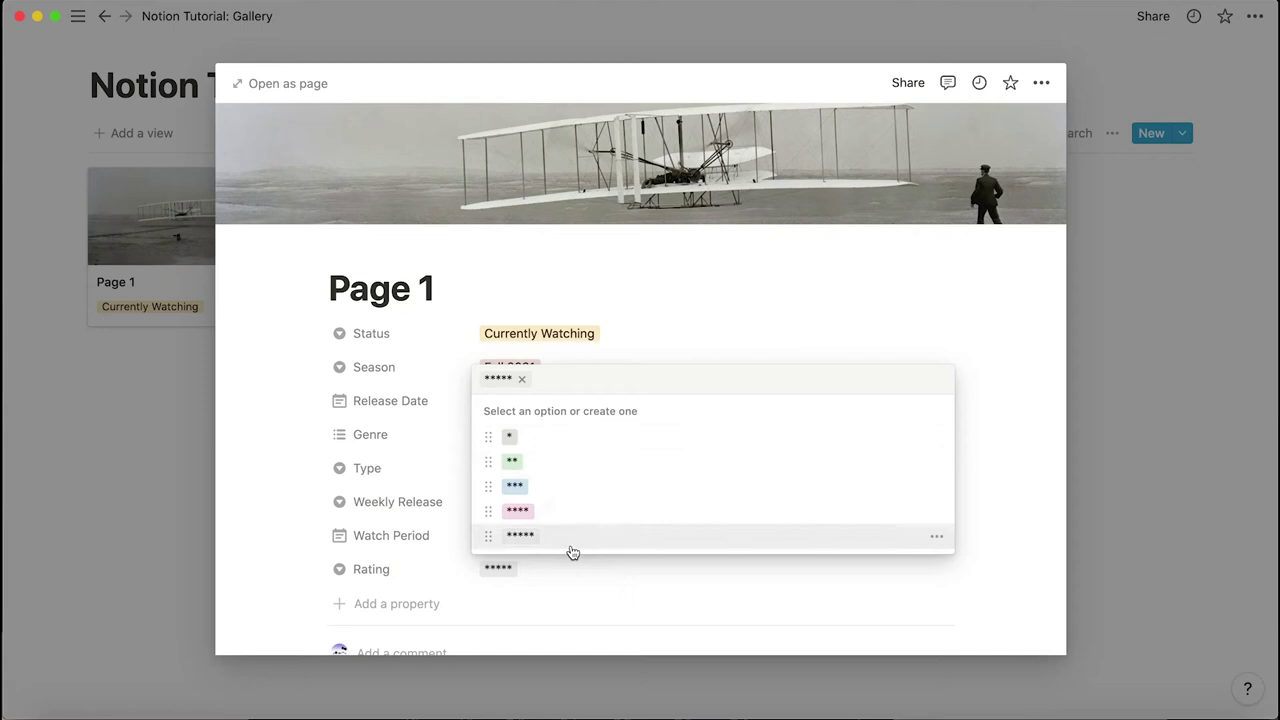
left_click(936, 437)
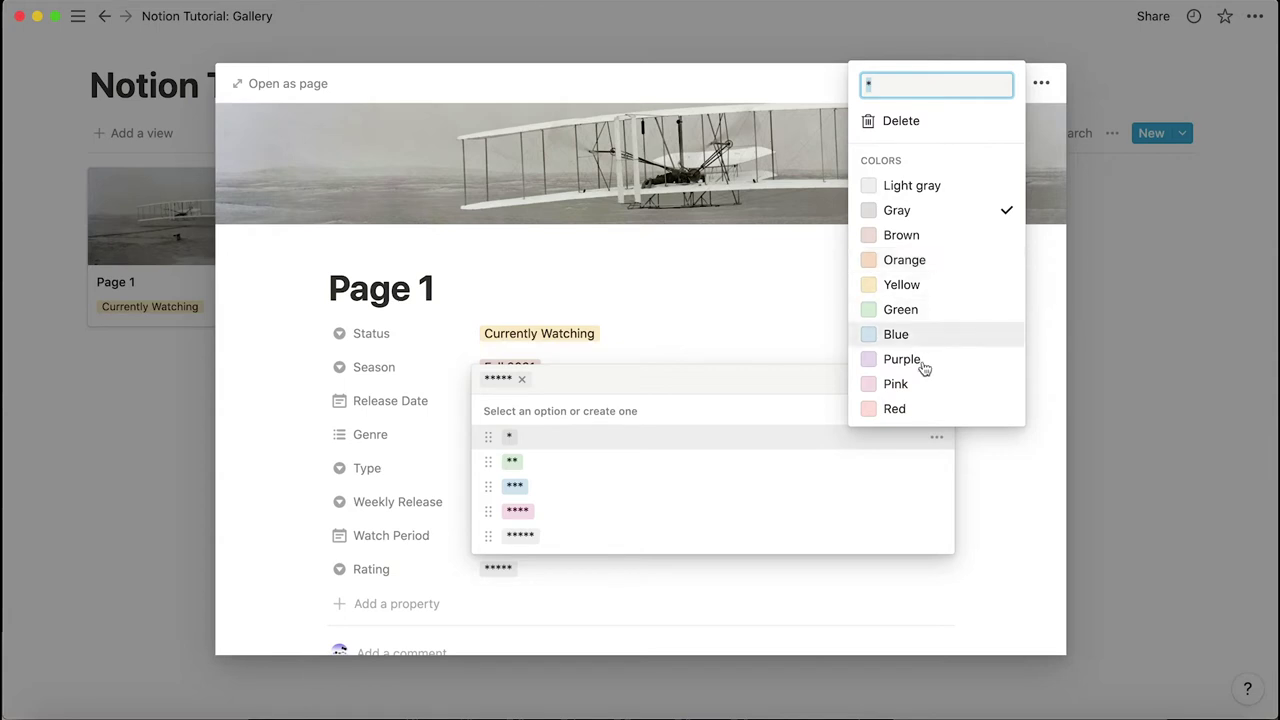
left_click(926, 286)
left_click(935, 458)
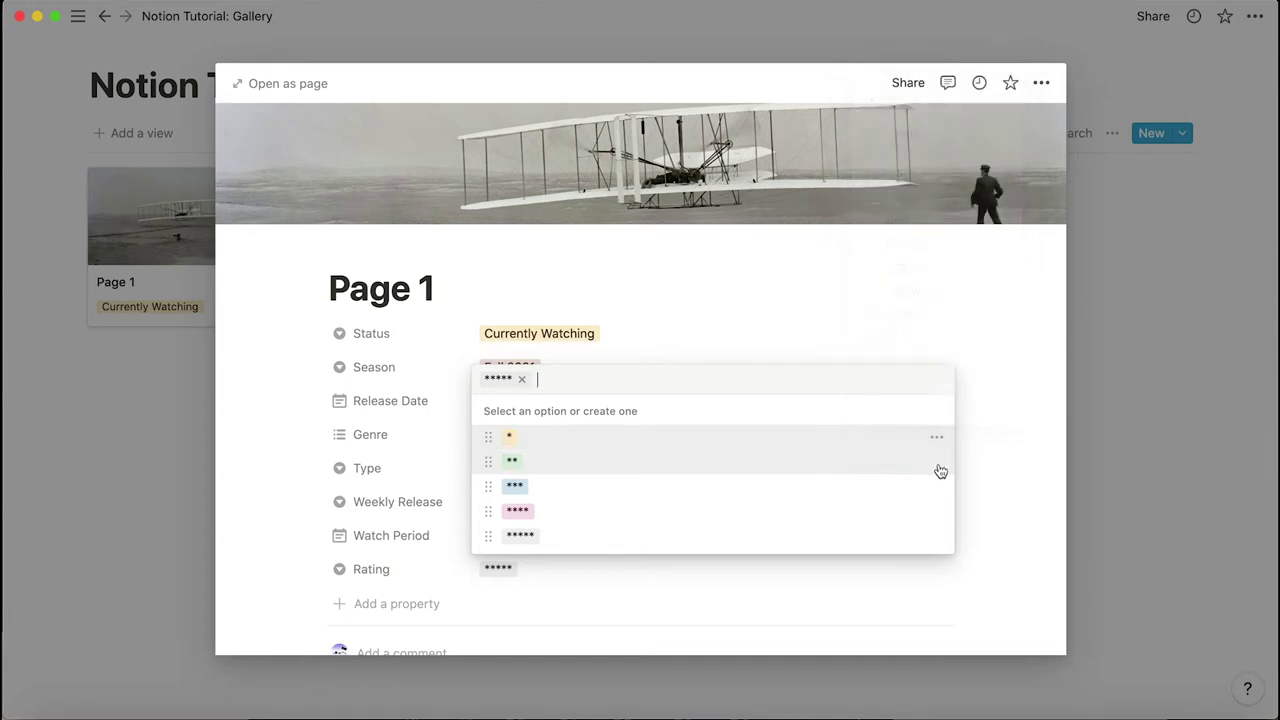
left_click(936, 462)
left_click(893, 312)
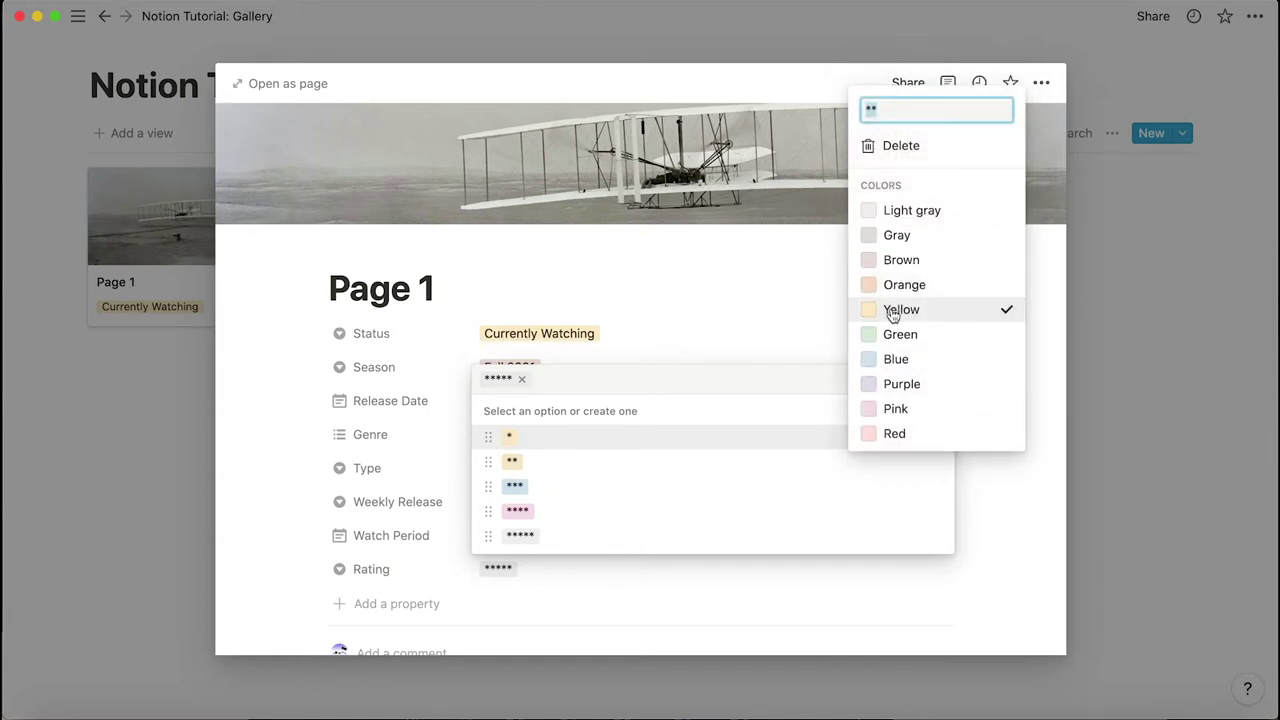
left_click(914, 489)
left_click(929, 532)
left_click(901, 384)
key("Escape")
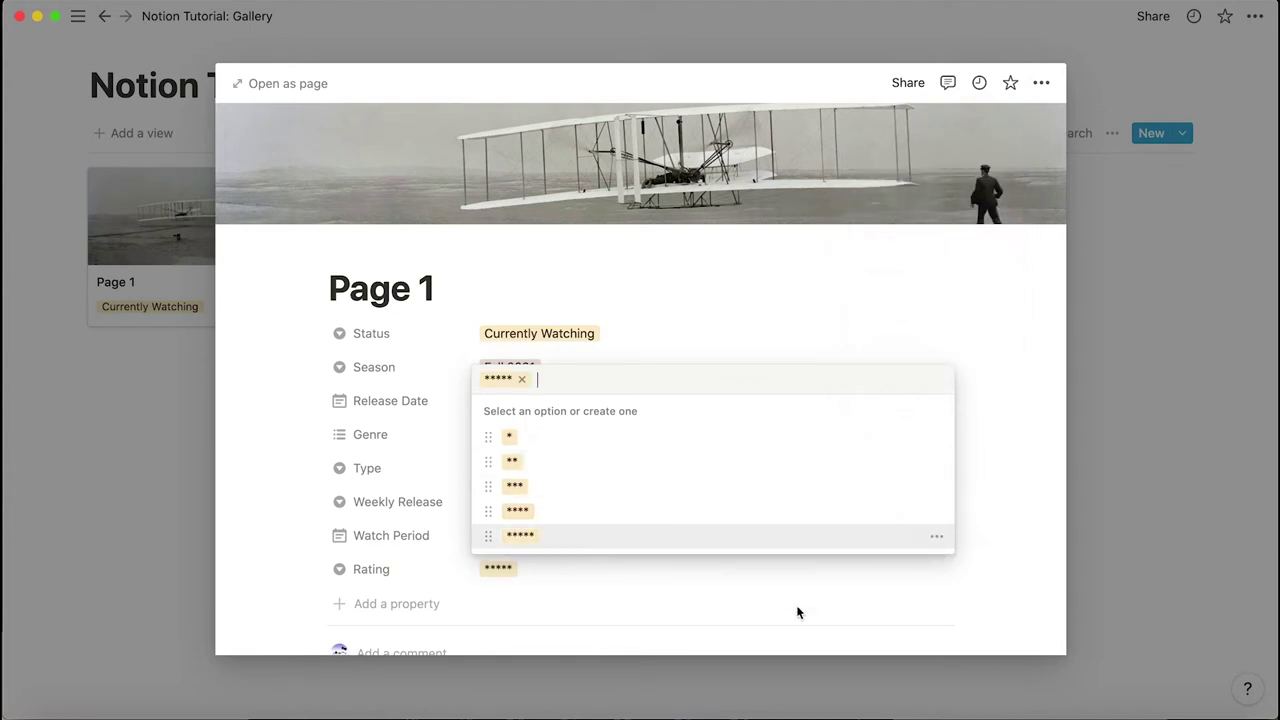
left_click(731, 614)
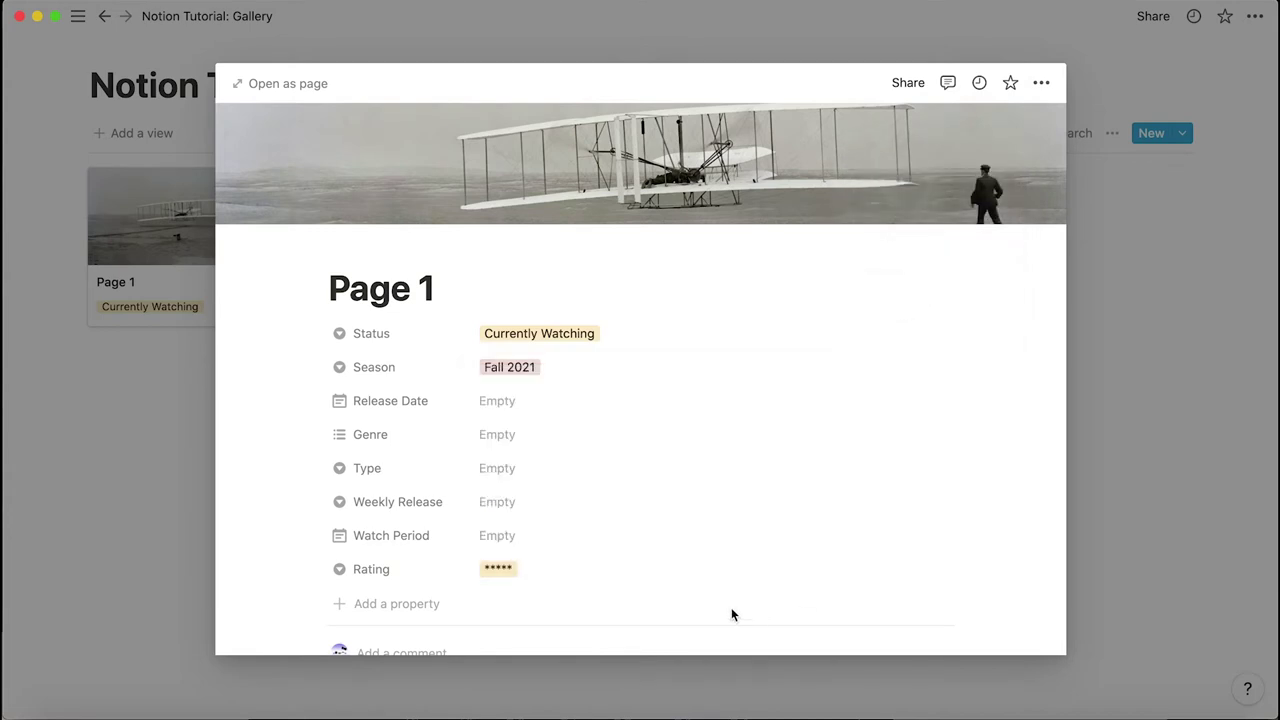
Clear the Rating value on Page 1
left_click(594, 570)
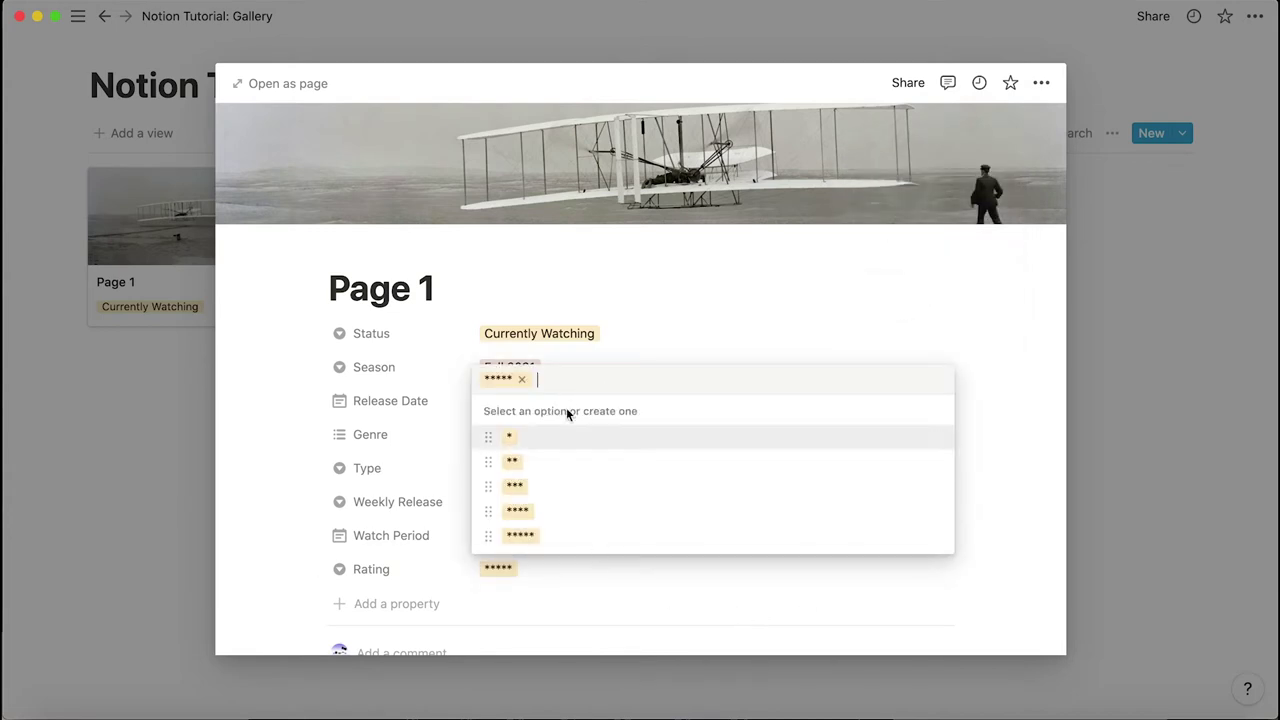
left_click(521, 379)
left_click(800, 277)
Rename the page from Page 1 to Show 1
scroll(686, 449, "down", 5)
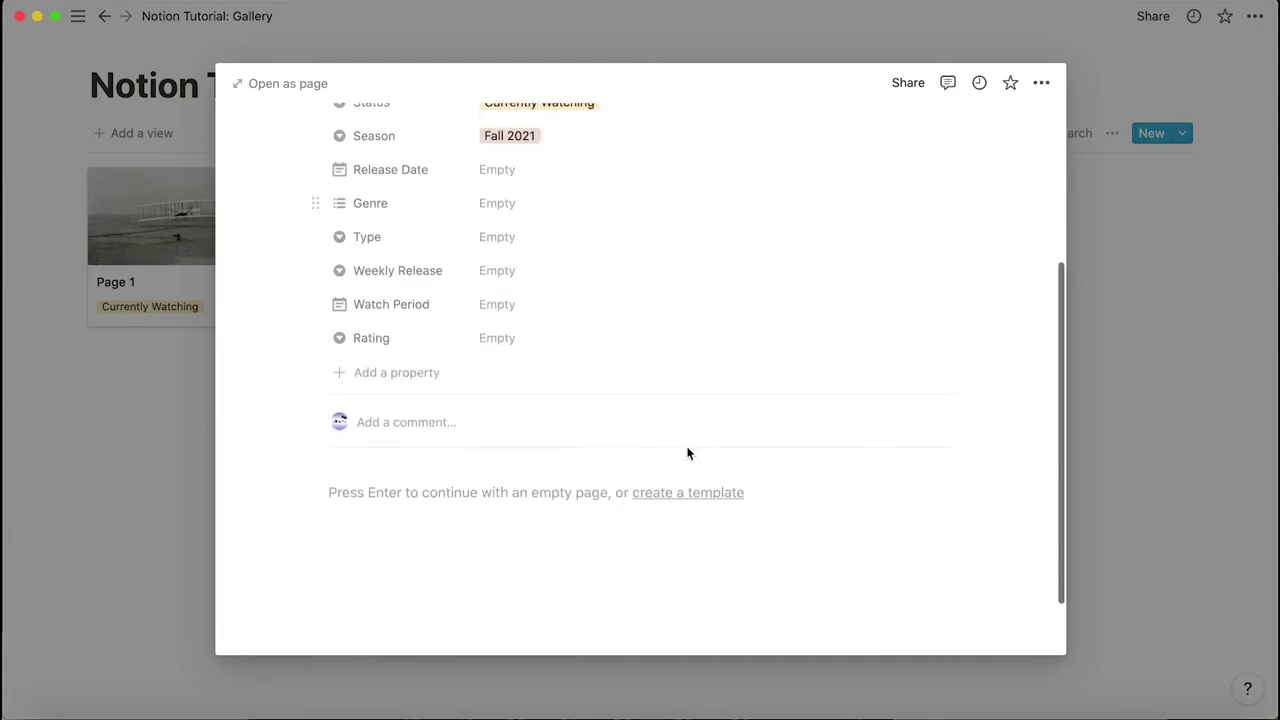
scroll(686, 451, "up", 5)
left_click_drag(503, 234, 328, 235)
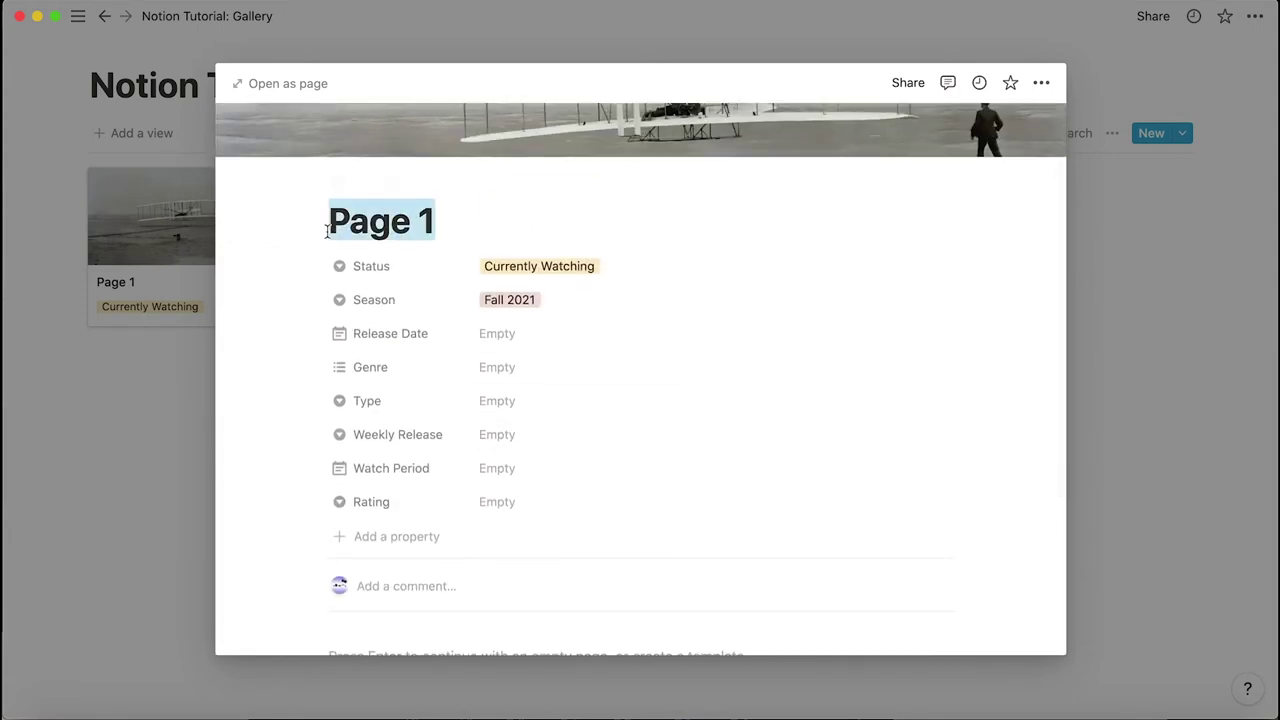
type("Show 1")
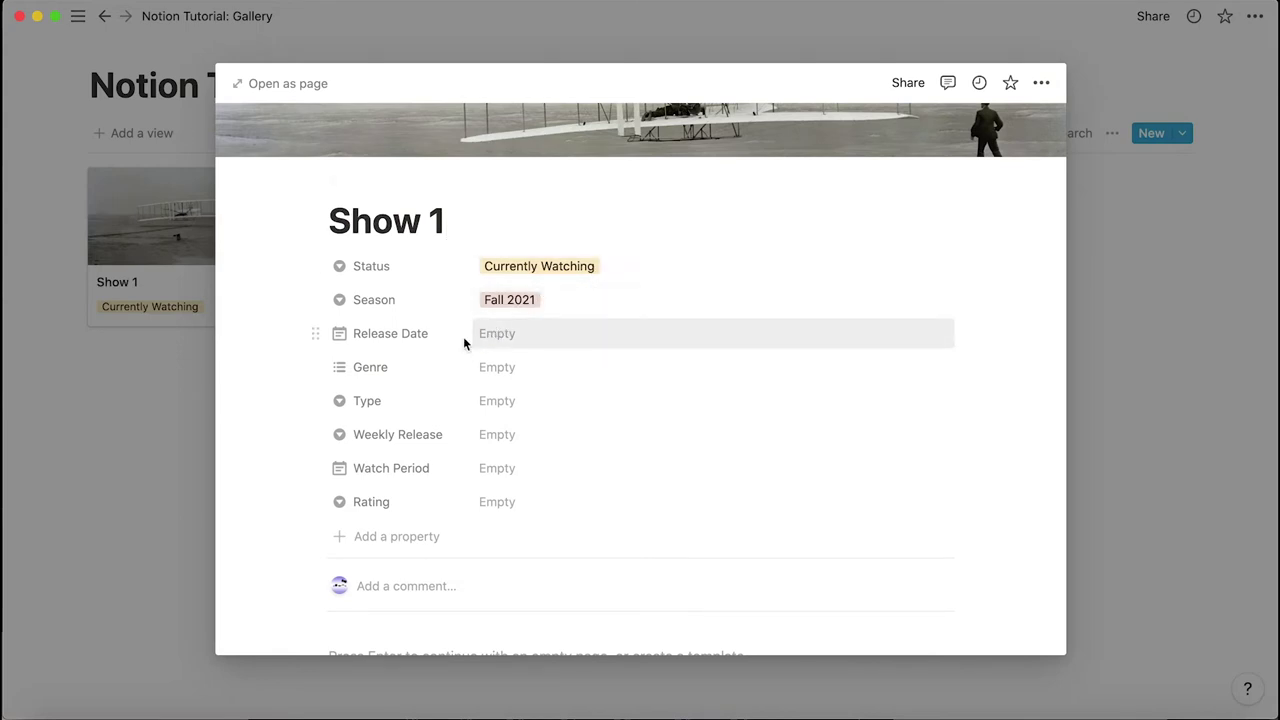
Assign the genres Comedy and Supernatural to Show 1
left_click(521, 367)
left_click(601, 417)
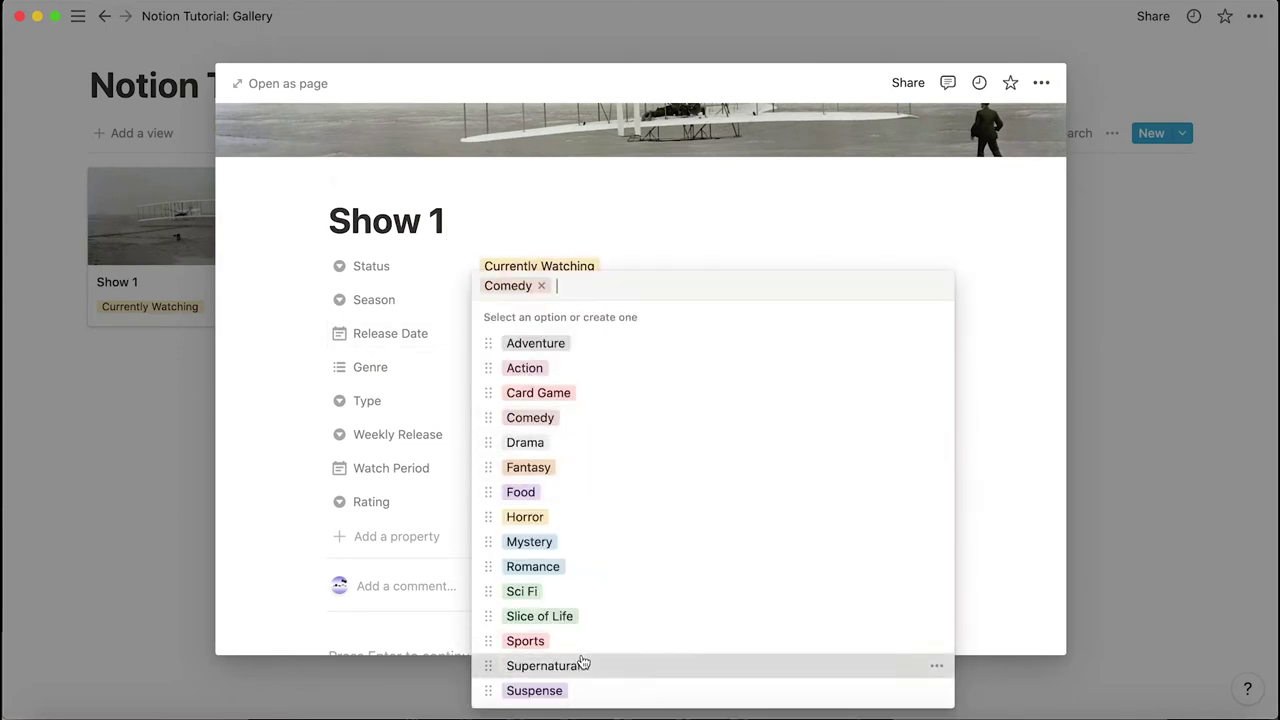
left_click(580, 664)
left_click(1045, 284)
Set the Type of Show 1 to Binge Show and leave its Weekly Release empty
left_click(524, 400)
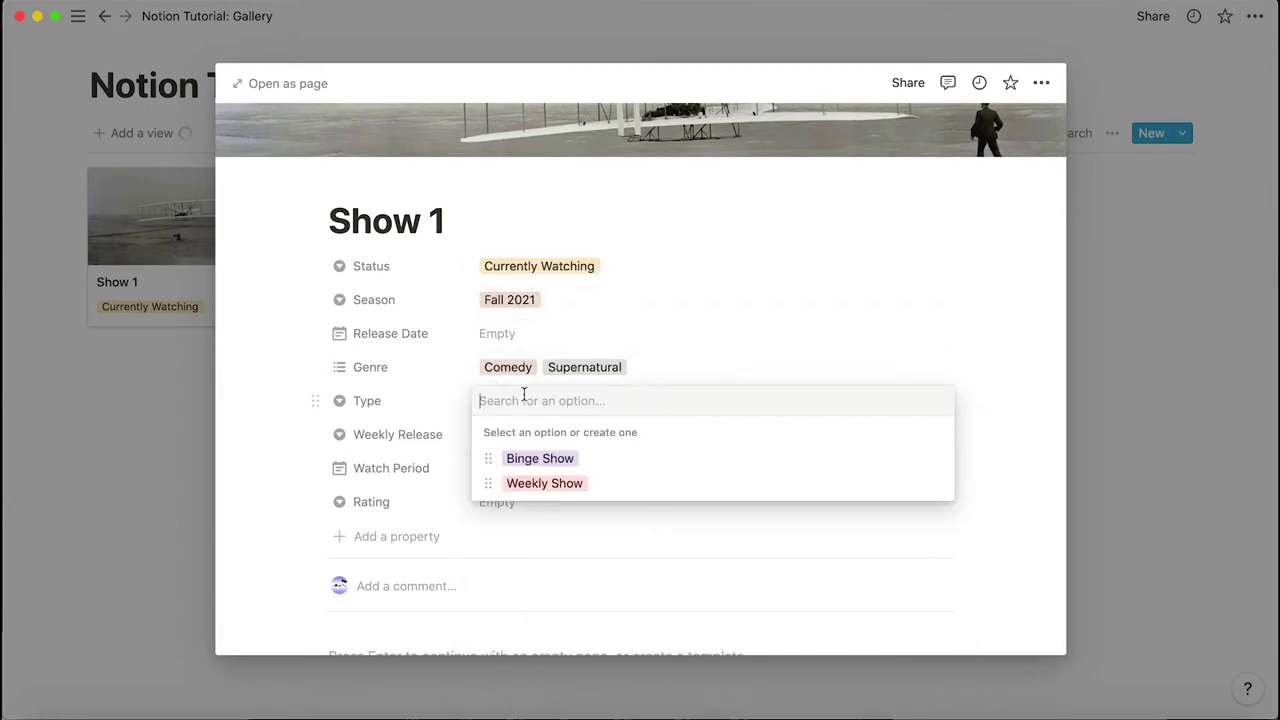
left_click(567, 466)
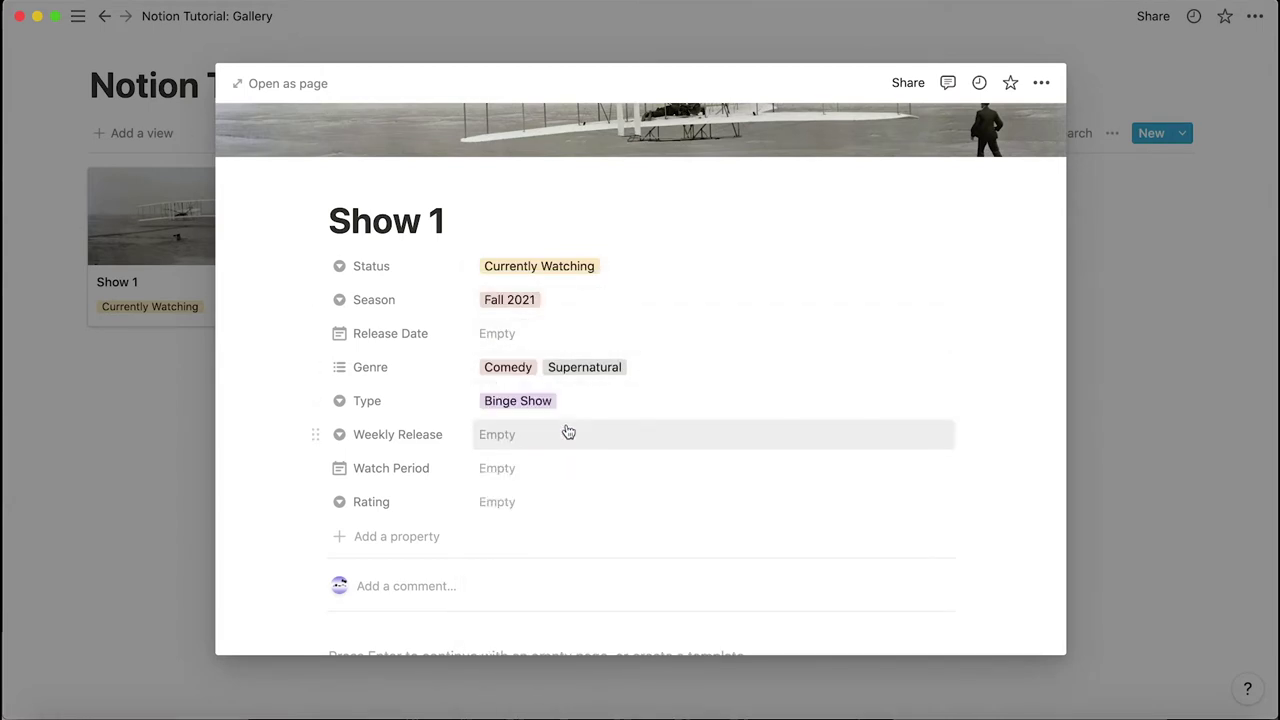
left_click(566, 431)
left_click(780, 330)
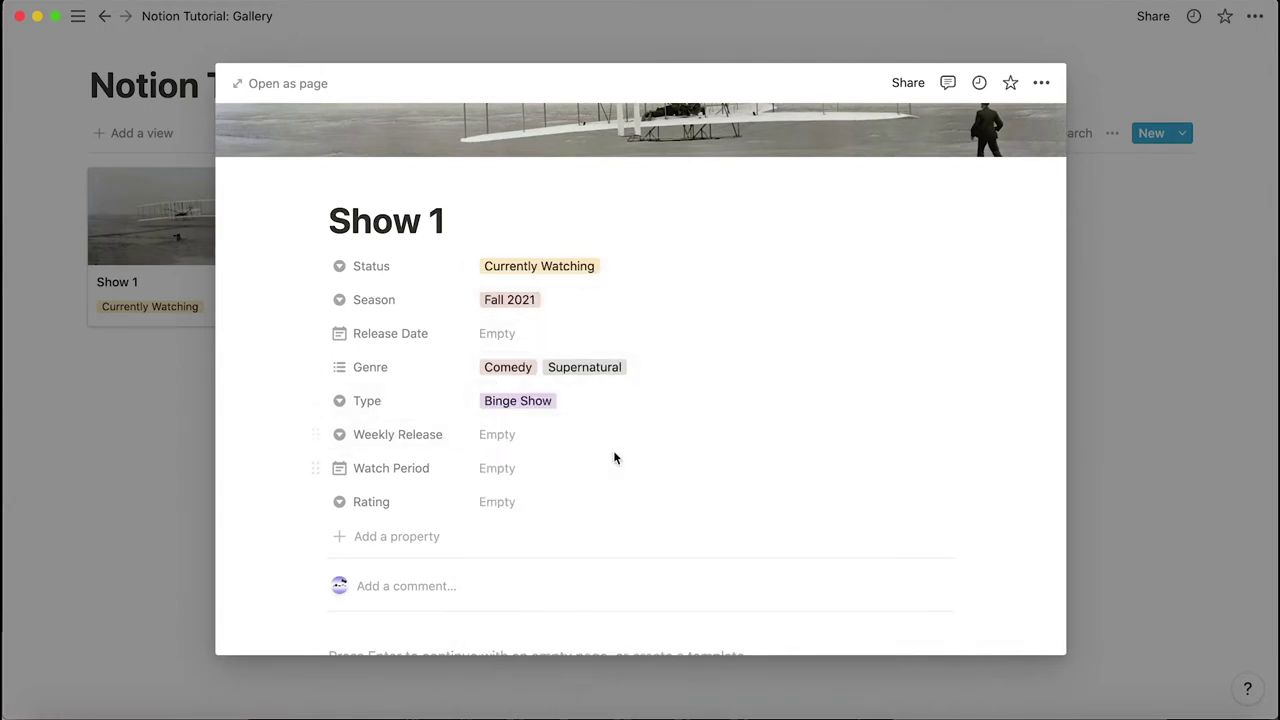
Set the Type of Show 1 to Weekly Show and its Weekly Release to Monday
left_click(531, 403)
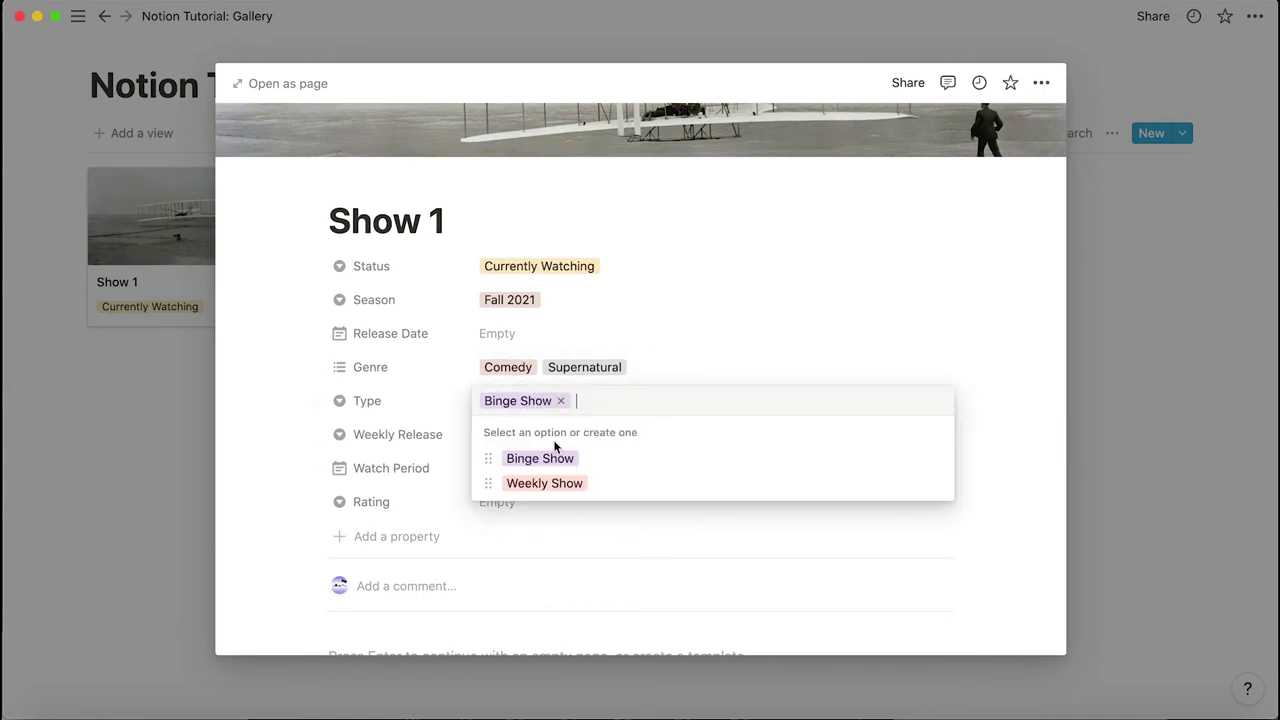
left_click(548, 484)
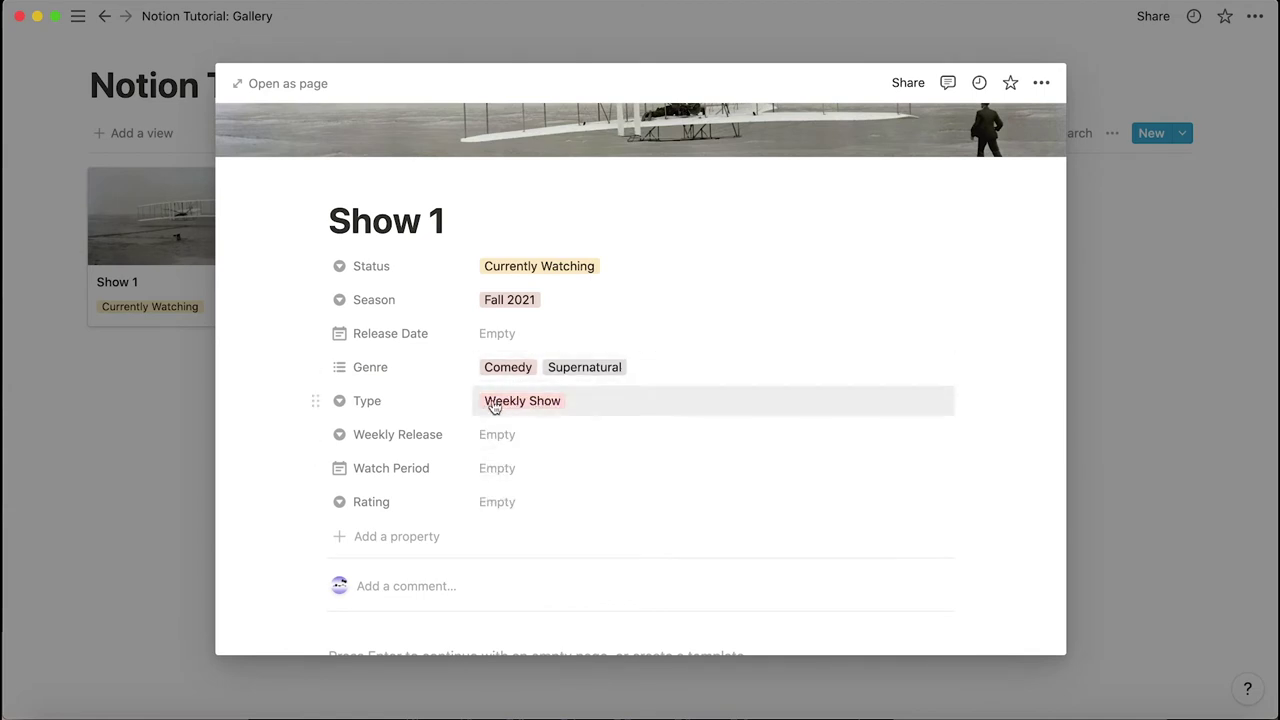
left_click(508, 434)
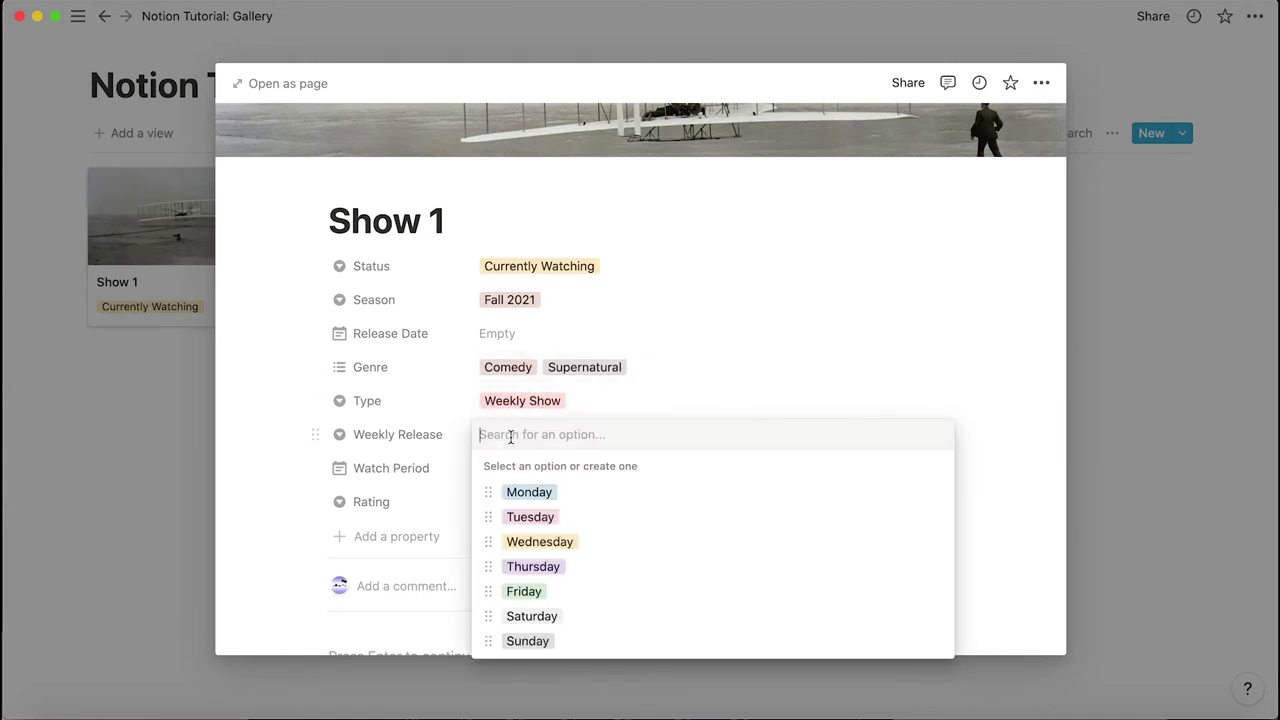
left_click(538, 492)
Set the Watch Period of Show 1 to November 4, 2021, and close the page to return to the gallery
left_click(531, 472)
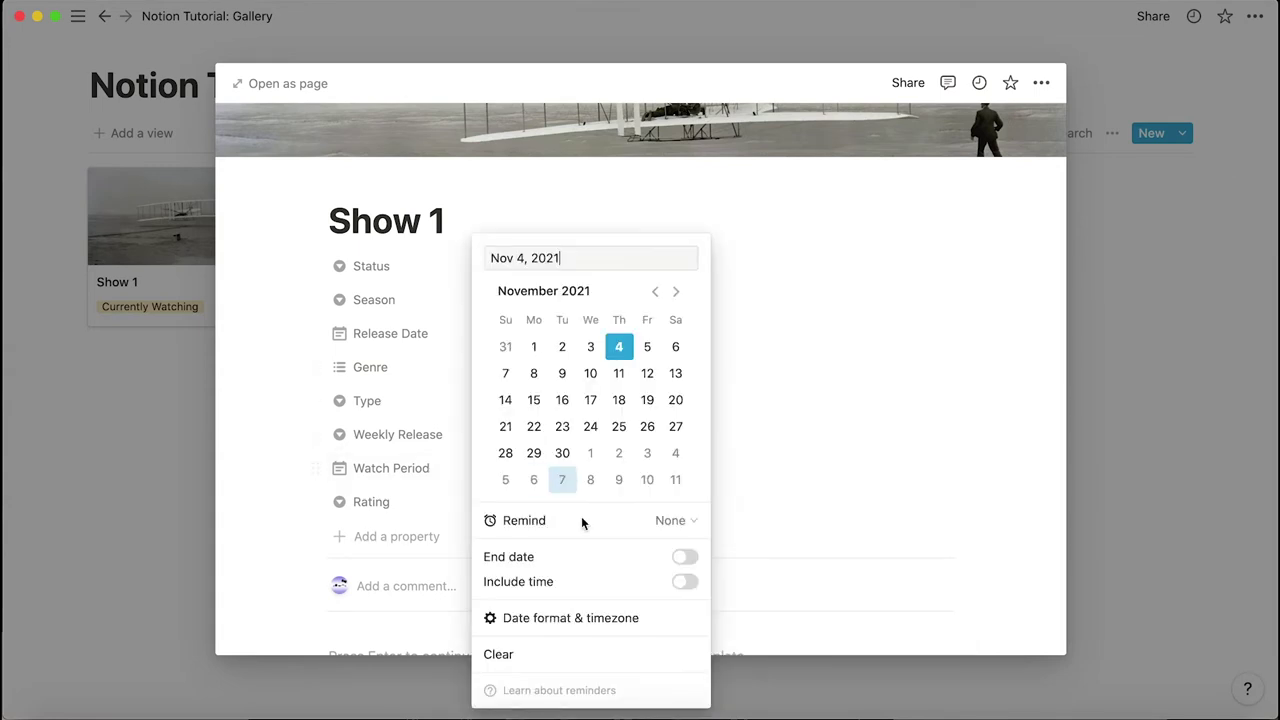
left_click(835, 349)
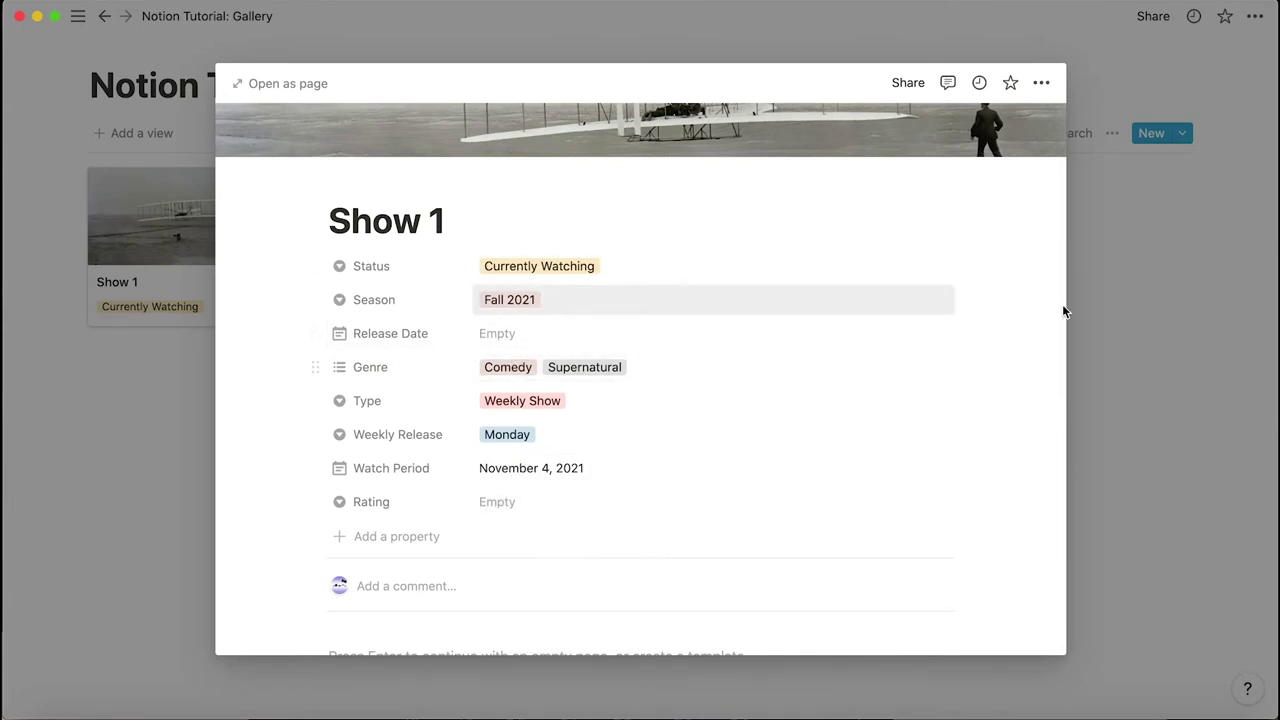
left_click(1113, 313)
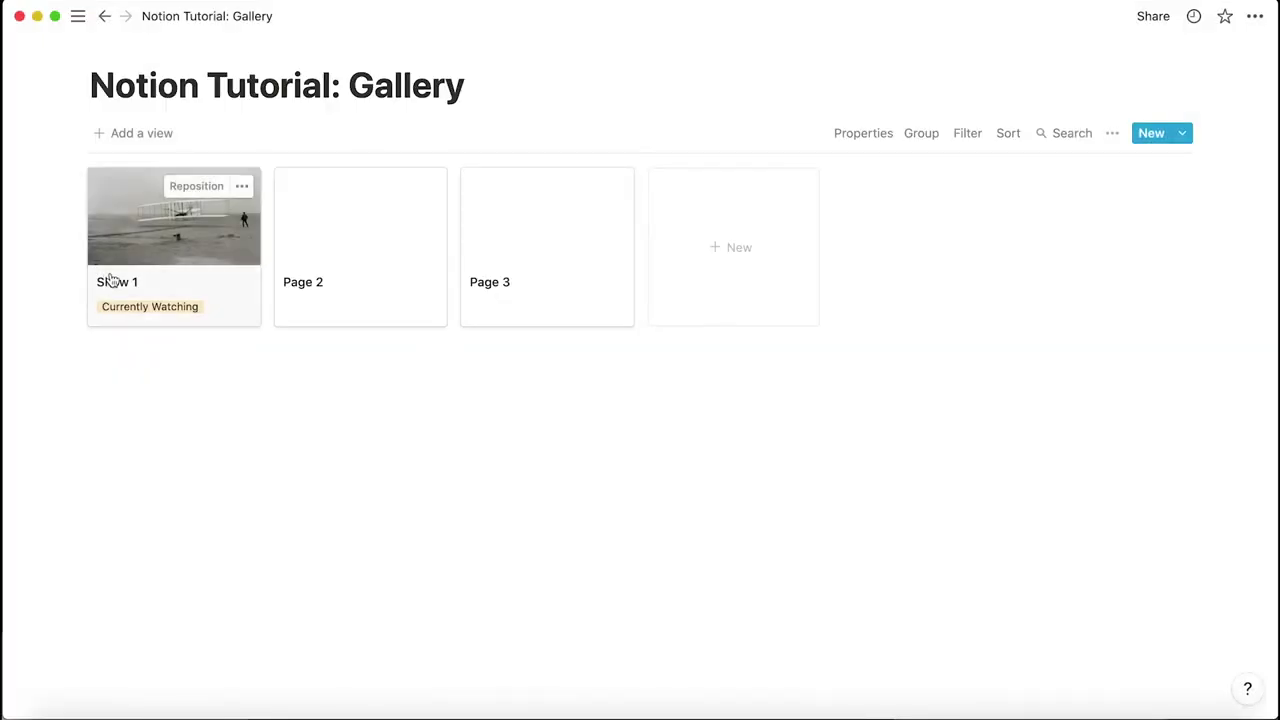
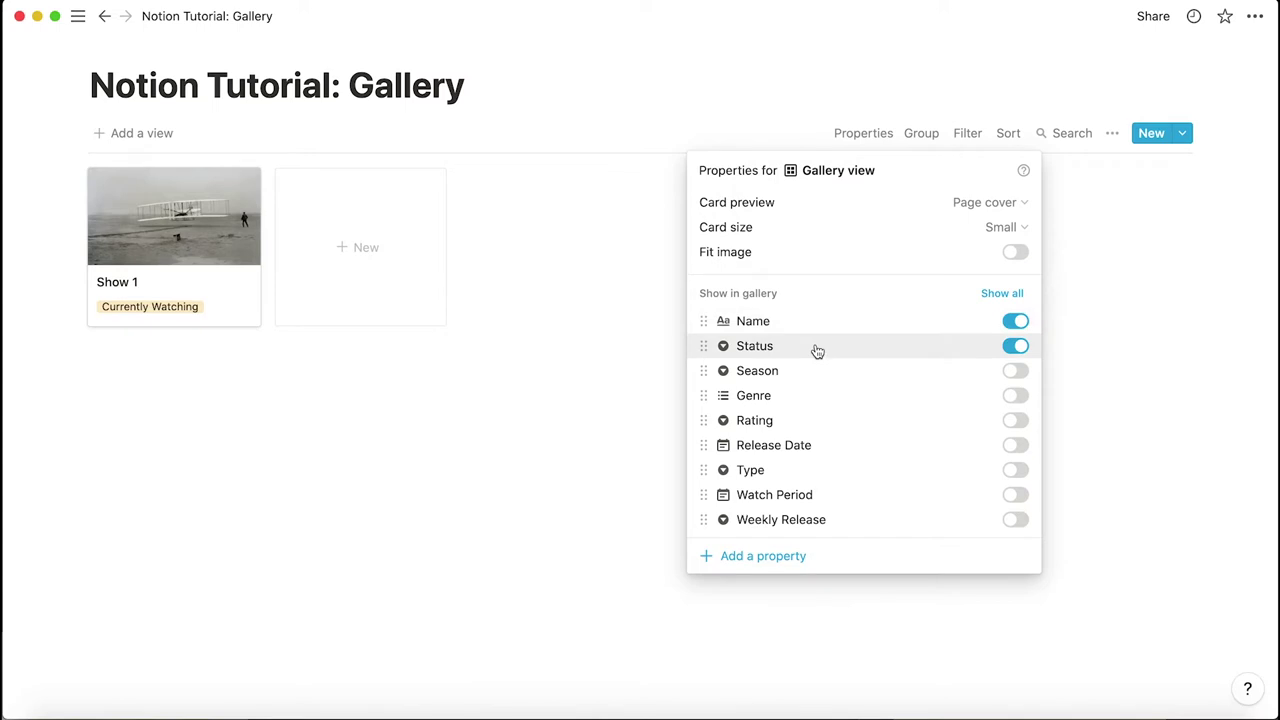
Show the Type property on the gallery cards
left_click(1017, 472)
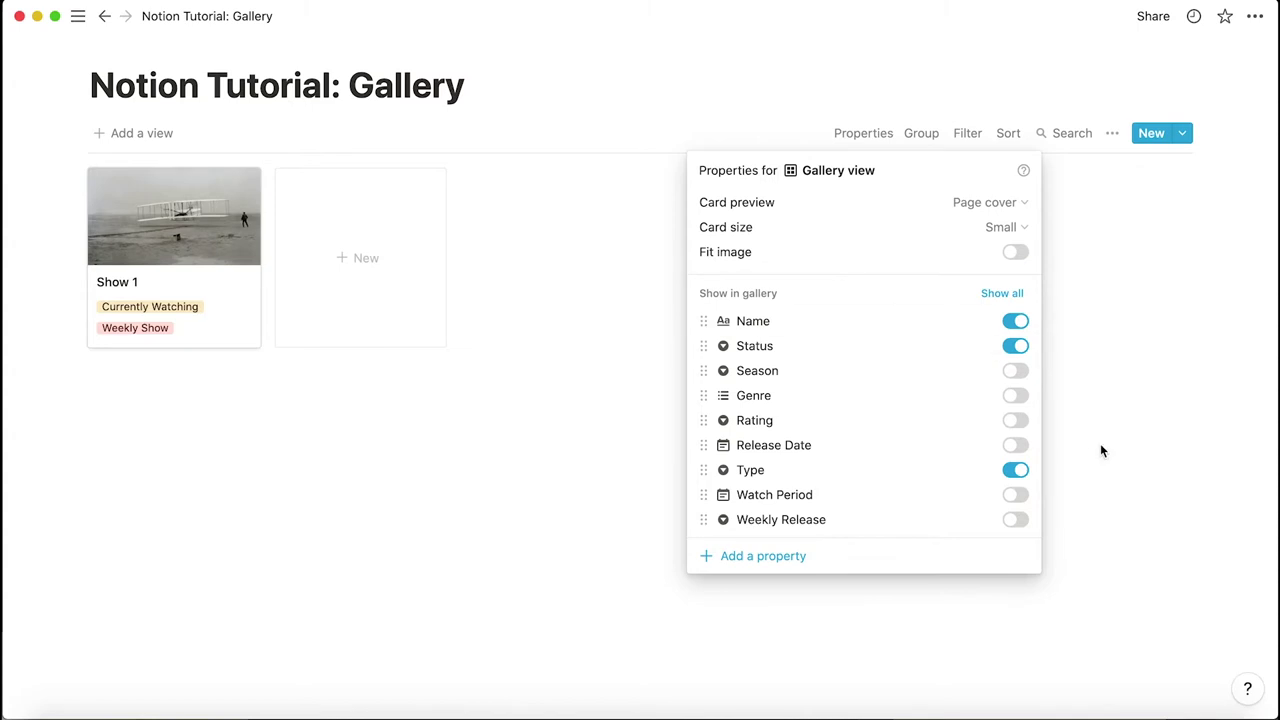
left_click(1126, 410)
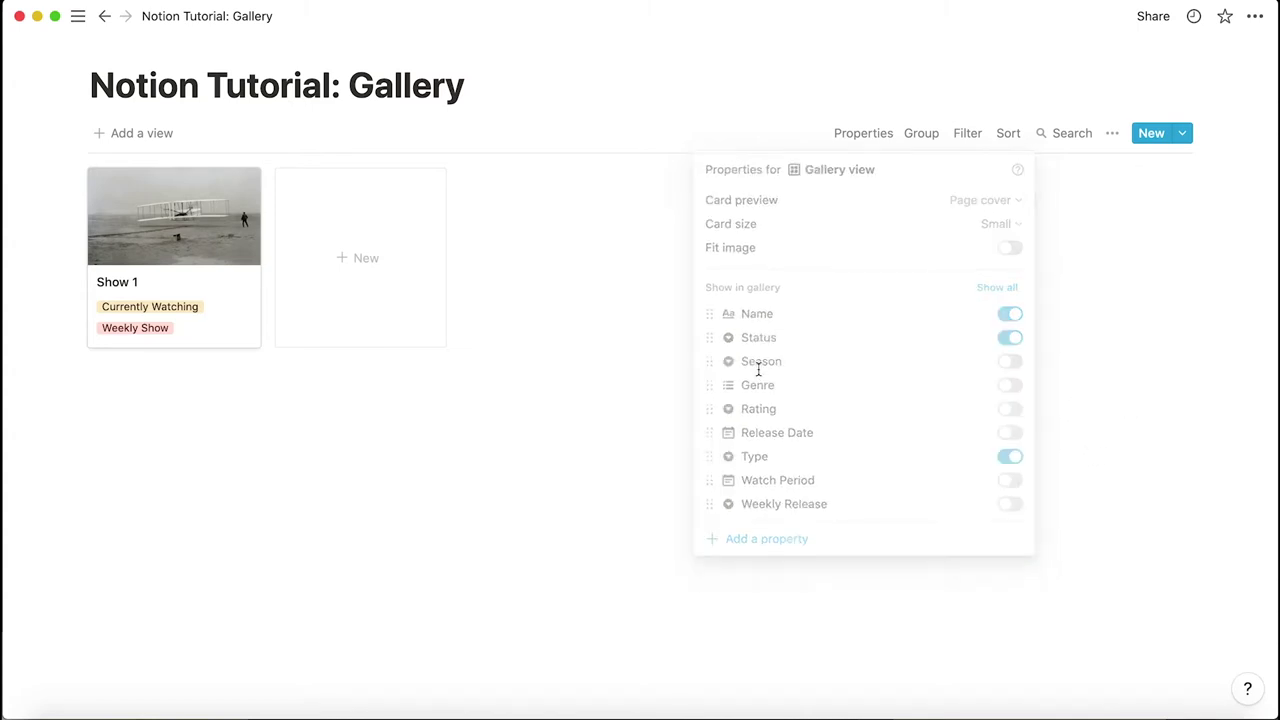
Add a sort to the gallery view by Status in ascending order
mouse_move(22, 204)
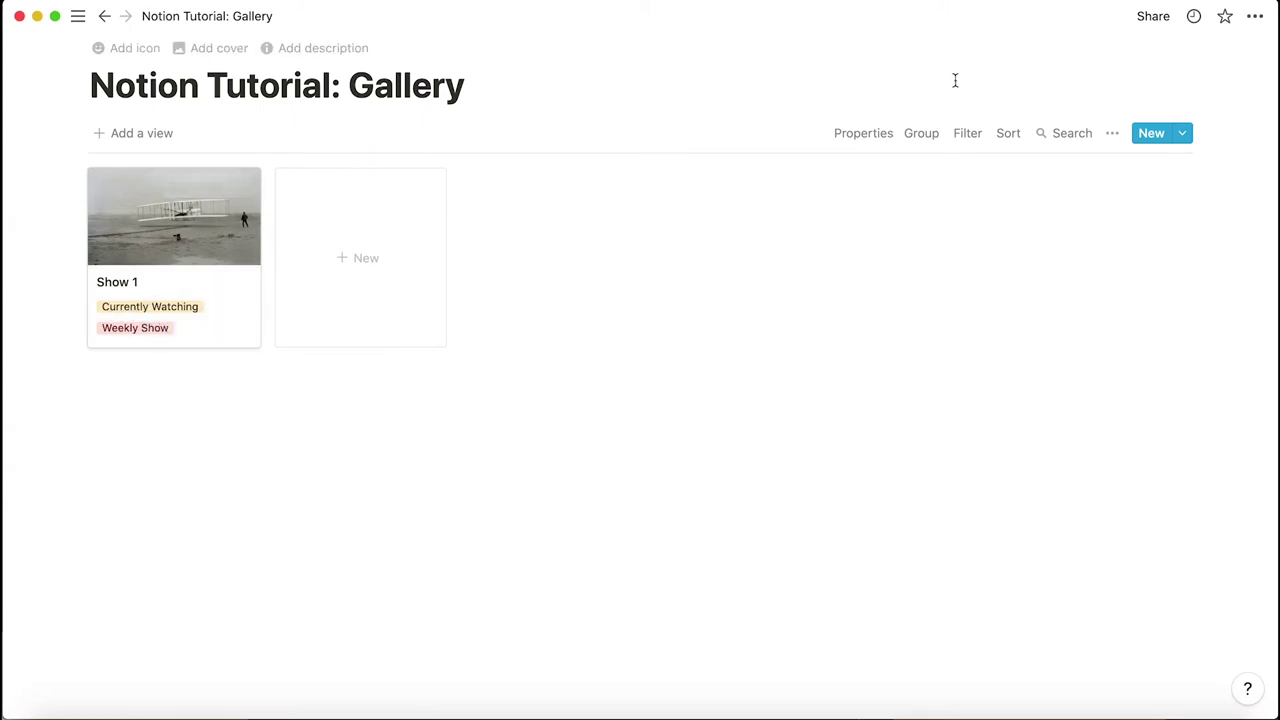
left_click(1005, 135)
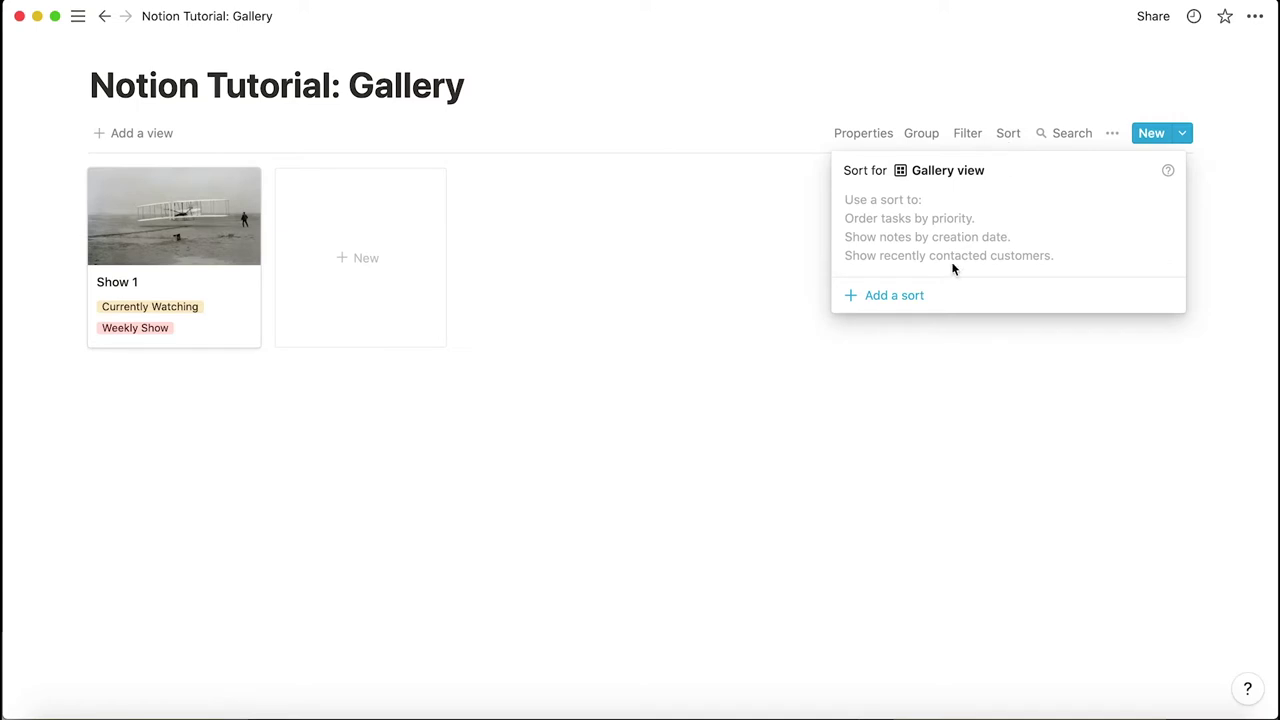
left_click(911, 302)
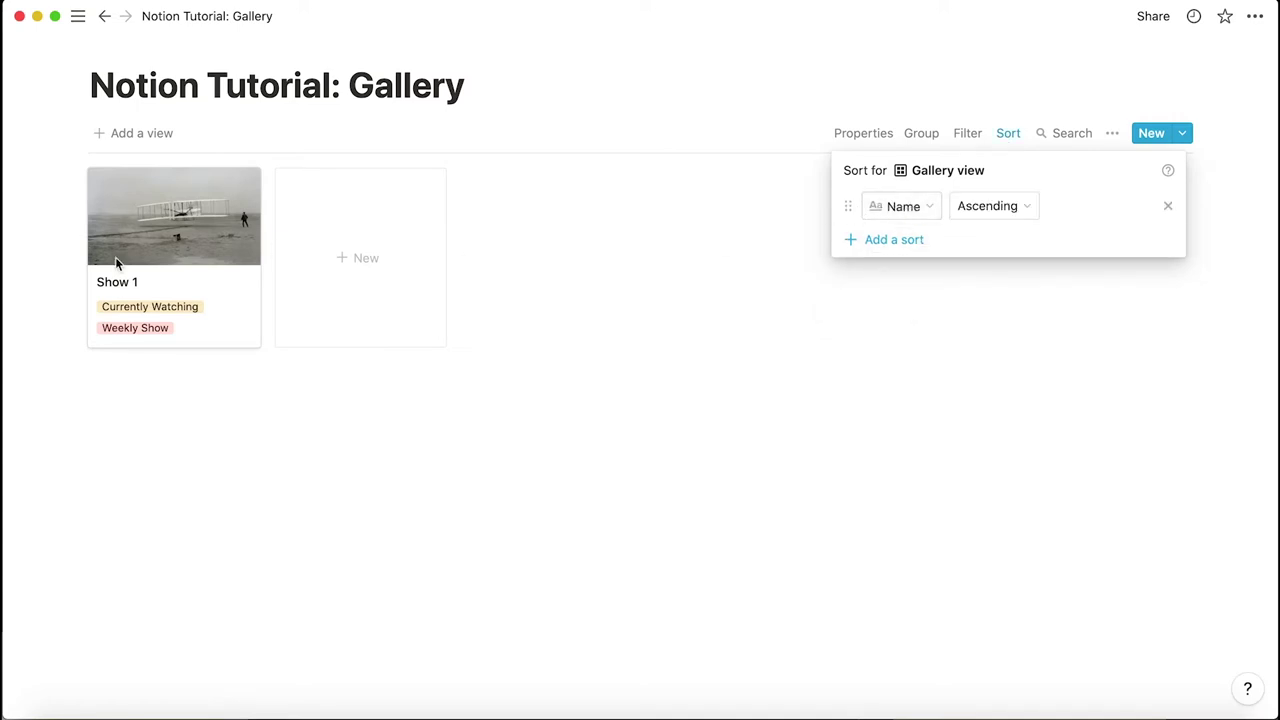
left_click(924, 207)
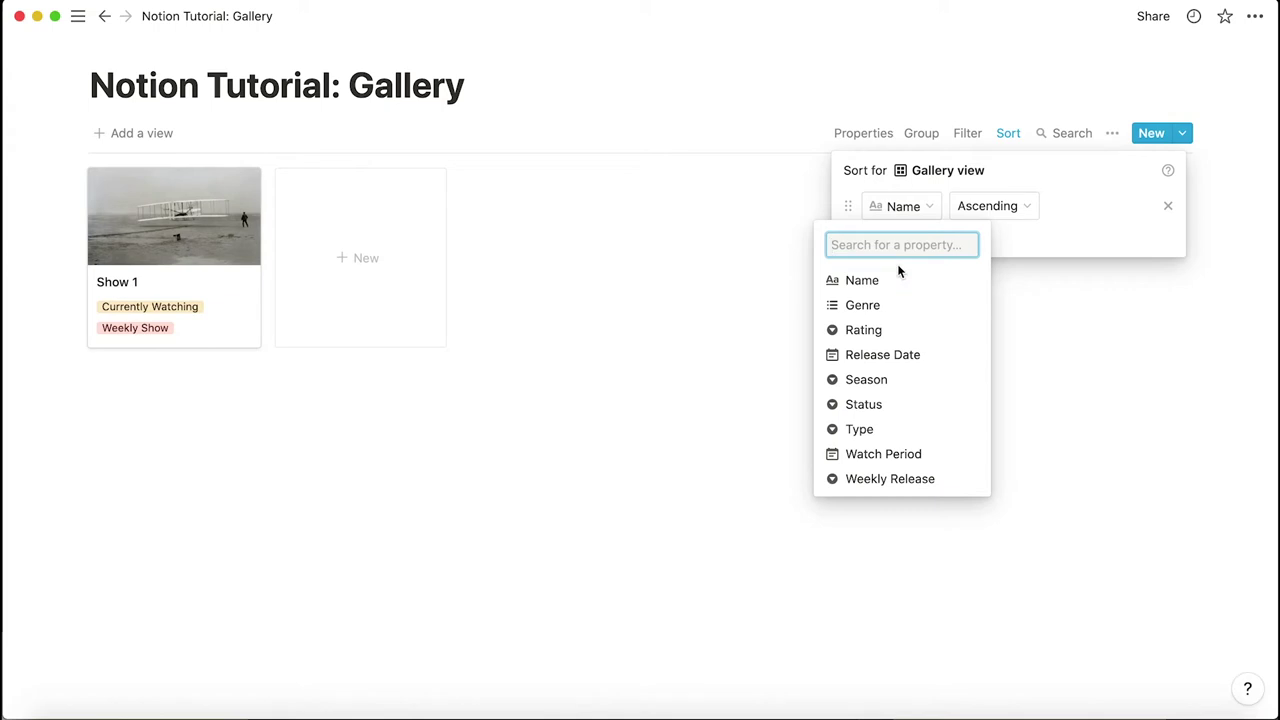
left_click(866, 404)
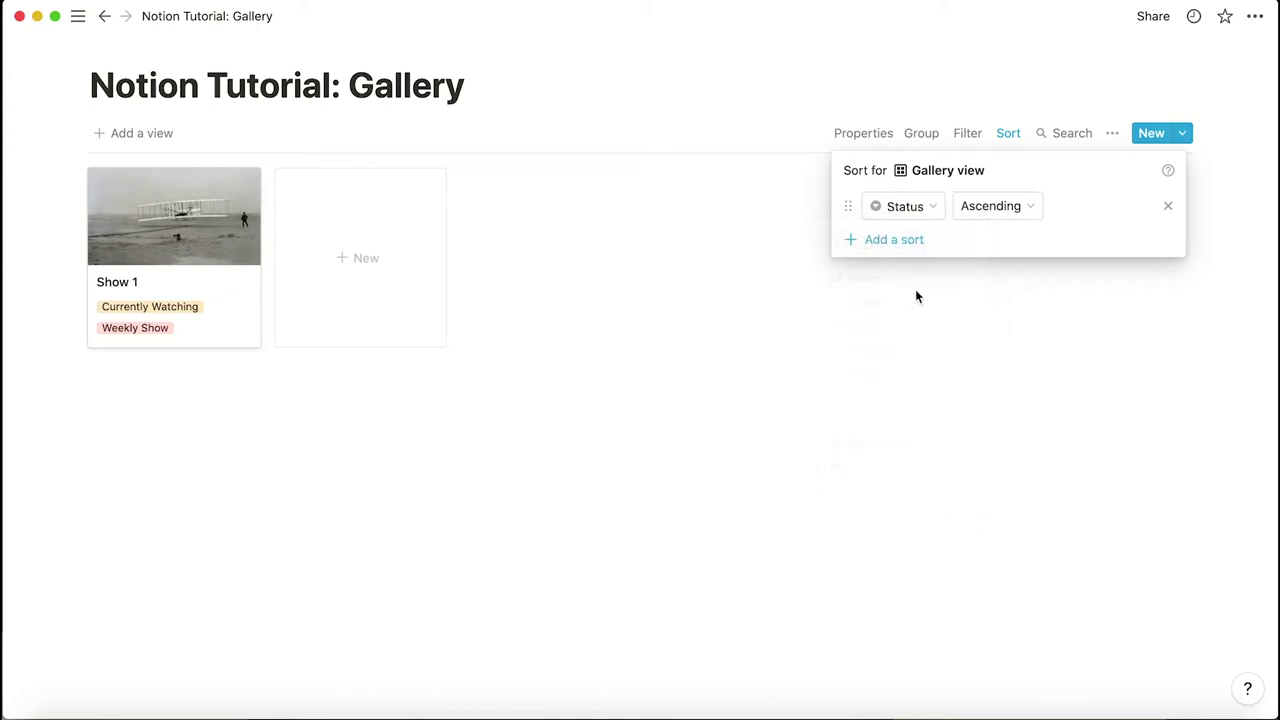
Add two more ascending sorts to the gallery view, first by Type and then by Name
left_click(887, 240)
left_click(909, 246)
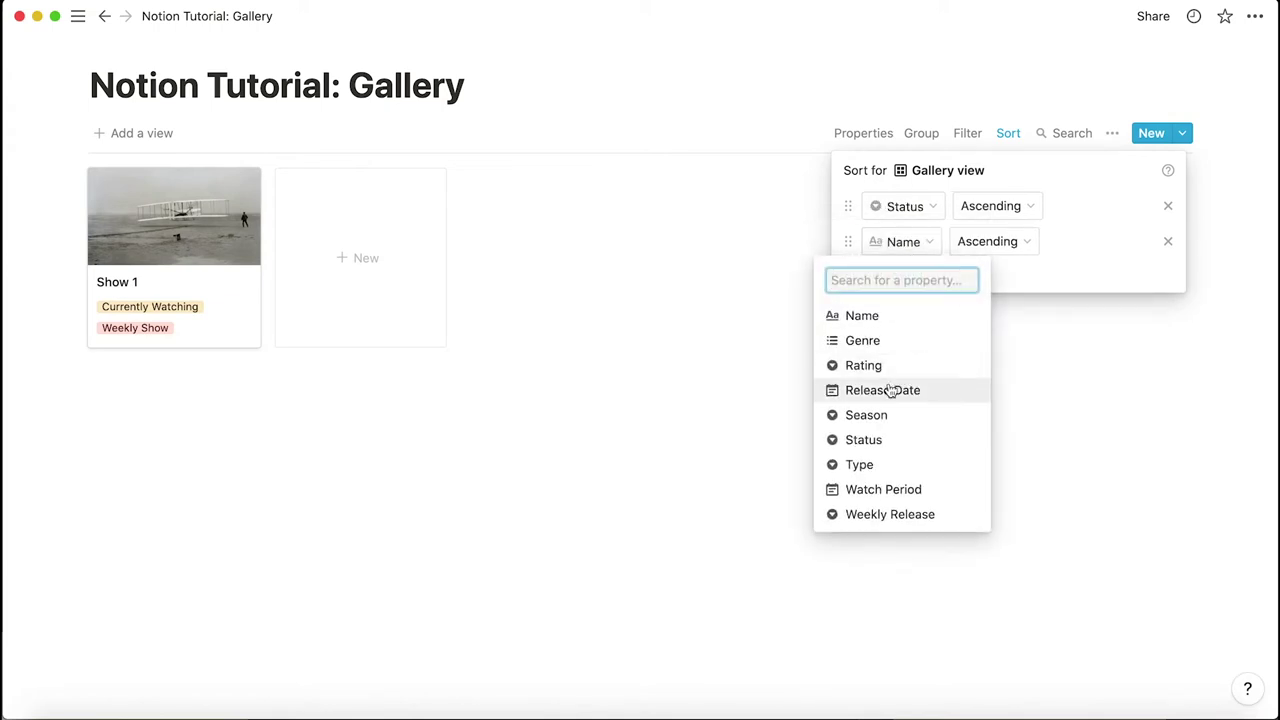
left_click(865, 465)
left_click(885, 275)
left_click(896, 279)
left_click(1090, 338)
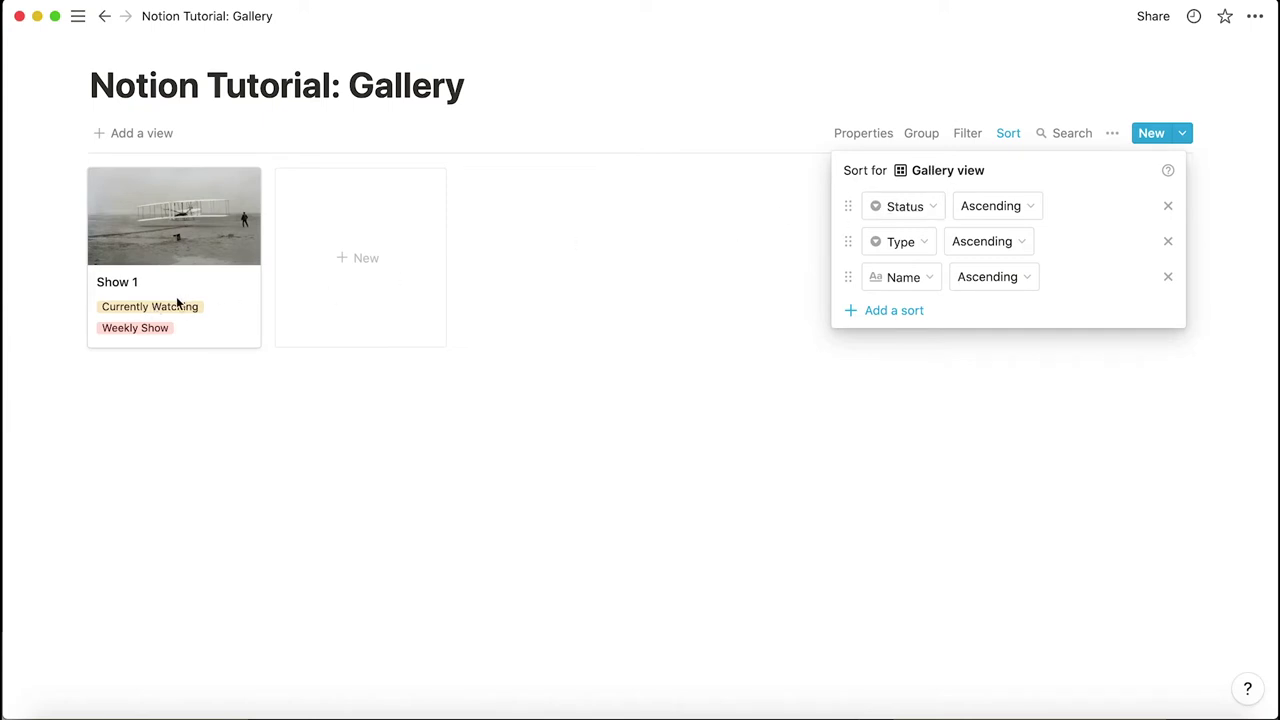
Examine the order of the Status options on the Show 1 page, and return to the gallery
left_click(130, 310)
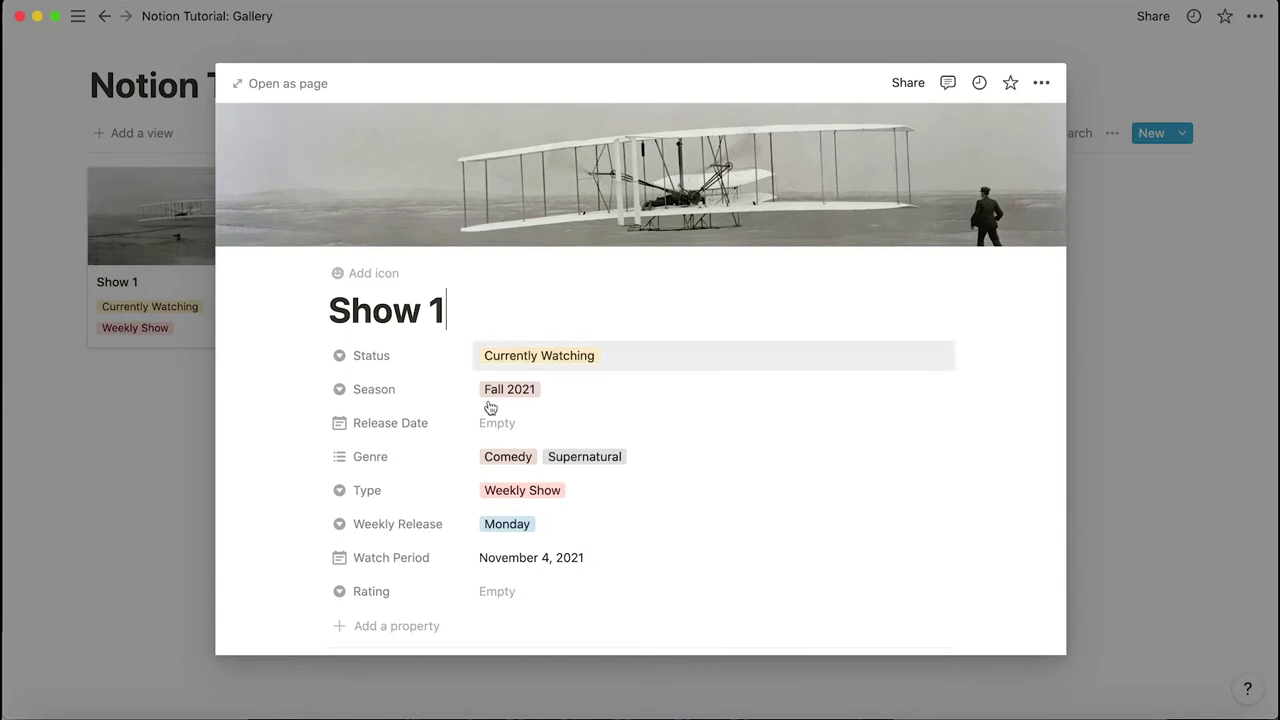
left_click(533, 358)
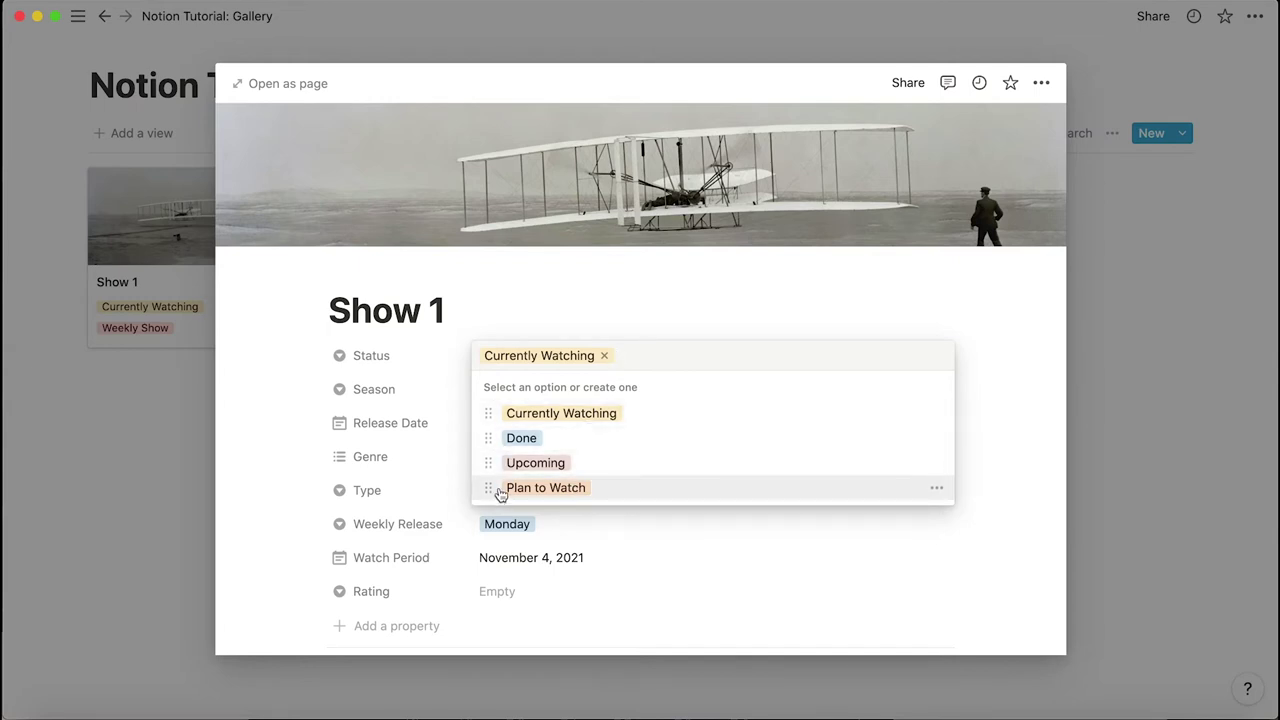
left_click(1138, 355)
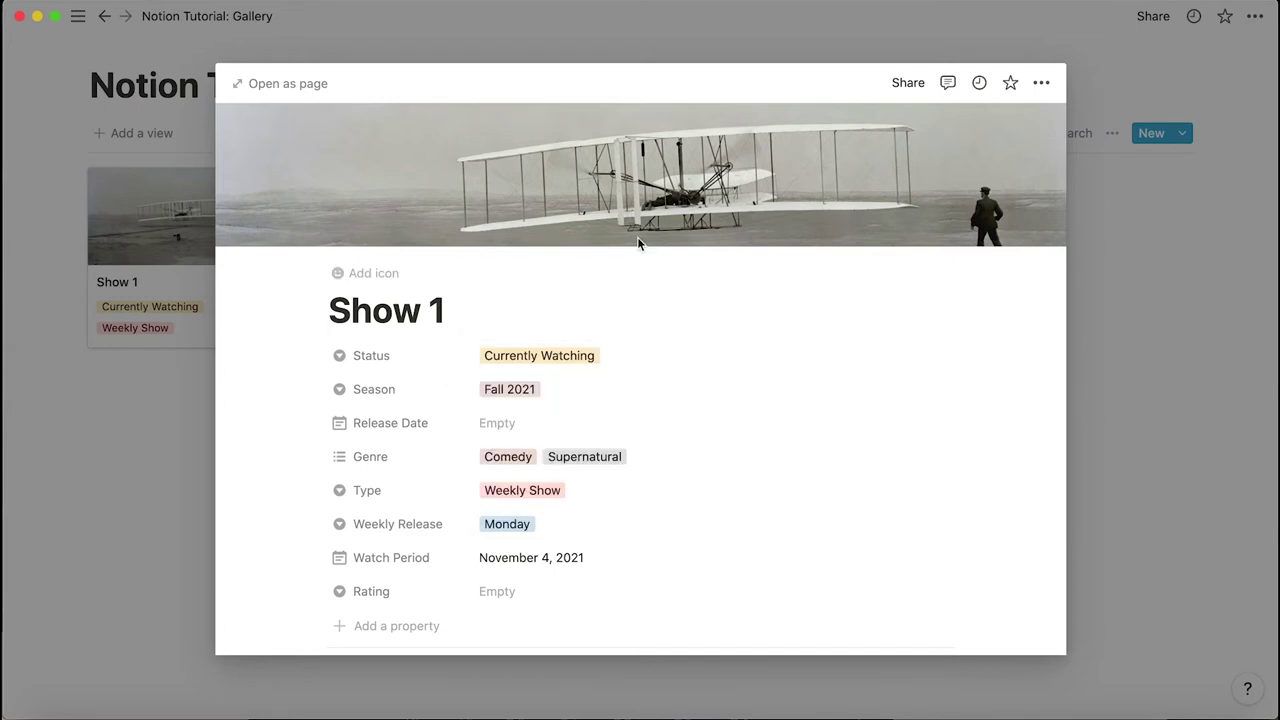
left_click(1273, 432)
Create a gallery page named Show 2 with the Status Done
left_click(363, 246)
type("Show ")
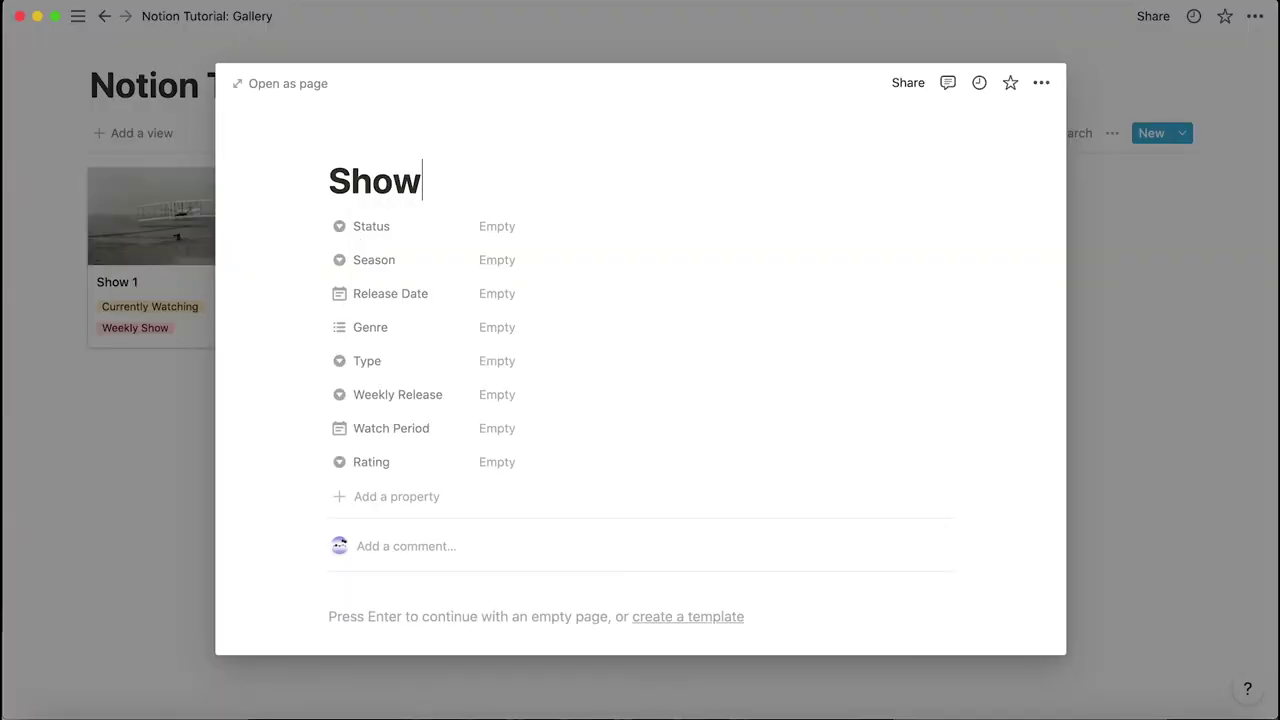
type("2")
left_click(517, 228)
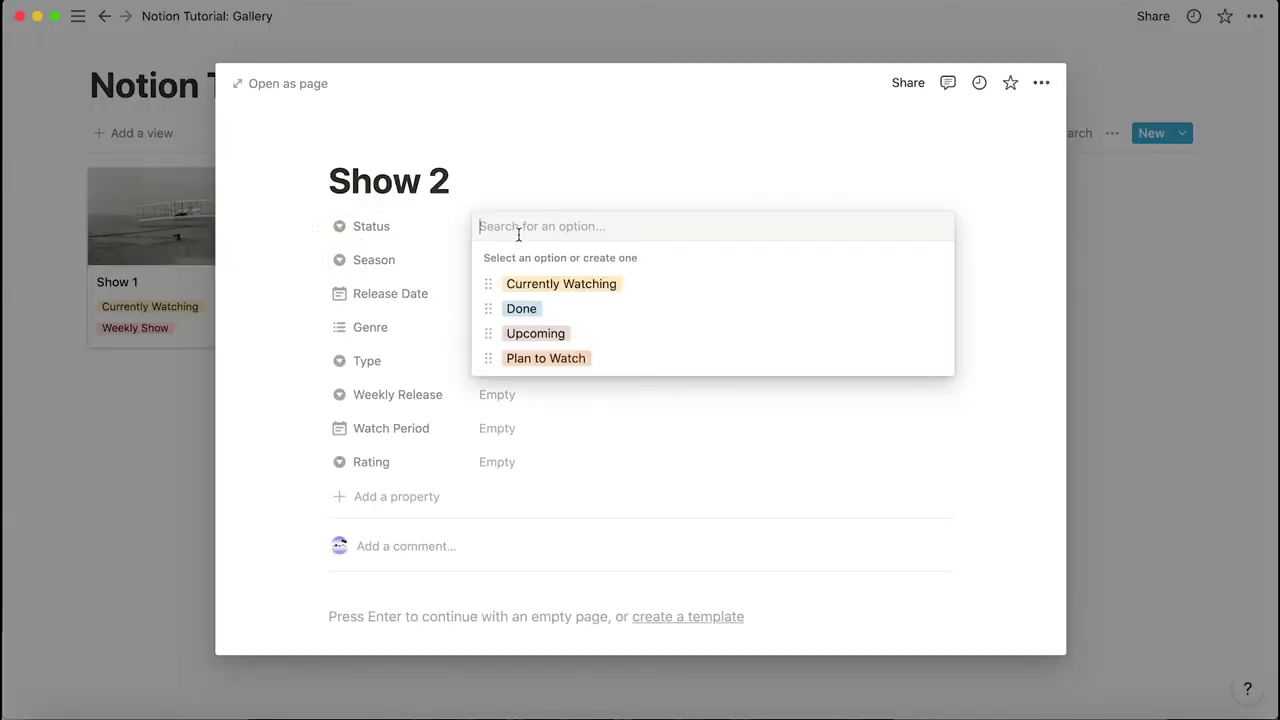
left_click(551, 310)
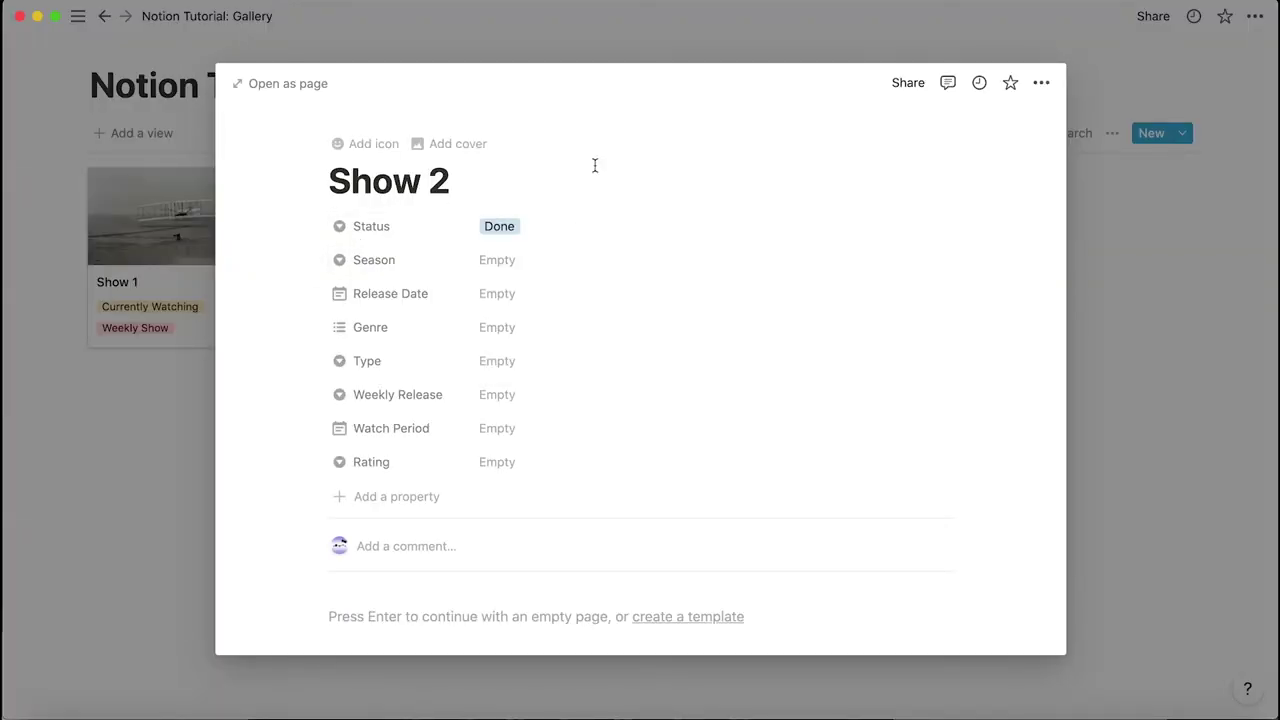
left_click(1182, 341)
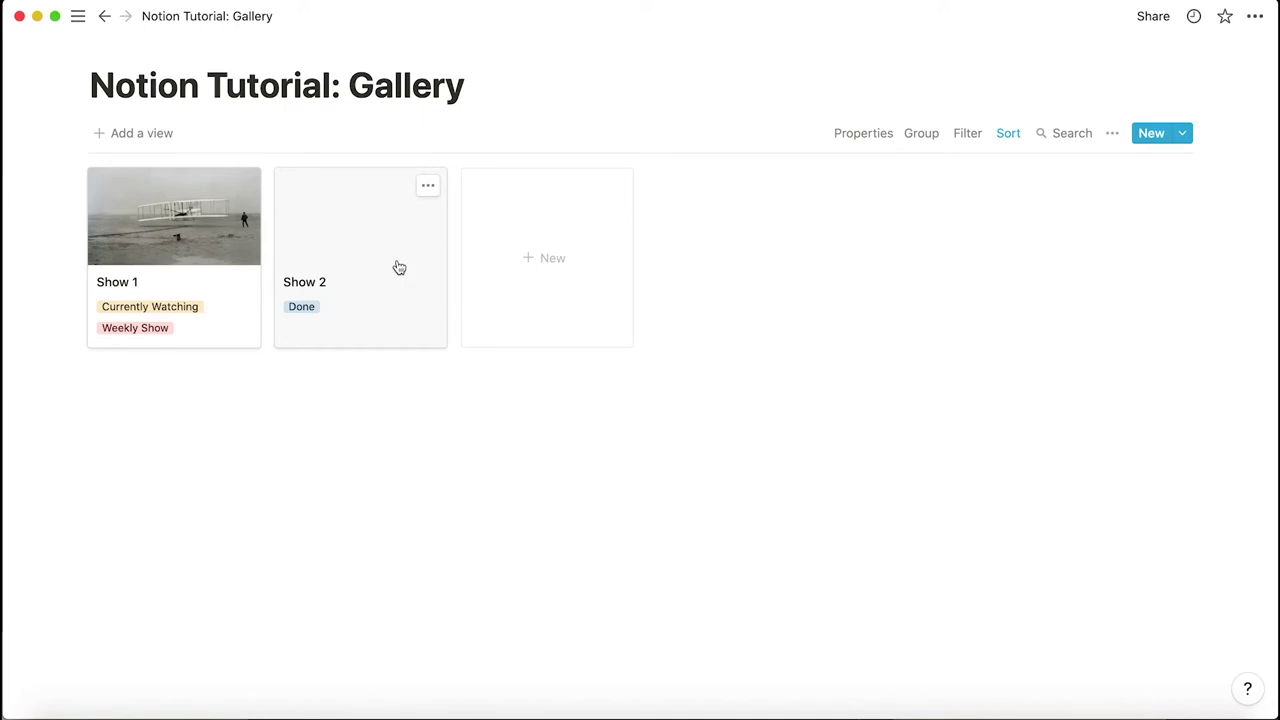
Create a gallery page named Show 3 with the Status Upcoming
left_click(527, 241)
type("Sho")
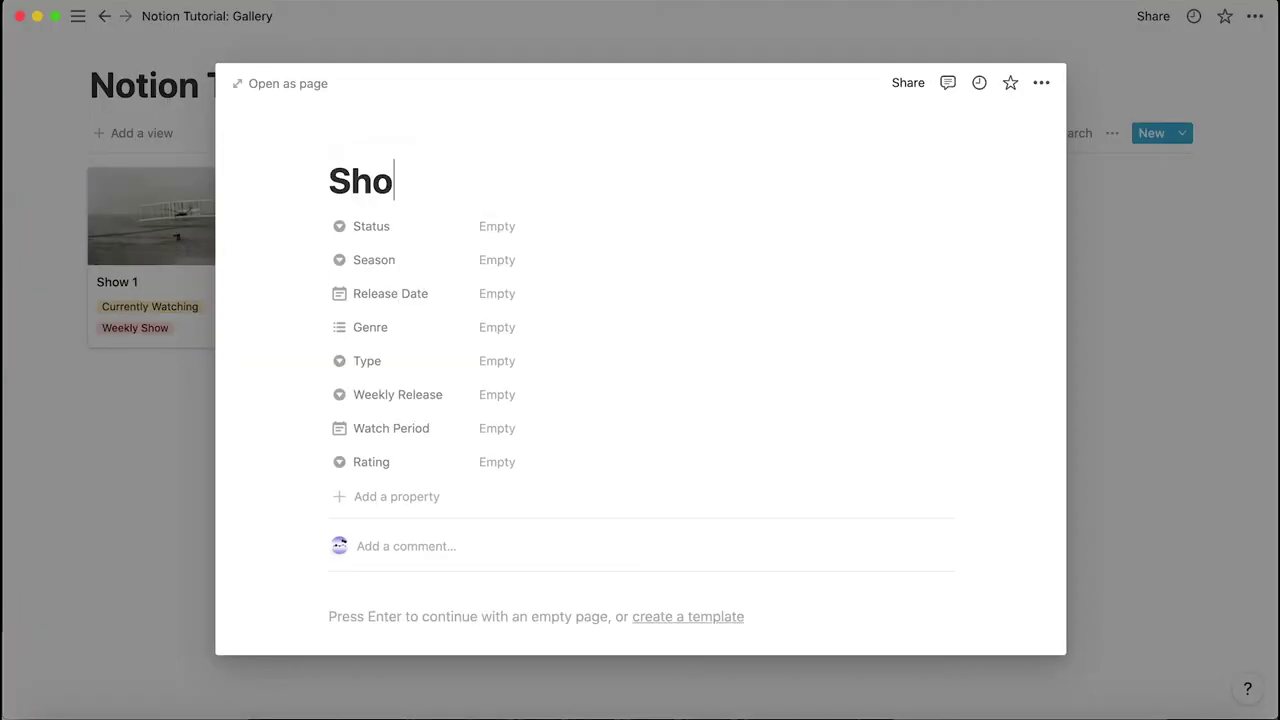
type("w 3")
left_click(505, 226)
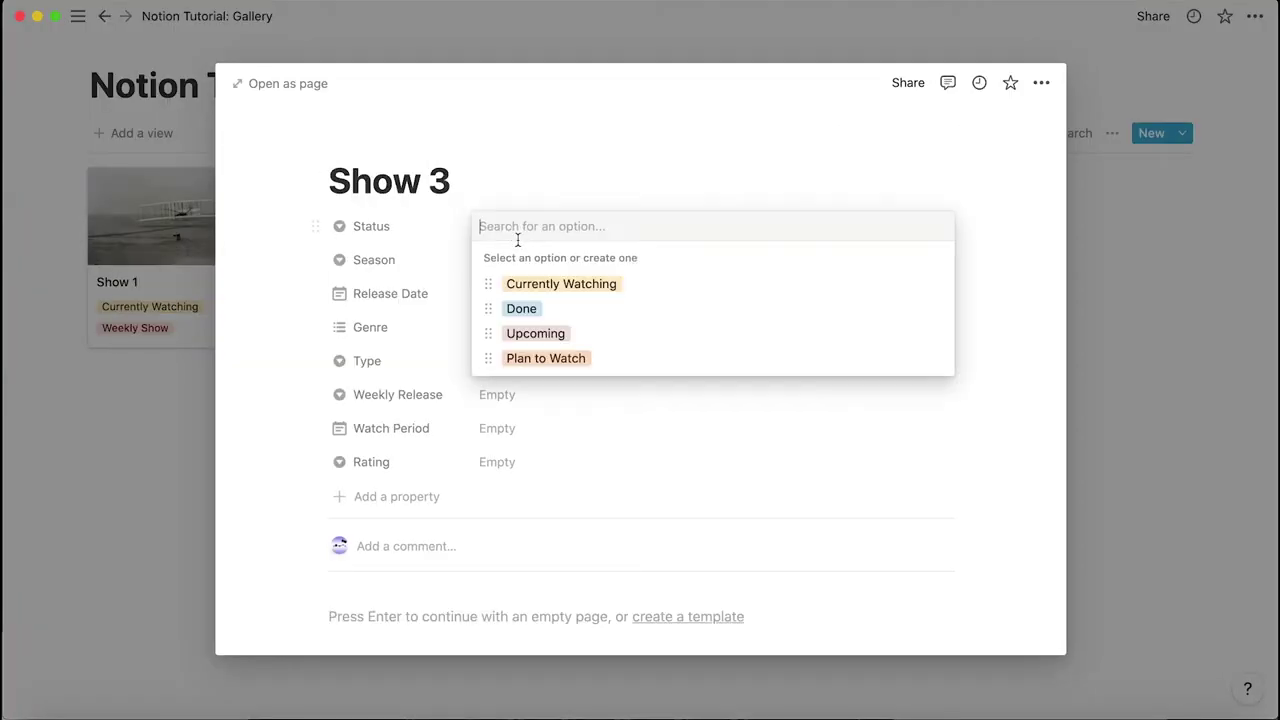
left_click(545, 337)
left_click(1178, 335)
Create a gallery page named Show 4 with the Status Plan to Watch
left_click(790, 228)
type("Show 4")
left_click(617, 229)
left_click(576, 356)
left_click(1099, 267)
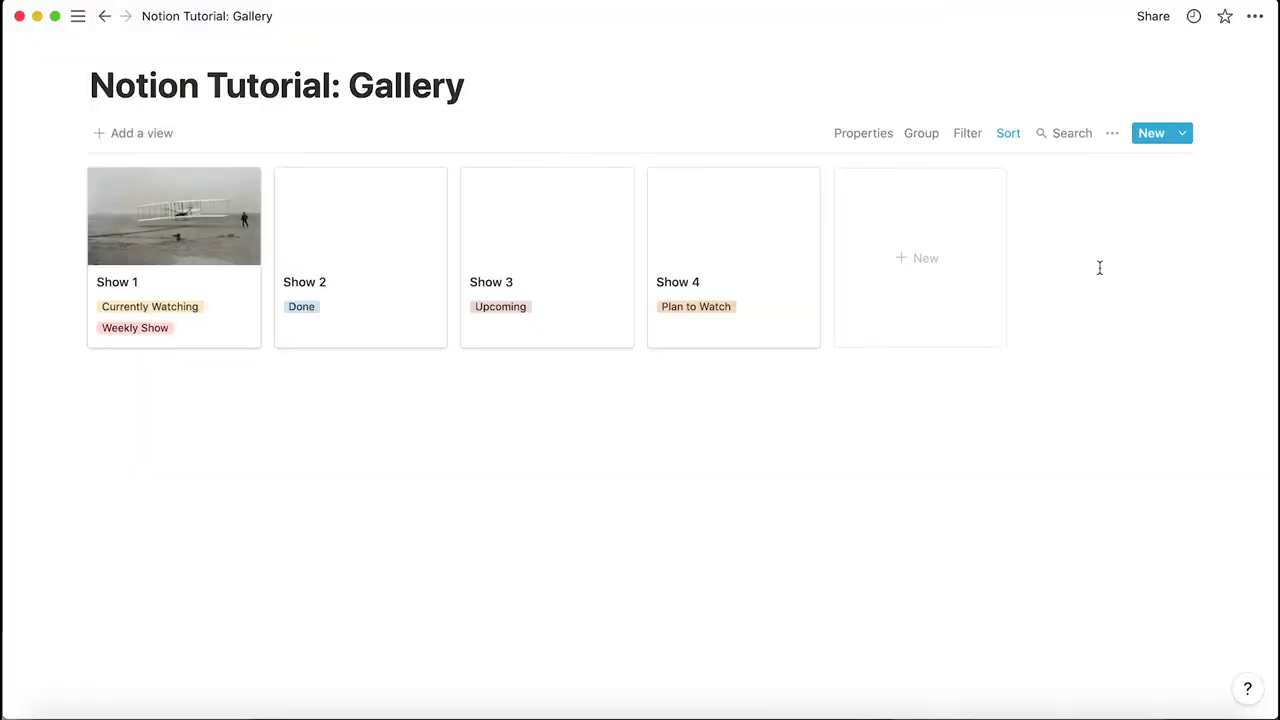
Change the Status of Show 4 to Done and return to the gallery to test the sorting
left_click(694, 278)
left_click(517, 231)
left_click(549, 306)
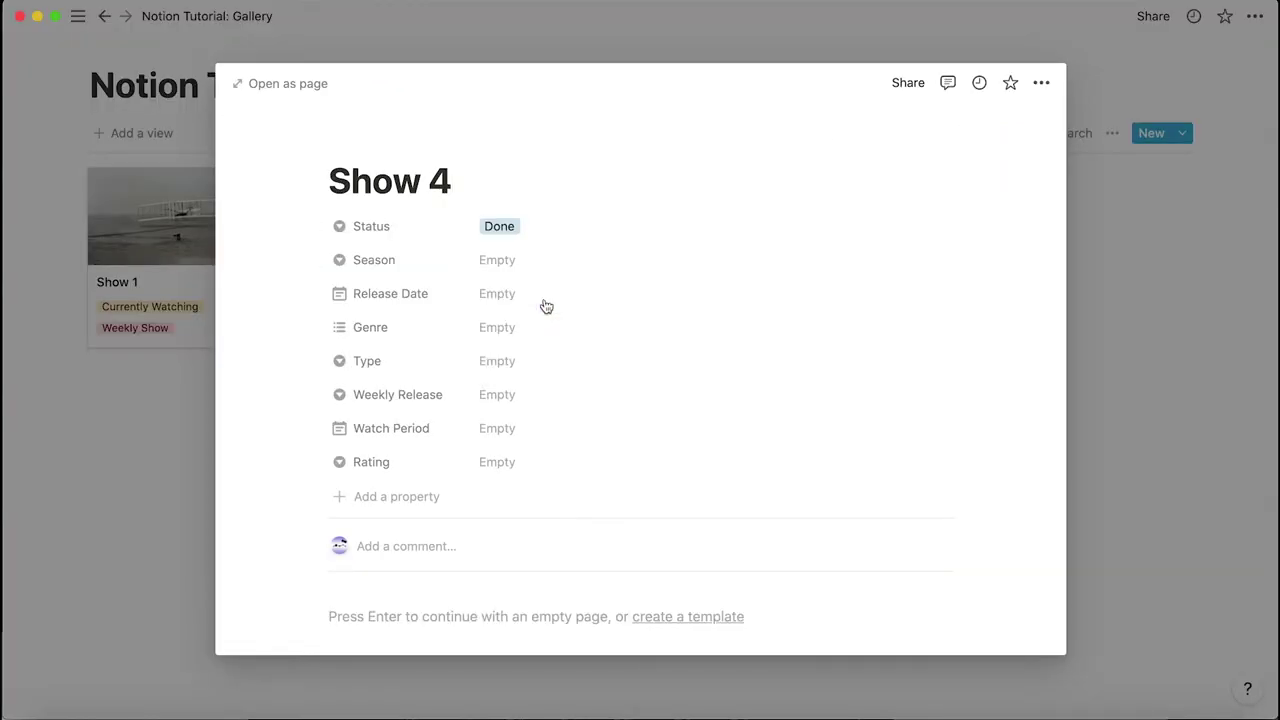
left_click(1121, 305)
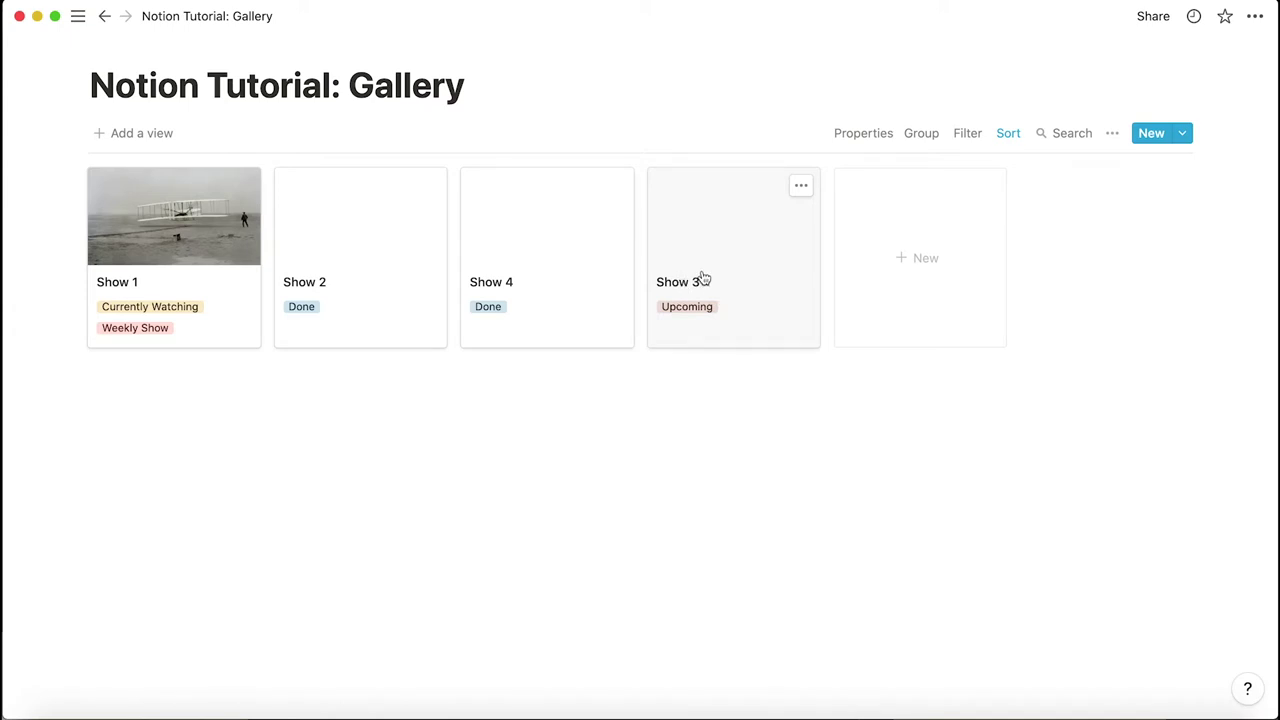
Set the Status of Show 4 back to Plan to Watch and close its page
left_click(539, 218)
left_click(501, 230)
left_click(520, 357)
key("Escape")
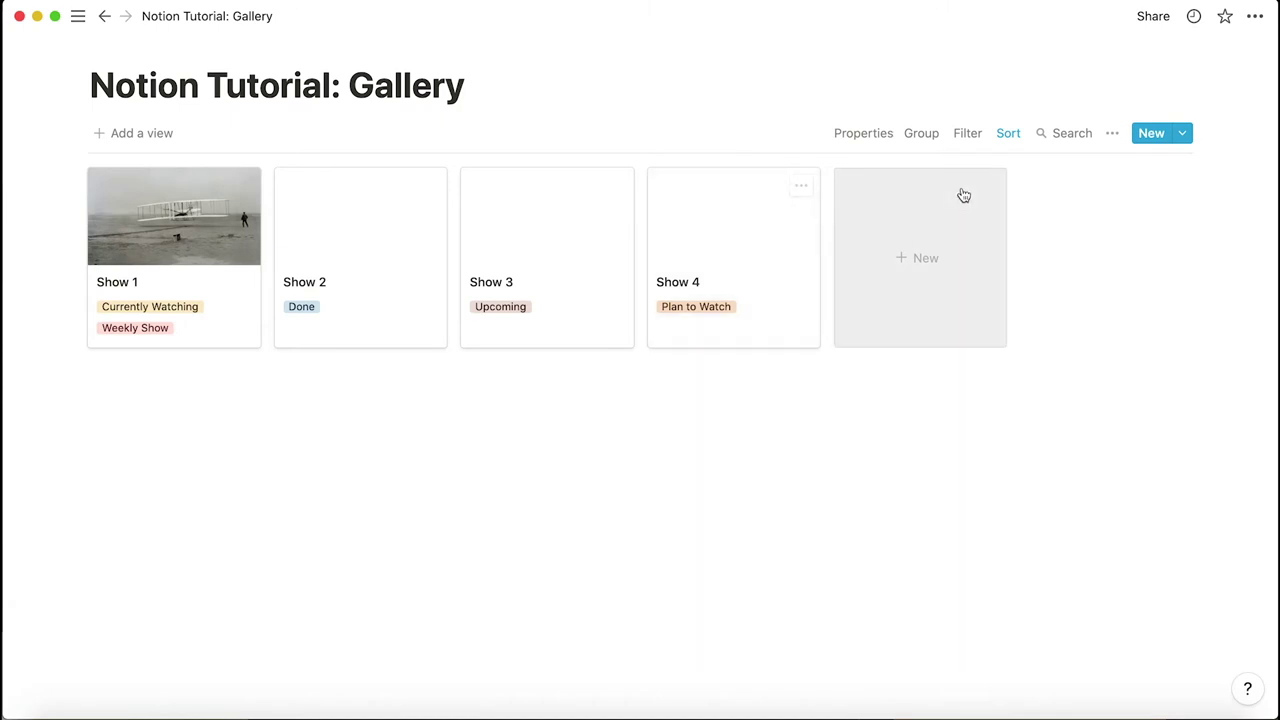
Review the gallery view's sort settings and the order of the Type options on the Show 1 page
left_click(1007, 134)
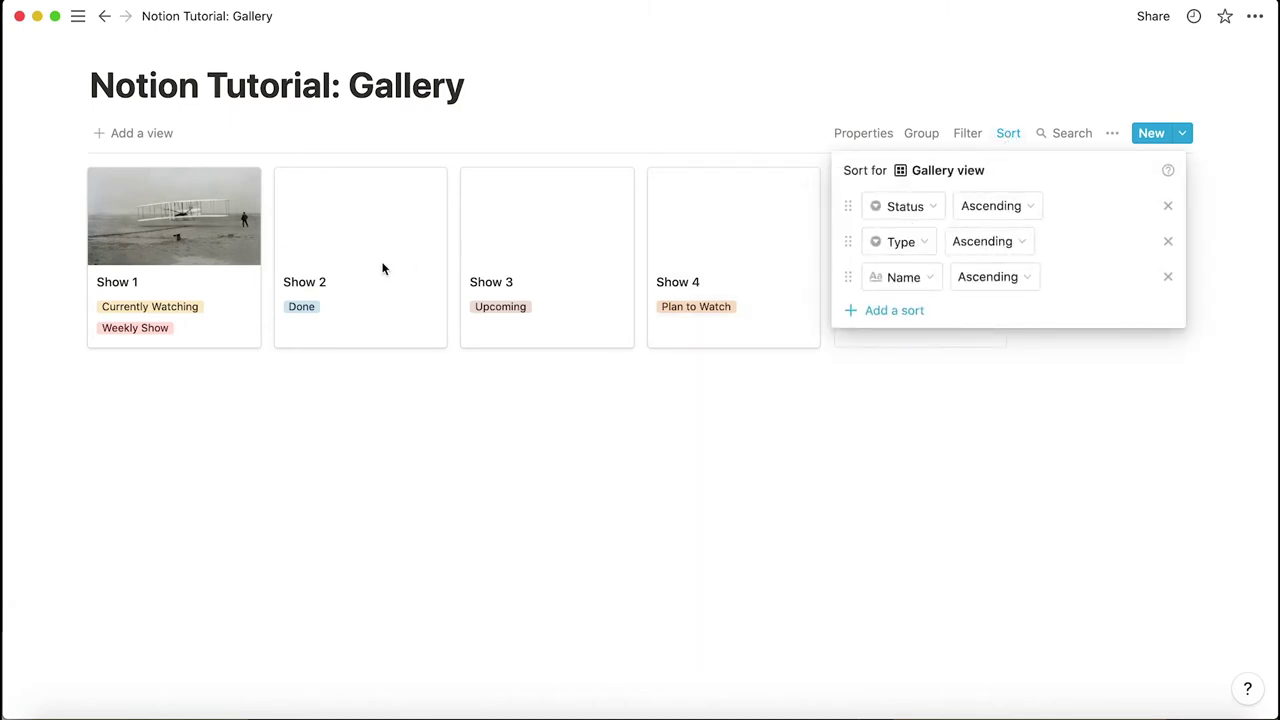
left_click(194, 283)
left_click(198, 295)
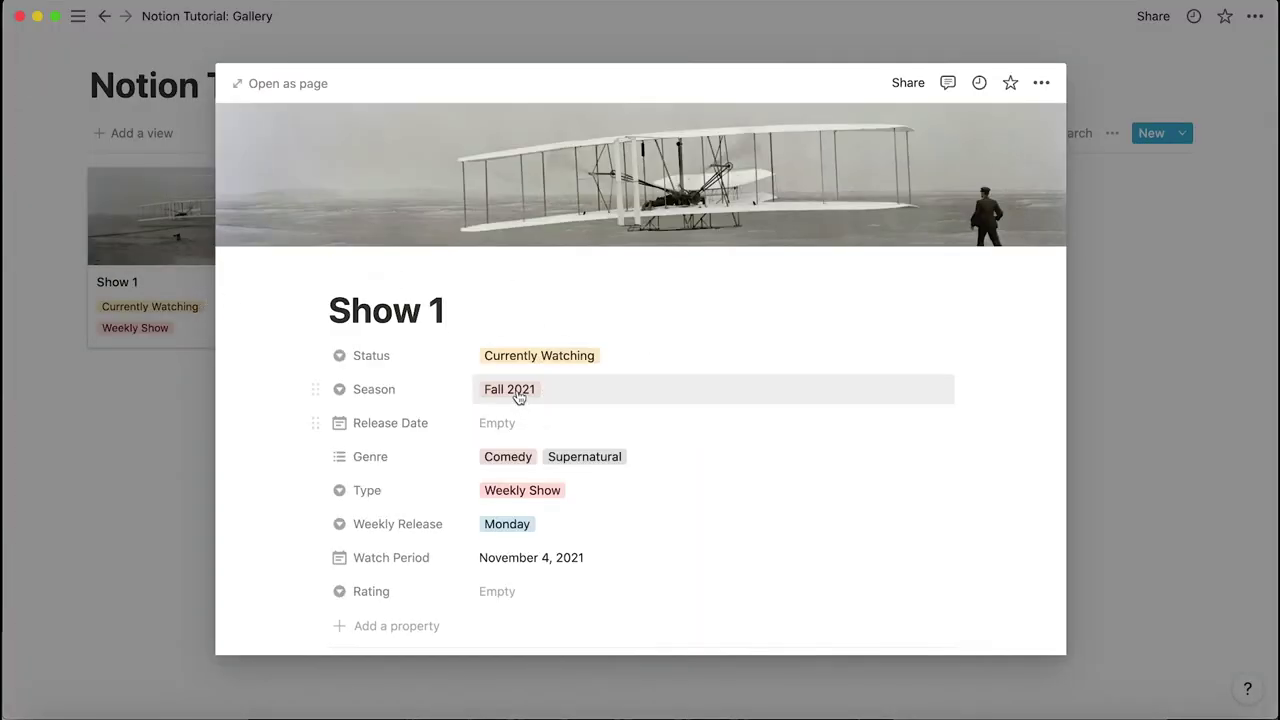
left_click(585, 496)
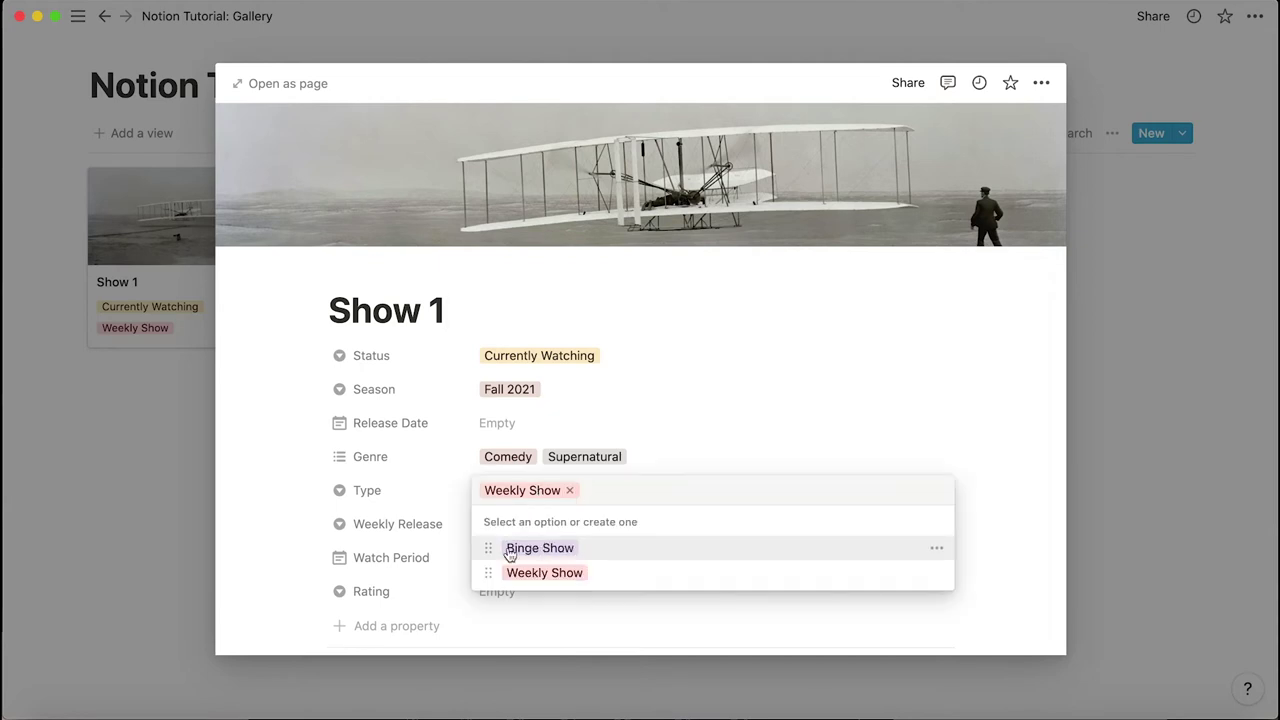
left_click(152, 528)
left_click(140, 486)
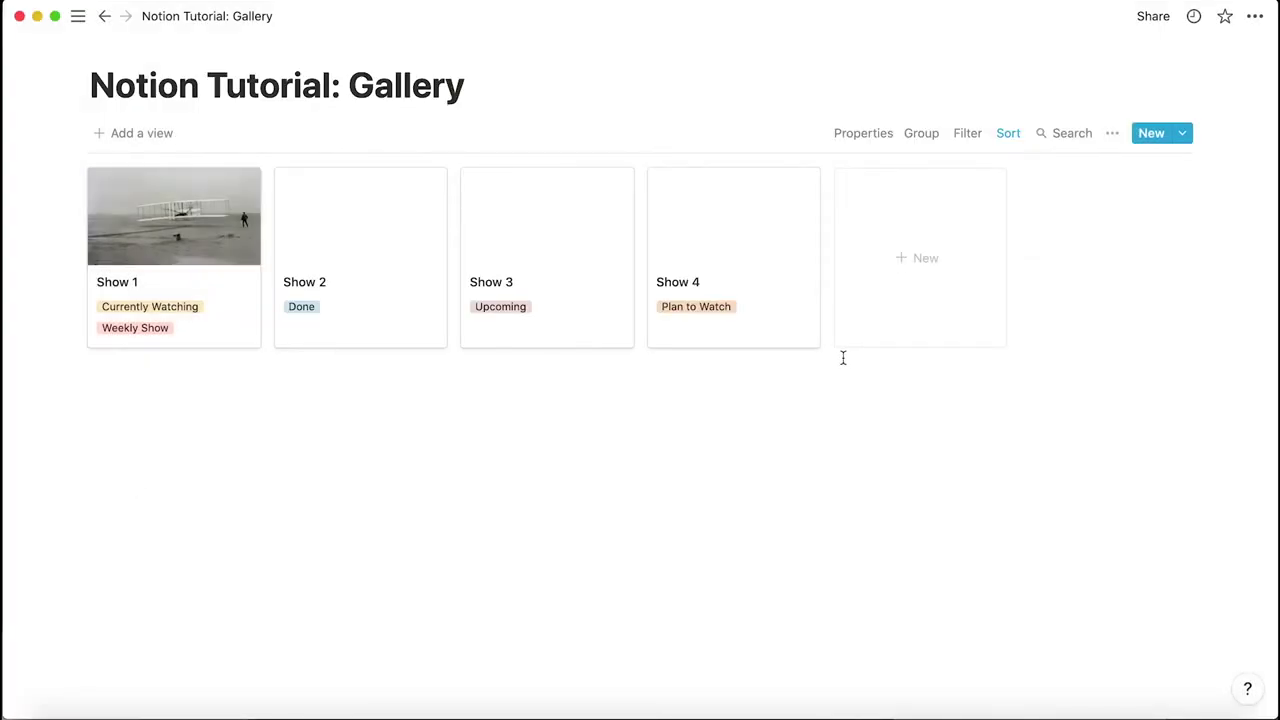
Set the Type of Show 2 to Binge Show and close its page
left_click(350, 240)
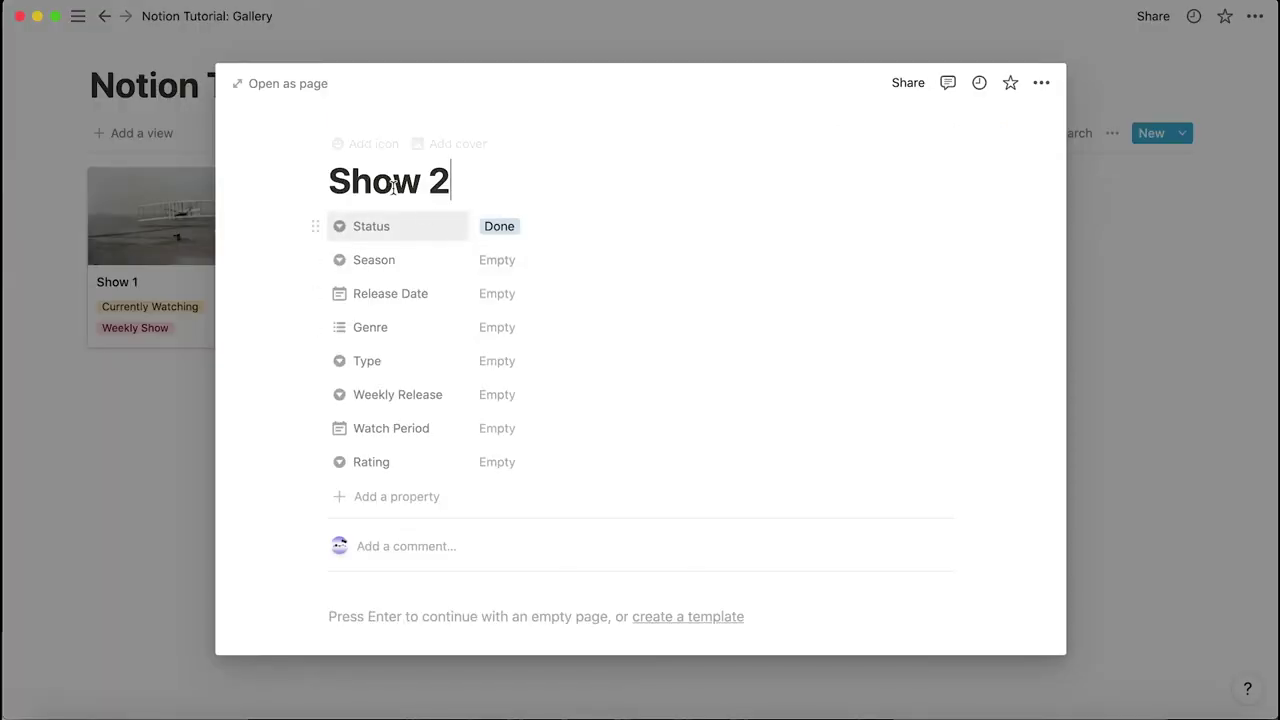
left_click(517, 362)
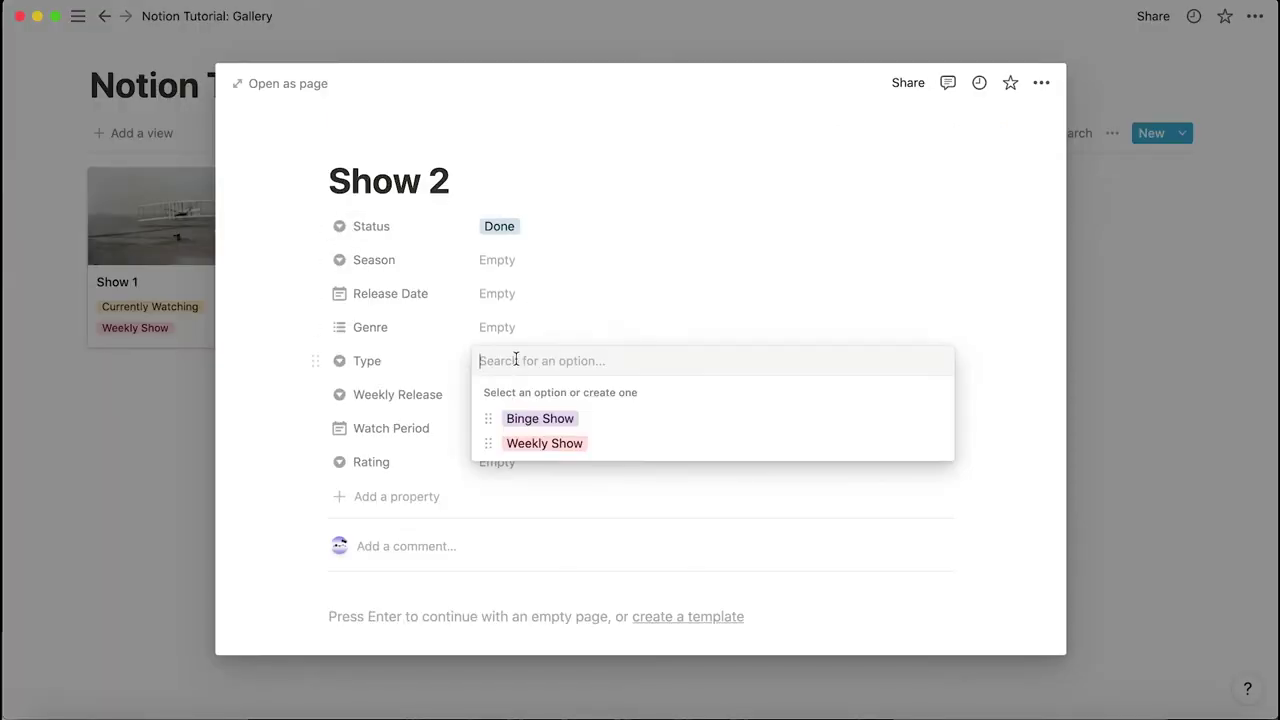
left_click(545, 428)
left_click(140, 487)
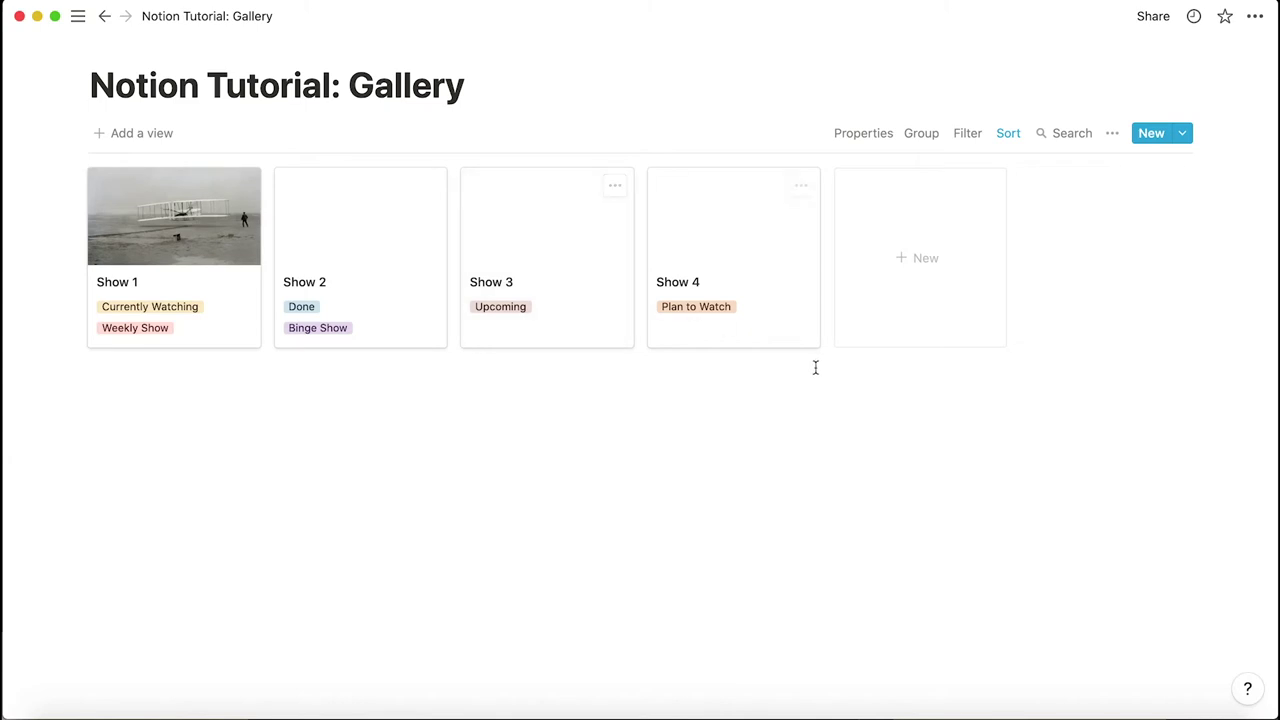
Set the Status of Show 3 to Done and its Type to Weekly Show, and return to the gallery
left_click(567, 300)
left_click(541, 227)
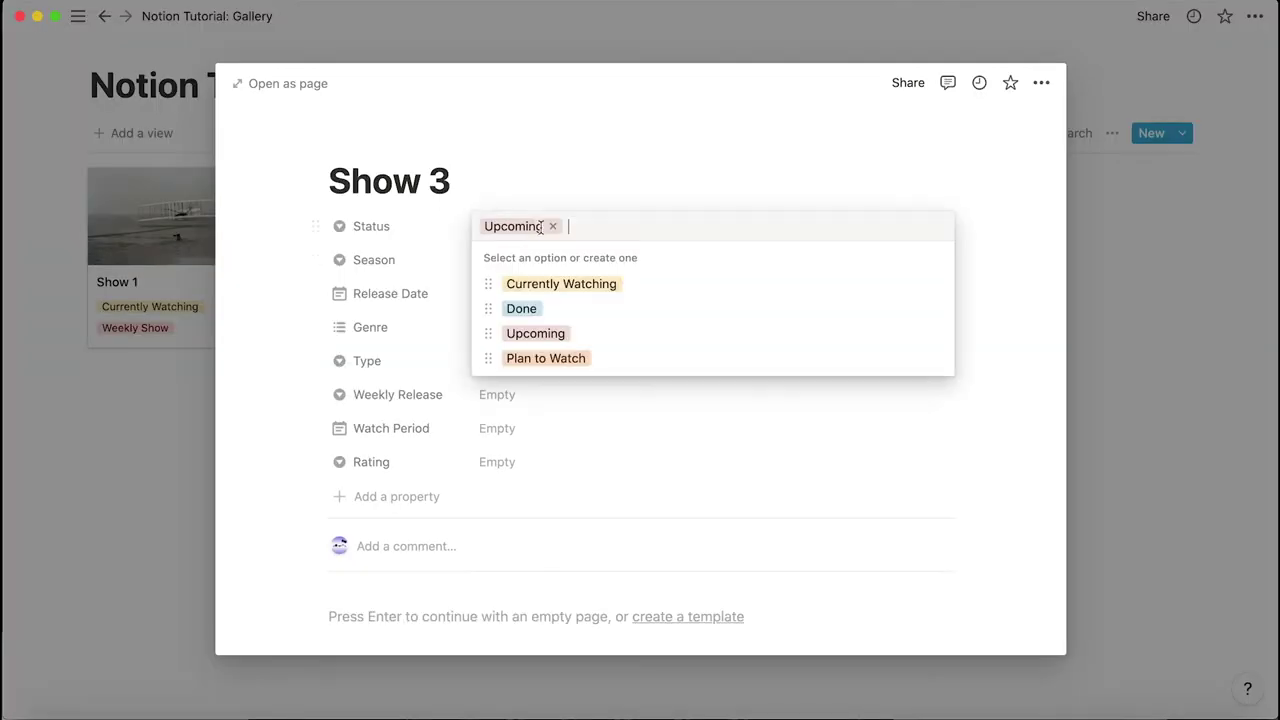
left_click(554, 311)
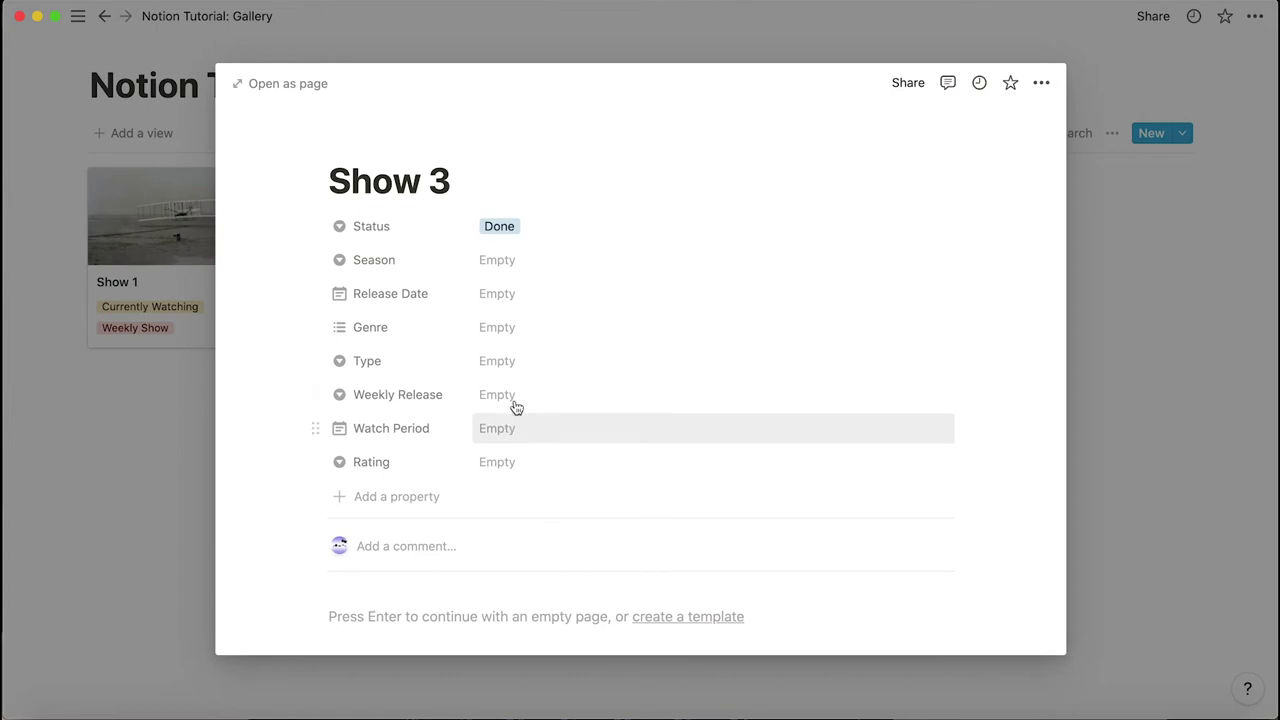
left_click(516, 364)
left_click(528, 445)
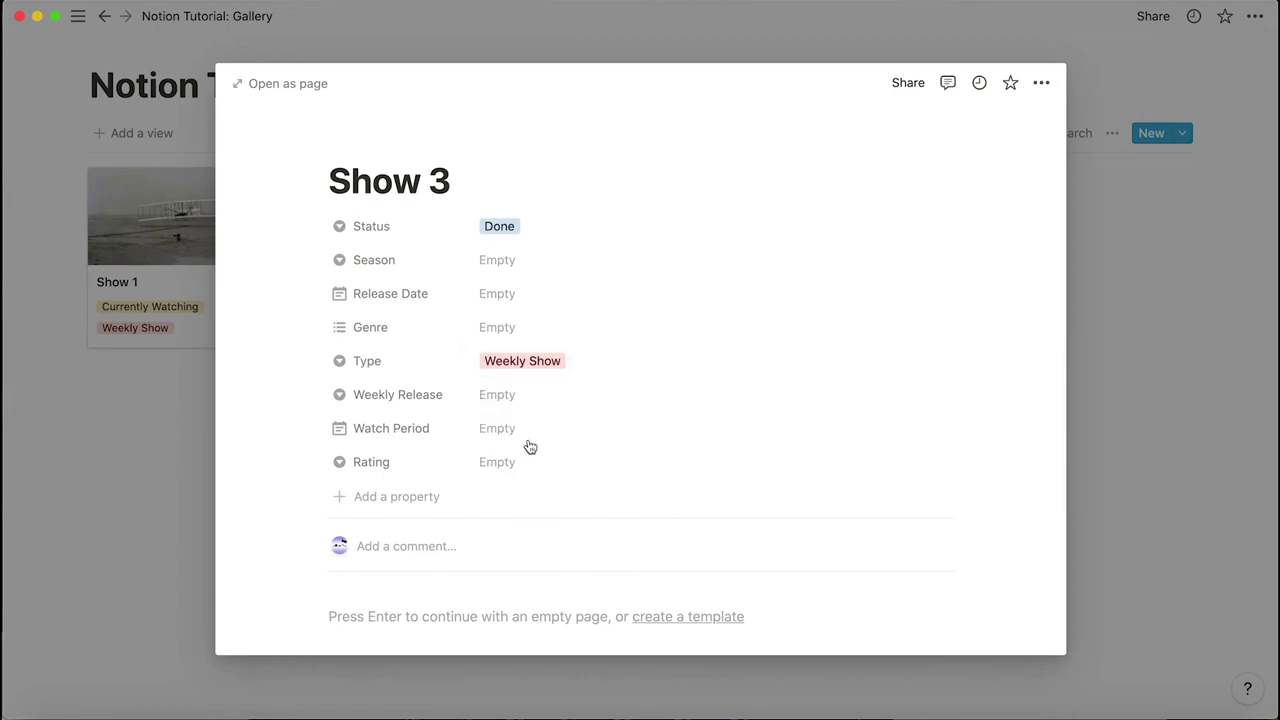
left_click(1258, 333)
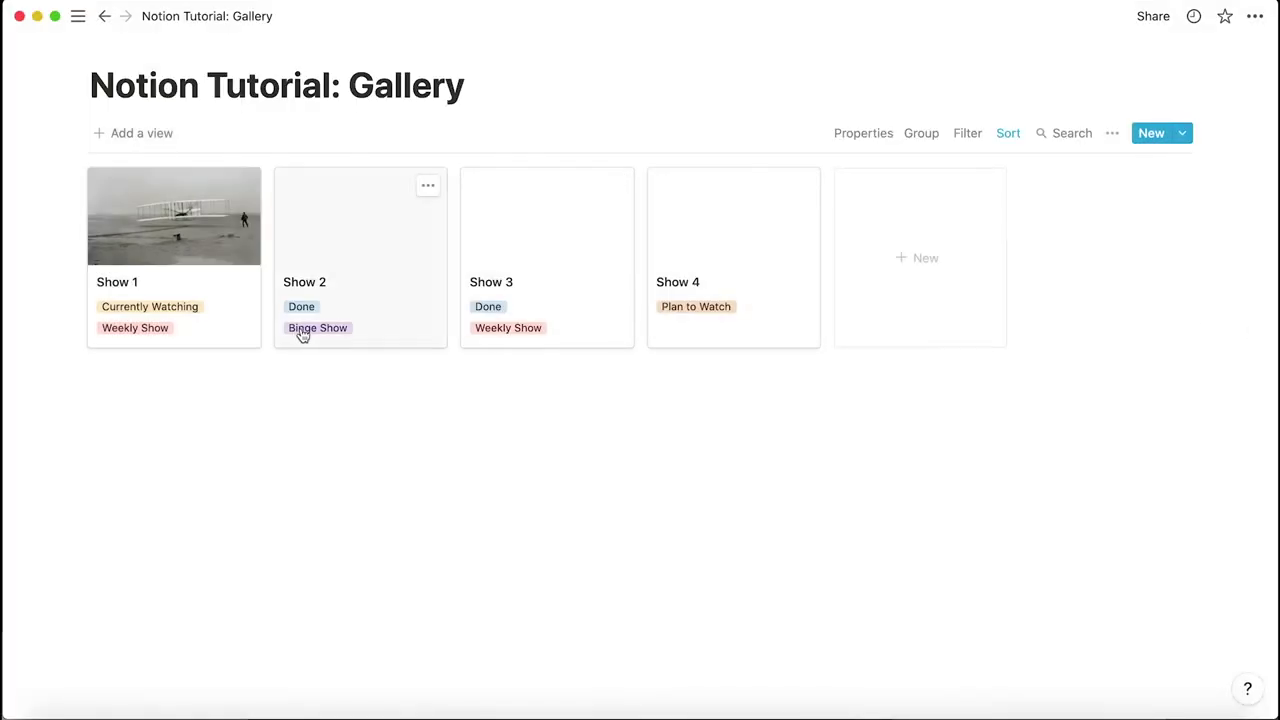
Try to move the Show 3 card to the position of Show 2, but decline to remove the sorting
left_click_drag(530, 326, 306, 330)
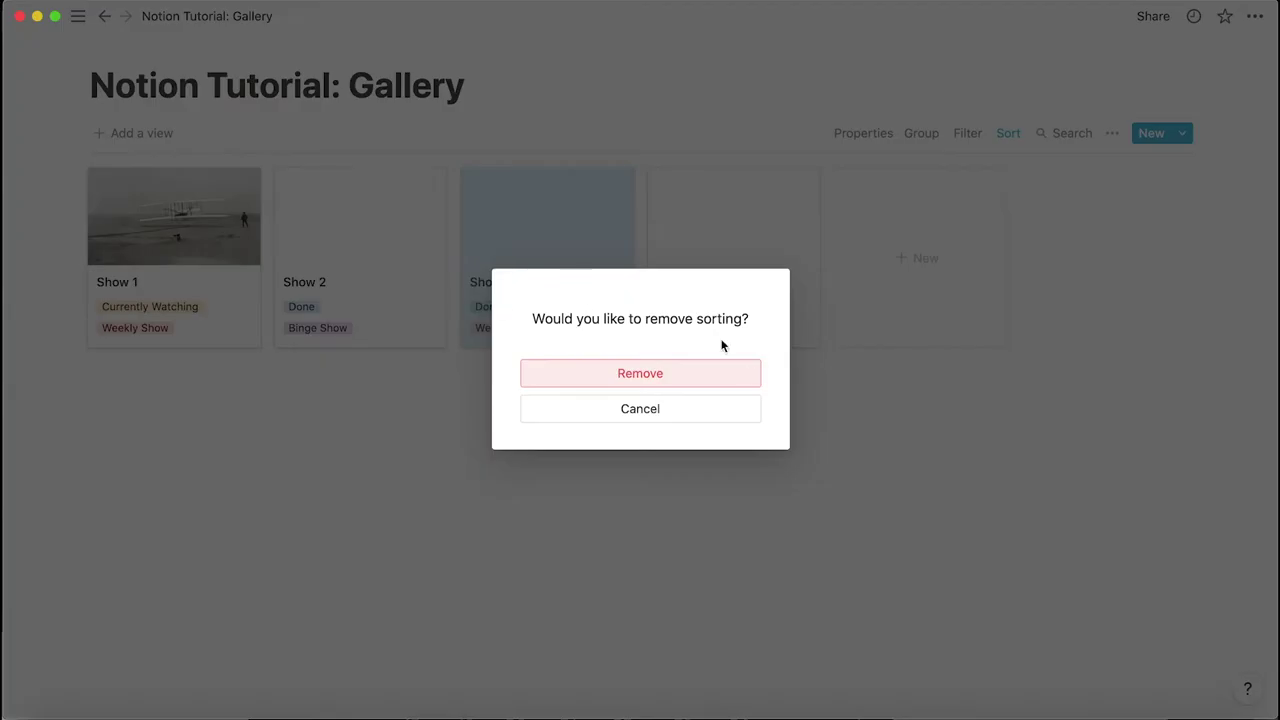
left_click(626, 416)
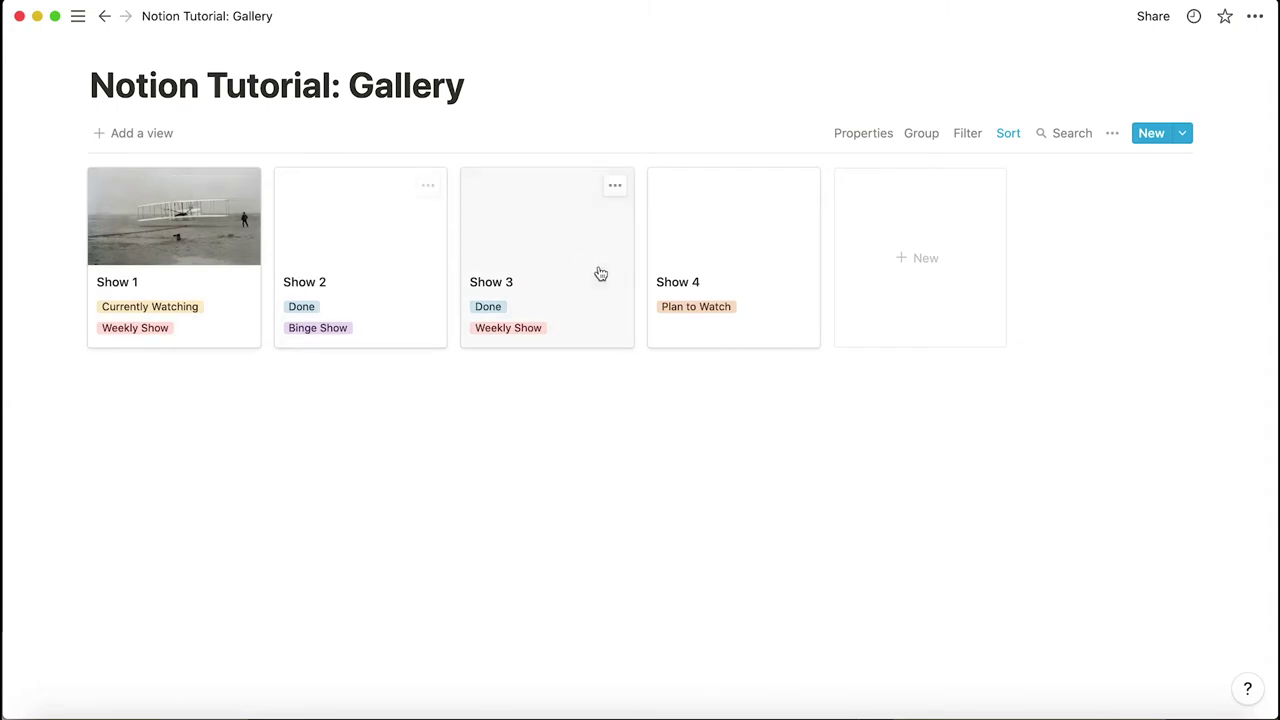
Clear the Type of Show 3, set its Status back to Upcoming, and close the page
left_click(597, 274)
left_click(518, 364)
left_click(569, 361)
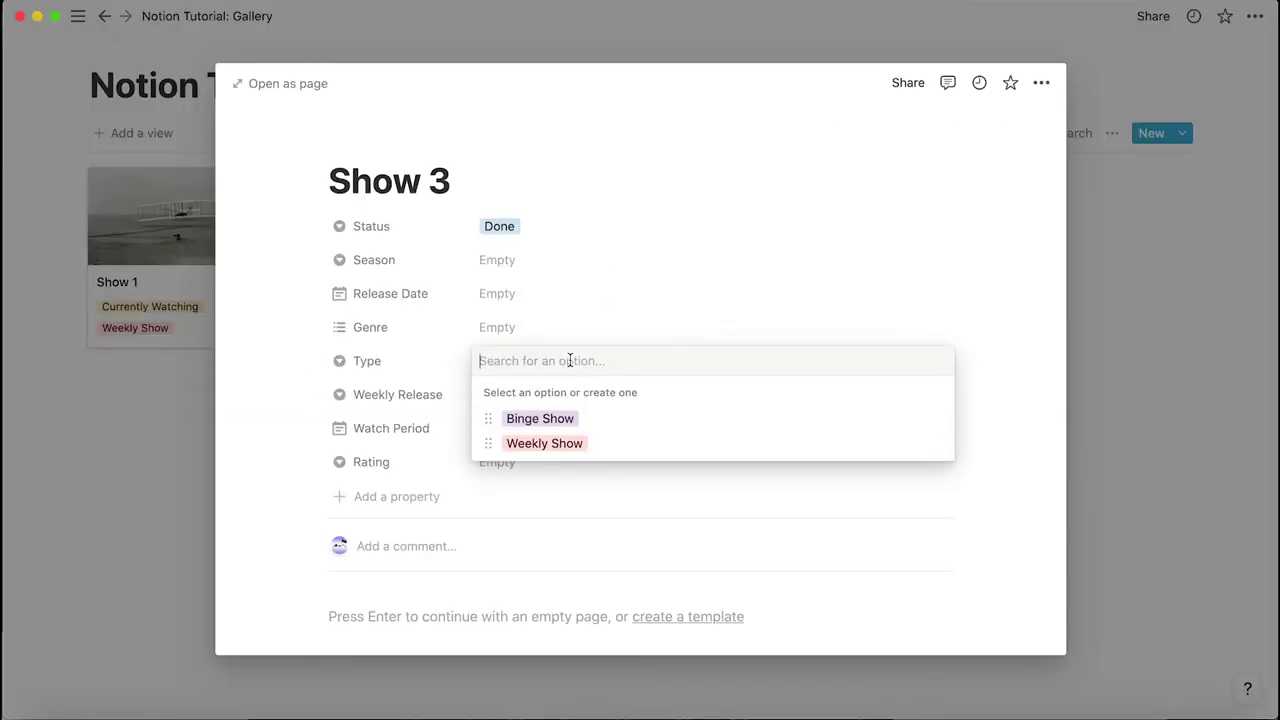
left_click(534, 229)
left_click(534, 229)
left_click(535, 334)
left_click(1157, 314)
Clear the Type of Show 2 and return to the gallery
left_click(430, 290)
left_click(557, 361)
left_click(568, 361)
left_click(1190, 361)
left_click(1157, 365)
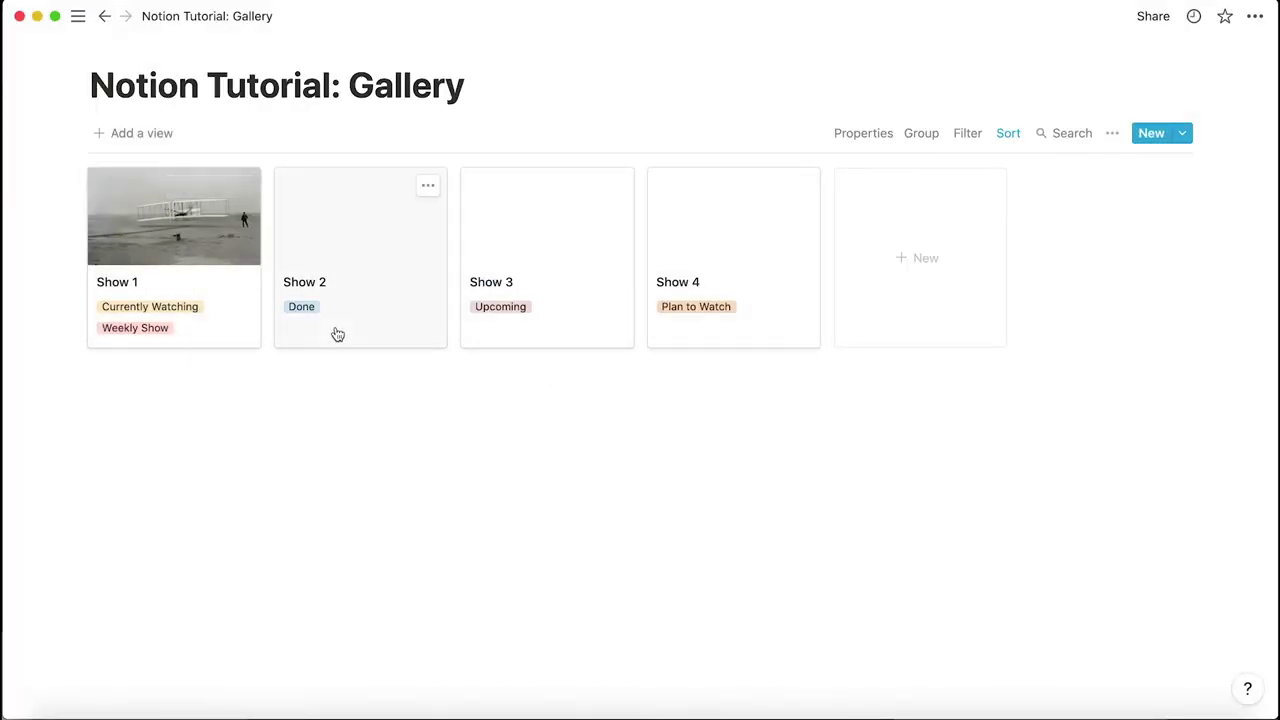
Create a new Gallery view of the database named Currently Watching
left_click(138, 132)
left_click(203, 472)
mouse_move(208, 476)
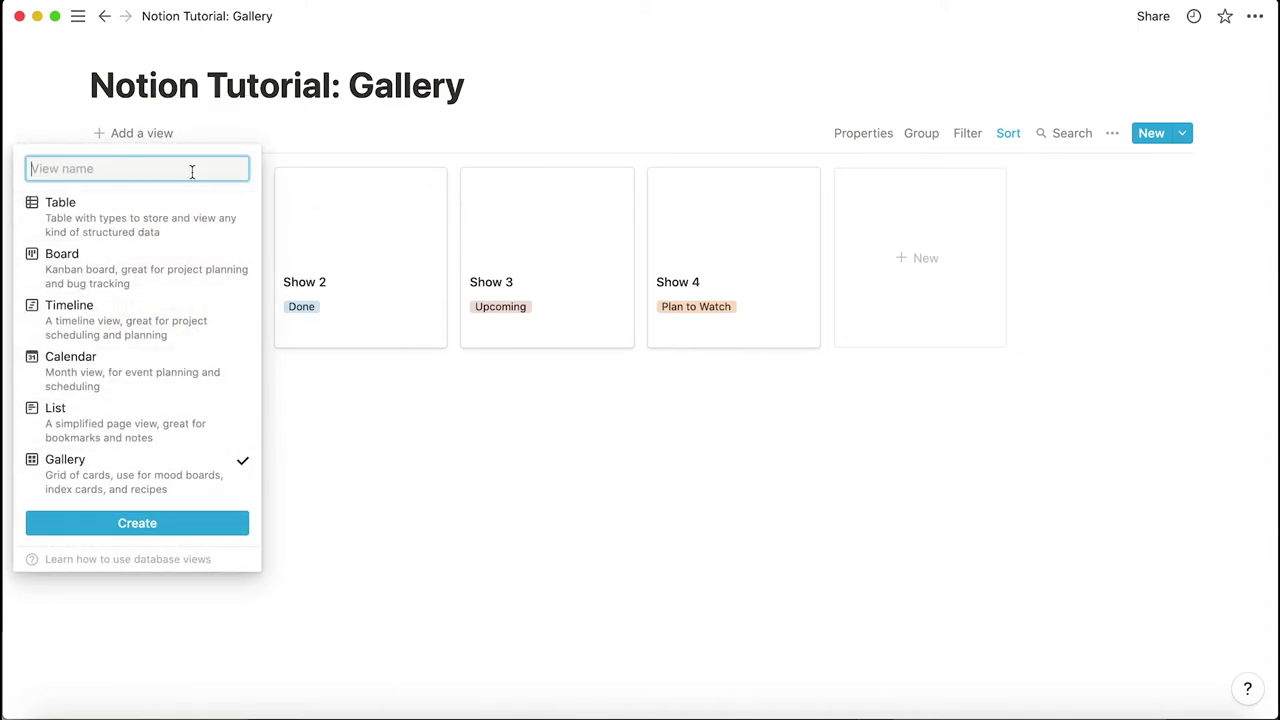
type("Currently Watching")
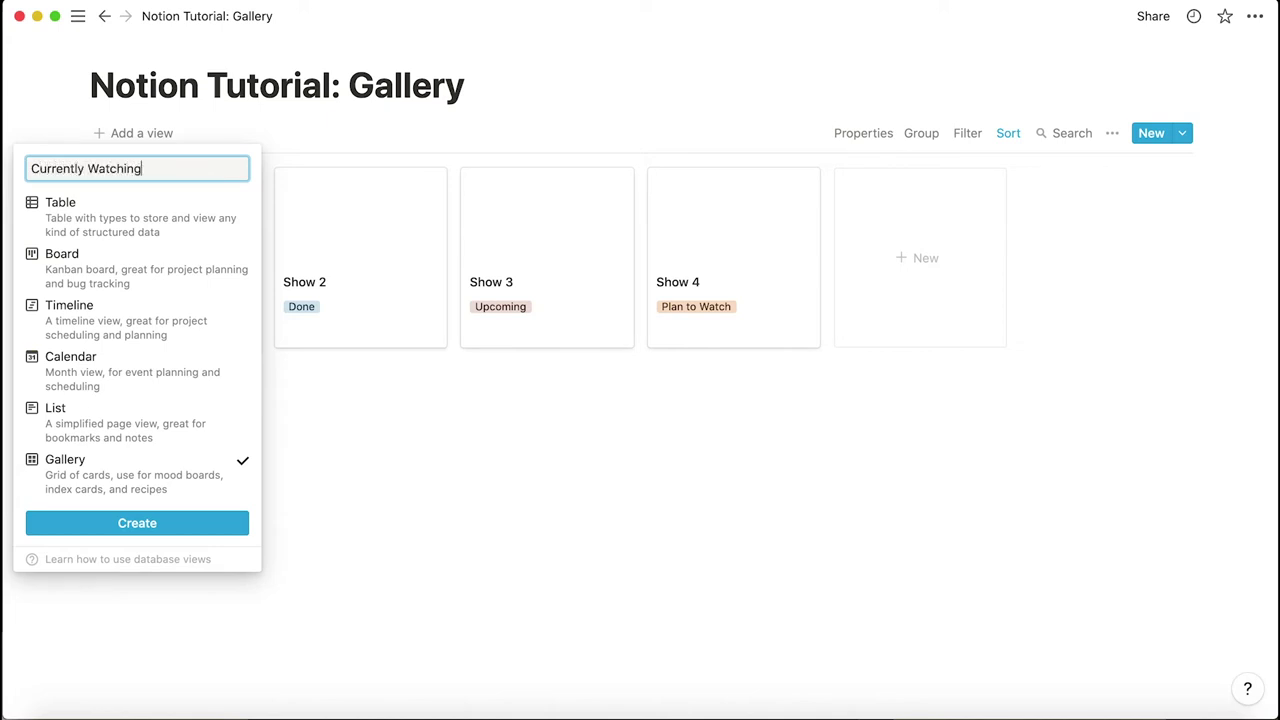
left_click(168, 525)
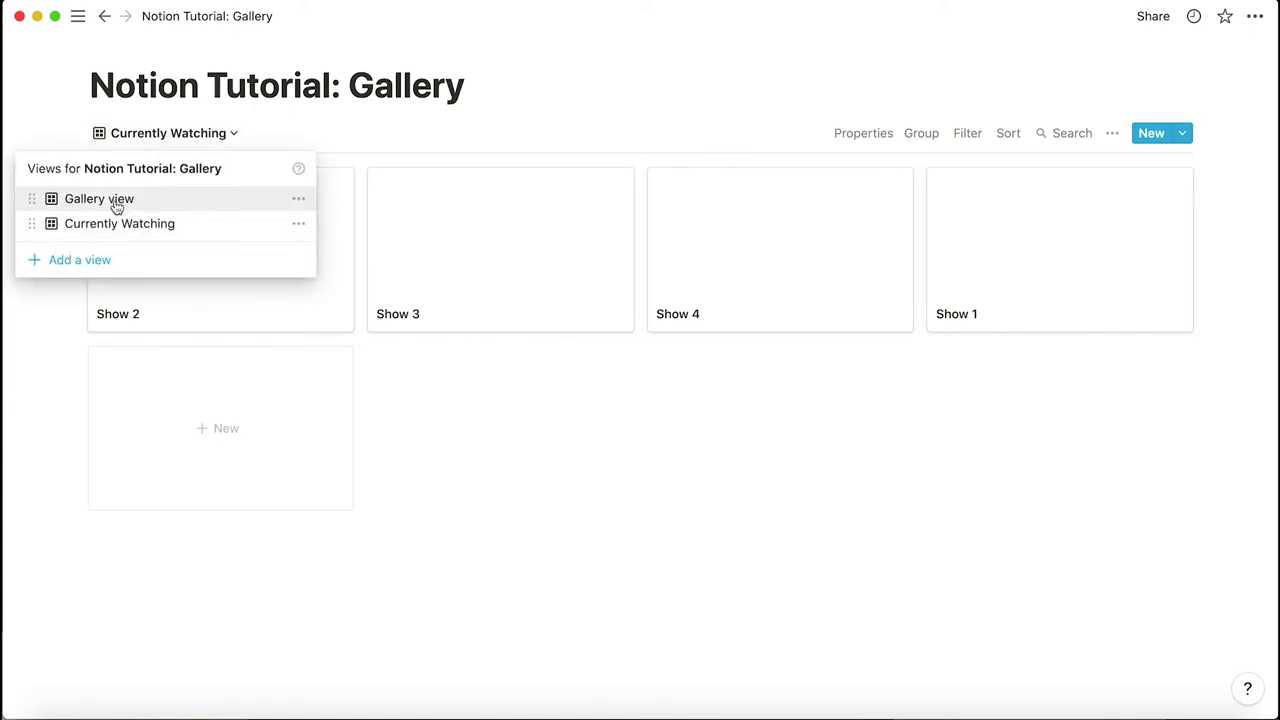
Rename the original Gallery view to All
left_click(300, 203)
type("All")
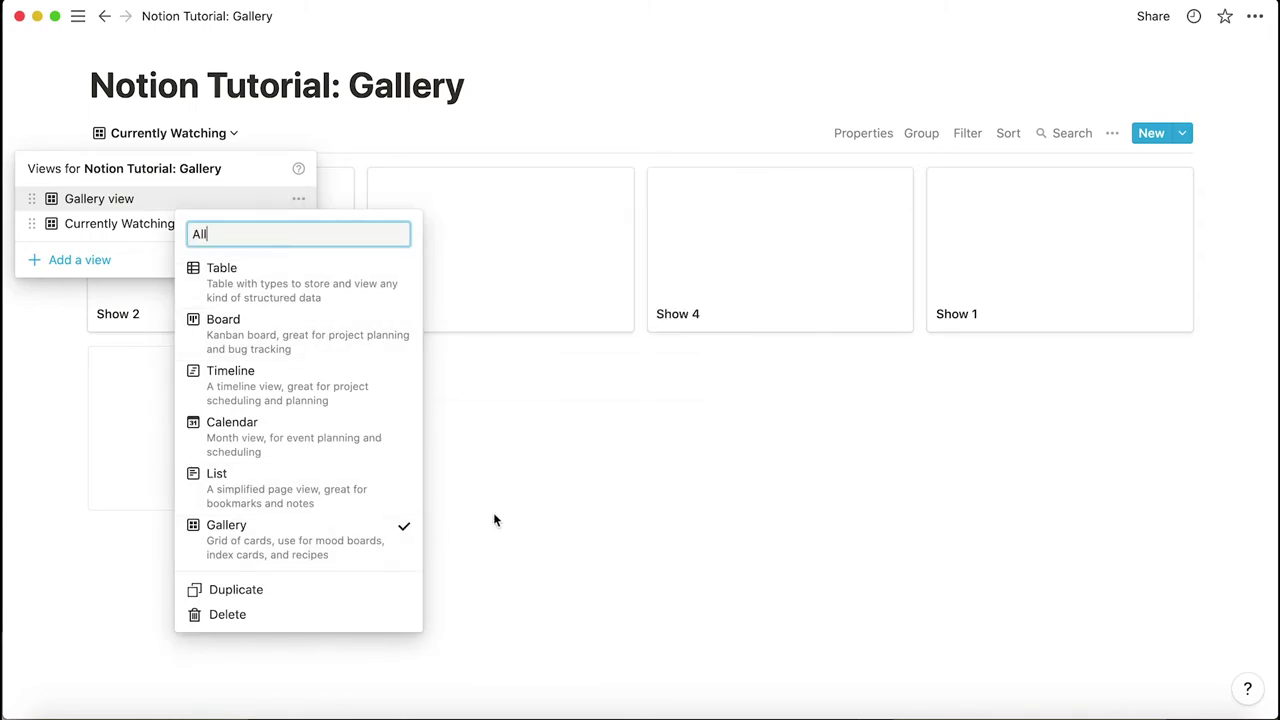
left_click(564, 484)
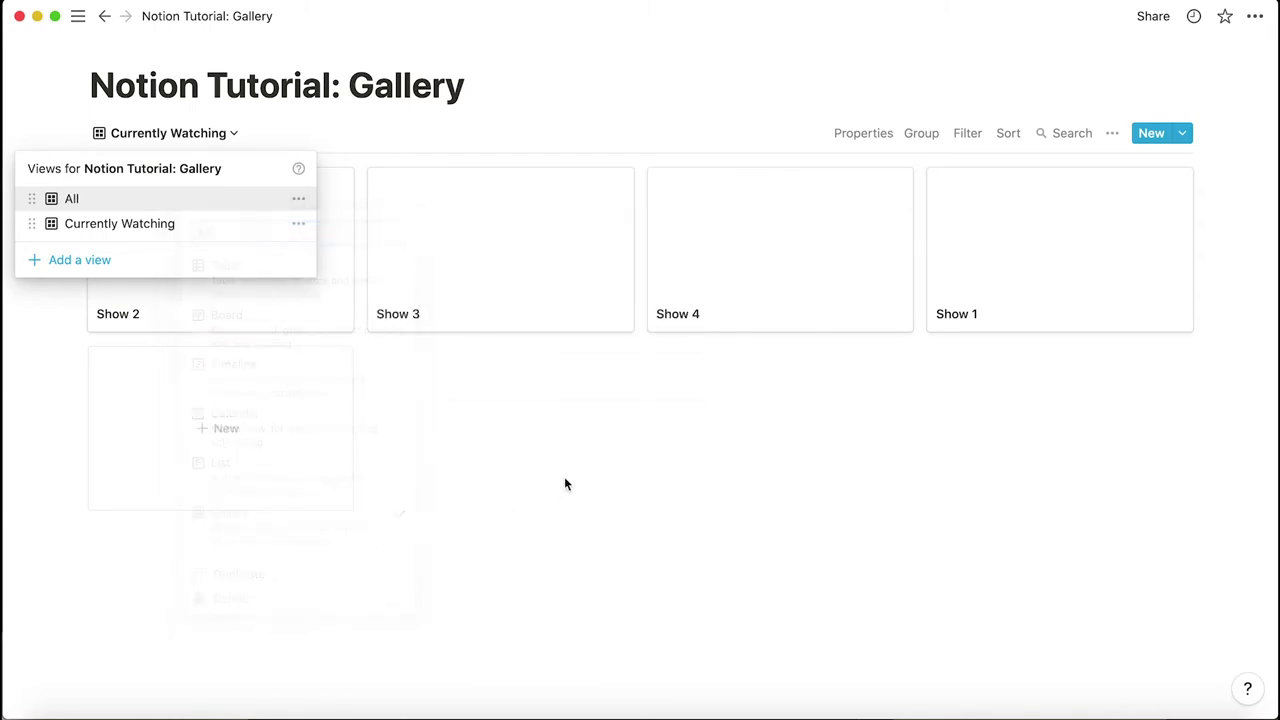
Look at the All view and return to the Currently Watching view
left_click(66, 198)
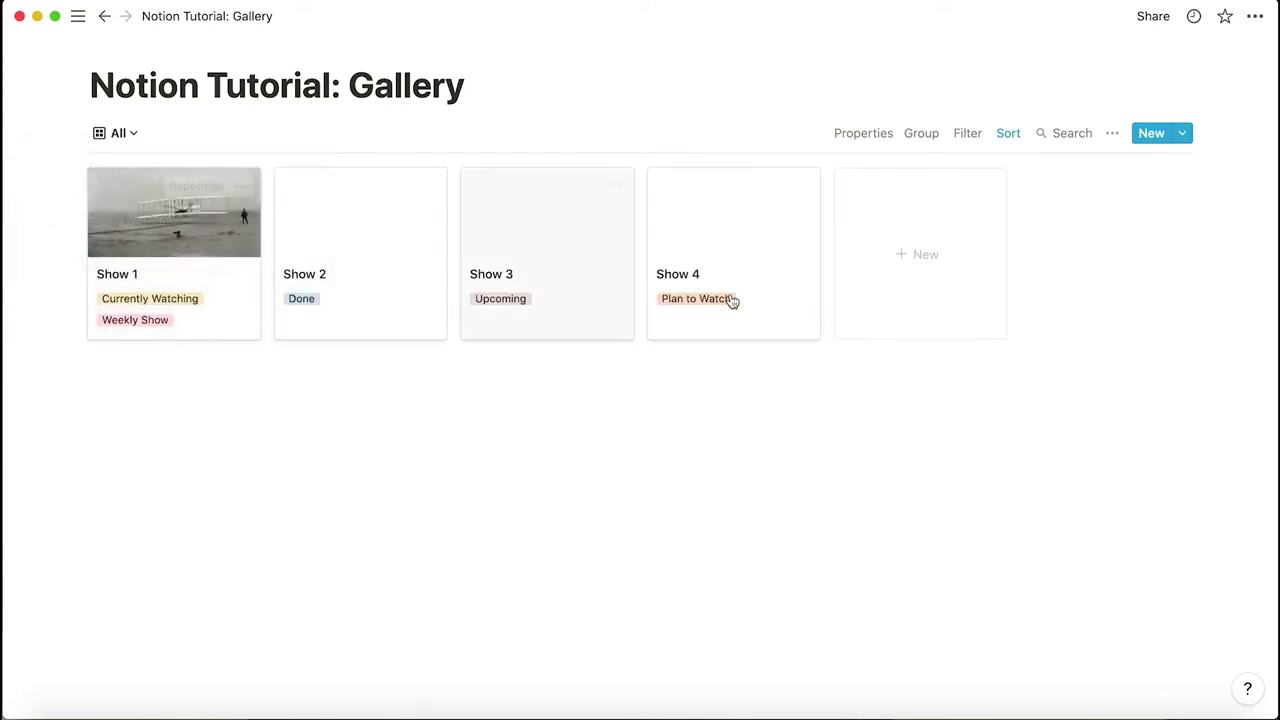
left_click(118, 133)
left_click(143, 226)
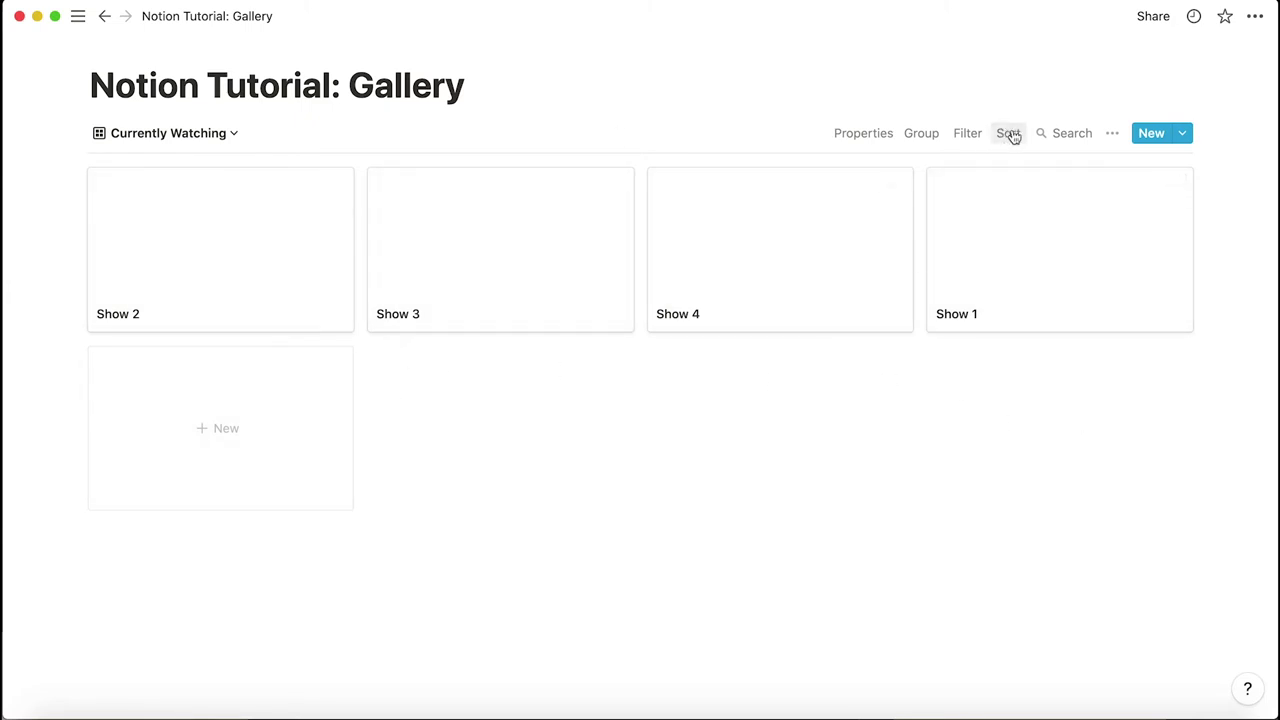
Filter the Currently Watching view to shows whose Status is Currently Watching
left_click(958, 136)
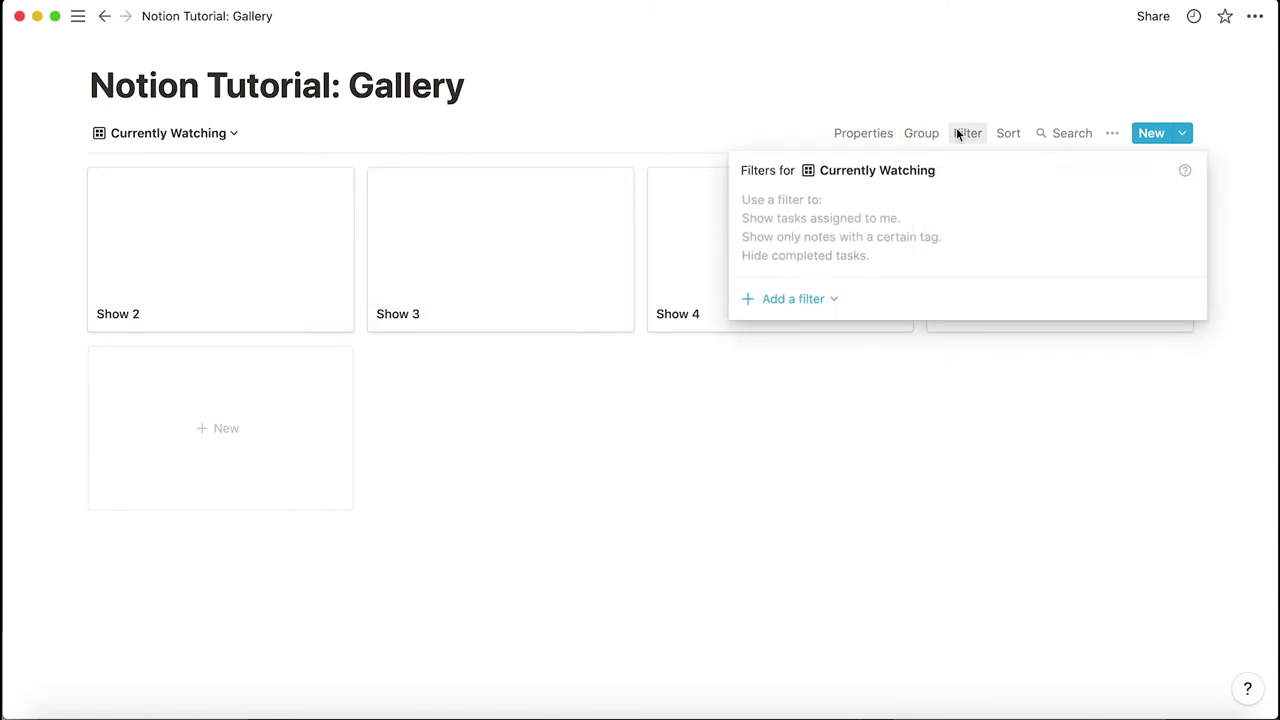
left_click(806, 298)
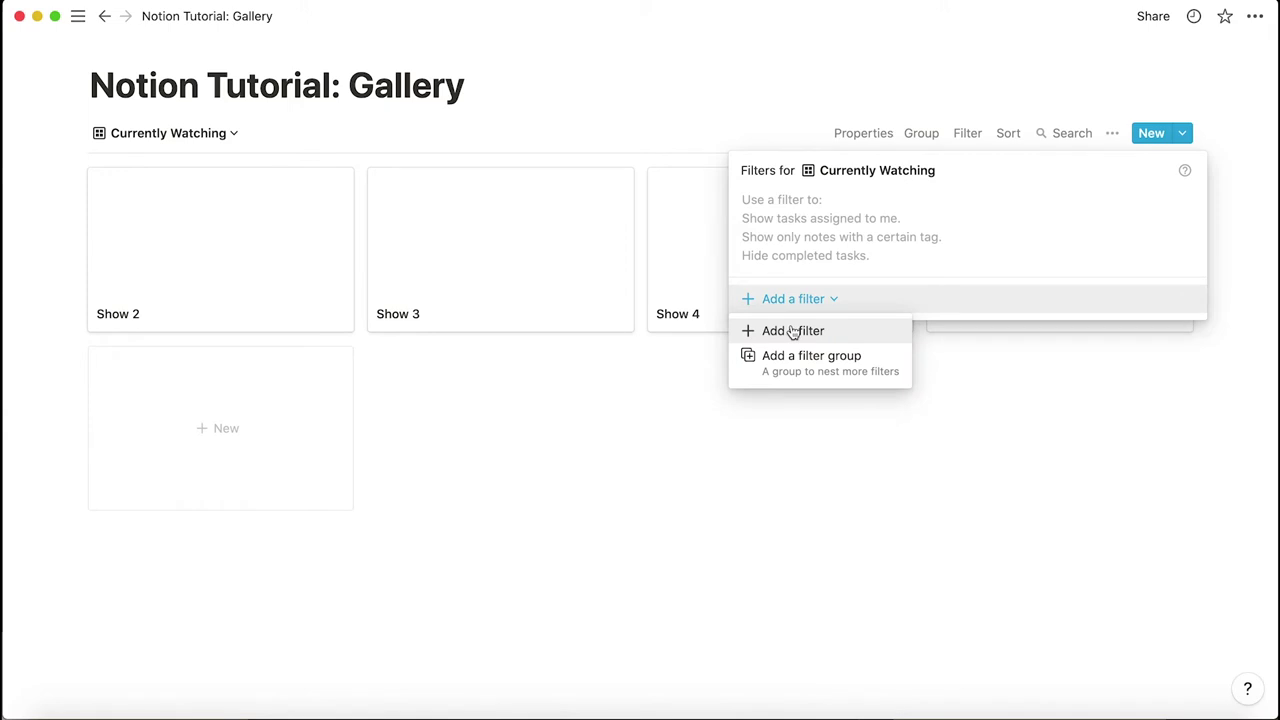
left_click(793, 332)
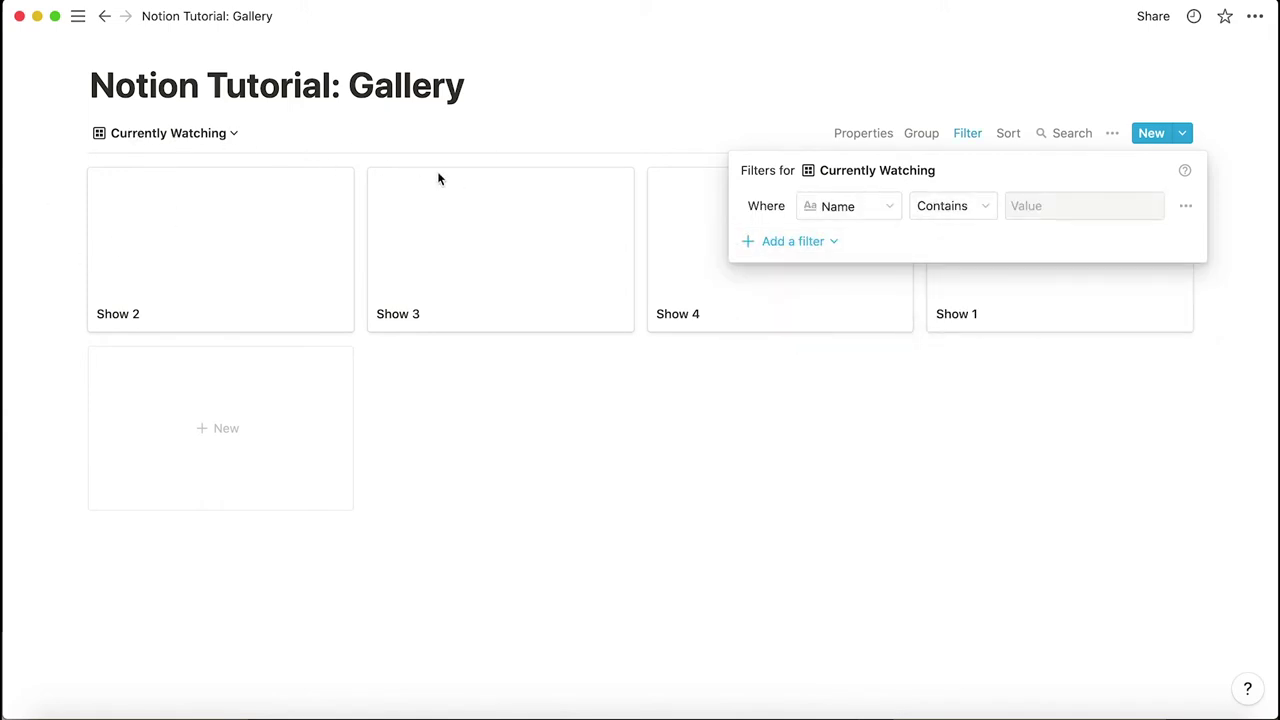
left_click(872, 206)
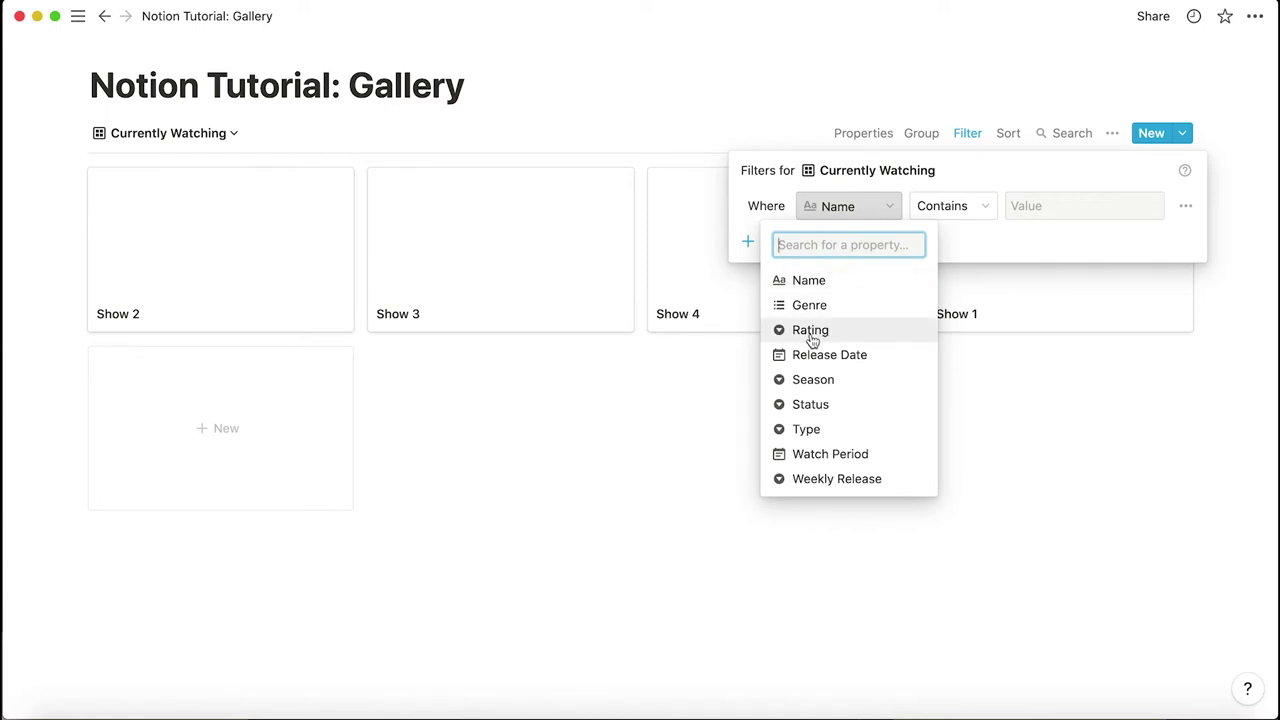
left_click(822, 405)
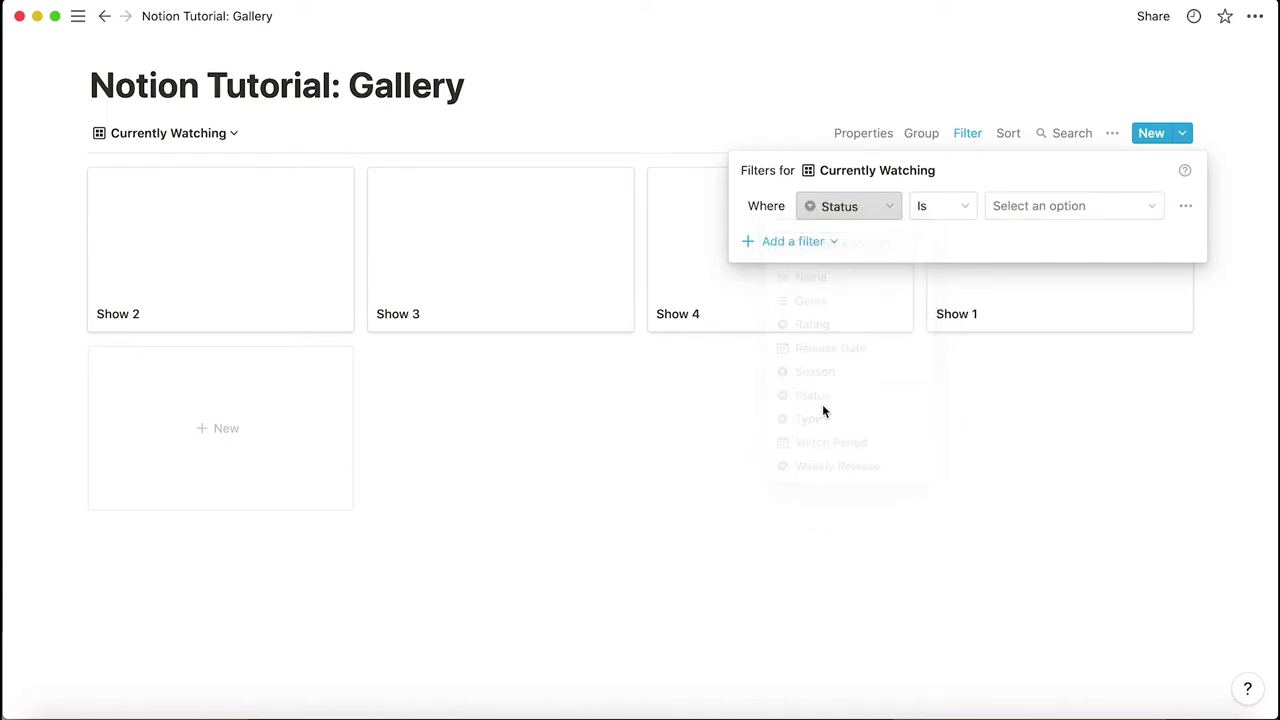
left_click(1028, 206)
left_click(1048, 305)
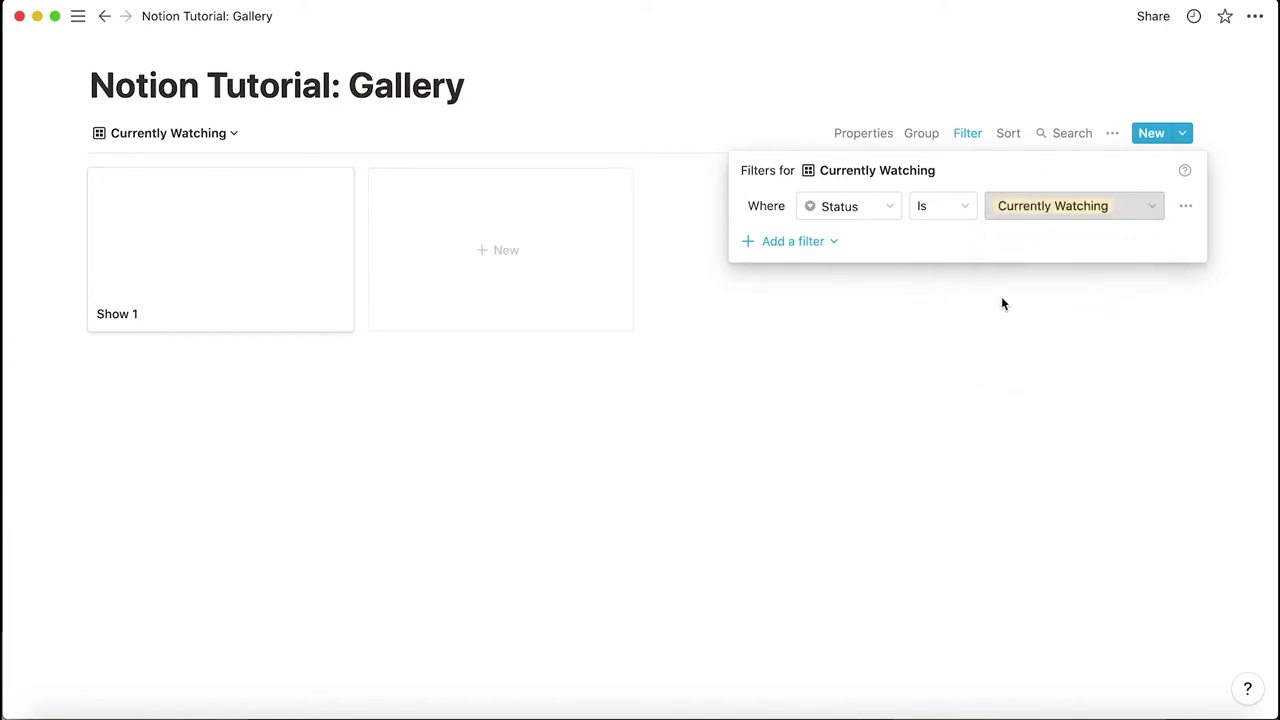
left_click(398, 133)
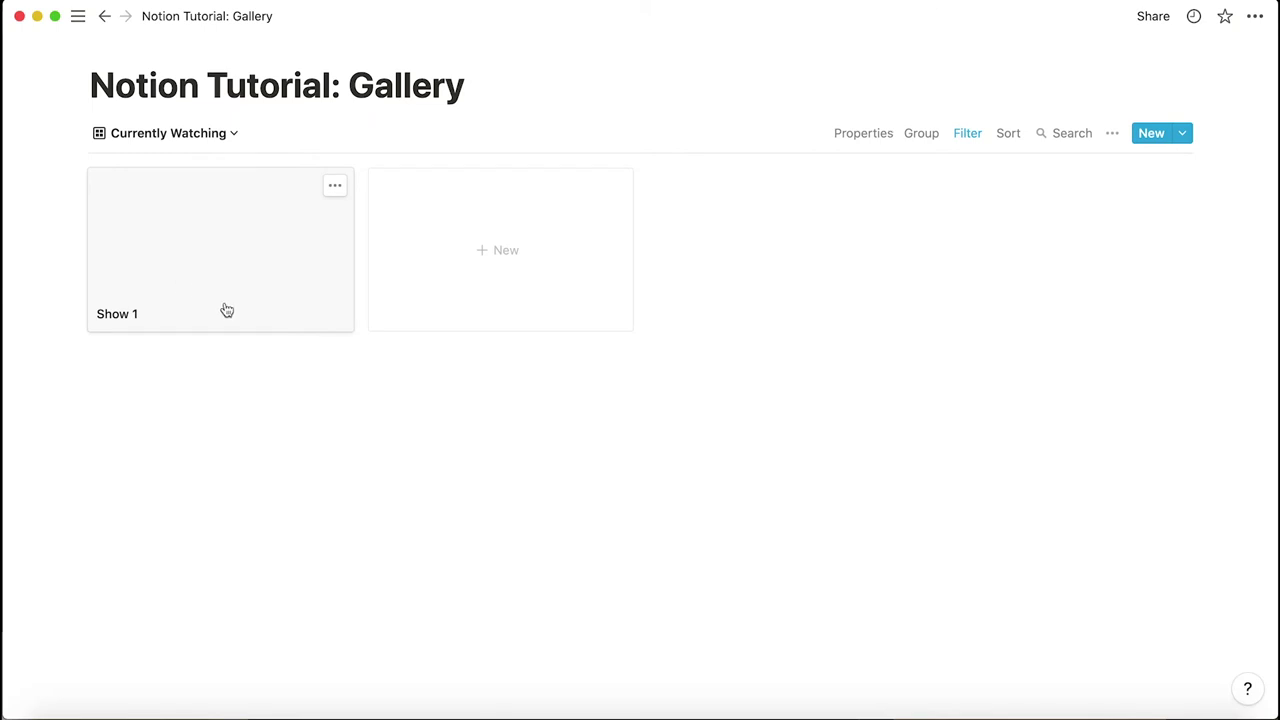
Compare the filtered view with the All view, ending on Currently Watching
left_click(221, 137)
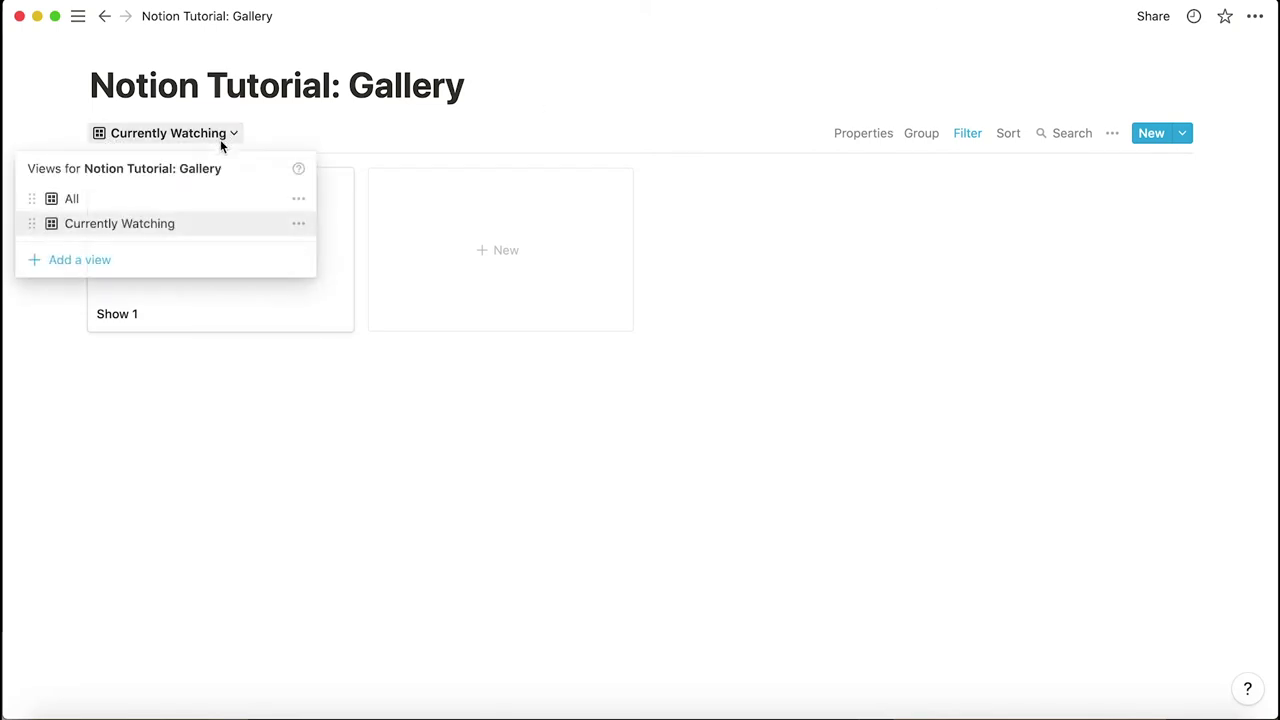
left_click(180, 199)
left_click(118, 133)
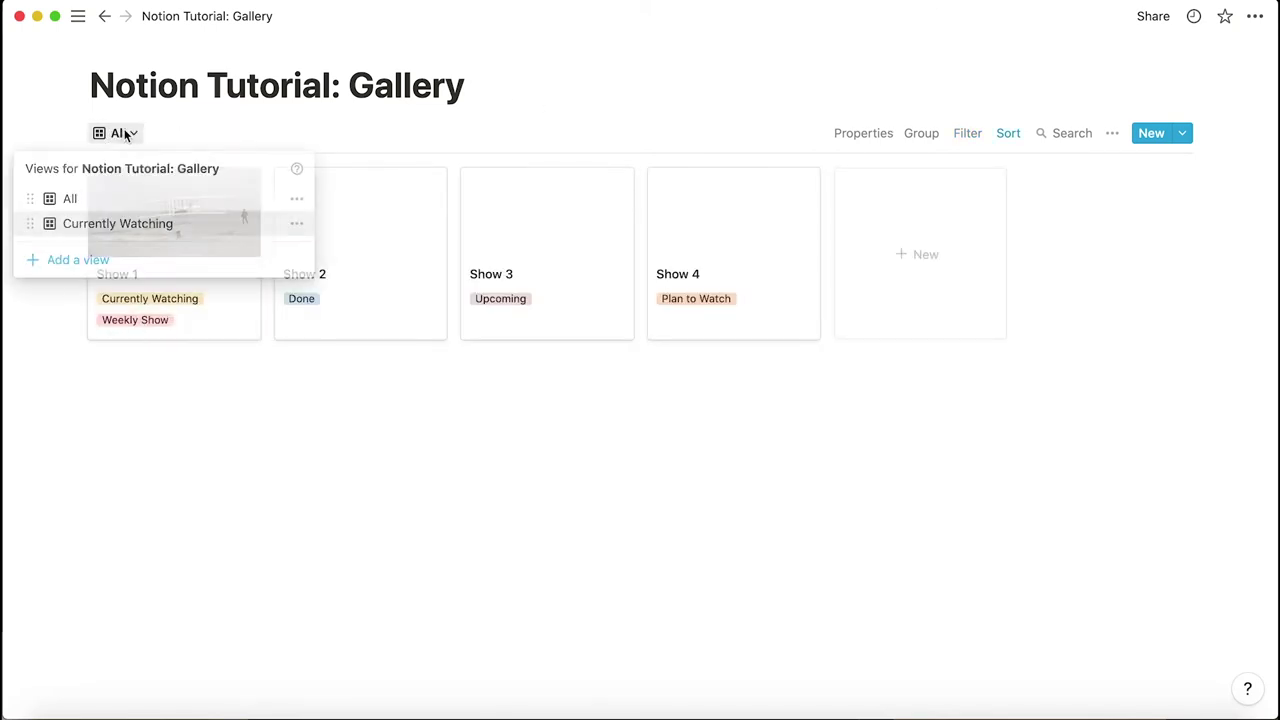
left_click(151, 222)
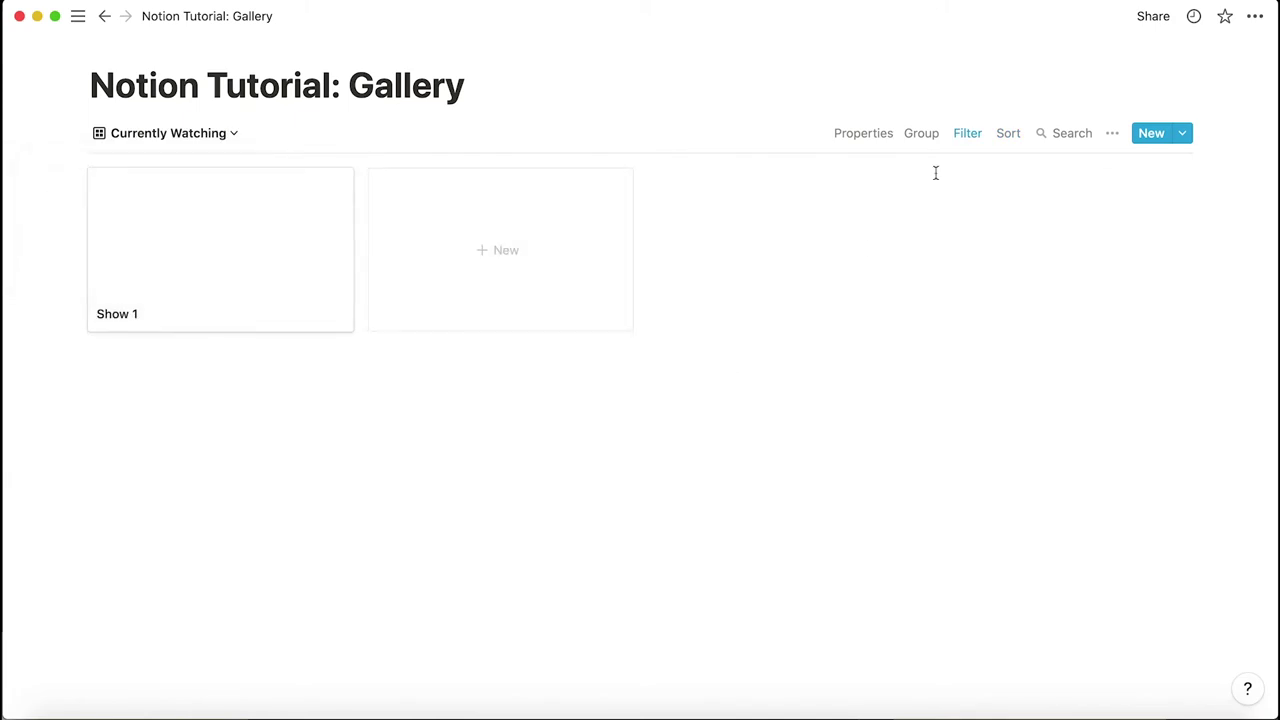
Set the Currently Watching view's card preview to Page cover and its card size to Small
left_click(856, 134)
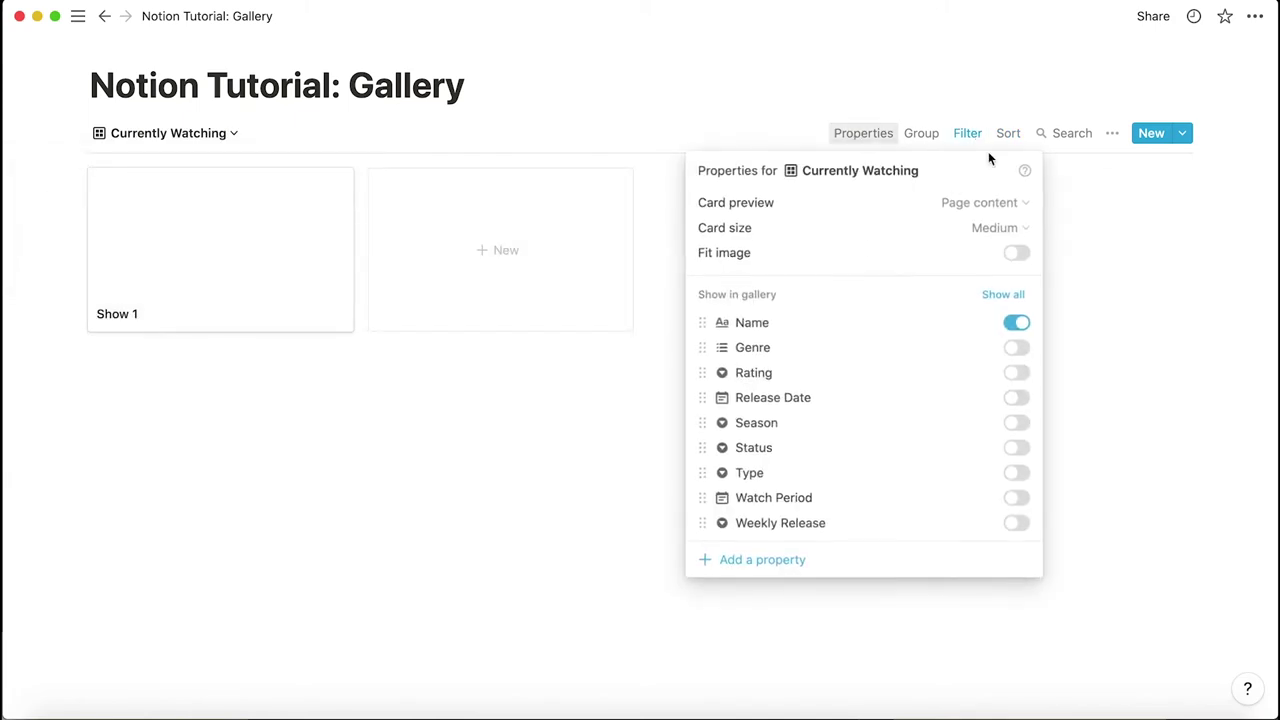
left_click(995, 208)
left_click(957, 259)
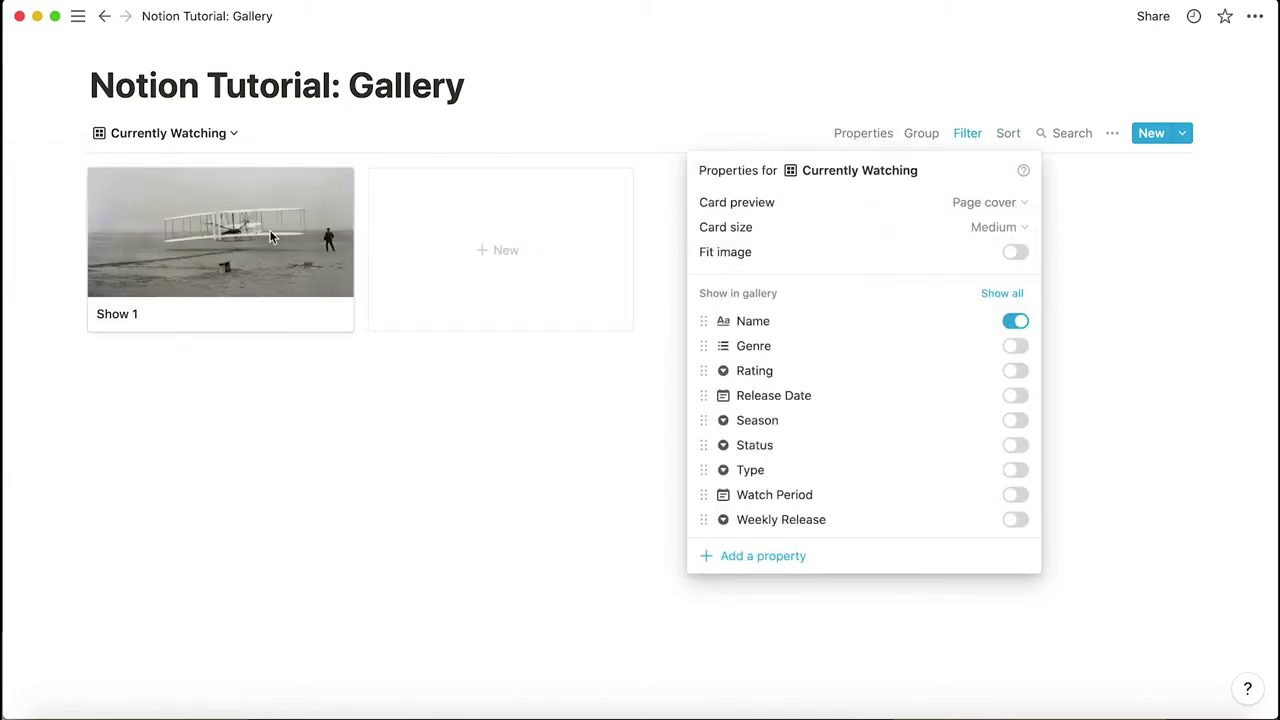
left_click(985, 227)
left_click(948, 259)
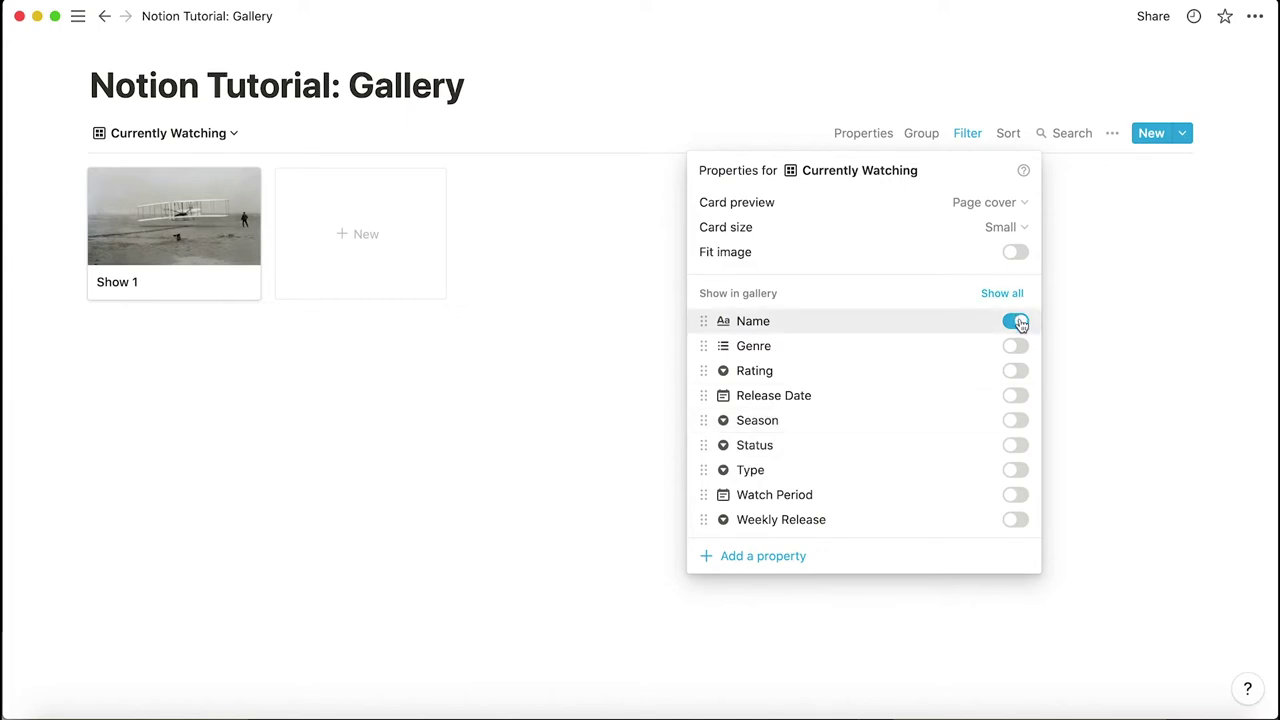
Show the Status, Type, Weekly Release and Genre properties on the Currently Watching cards
left_click(1015, 446)
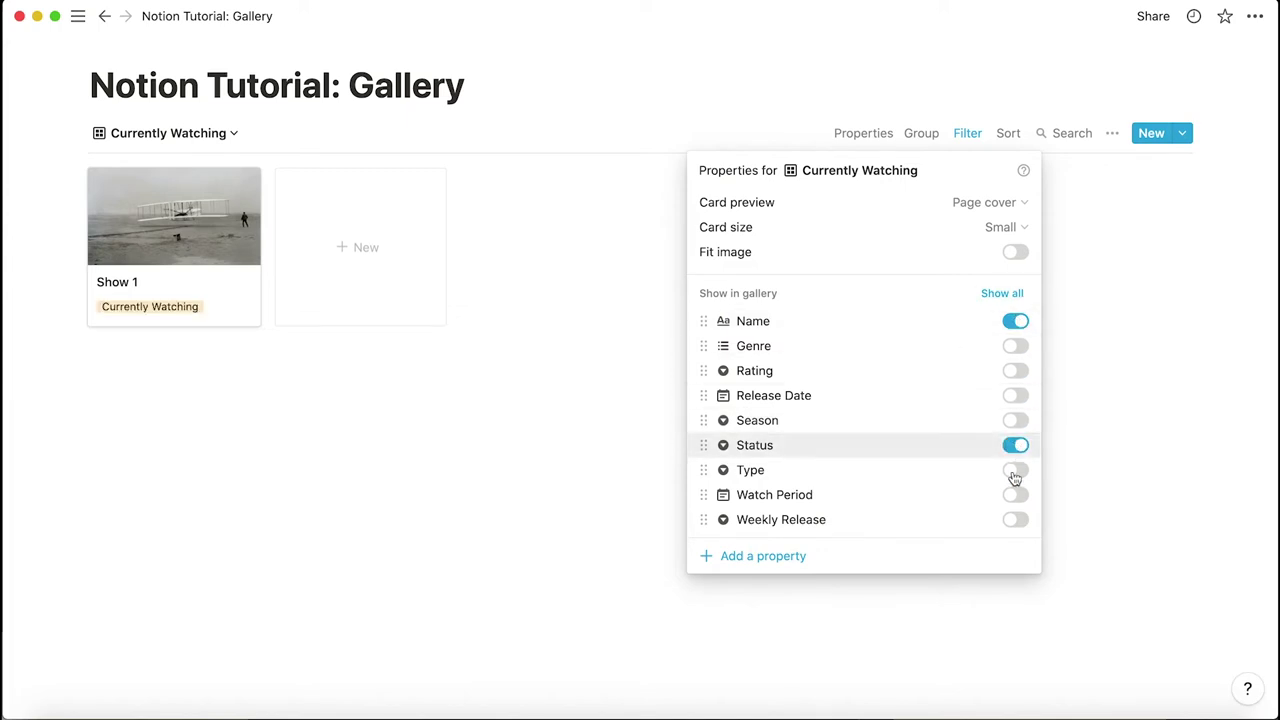
left_click(1015, 478)
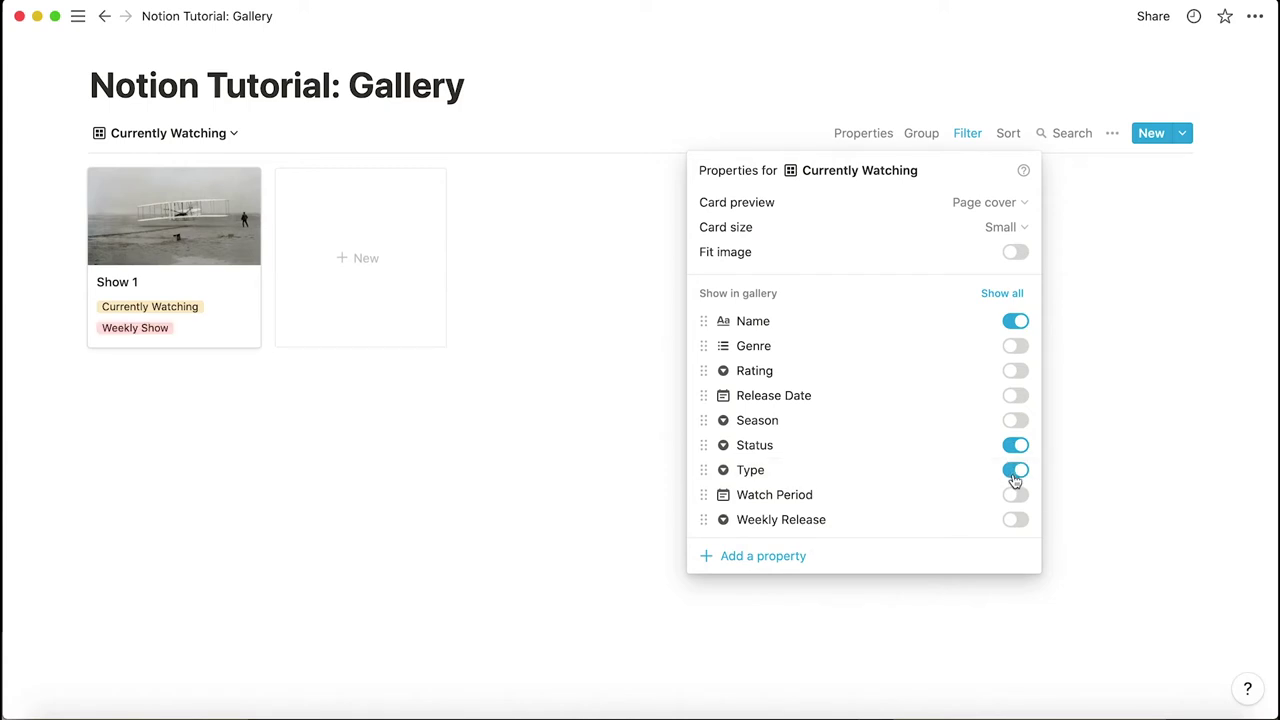
left_click(1015, 520)
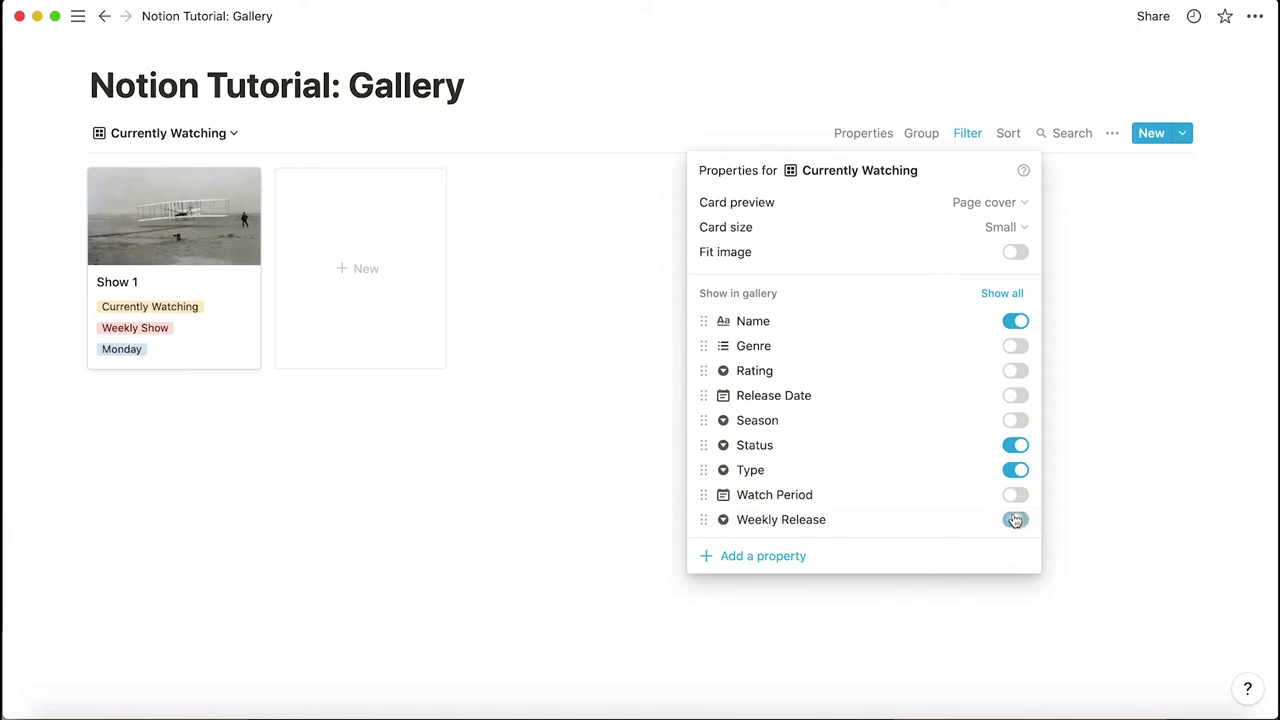
left_click(1017, 346)
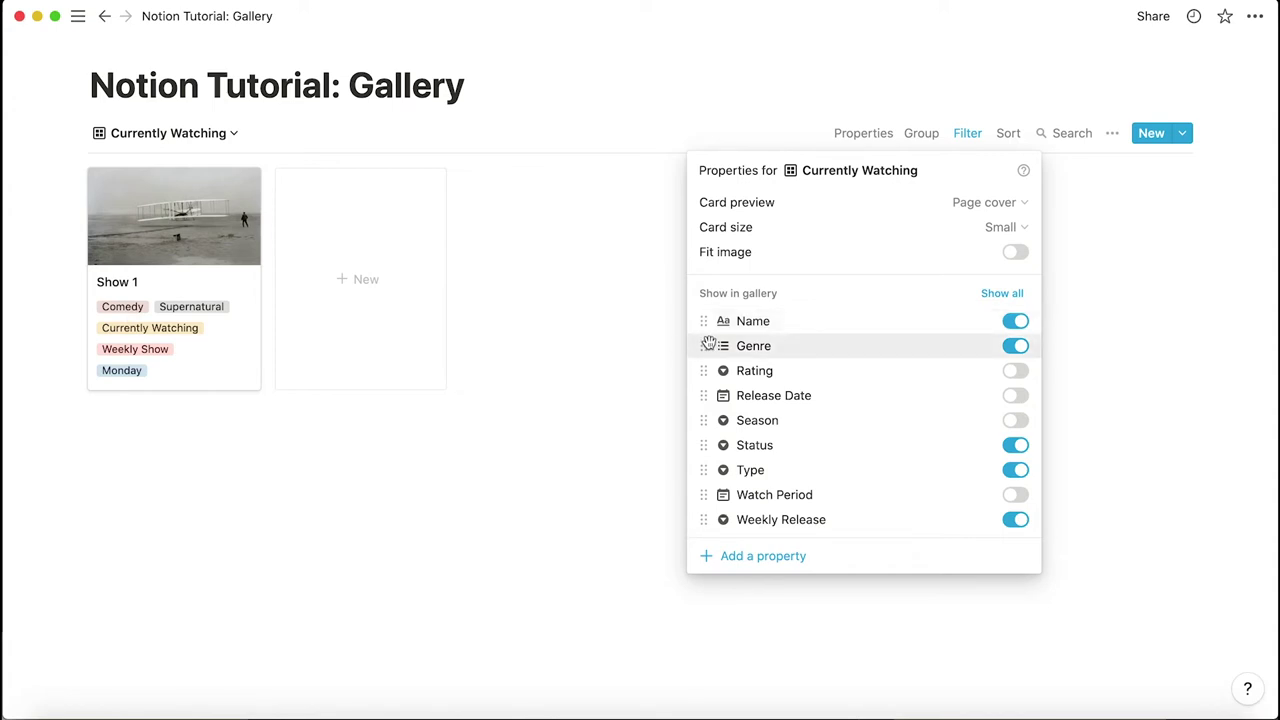
Move the Genre property below Weekly Release in the Currently Watching view's property order
left_click_drag(704, 346, 703, 523)
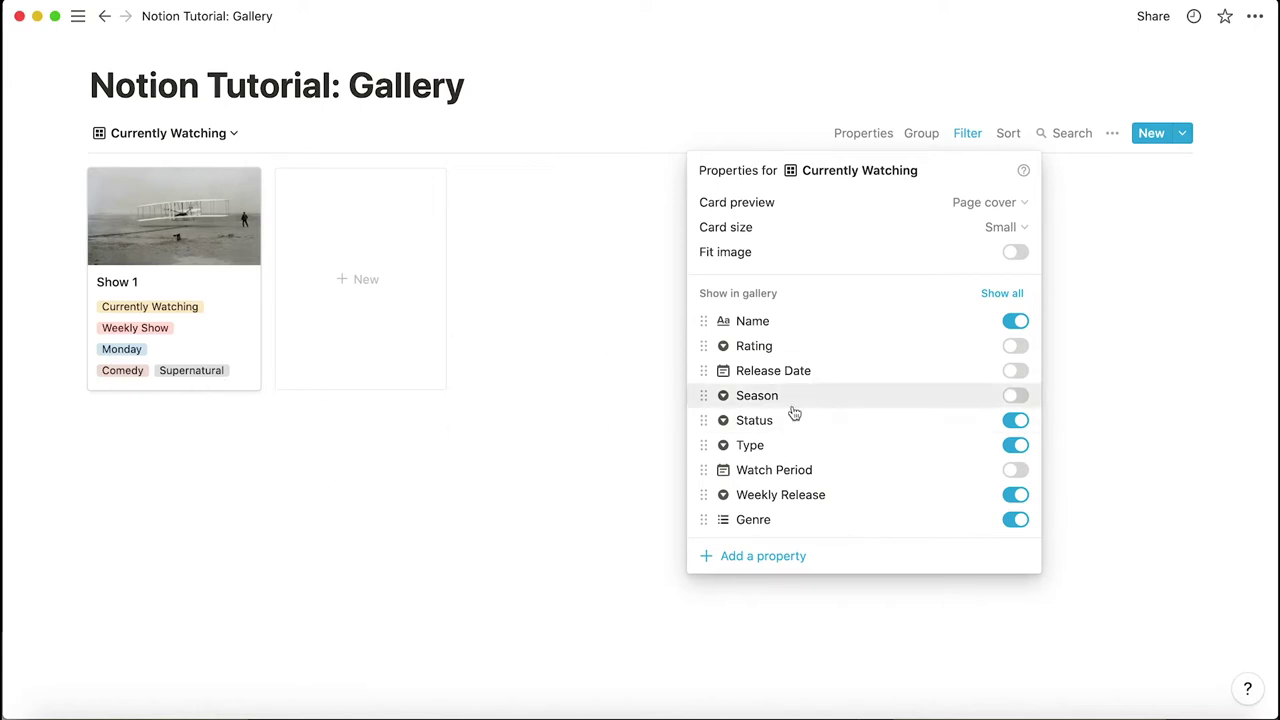
mouse_move(703, 520)
left_mouse_down()
mouse_move(704, 494)
mouse_move(703, 525)
left_mouse_up()
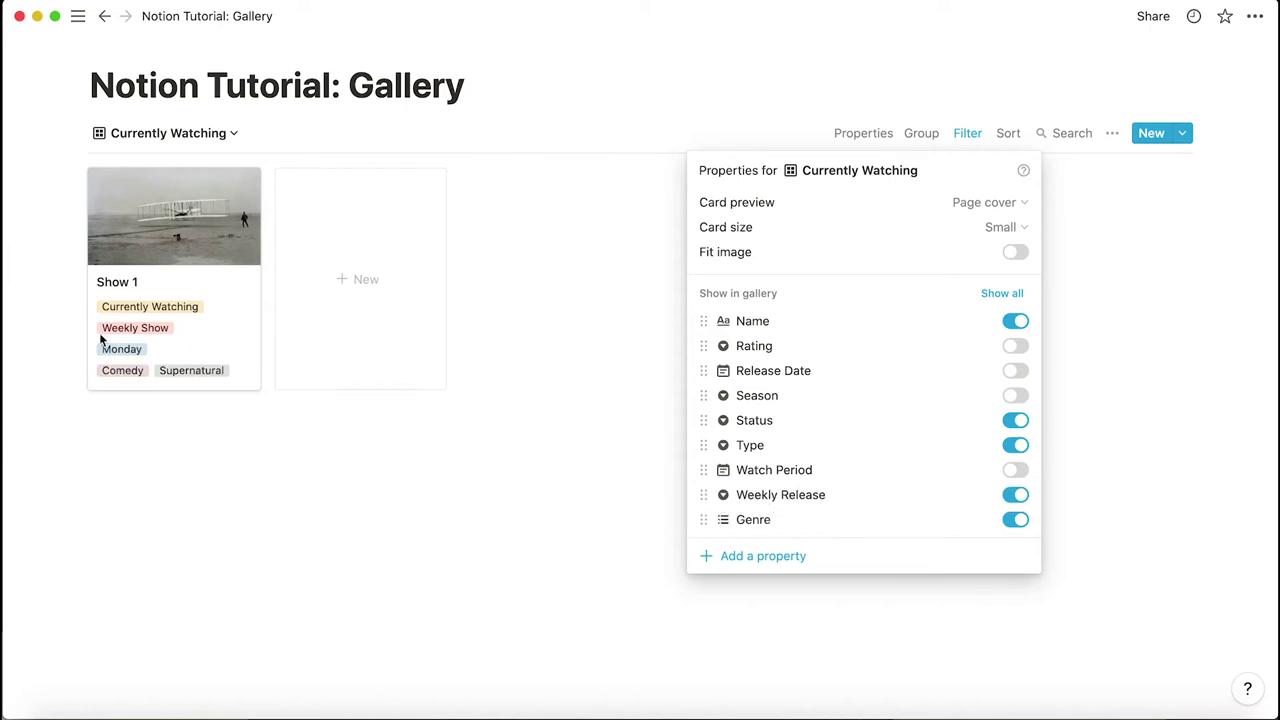
left_click(305, 437)
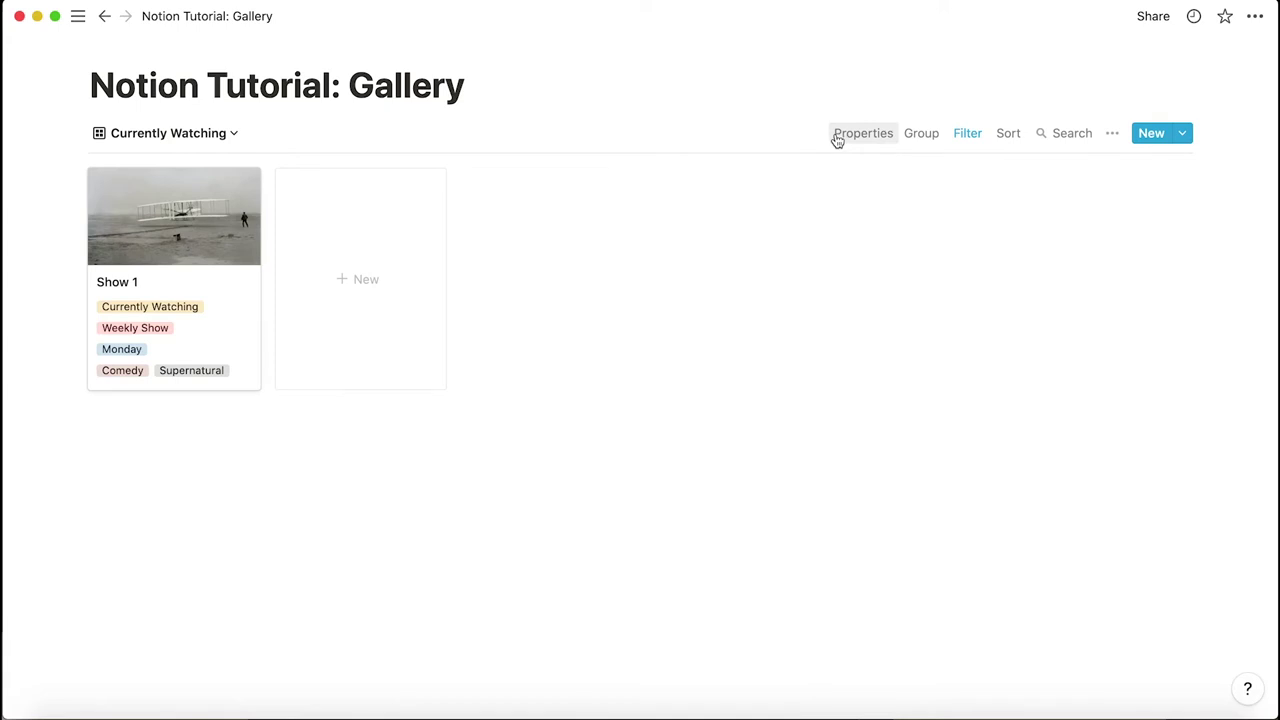
Sort the Currently Watching view by Type ascending and then by Weekly Release ascending
left_click(1008, 133)
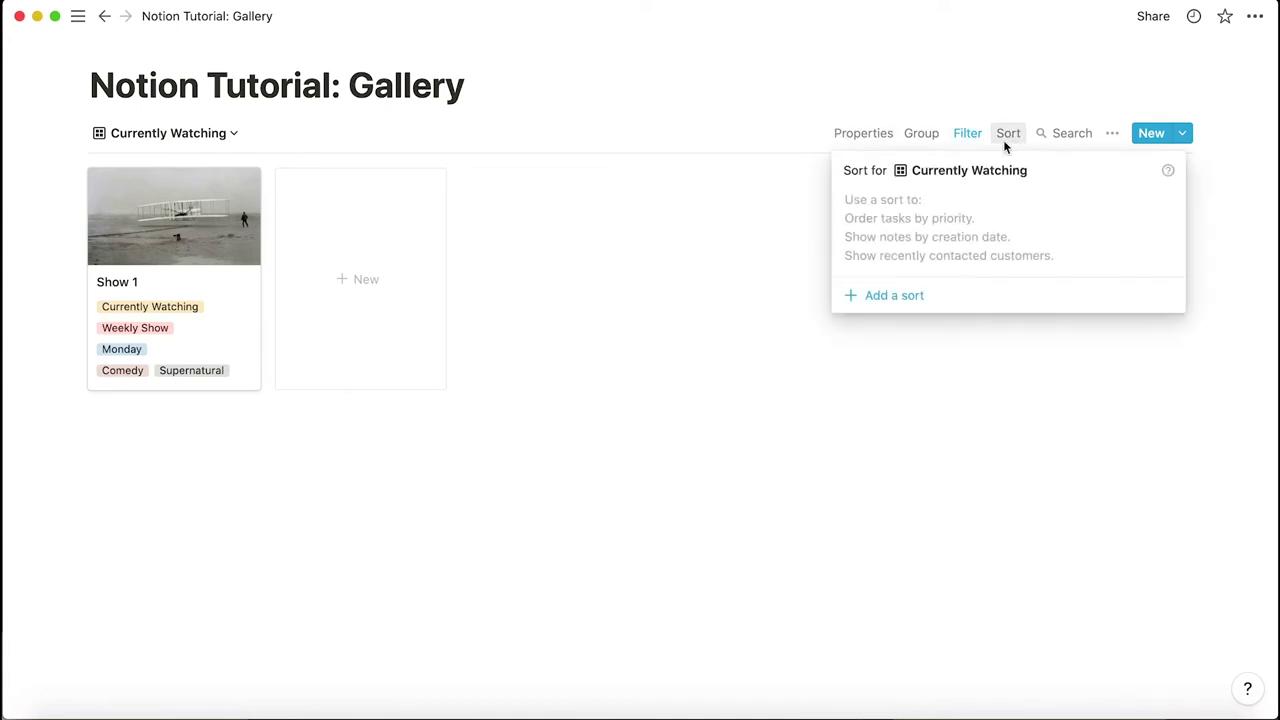
left_click(880, 306)
left_click(906, 209)
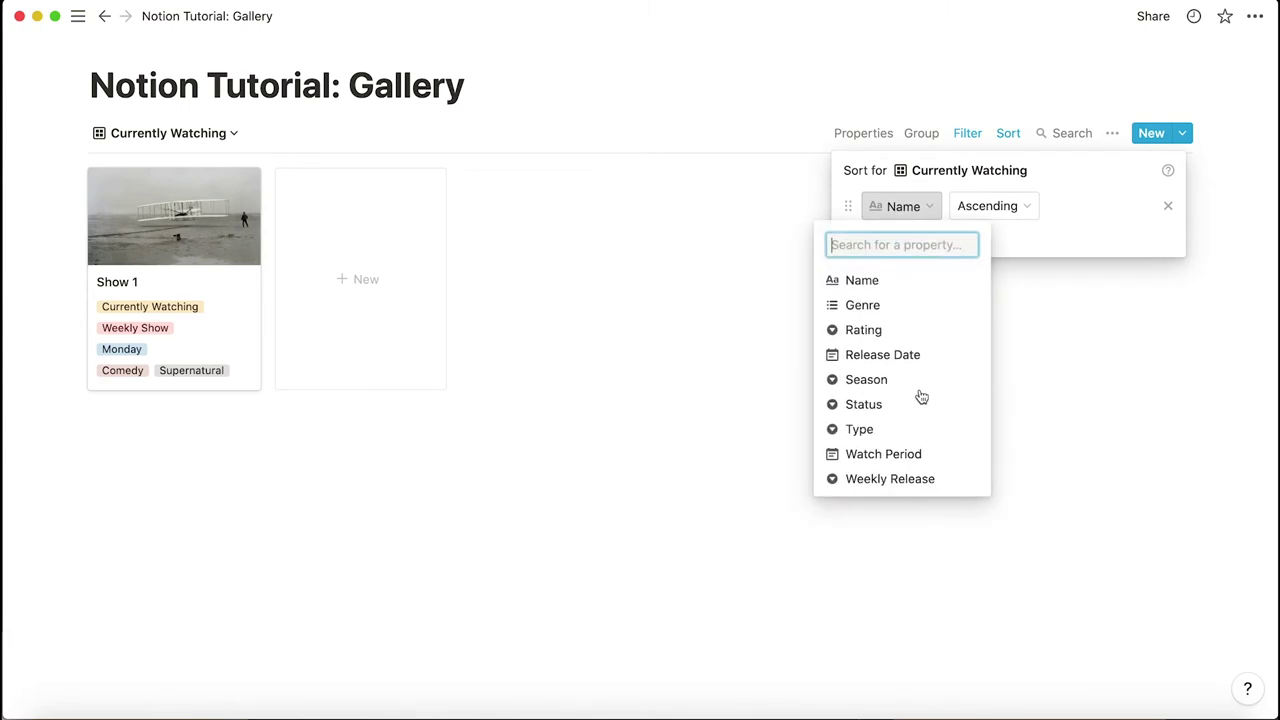
left_click(870, 430)
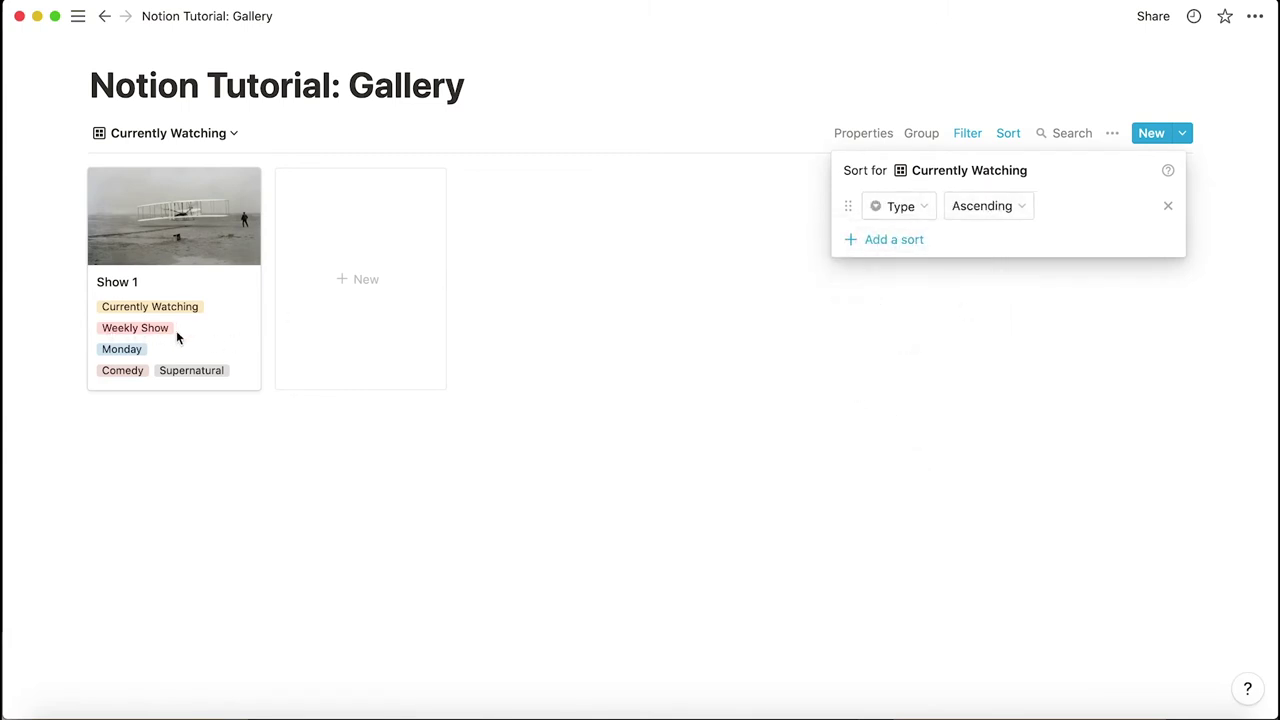
left_click(893, 239)
left_click(899, 242)
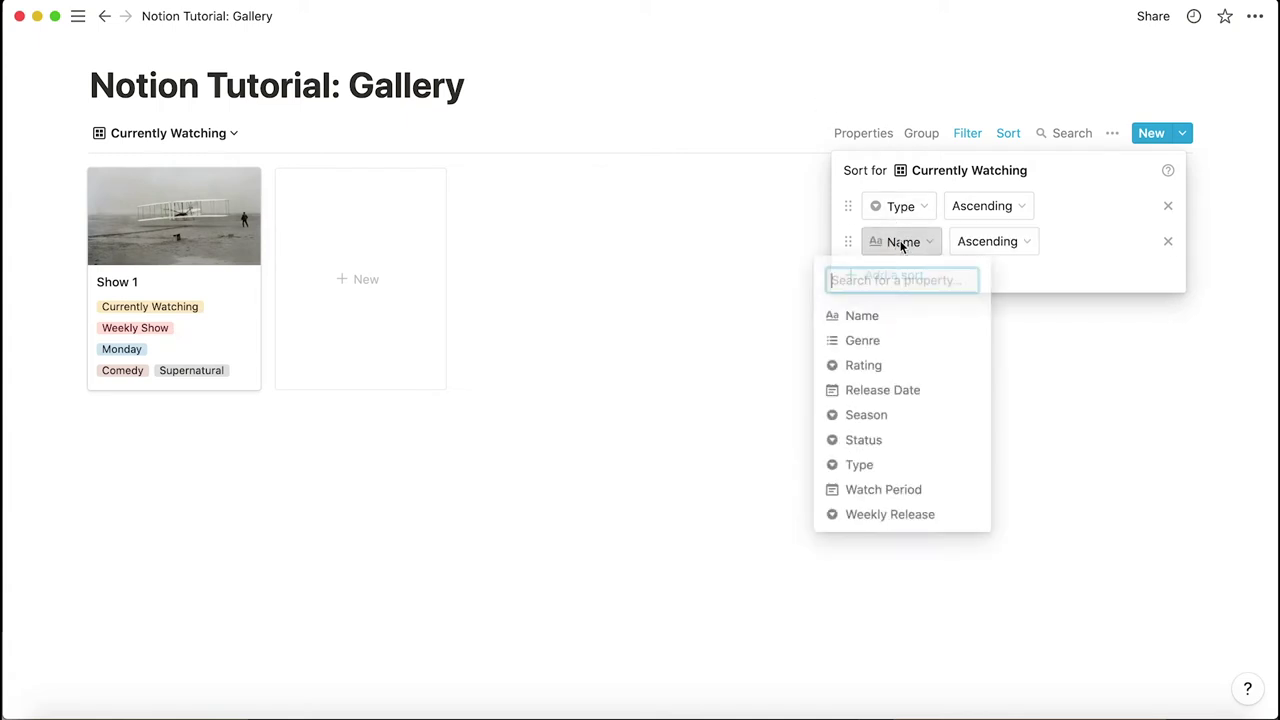
left_click(880, 514)
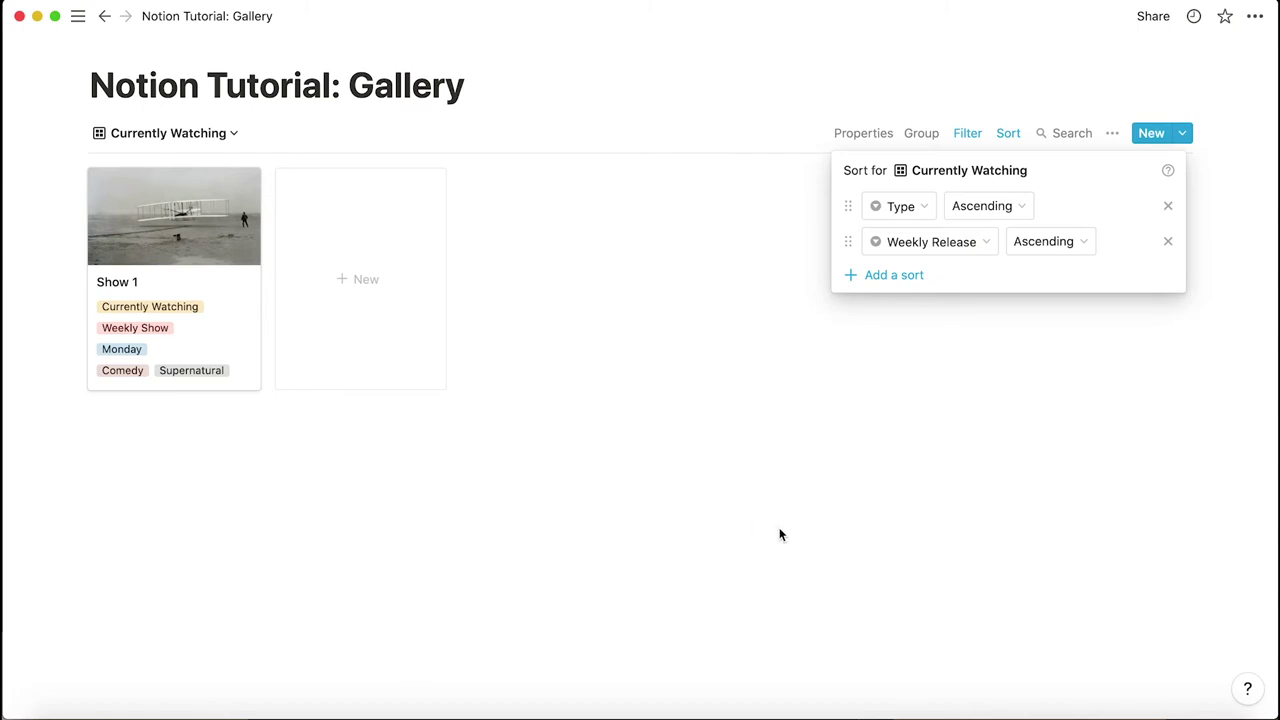
Add a third sort to the Currently Watching view by Name in ascending order
left_click(895, 284)
left_click(920, 285)
left_click(920, 284)
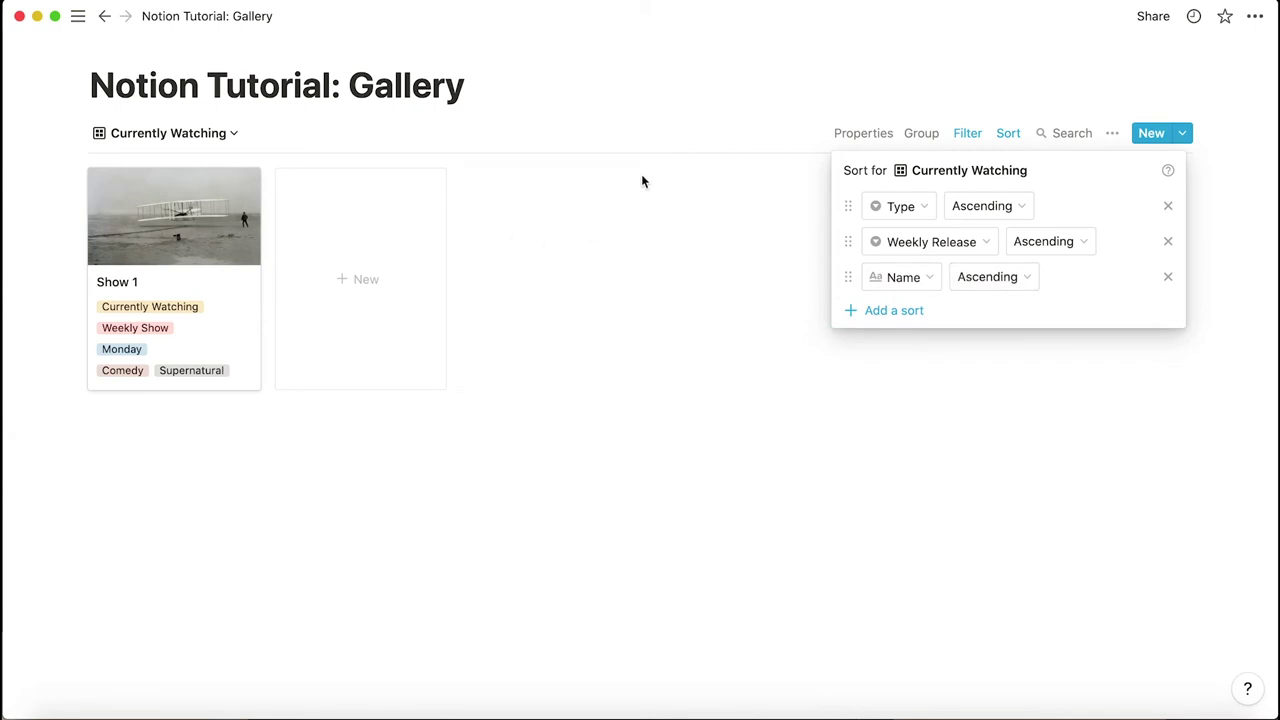
left_click(648, 226)
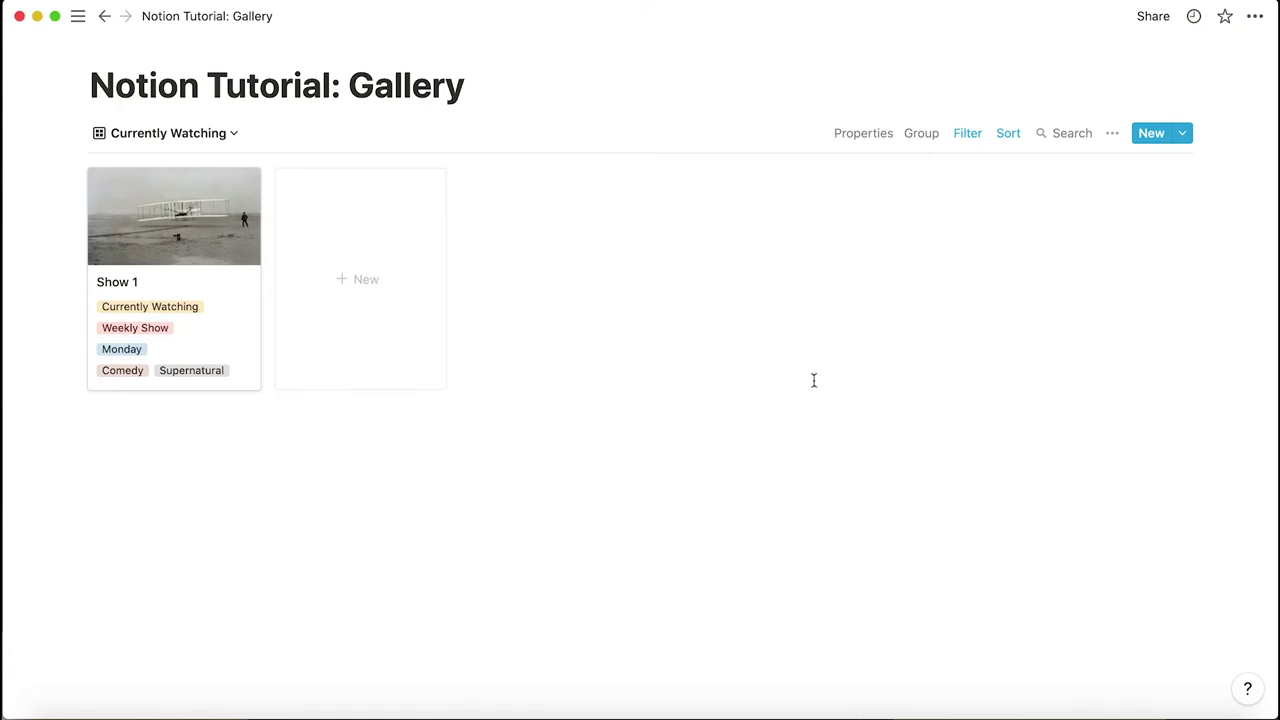
Create a new Gallery view of the database named Done
left_click(197, 134)
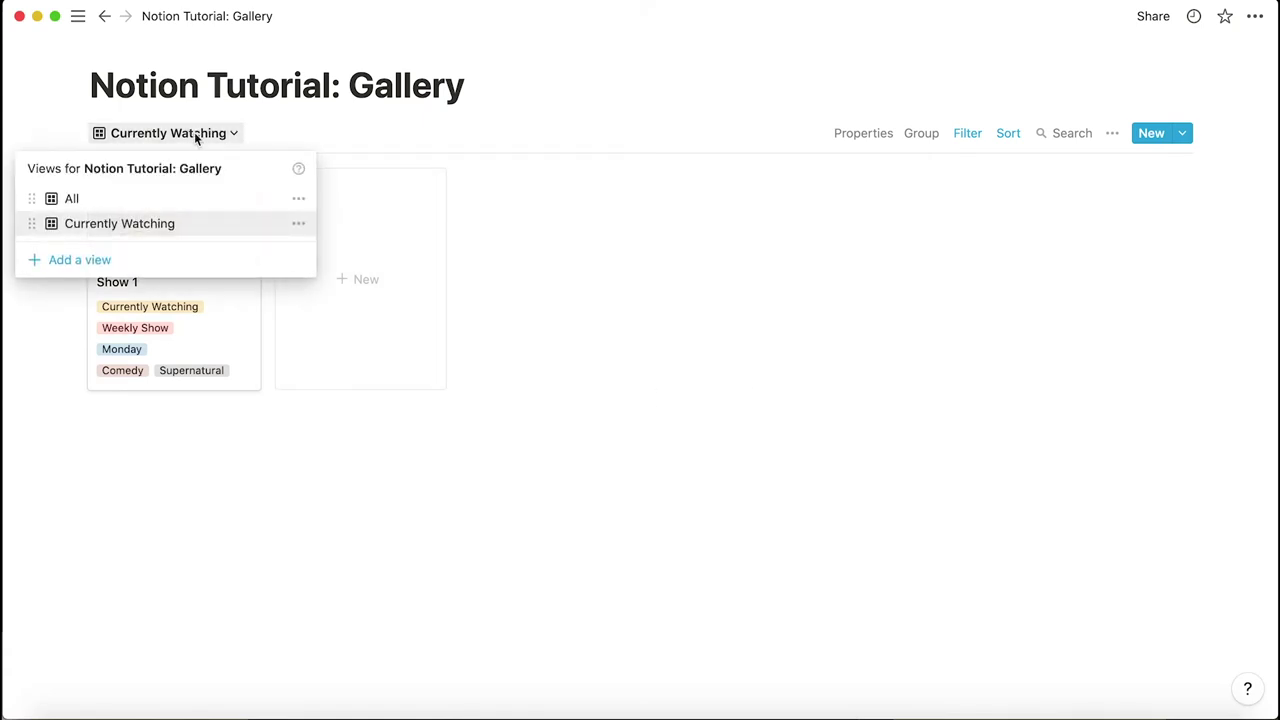
left_click(131, 261)
left_click(476, 368)
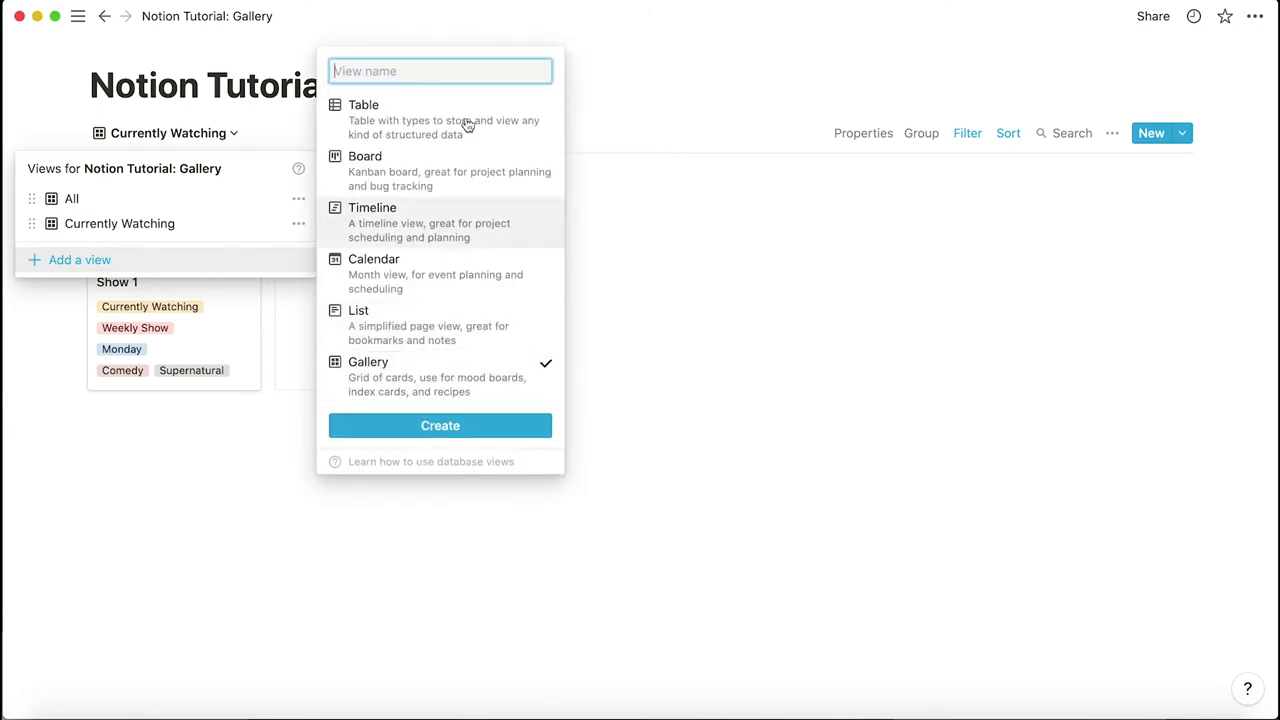
type("Done")
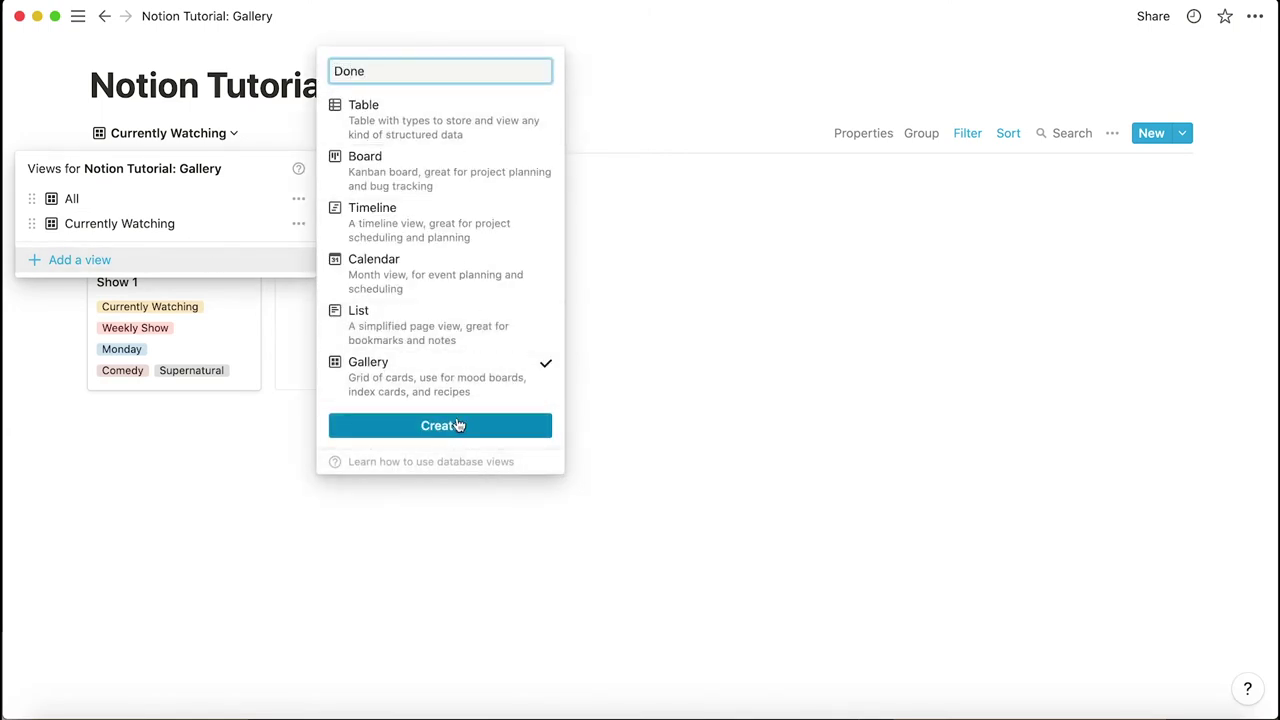
left_click(457, 426)
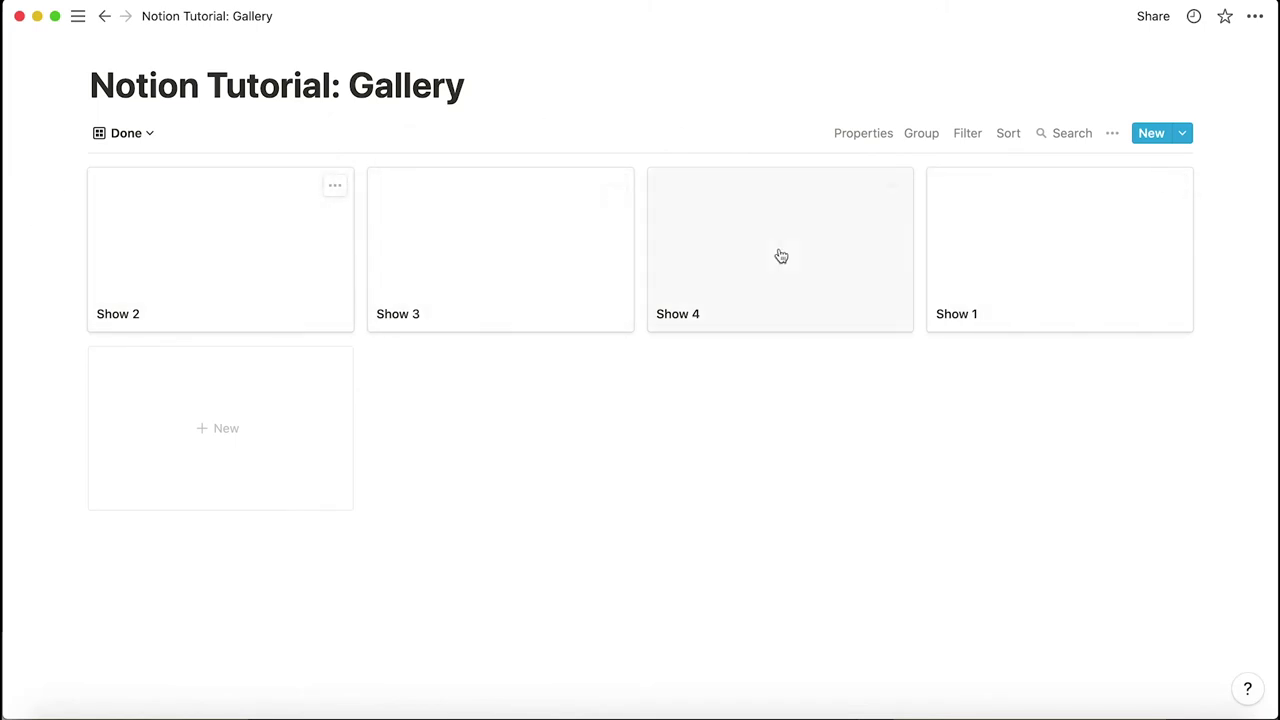
Filter the Done view to show only pages whose Status is Done
left_click(967, 134)
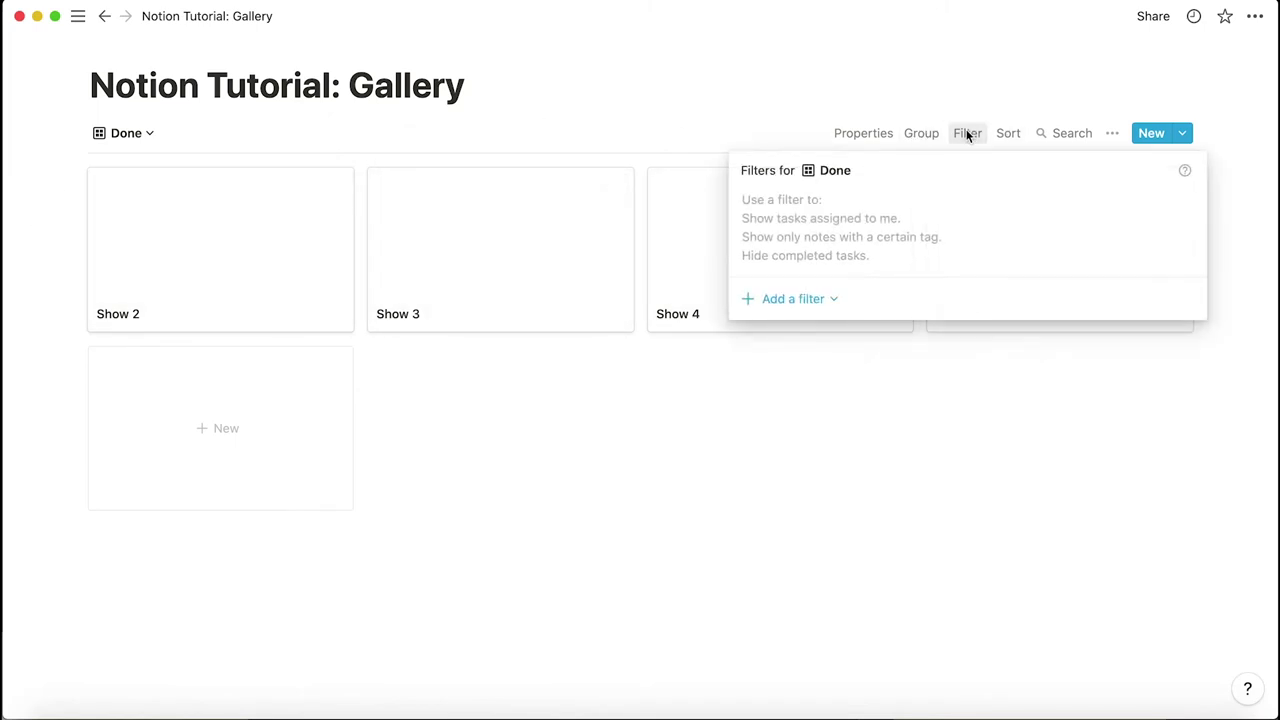
left_click(808, 294)
left_click(814, 331)
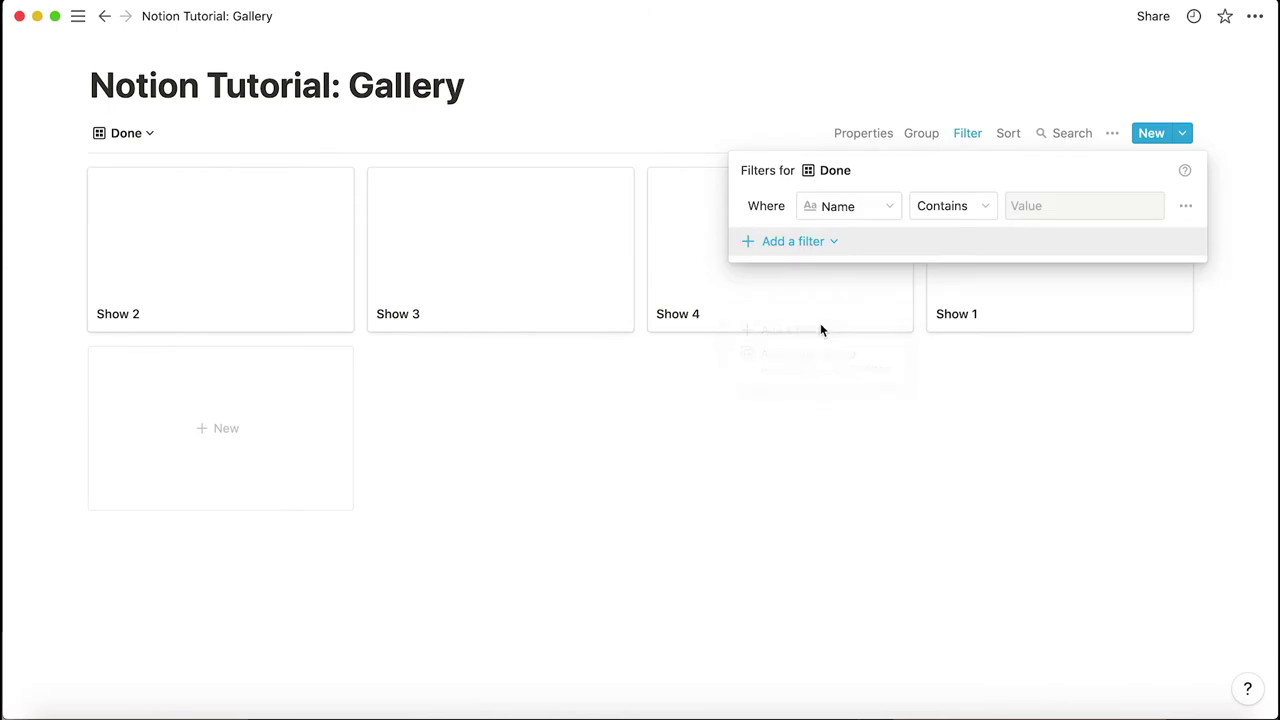
left_click(871, 203)
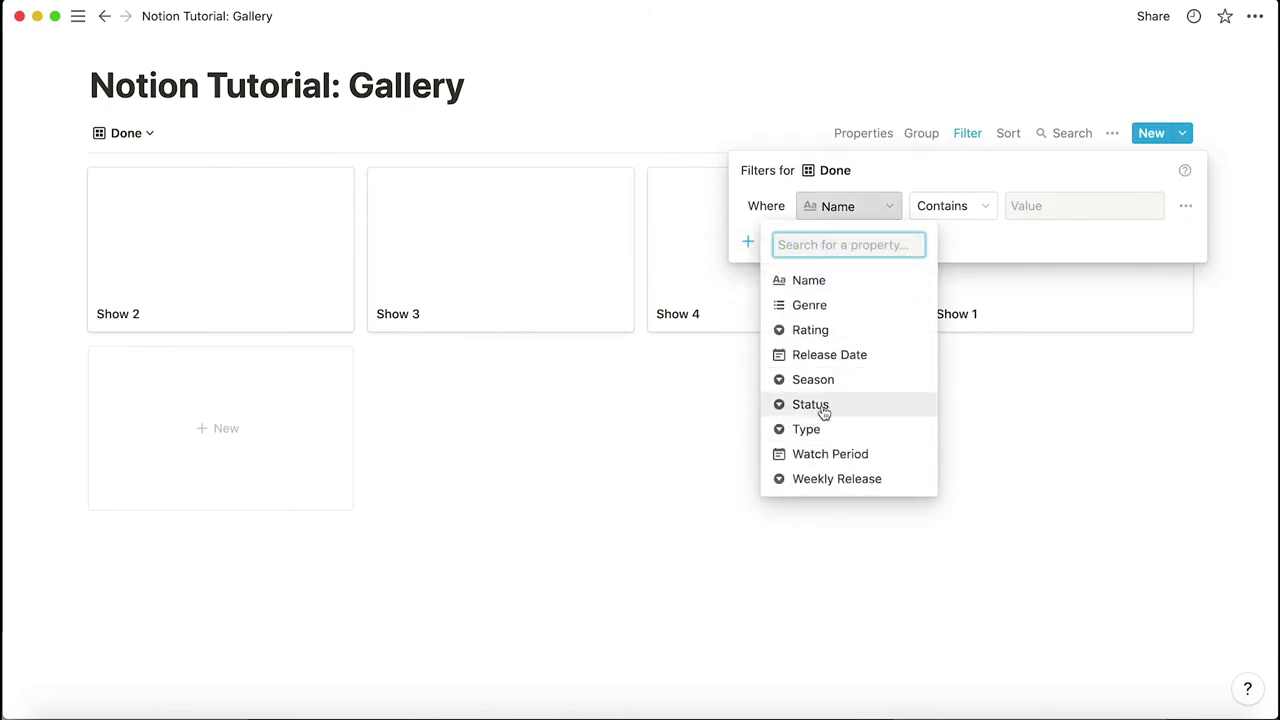
left_click(810, 404)
left_click(1000, 206)
left_click(1014, 326)
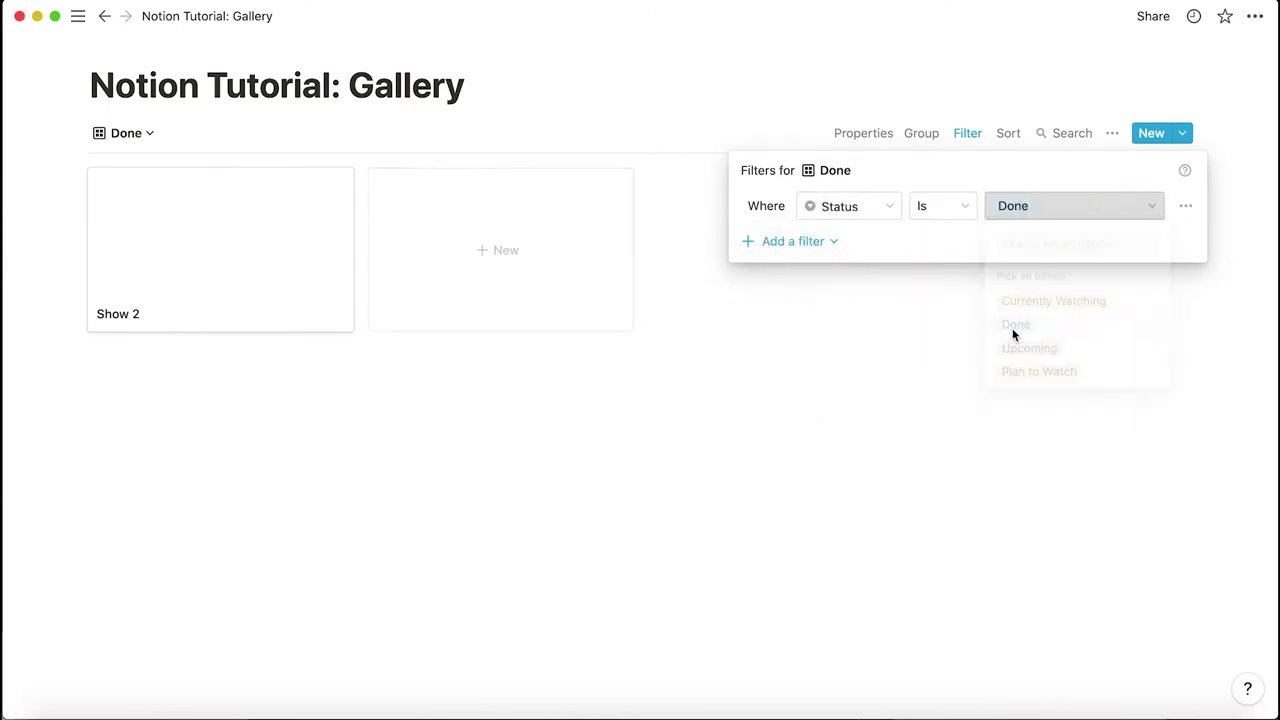
left_click(811, 409)
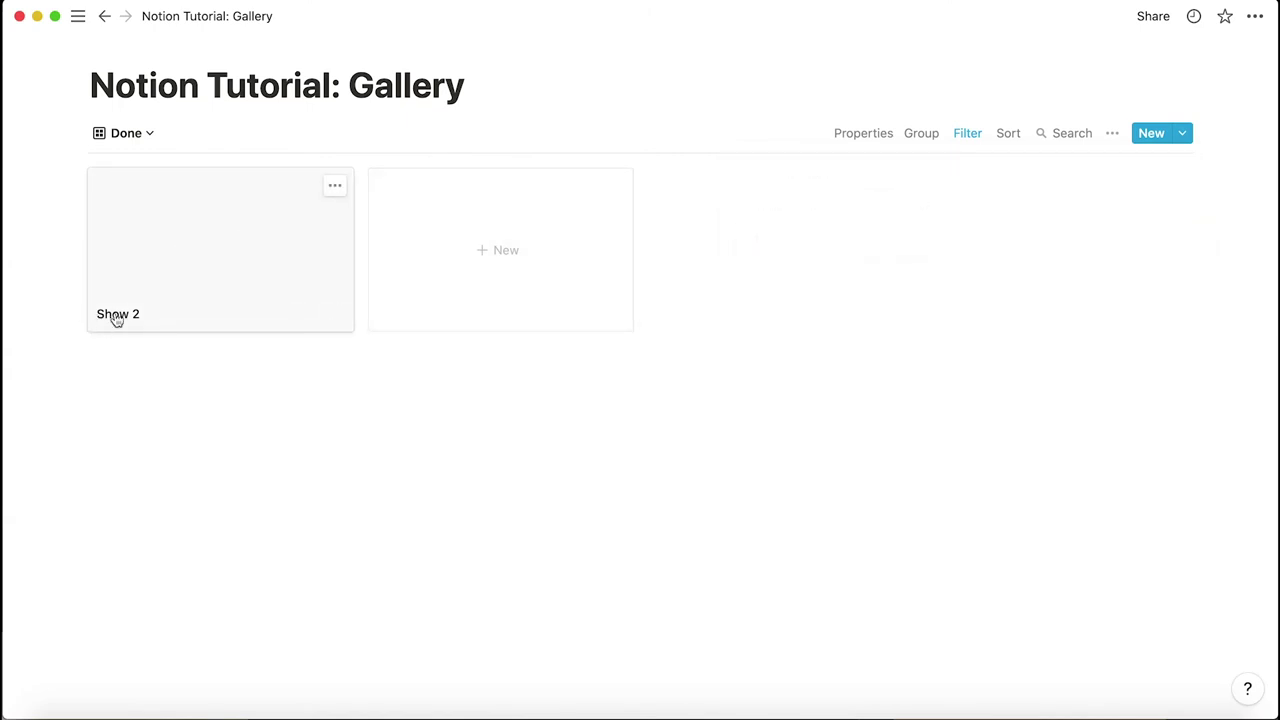
Set the Done view's card preview to Page cover and briefly open the Show 2 page to check it
left_click(883, 136)
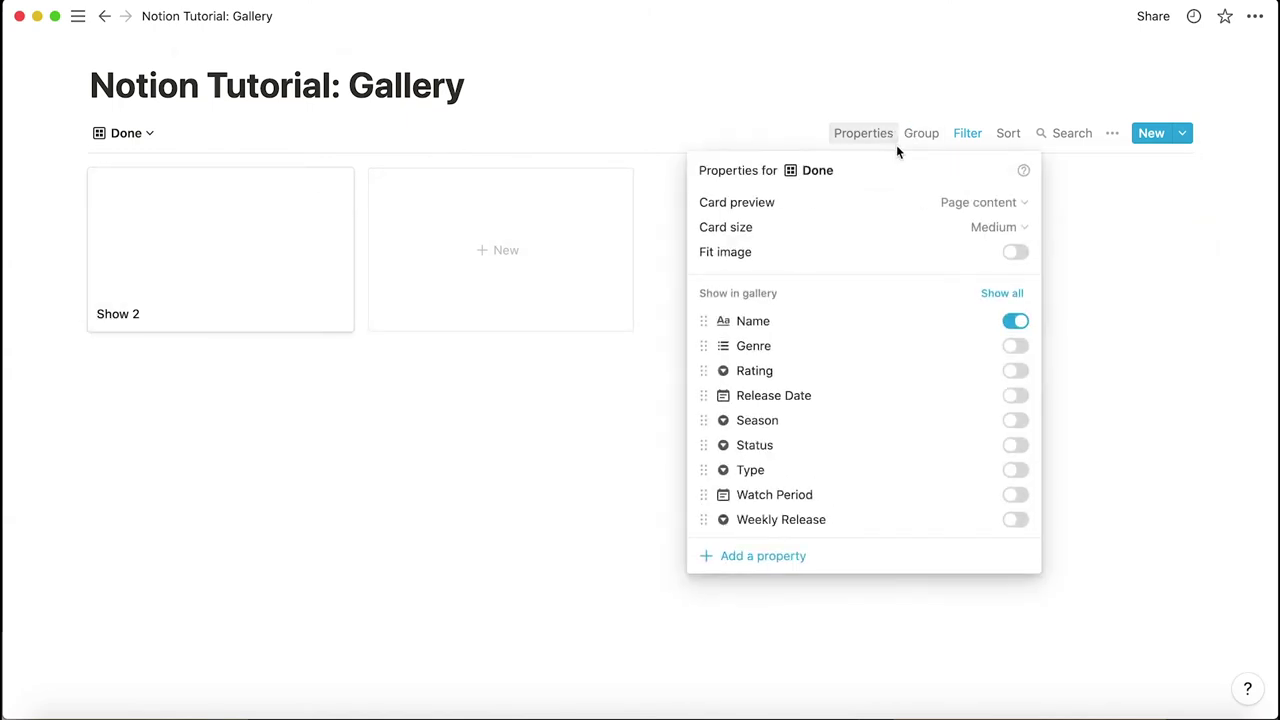
left_click(993, 204)
left_click(931, 259)
left_click(242, 310)
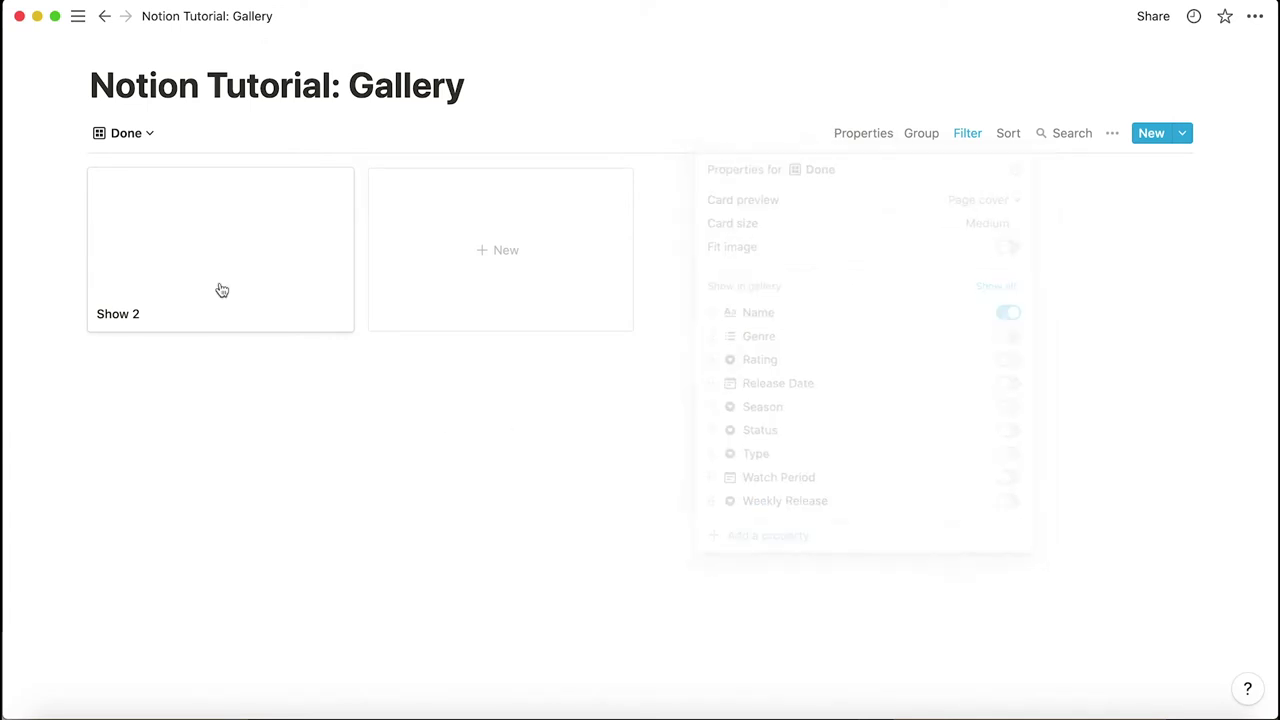
left_click(189, 260)
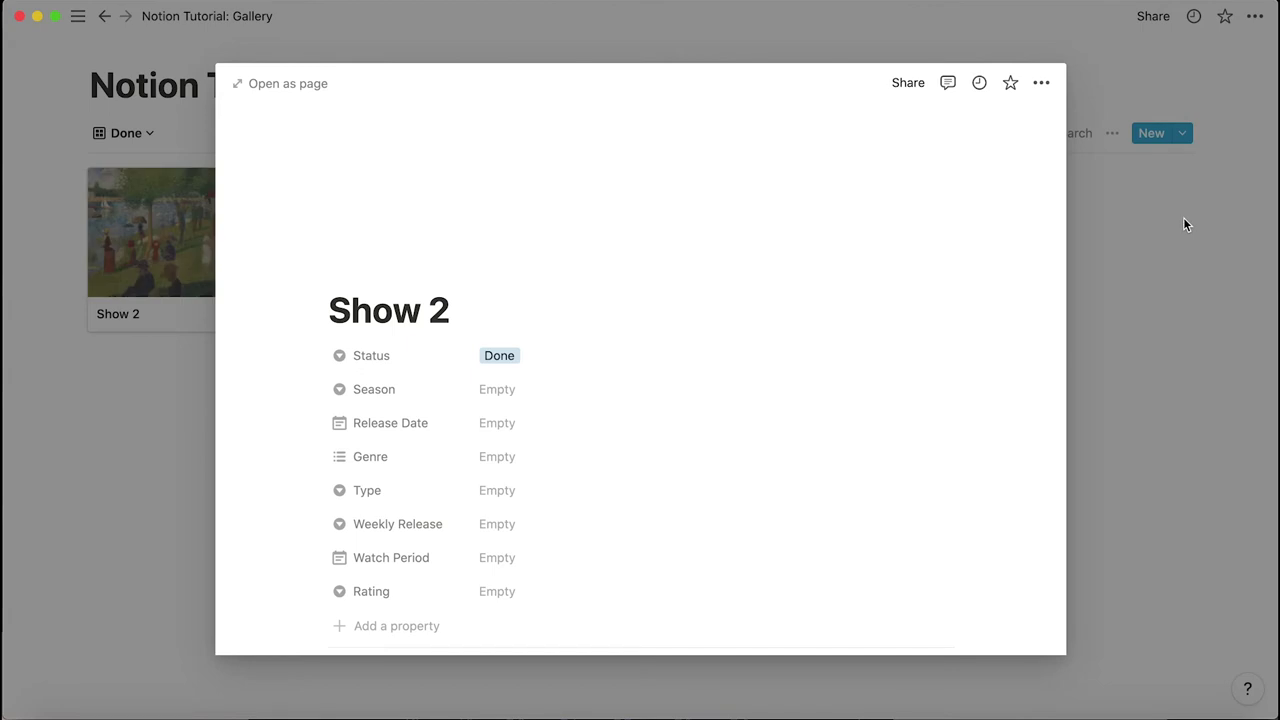
left_click(1133, 191)
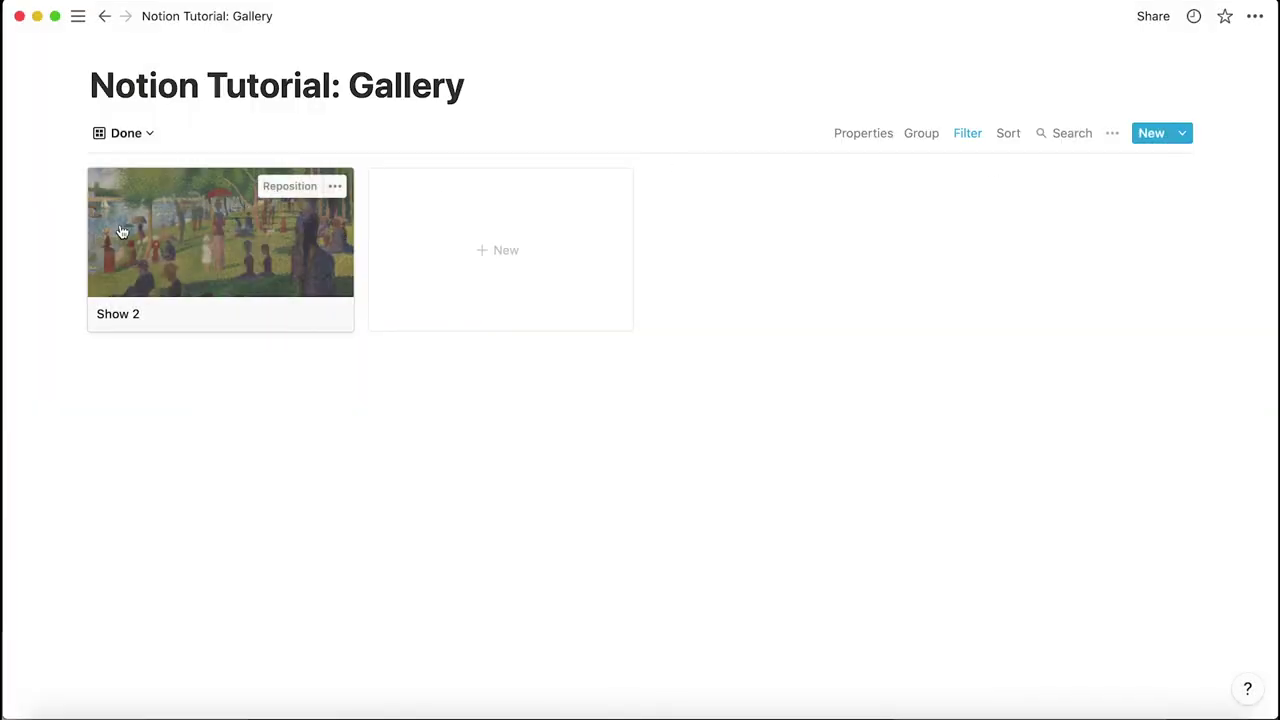
Open the property display settings of the Done view
left_click(855, 134)
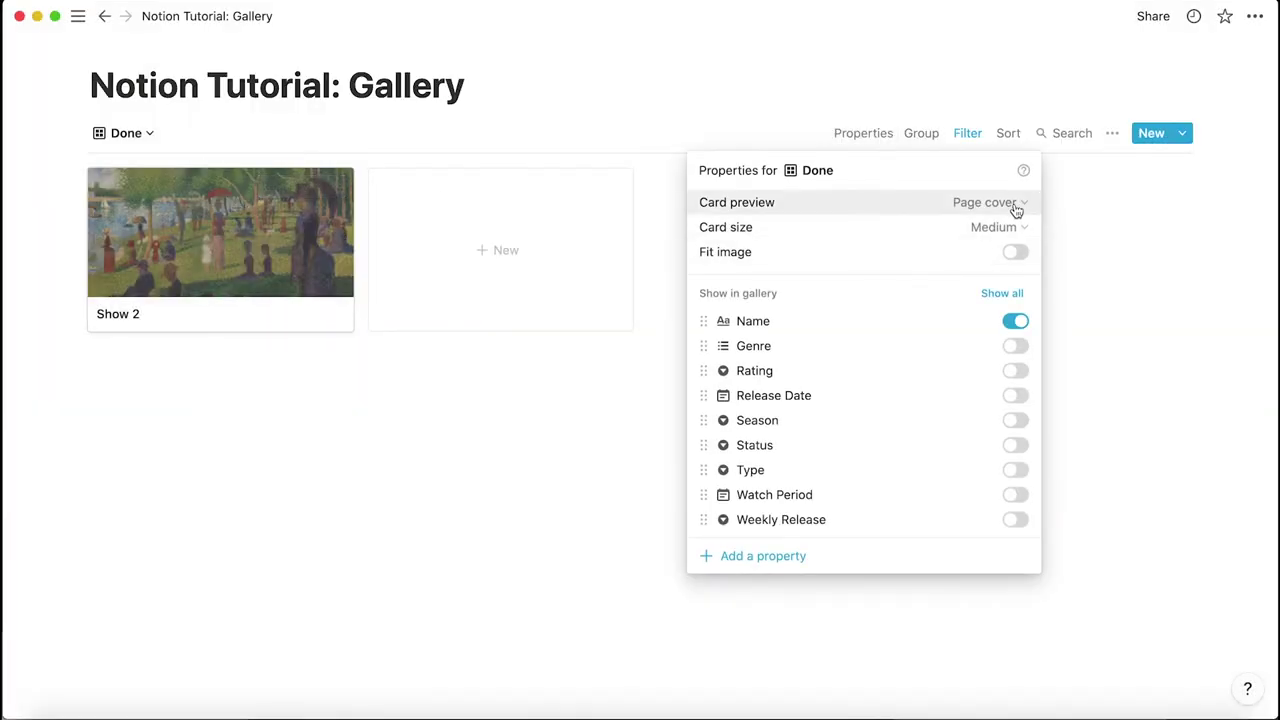
Set the Done gallery's card size to Small and show the Genre, Rating, Season, Status, Type and Watch Period properties
left_click(993, 230)
left_click(882, 257)
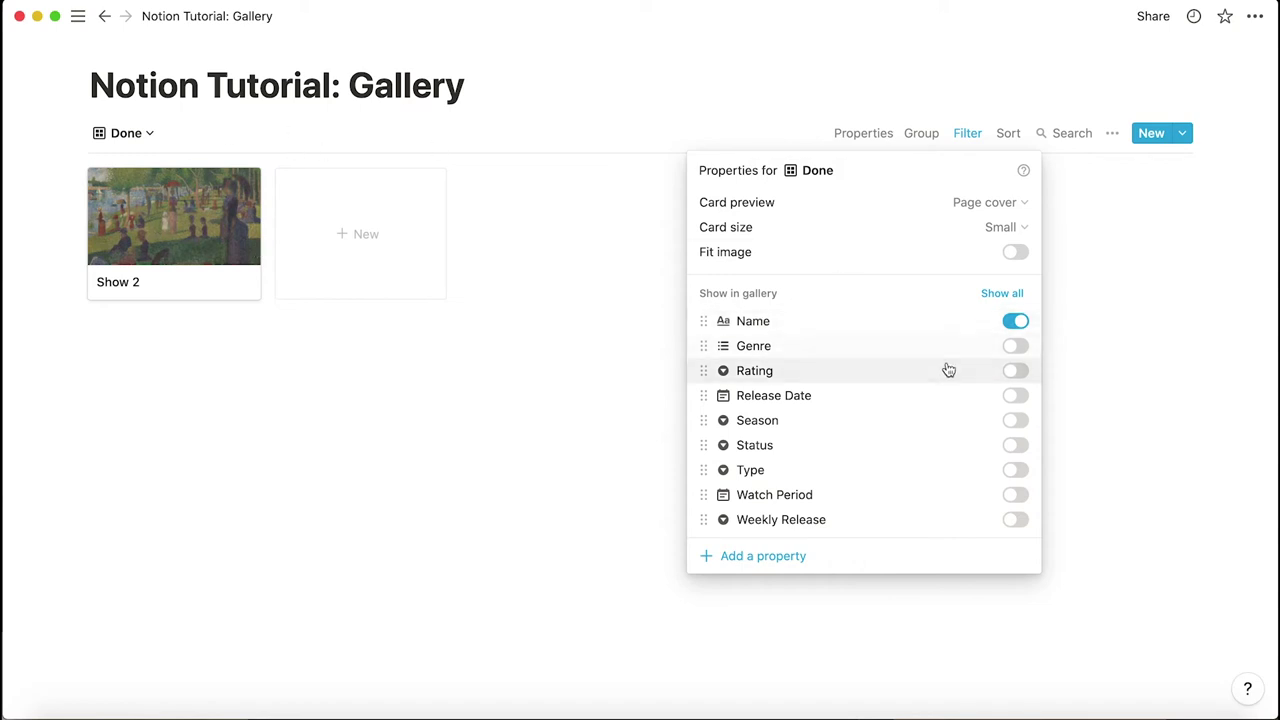
left_click(1016, 446)
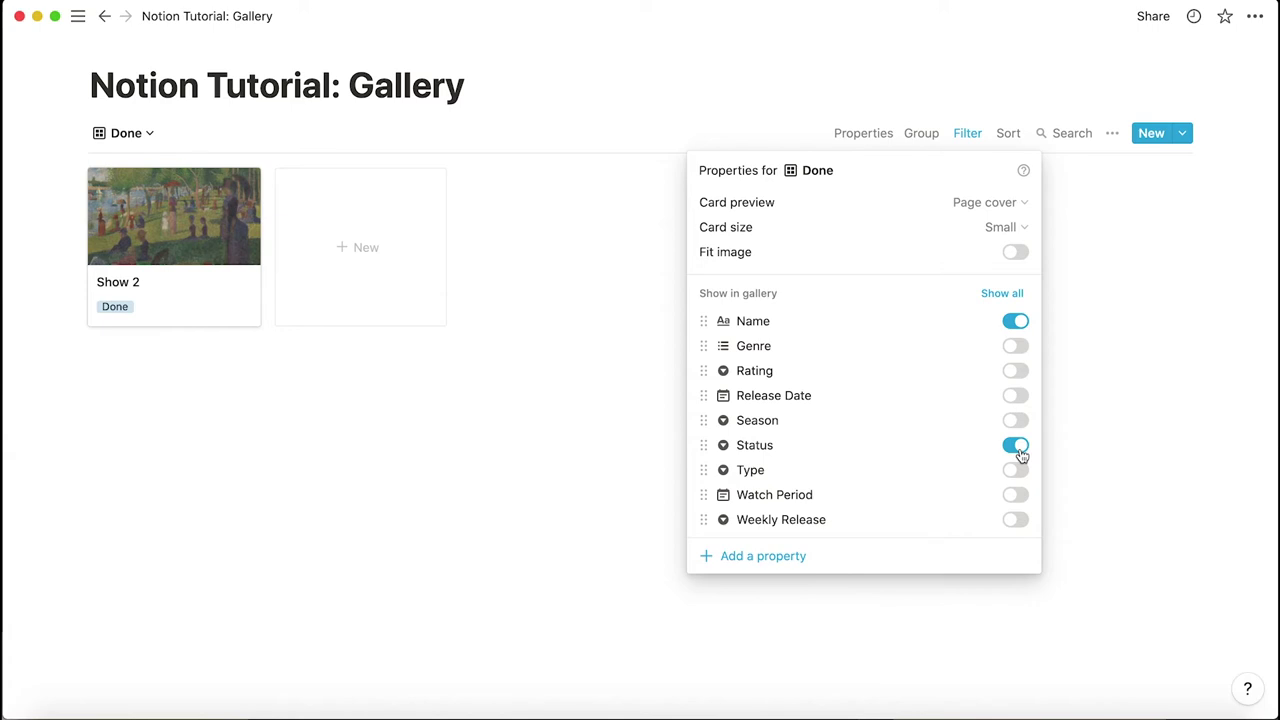
left_click(1016, 471)
left_click(1017, 347)
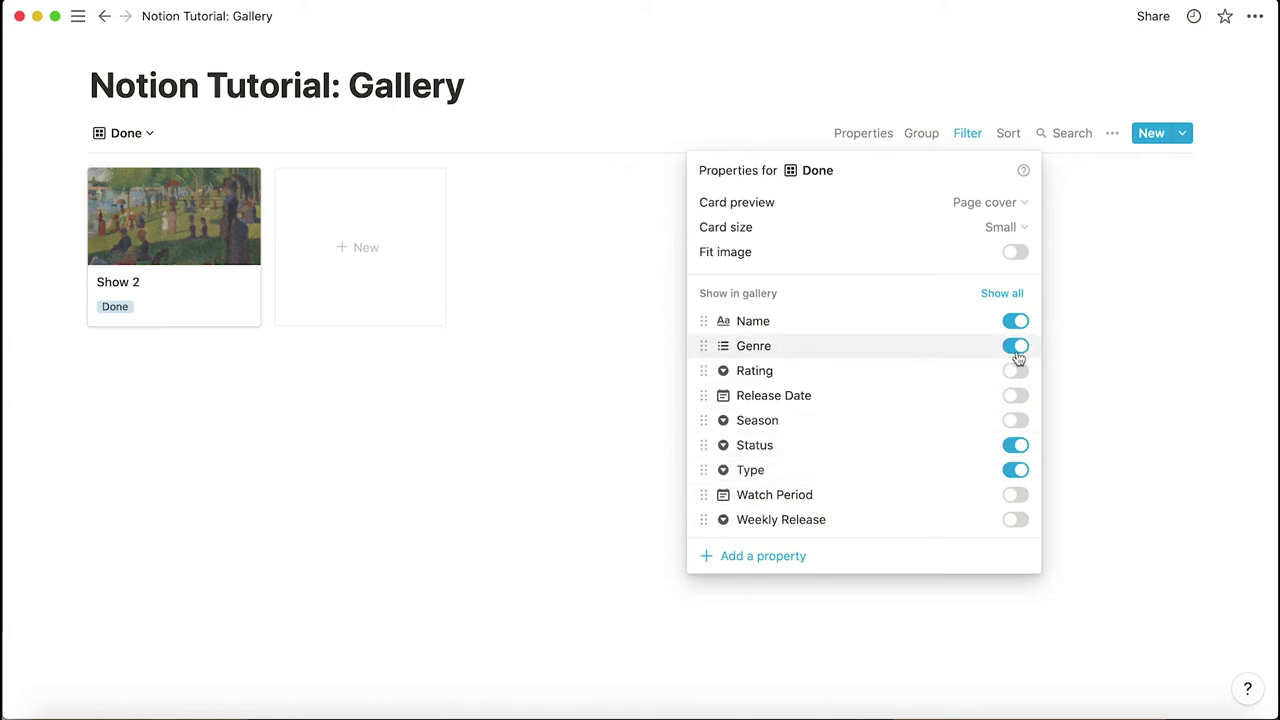
left_click(1015, 421)
left_click(1015, 496)
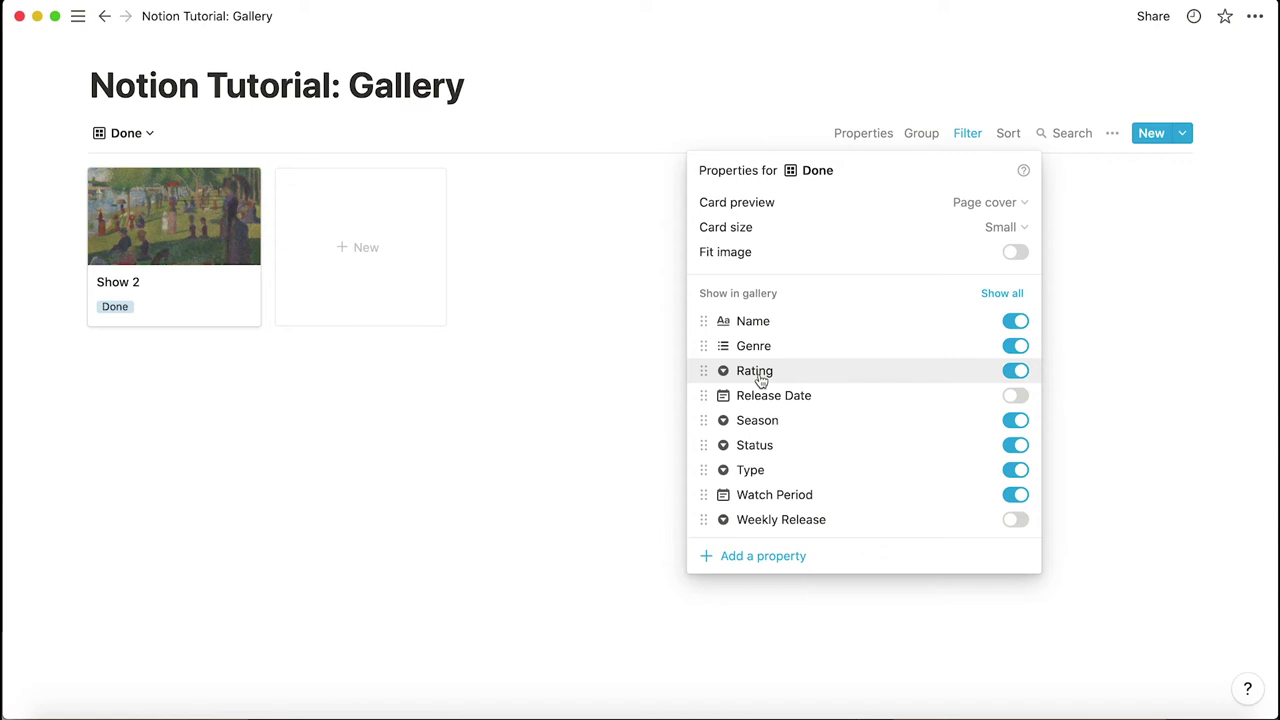
left_click(506, 427)
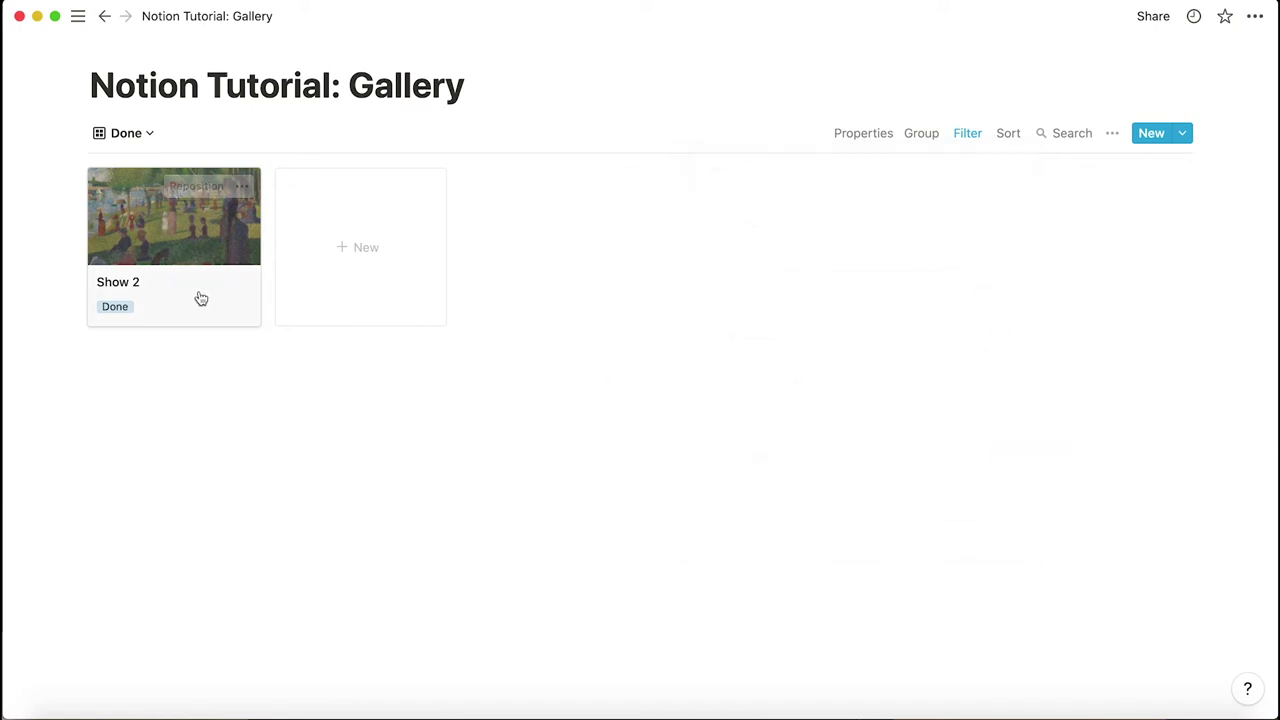
In the Show 2 card, set Season to Summer 2021 and Genre to Drama and Fantasy
left_click(200, 297)
scroll(460, 400, "down", 1)
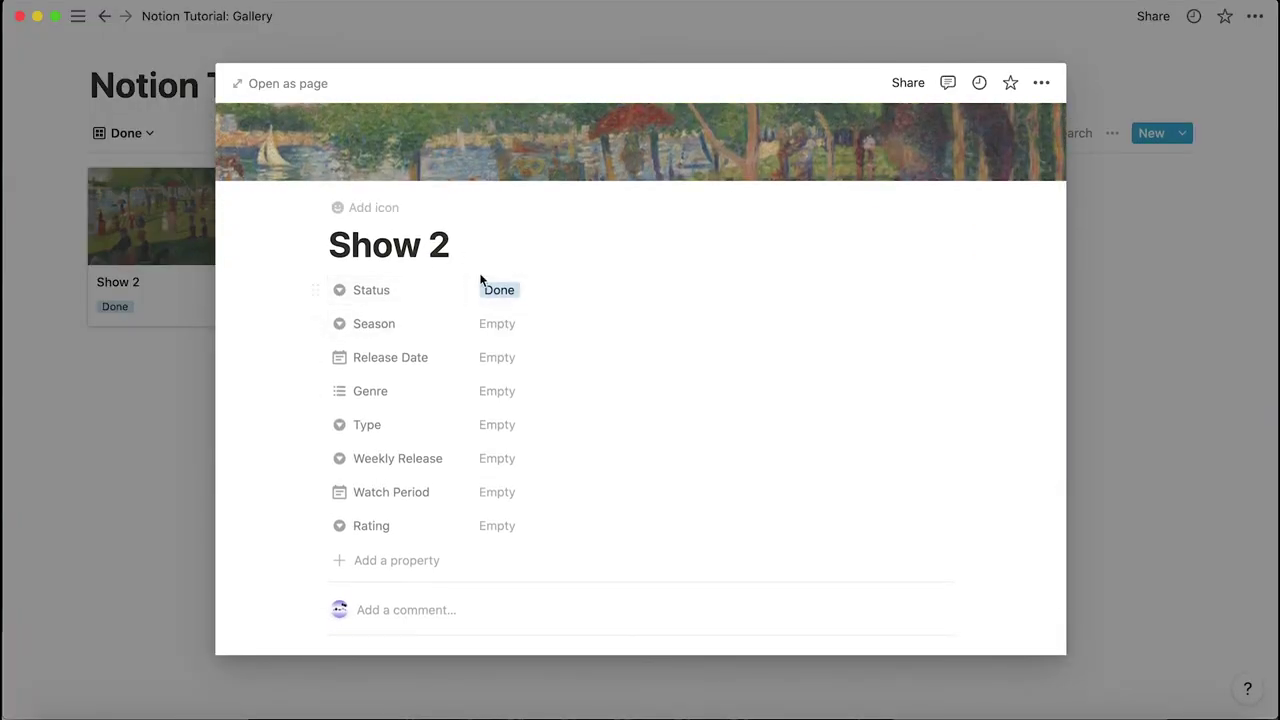
left_click(497, 323)
left_click(566, 434)
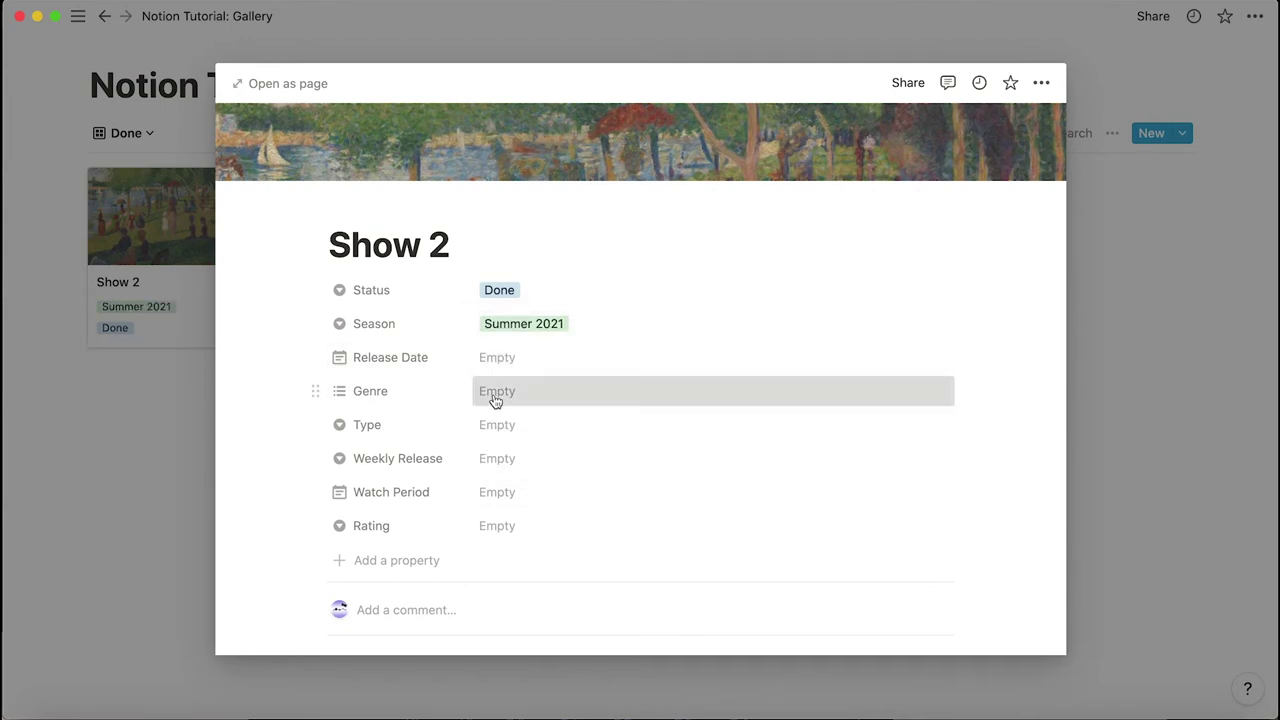
left_click(494, 396)
left_click(567, 443)
left_click(564, 467)
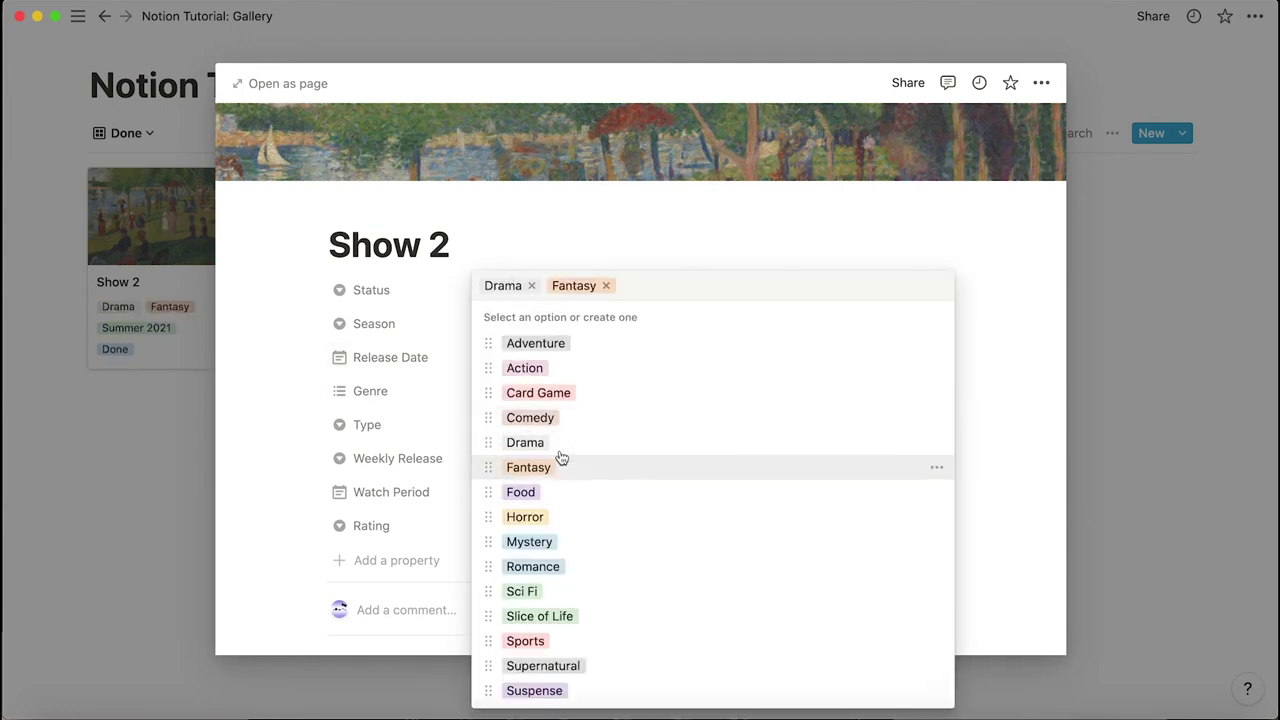
left_click(614, 243)
Set Show 2's Type to Binge Show and its Rating to ****, and return to the gallery
left_click(523, 428)
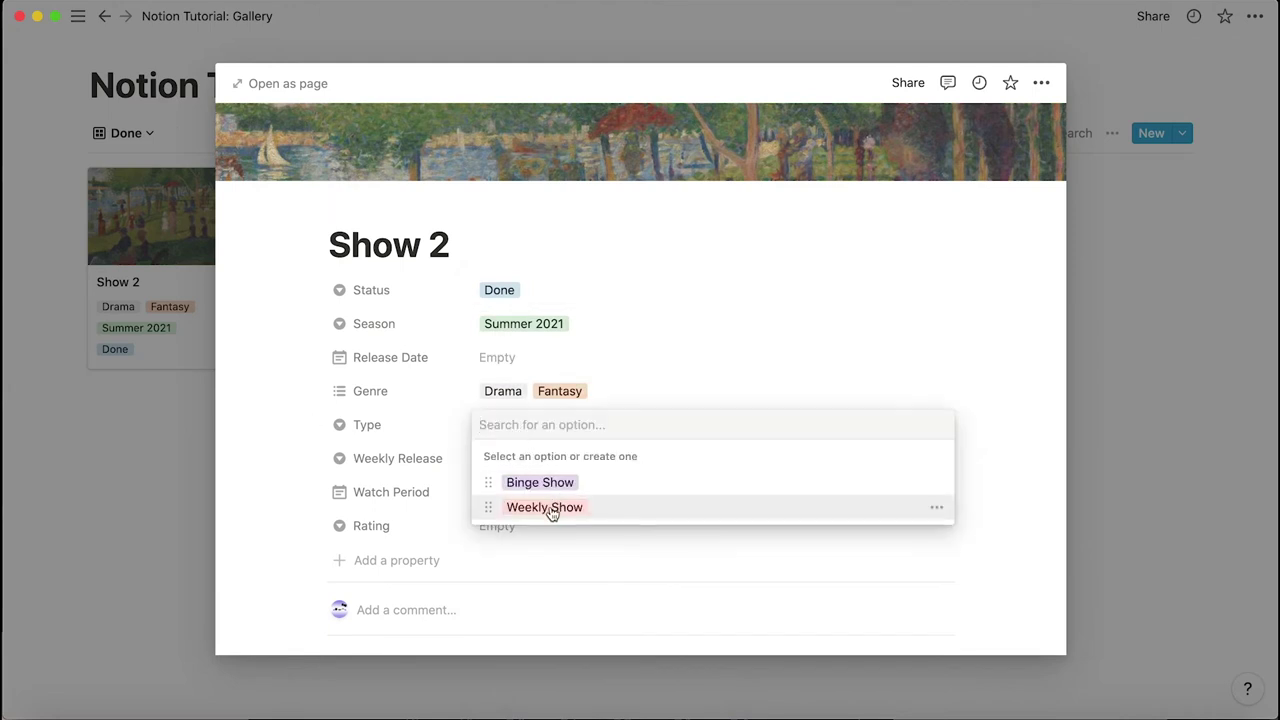
left_click(548, 508)
left_click(531, 426)
left_click(528, 482)
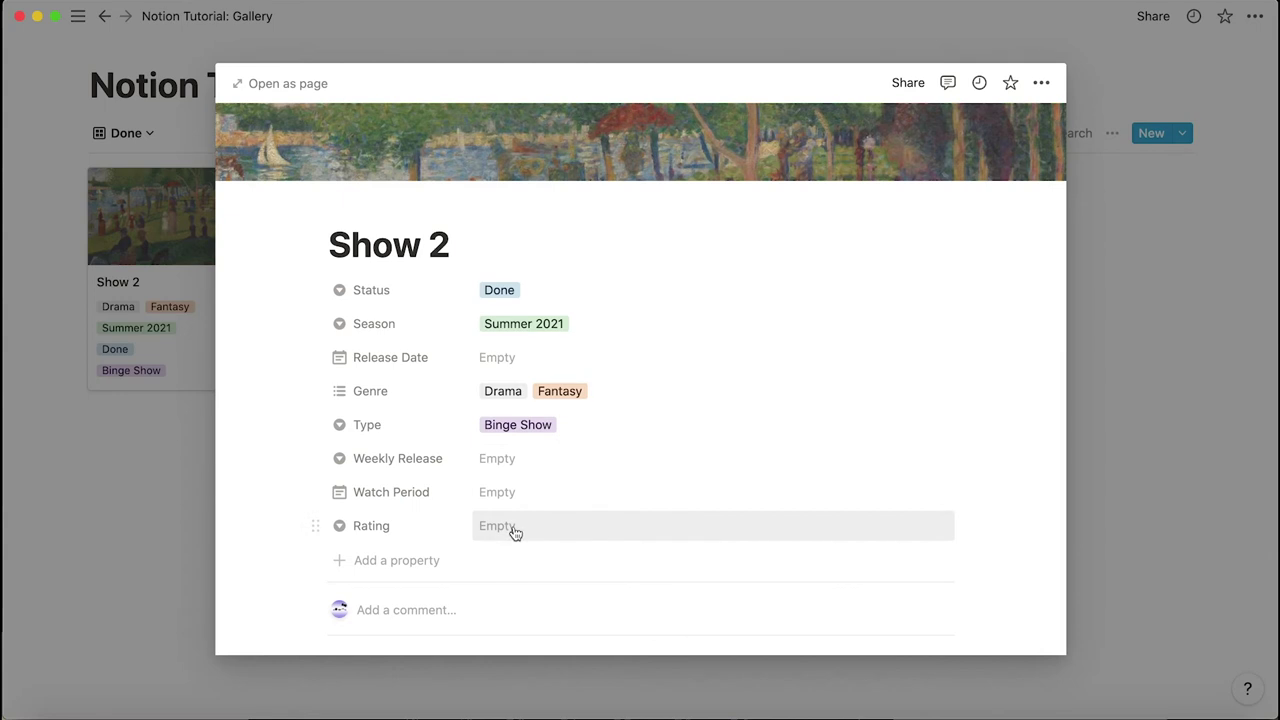
left_click(514, 528)
left_click(523, 668)
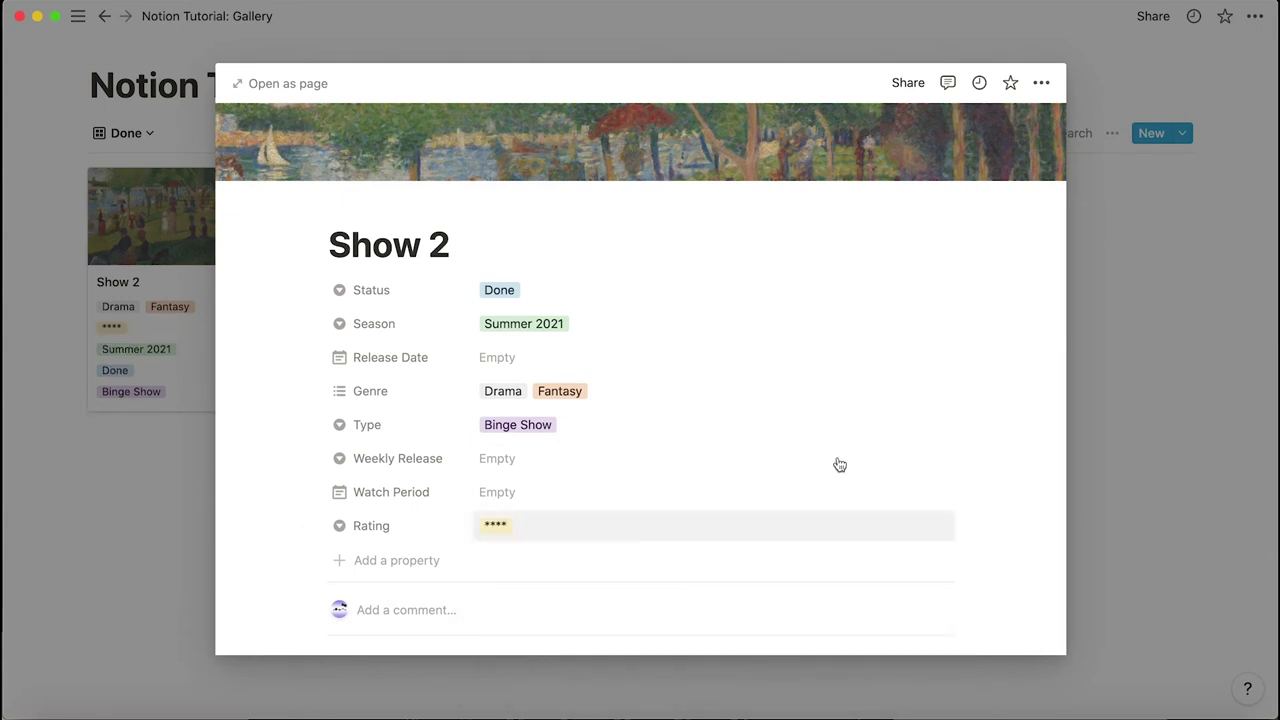
left_click(1220, 410)
Reorder the visible card properties below Name as Status, Type, Season, Genre, Watch Period and Rating
left_click(840, 133)
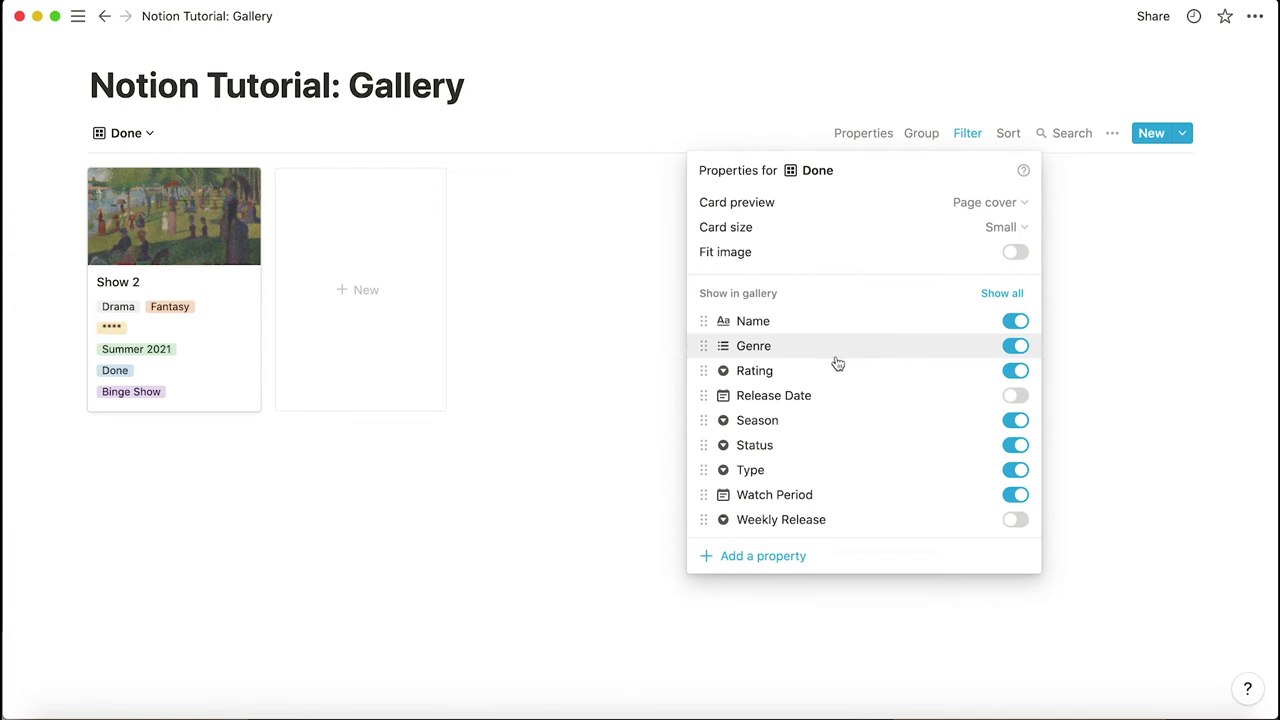
left_click_drag(709, 445, 706, 343)
left_click_drag(707, 473, 703, 369)
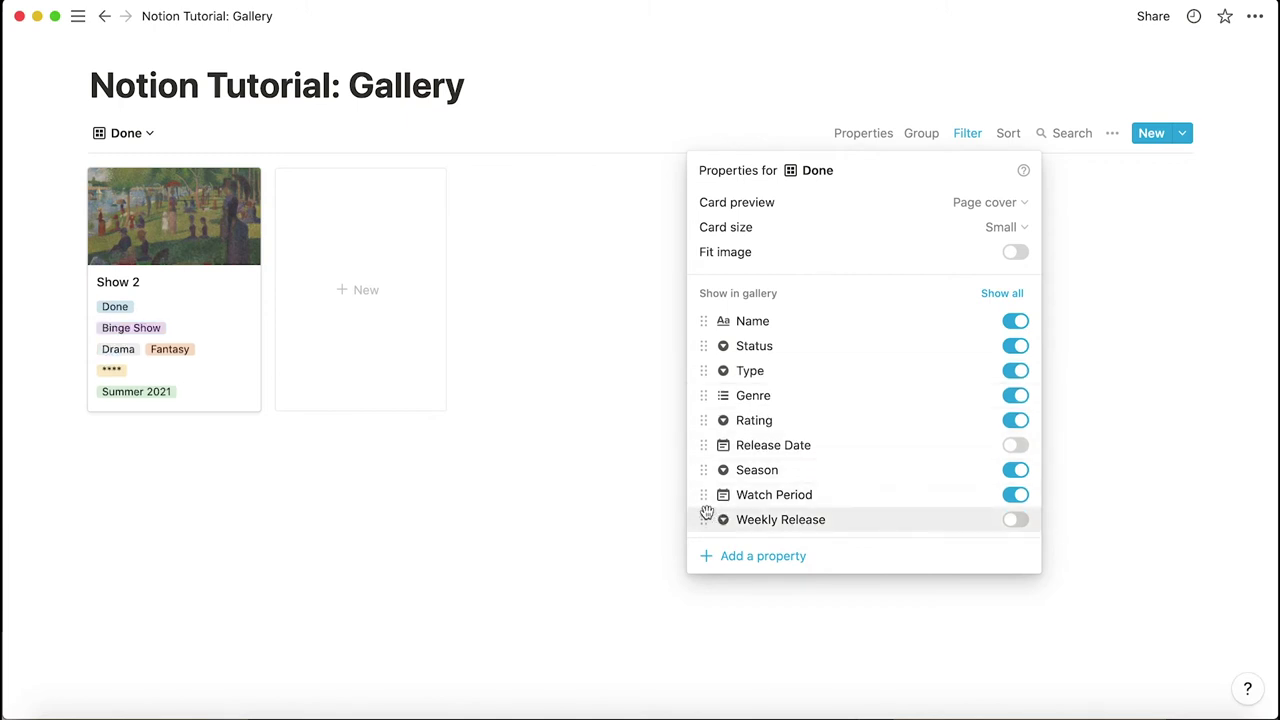
left_click_drag(703, 470, 705, 396)
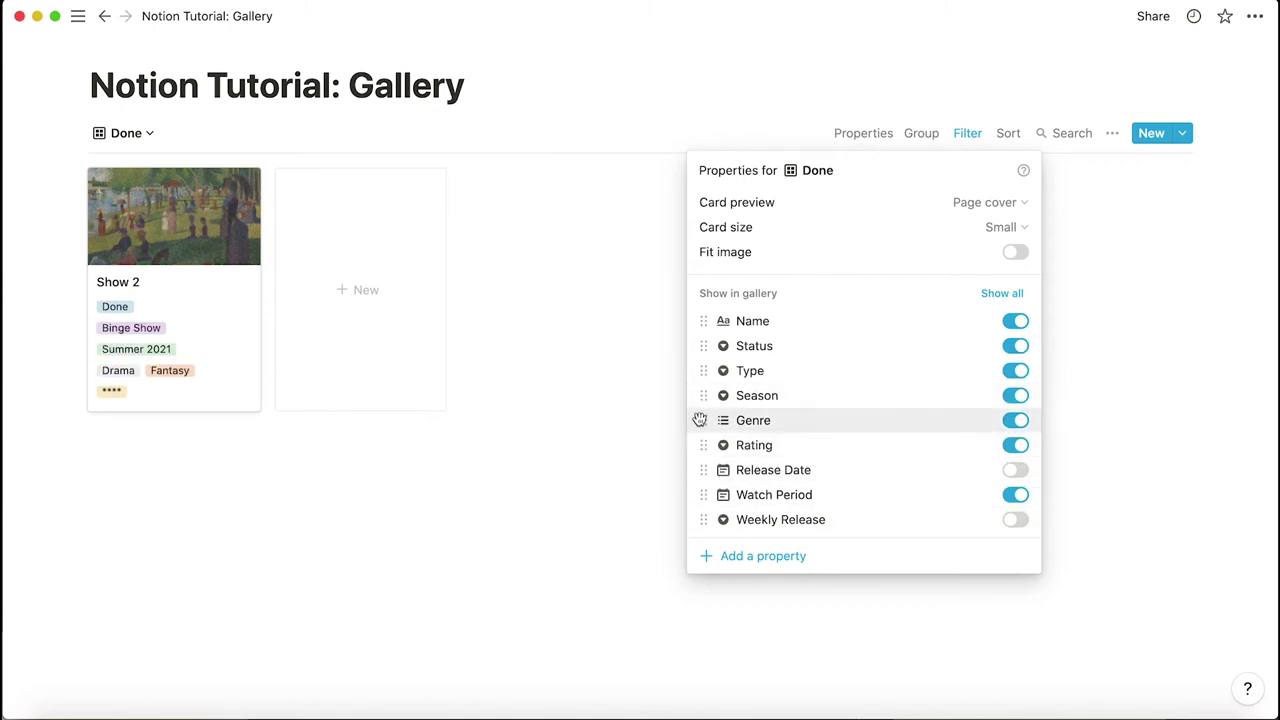
left_click_drag(709, 497, 709, 449)
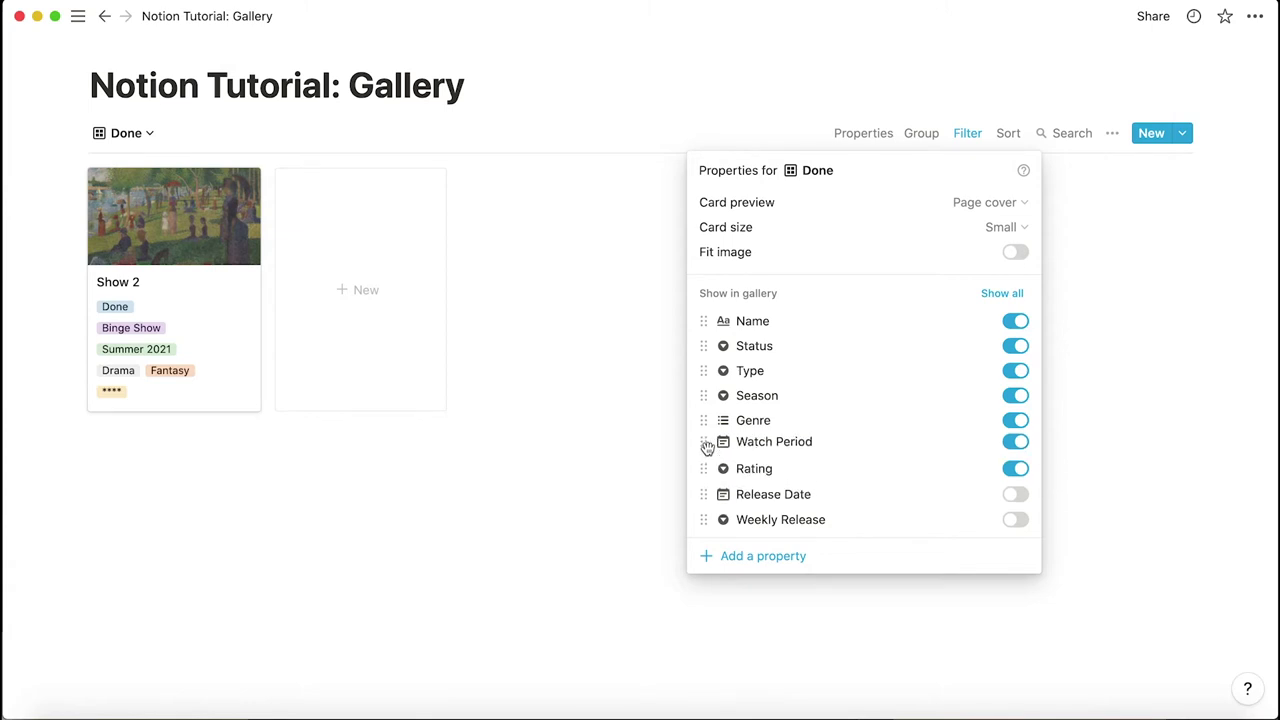
left_click(1171, 426)
Set Show 2's Watch Period to September 16, 2021 through September 30, 2021
left_click(186, 294)
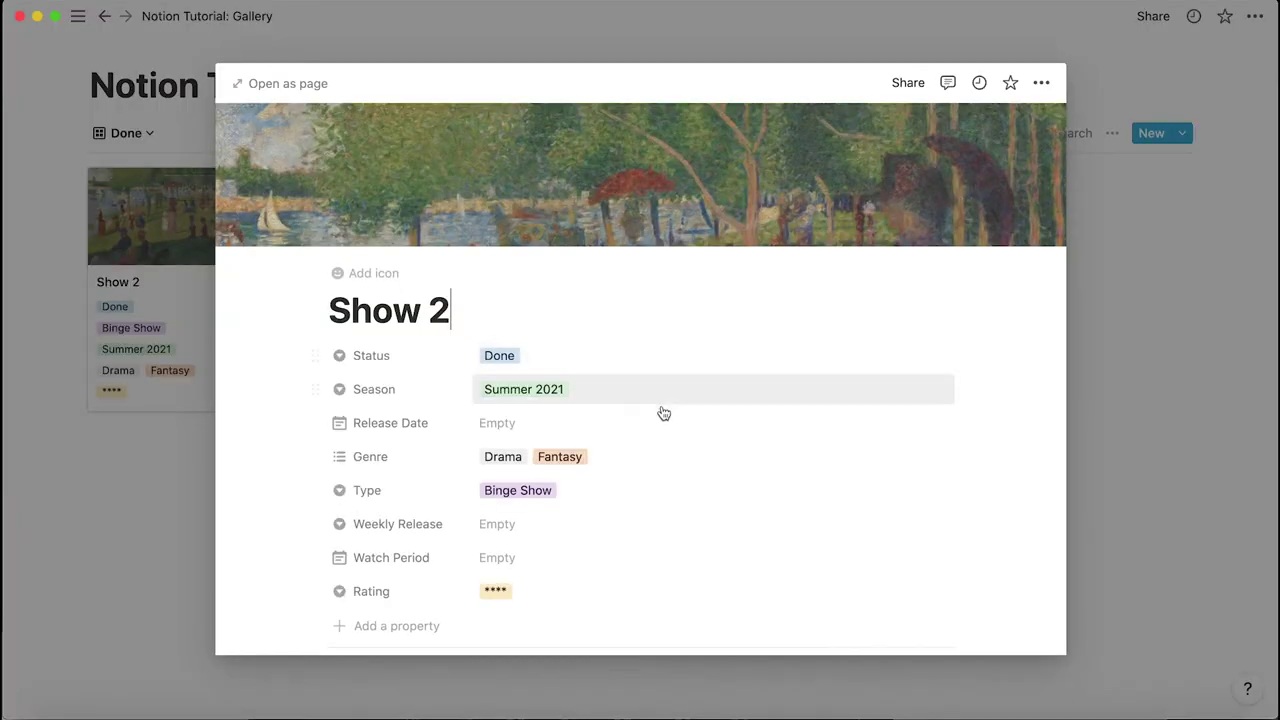
left_click(535, 557)
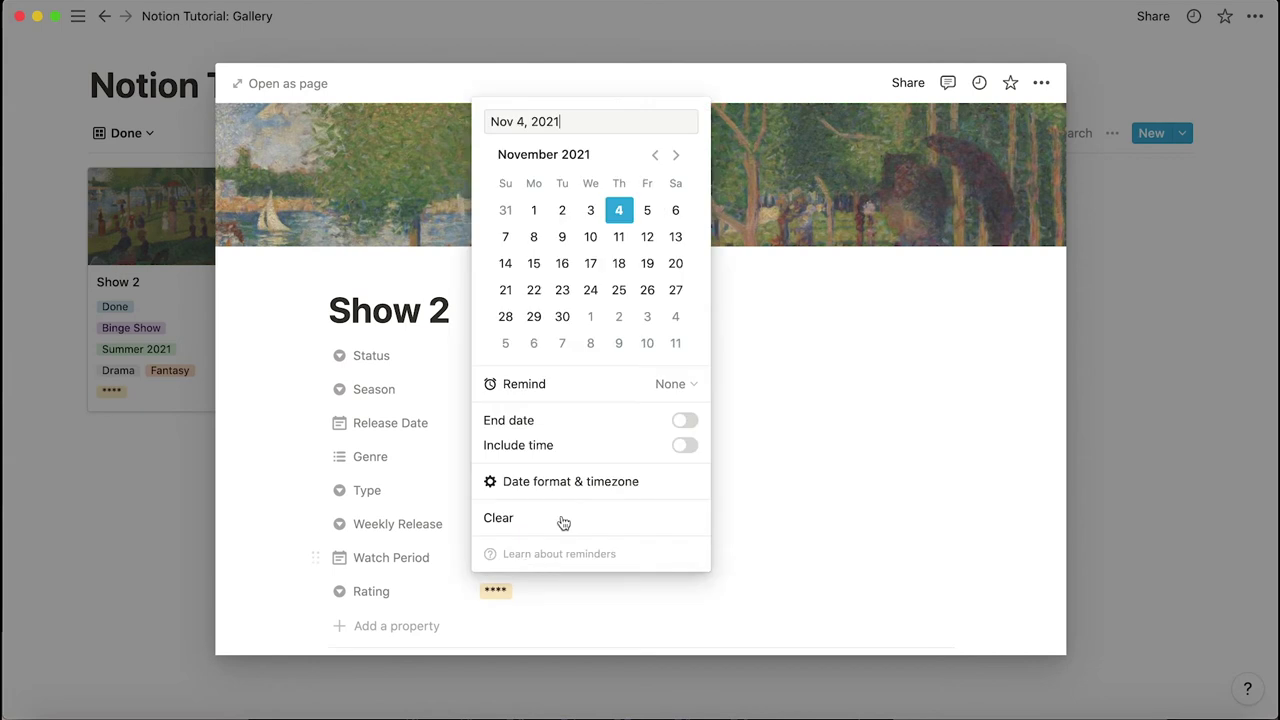
left_click(655, 154)
left_click(655, 154)
left_click(607, 265)
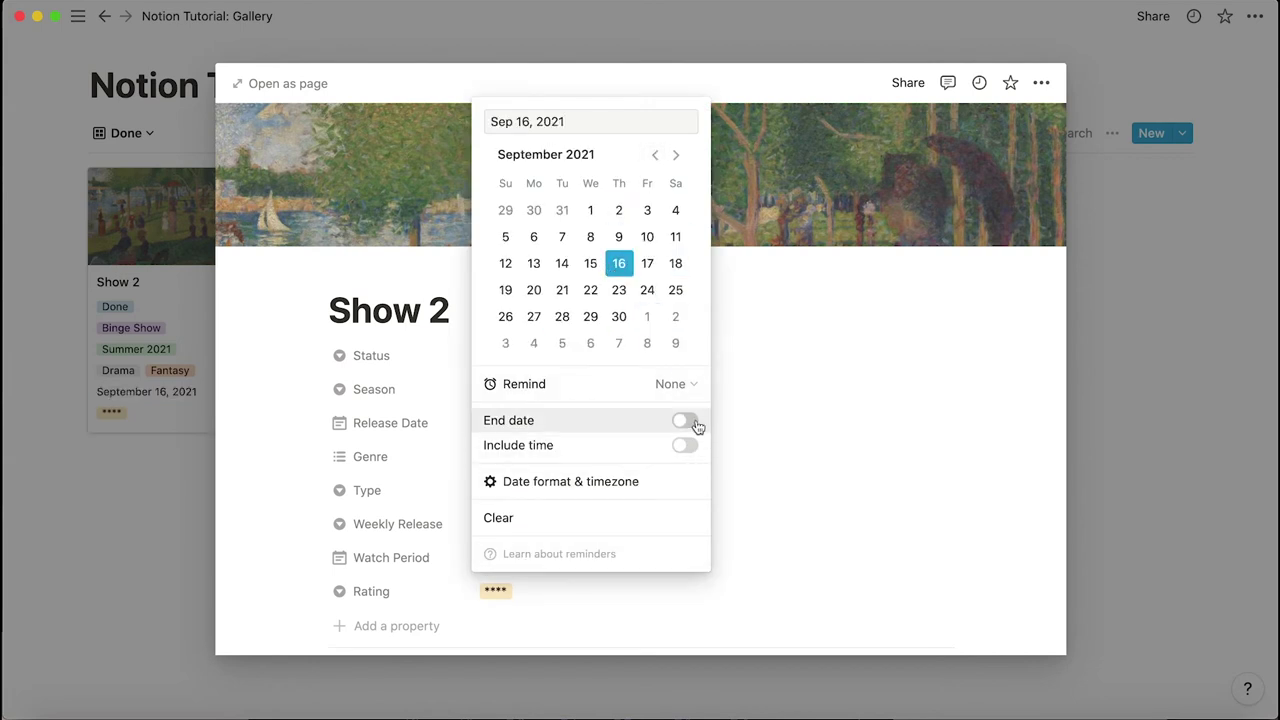
left_click(684, 420)
left_click(619, 317)
left_click(908, 369)
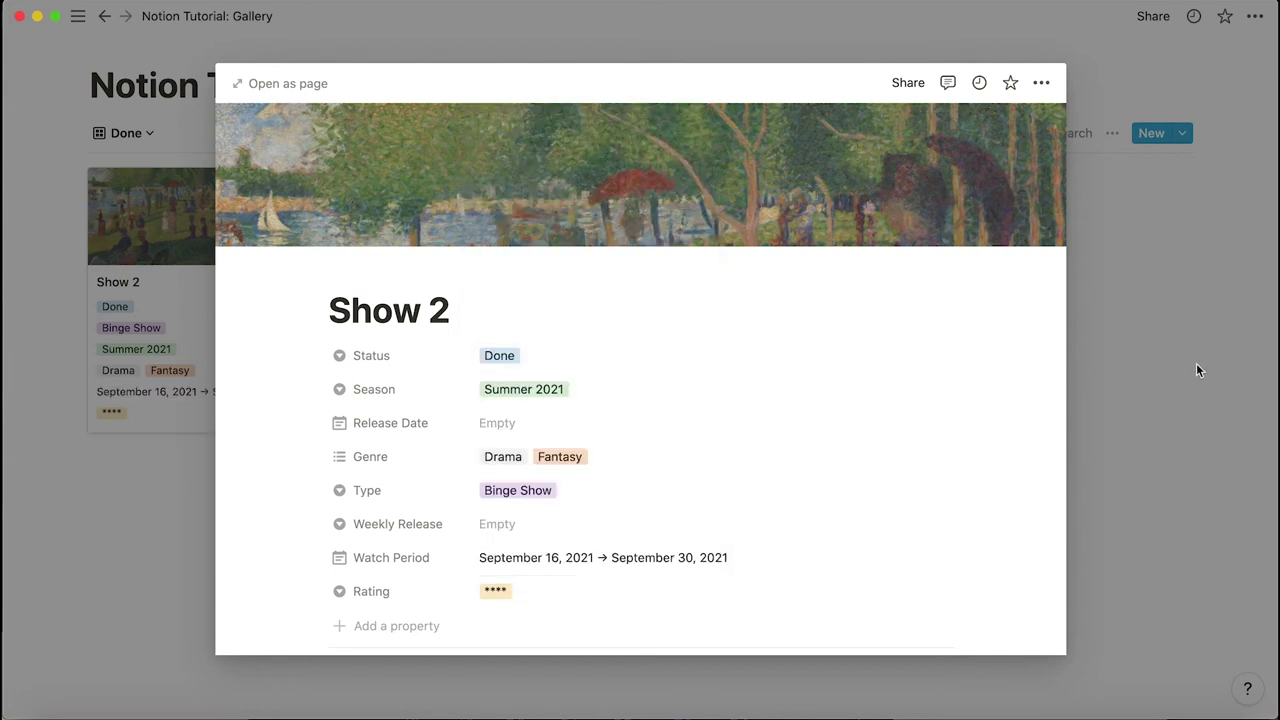
left_click(1196, 363)
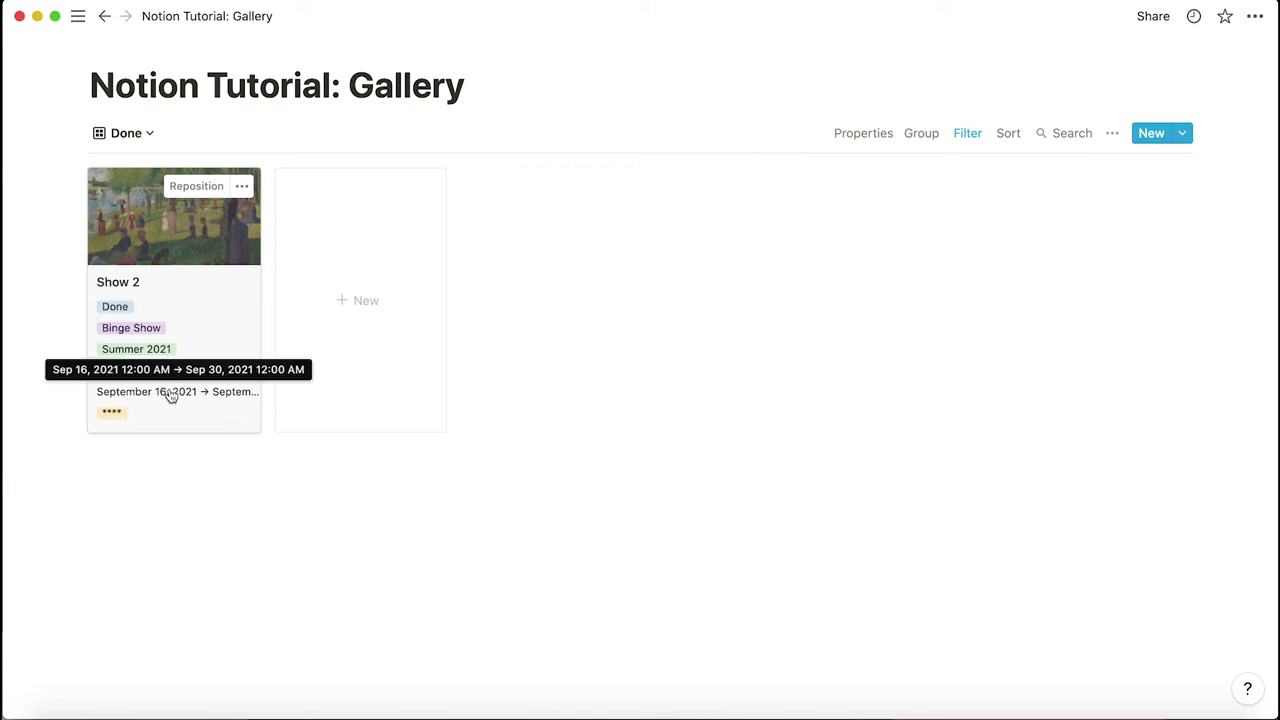
Check the Done view's filter and add an ascending sort by Watch Period
left_click(960, 135)
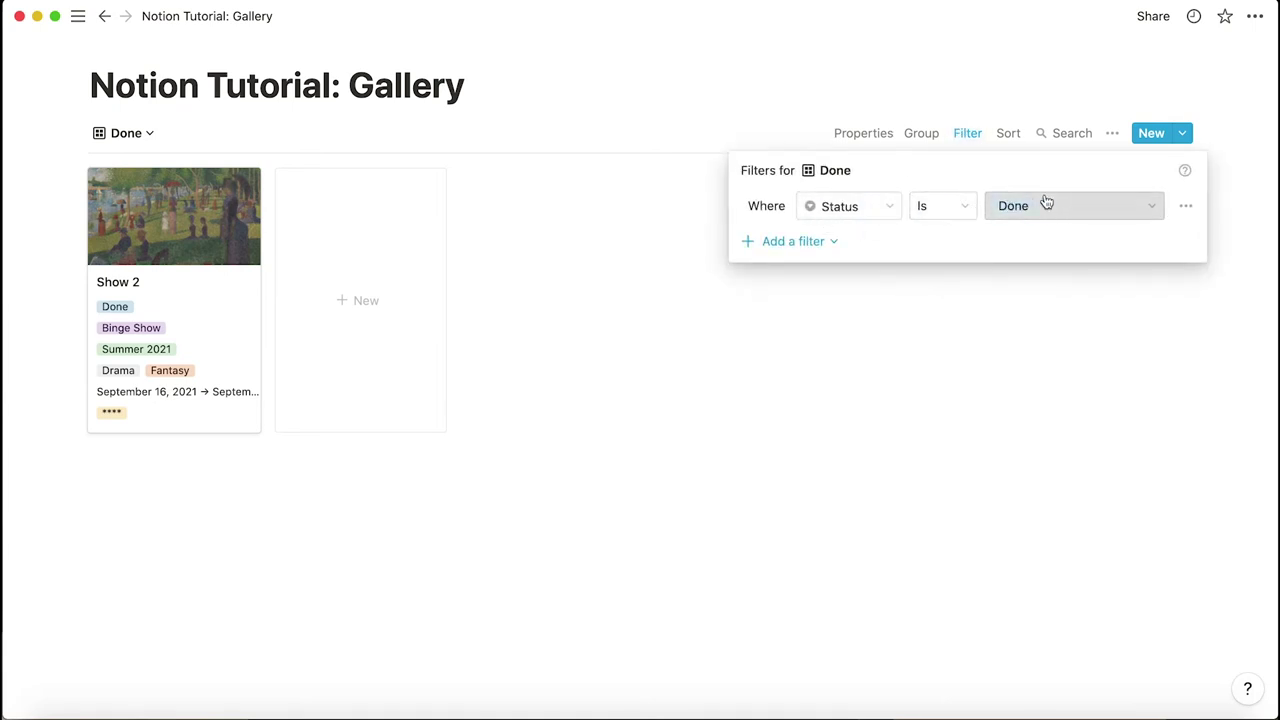
left_click(440, 270)
left_click(1010, 140)
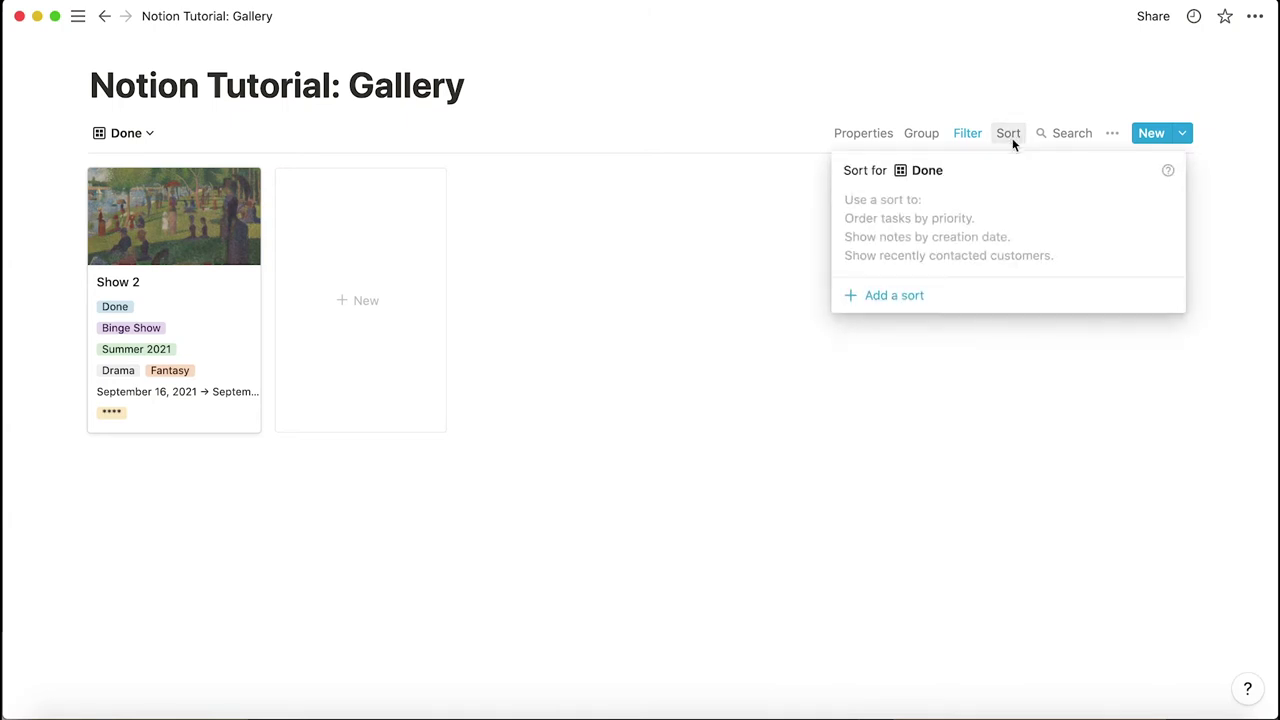
left_click(880, 299)
left_click(926, 208)
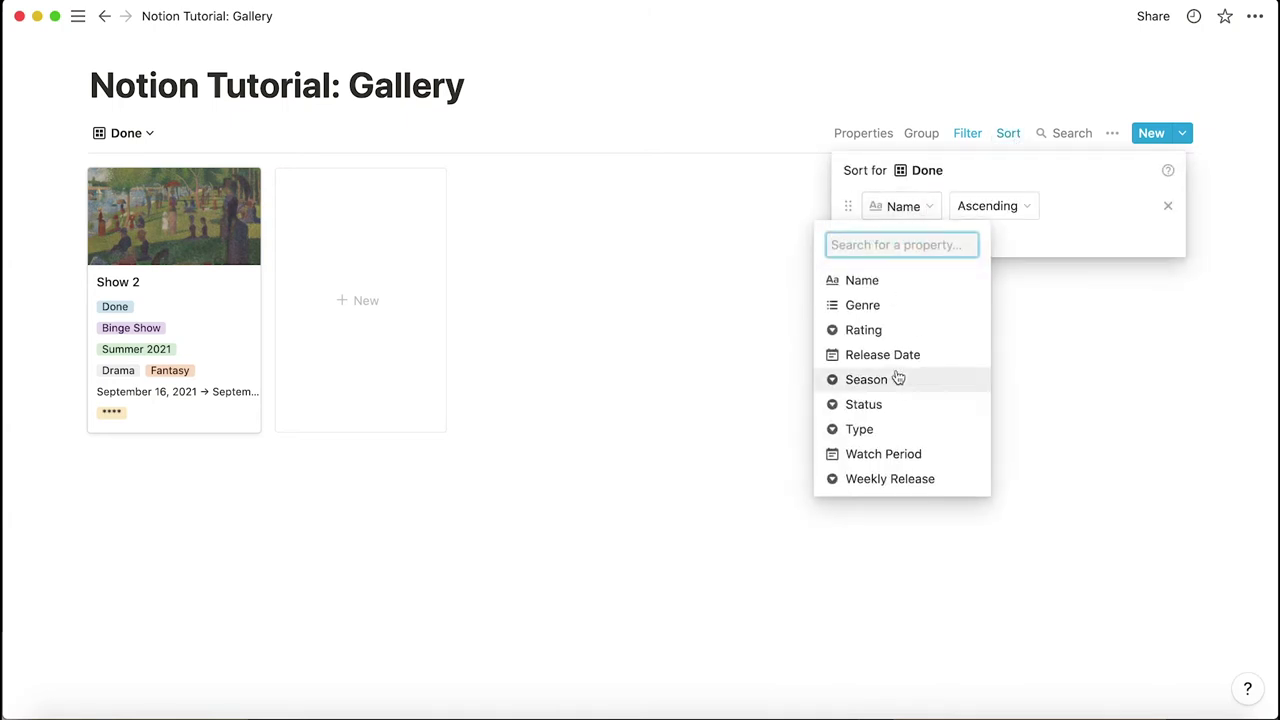
left_click(883, 453)
left_click(869, 386)
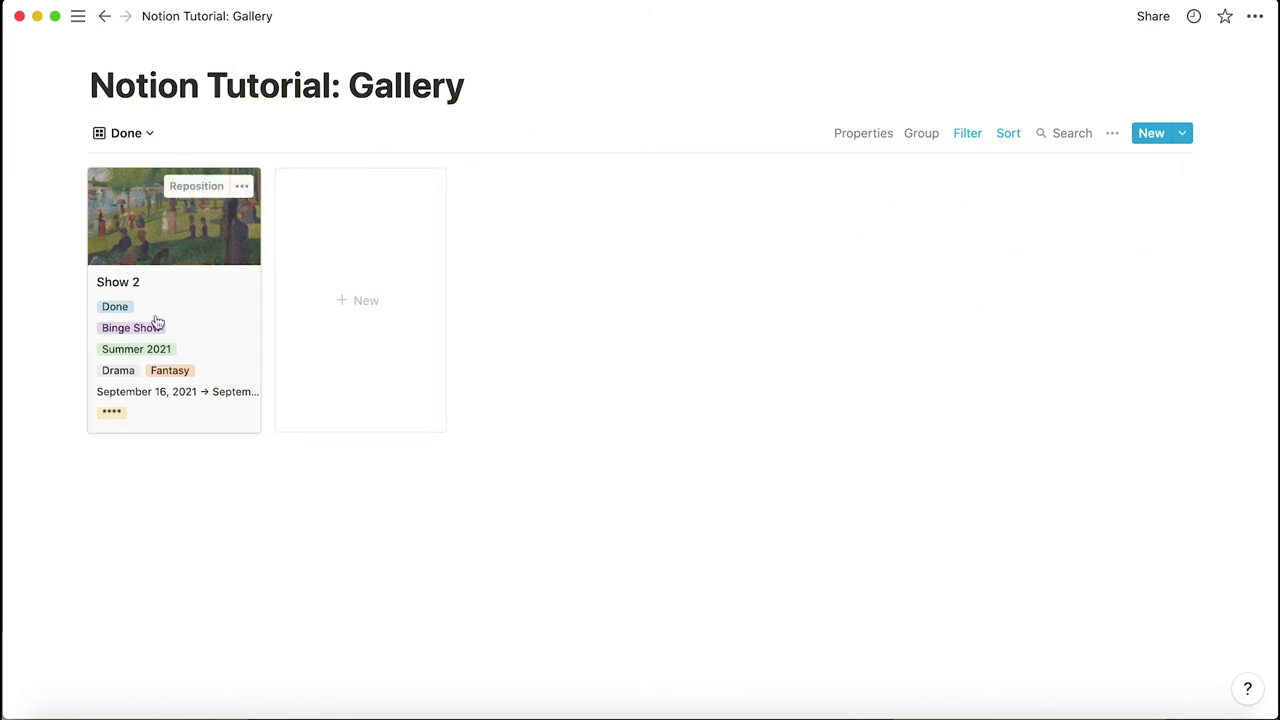
Add a card named Show 2.5 to the Done gallery with the Watch Period August 10, 2021
left_click(388, 300)
type("Sho")
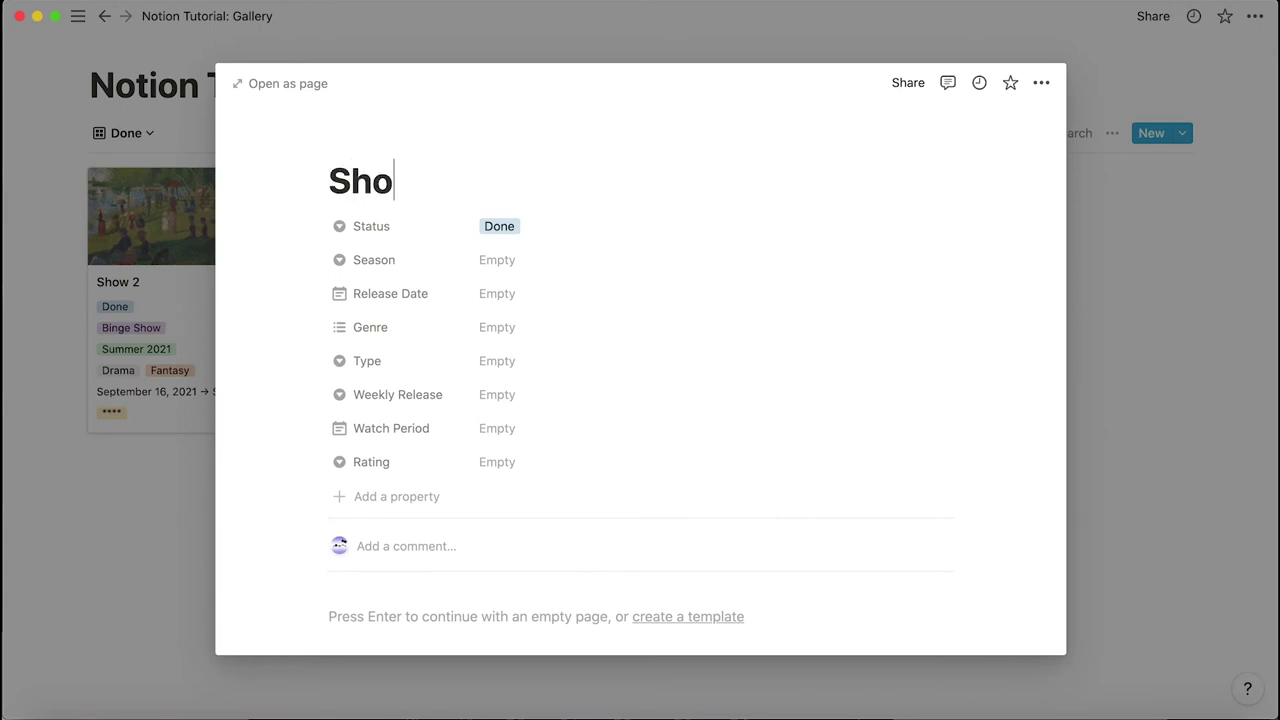
type("w 2.5")
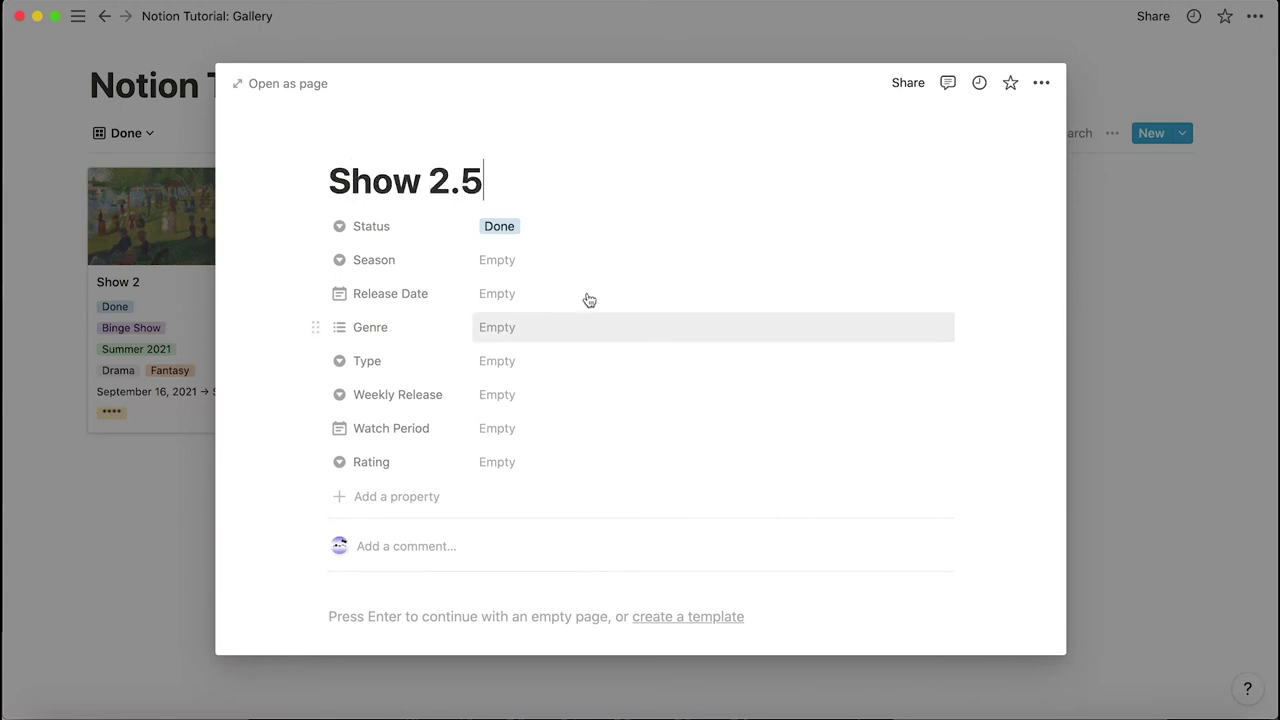
left_click(530, 429)
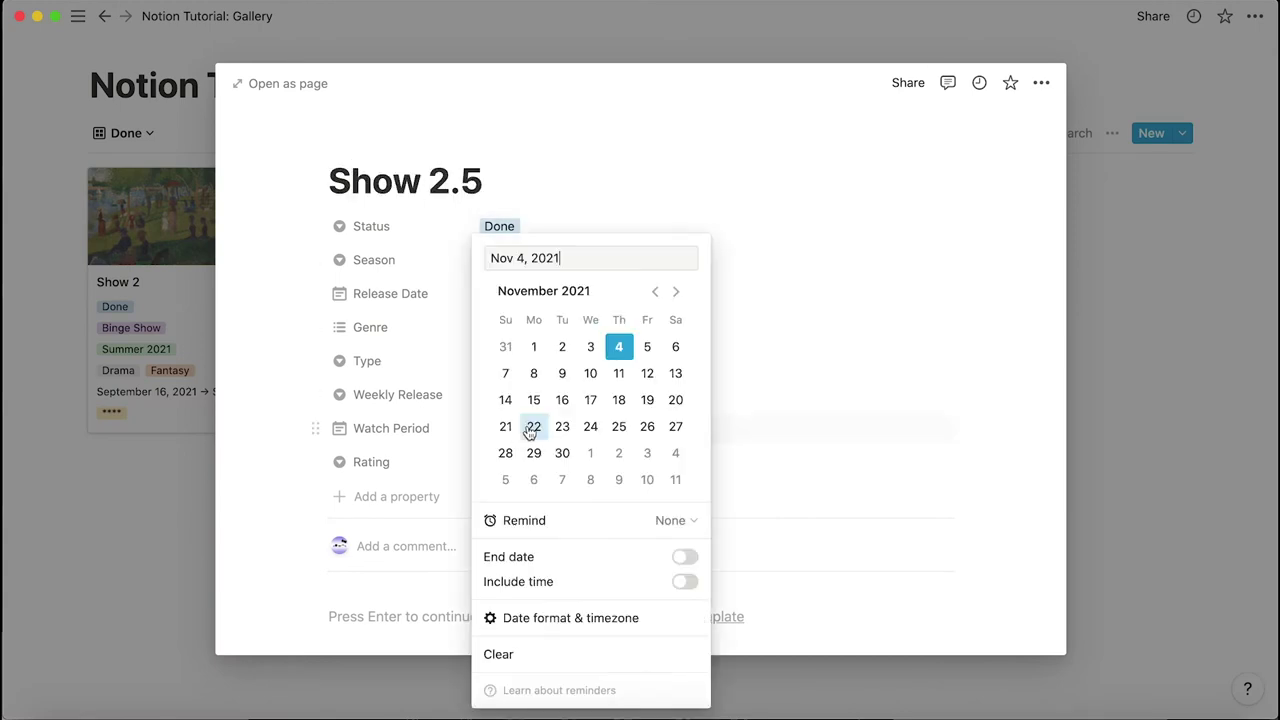
left_click(656, 292)
left_click(656, 292)
left_click(658, 293)
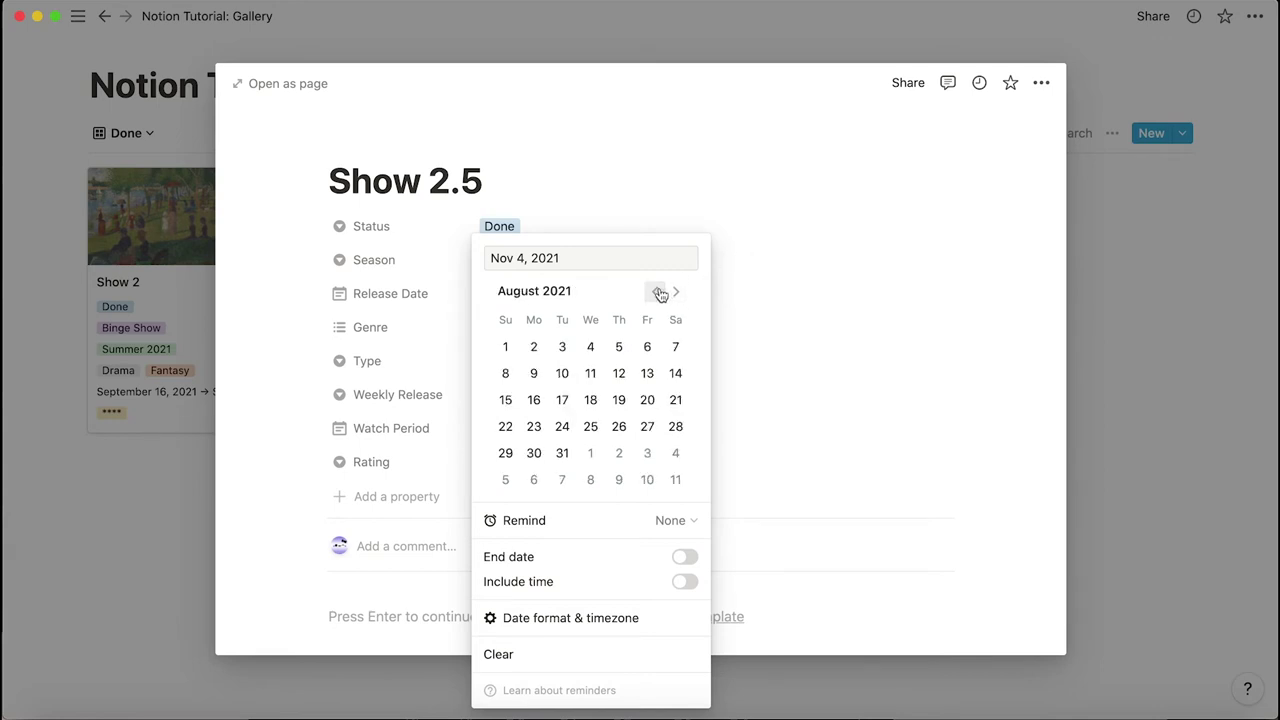
left_click(573, 386)
left_click(1074, 287)
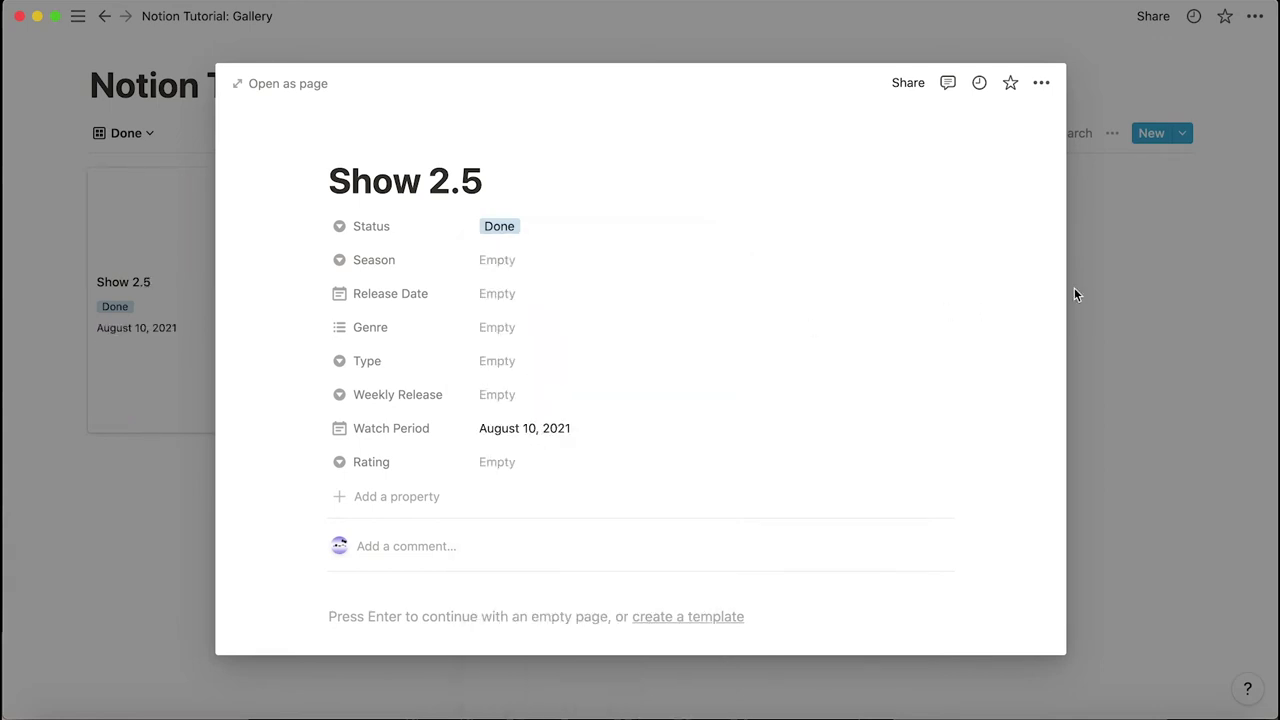
left_click(1158, 287)
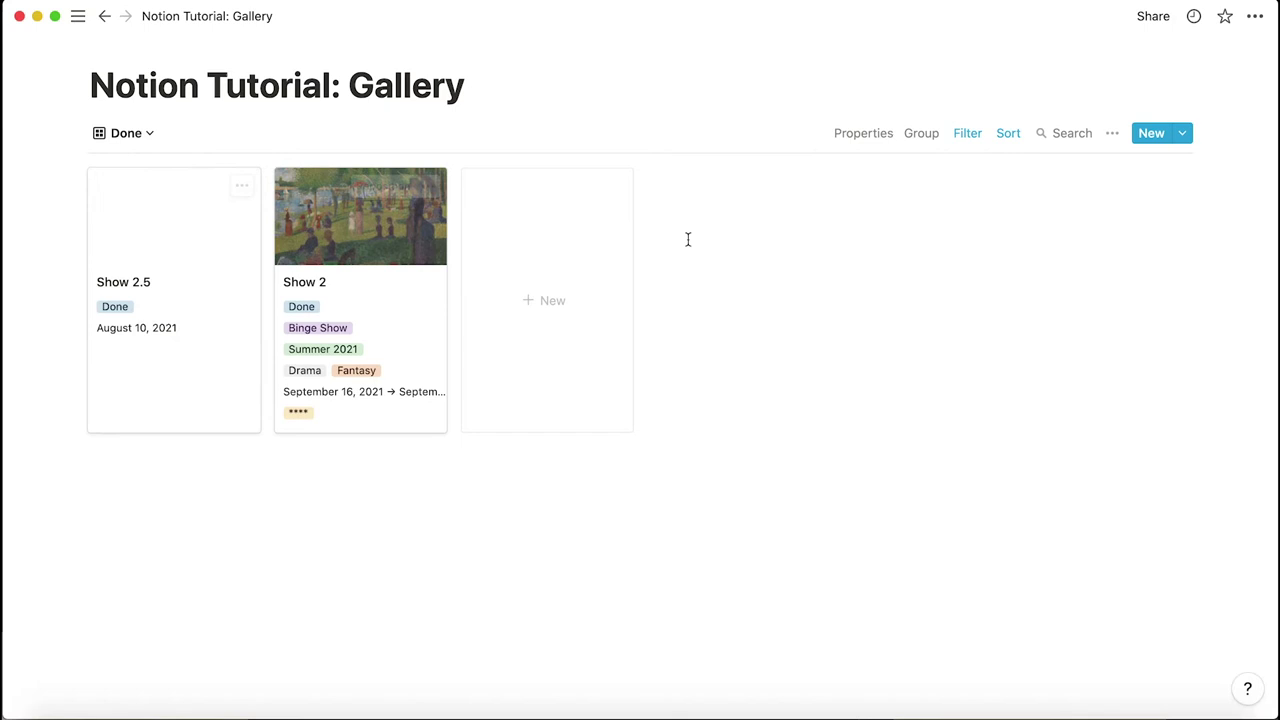
Review the Done view's sort setting and delete the Show 2.5 card
left_click(1007, 136)
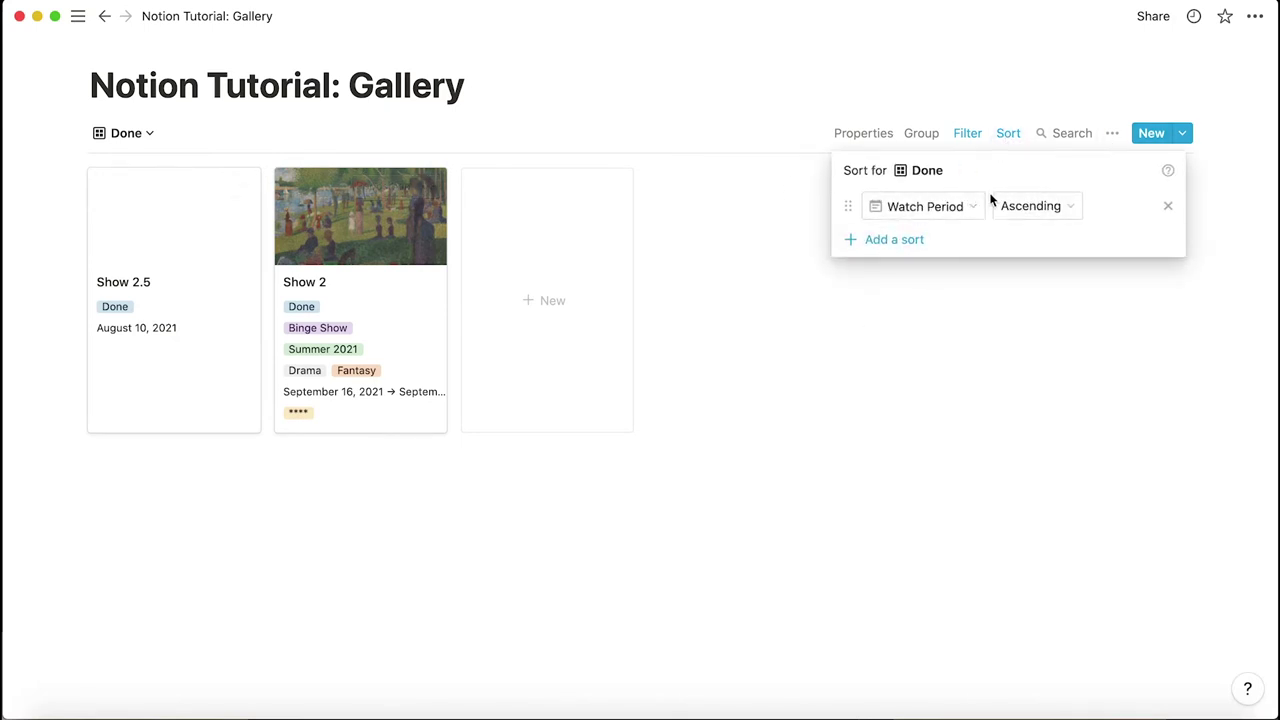
left_click(142, 296)
left_click(242, 187)
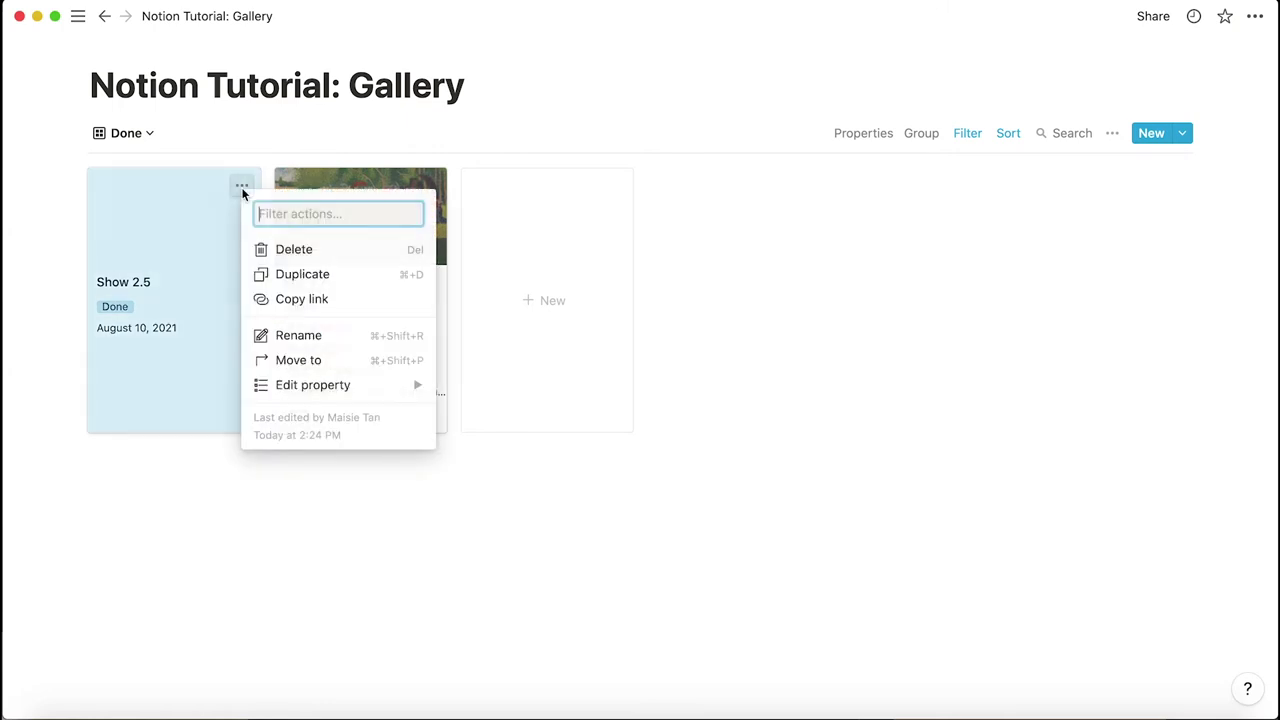
left_click(296, 250)
Create a new Gallery view of the database named Upcoming
left_click(134, 134)
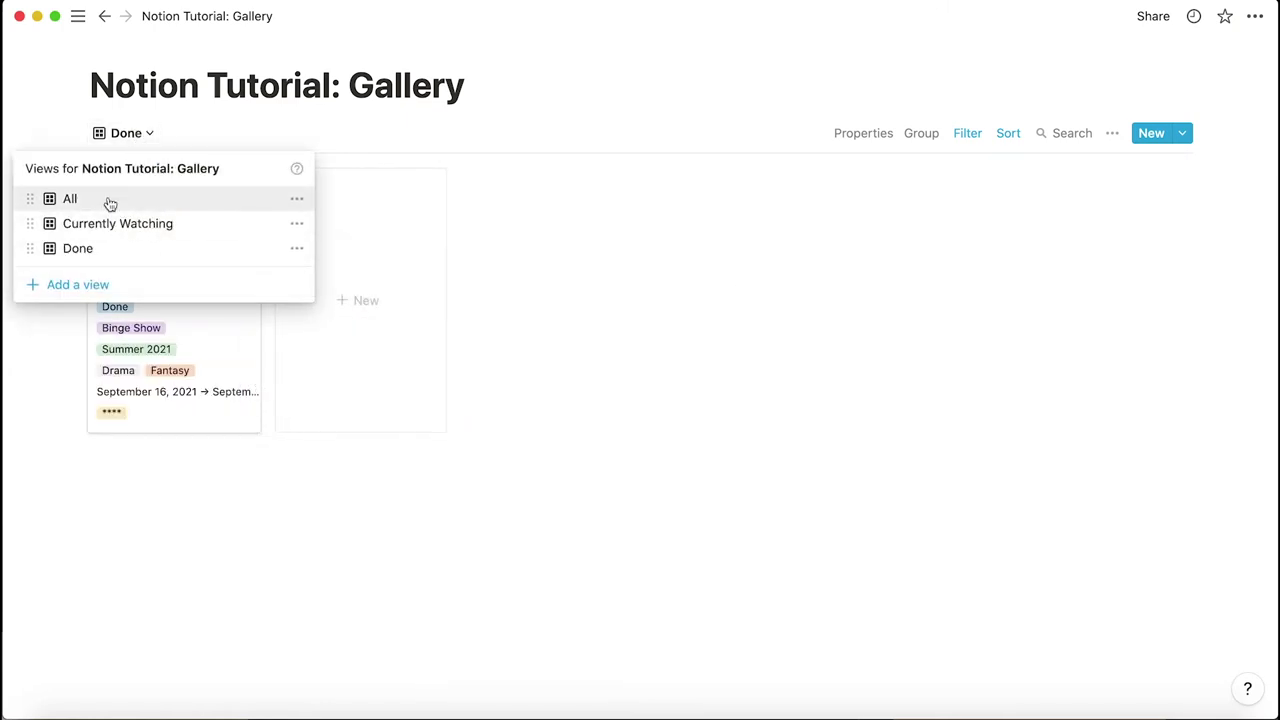
left_click(90, 285)
left_click(425, 402)
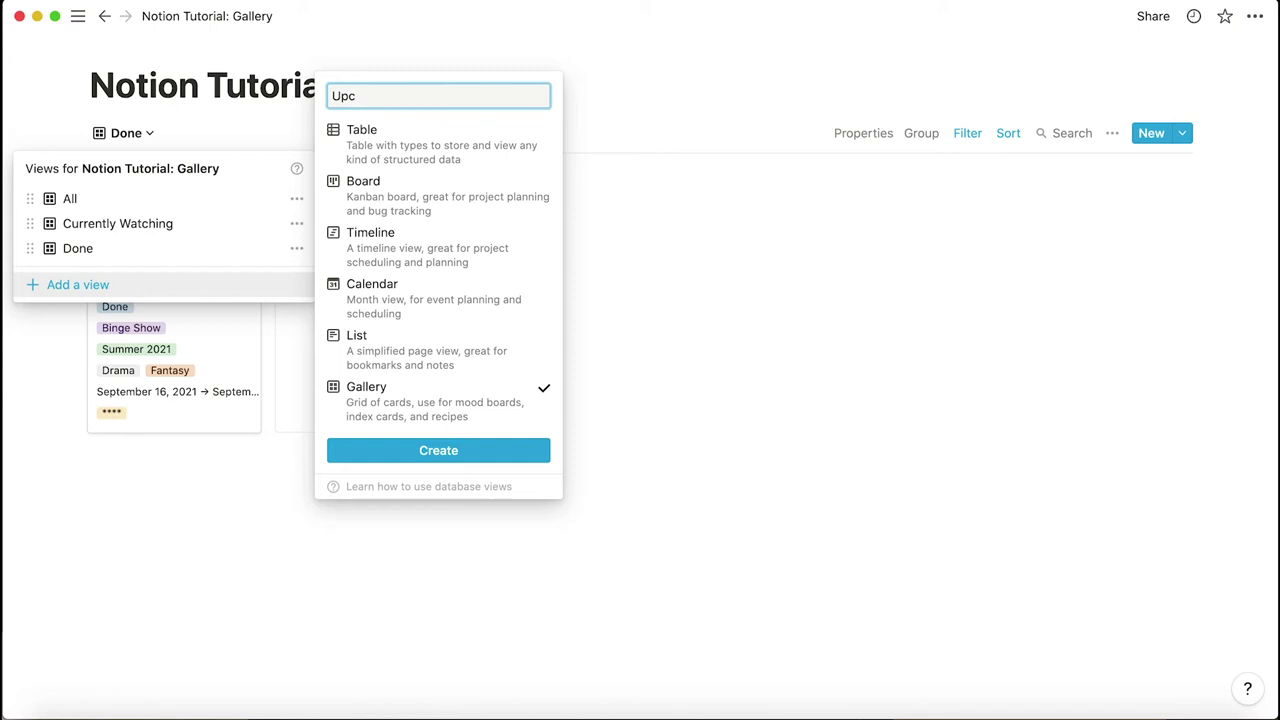
left_click(490, 450)
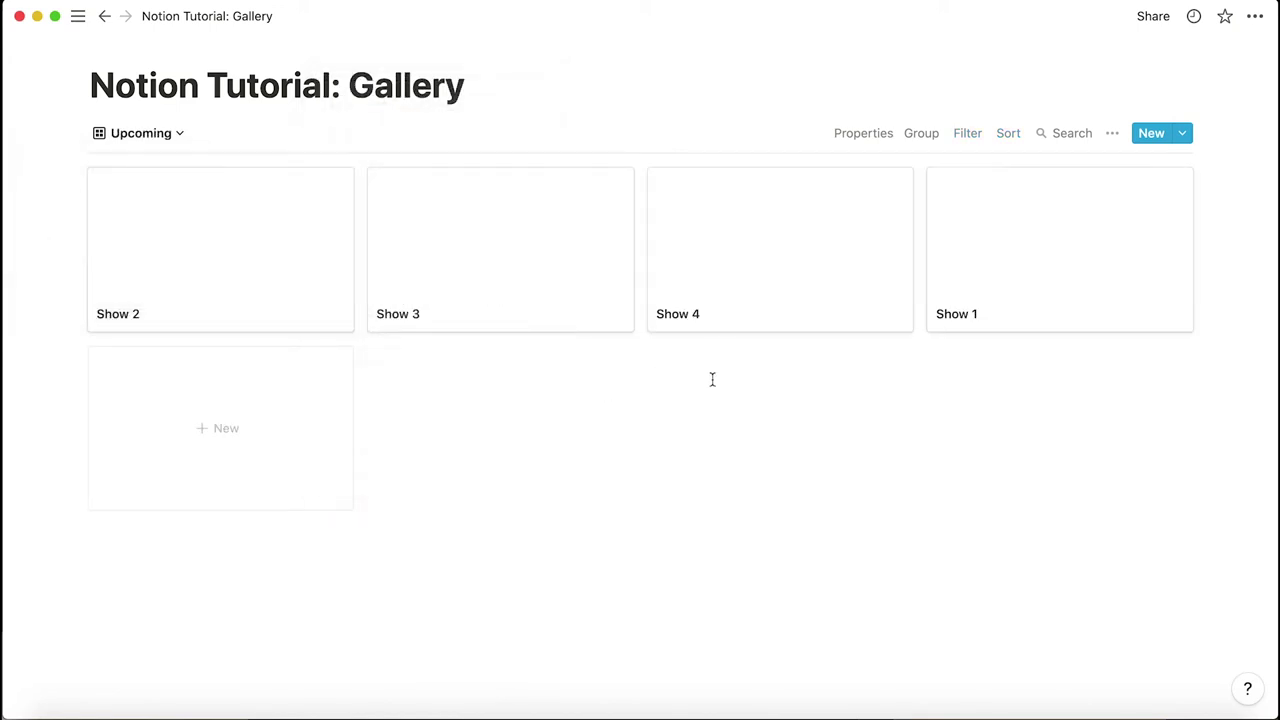
Set the Upcoming view's card preview to Page cover and its card size to Small
left_click(855, 135)
left_click(988, 204)
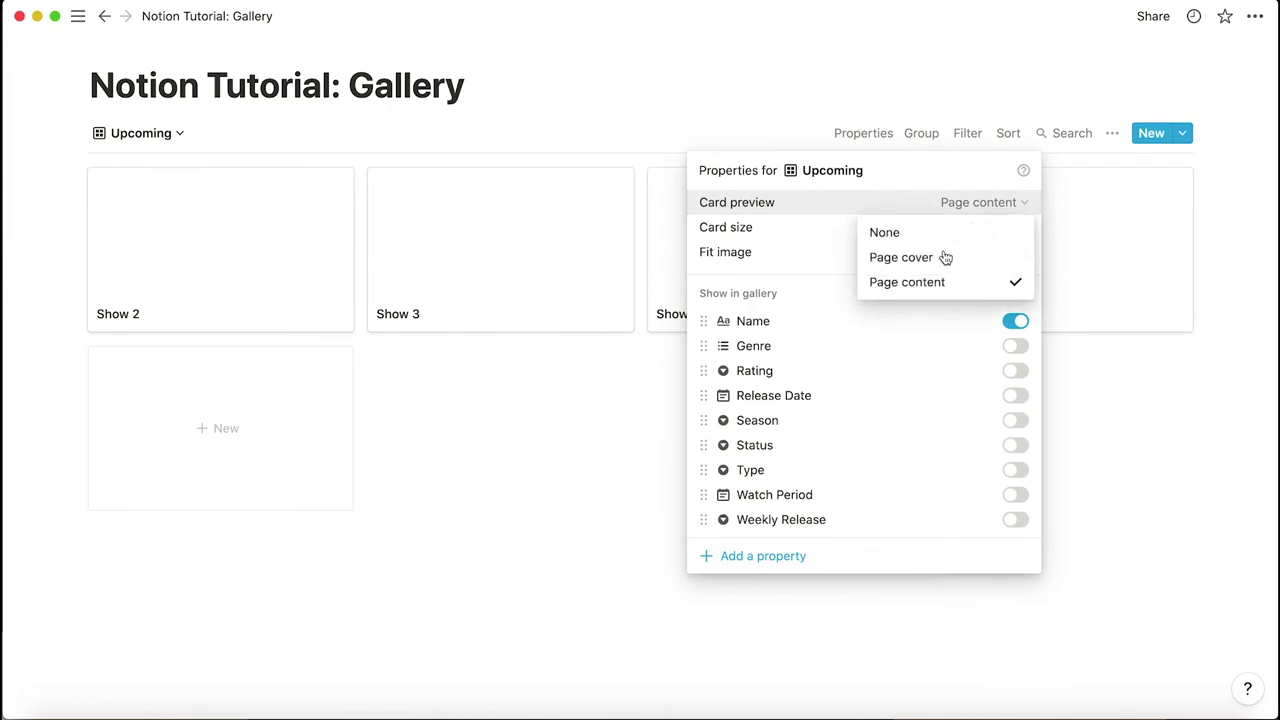
left_click(925, 258)
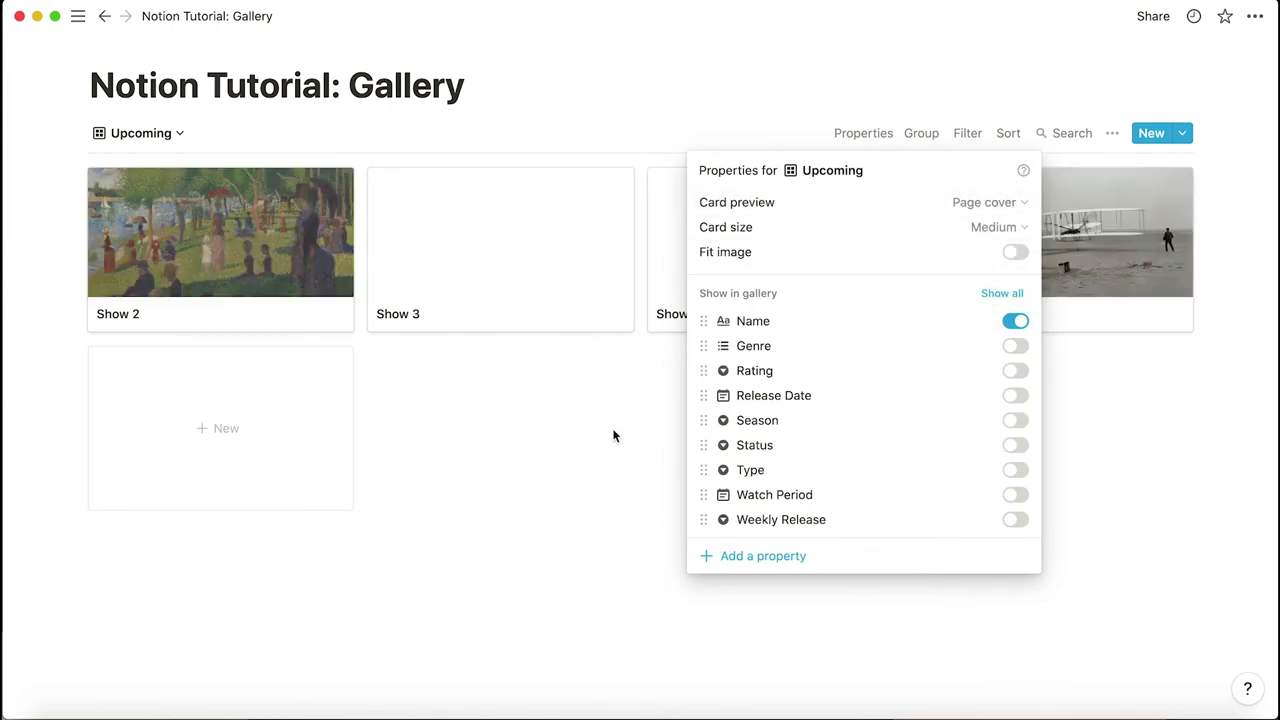
left_click(1000, 228)
left_click(958, 258)
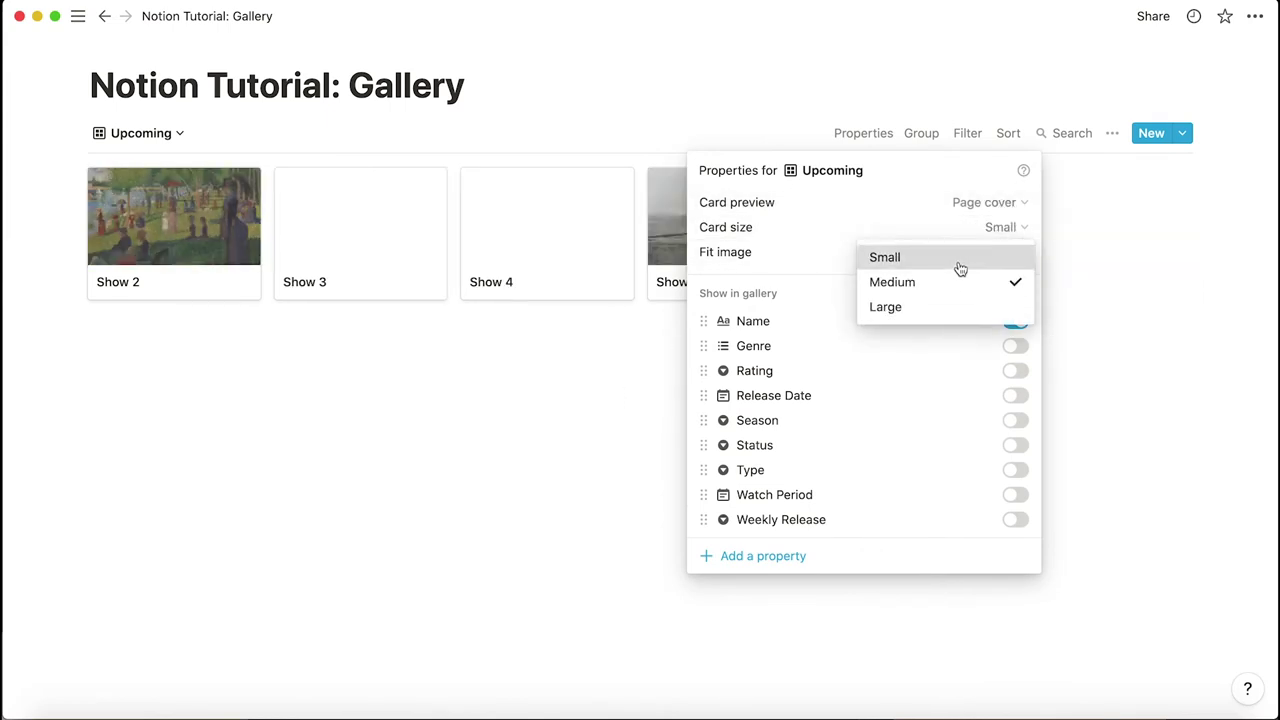
left_click(655, 440)
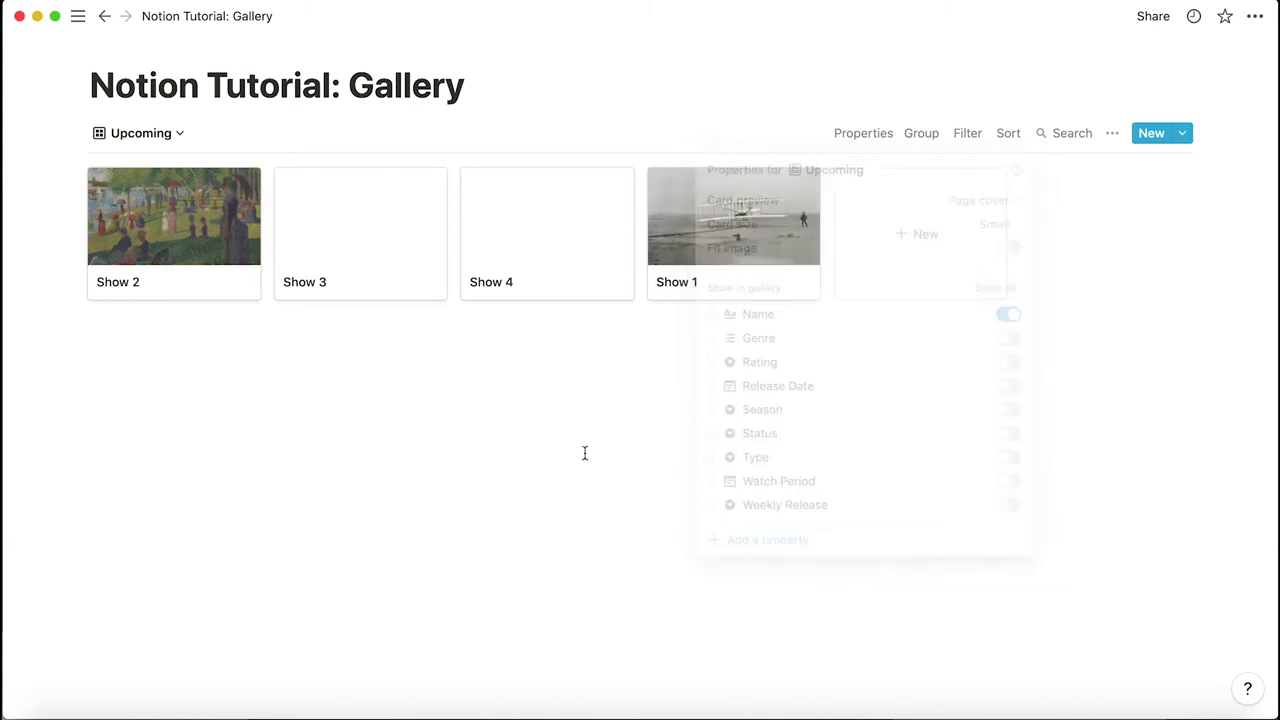
Filter the Upcoming view to entries whose Status is Upcoming
left_click(970, 137)
left_click(829, 297)
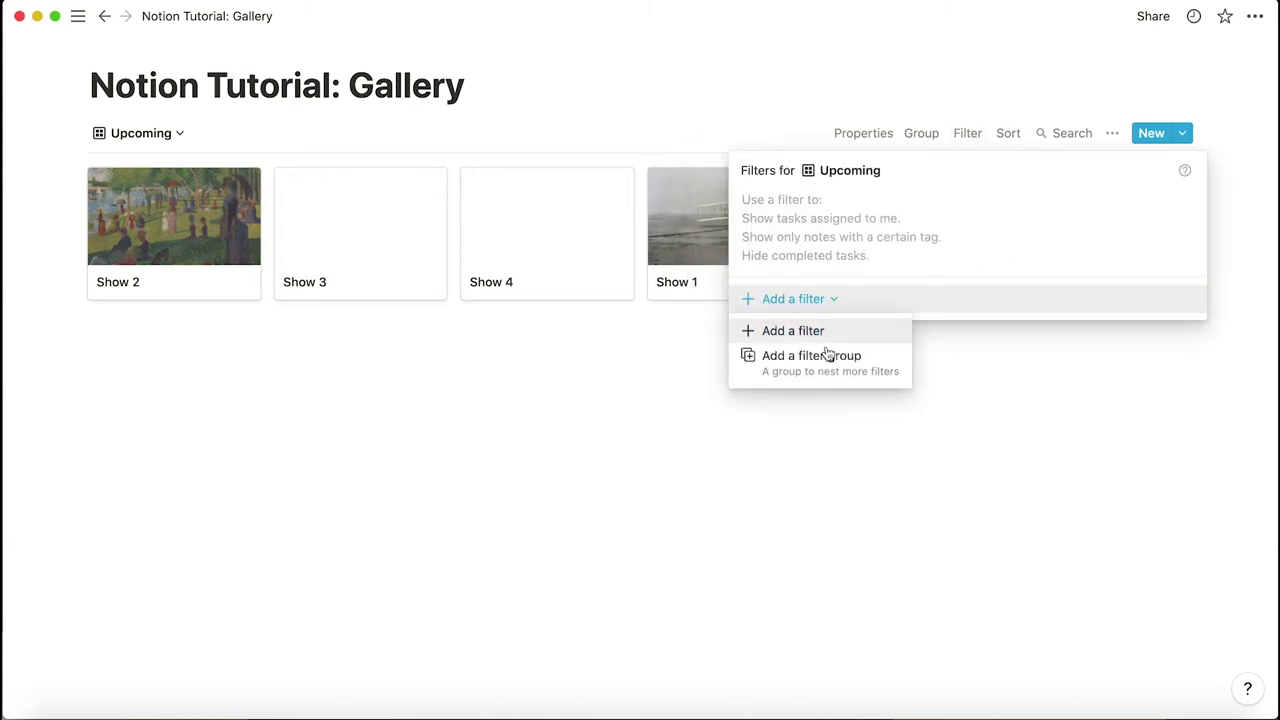
left_click(820, 330)
left_click(823, 214)
left_click(817, 401)
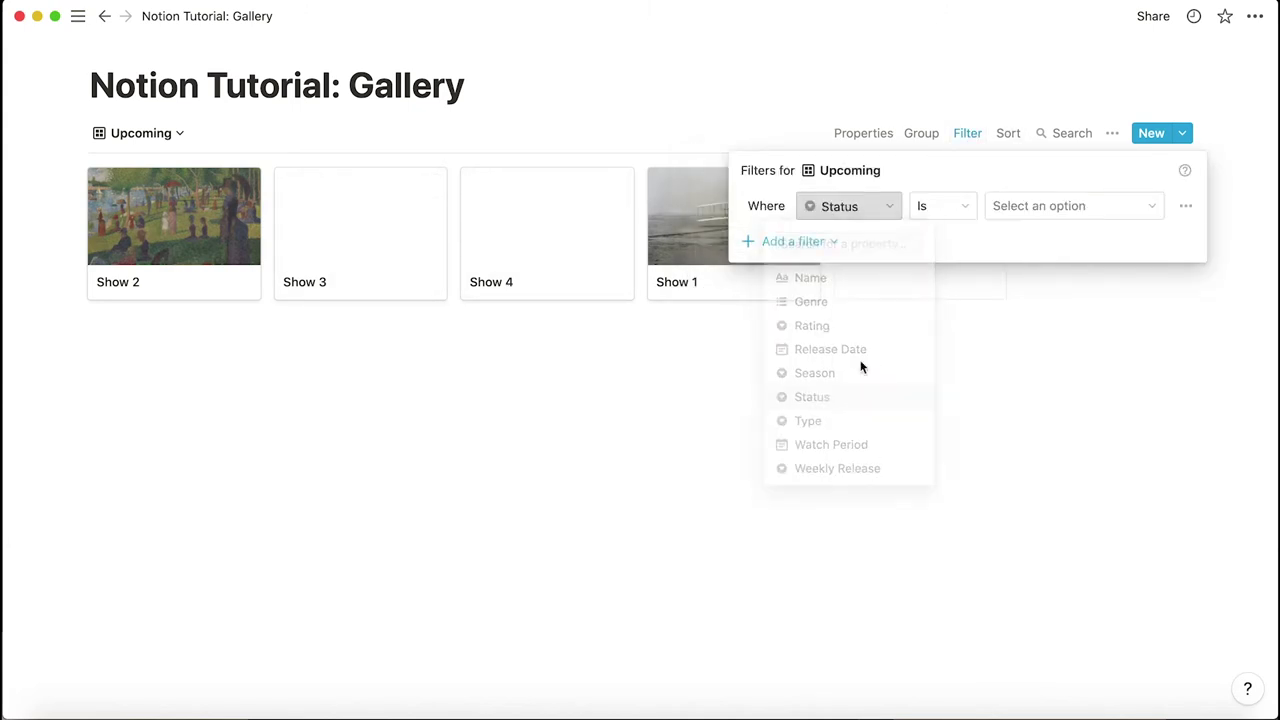
left_click(999, 206)
left_click(1003, 354)
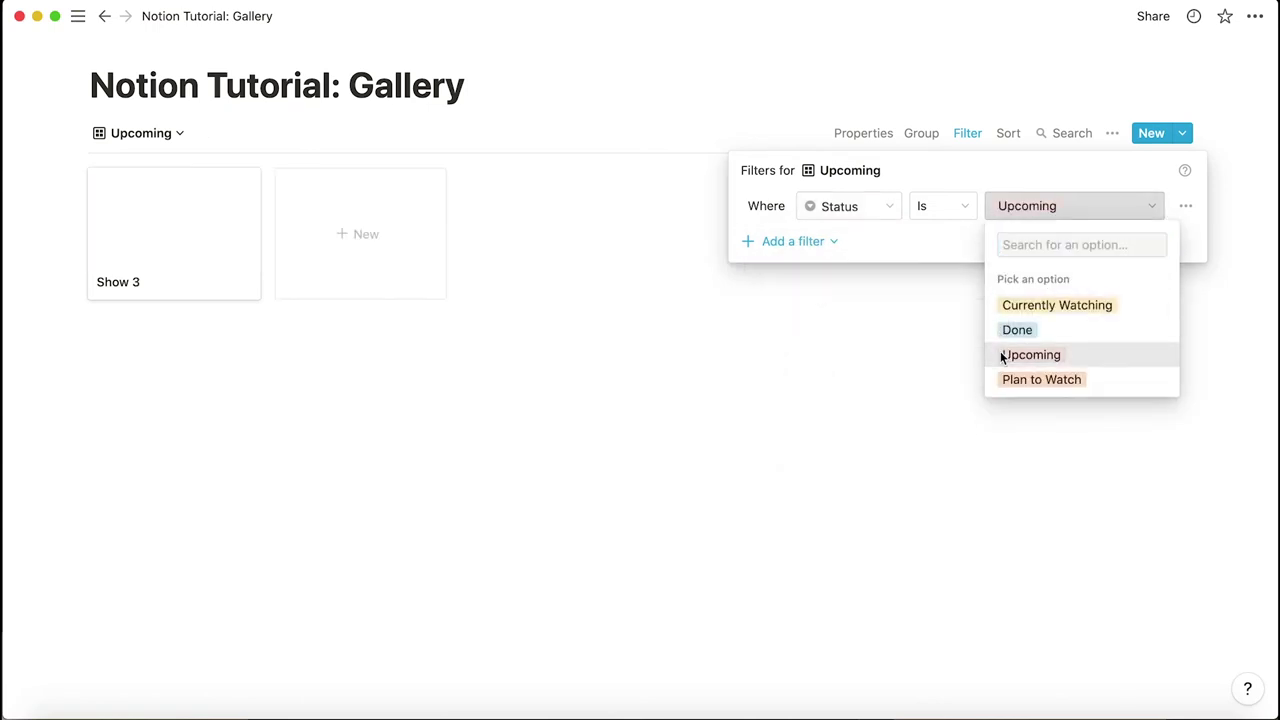
left_click(857, 400)
Add a cover image to the Show 3 page and return to the Upcoming gallery
left_click(194, 252)
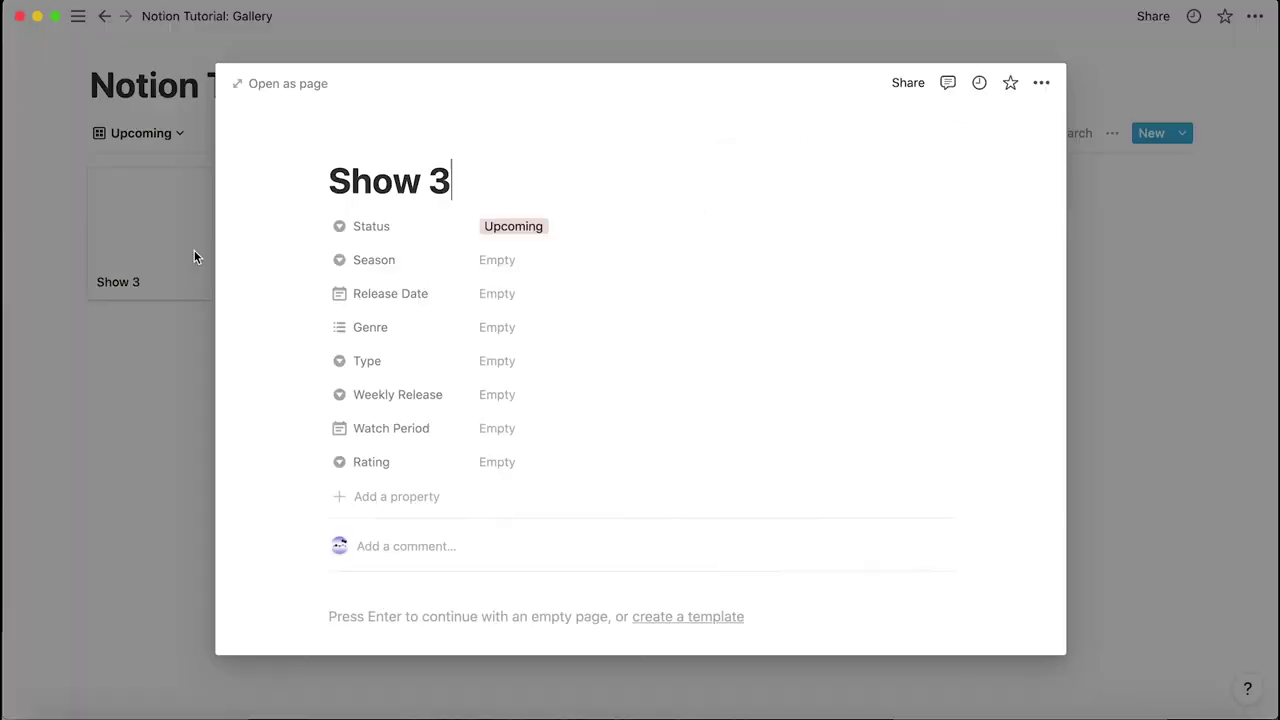
left_click(445, 150)
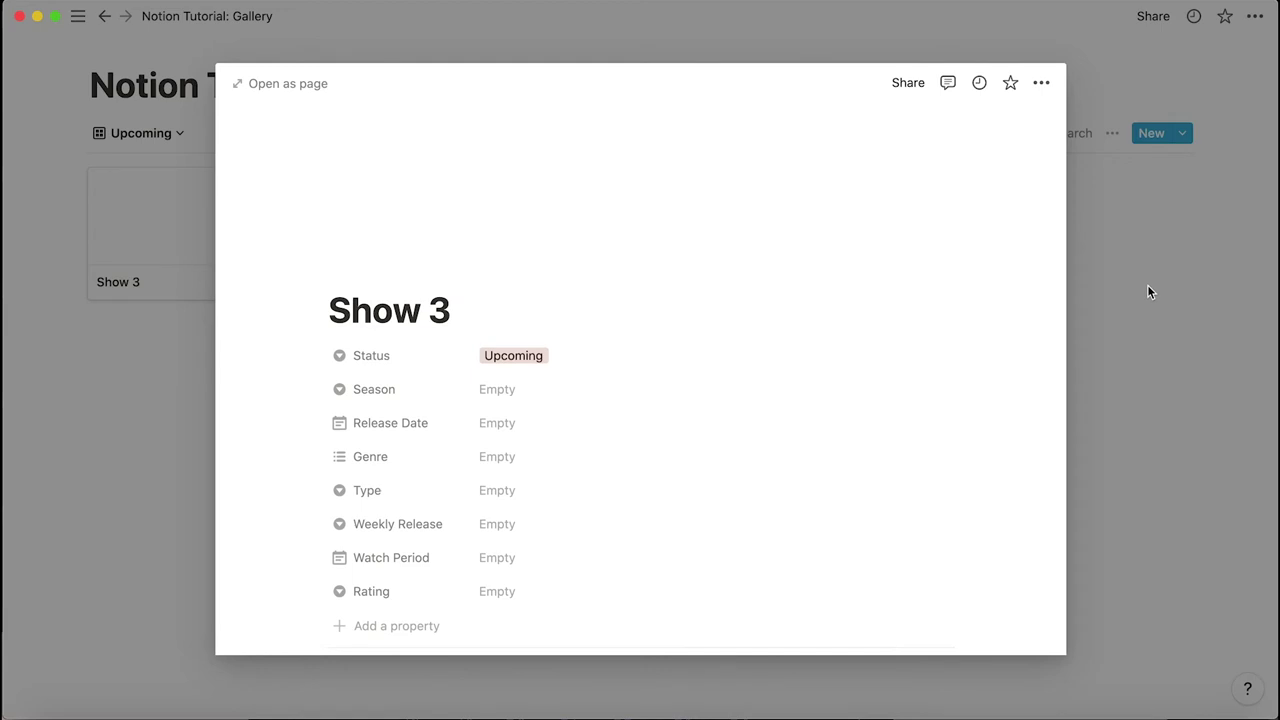
left_click(130, 395)
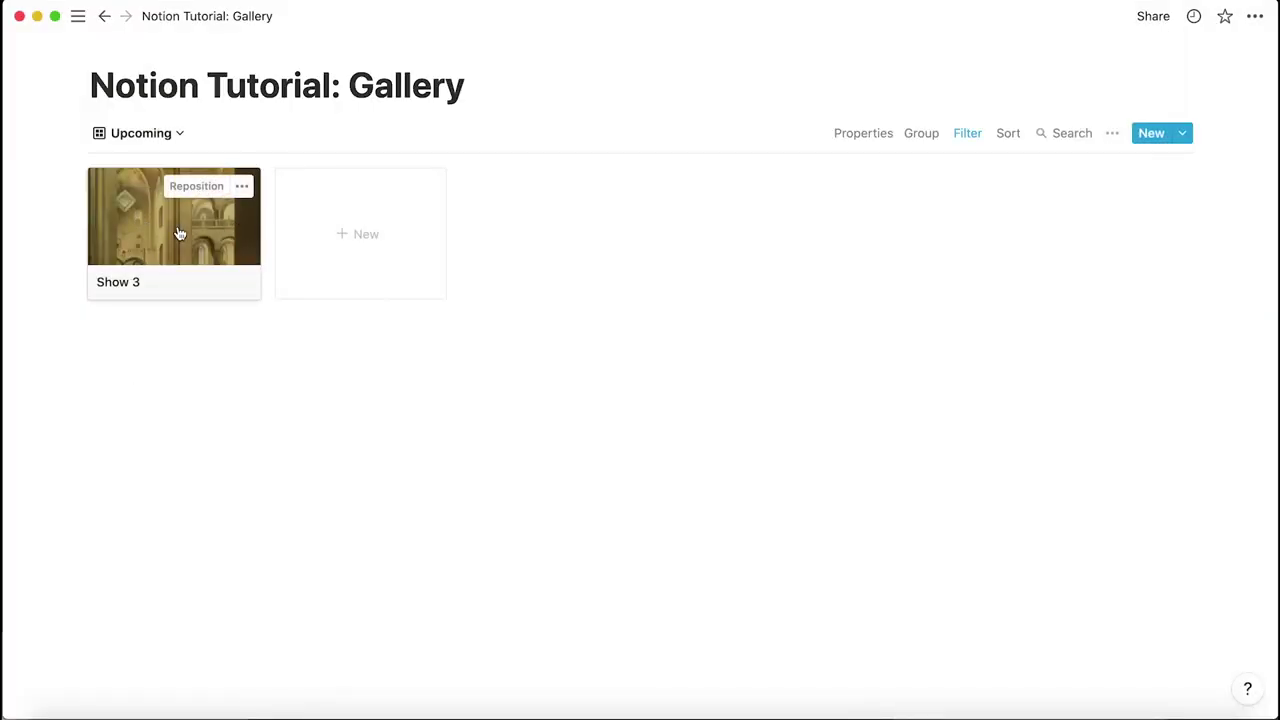
Show Status, Release Date and Genre on the Upcoming cards, ordered in that sequence below Name
left_click(840, 136)
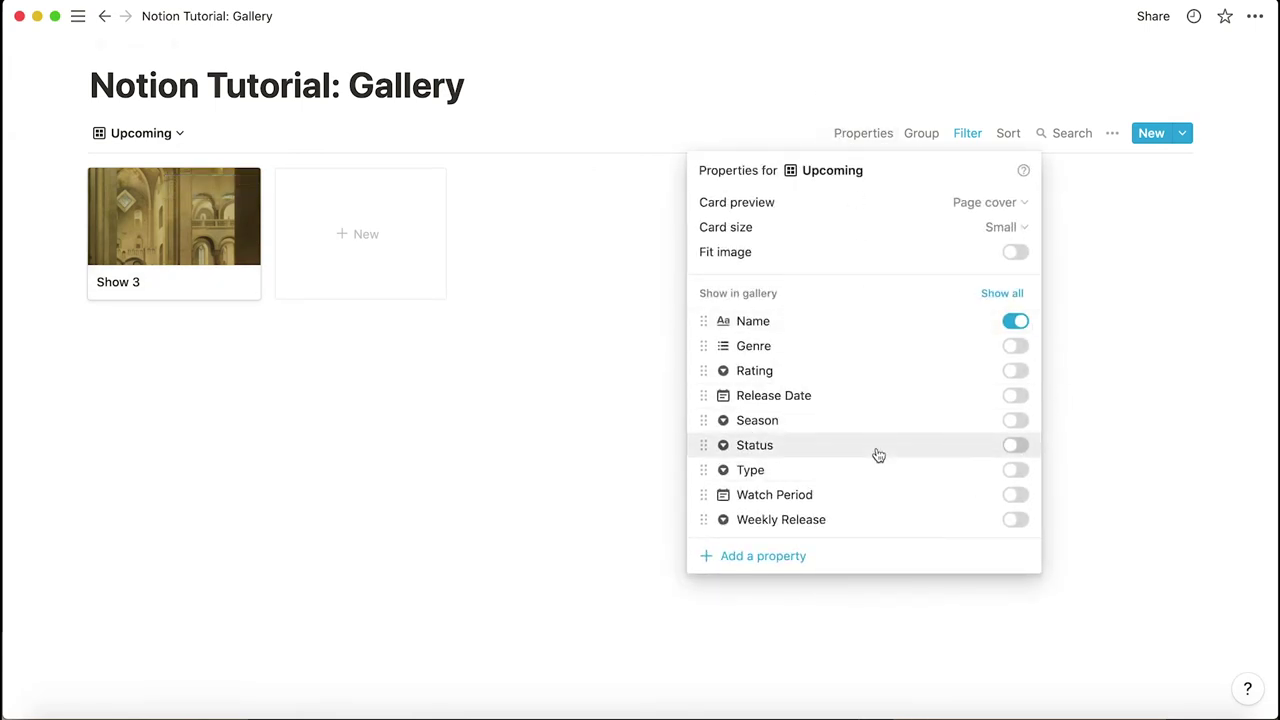
left_click(1016, 444)
left_click_drag(704, 445, 706, 346)
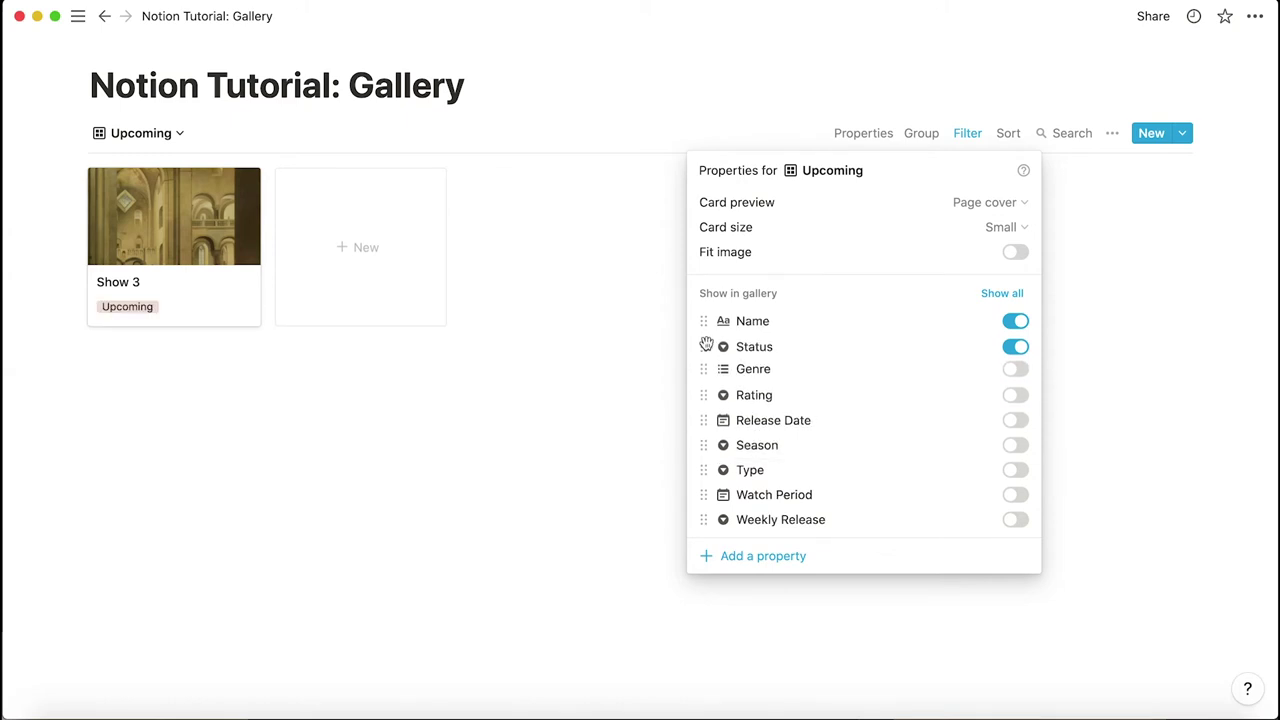
left_click(1014, 419)
left_click_drag(700, 417, 702, 371)
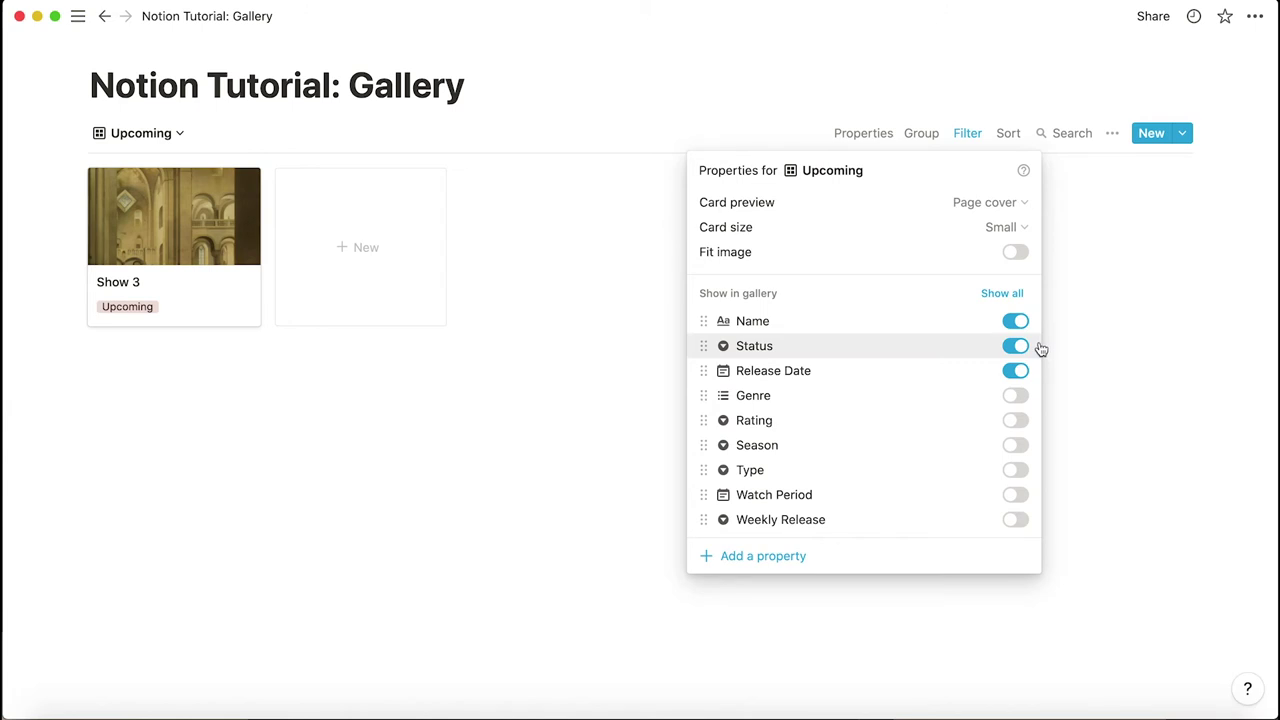
left_click(1016, 399)
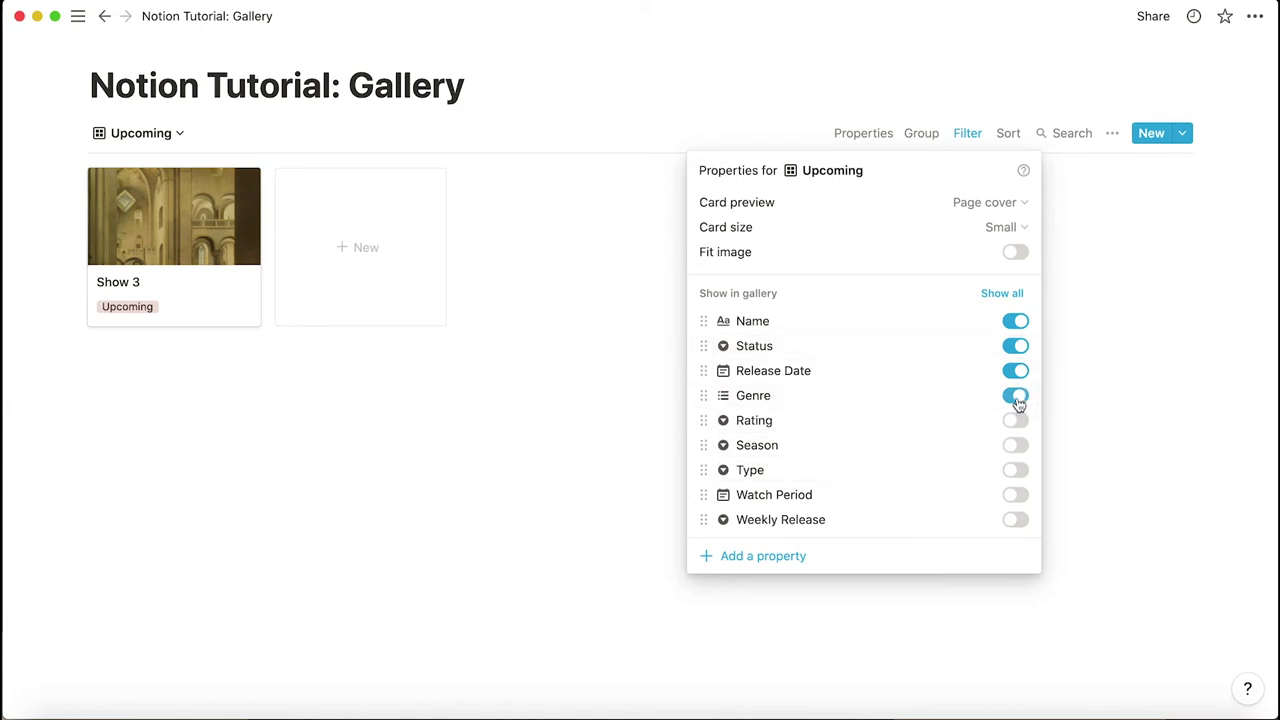
left_click(458, 432)
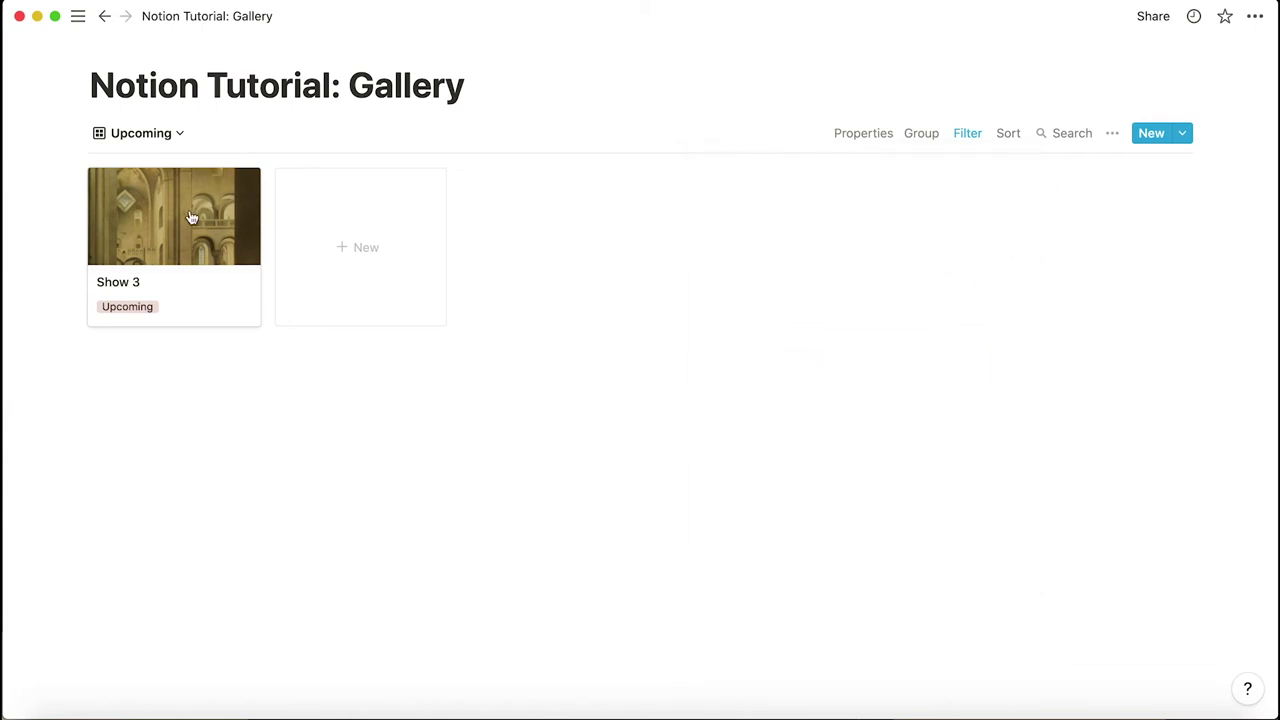
Set Show 3's Release Date to December 10, 2021
left_click(205, 213)
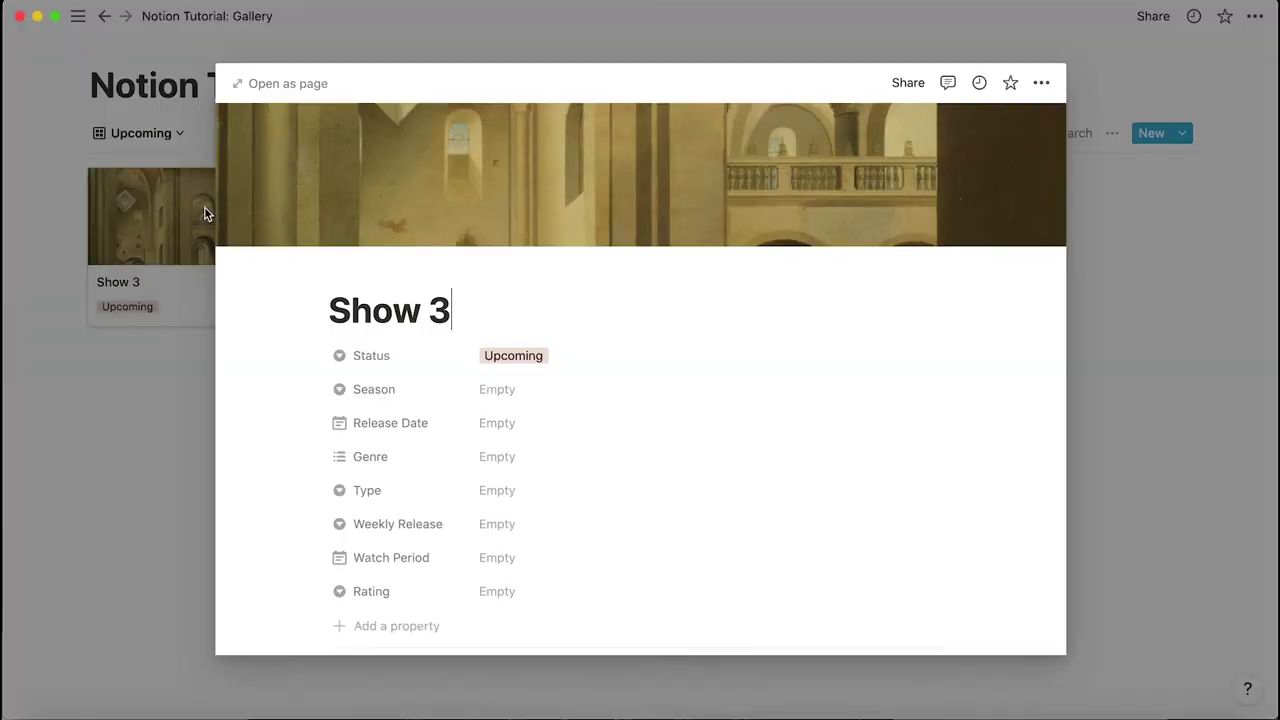
left_click(508, 423)
left_click(678, 293)
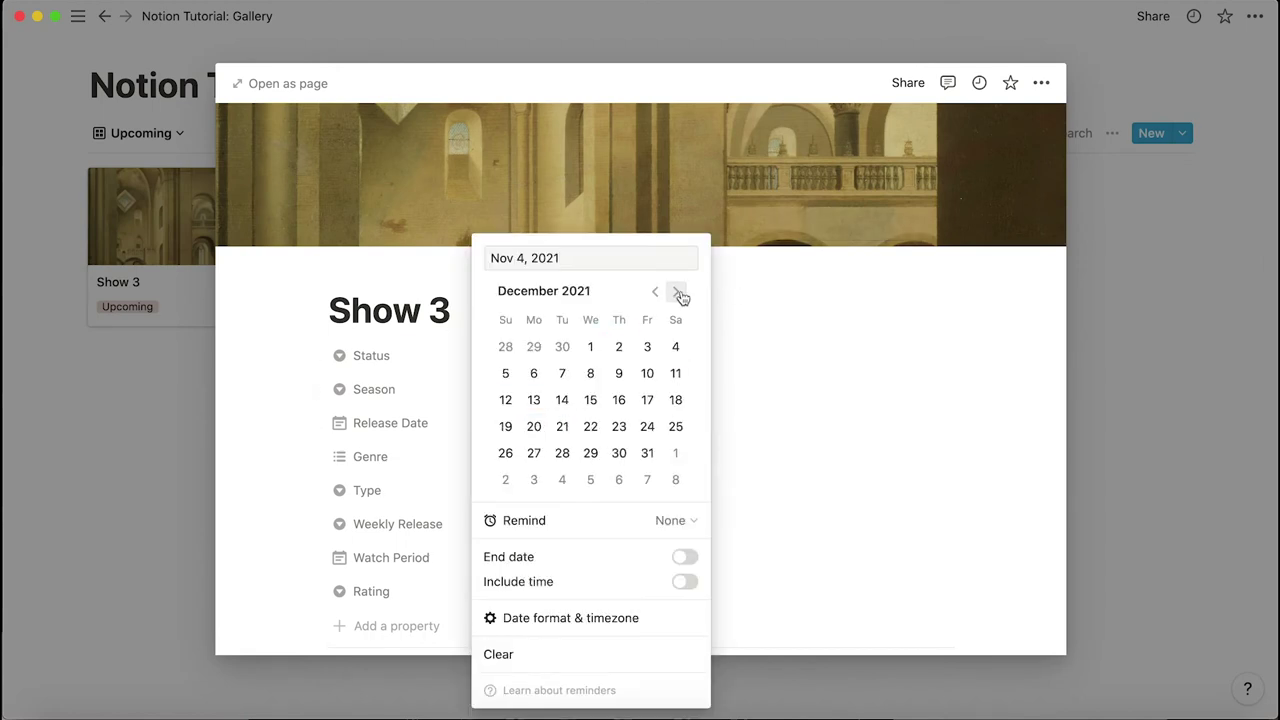
left_click(646, 374)
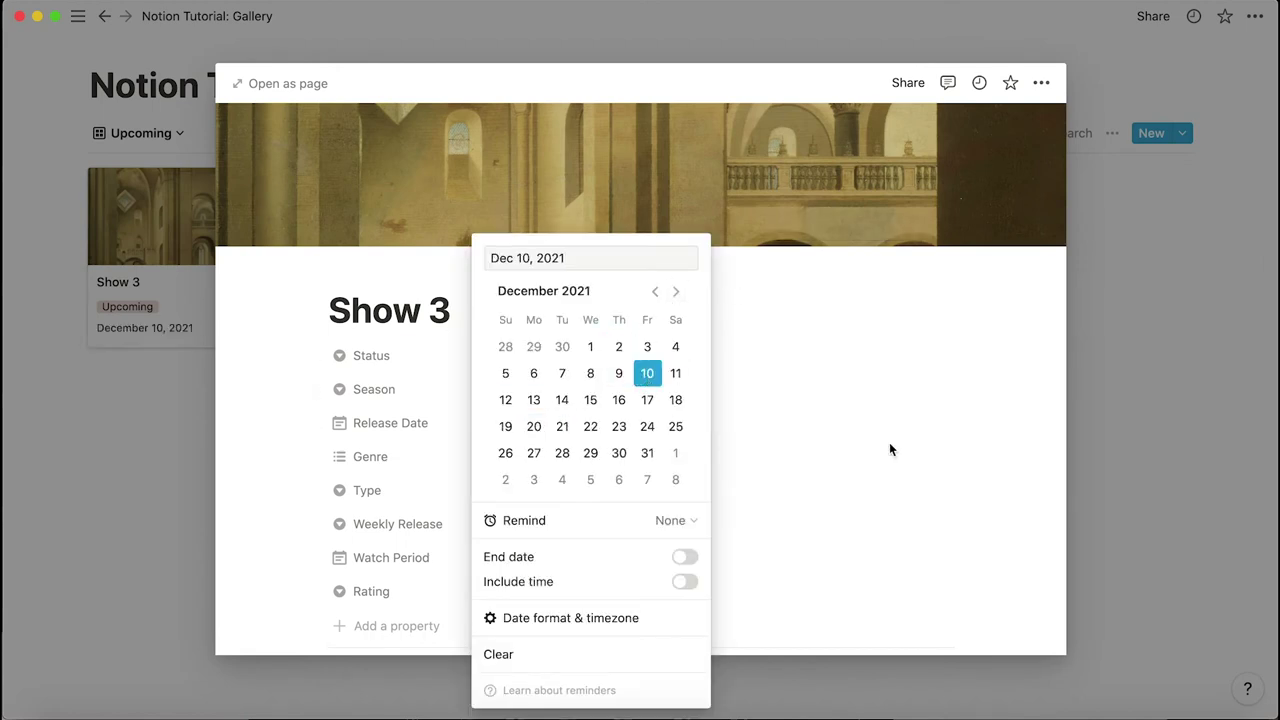
left_click(886, 441)
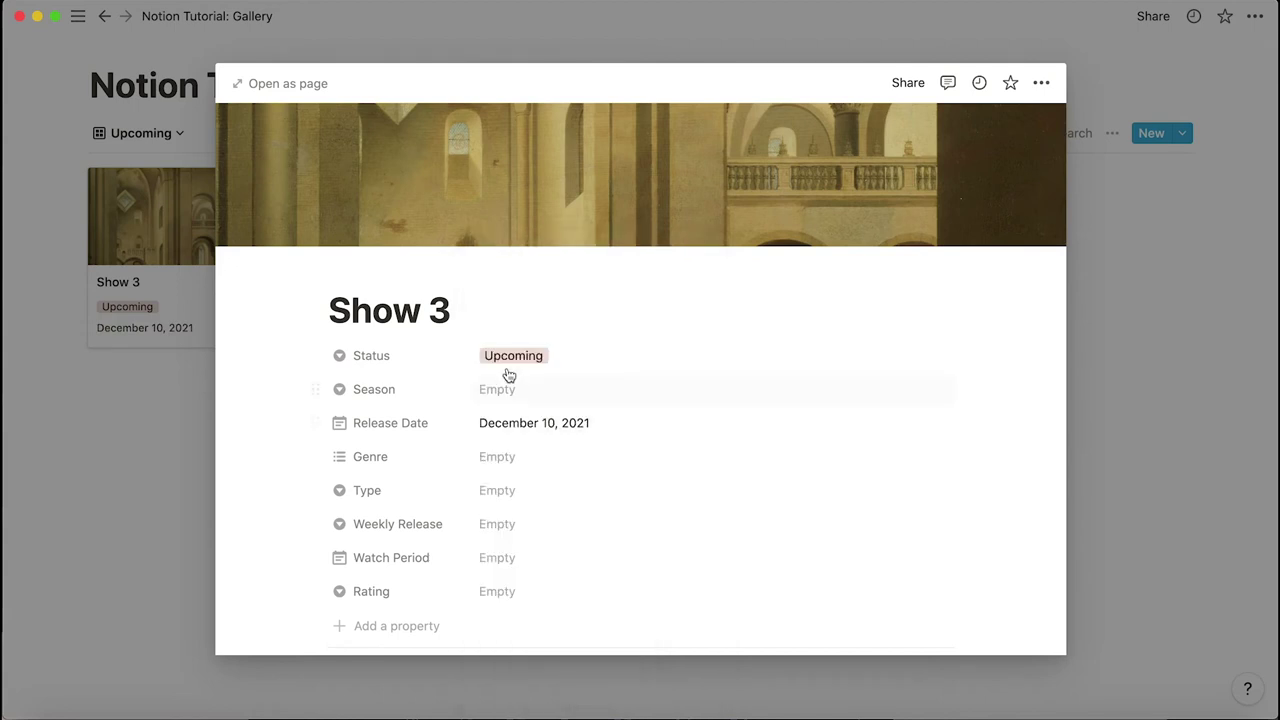
Assign the genres Mystery and Romance to Show 3 and close its page
left_click(528, 457)
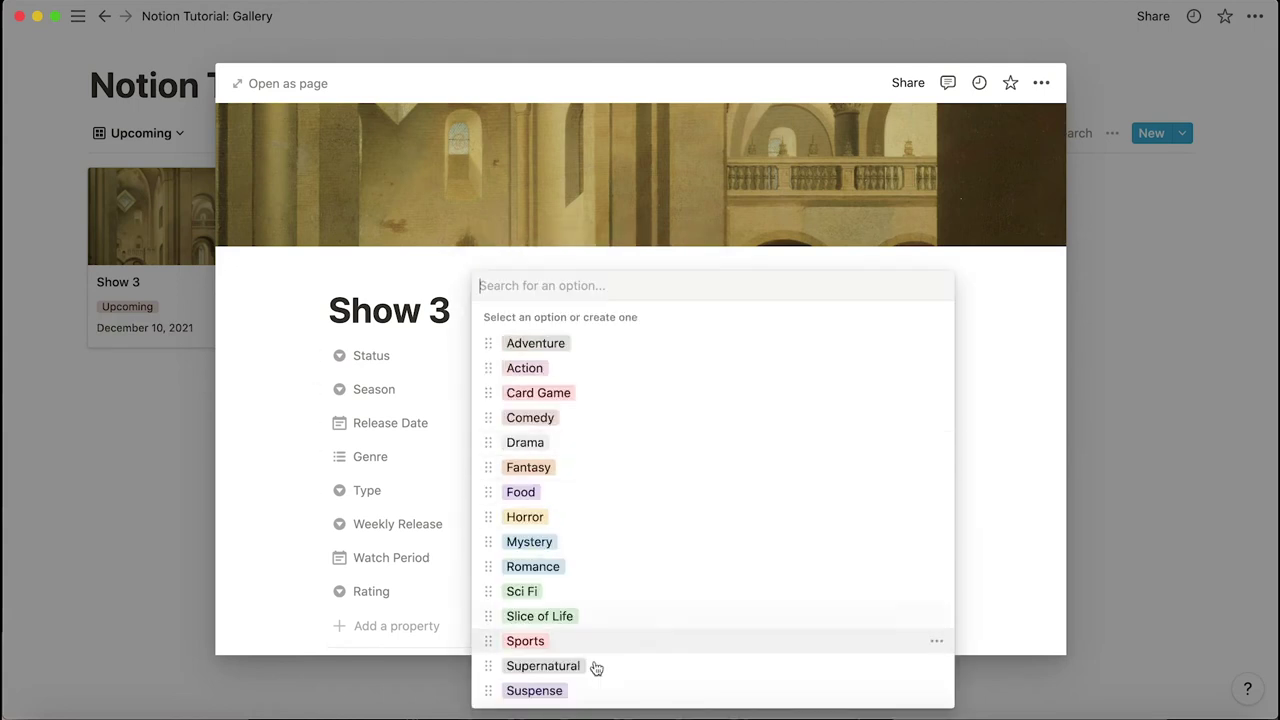
left_click(560, 541)
left_click(565, 566)
left_click(1003, 403)
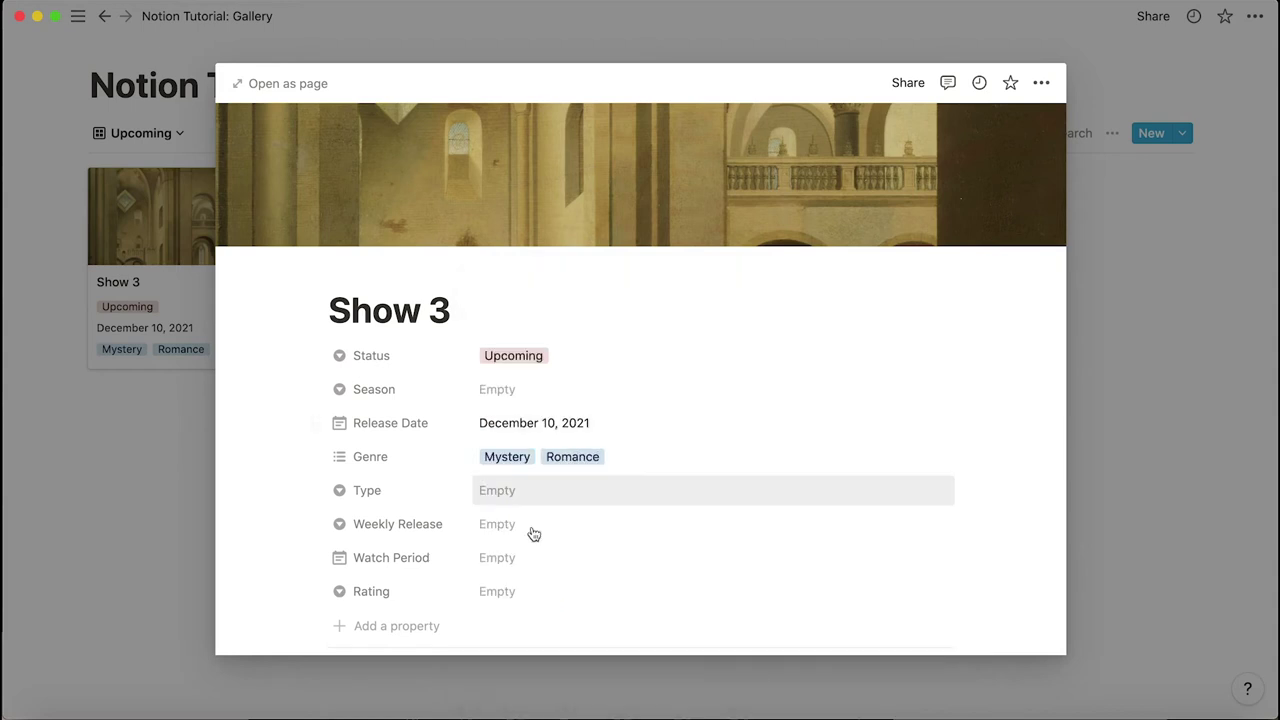
left_click(1189, 391)
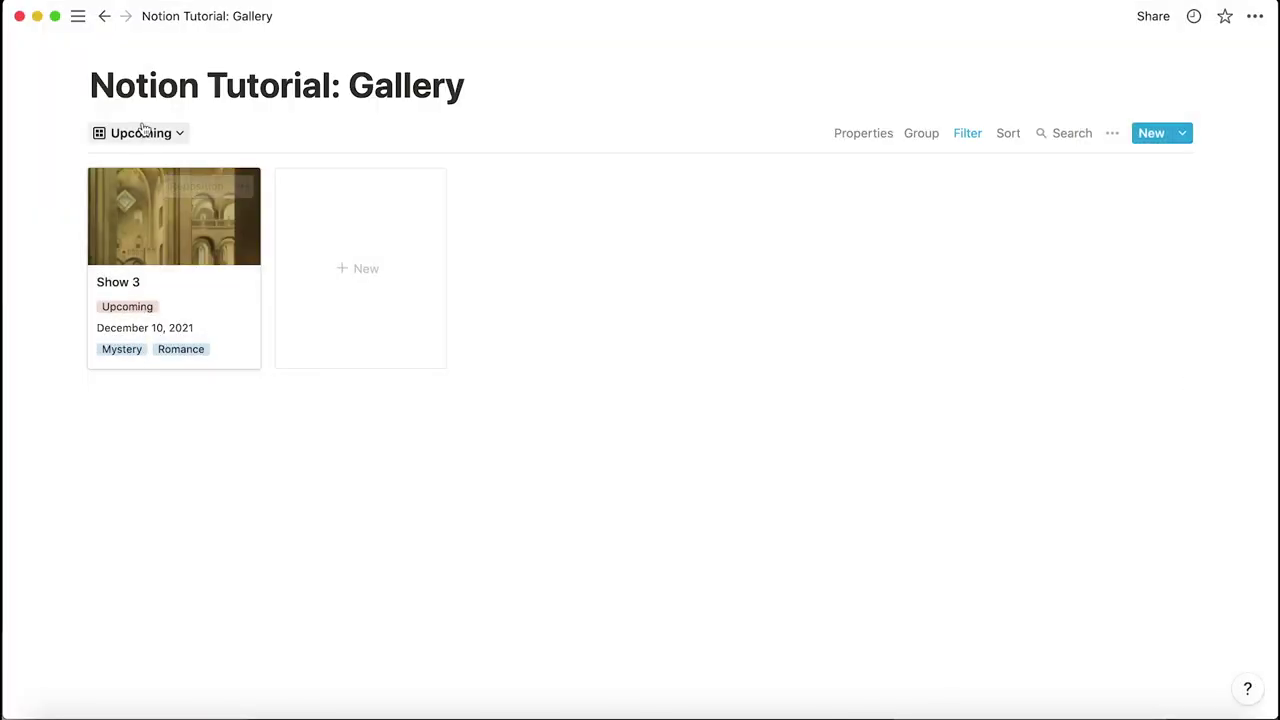
Reopen Show 3 and examine its Type and Weekly Release options without choosing any
left_click(166, 329)
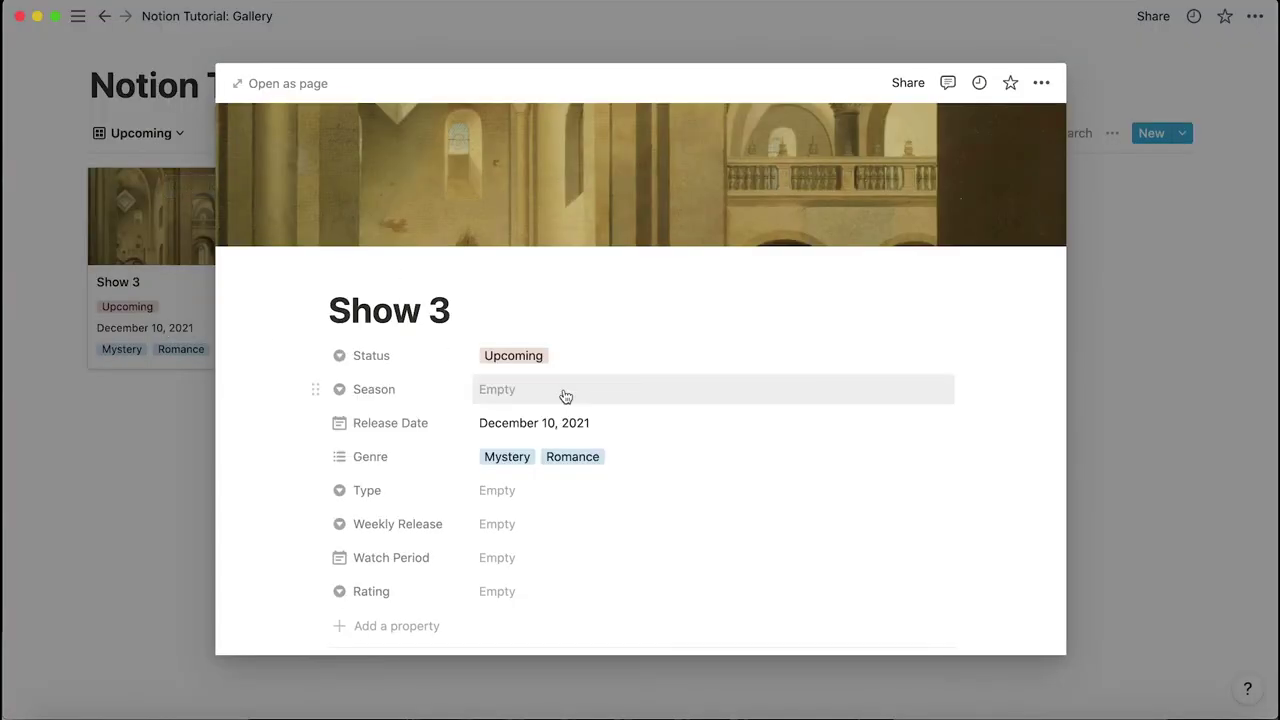
left_click(505, 490)
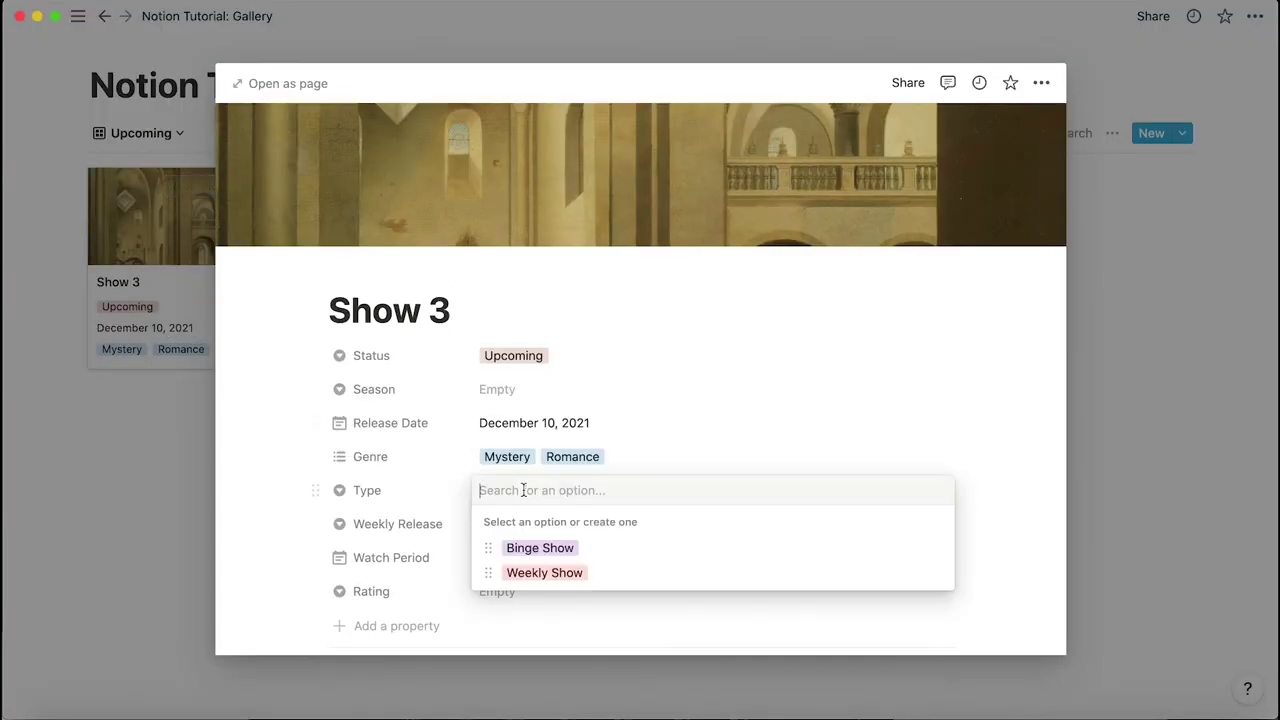
left_click(817, 409)
left_click(524, 527)
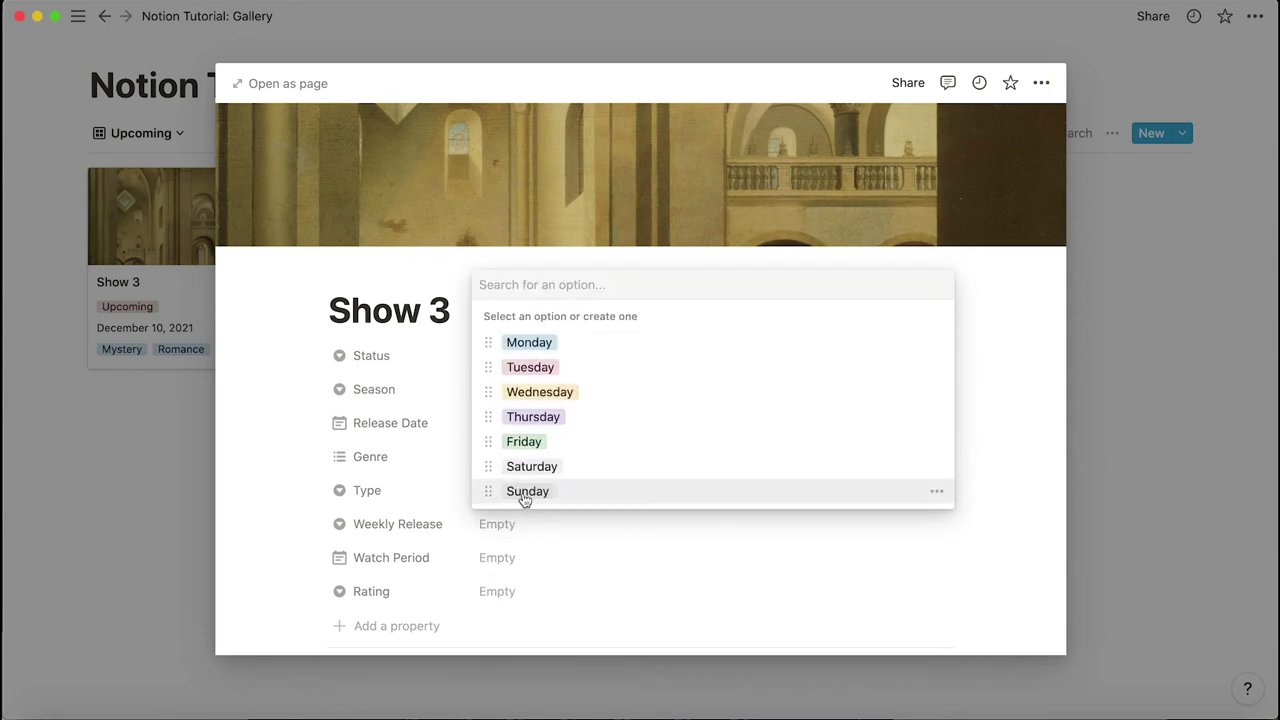
left_click(394, 606)
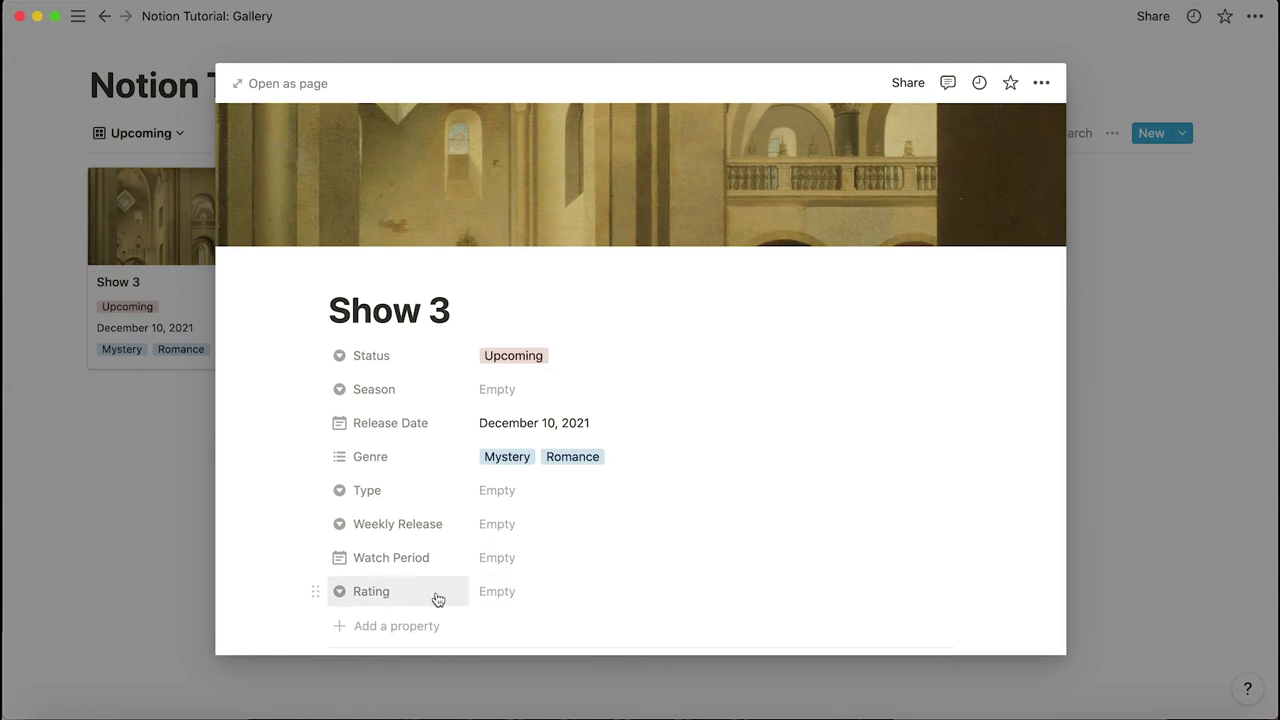
left_click(1224, 413)
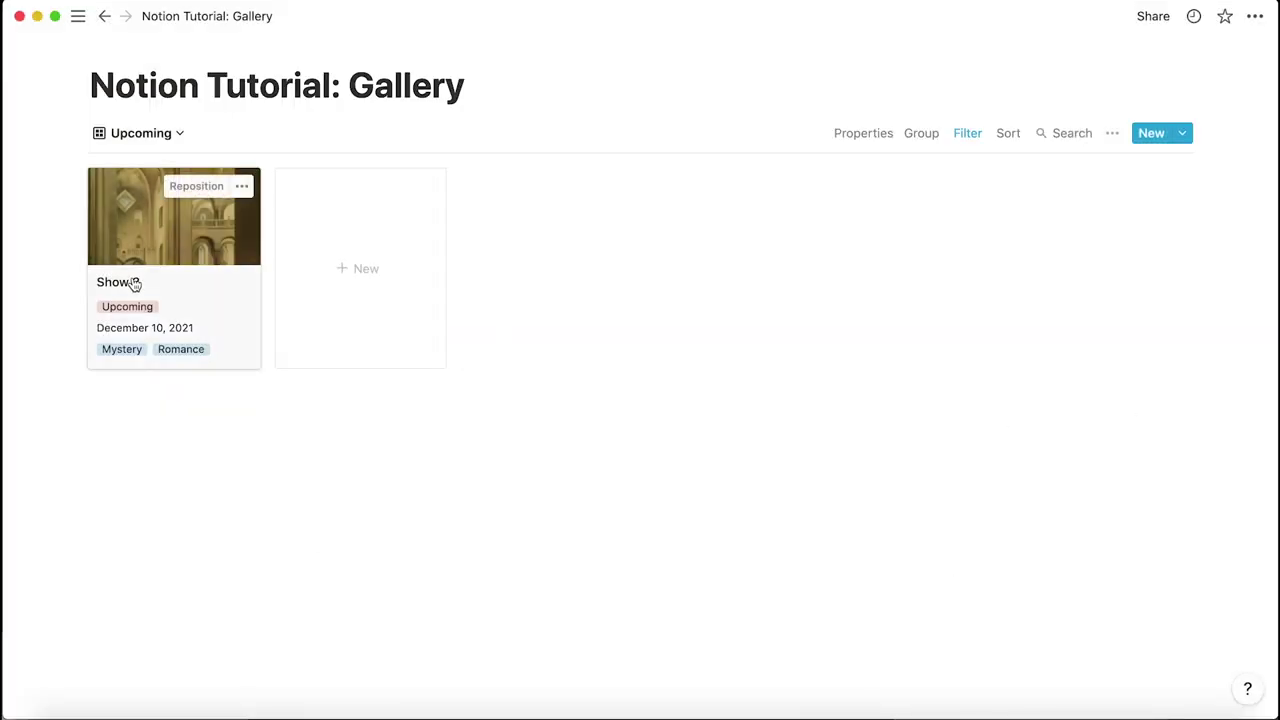
Create a new Gallery view of the database named Plan to Watch
left_click(160, 134)
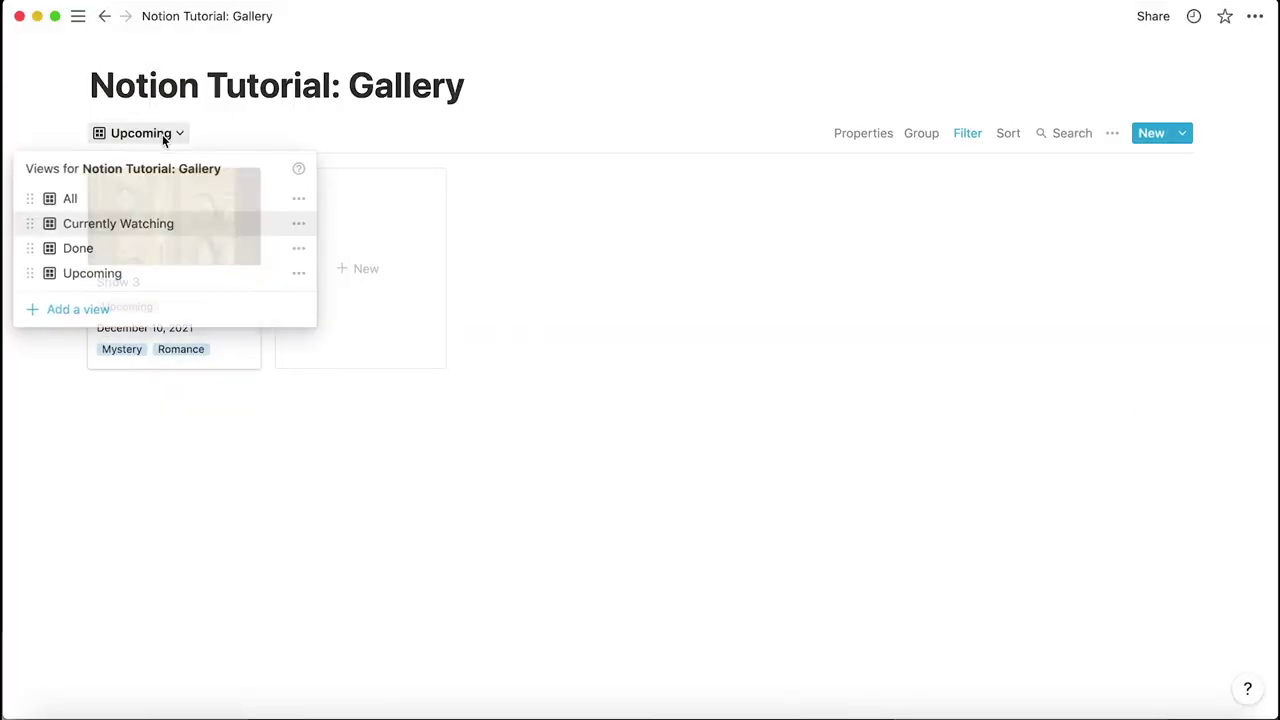
left_click(117, 310)
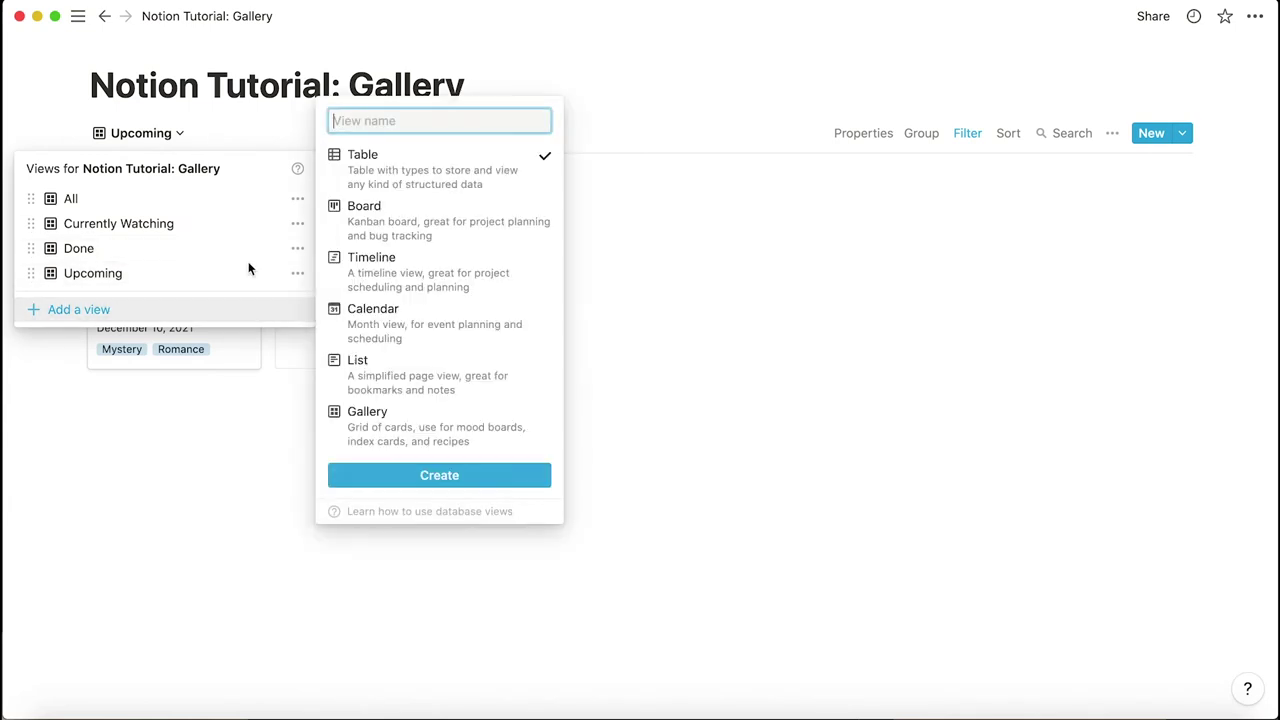
left_click(340, 424)
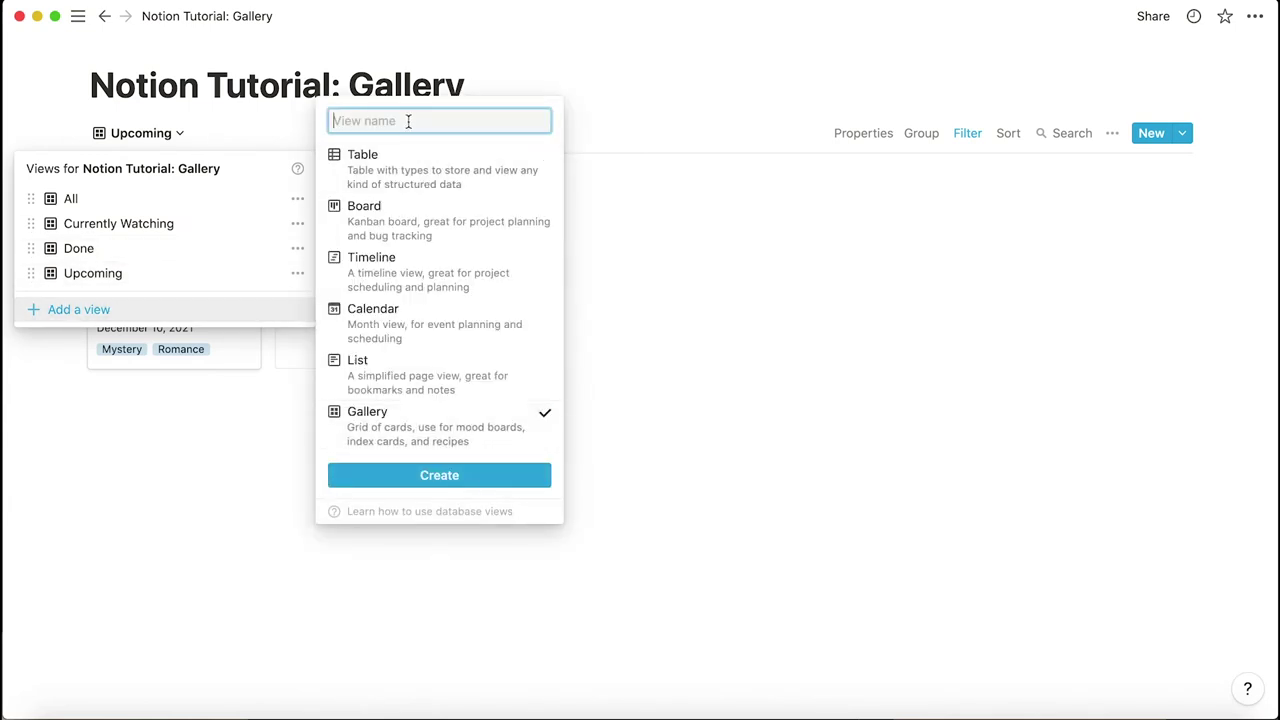
left_click(422, 475)
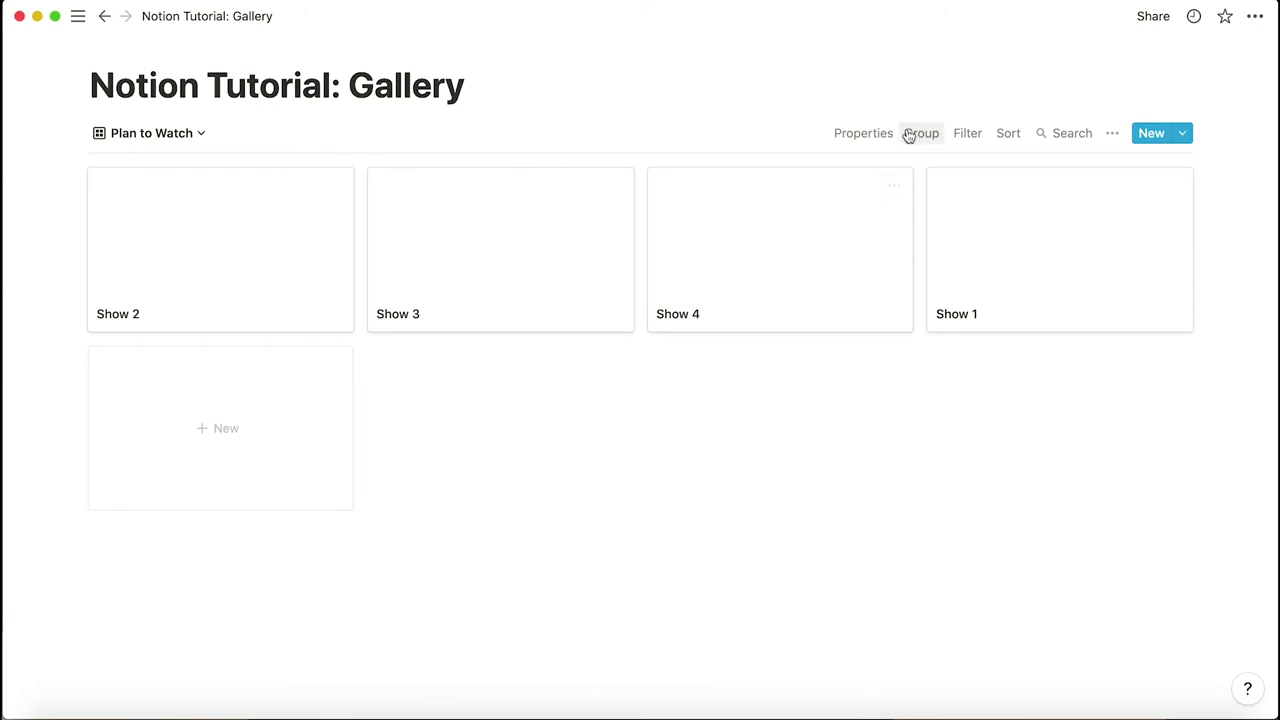
Filter the Plan to Watch view to entries whose Status is Plan to Watch
left_click(968, 135)
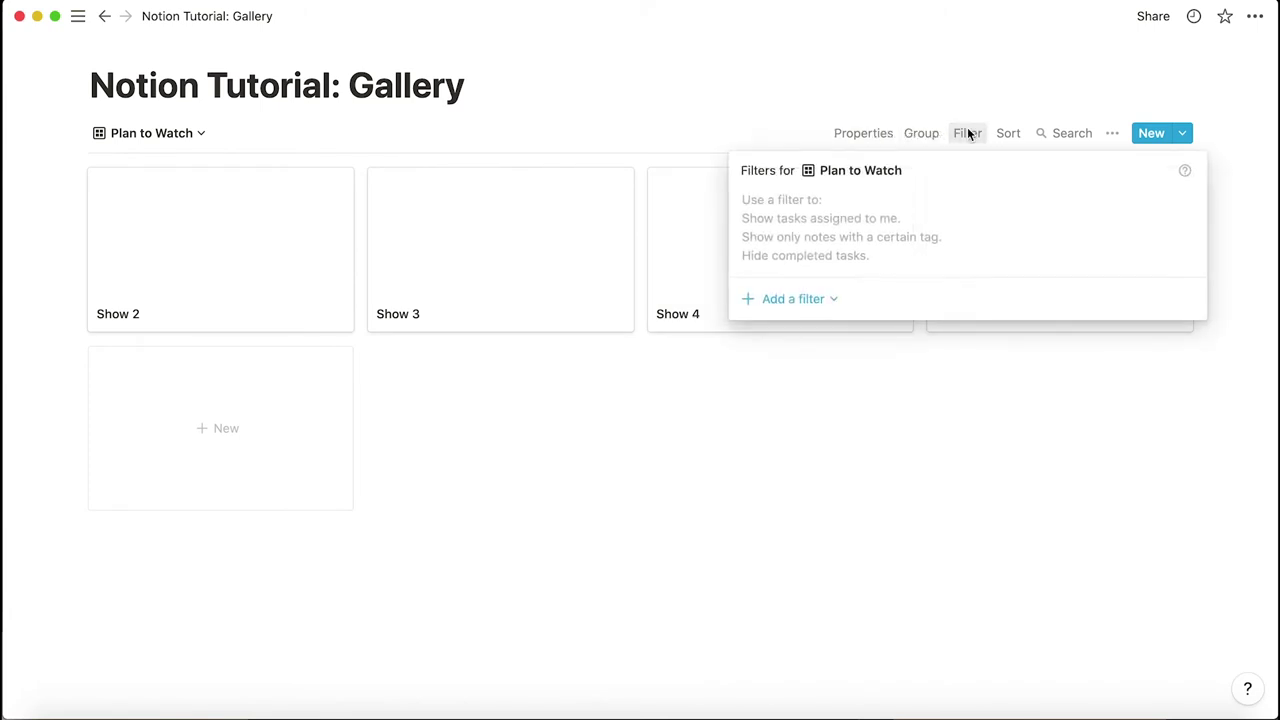
left_click(817, 307)
left_click(809, 331)
left_click(845, 206)
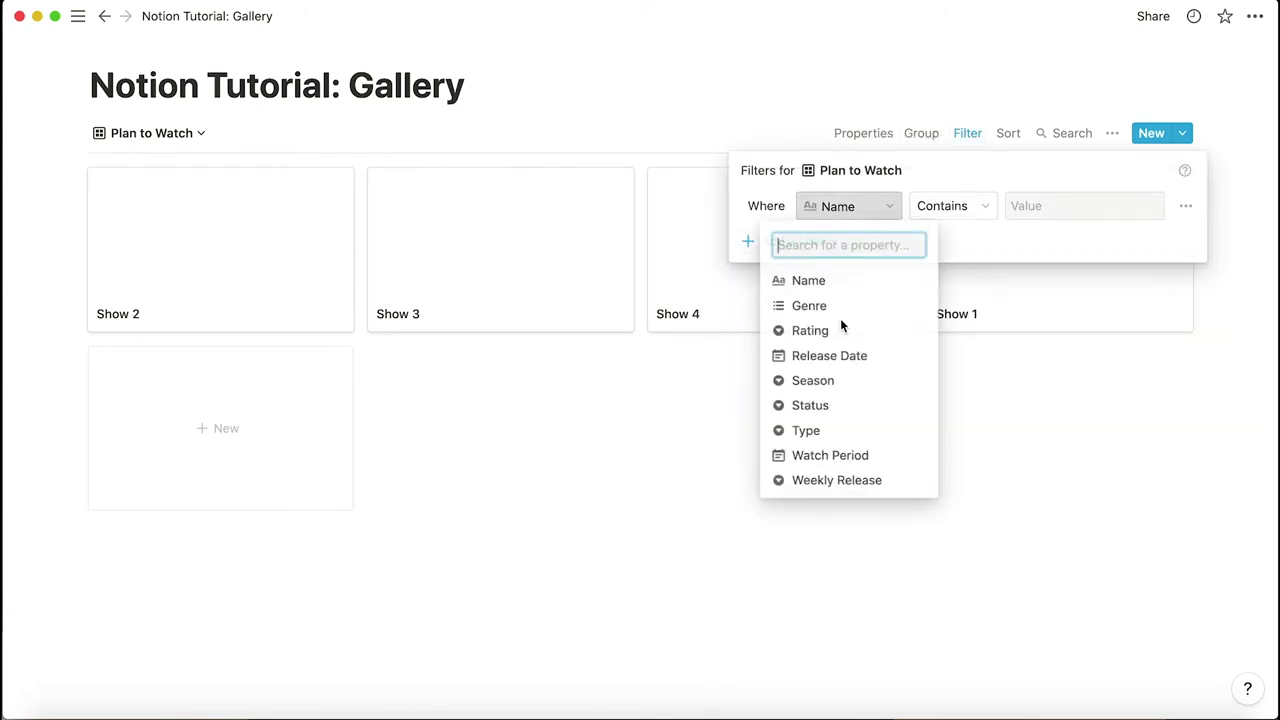
left_click(825, 404)
left_click(1028, 208)
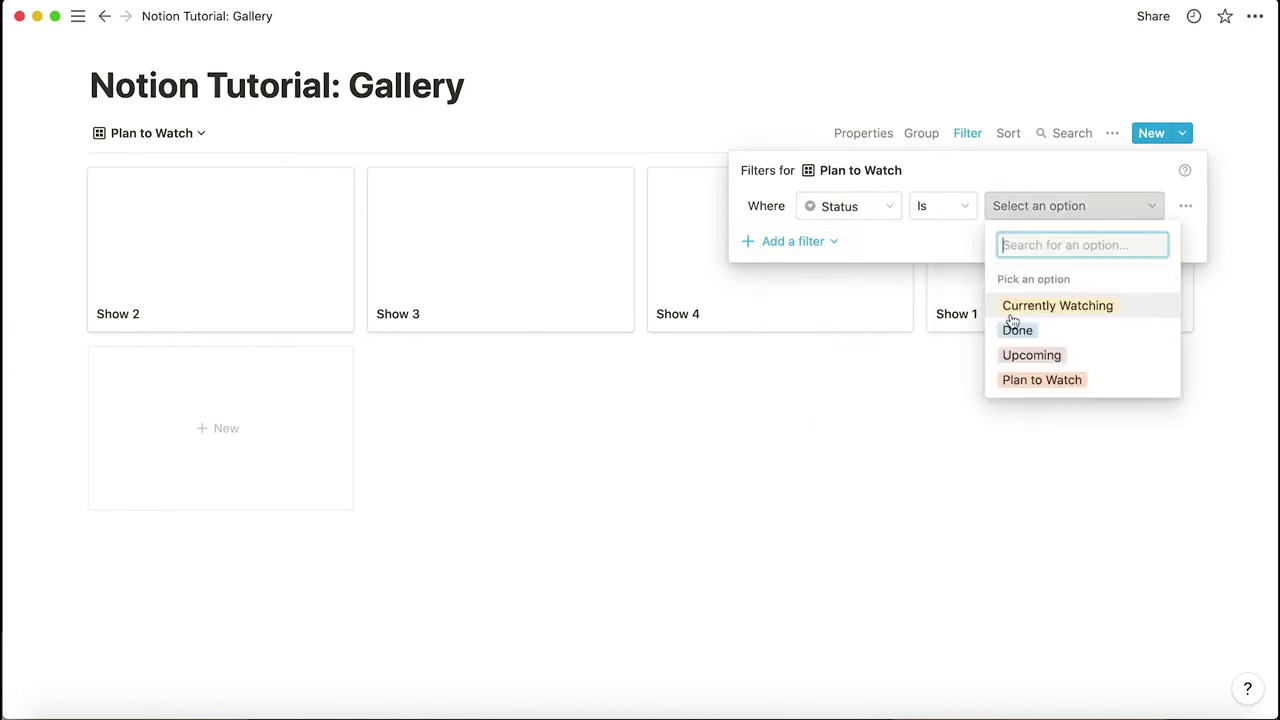
left_click(1014, 380)
left_click(1003, 389)
Add a cover image to the Show 4 page, check the alternative cover options and close the page
left_click(156, 258)
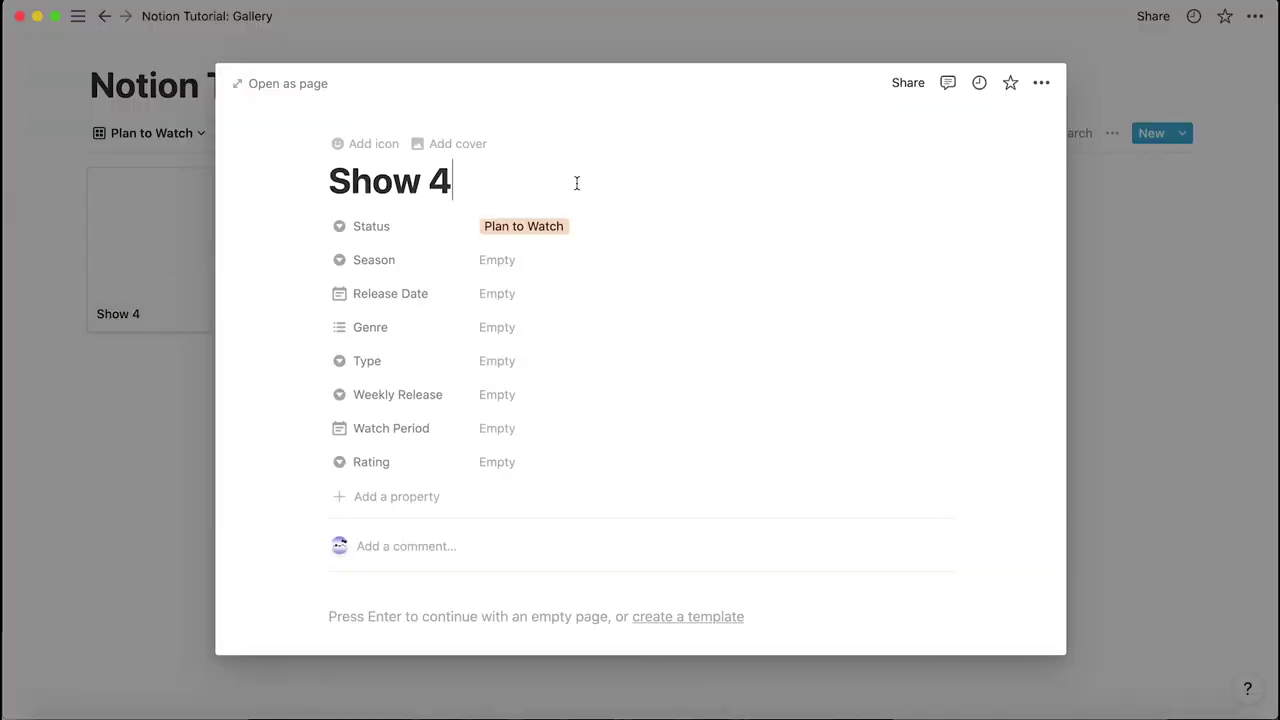
left_click(454, 137)
mouse_move(958, 238)
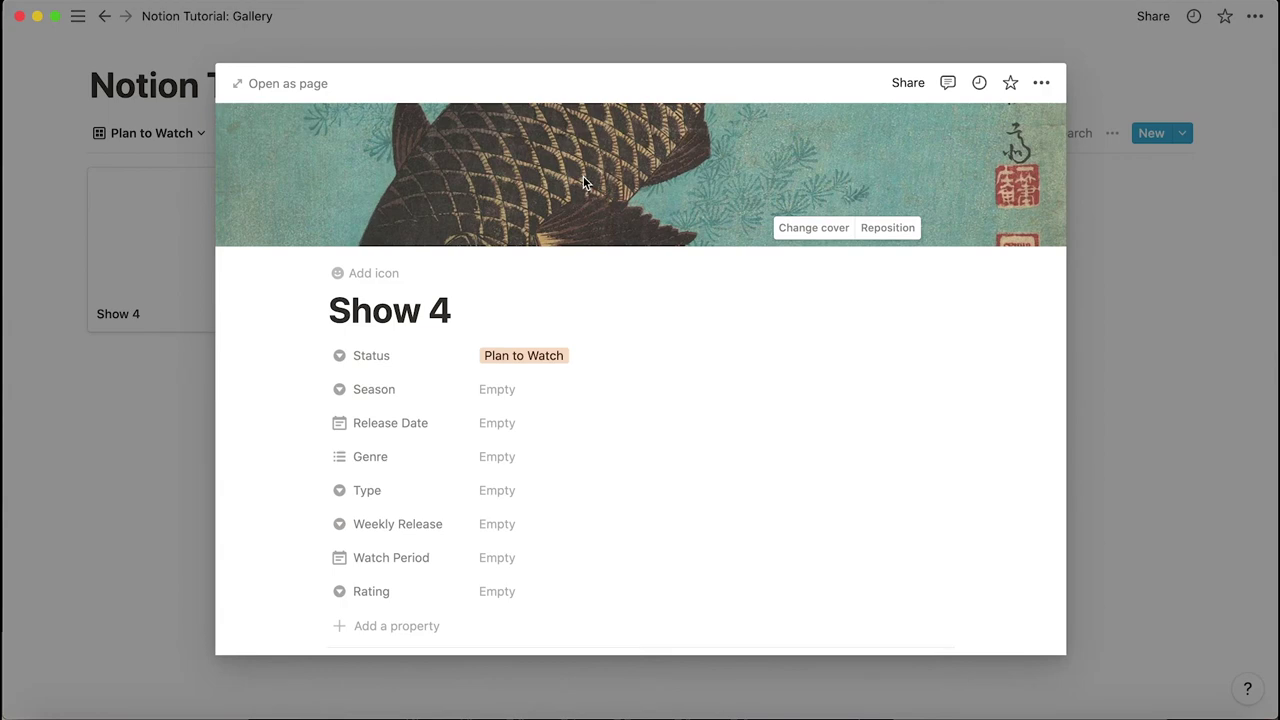
left_click(815, 227)
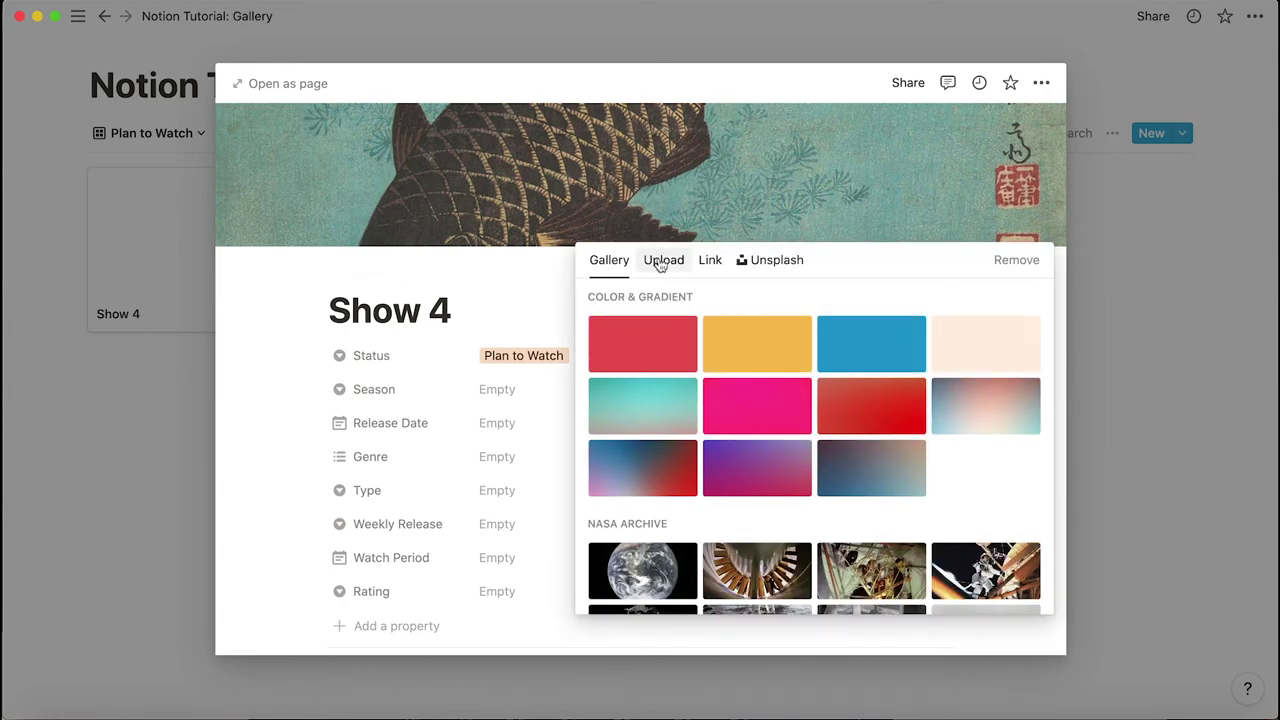
left_click(1166, 212)
left_click(1206, 280)
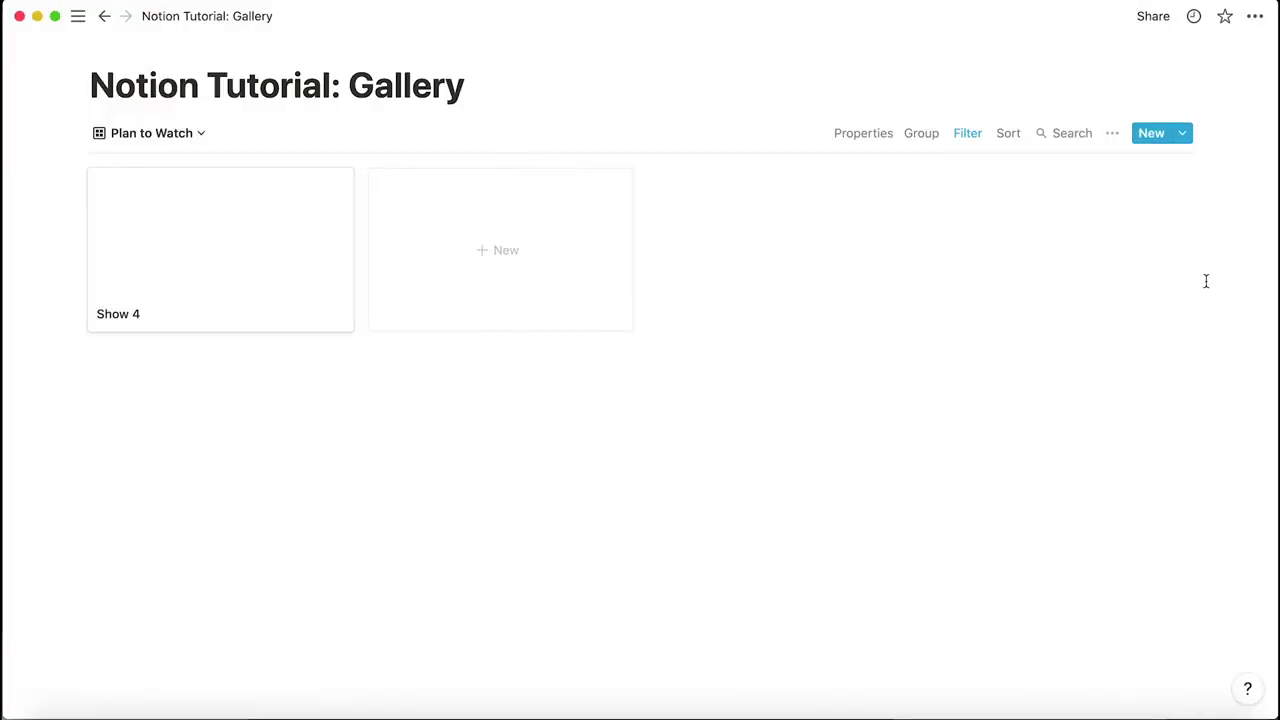
Set the Plan to Watch view's card preview to Page cover and its card size to Small
left_click(862, 133)
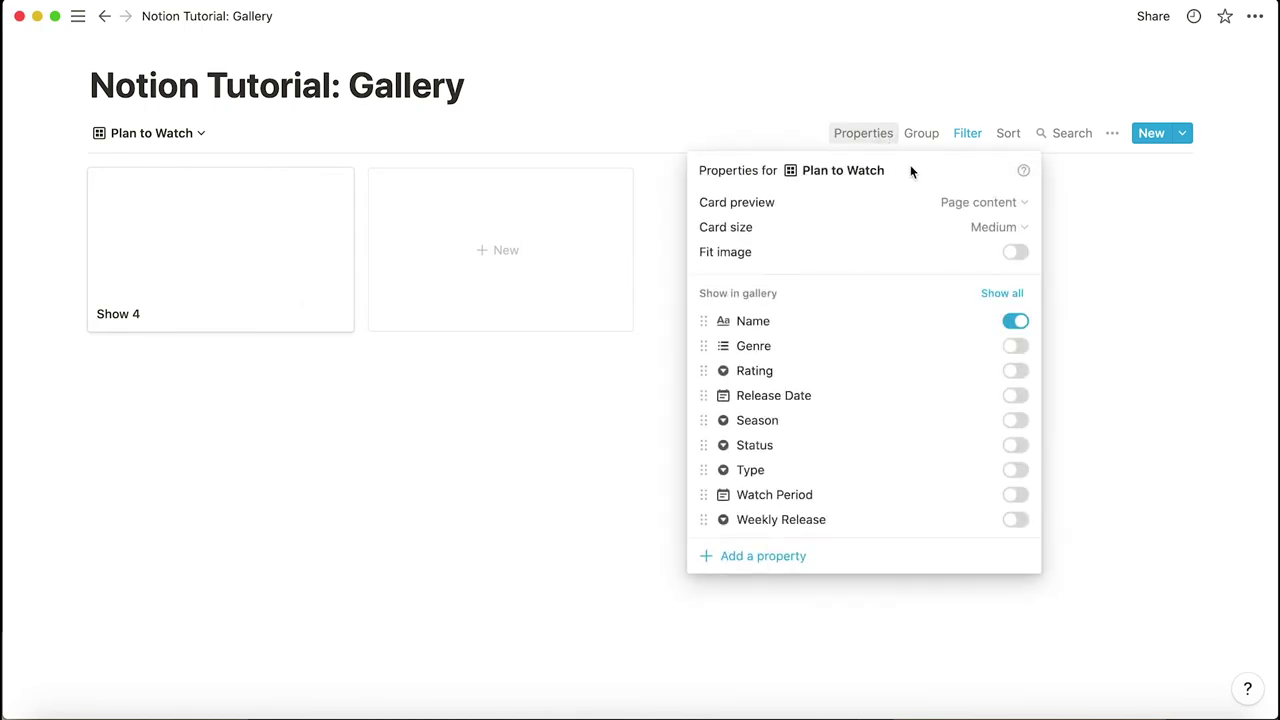
left_click(968, 202)
left_click(928, 262)
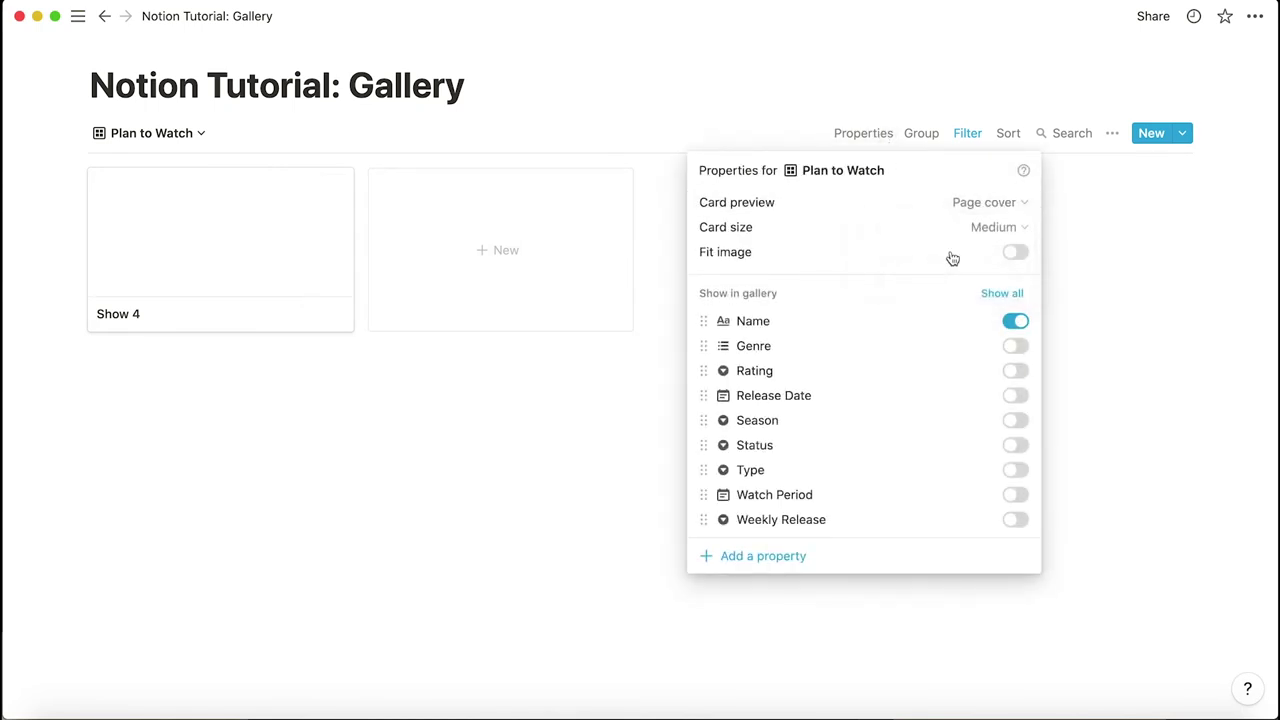
left_click(1005, 227)
left_click(923, 258)
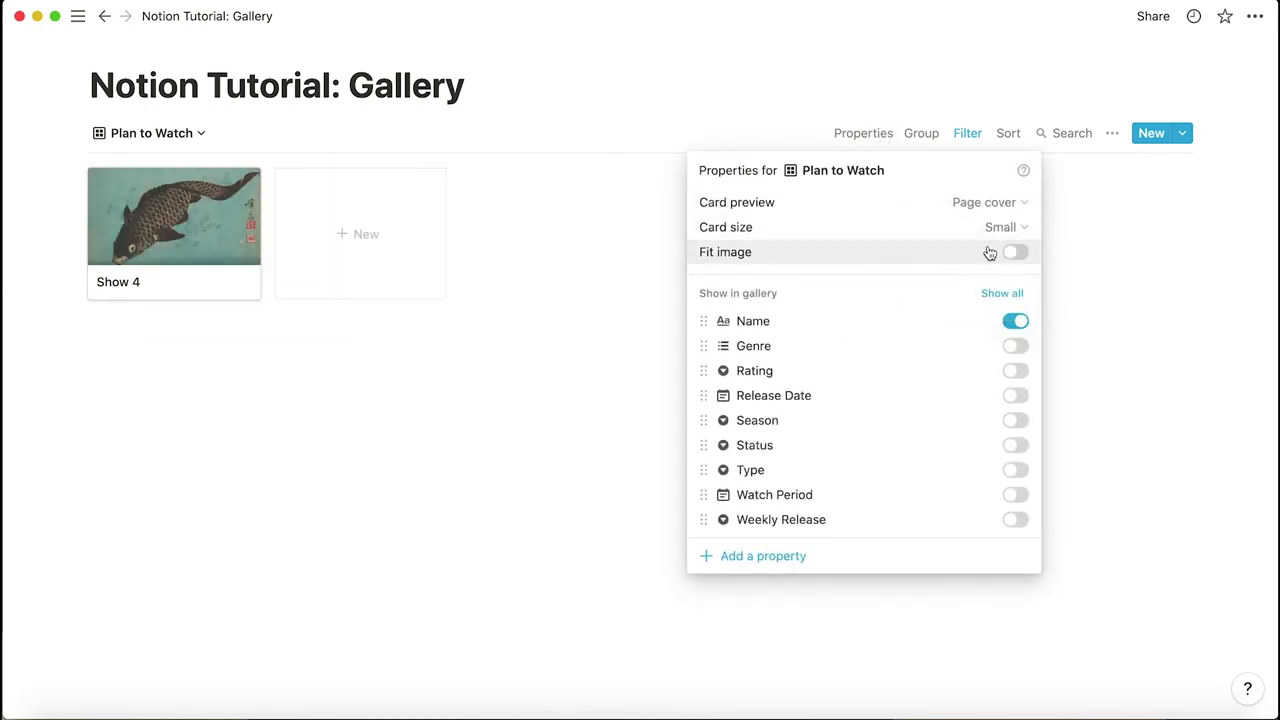
Show Status, Release Date and Genre on the Plan to Watch cards, ordered that way directly after Name
left_click(1016, 445)
left_click_drag(703, 445, 708, 343)
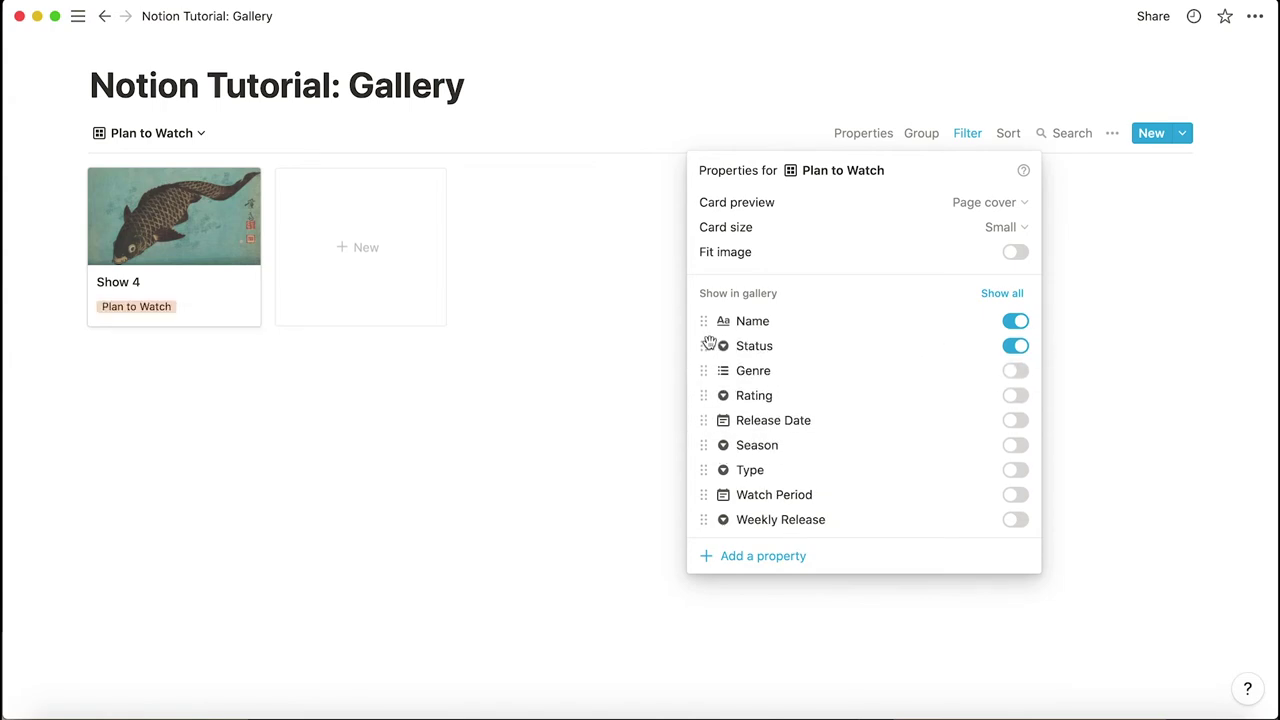
left_click(1018, 420)
left_click_drag(723, 422, 705, 371)
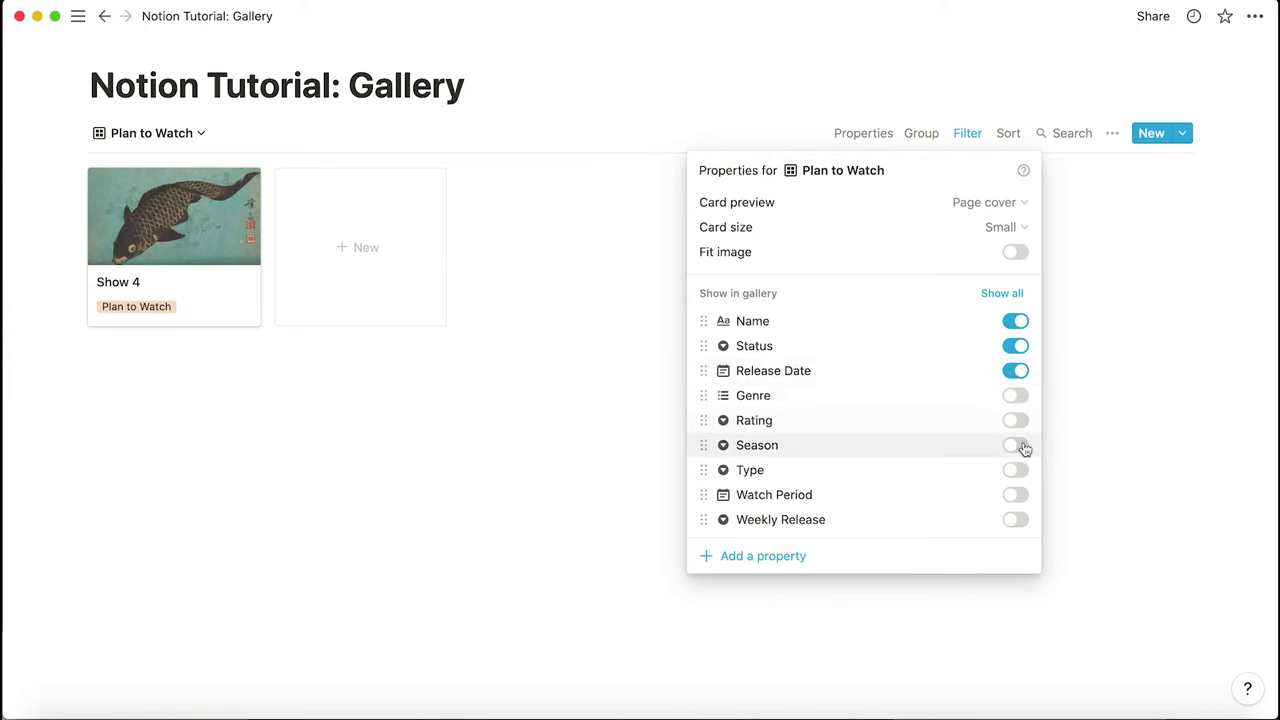
left_click(1016, 395)
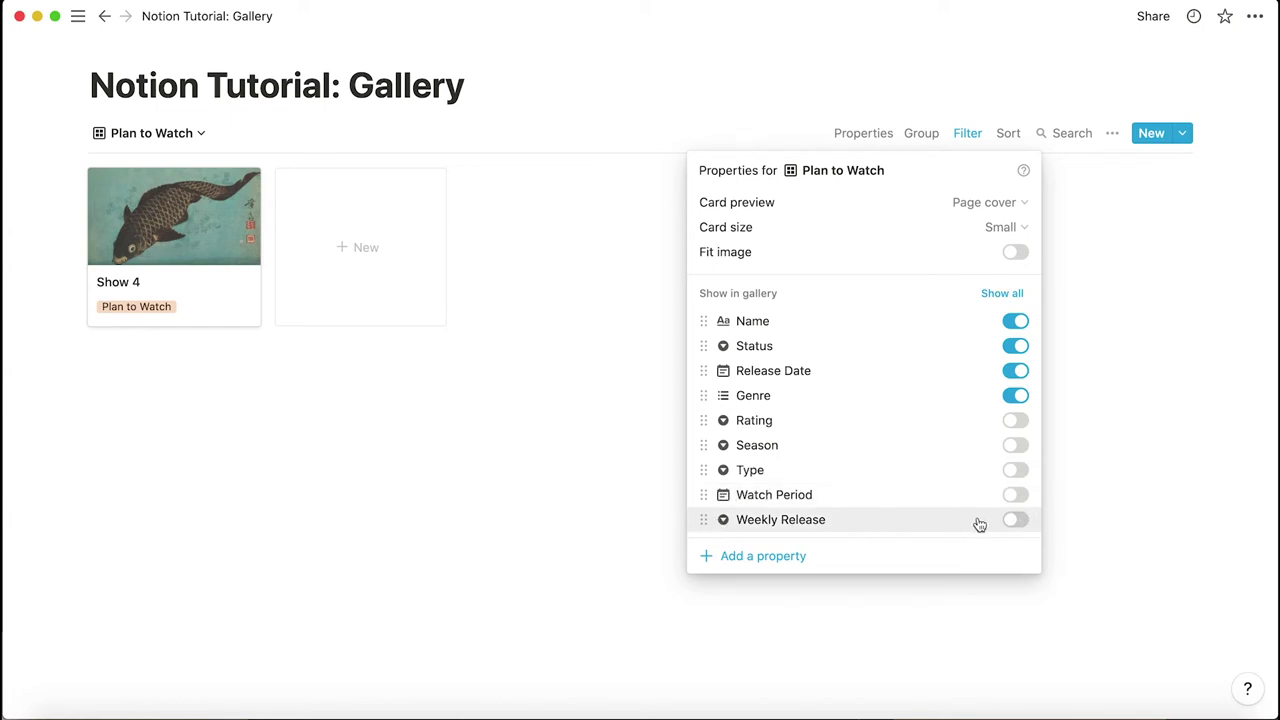
left_click(1135, 401)
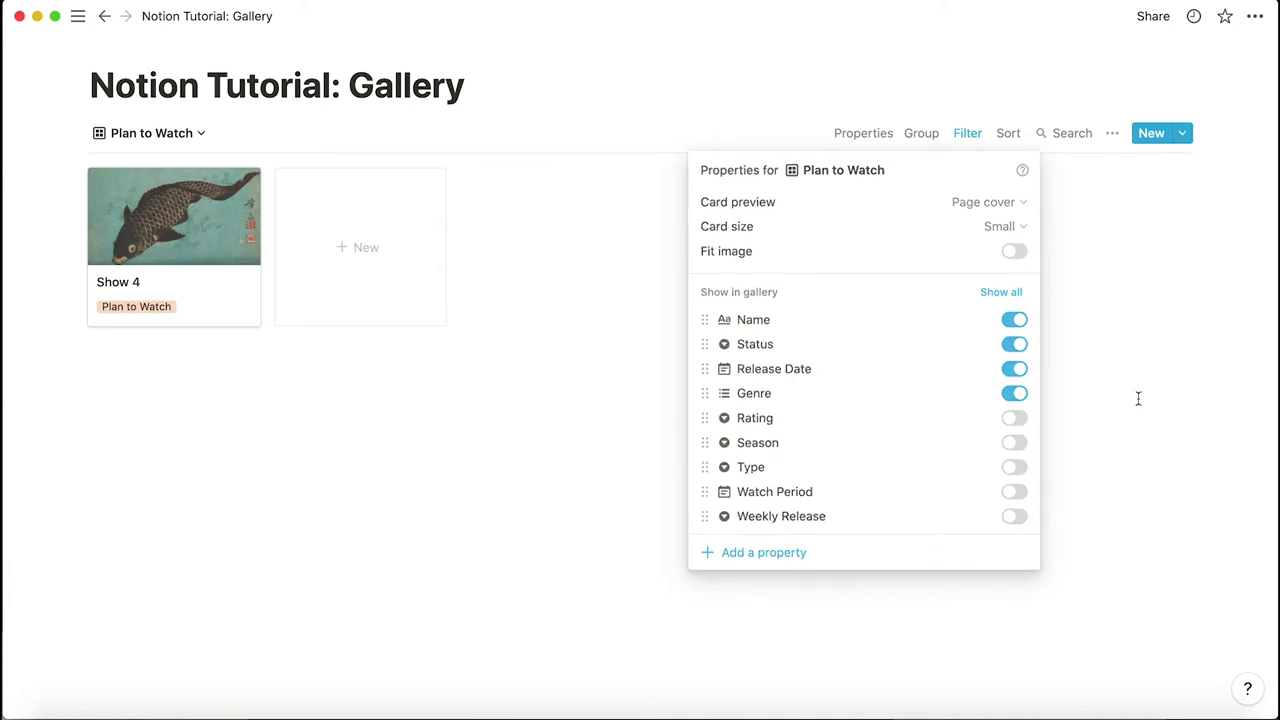
left_click(869, 132)
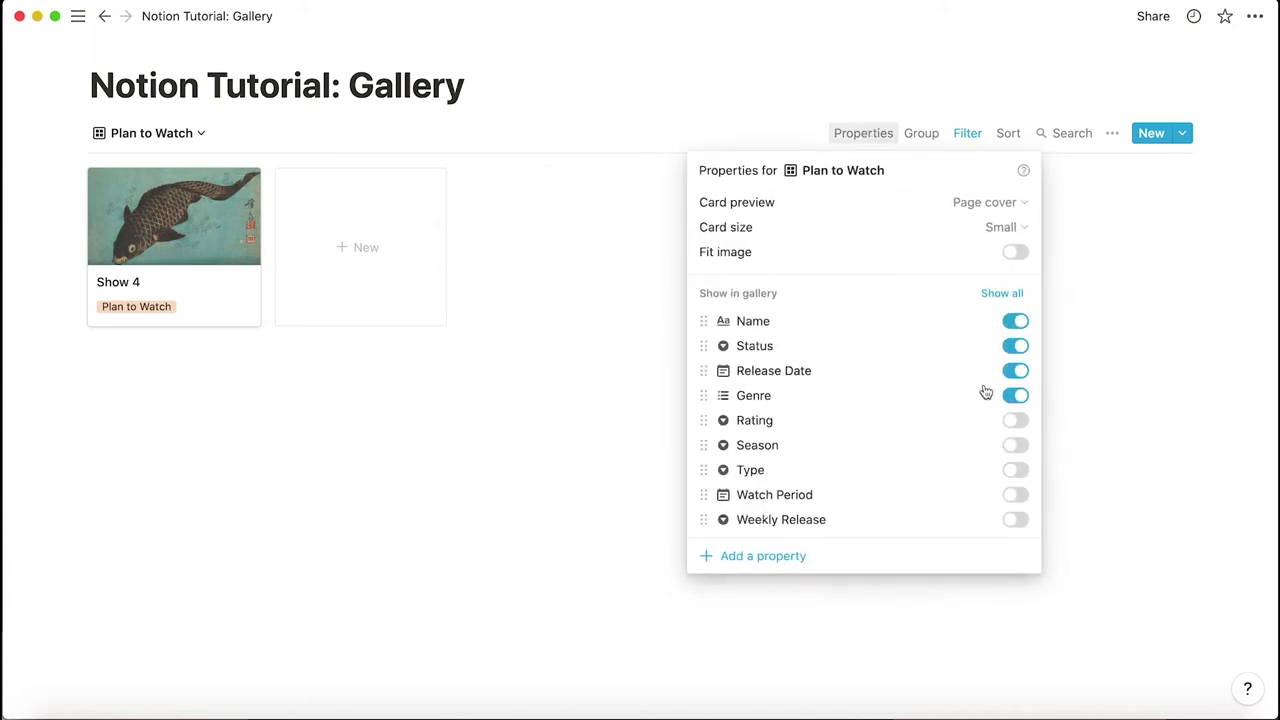
left_click(1211, 327)
Open Show 4 and set its Release Date to February 10, 2021
left_click(193, 215)
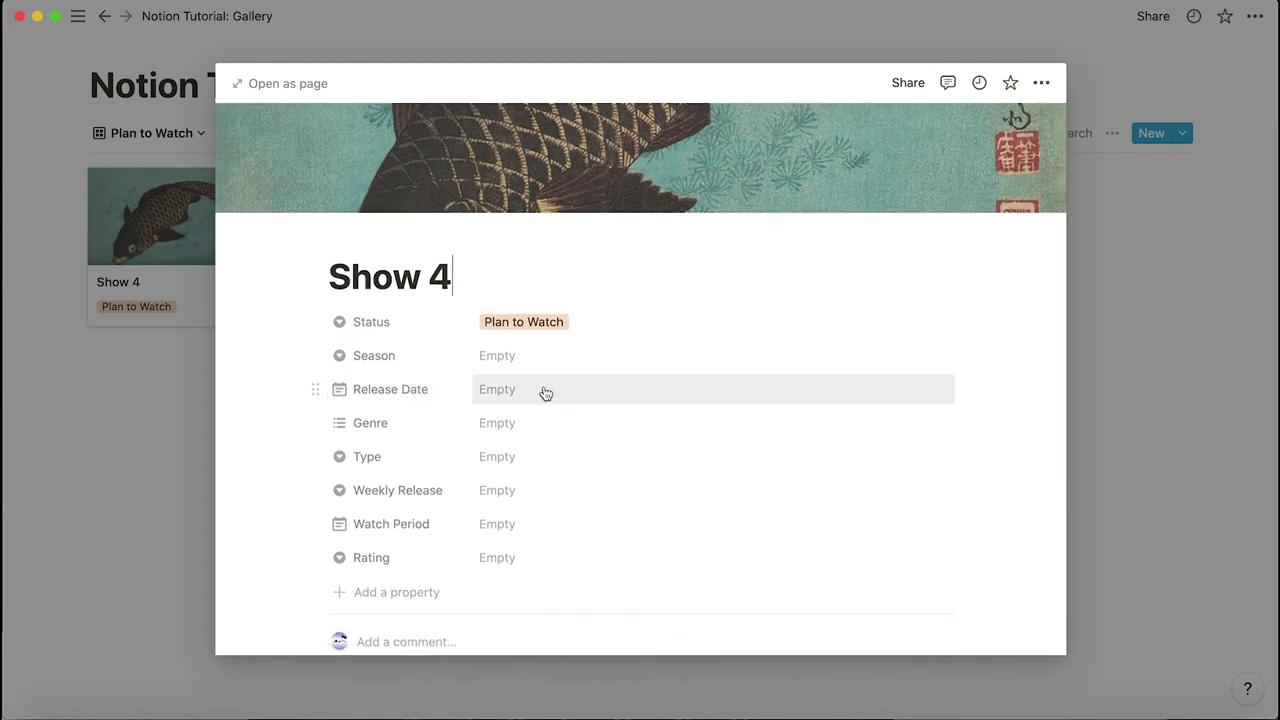
left_click(543, 392)
left_click(652, 293)
left_click(652, 293)
left_click(652, 293)
left_click(588, 374)
left_click(774, 336)
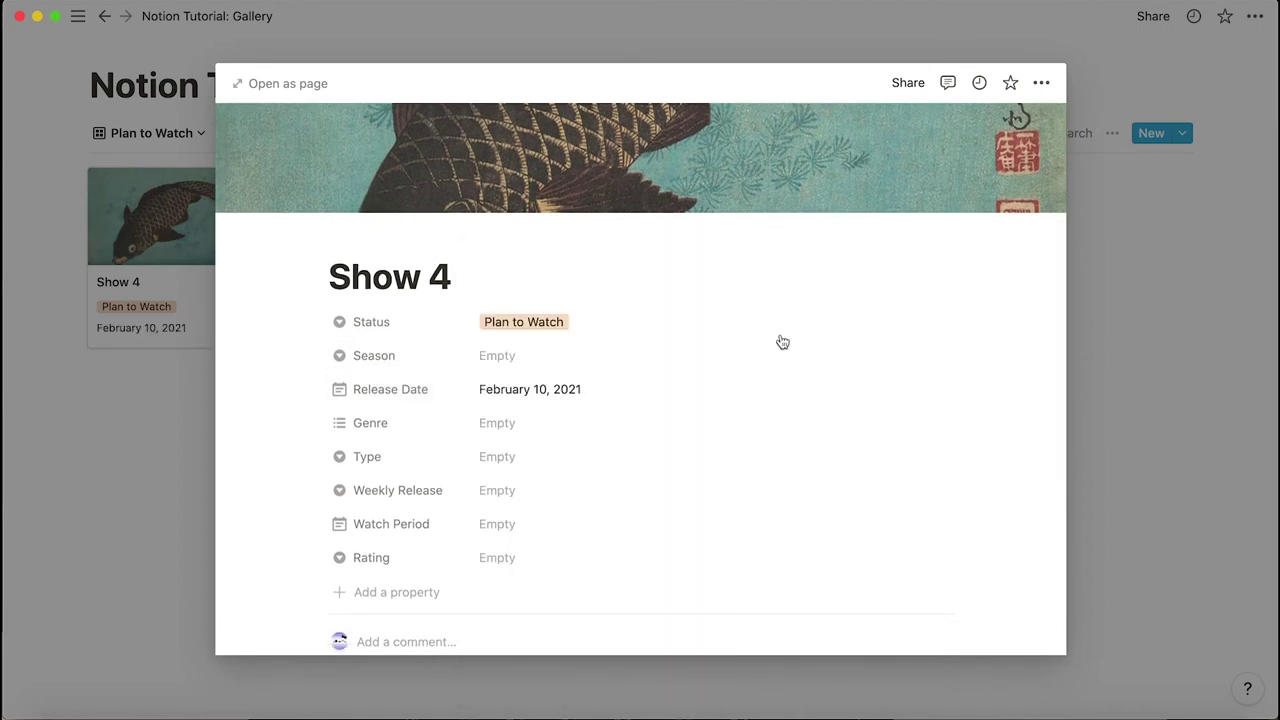
Assign the genres Food and Horror to Show 4 and close its page
left_click(519, 425)
left_click(603, 498)
left_click(594, 526)
left_click(1014, 400)
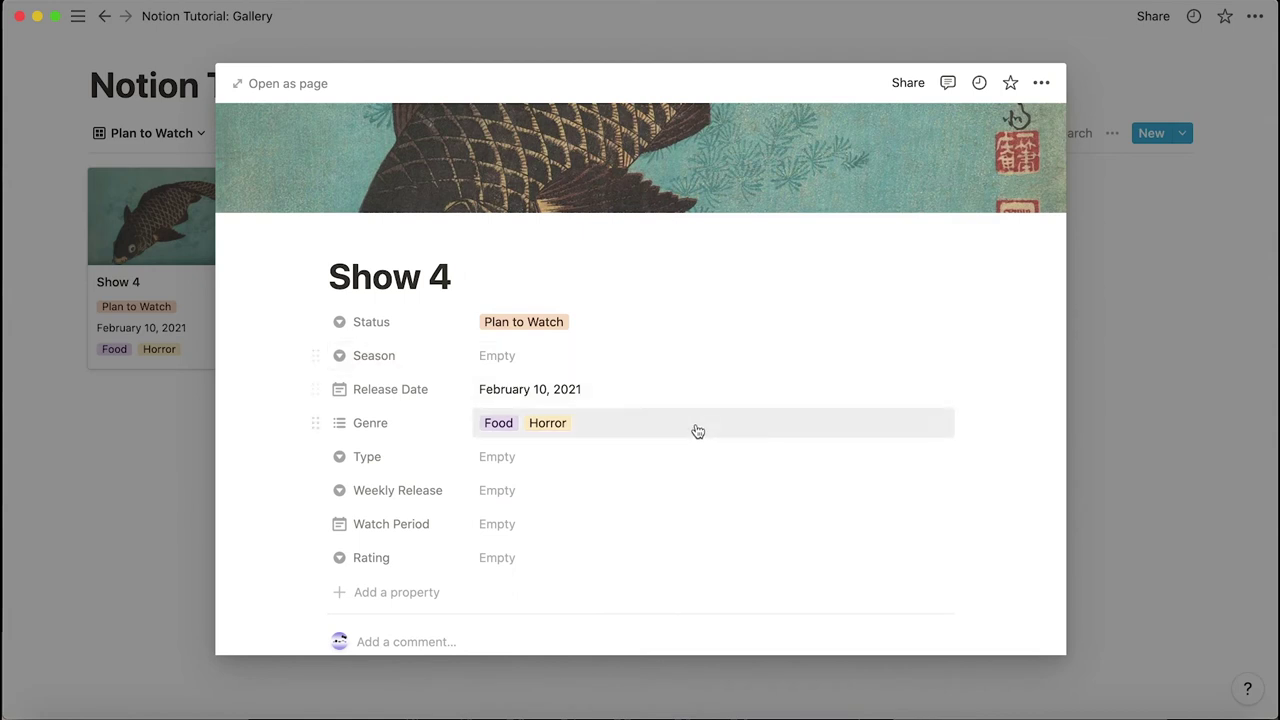
left_click(1145, 375)
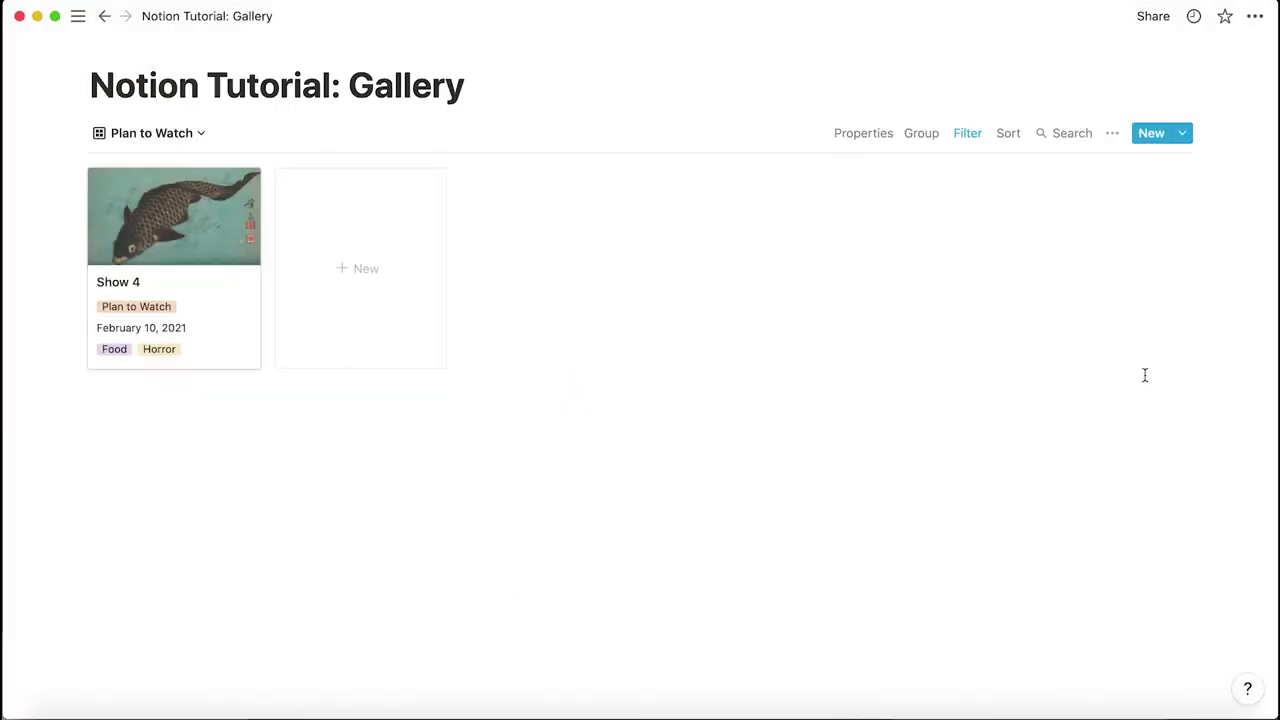
Review the Plan to Watch view's card properties and Show 4's Status options without changing them
left_click(864, 133)
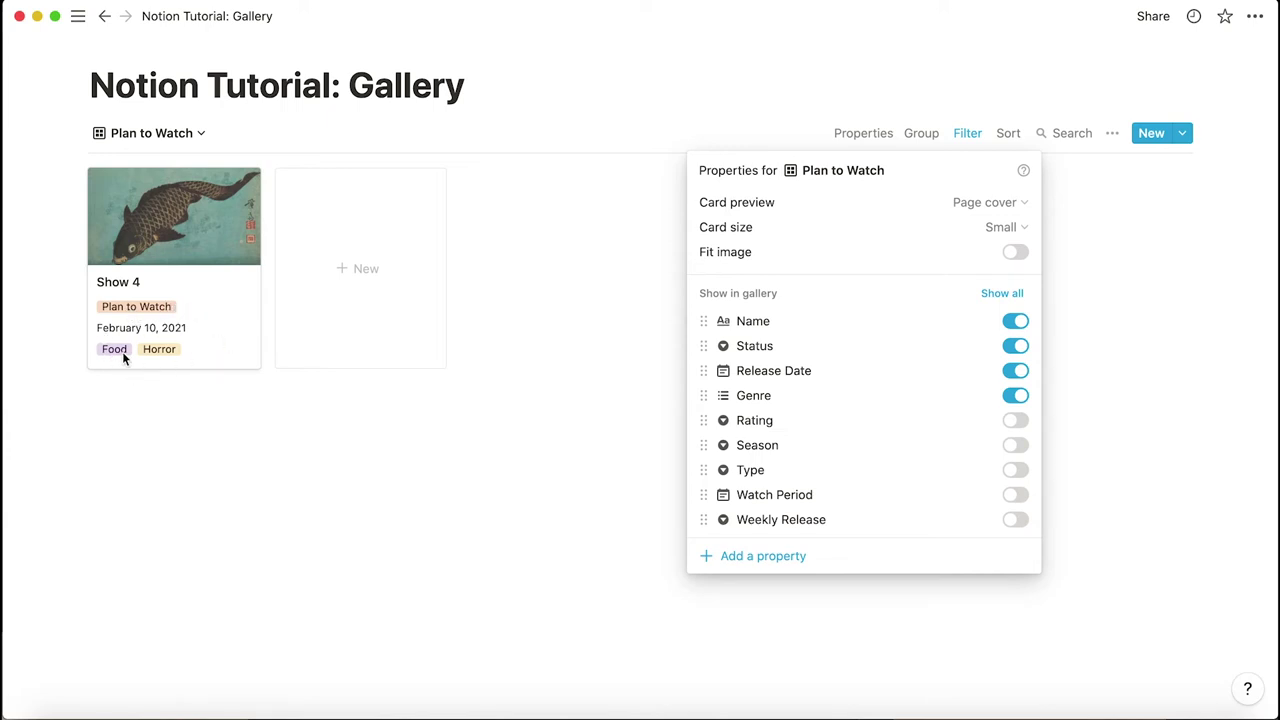
left_click(516, 289)
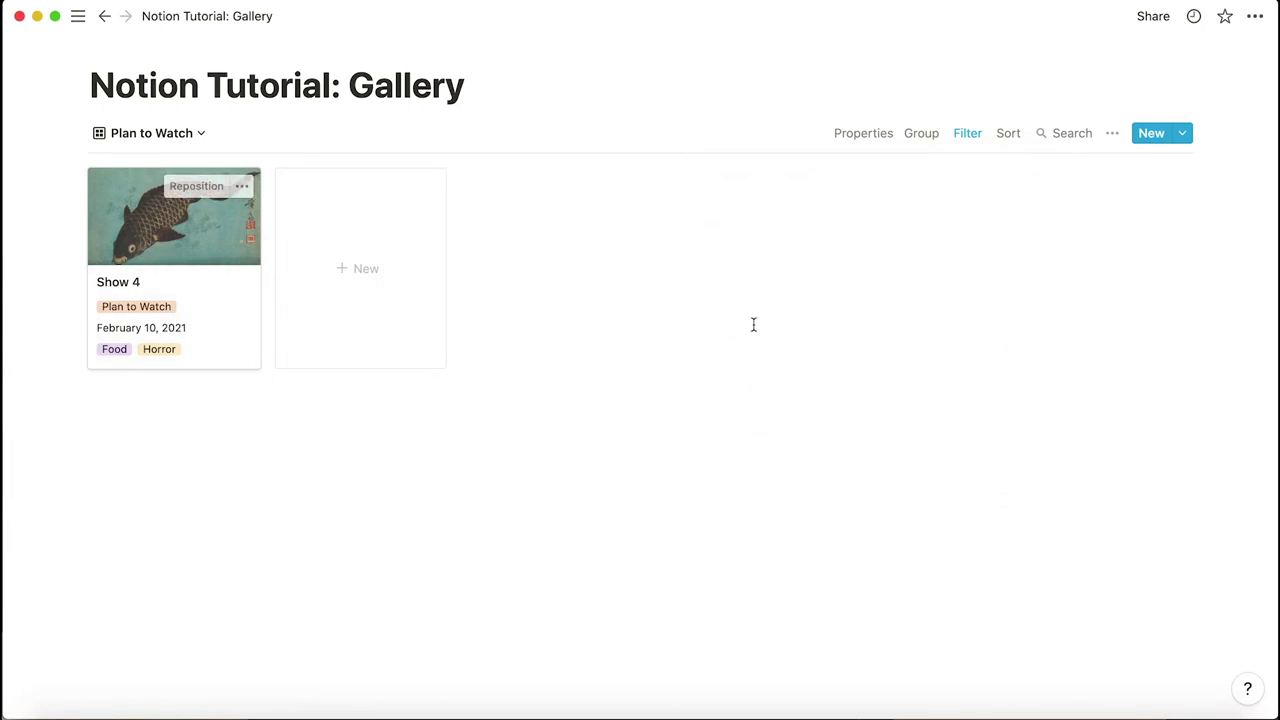
left_click(206, 275)
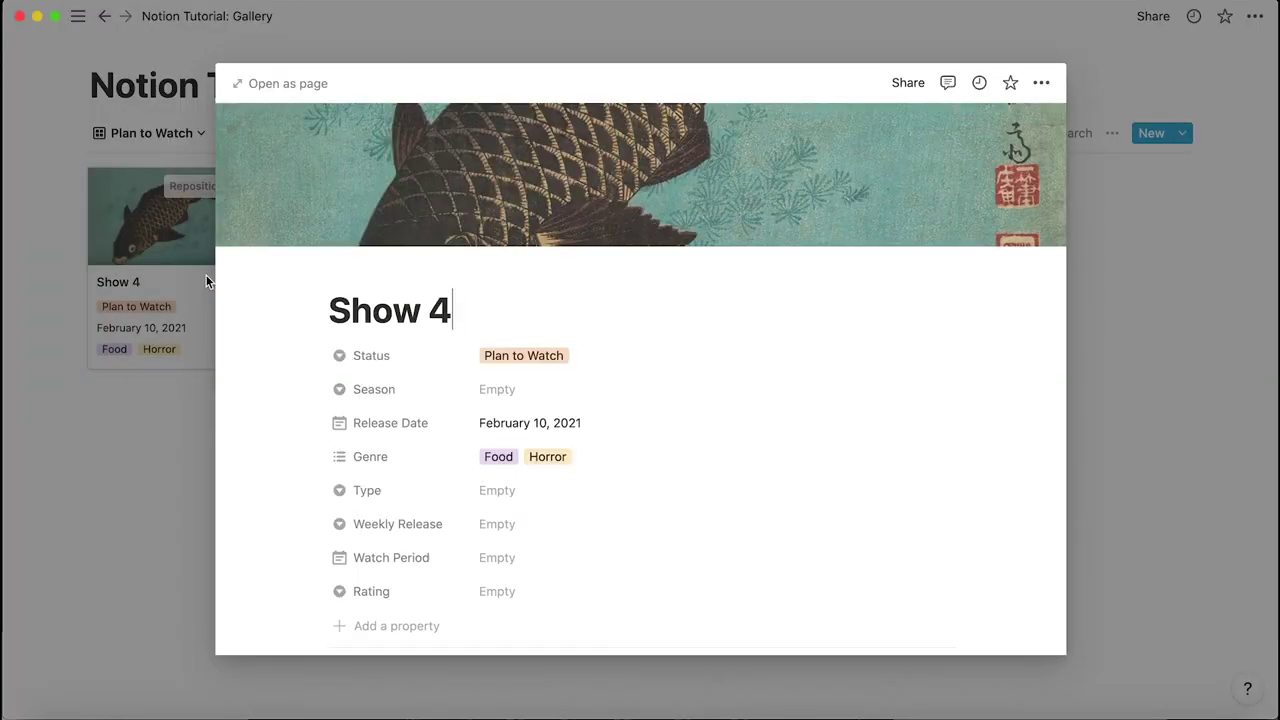
left_click(523, 356)
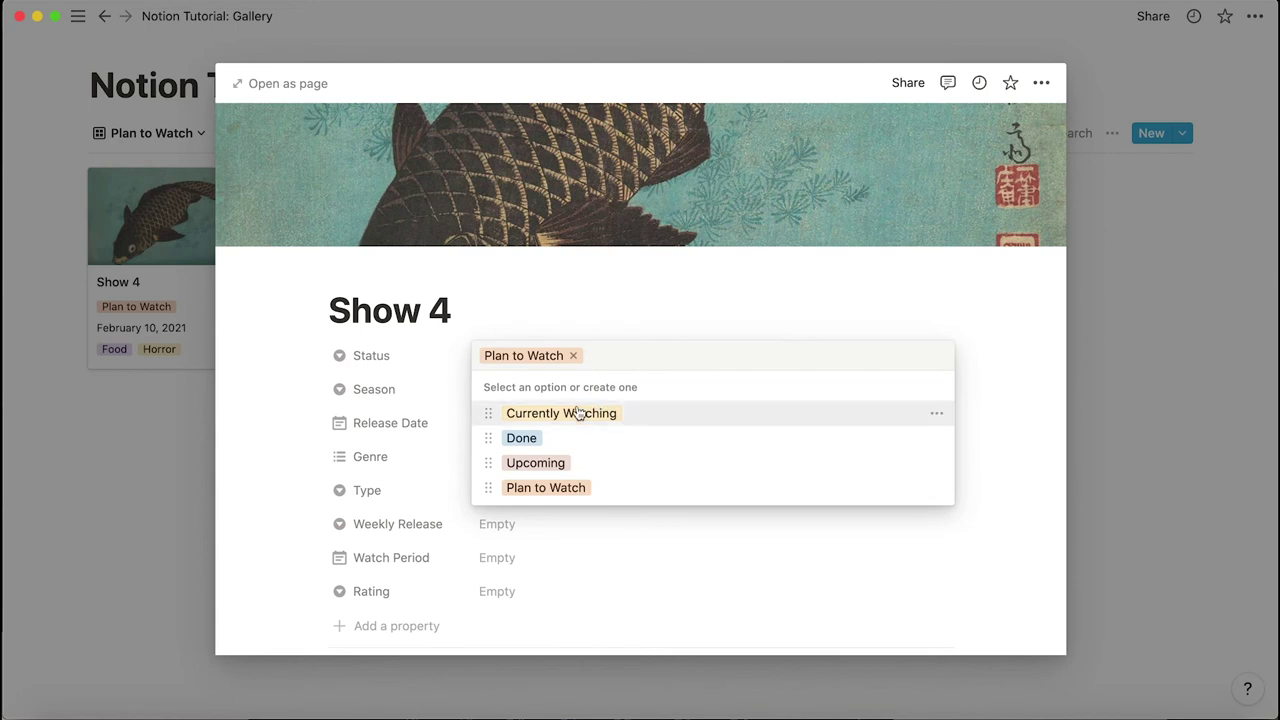
left_click(1213, 300)
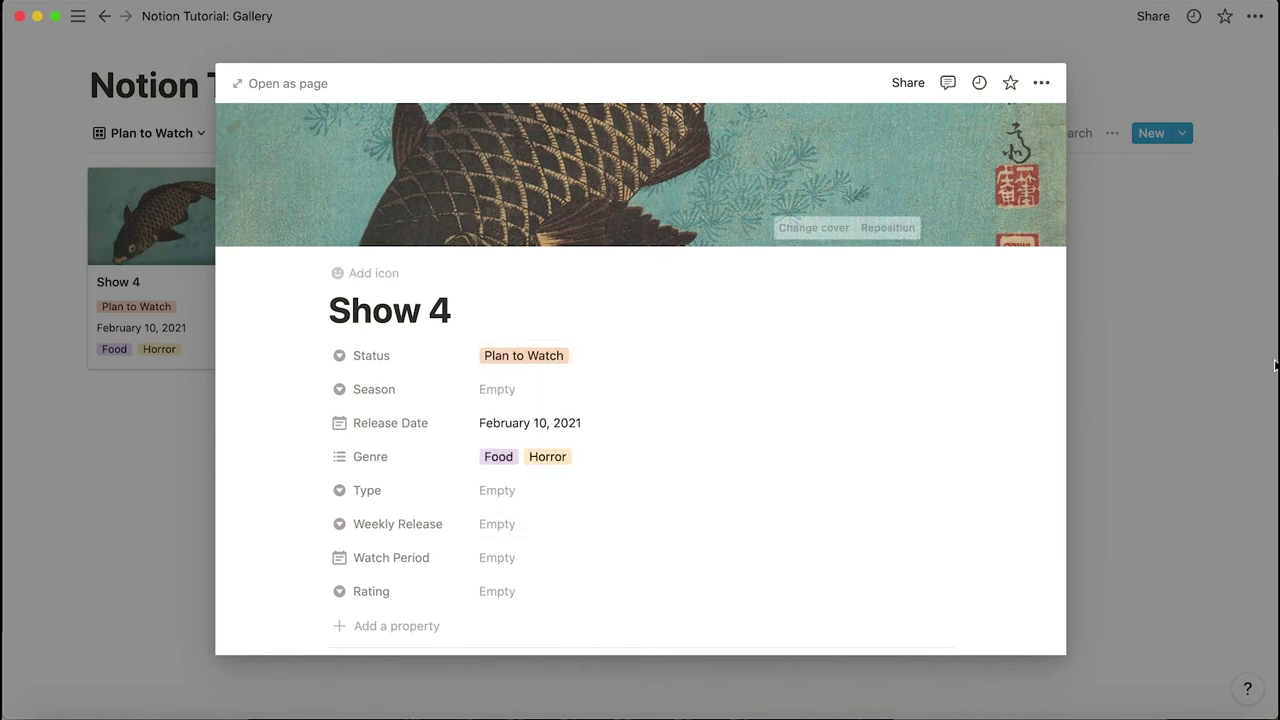
key("Escape")
Add a new entry named Show 5 in the Plan to Watch view and close its page
left_click(362, 265)
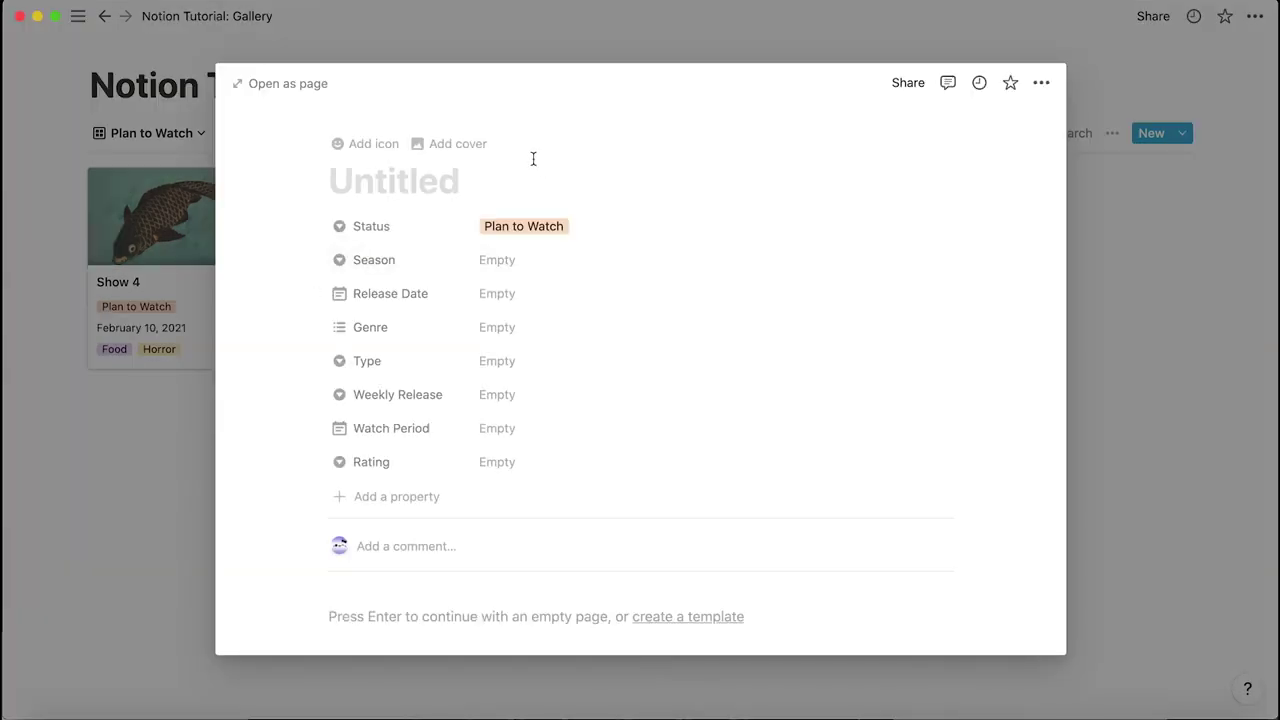
type("Show 5")
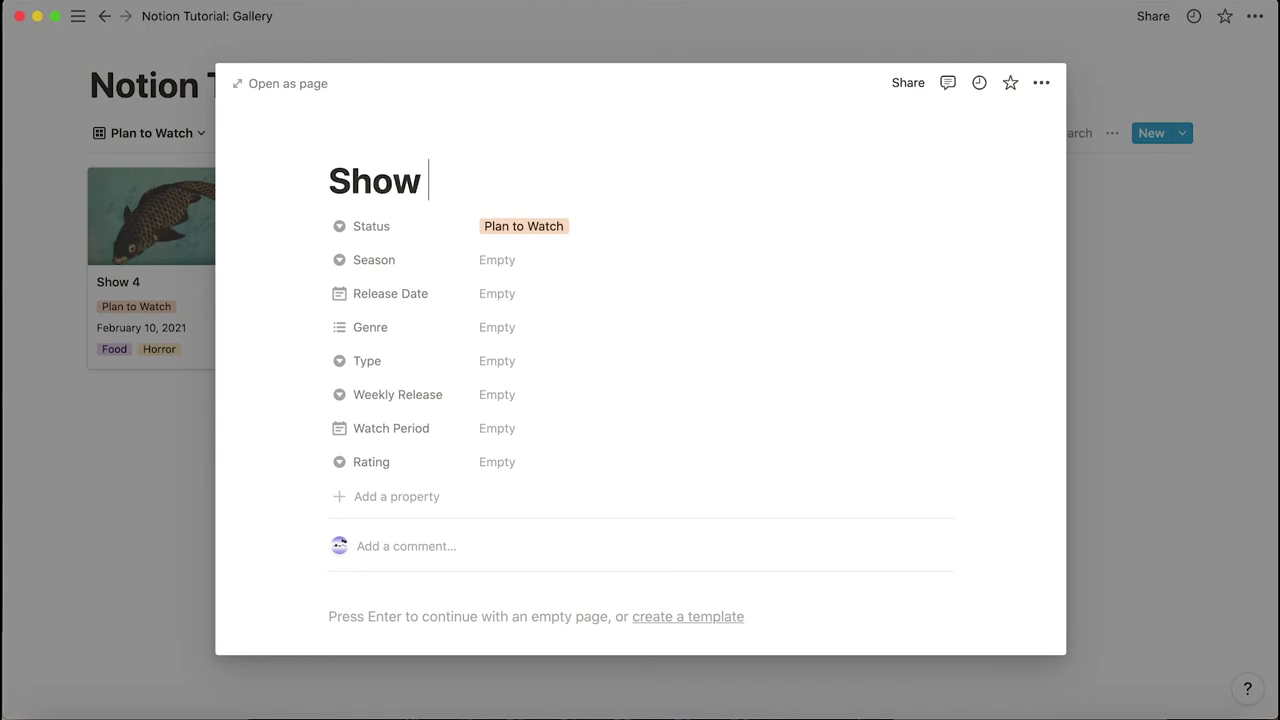
left_click(1191, 274)
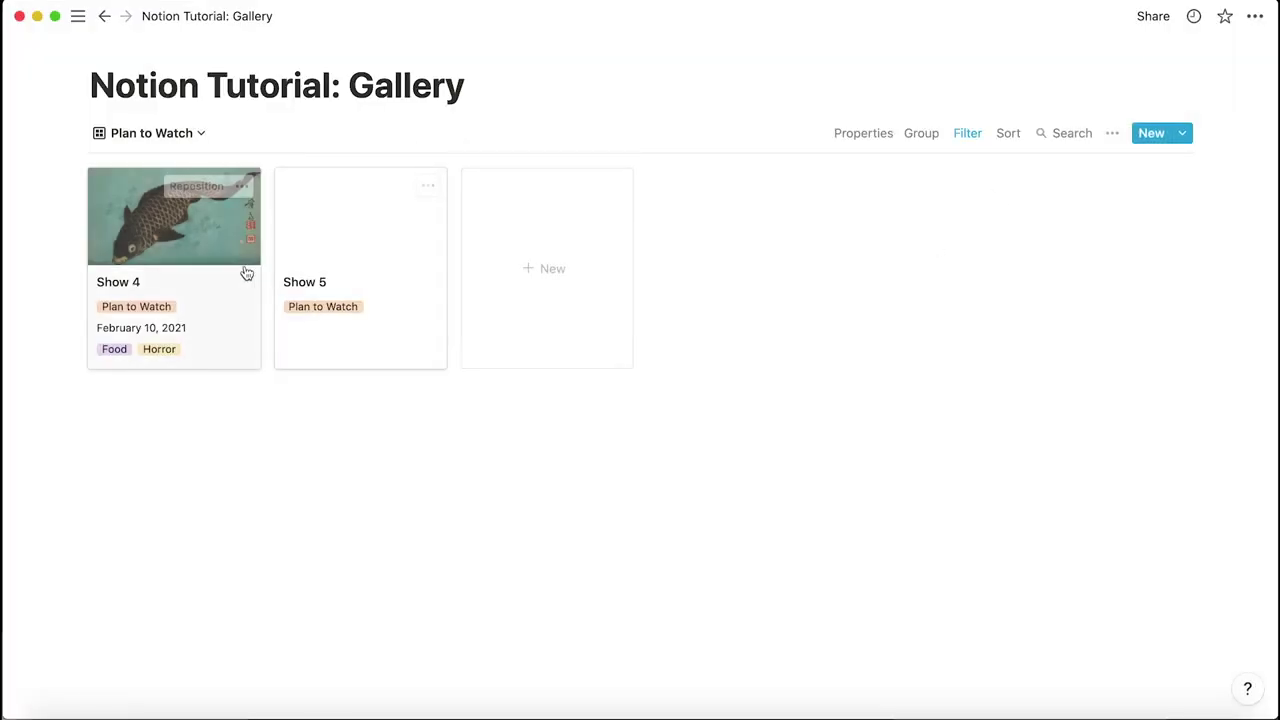
Change Show 5's Status to Currently Watching and close its page
left_click(349, 258)
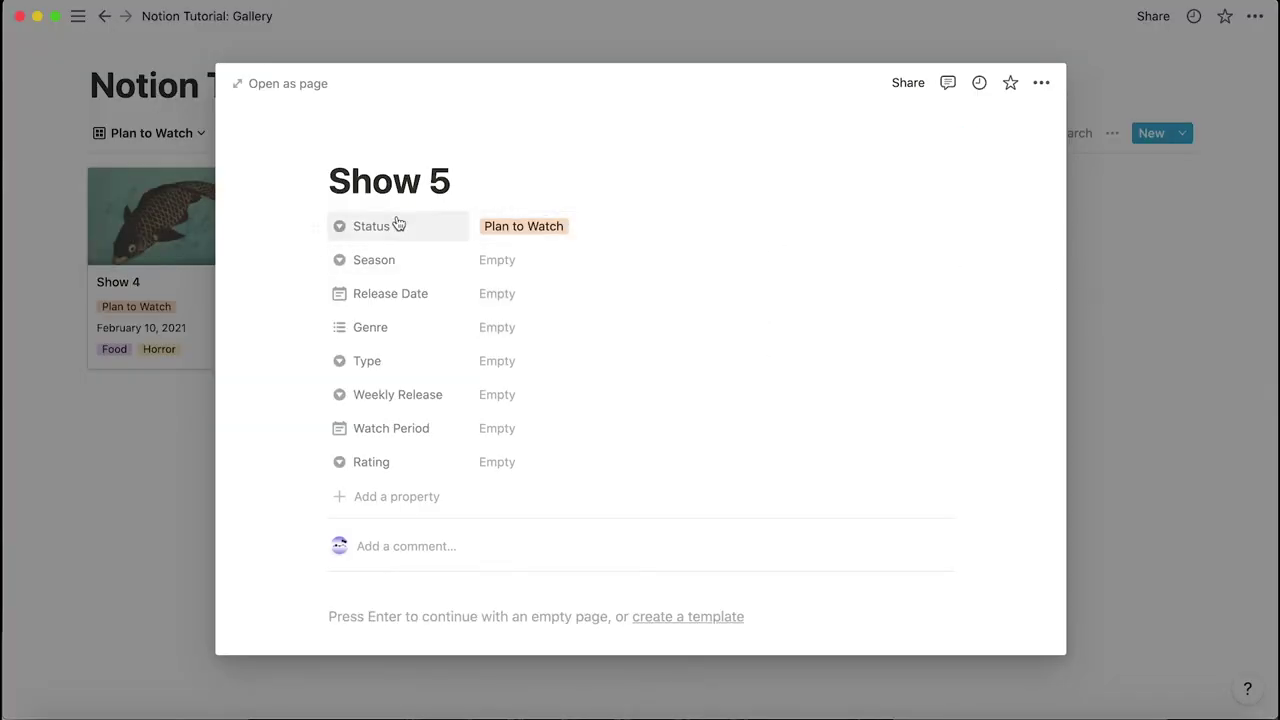
left_click(500, 226)
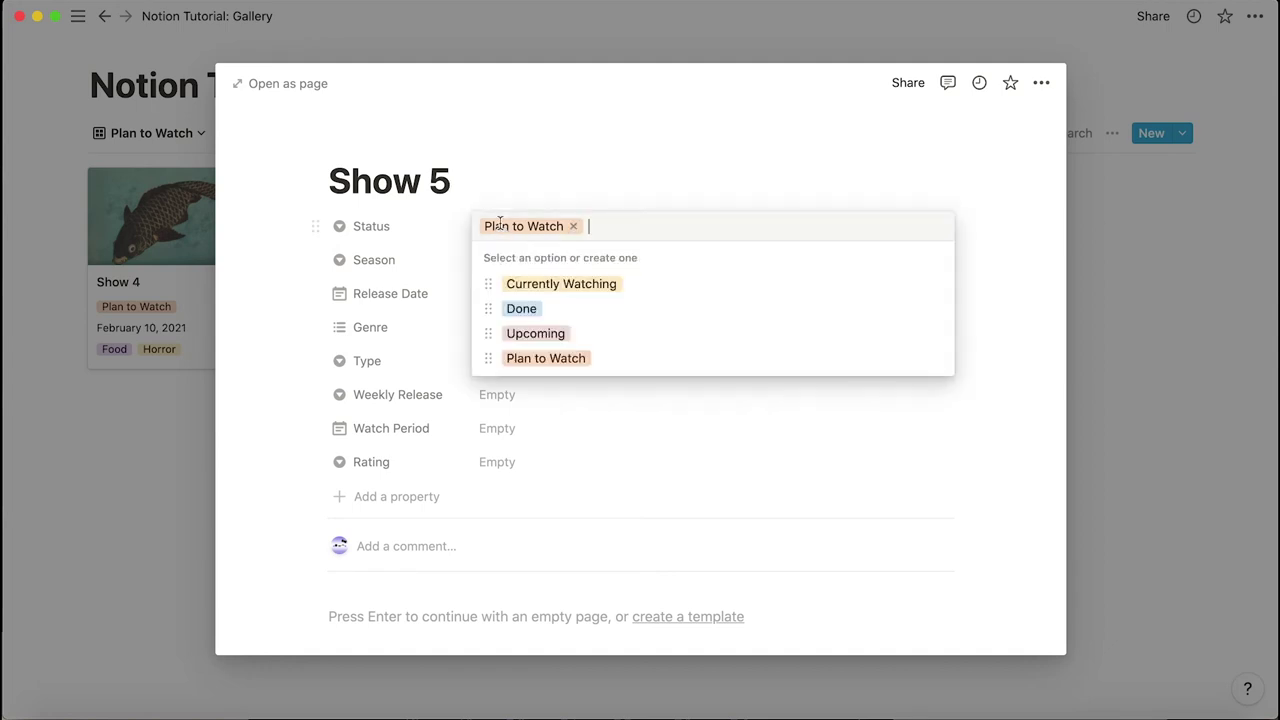
left_click(583, 285)
left_click(1149, 269)
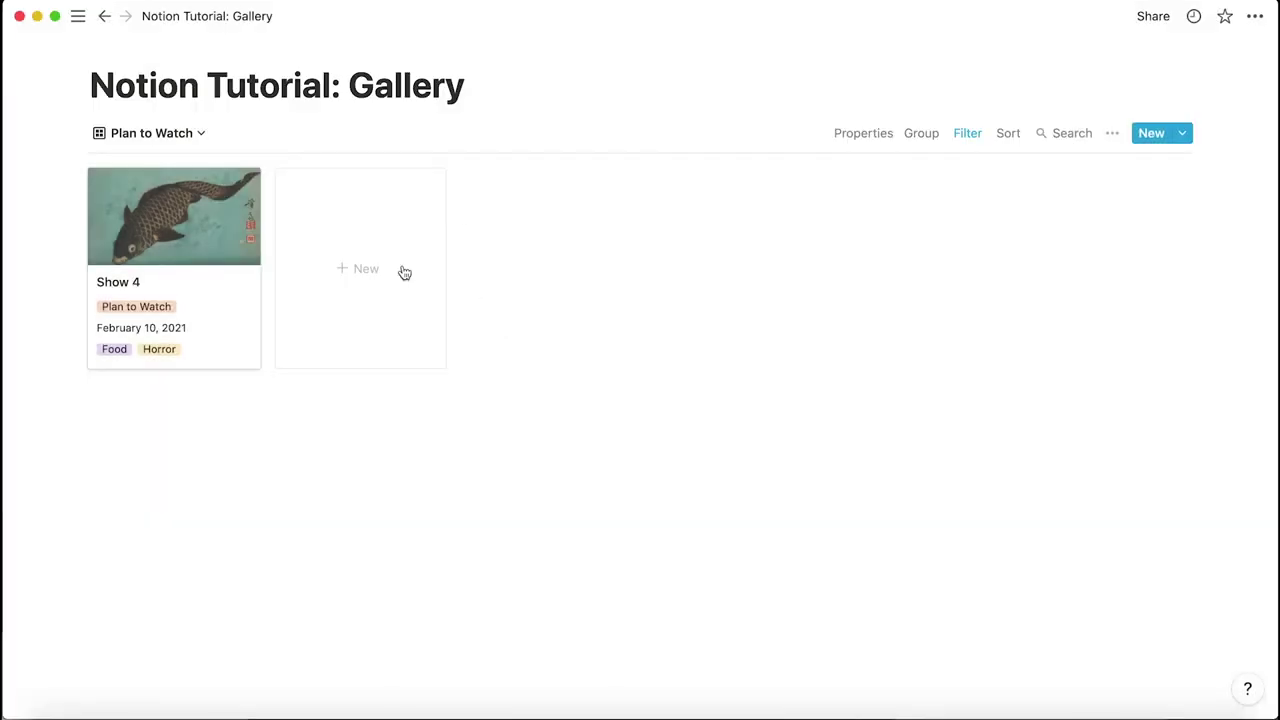
Look through the Currently Watching, Plan to Watch, Upcoming and Done views to compare their cards
left_click(155, 134)
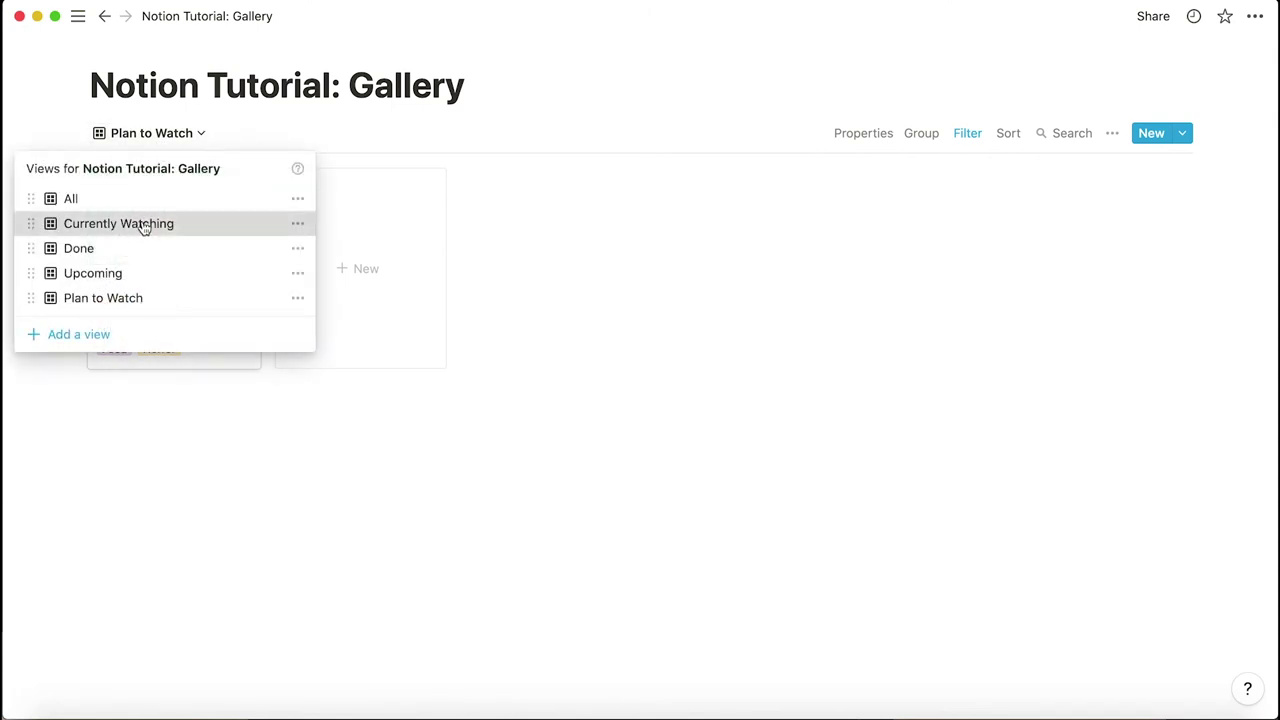
left_click(143, 224)
left_click(187, 133)
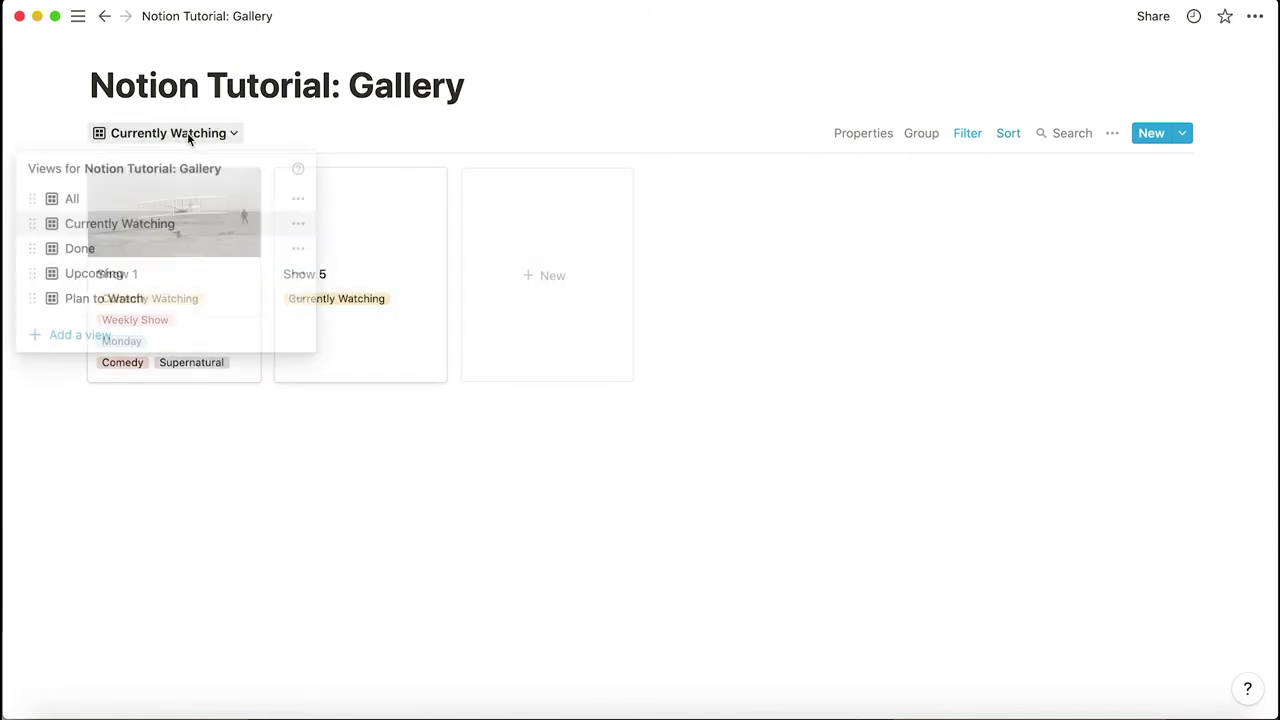
left_click(157, 297)
left_click(184, 136)
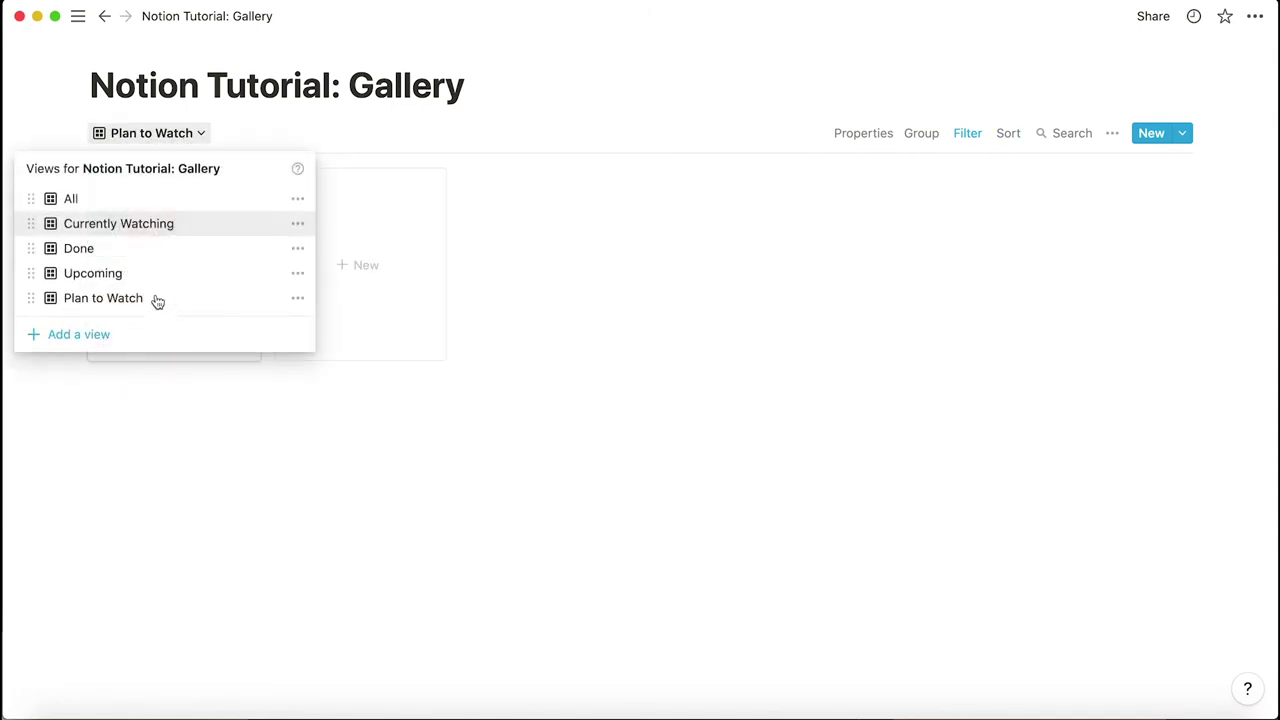
left_click(152, 273)
left_click(162, 134)
left_click(145, 250)
Sort the Upcoming view by Release Date in ascending order
left_click(157, 133)
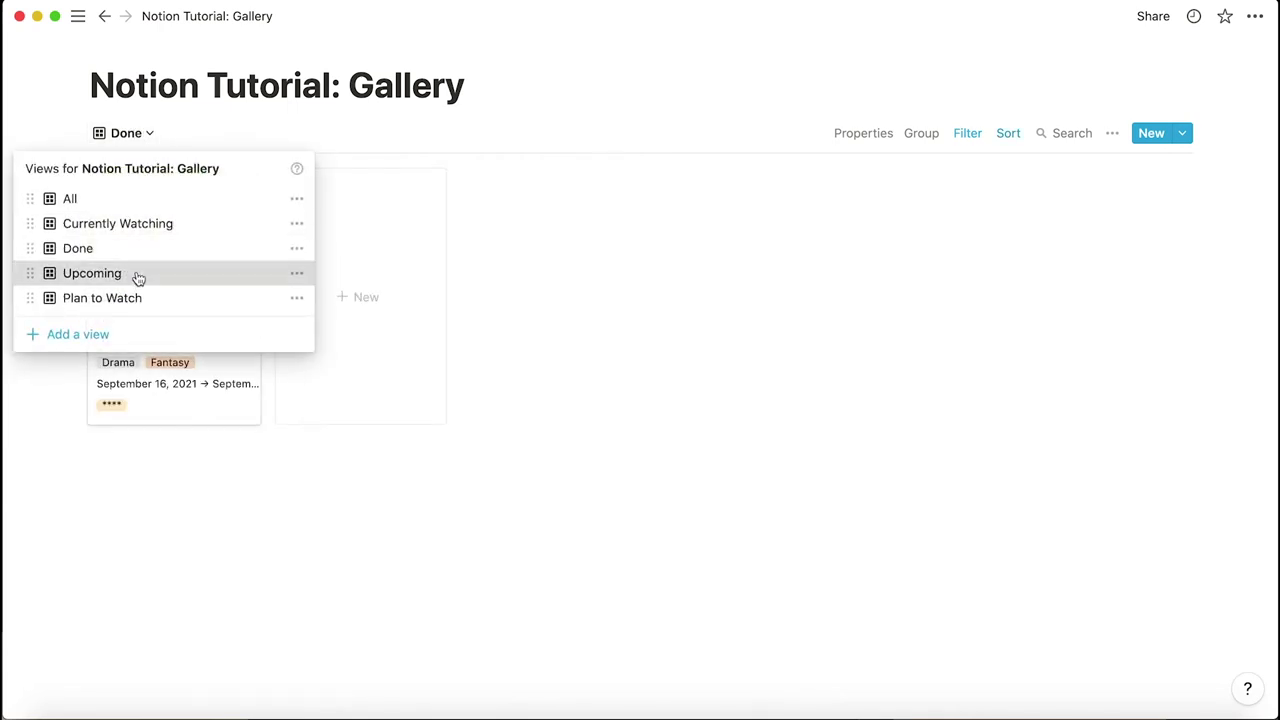
left_click(138, 274)
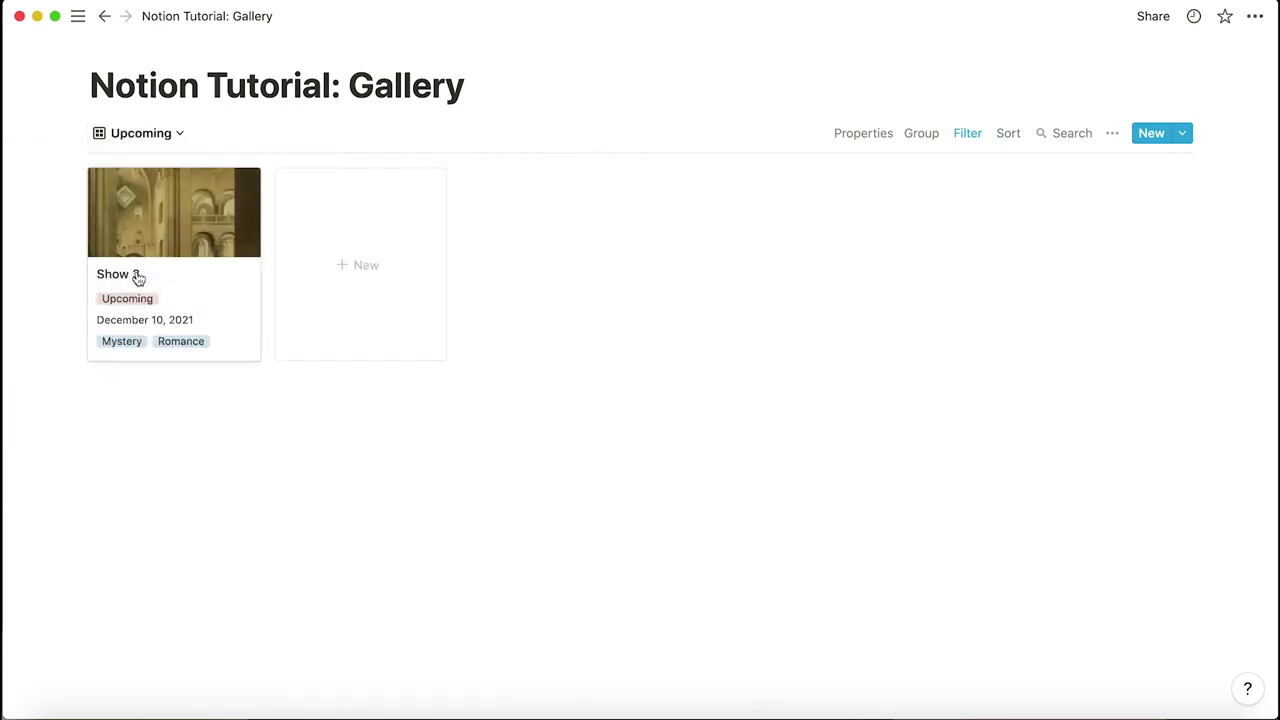
left_click(1006, 135)
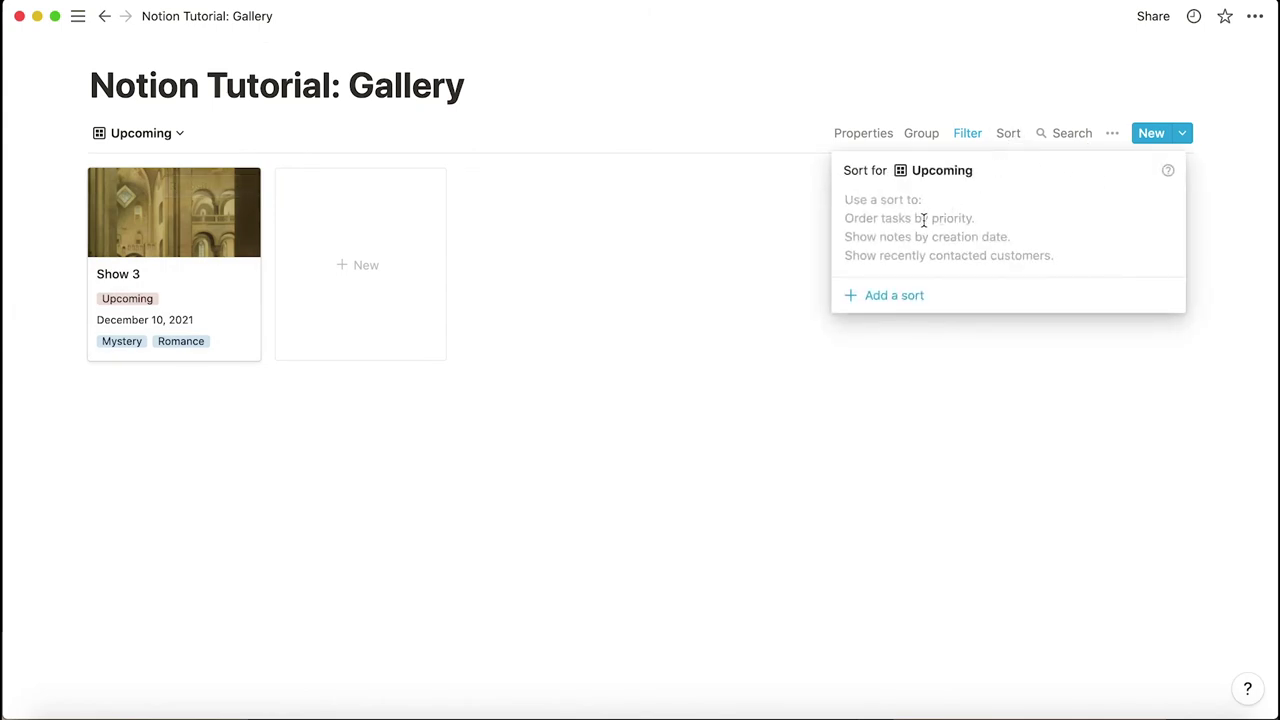
left_click(888, 297)
left_click(925, 210)
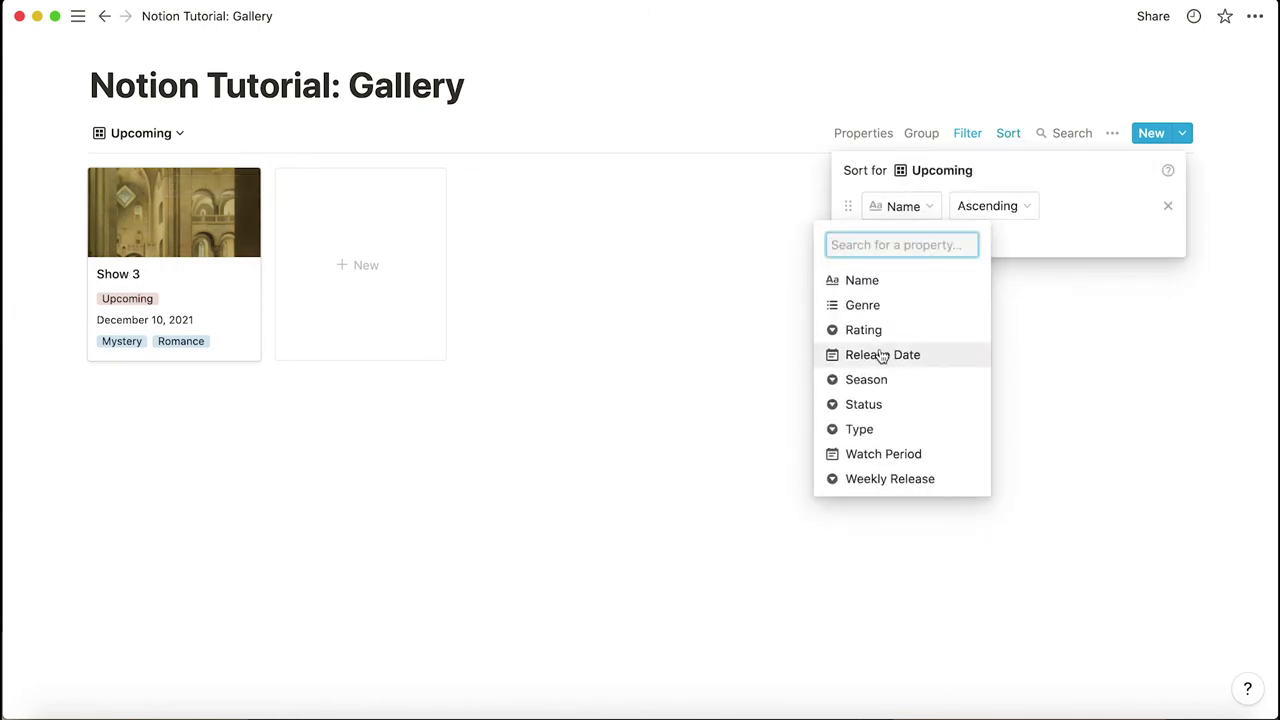
left_click(881, 356)
left_click(595, 303)
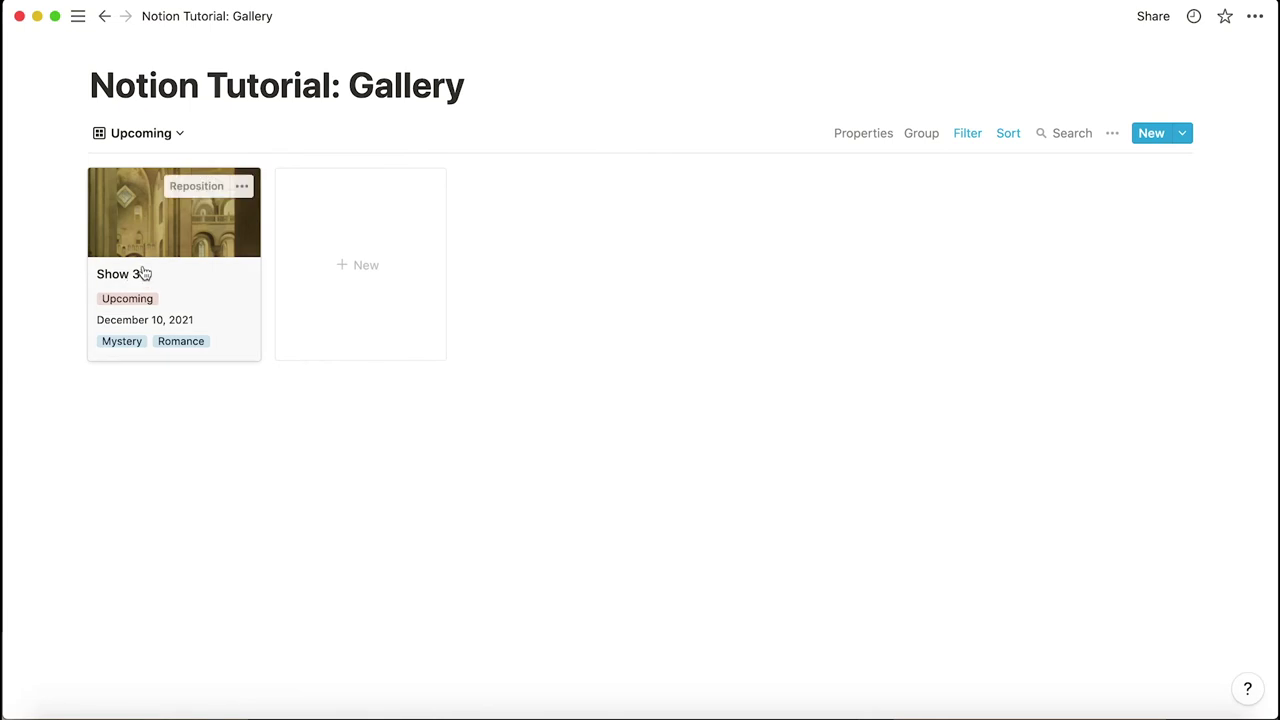
Check Show 3's card in the Upcoming view and look at the Plan to Watch view's cards
mouse_move(163, 332)
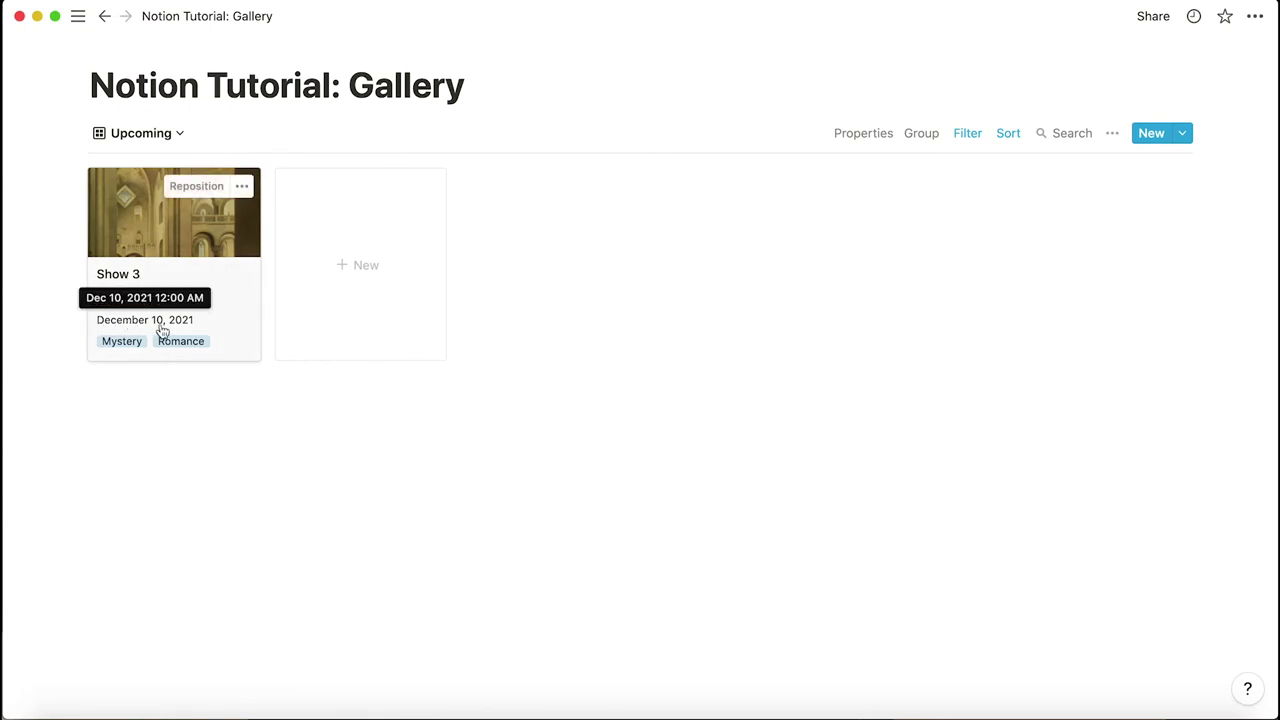
left_click(158, 134)
left_click(126, 297)
left_click(736, 282)
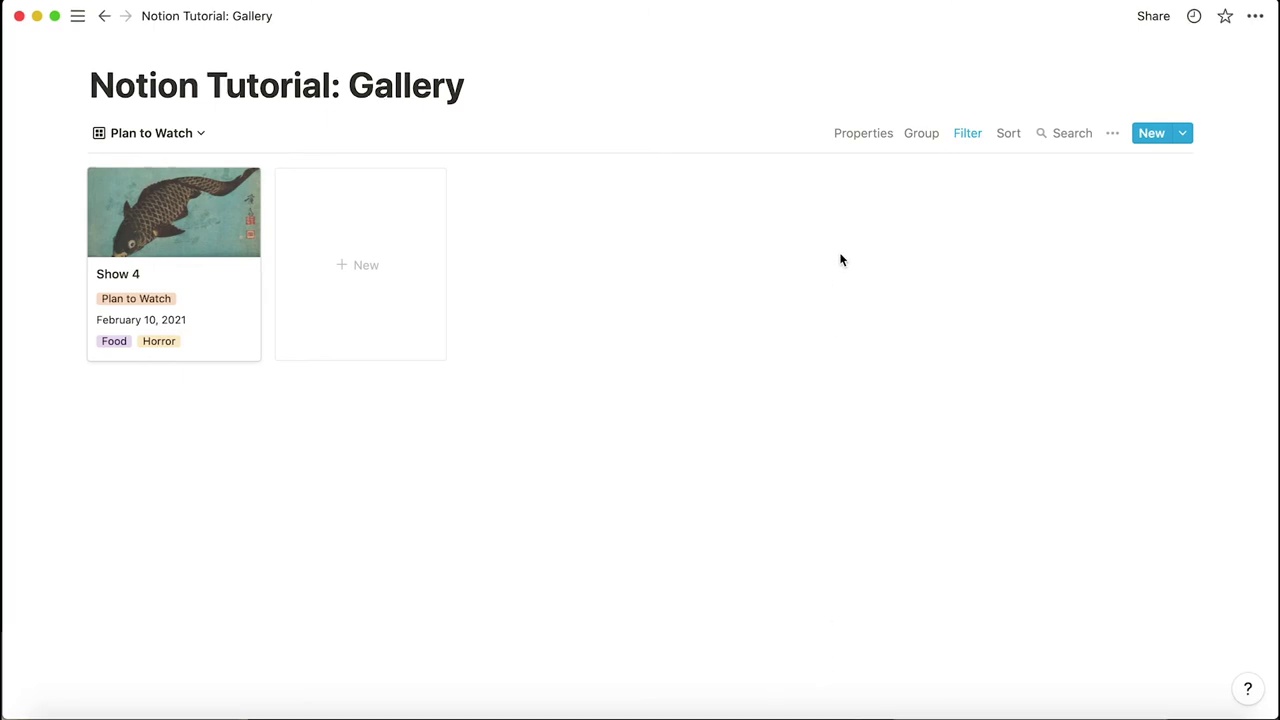
Add a new entry in the All view and give it a Select property named Media
left_click(158, 134)
left_click(159, 199)
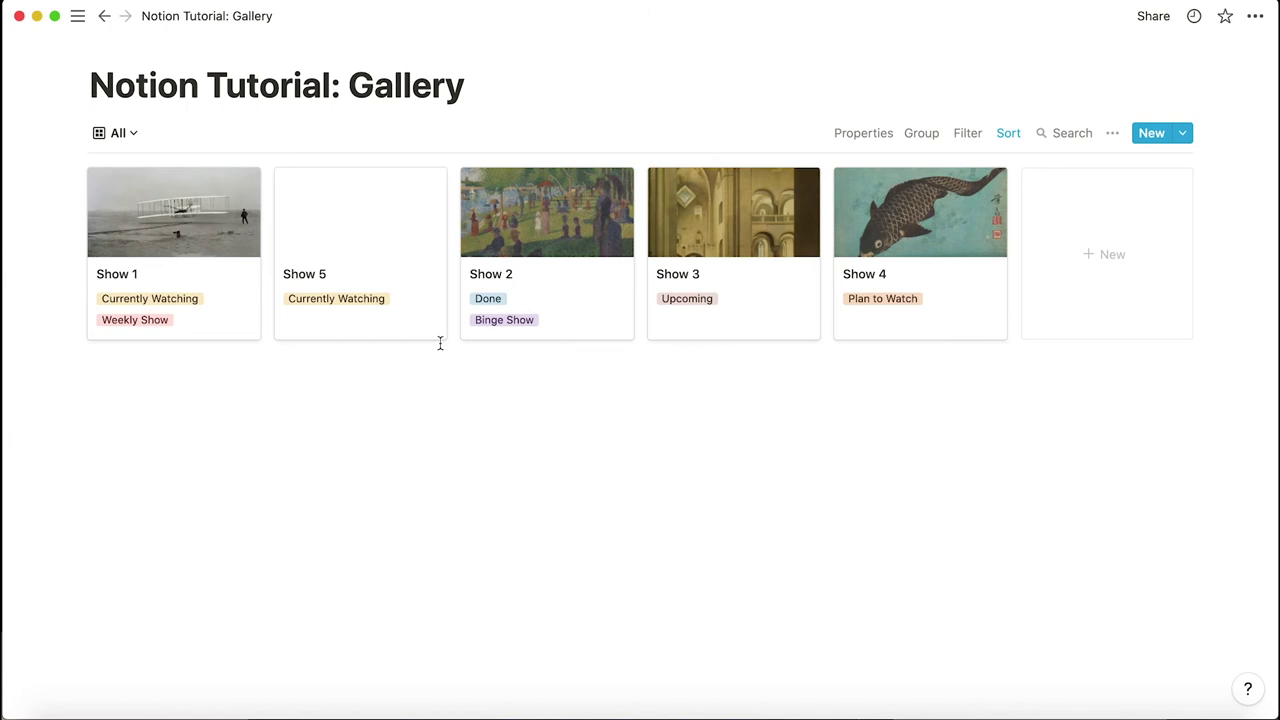
left_click(1148, 268)
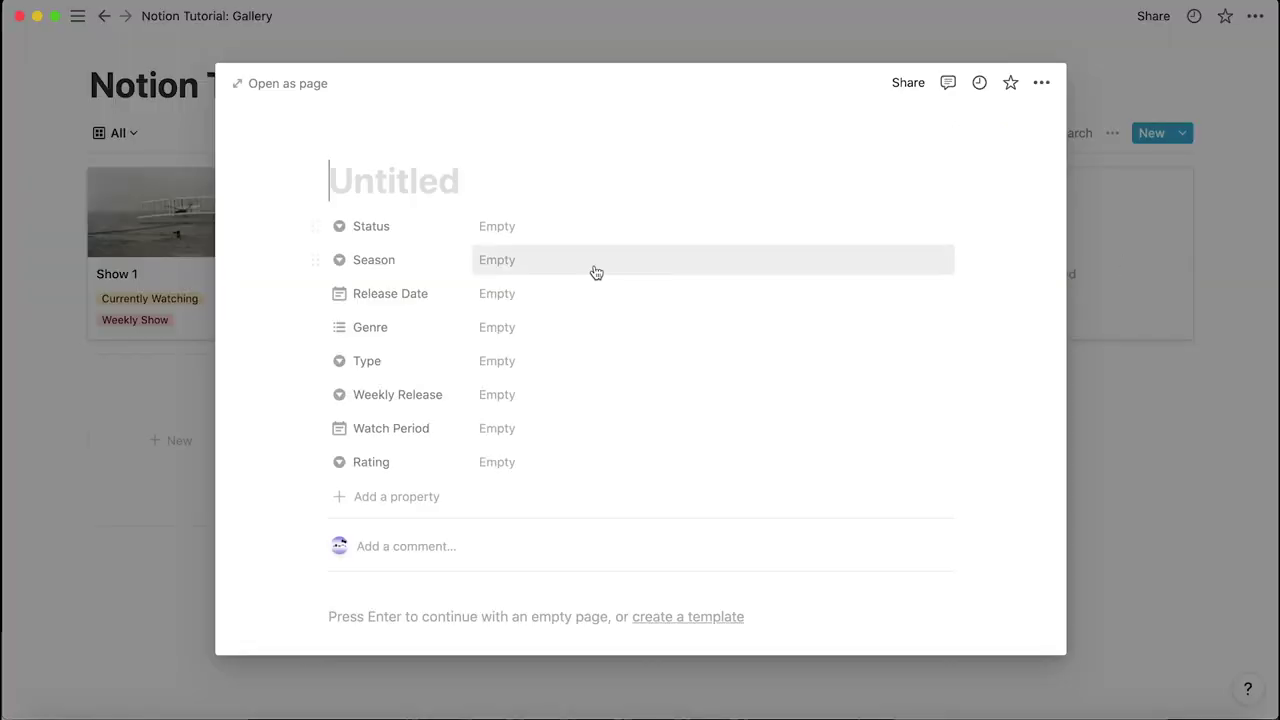
left_click(409, 497)
left_click(405, 330)
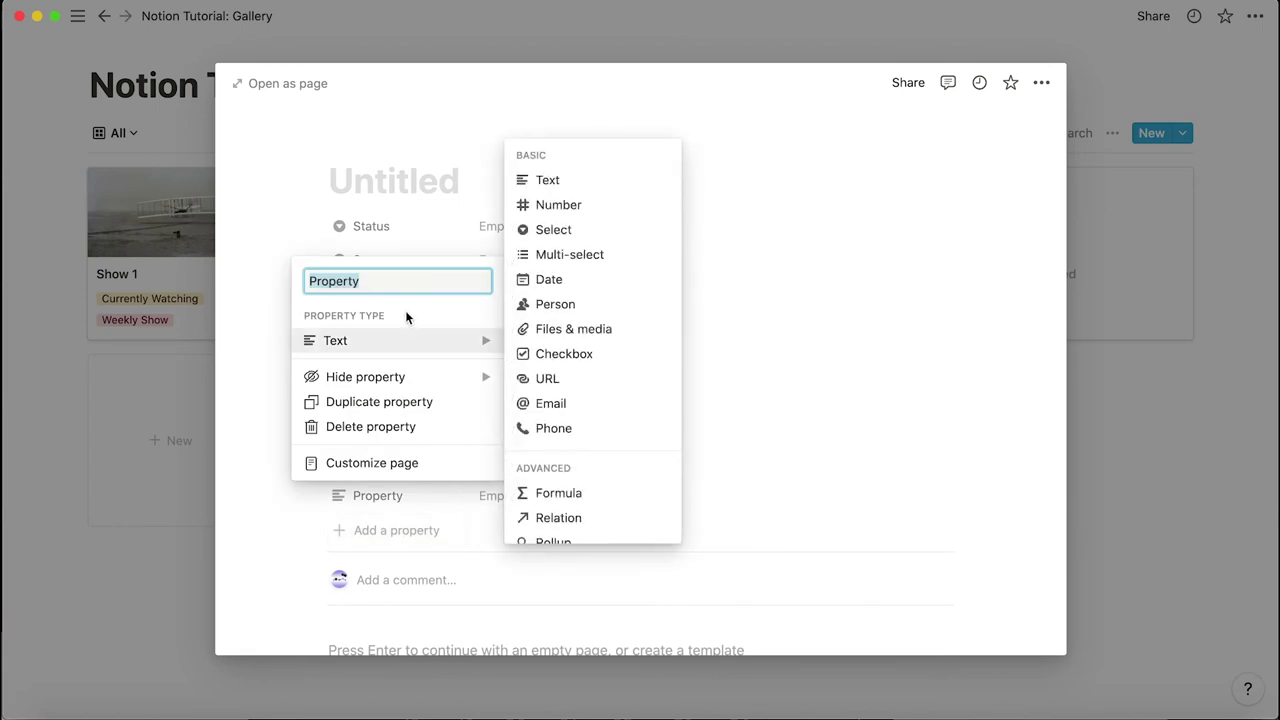
left_click(603, 228)
left_click(434, 494)
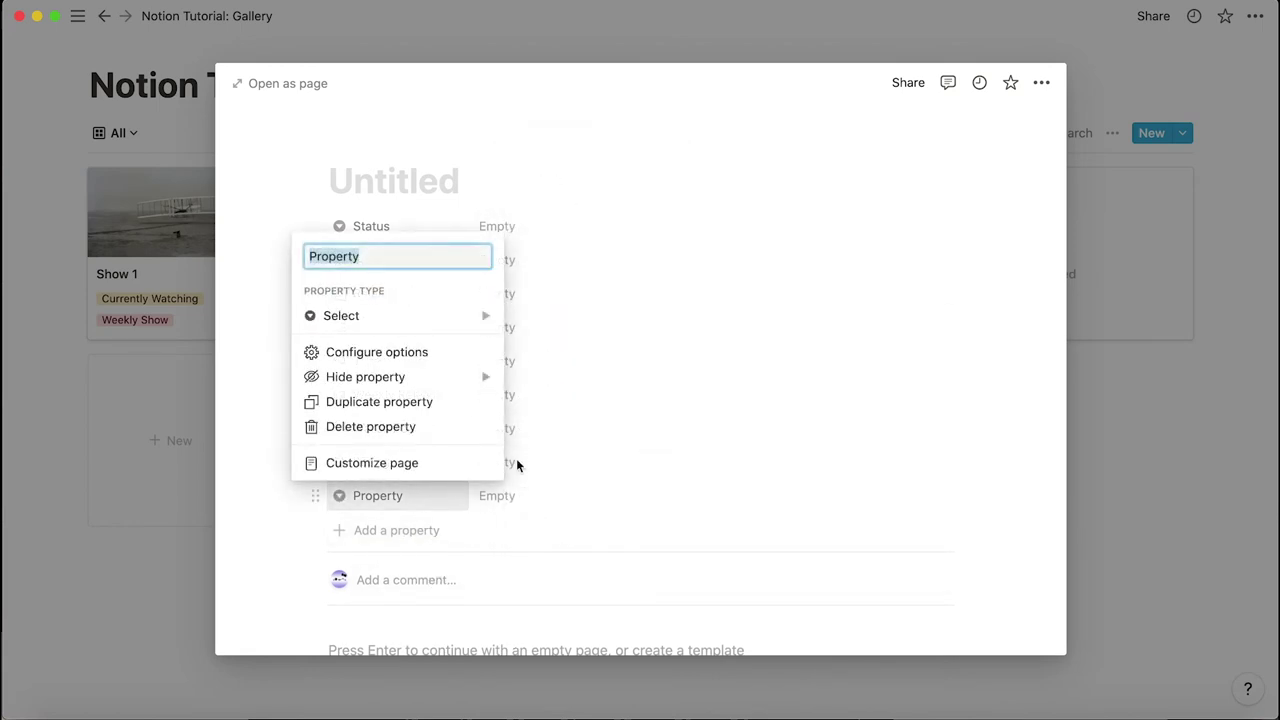
type("Medi")
key("Return")
Create the options Anime, Anime Movie, Tv Show and Movie for the Media property
left_click(510, 503)
type("Anime")
left_click(532, 550)
left_click(523, 500)
type("Anime Mo")
type("vie")
left_click(542, 555)
left_click(537, 508)
type("Tv Sho")
left_click(572, 563)
left_click(577, 492)
type("Mo")
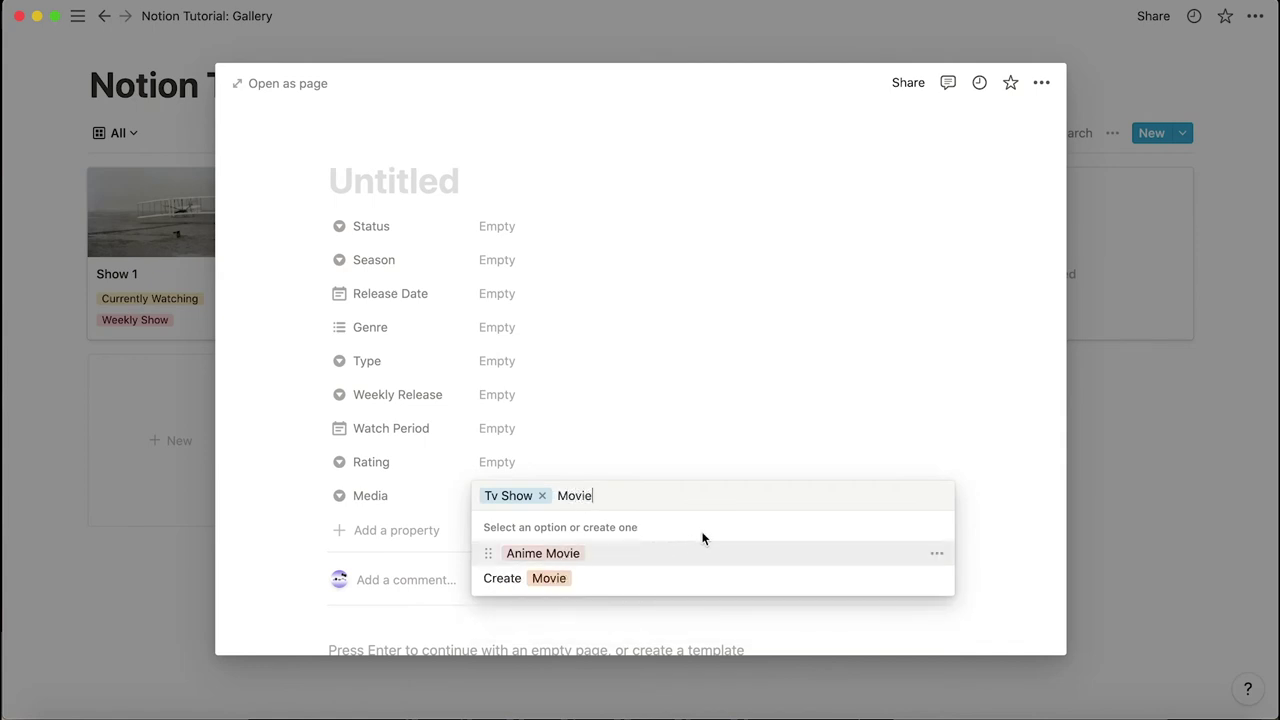
left_click(654, 579)
Rename the Tv Show option of the Media property to TV Show and close the option list
left_click(614, 494)
left_click(934, 603)
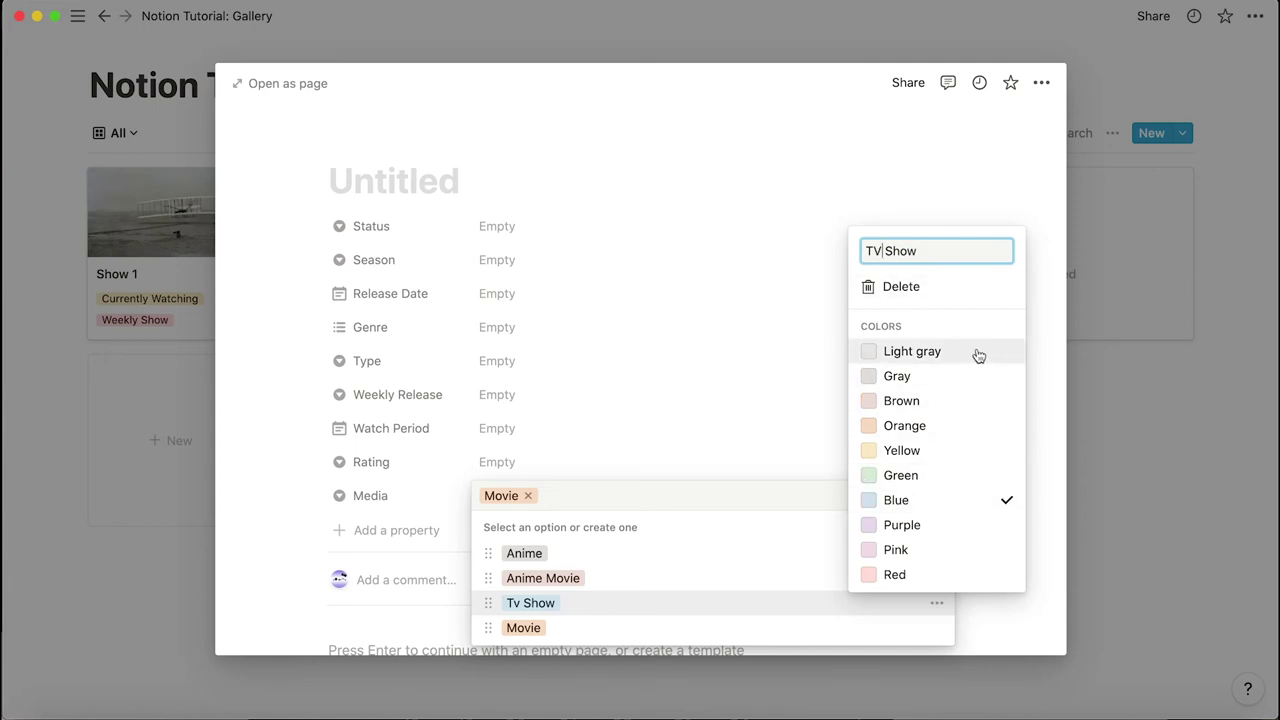
key("Escape")
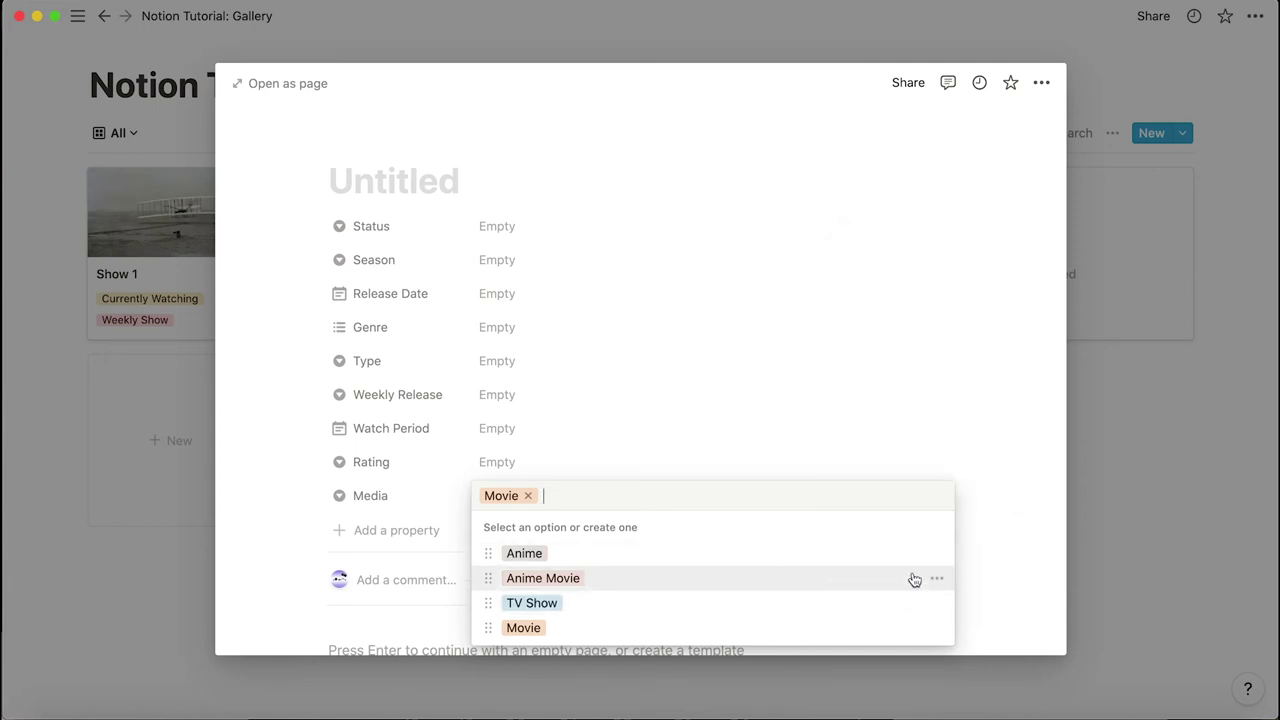
left_click(940, 555)
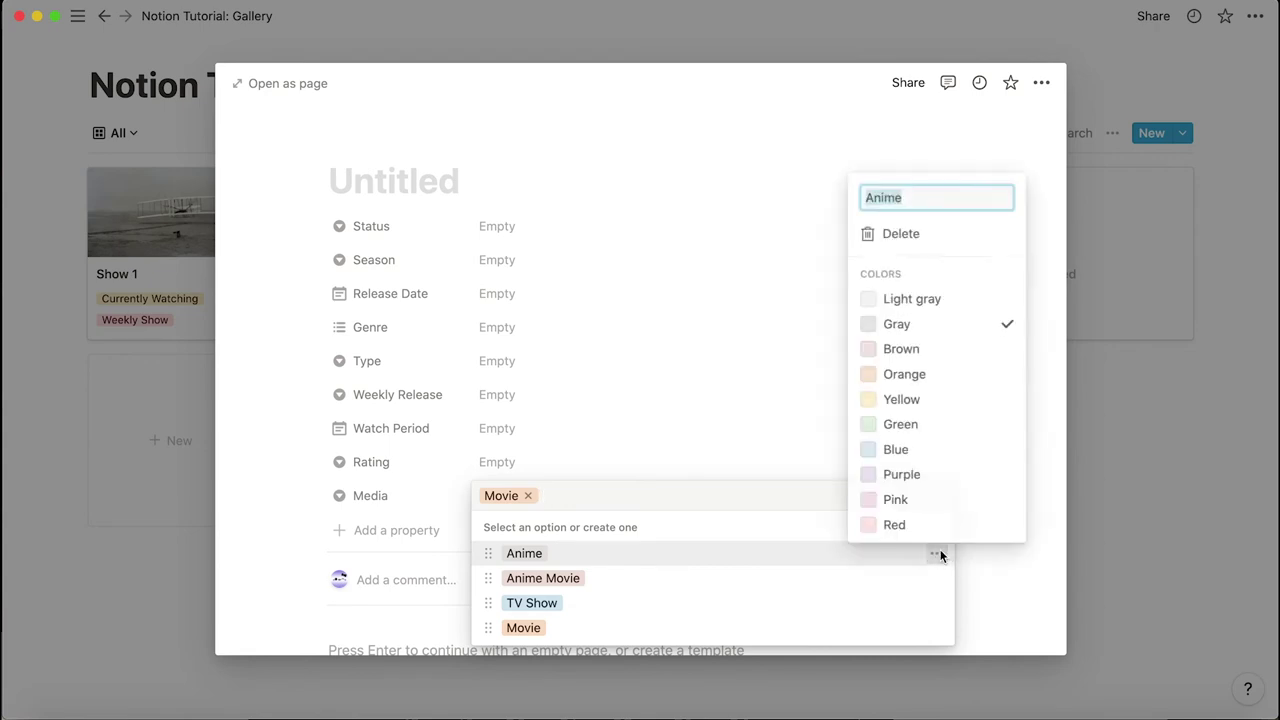
left_click(680, 335)
left_click(684, 324)
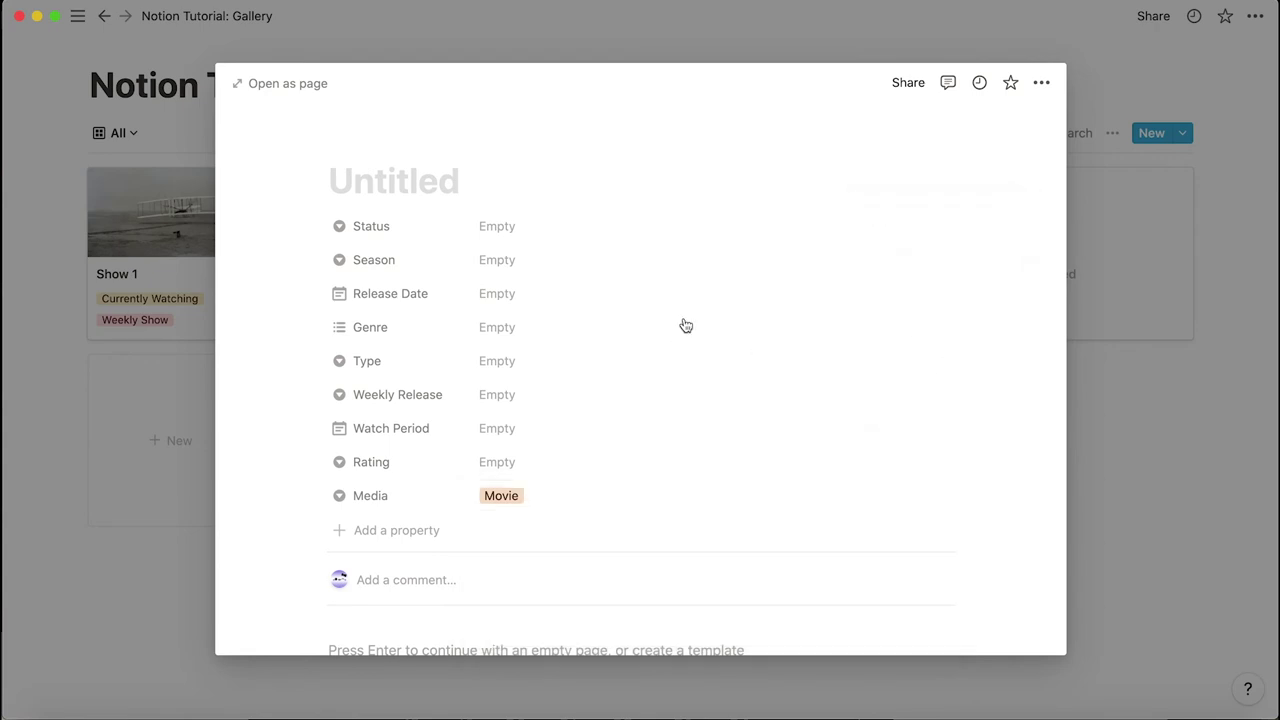
Set the untitled entry's Media to TV Show and its Status to Currently Watching
left_click(534, 495)
left_click(535, 606)
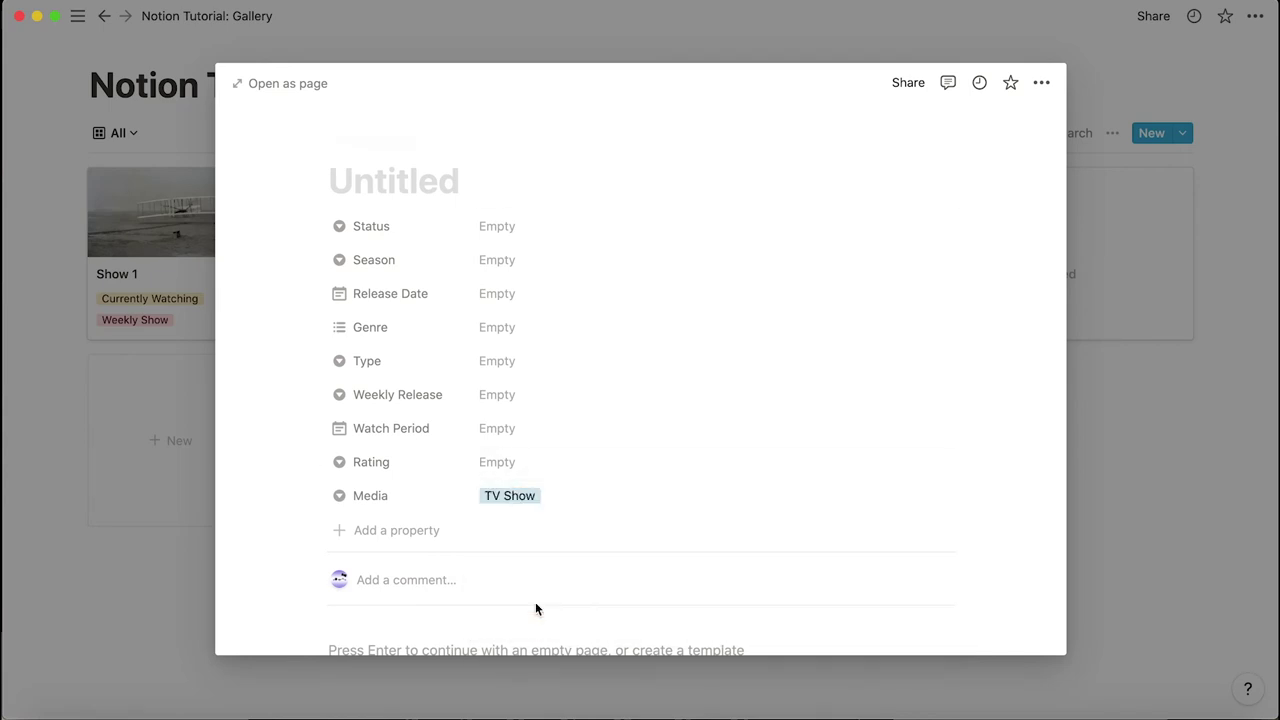
left_click(543, 236)
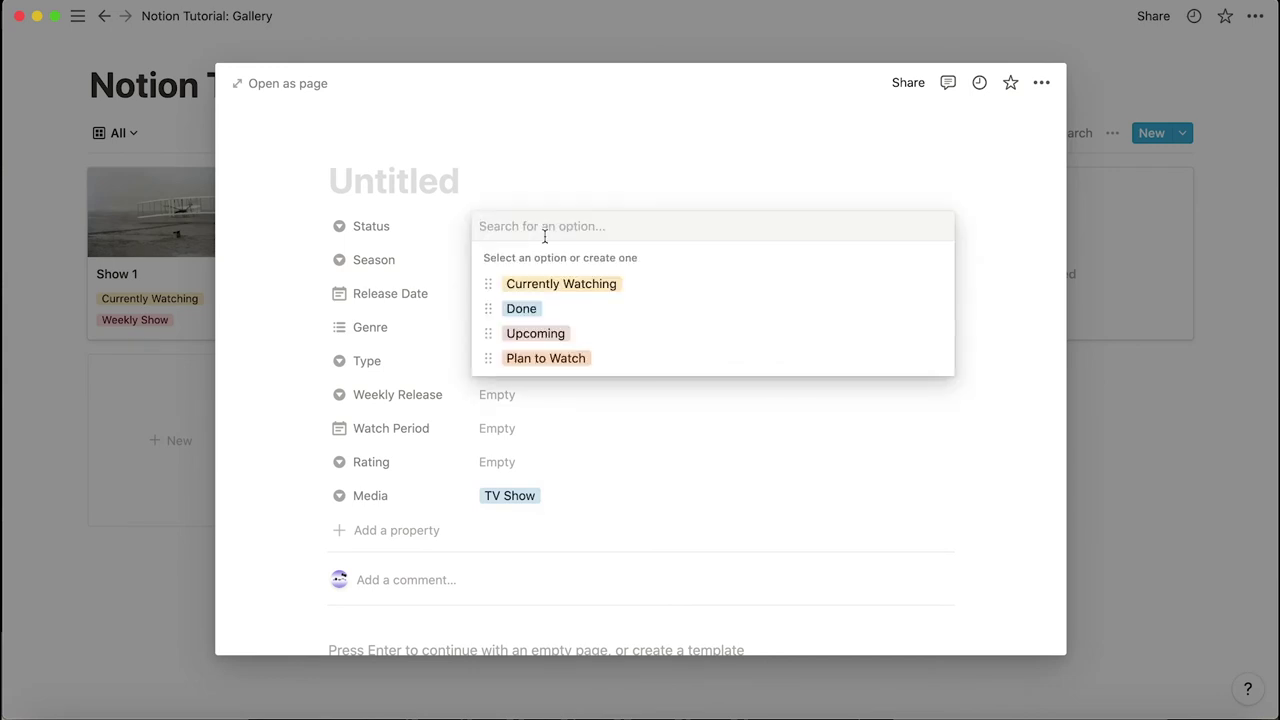
left_click(576, 286)
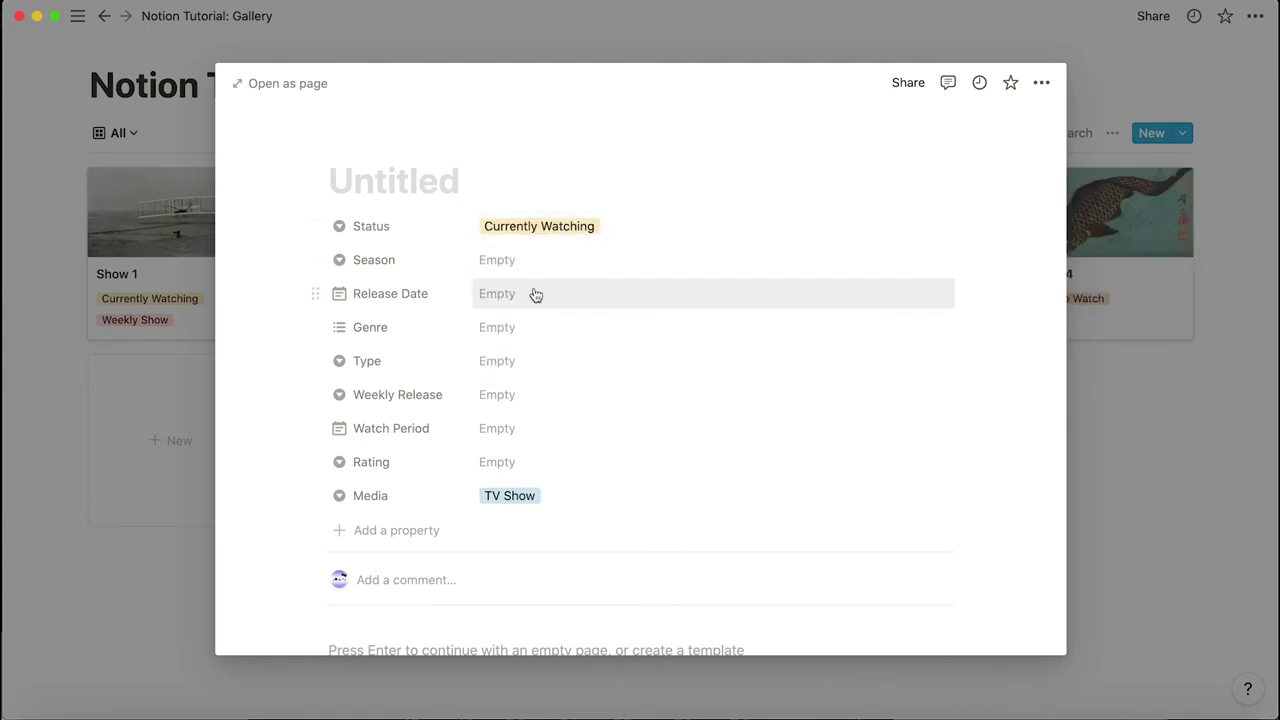
Look through the untitled entry's Type, Status and Release Date choices without changing them
left_click(516, 360)
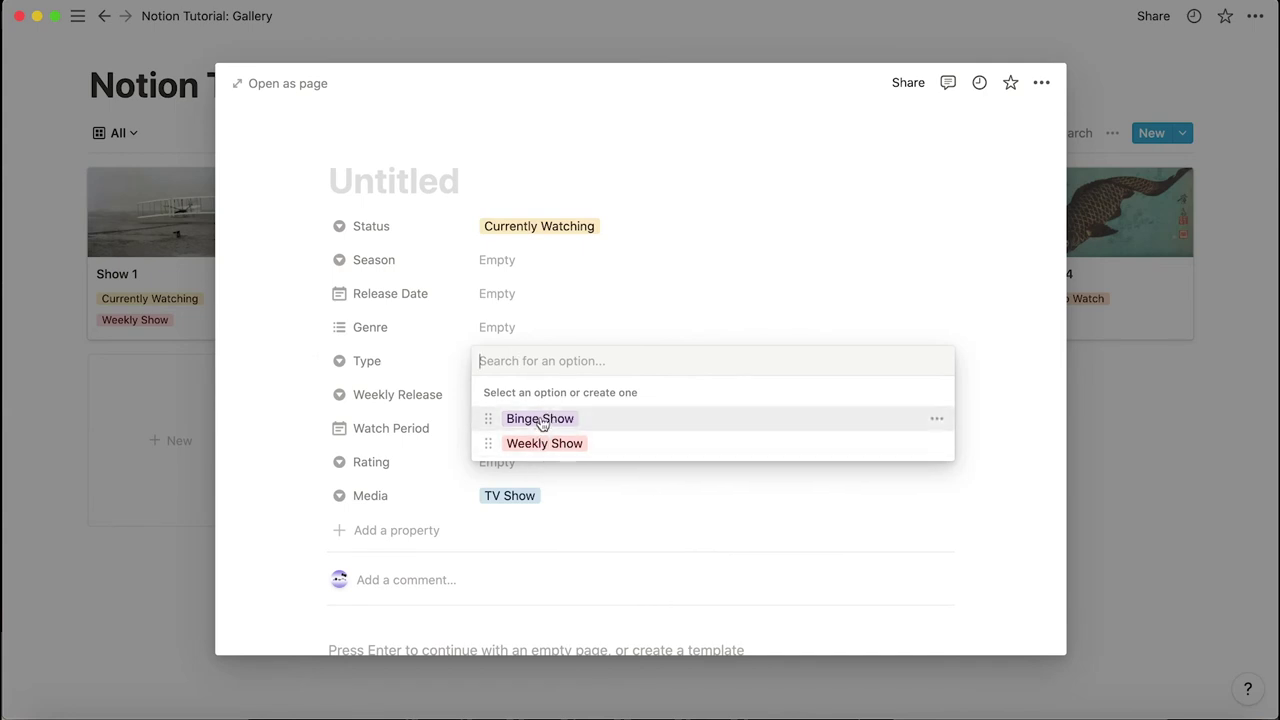
left_click(555, 503)
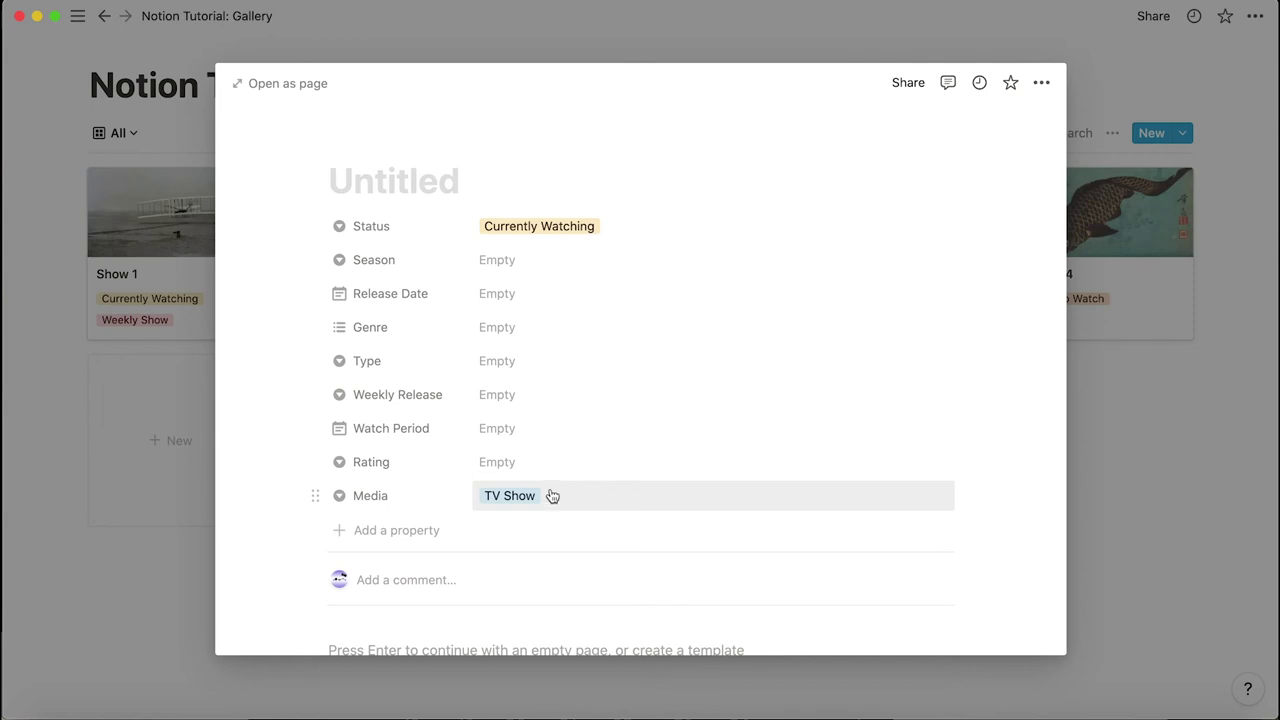
left_click(529, 229)
left_click(518, 438)
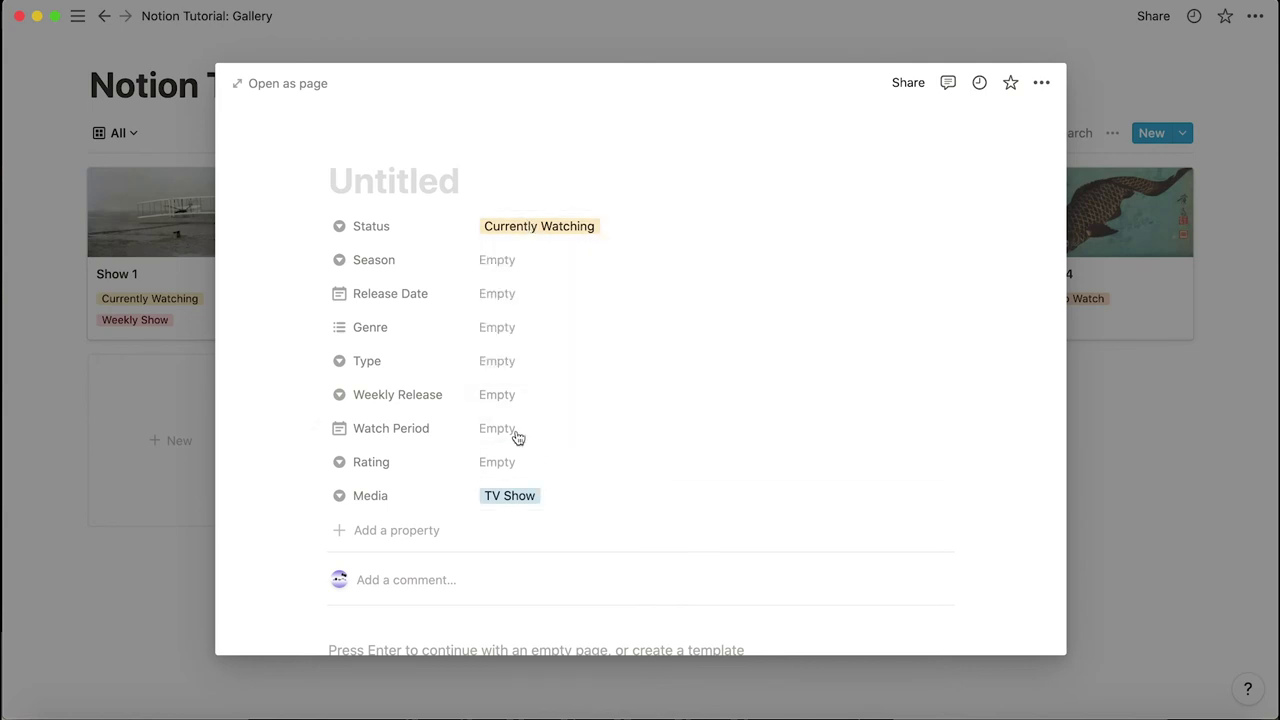
left_click(517, 293)
left_click(421, 344)
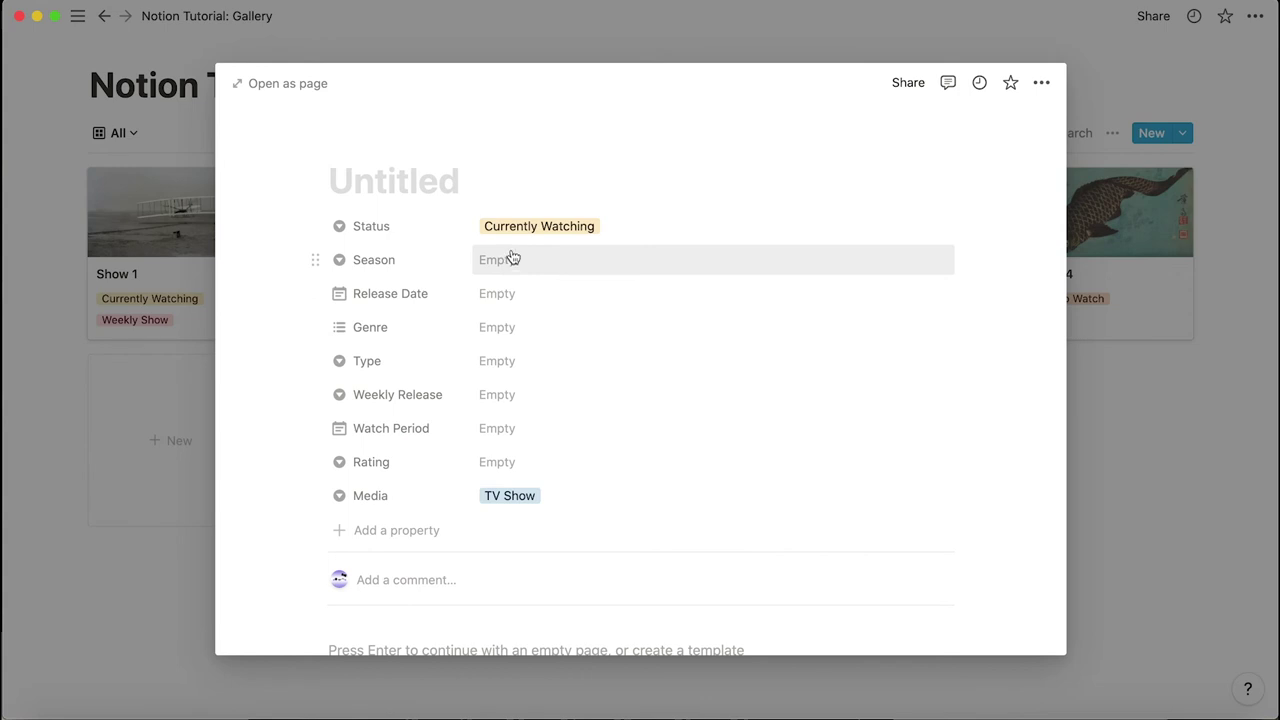
Change the untitled entry's Media to Movie, assign a new Type option named Movie, and close the page
left_click(521, 495)
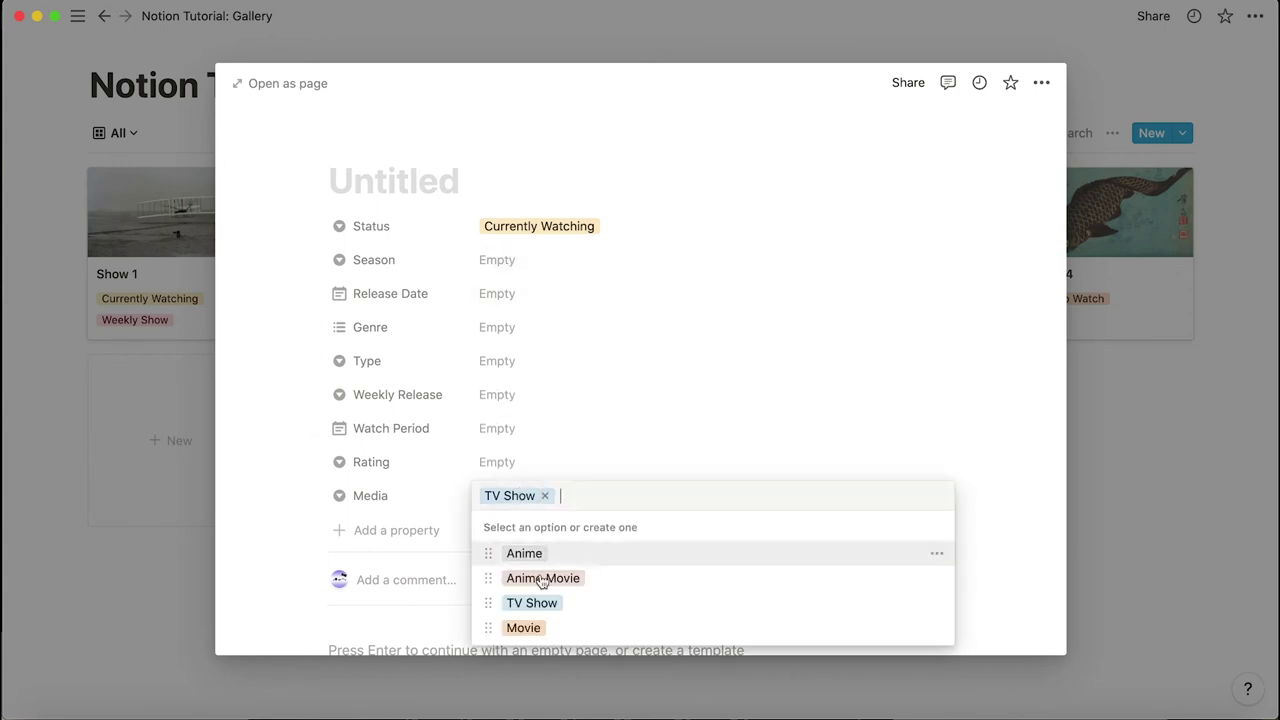
left_click(533, 628)
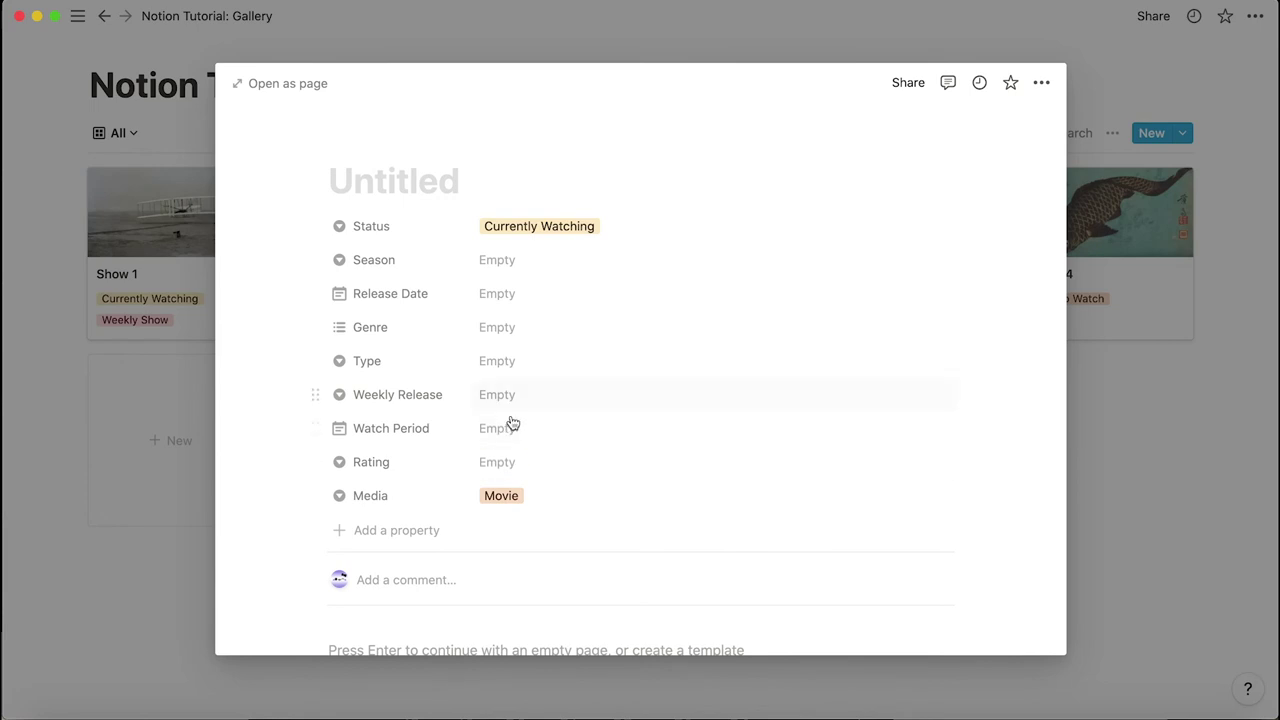
left_click(508, 364)
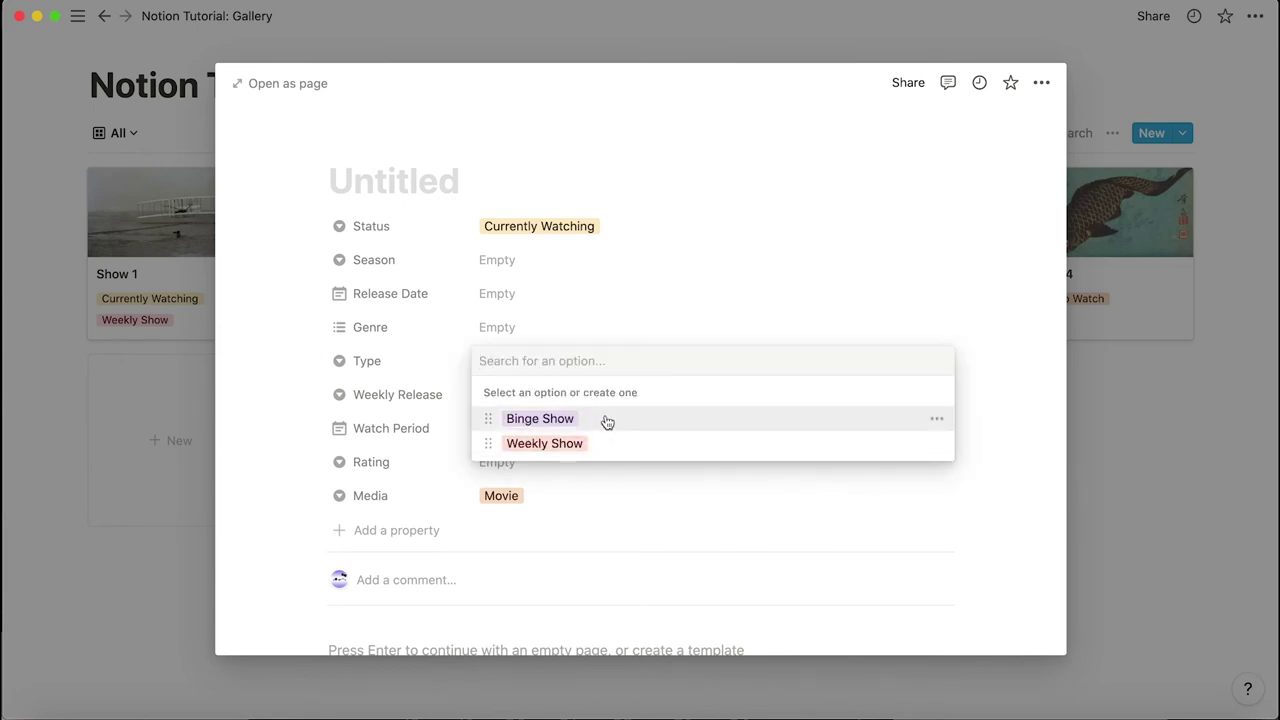
type("Movie")
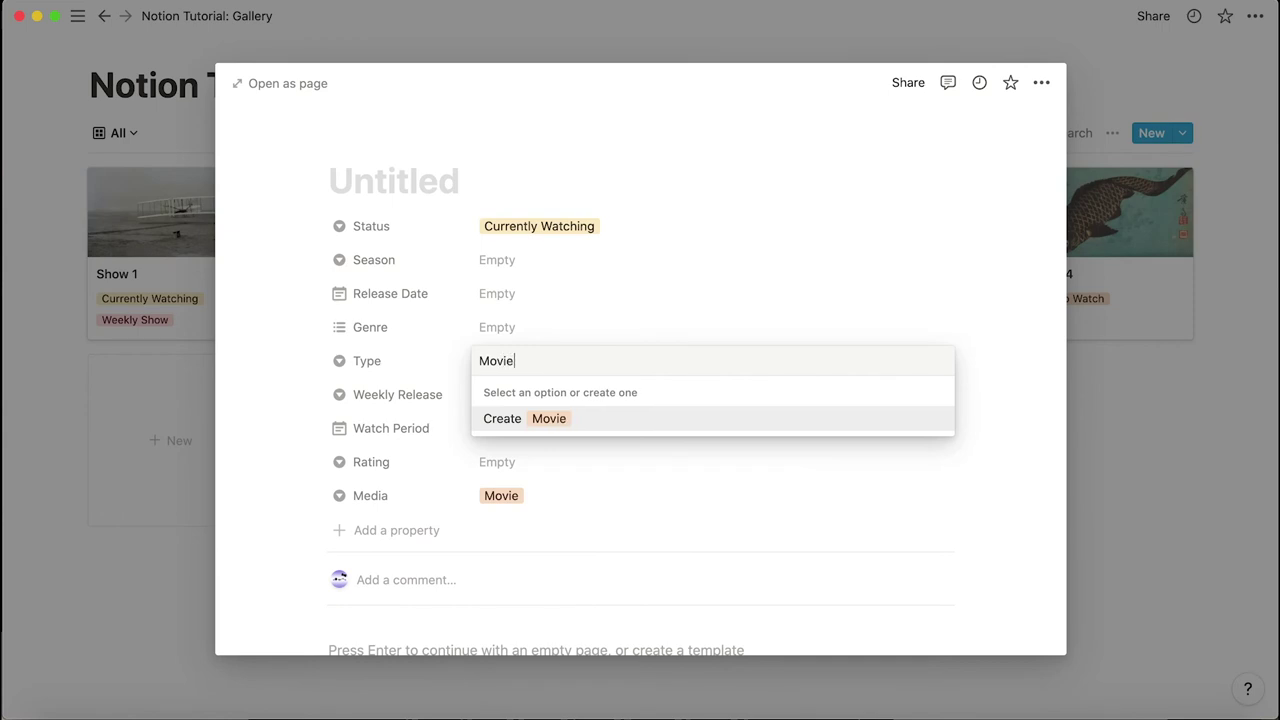
left_click(565, 430)
left_click(523, 360)
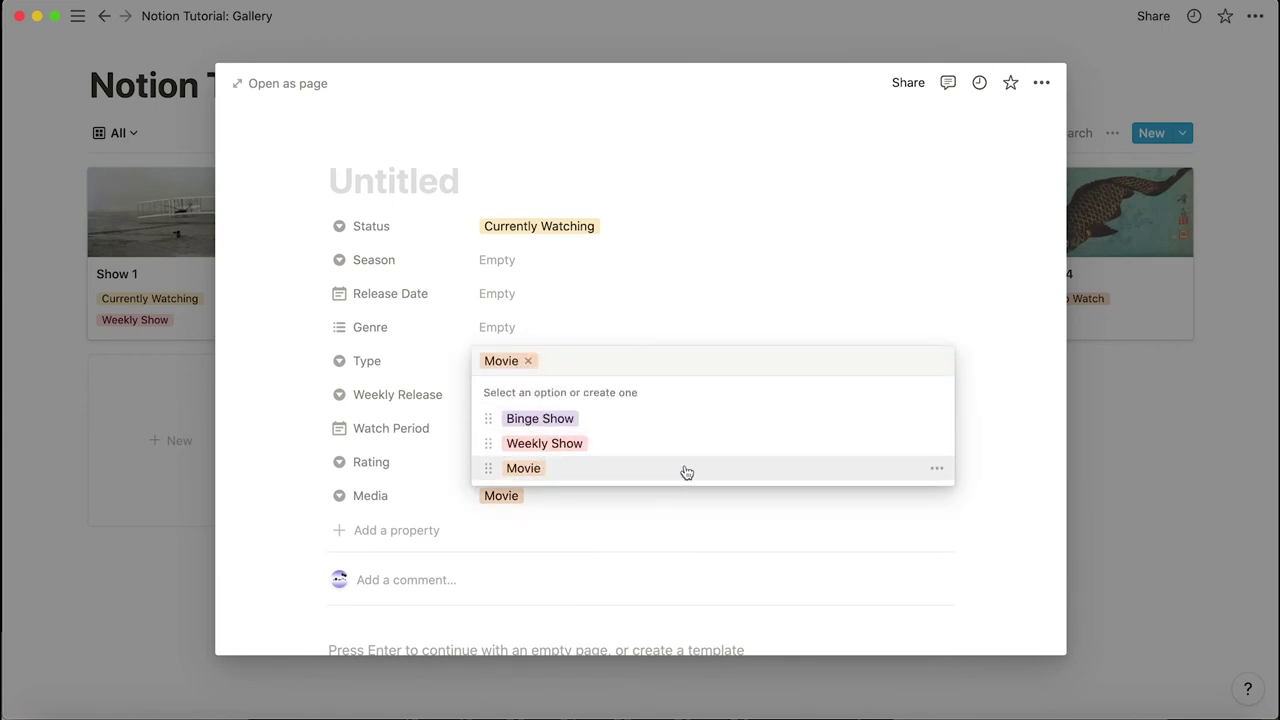
left_click(923, 429)
left_click(1100, 400)
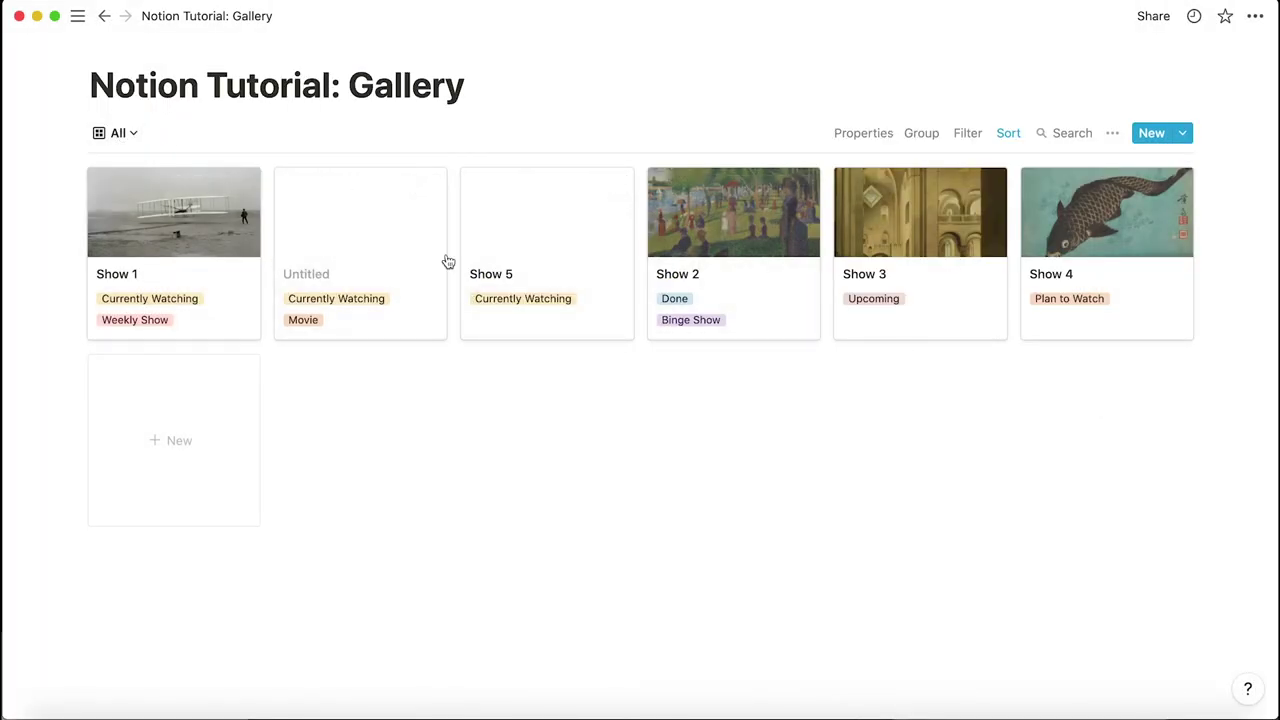
Compare the cards in the Currently Watching and Done views, ending in Currently Watching
left_click(122, 134)
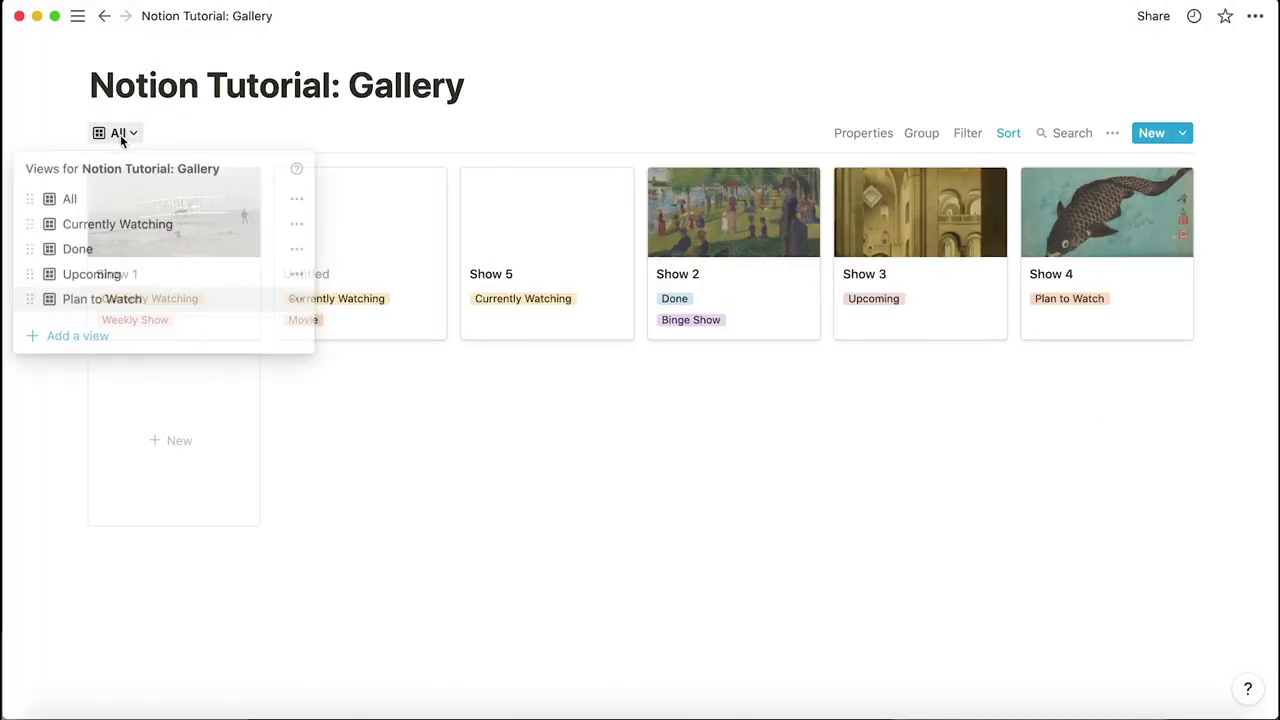
left_click(117, 223)
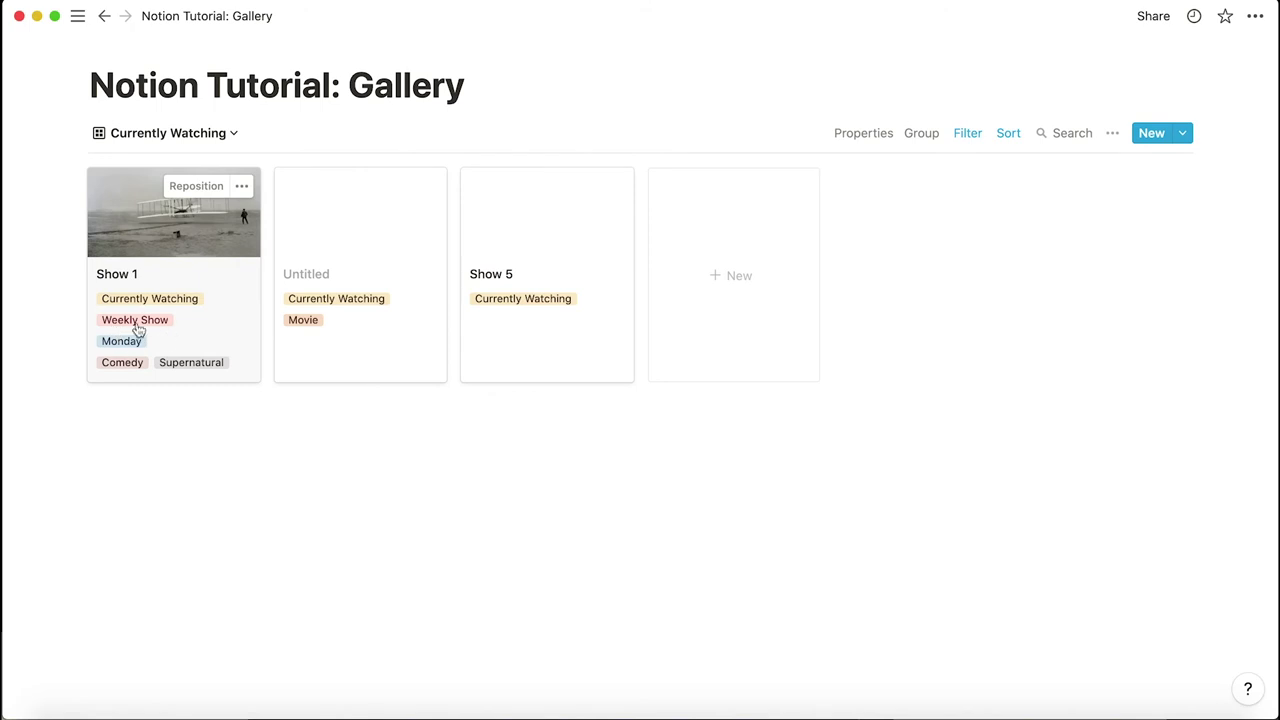
left_click(184, 138)
left_click(154, 250)
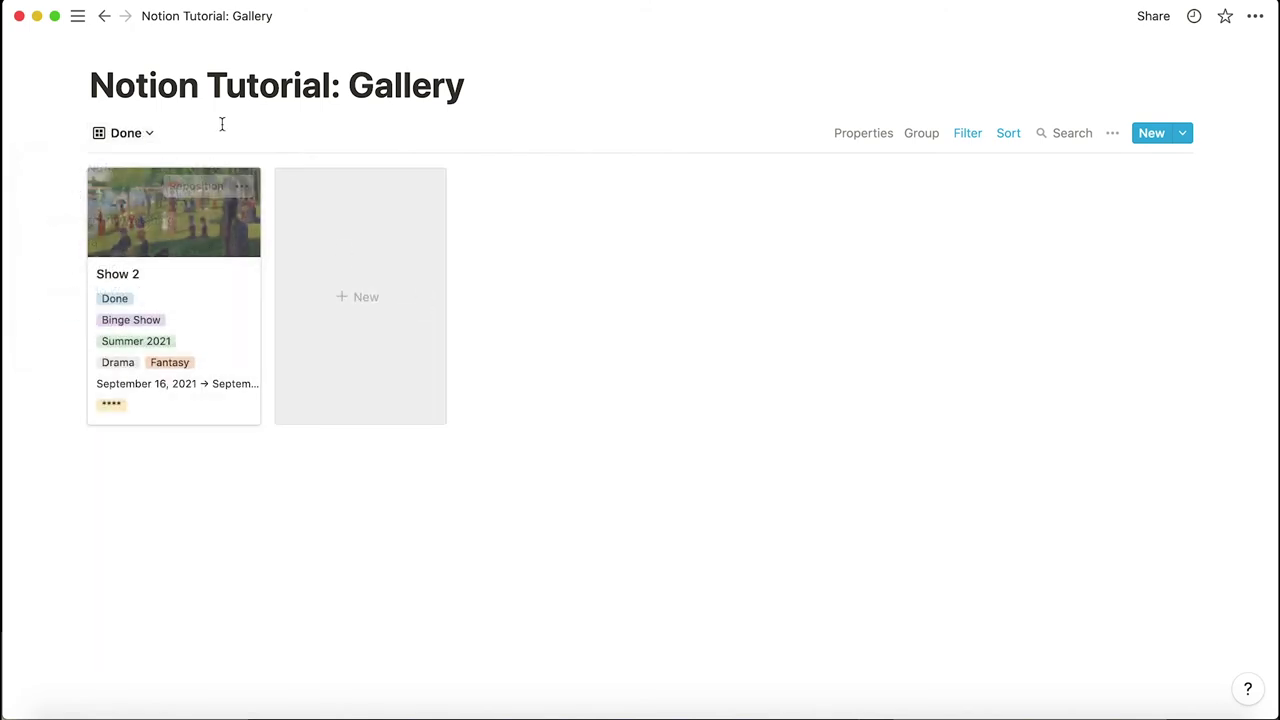
left_click(152, 133)
left_click(155, 223)
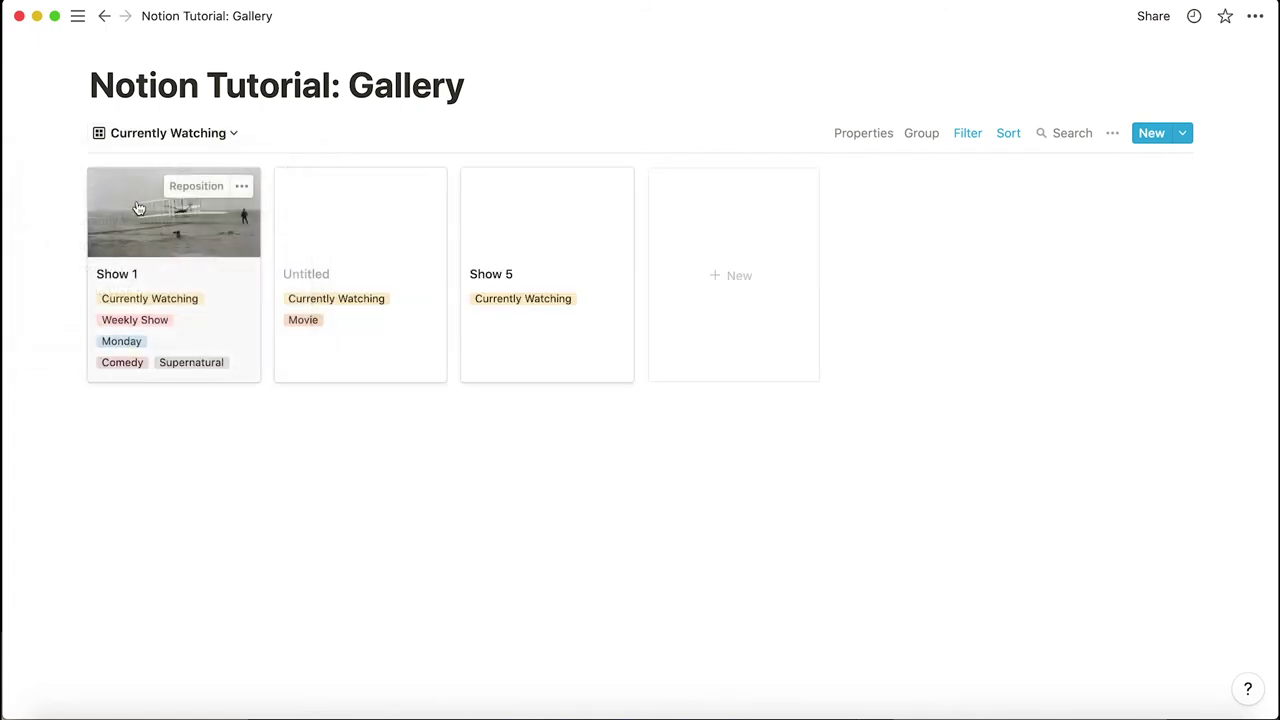
Change the untitled movie entry's Status to Done and check its card in the Done view
left_click(366, 317)
left_click(531, 222)
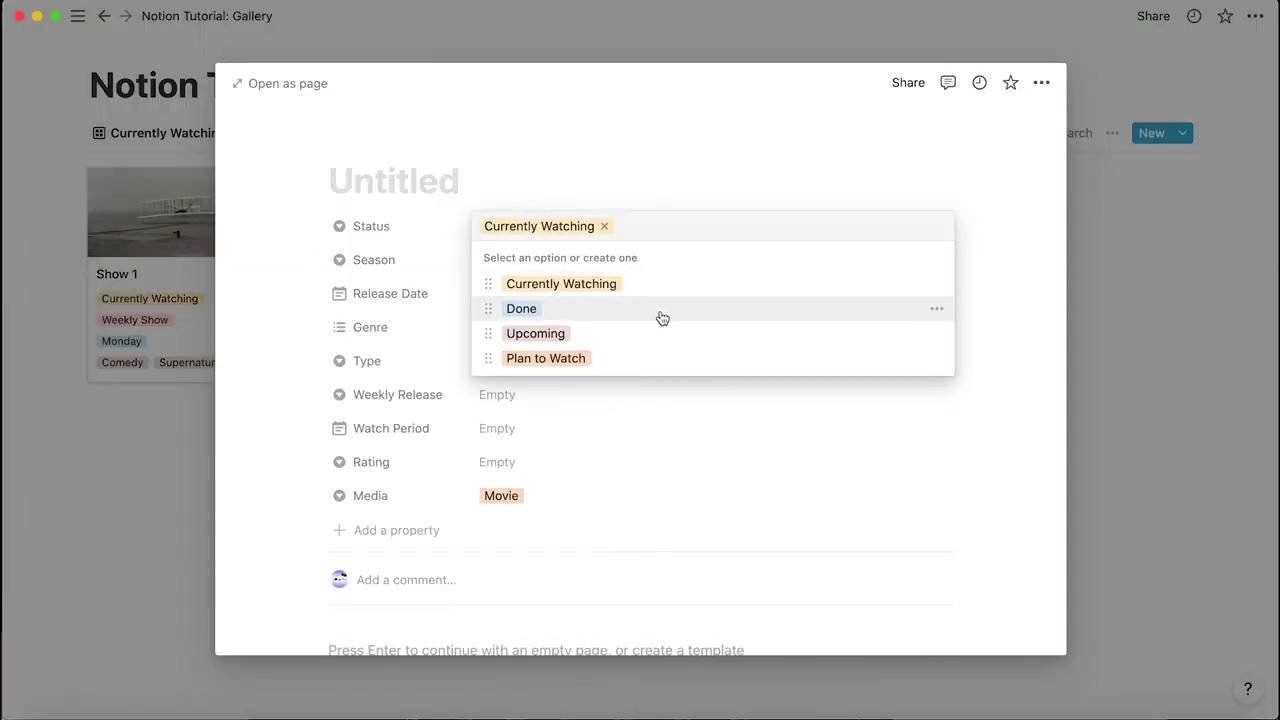
left_click(515, 311)
left_click(1128, 344)
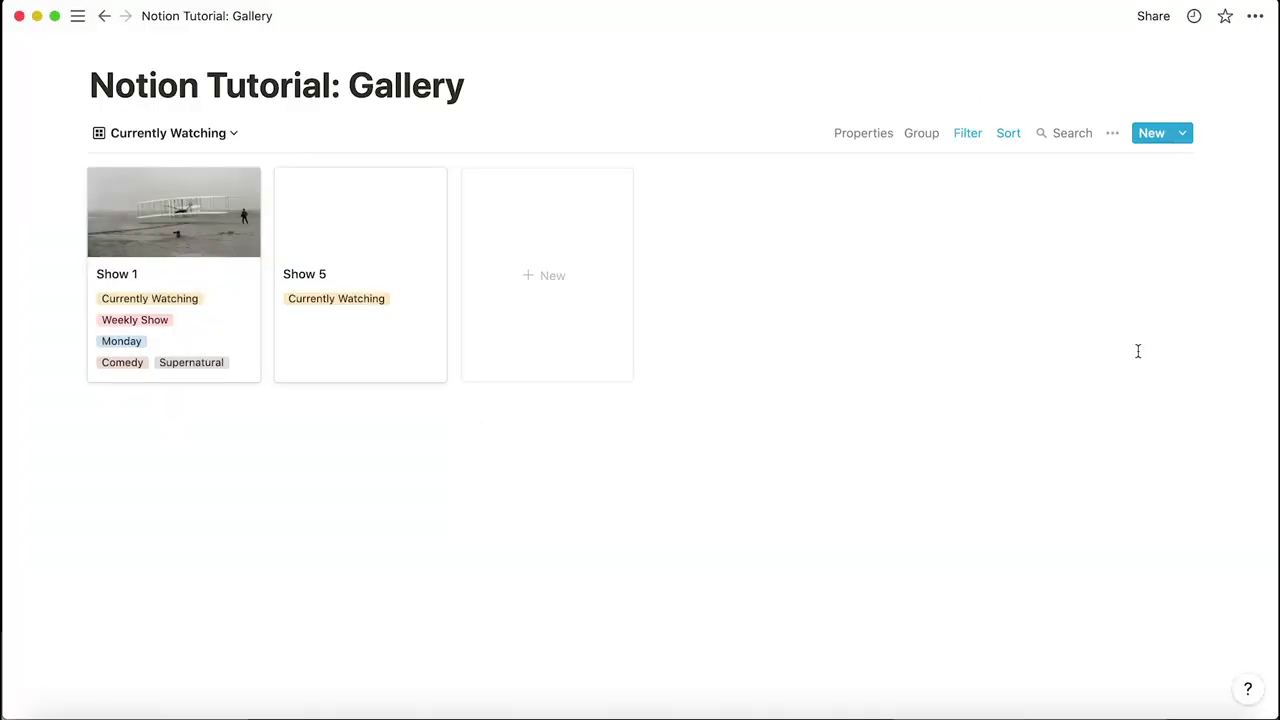
left_click(157, 136)
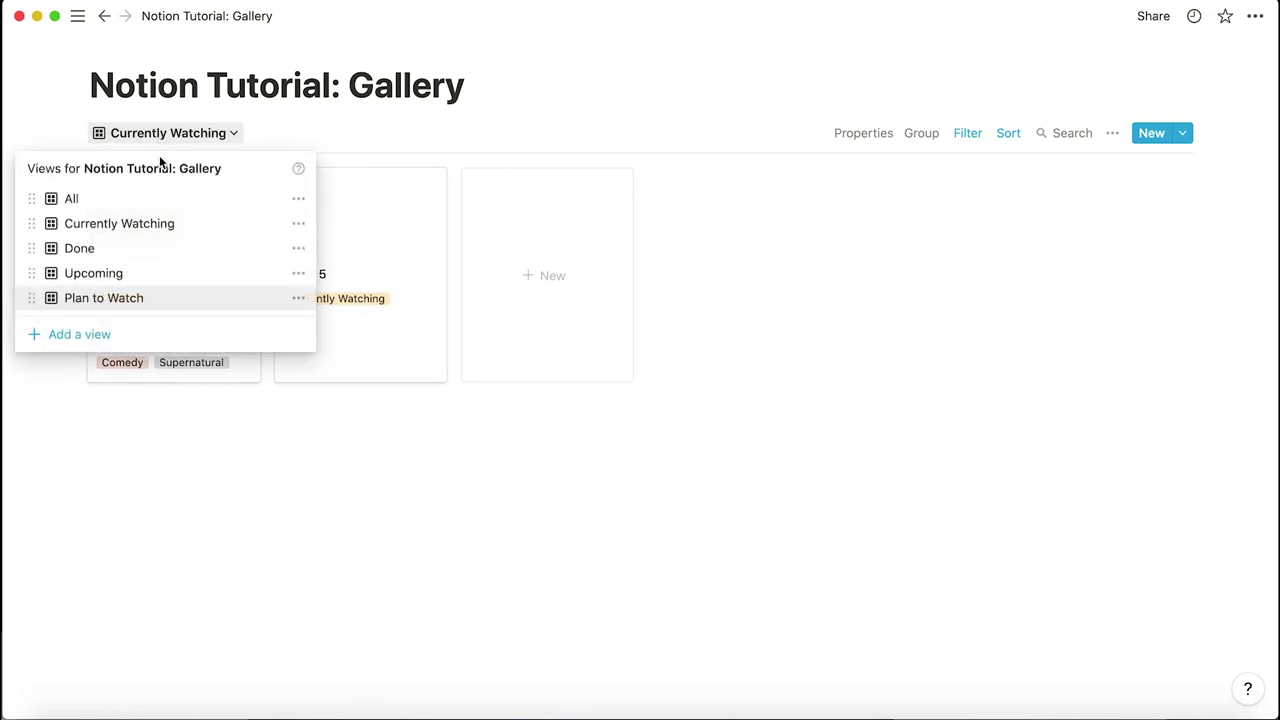
left_click(120, 251)
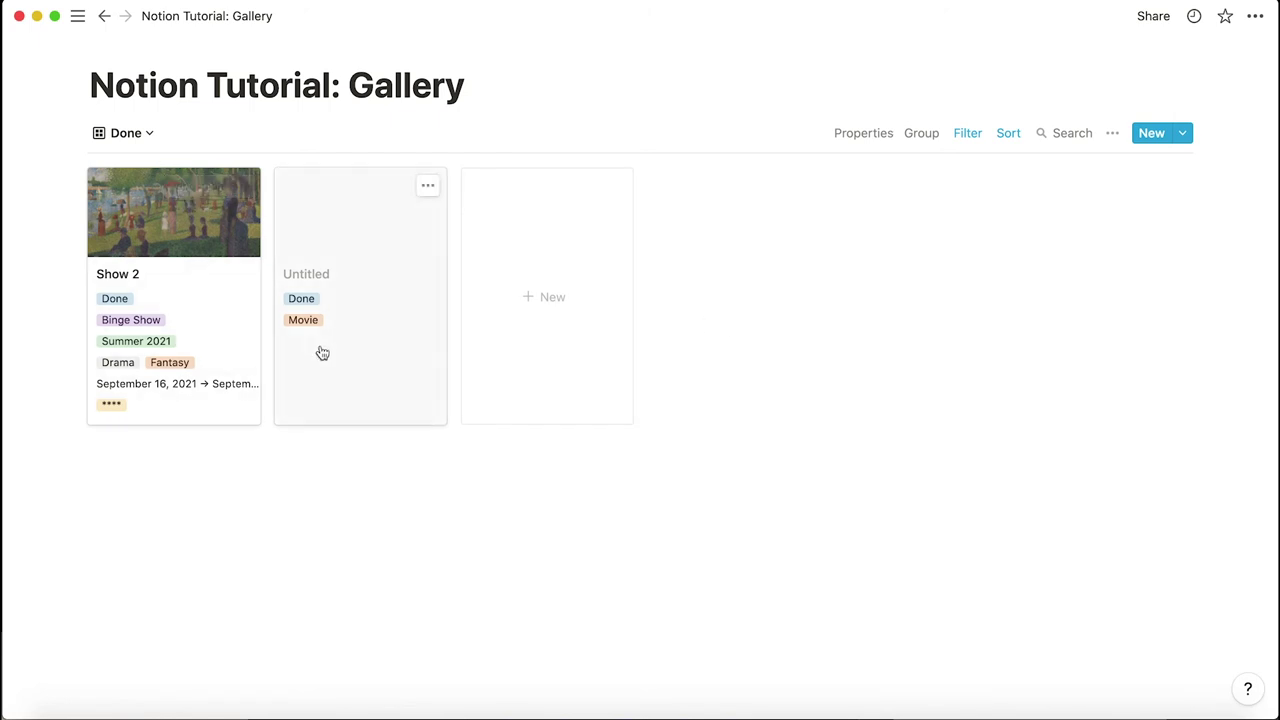
Switch to the All view and look through Show 5's Media options without choosing one, closing the entry
left_click(126, 133)
left_click(126, 199)
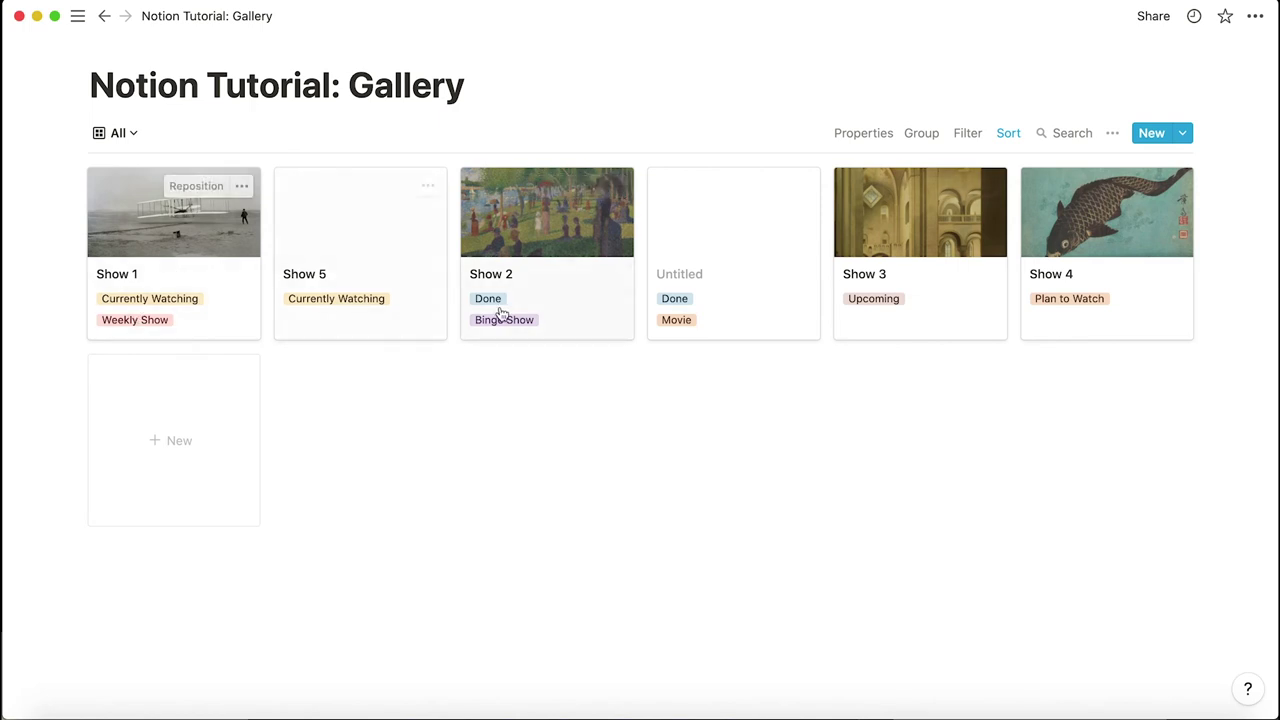
left_click(381, 302)
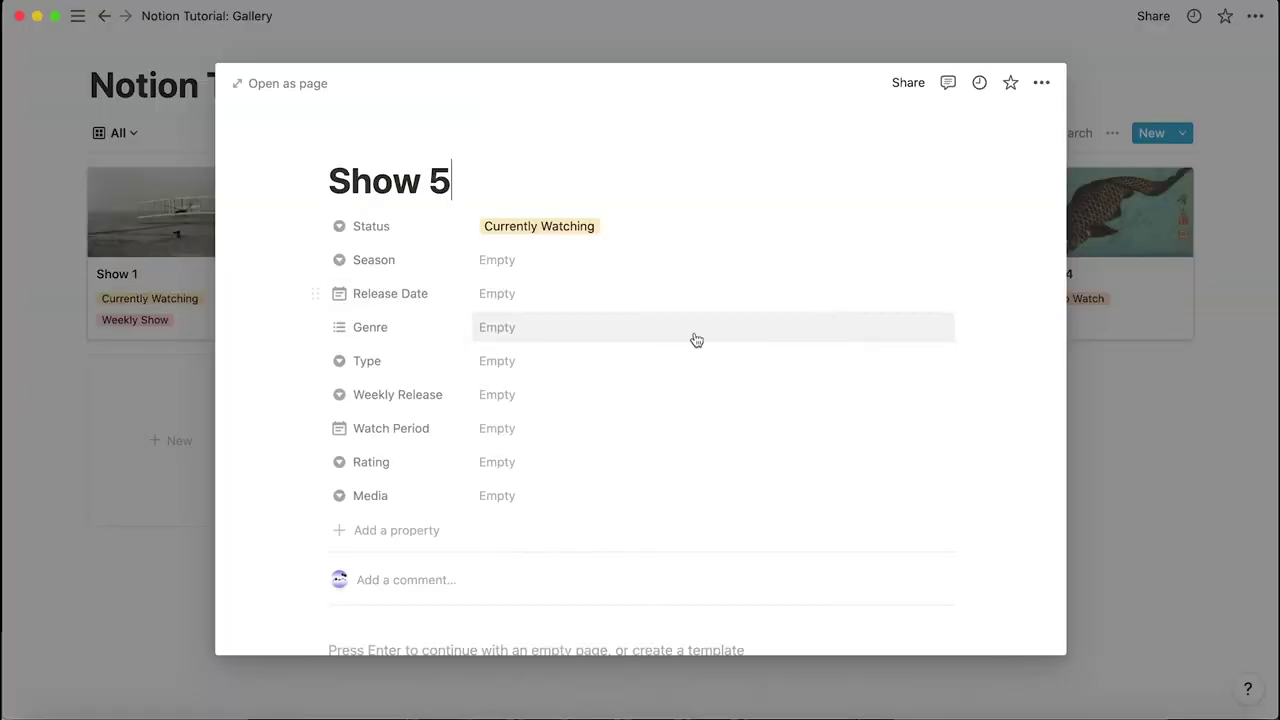
left_click(534, 494)
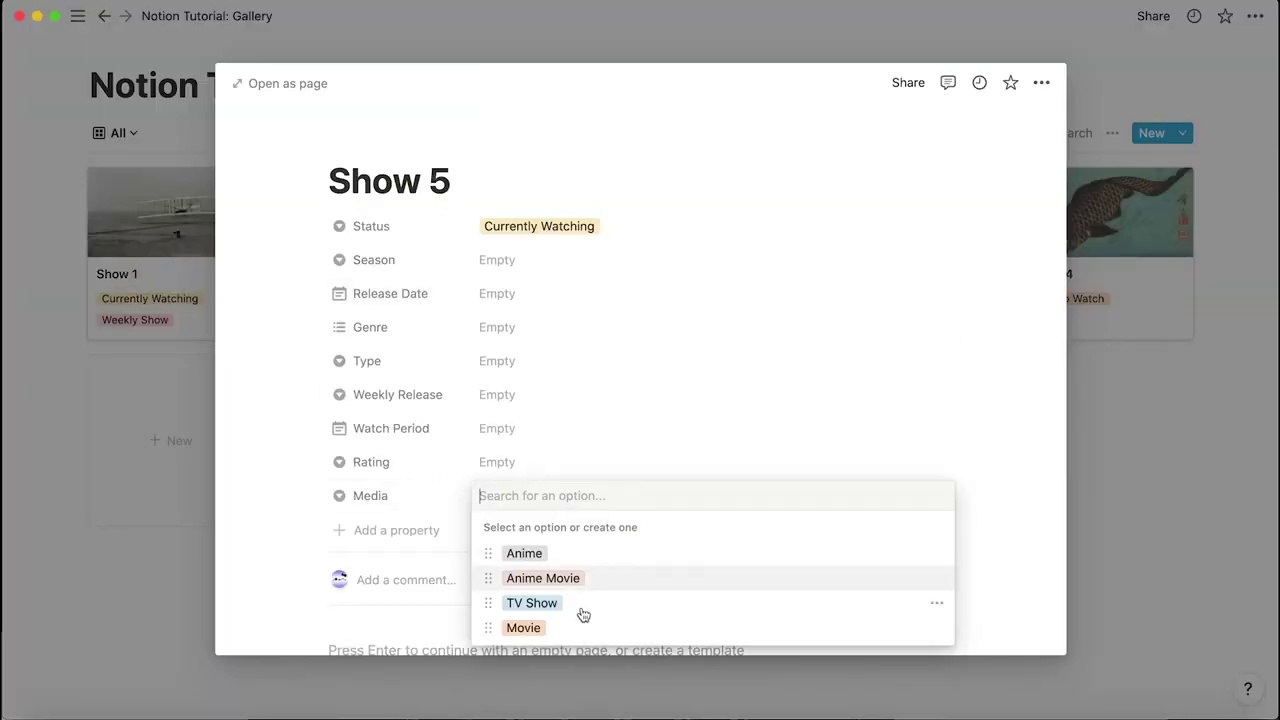
left_click(1163, 388)
left_click(1131, 411)
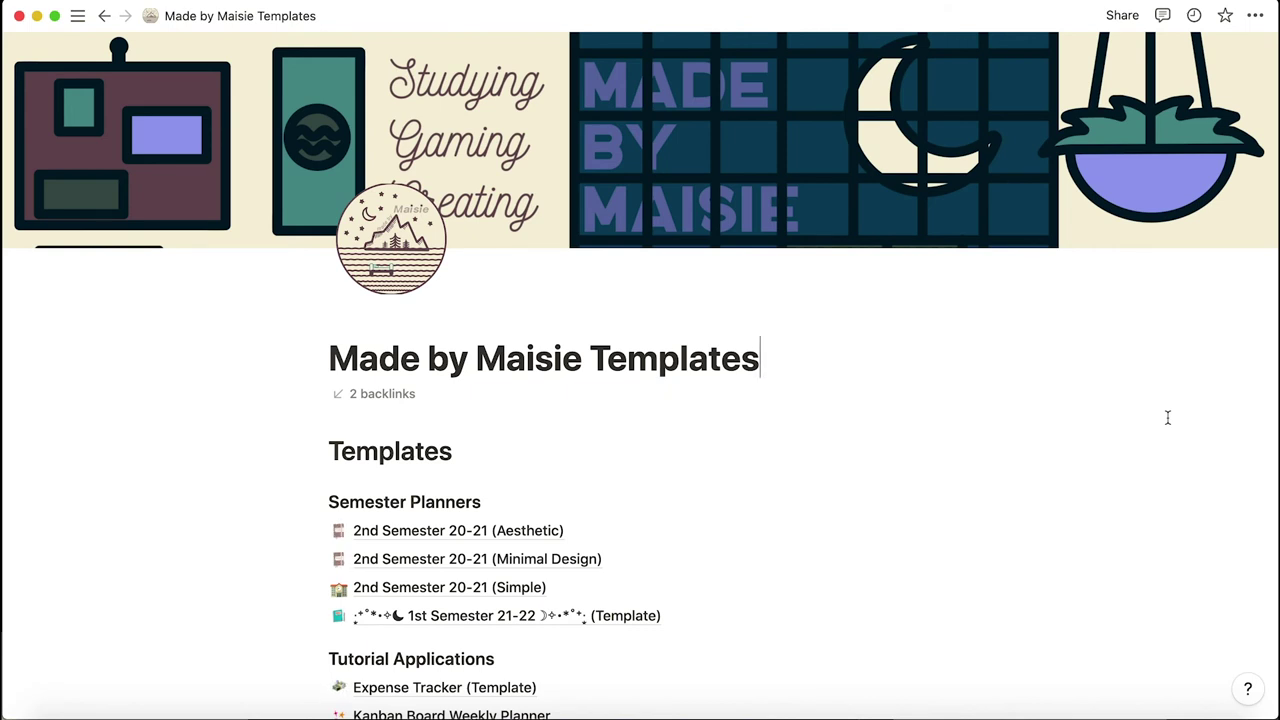
Open the 2nd Semester 20-21 (Aesthetic) template and examine its classes gallery
scroll(884, 416, "down", 3)
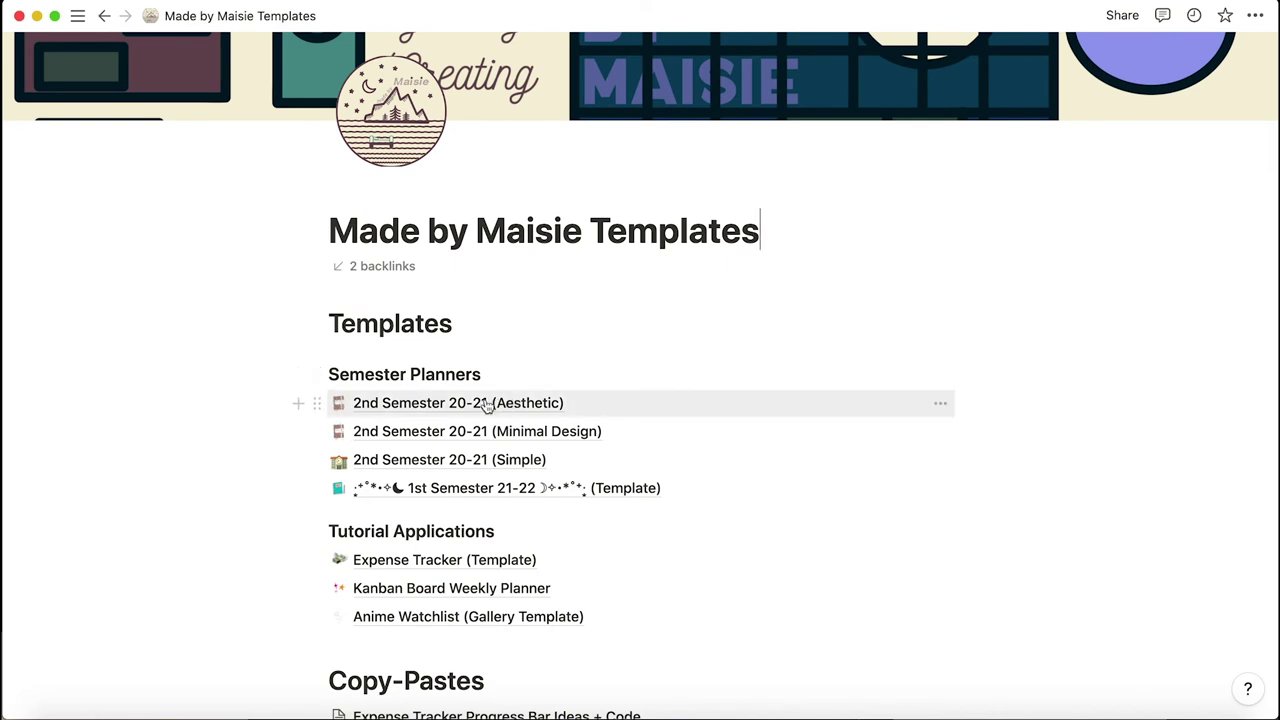
left_click(422, 408)
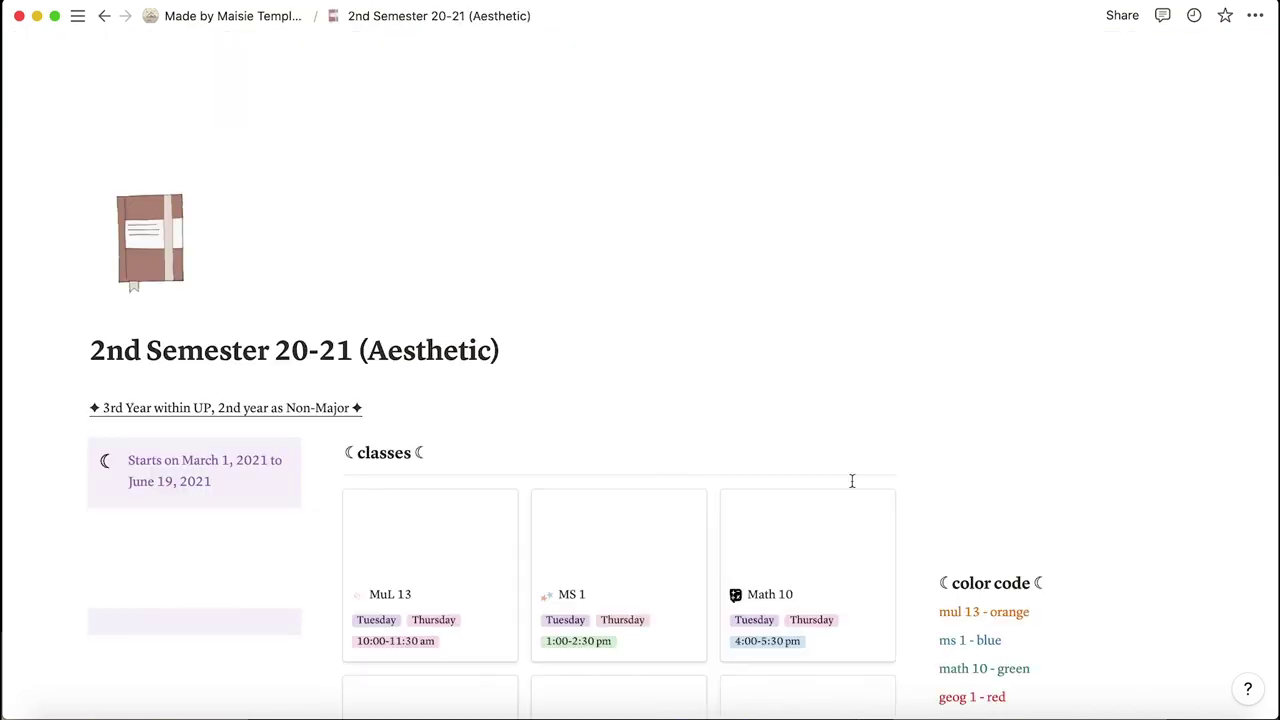
scroll(460, 481, "down", 5)
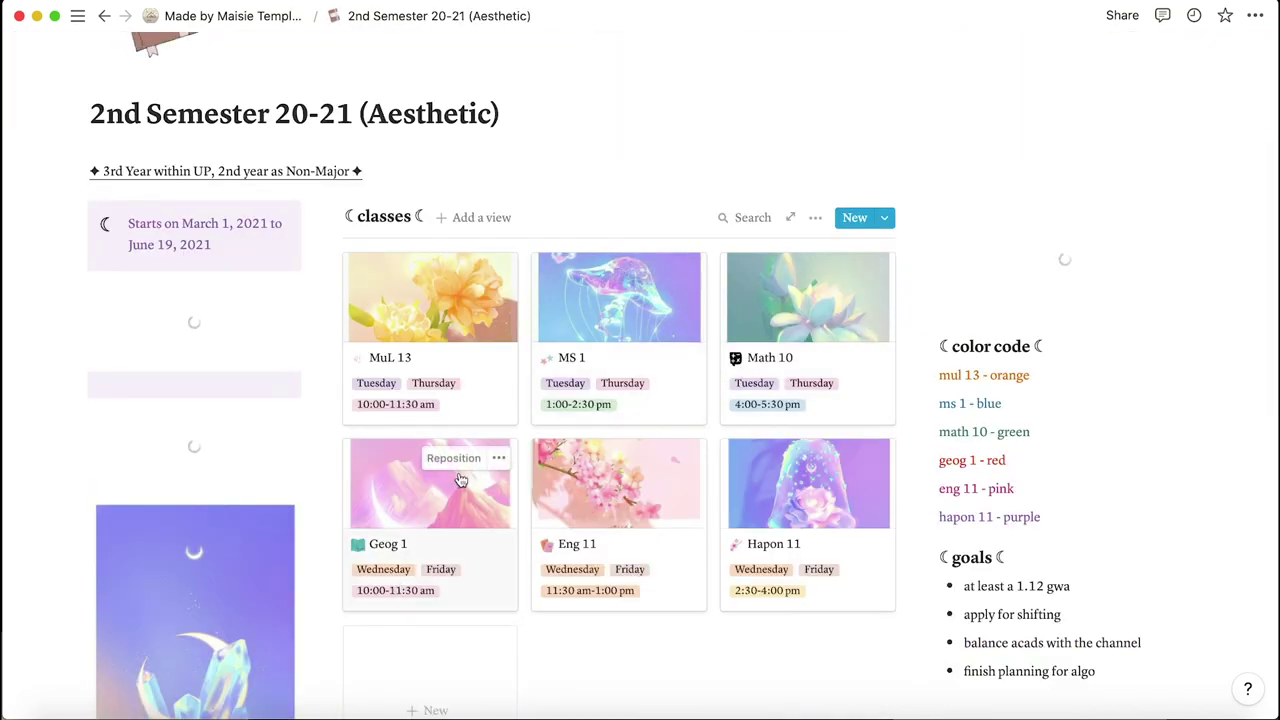
scroll(460, 481, "down", 1)
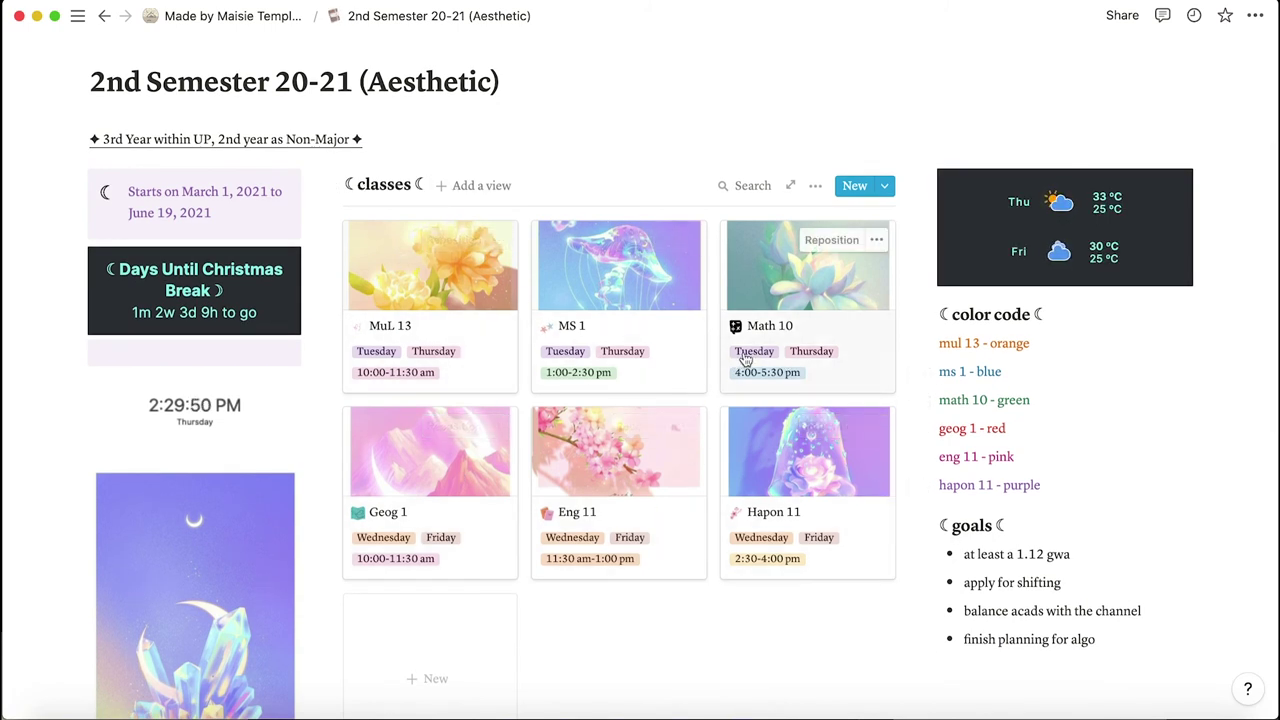
left_click(815, 186)
left_click(786, 308)
Open the MuL 13 class page, look through its contents, and close it
left_click(452, 313)
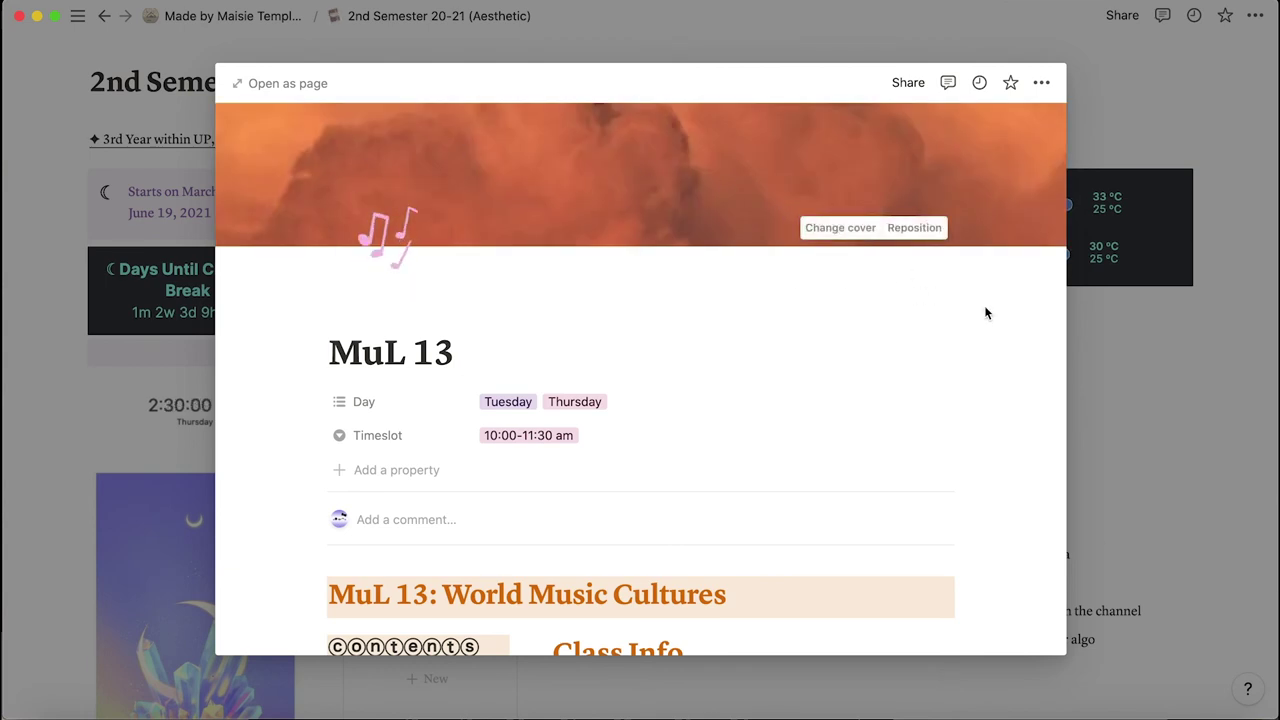
mouse_move(671, 243)
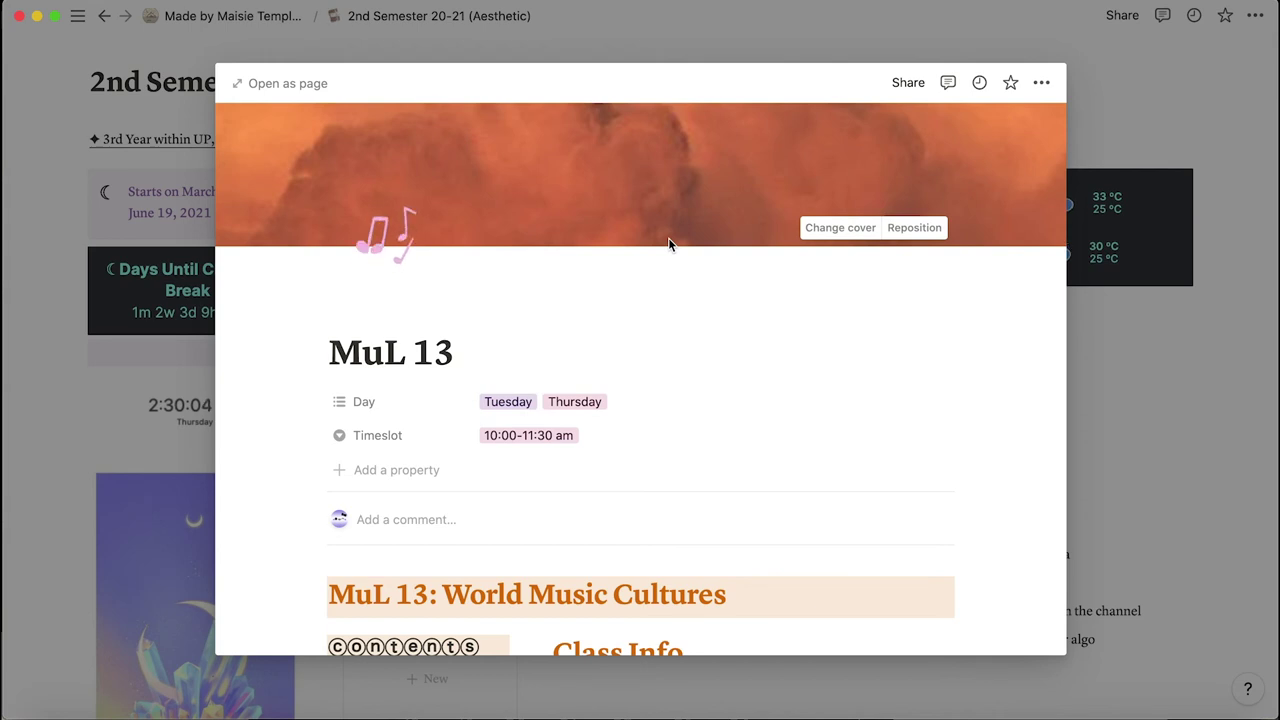
scroll(610, 365, "down", 5)
scroll(611, 365, "down", 3)
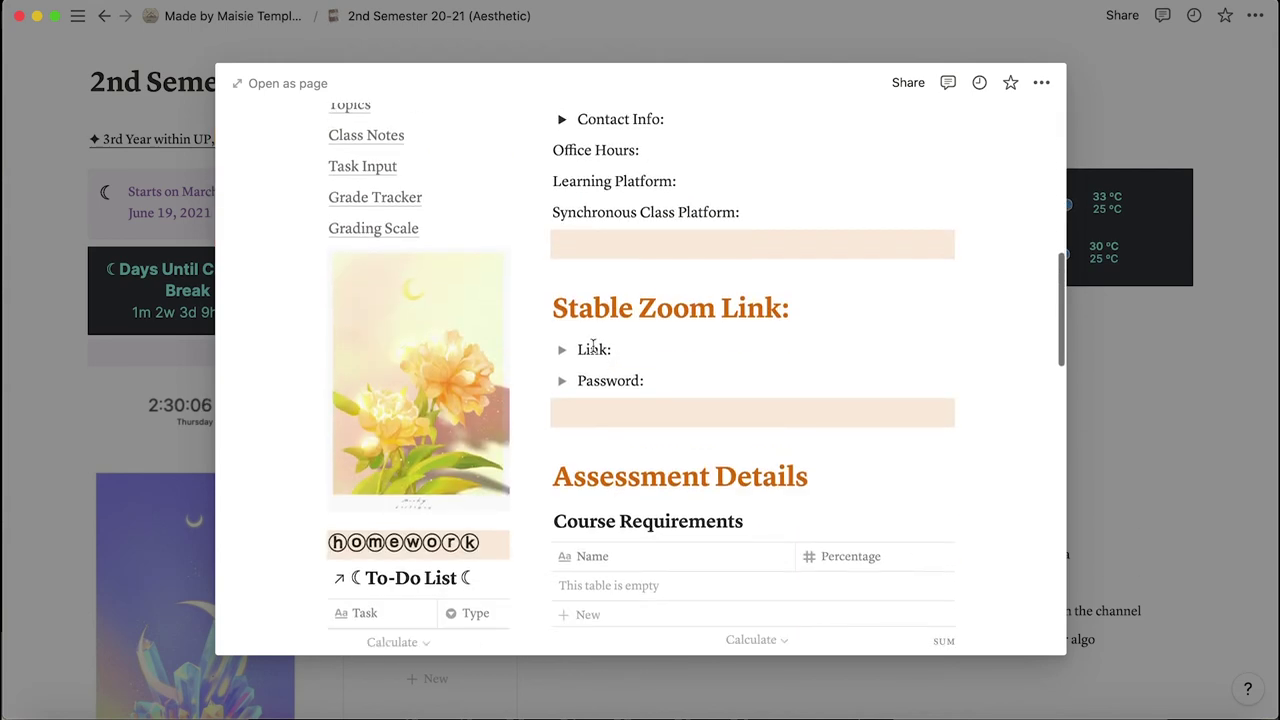
left_click(1212, 364)
Review the card and property settings of the classes gallery without changing them
left_click(818, 186)
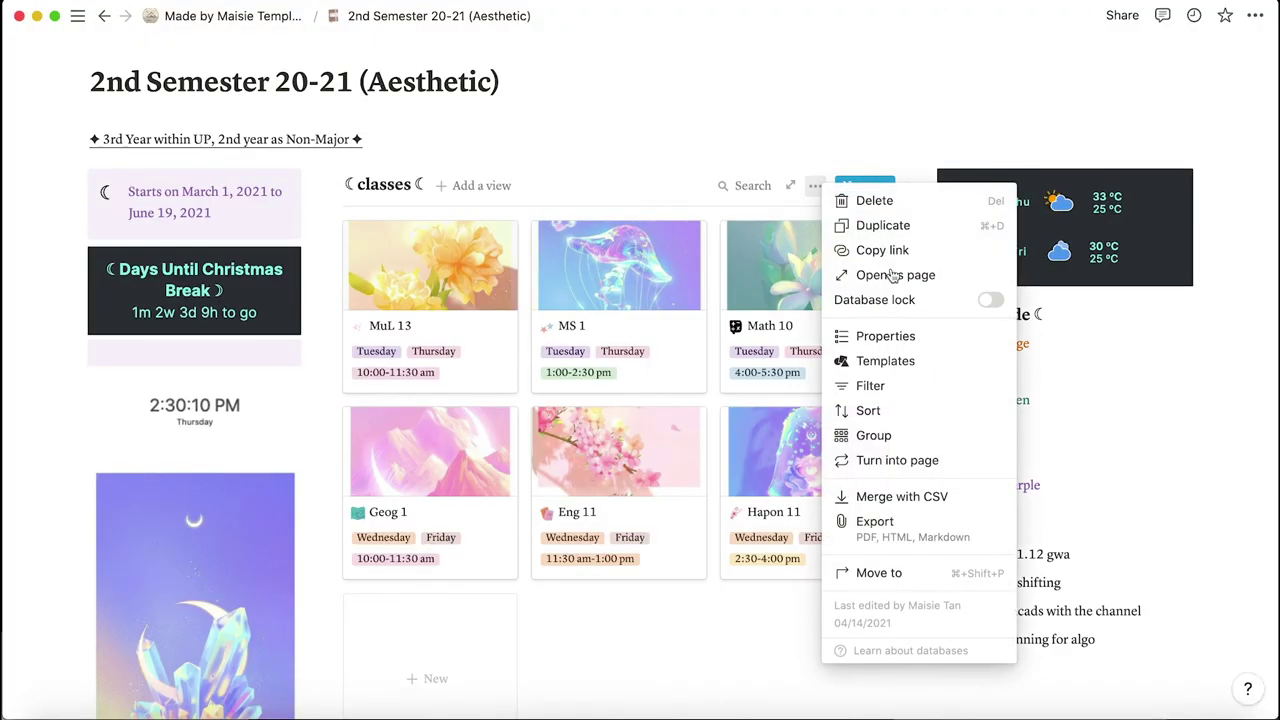
left_click(880, 340)
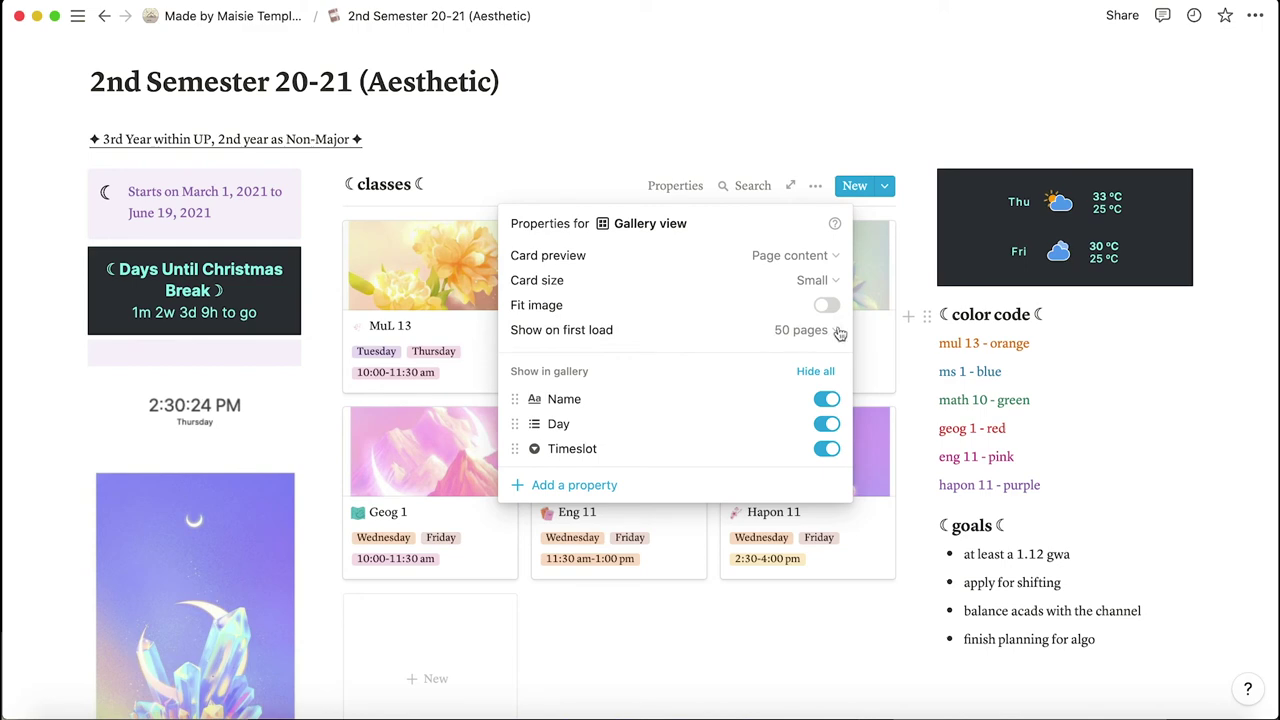
left_click(669, 626)
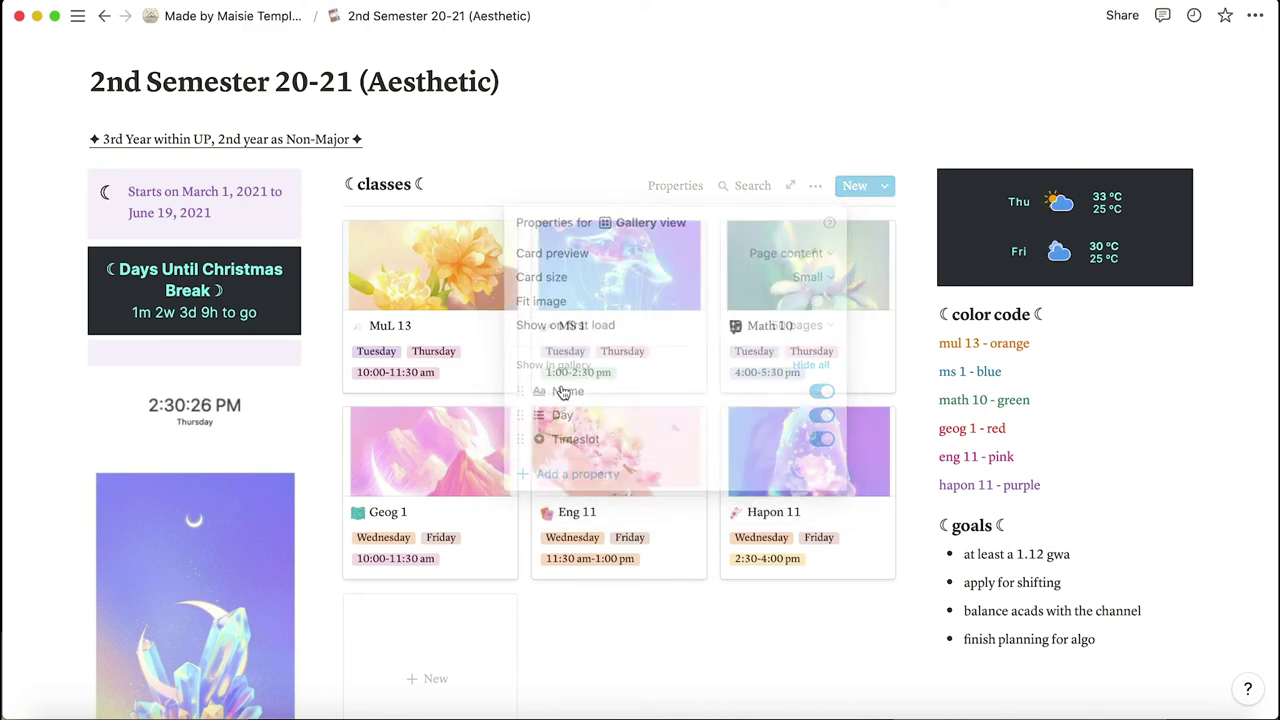
Return to the templates page and open the 1st Semester 21-22 template to examine its Class Schedule gallery
left_click(278, 26)
scroll(543, 474, "down", 3)
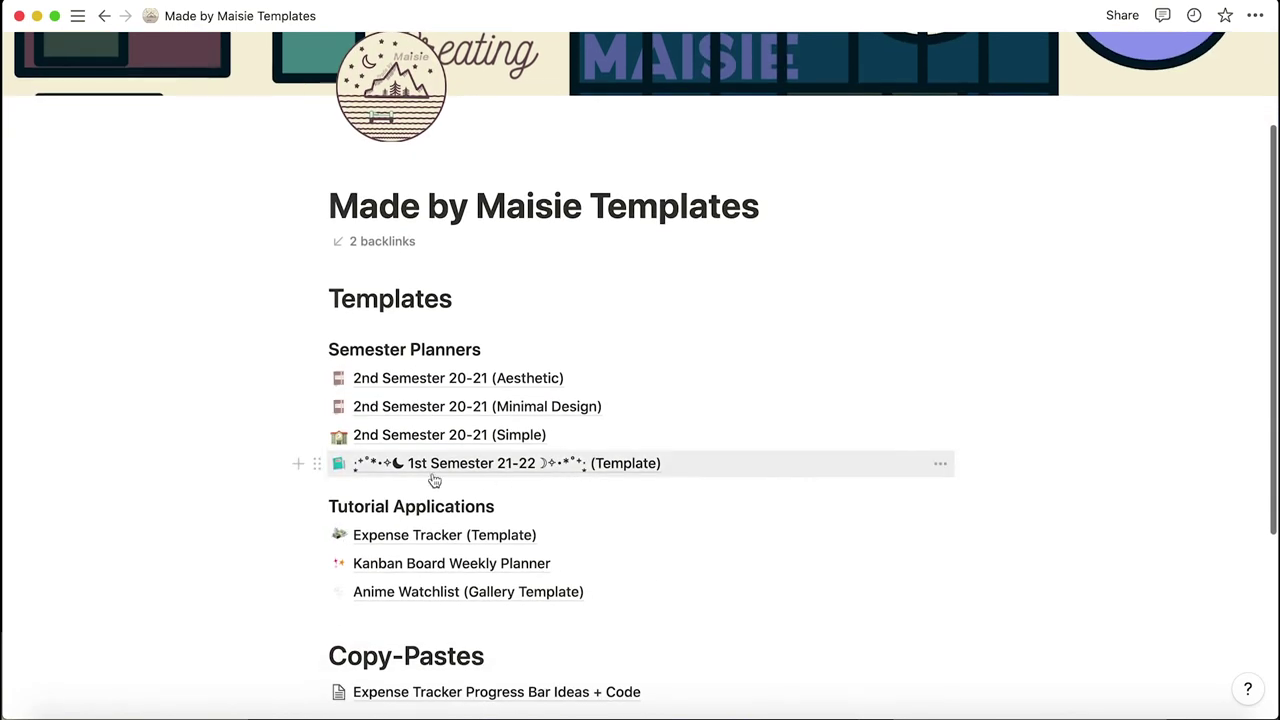
left_click(607, 467)
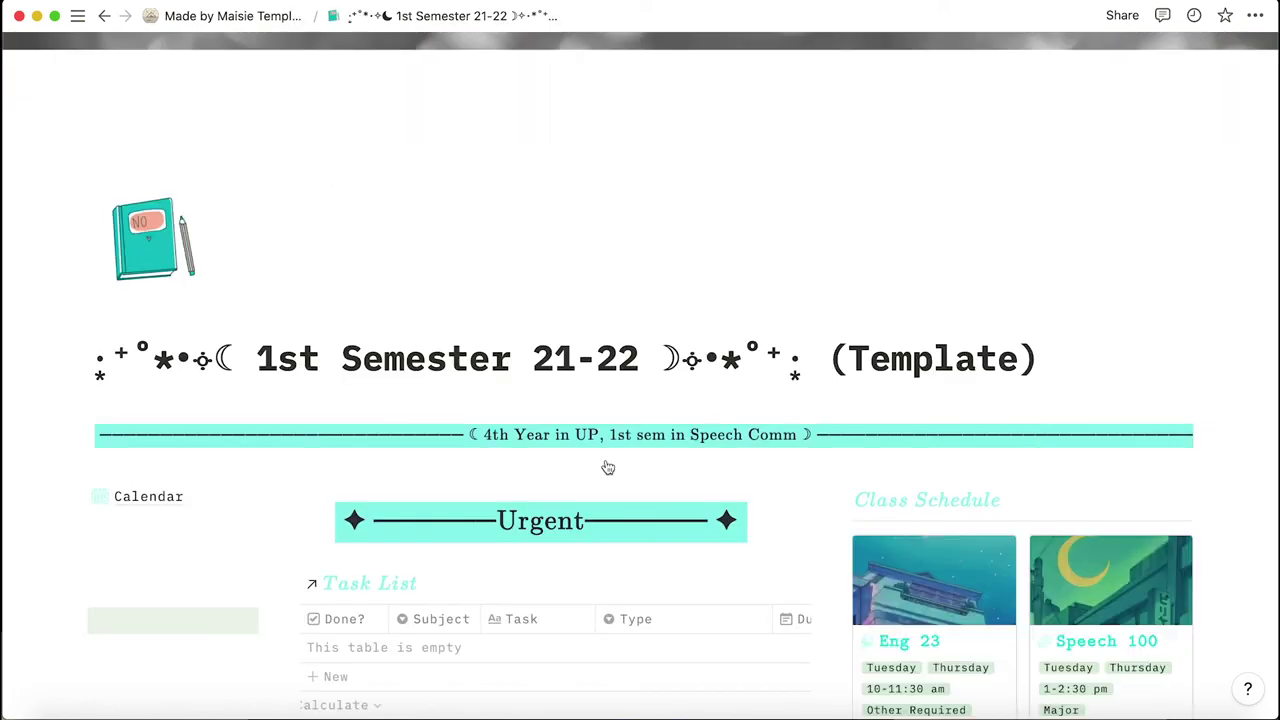
scroll(615, 300, "down", 3)
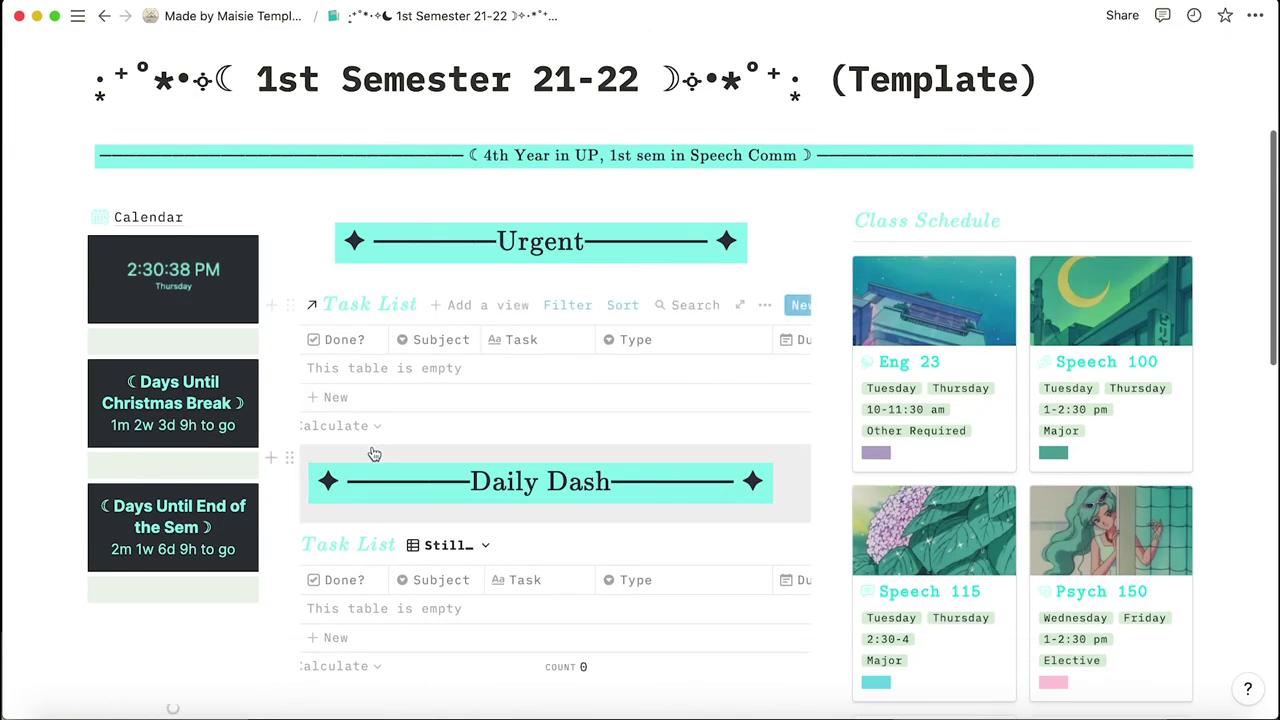
scroll(386, 150, "down", 2)
scroll(385, 219, "down", 1)
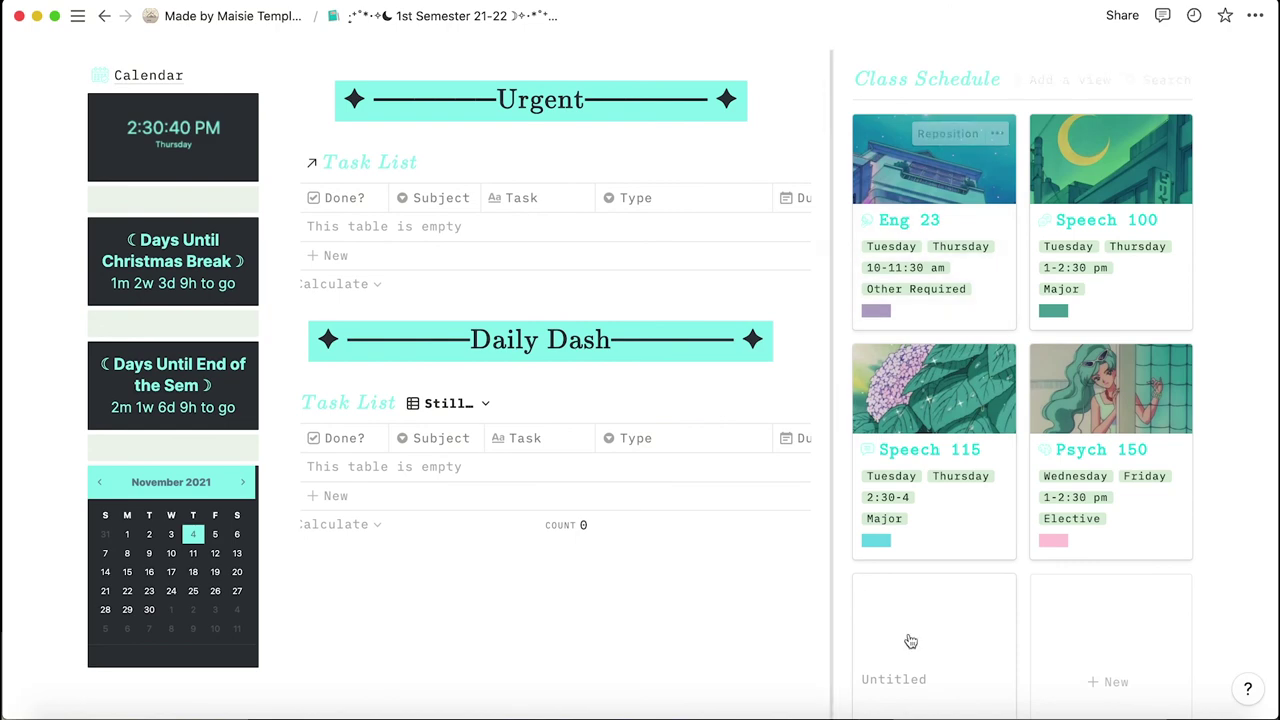
Delete the untitled card from the Class Schedule gallery
scroll(1065, 630, "down", 3)
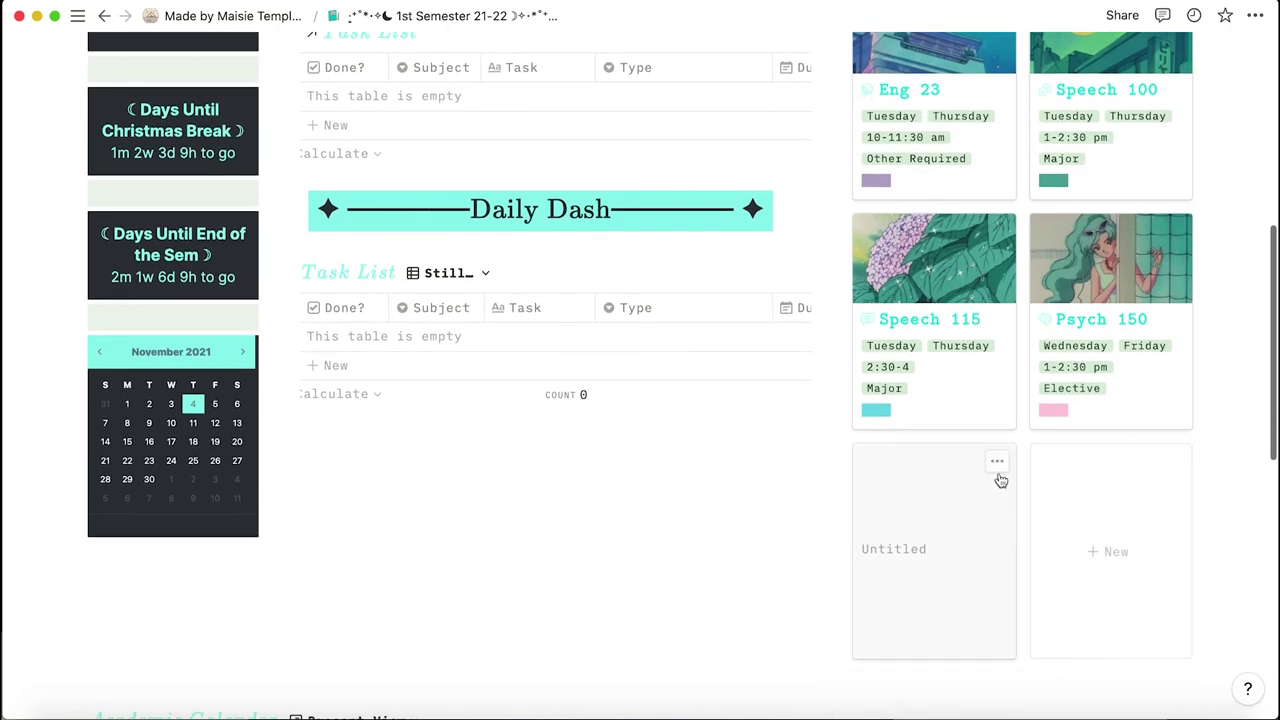
left_click(997, 462)
left_click(1048, 262)
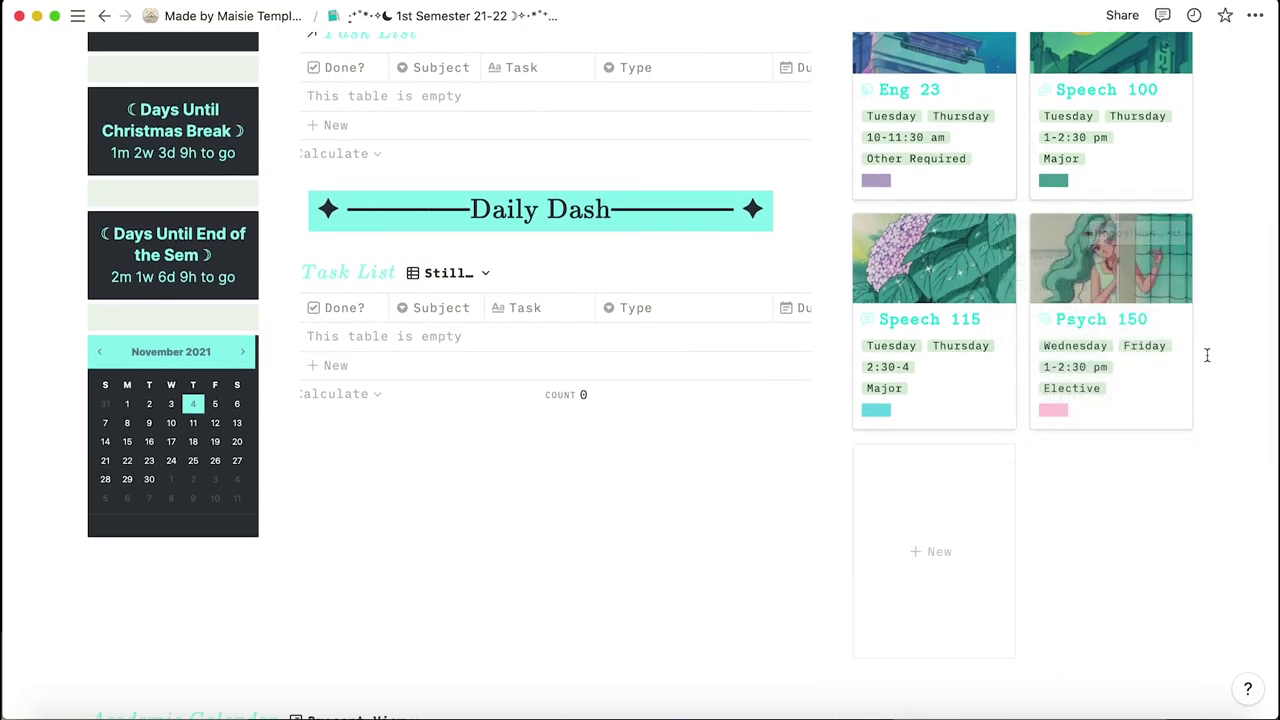
Review the Class Schedule gallery's properties with its column temporarily widened to three cards per row, restoring the narrower width
scroll(1206, 354, "up", 4)
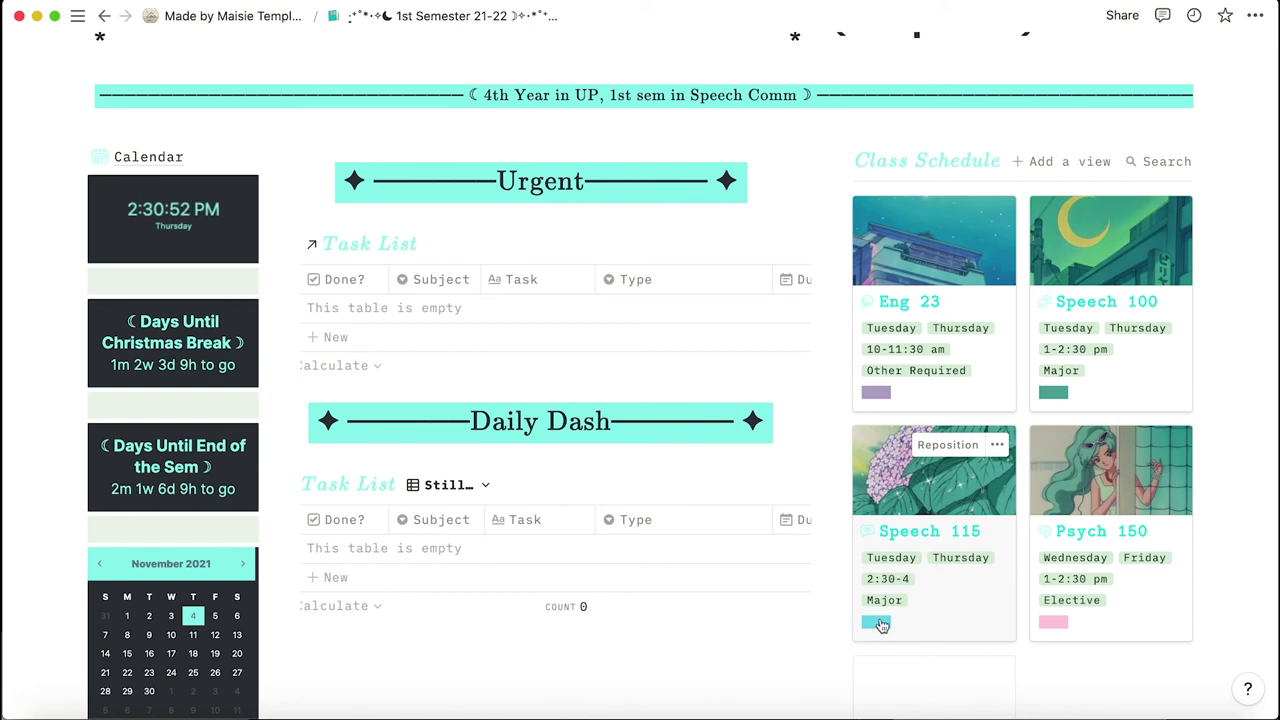
left_click_drag(843, 274, 648, 277)
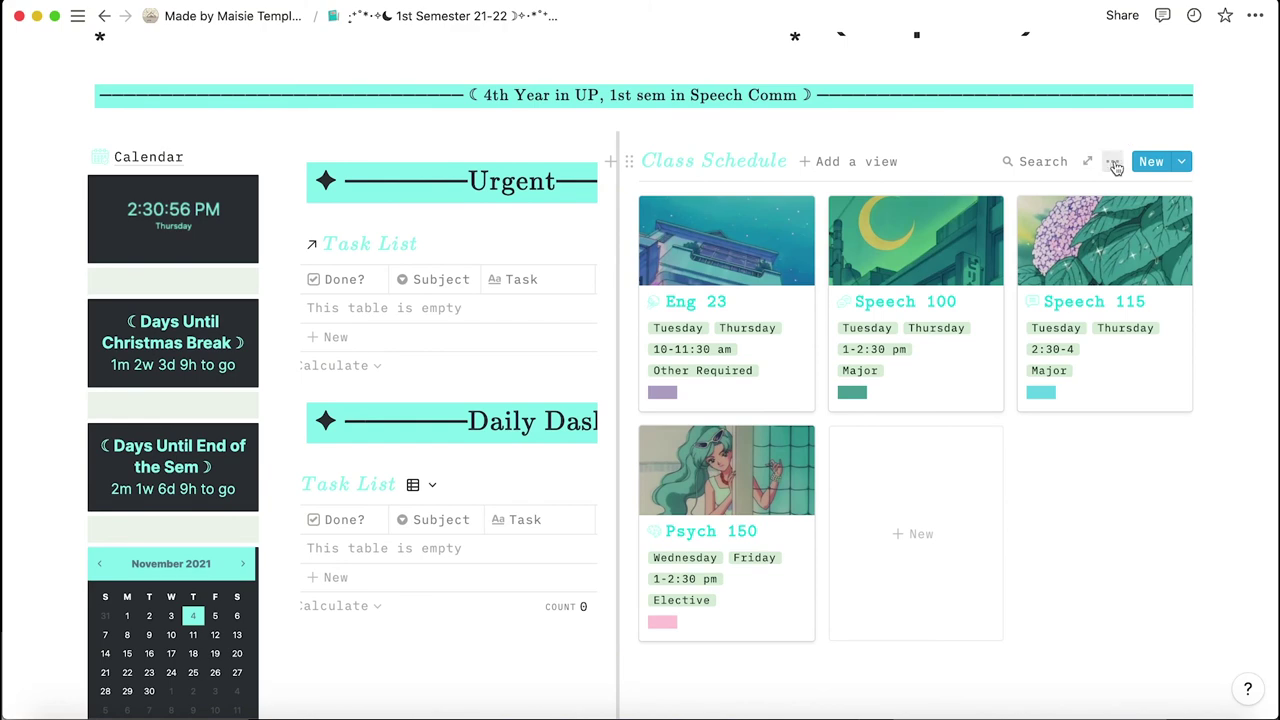
left_click(1112, 162)
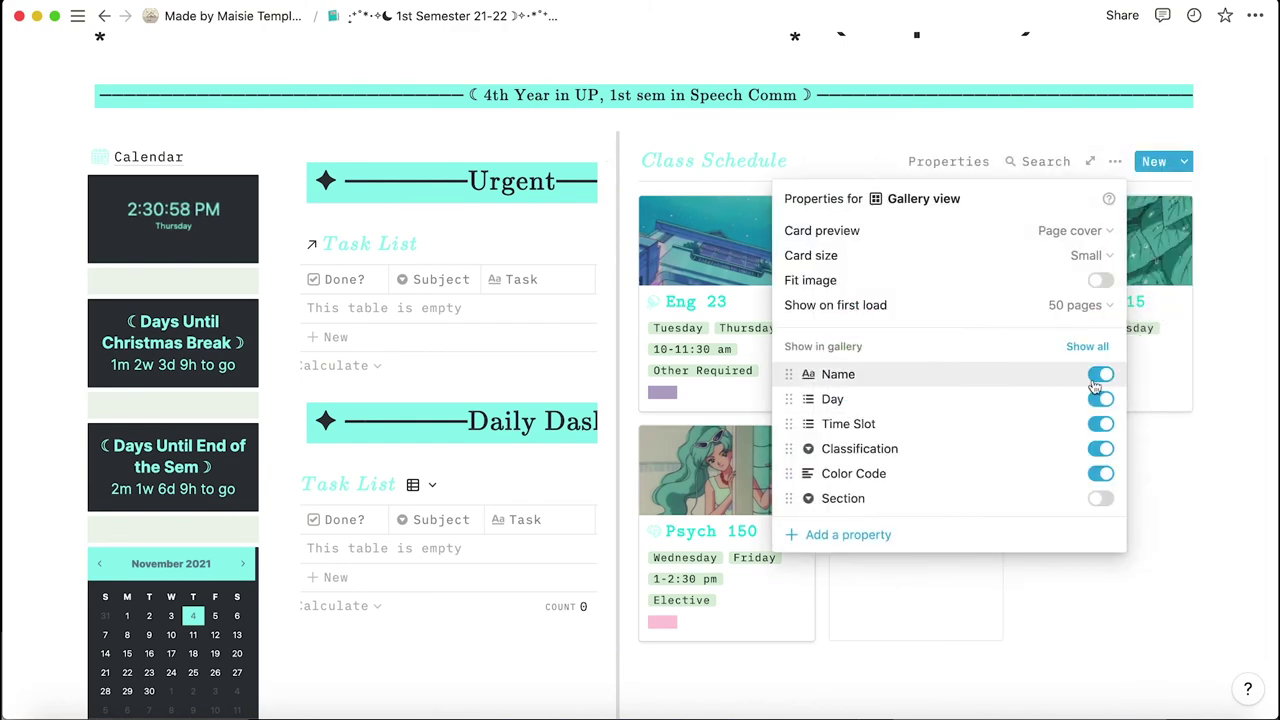
left_click(1107, 662)
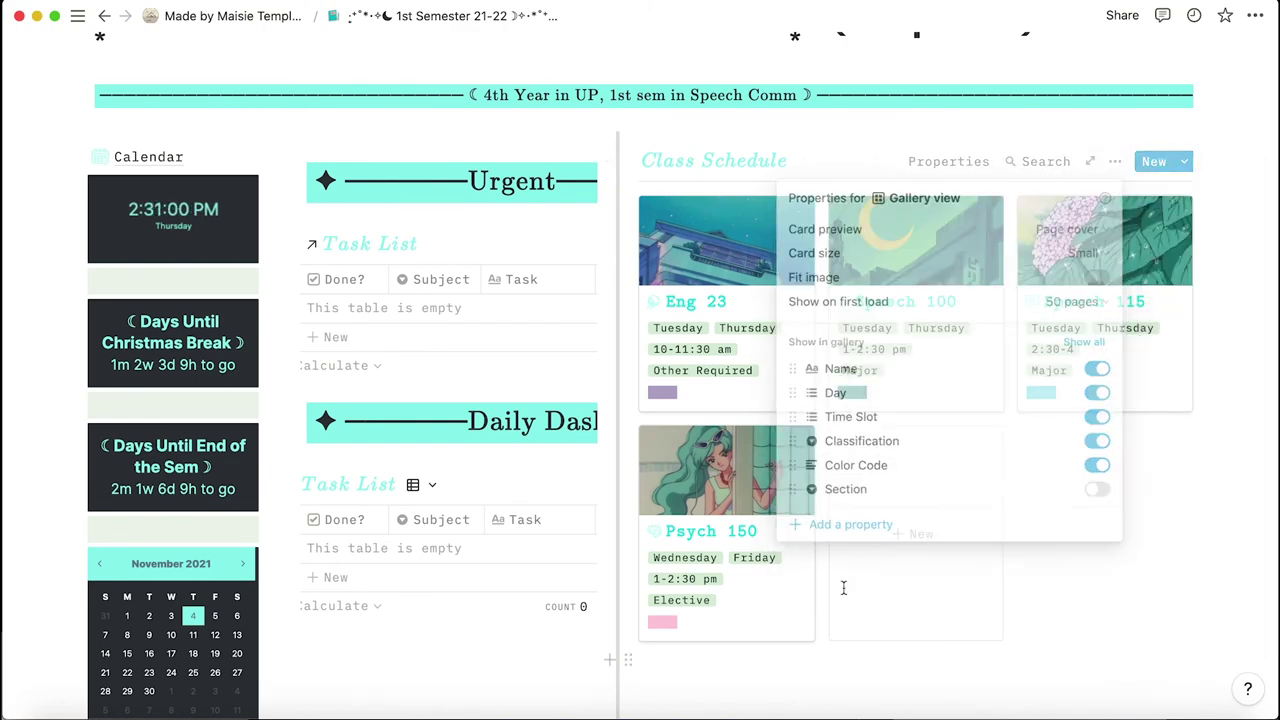
left_click_drag(618, 450, 828, 444)
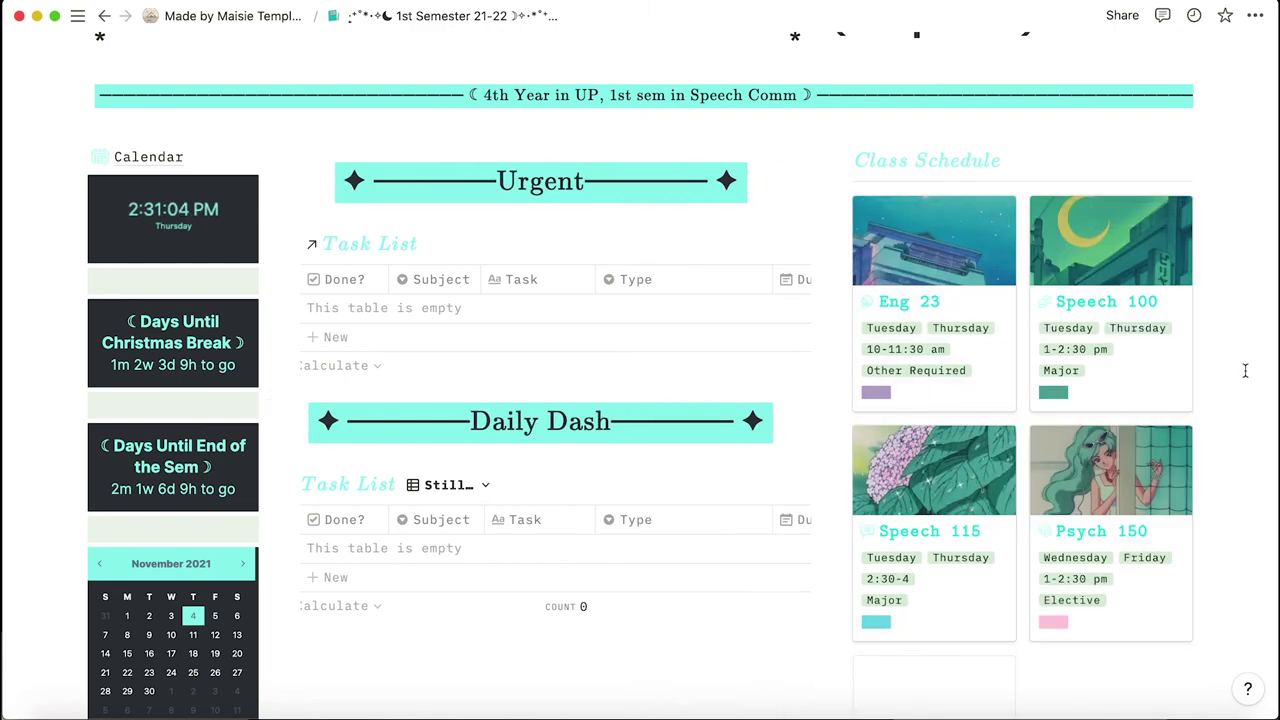
Open the Anime Watchlist (Gallery Template) from the templates page and browse its cards in the All view
left_click(203, 20)
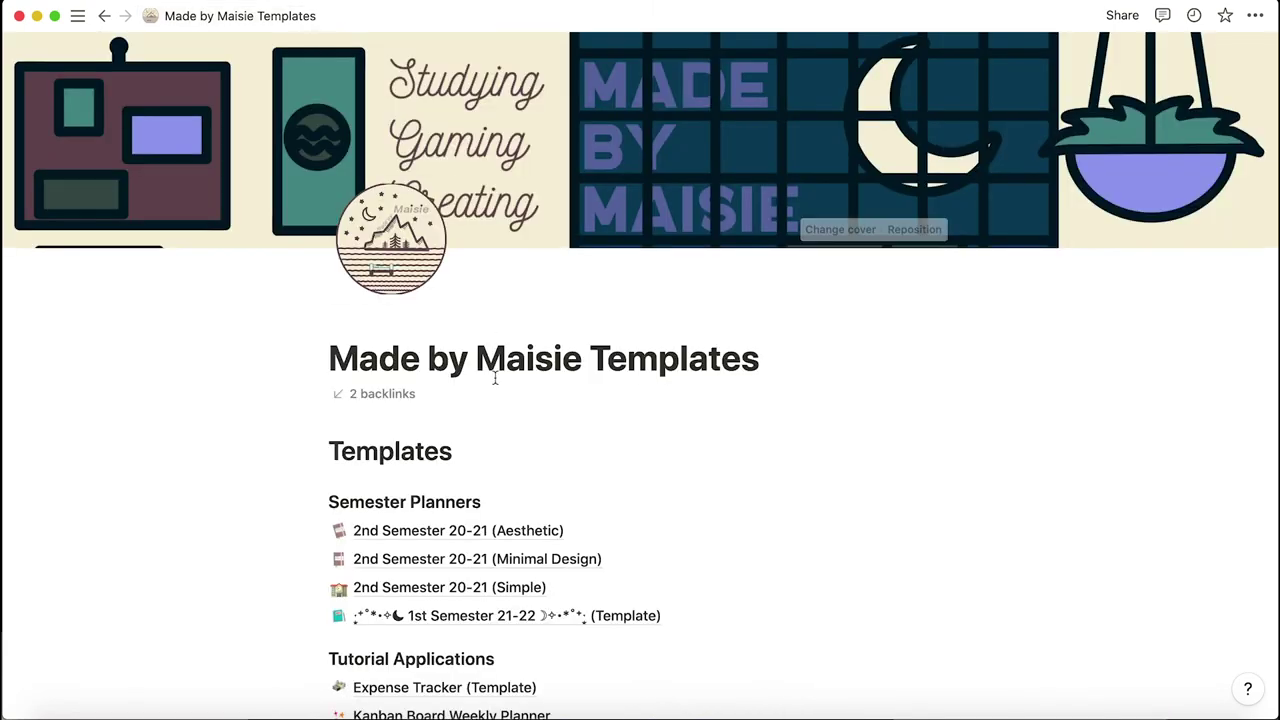
scroll(494, 371, "down", 5)
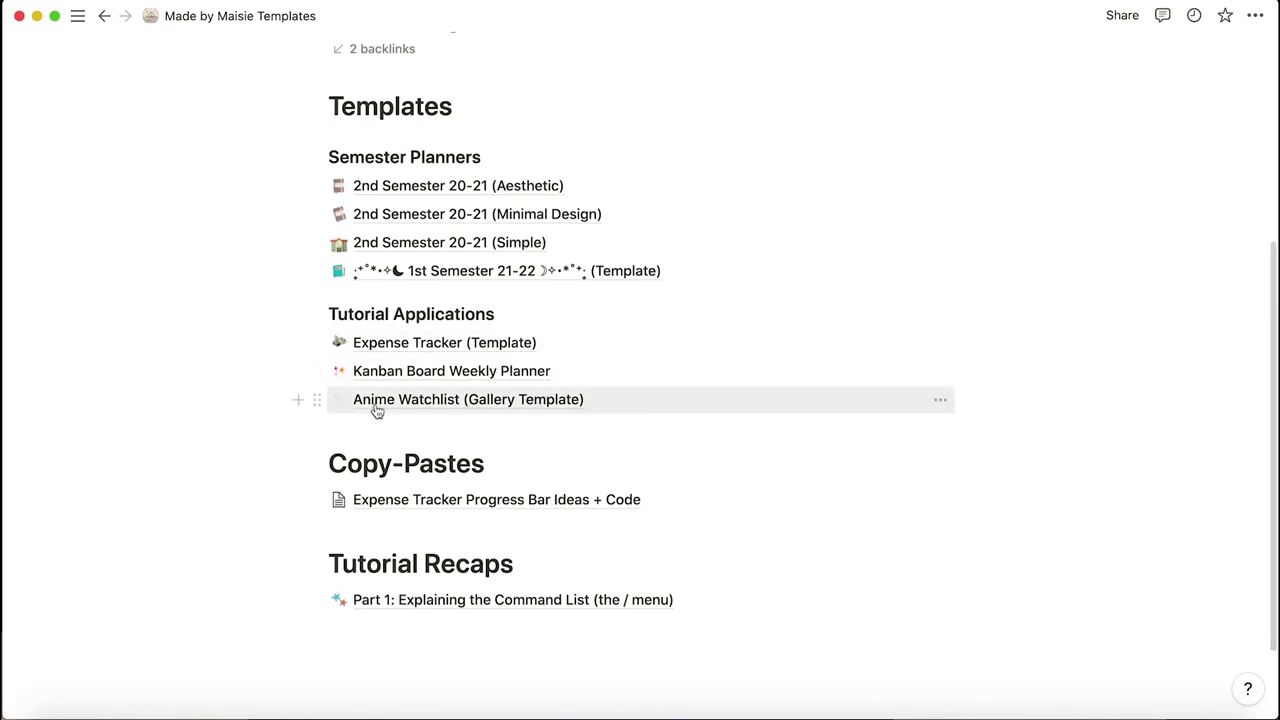
left_click(465, 400)
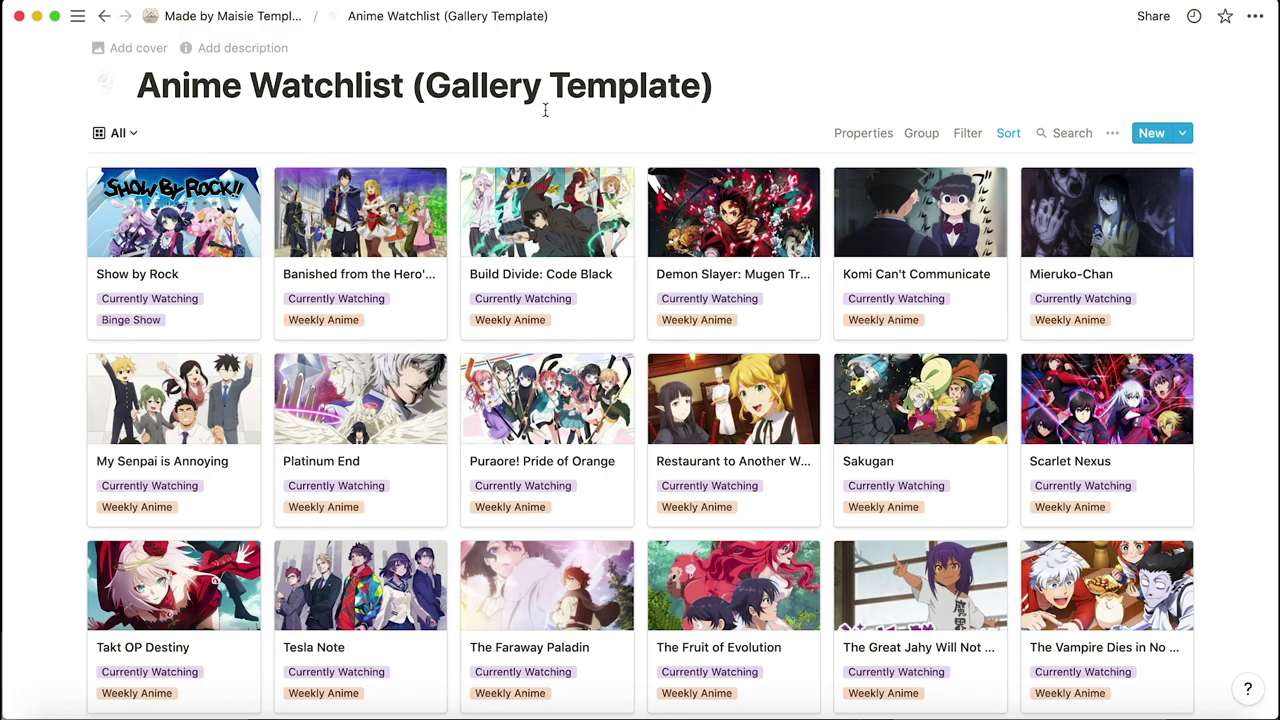
scroll(545, 110, "down", 6)
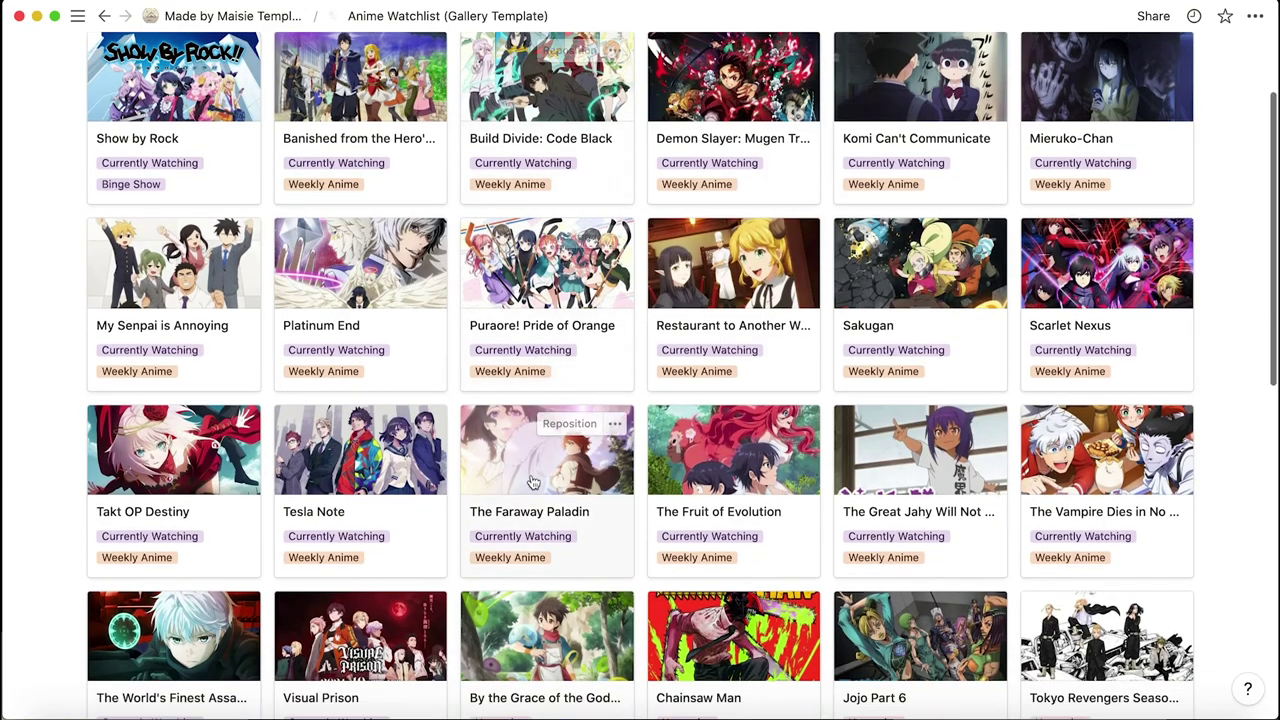
scroll(533, 482, "down", 3)
scroll(533, 482, "up", 10)
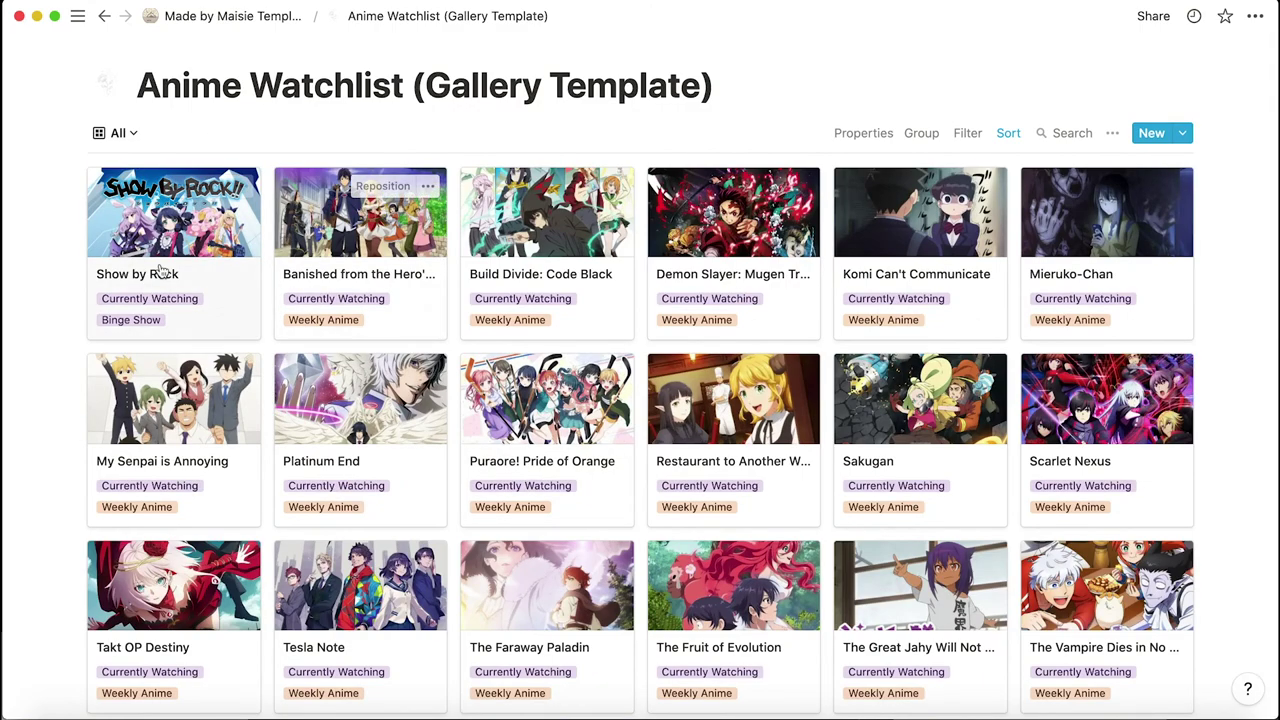
scroll(1093, 311, "down", 7)
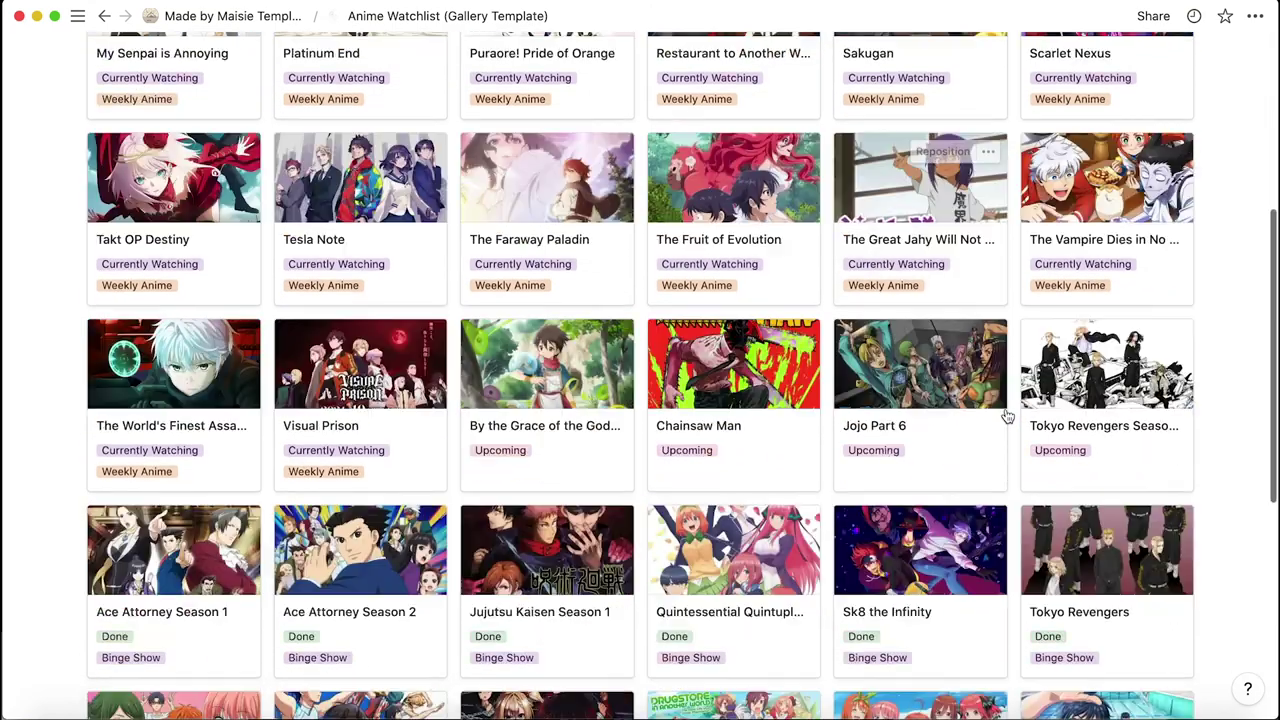
Check the sort rules of the watchlist's All view without changing them
scroll(1007, 416, "up", 7)
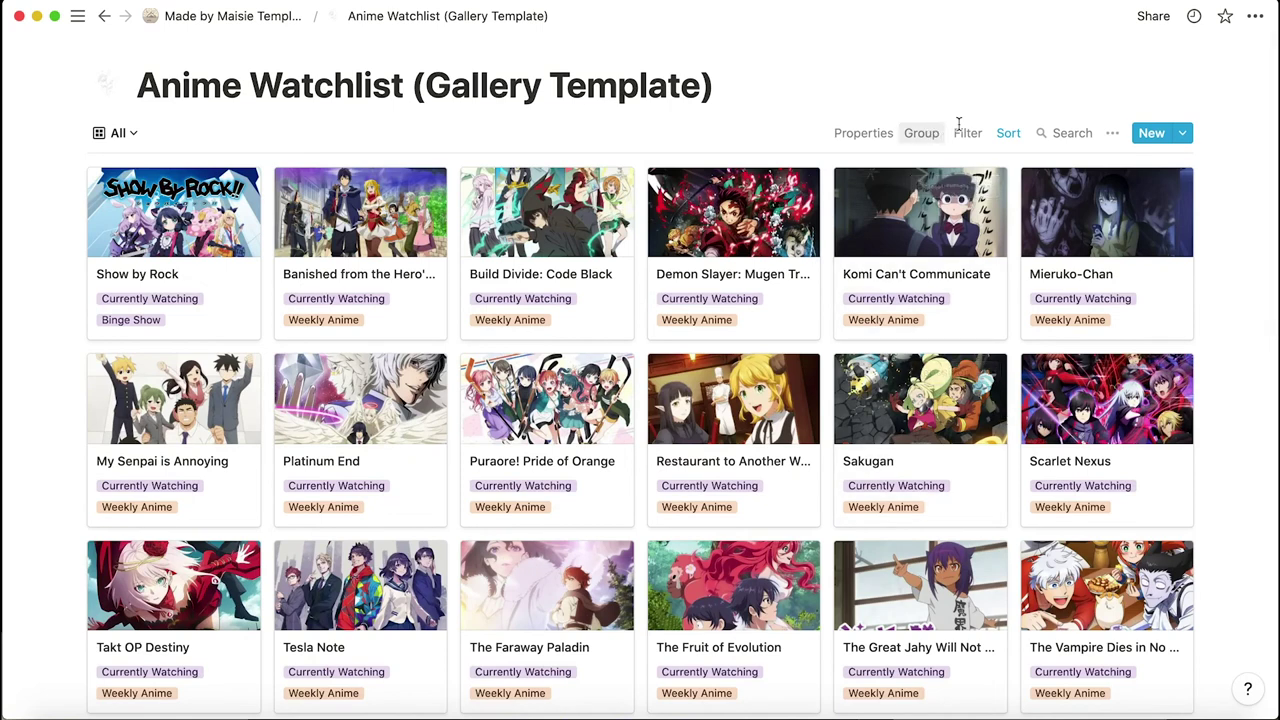
left_click(1007, 135)
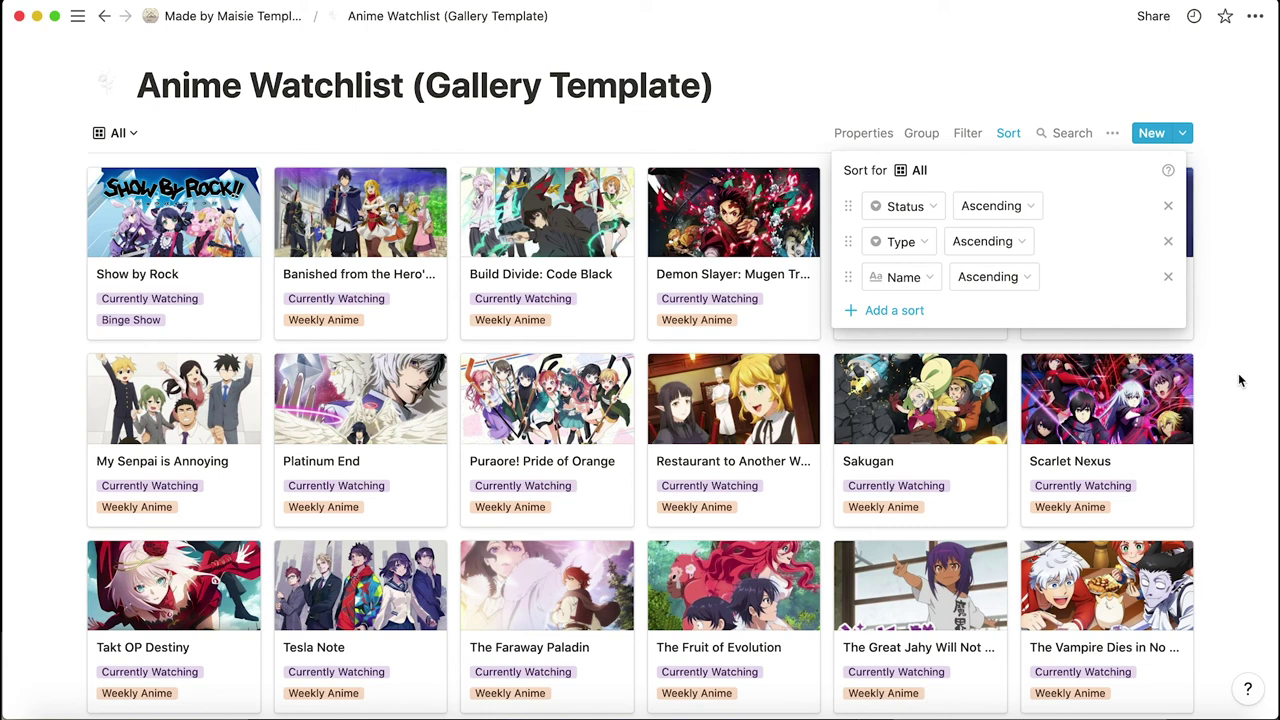
left_click(493, 304)
Examine the Show by Rock entry's properties, close it, and browse the watchlist cards further down
left_click(177, 296)
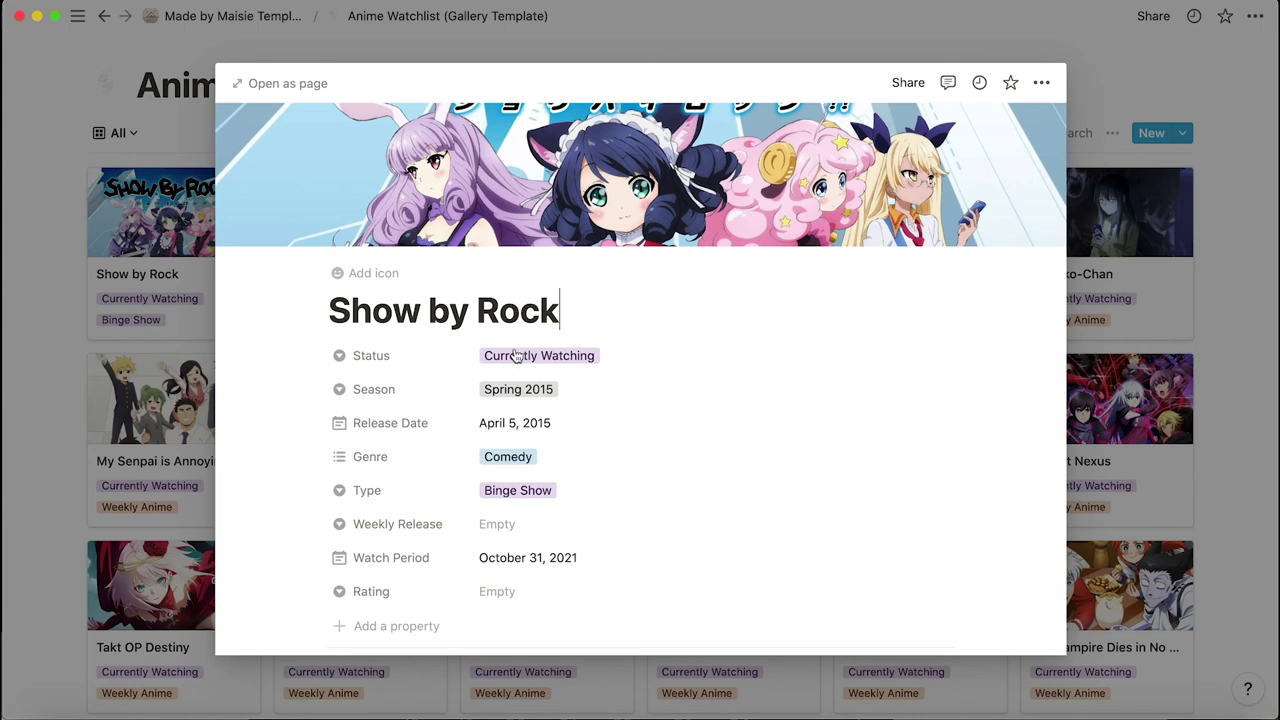
left_click(1208, 333)
scroll(519, 527, "down", 2)
scroll(519, 527, "down", 5)
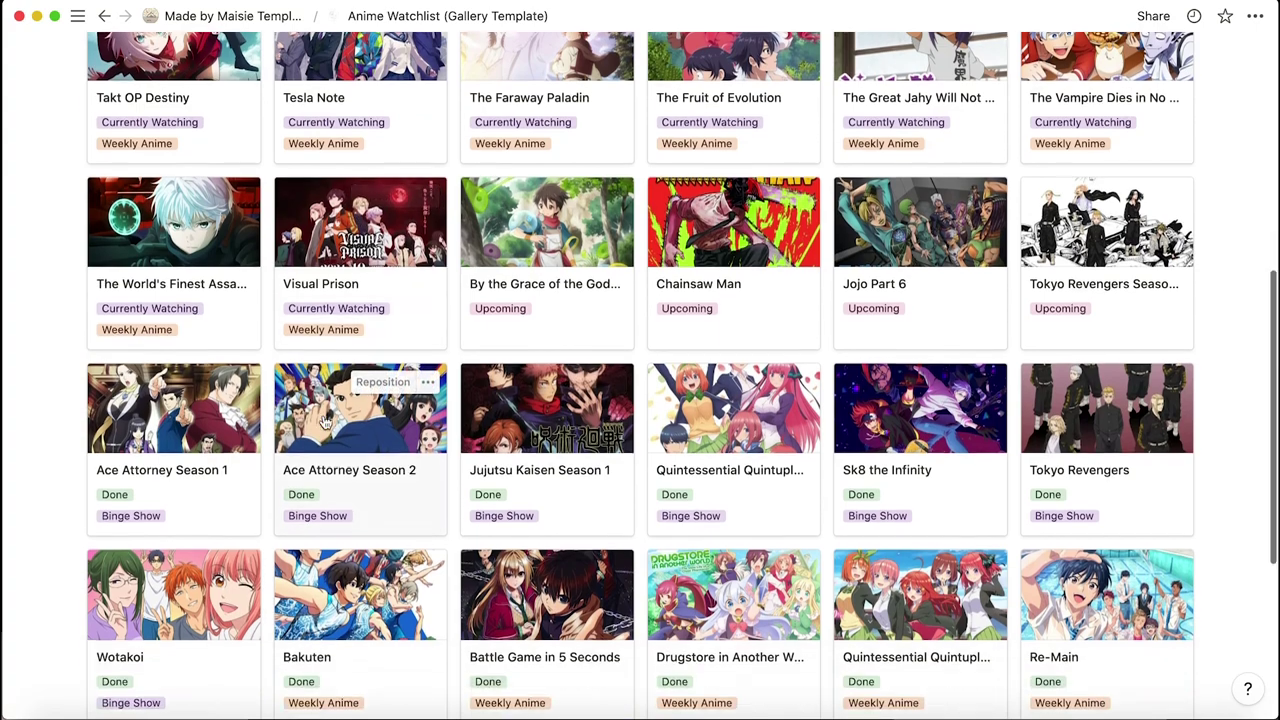
In the Build Divide: Code Black entry, move the Done option above Upcoming in the Status options and close the entry
scroll(325, 422, "down", 2)
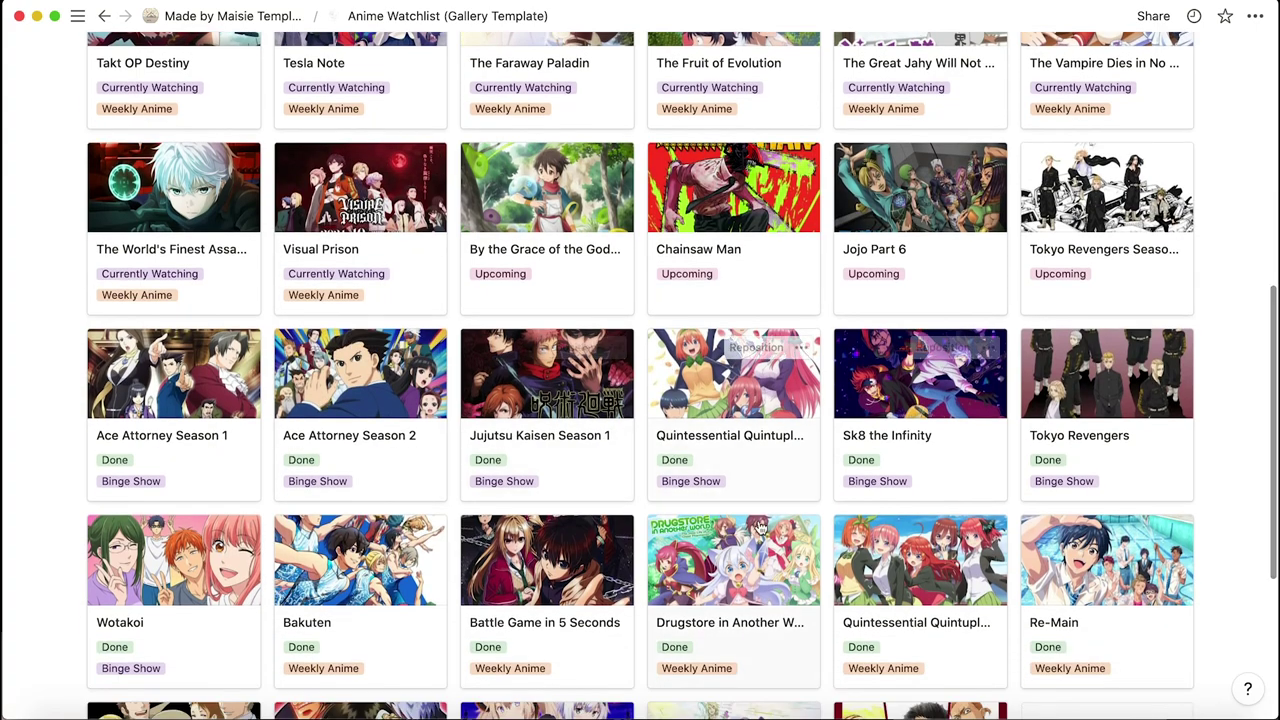
scroll(760, 527, "down", 3)
scroll(668, 308, "up", 9)
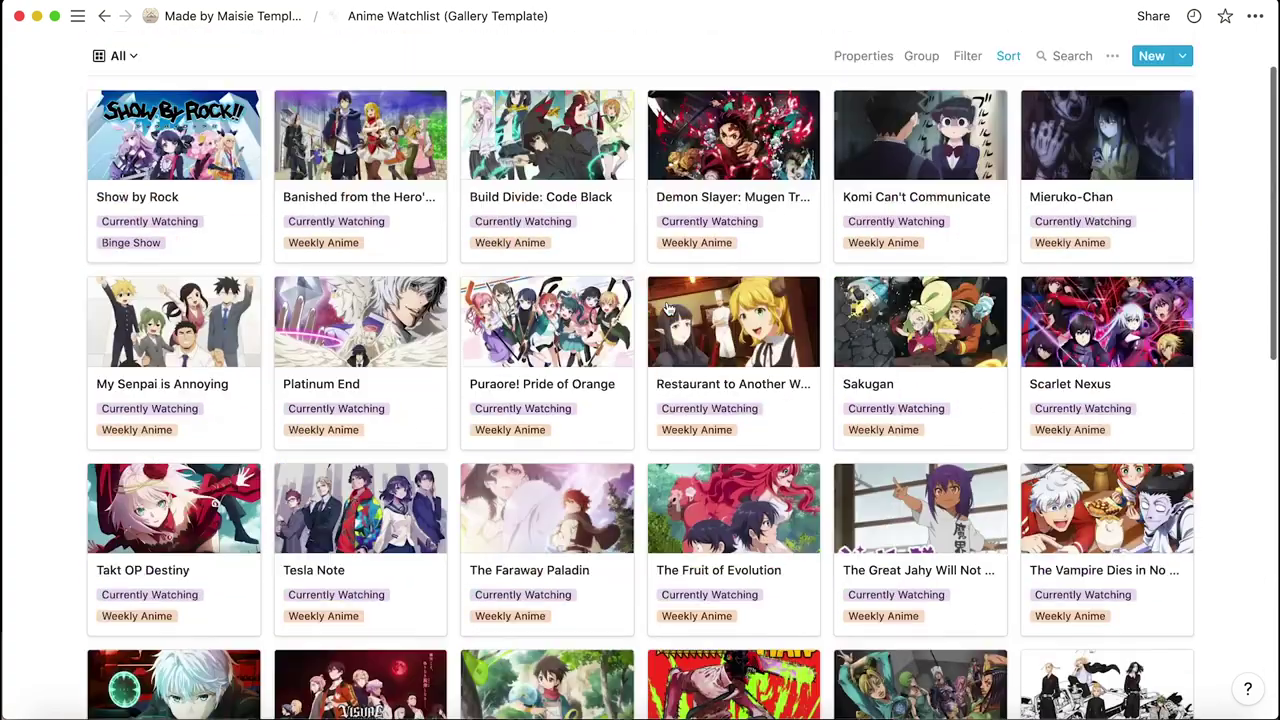
scroll(668, 308, "up", 2)
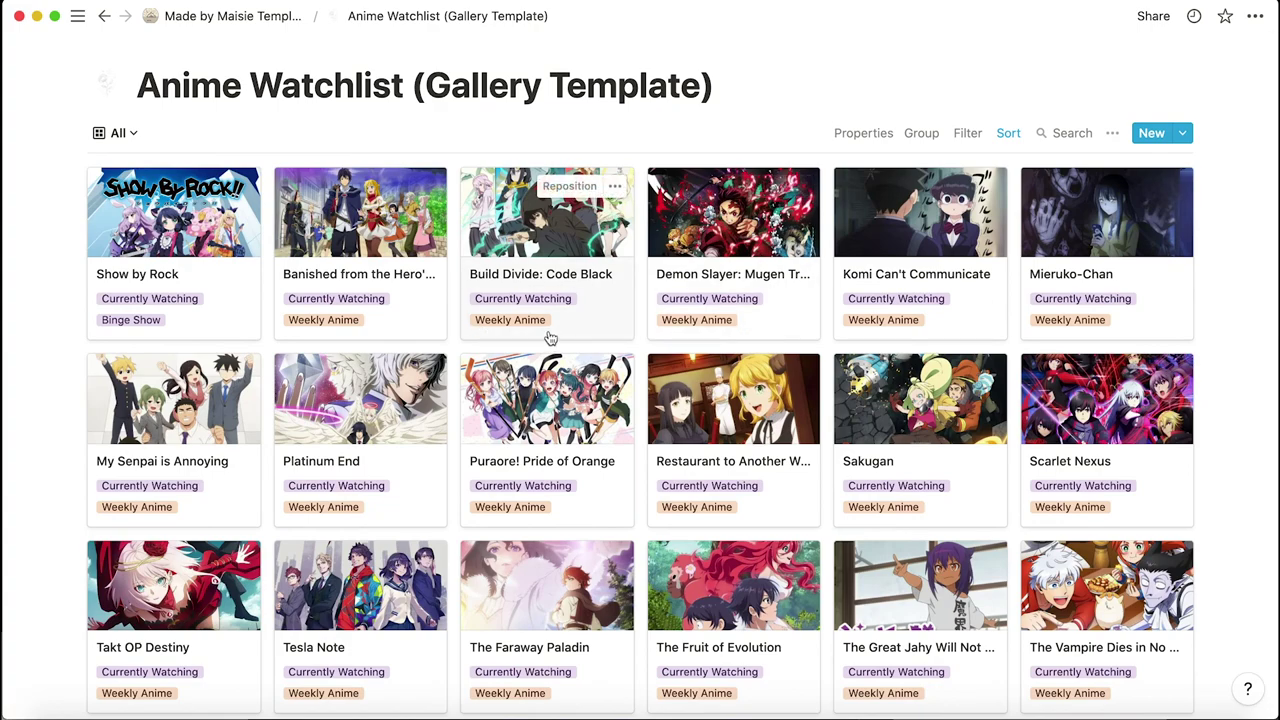
scroll(414, 379, "down", 8)
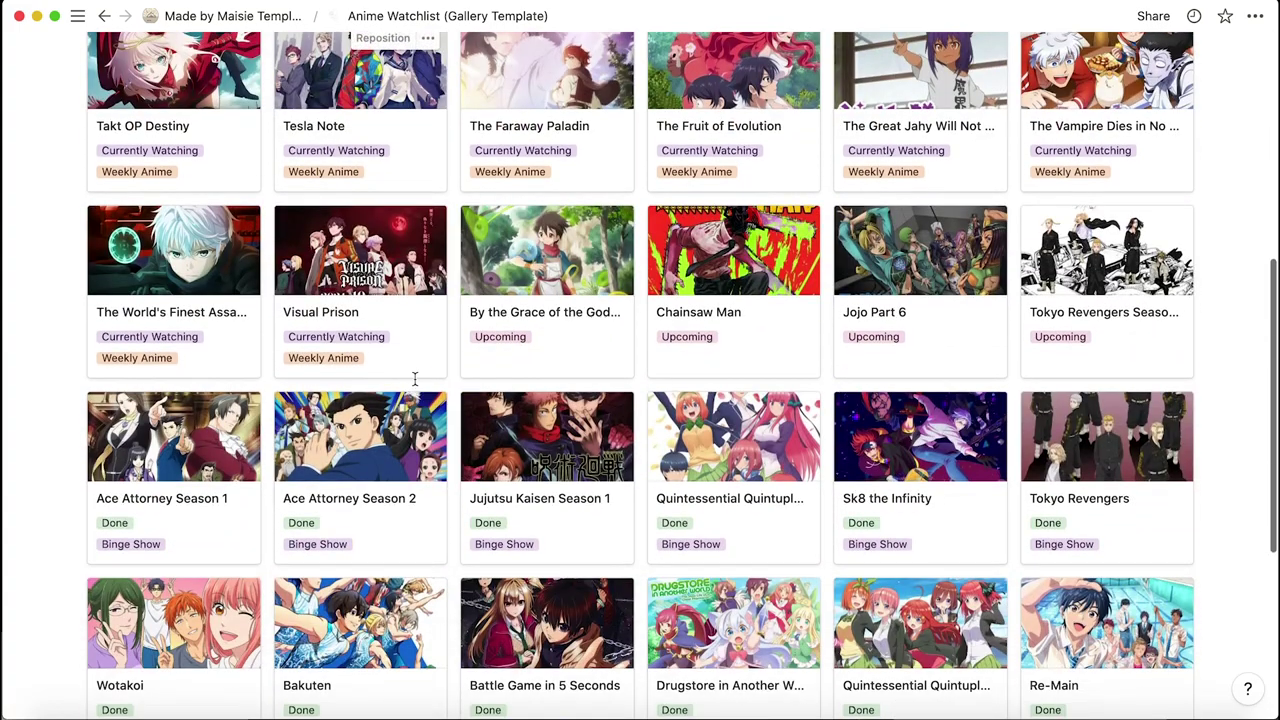
scroll(540, 340, "up", 8)
left_click(537, 263)
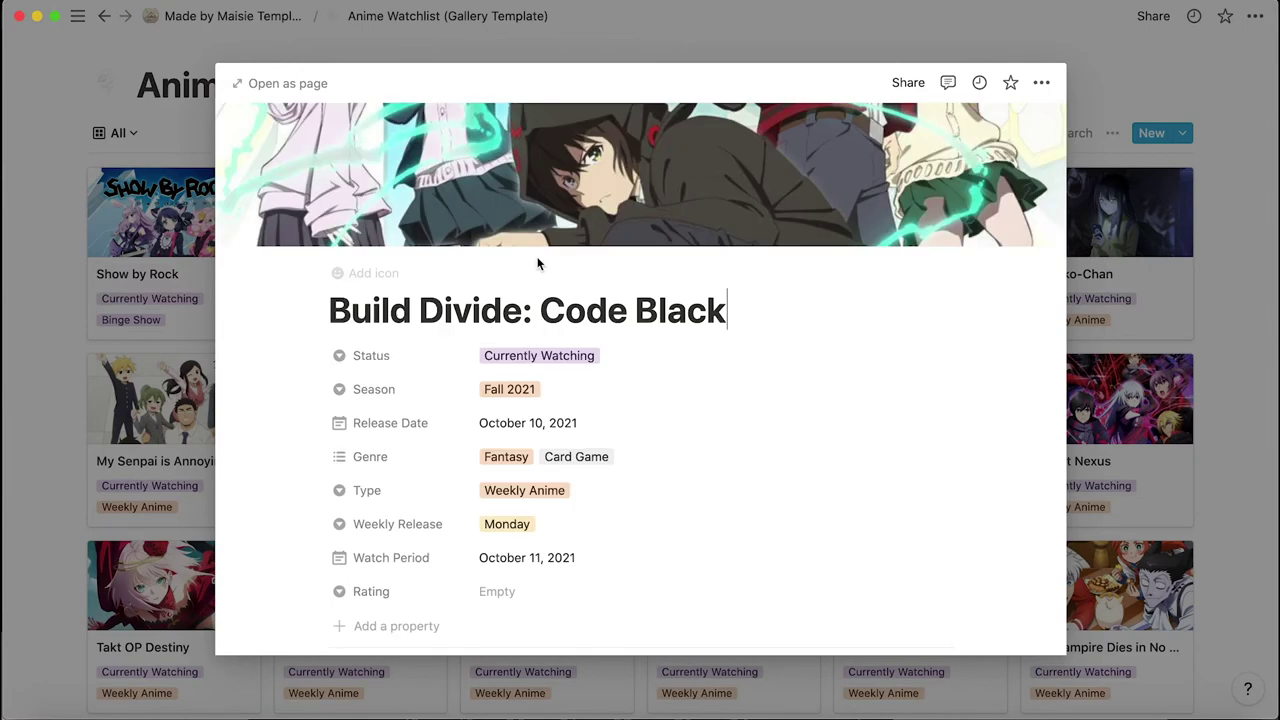
left_click(530, 356)
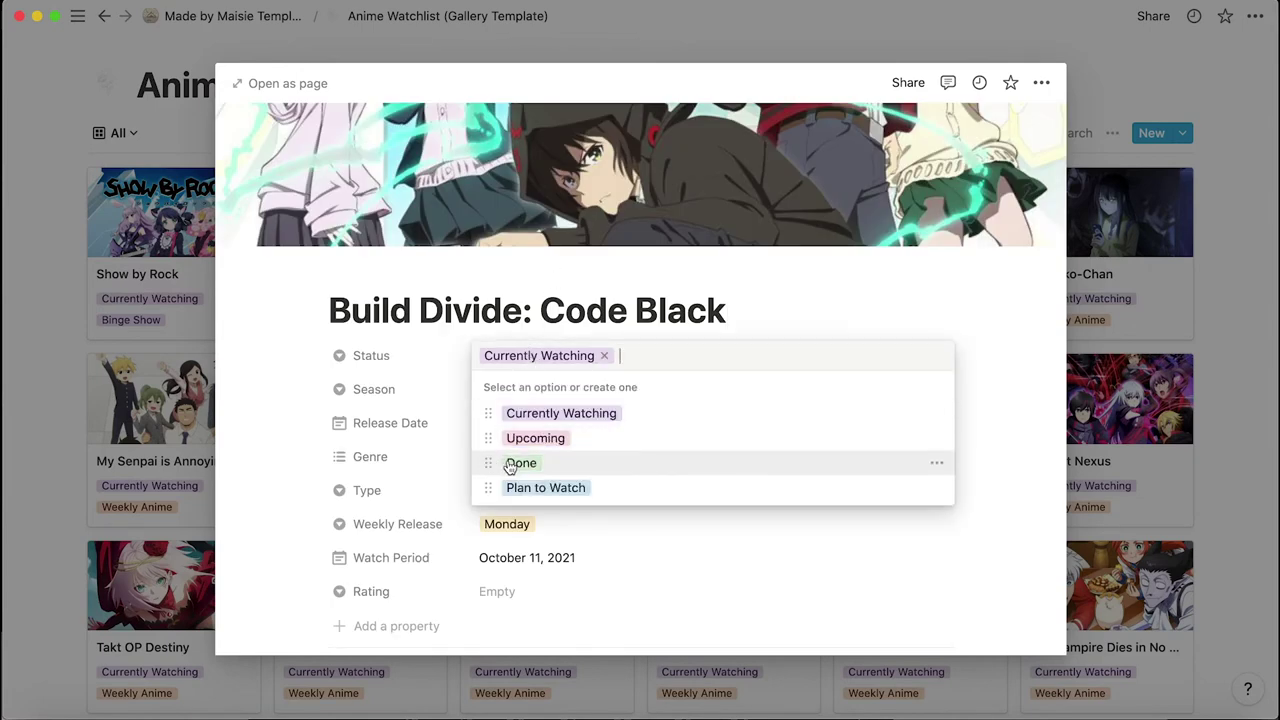
left_click_drag(488, 461, 488, 438)
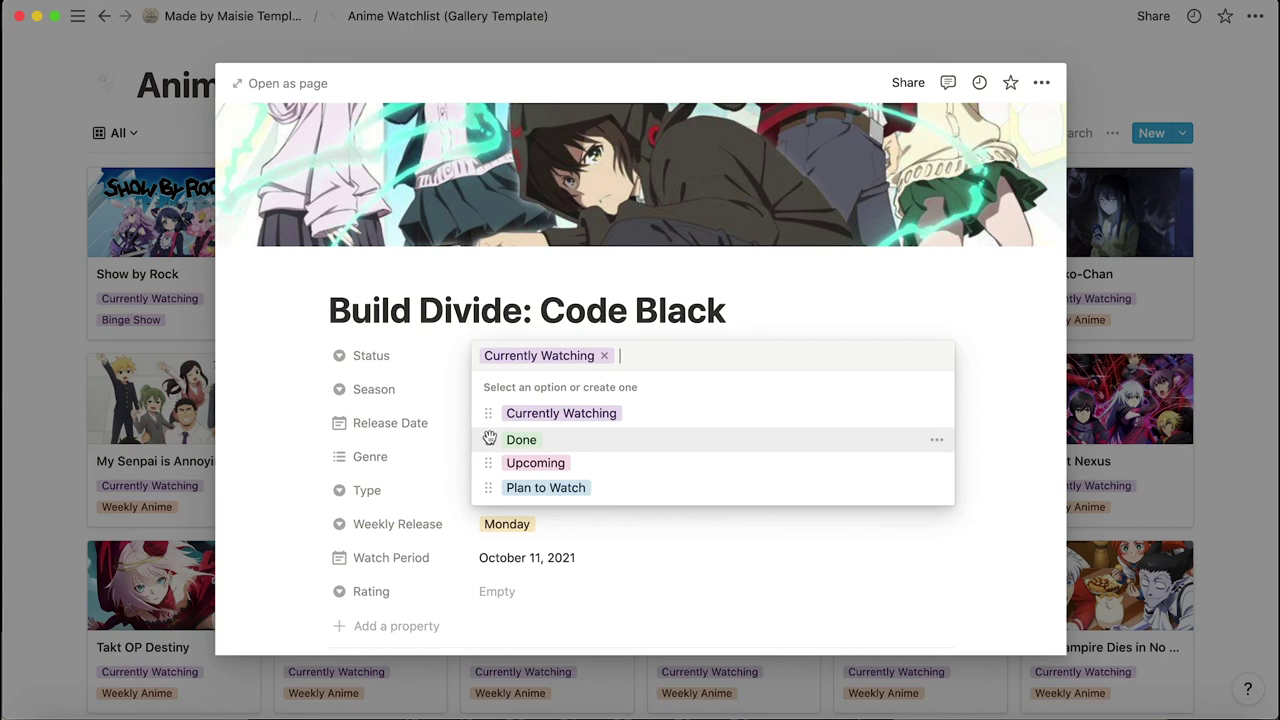
left_click(1250, 384)
left_click(1232, 387)
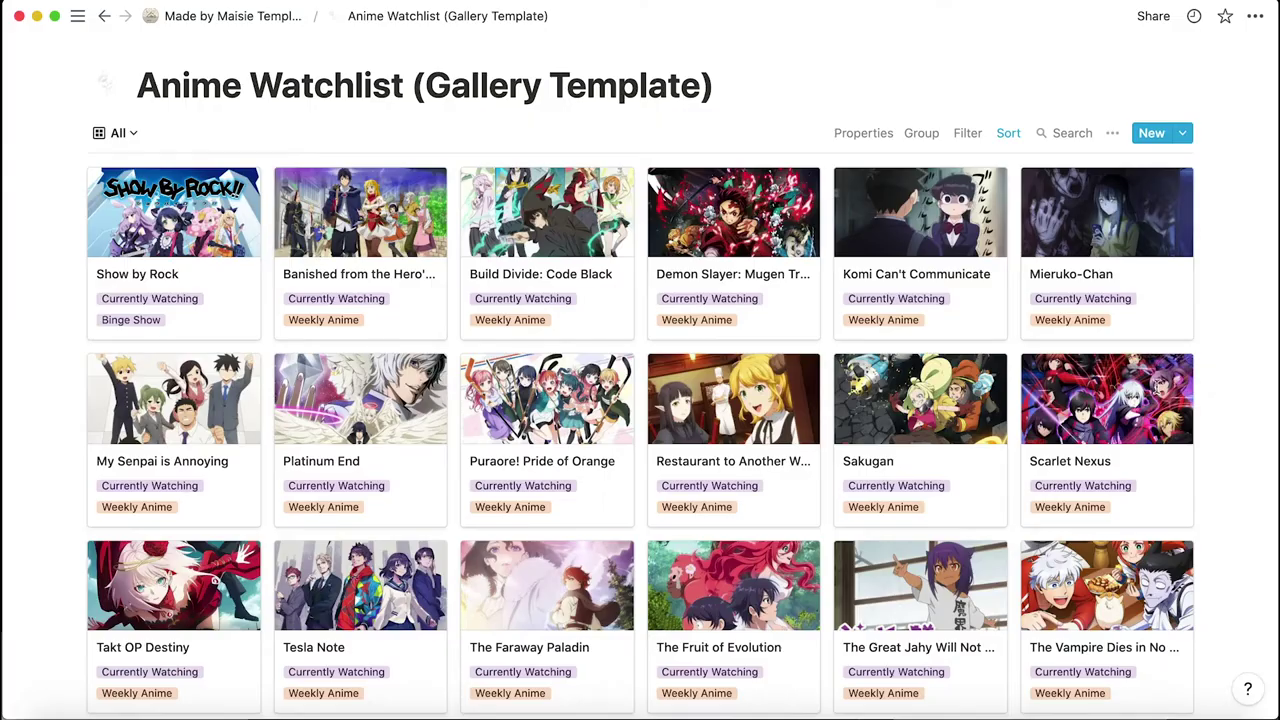
Browse the All view's cards in their new Status order and review the view's sort rules
scroll(1031, 443, "down", 10)
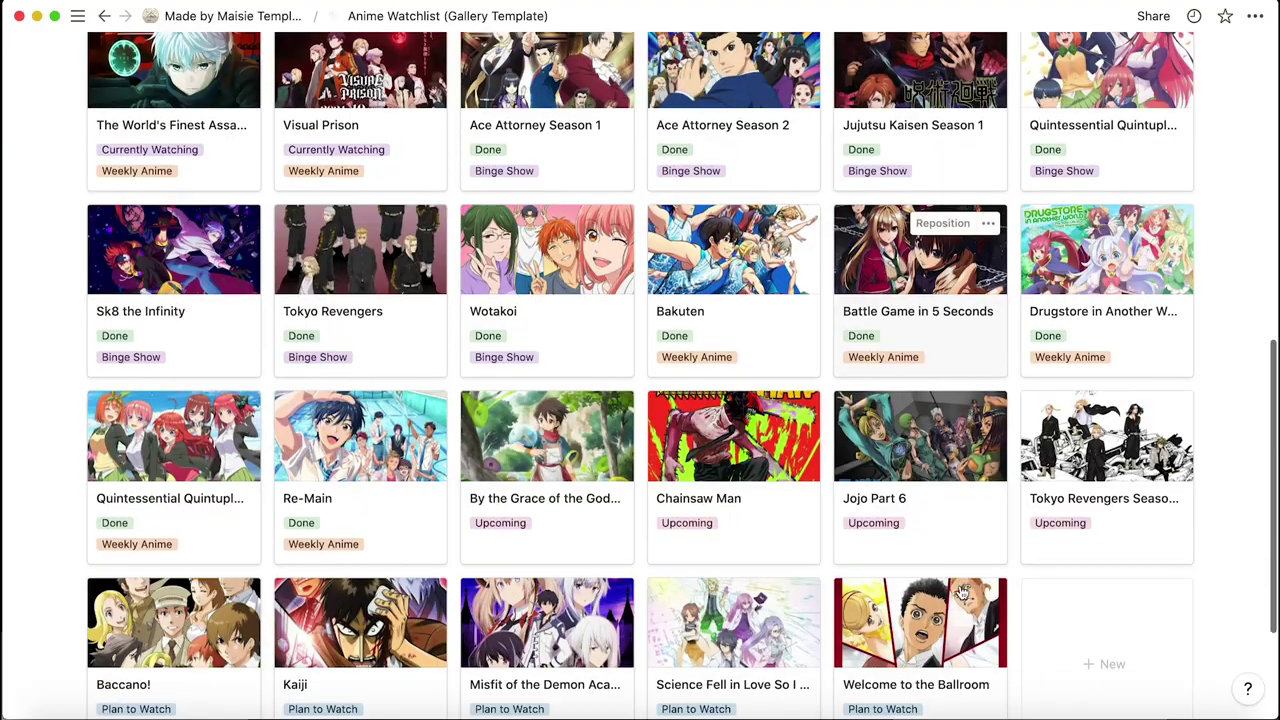
scroll(480, 460, "up", 3)
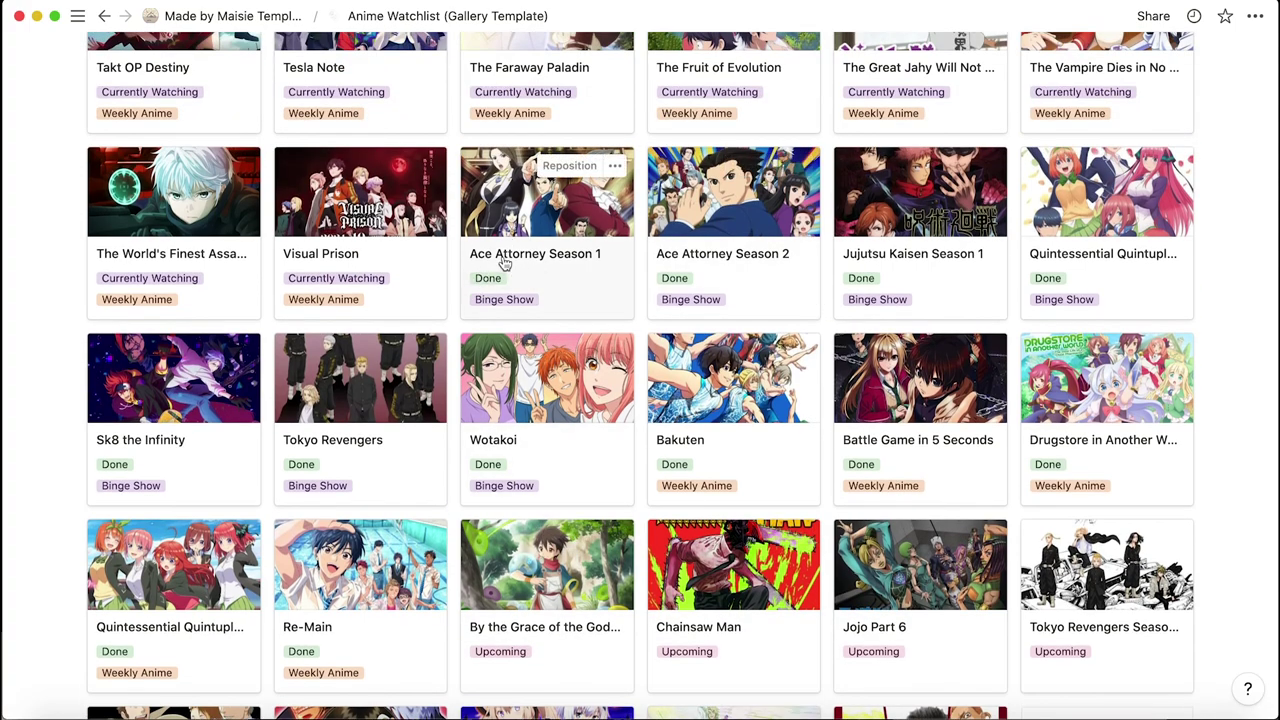
scroll(743, 251, "up", 10)
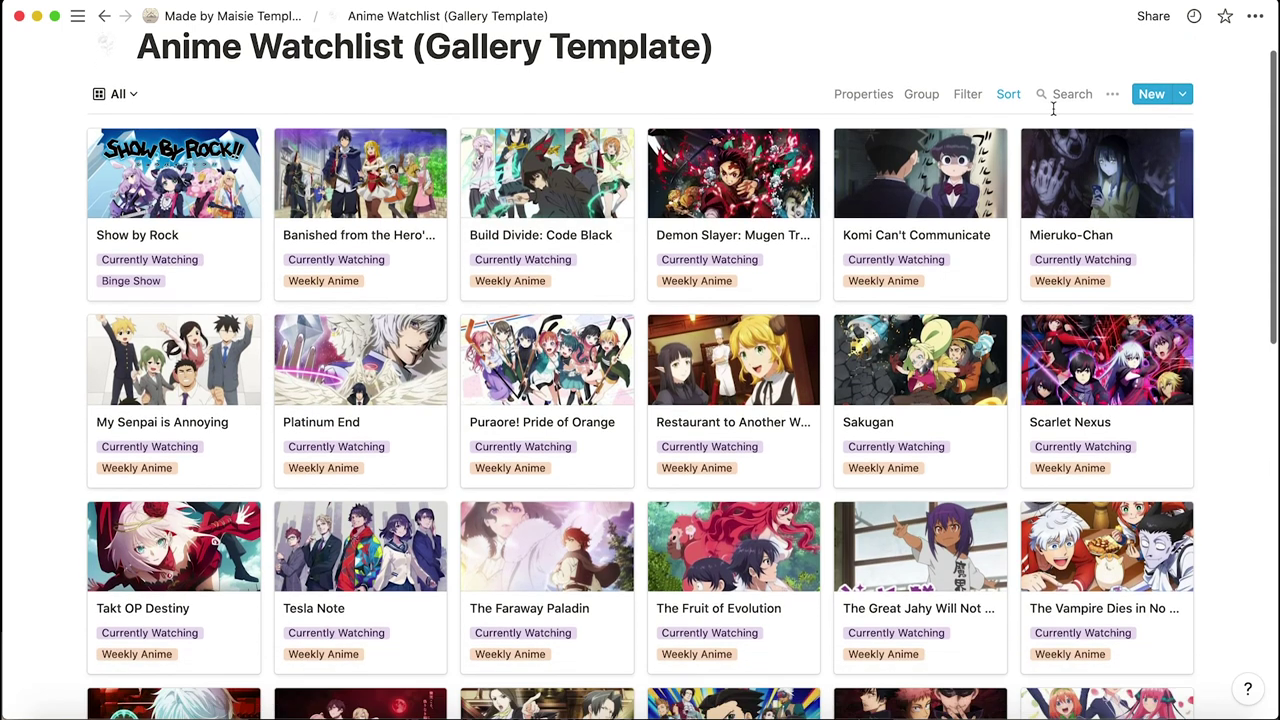
left_click(1007, 95)
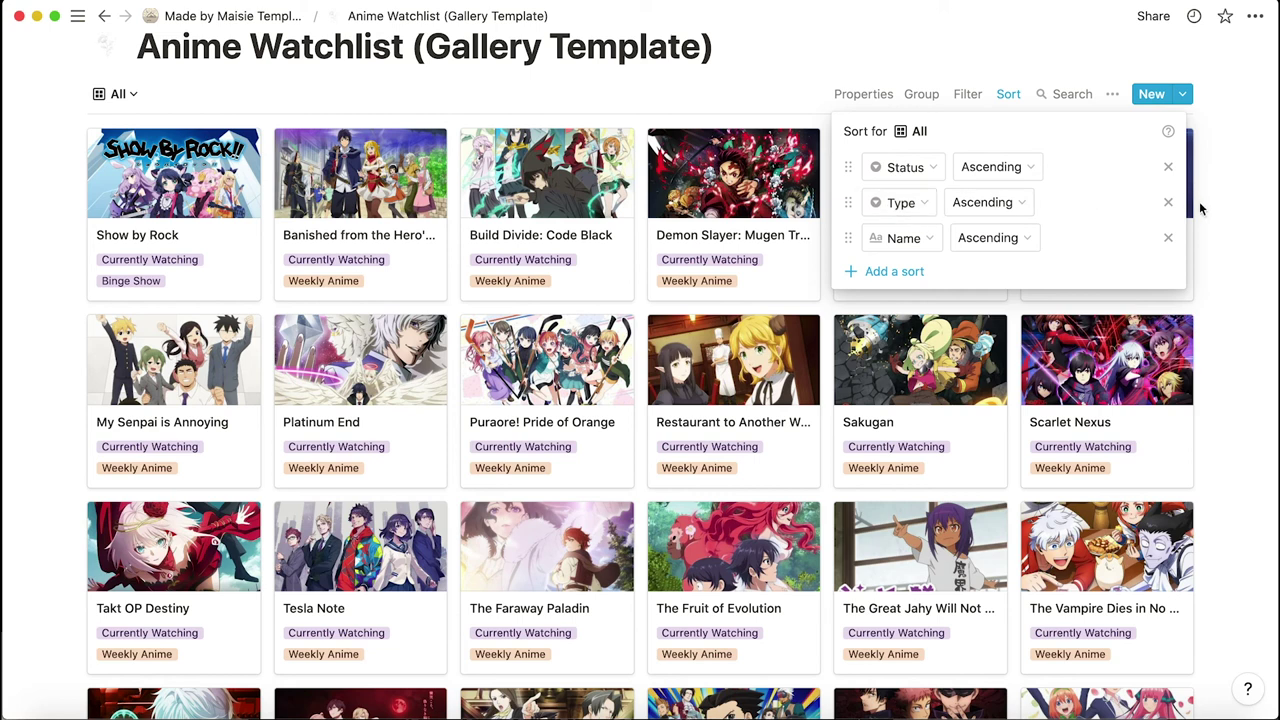
left_click(1236, 222)
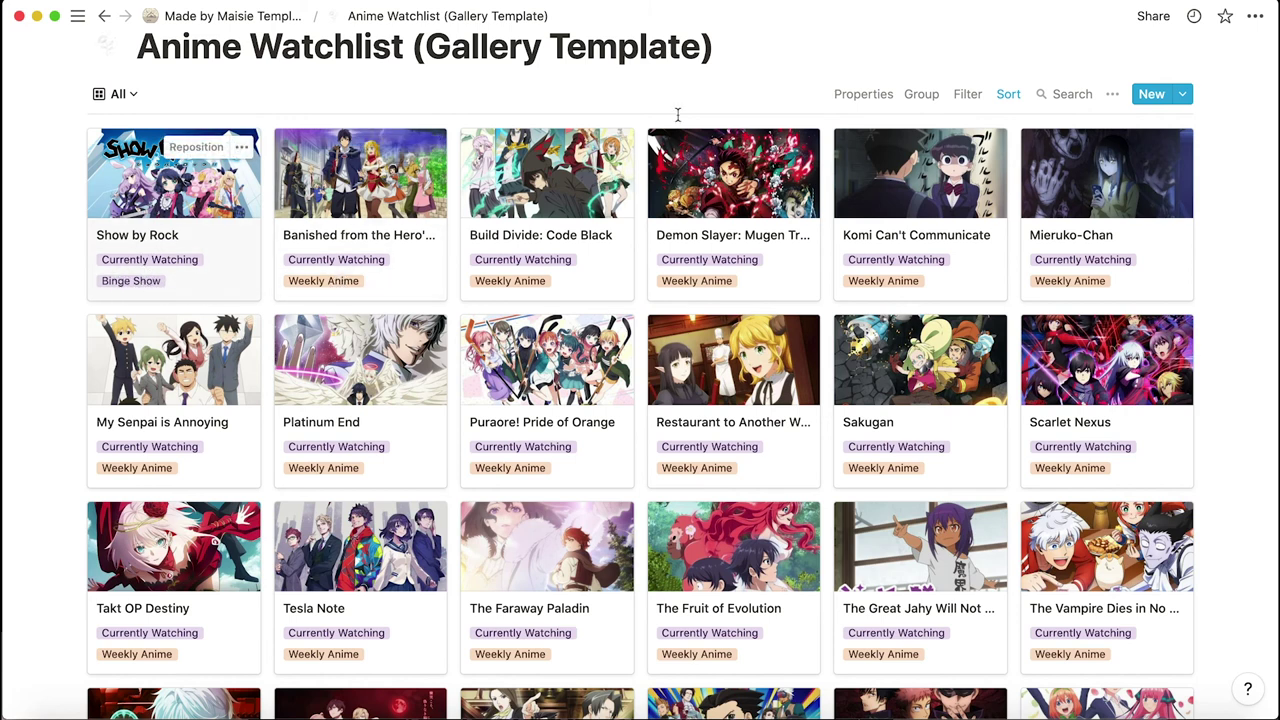
left_click(1006, 96)
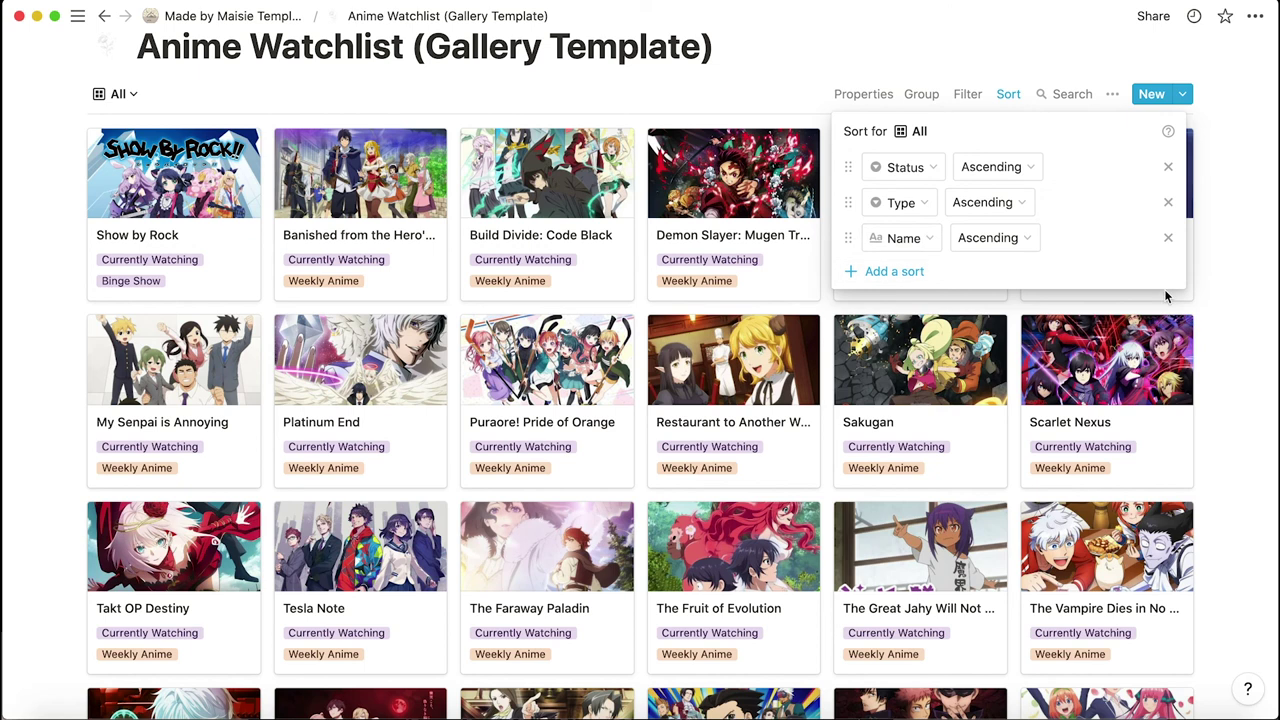
left_click(1220, 378)
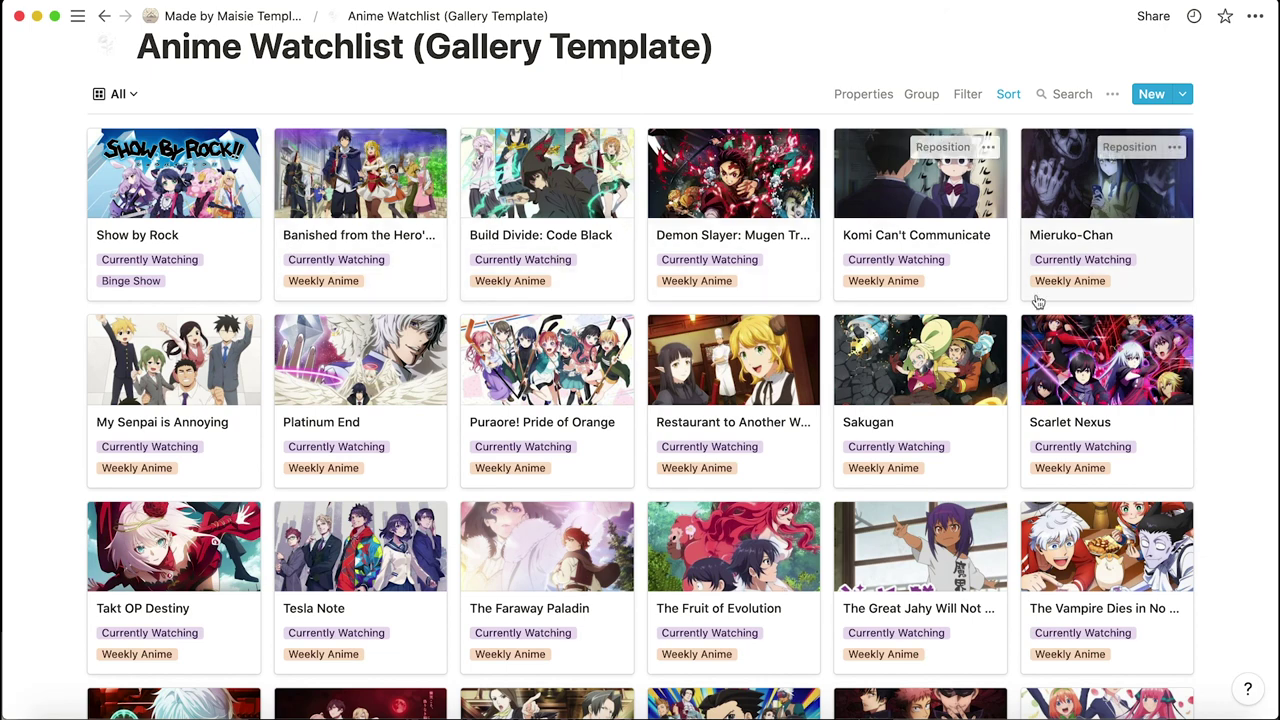
Switch the watchlist to the Currently Watching view and browse all of its cards
scroll(691, 606, "down", 1)
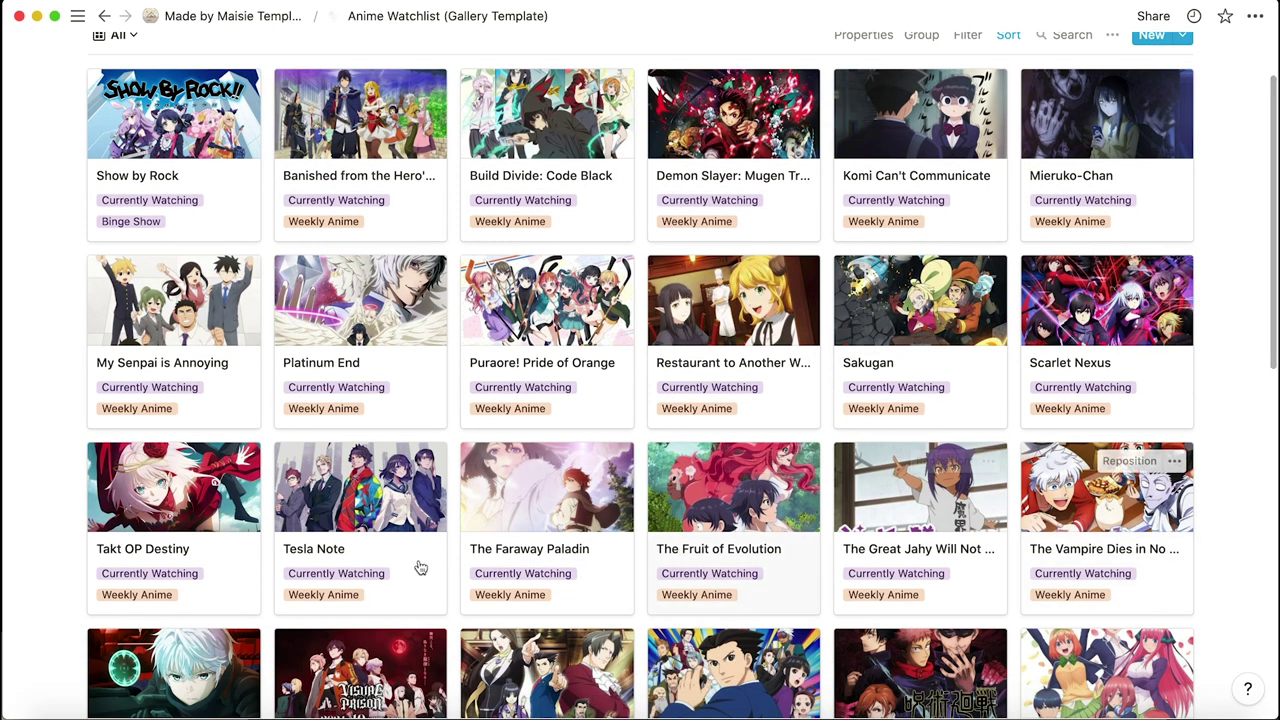
scroll(415, 623, "down", 3)
scroll(414, 306, "up", 5)
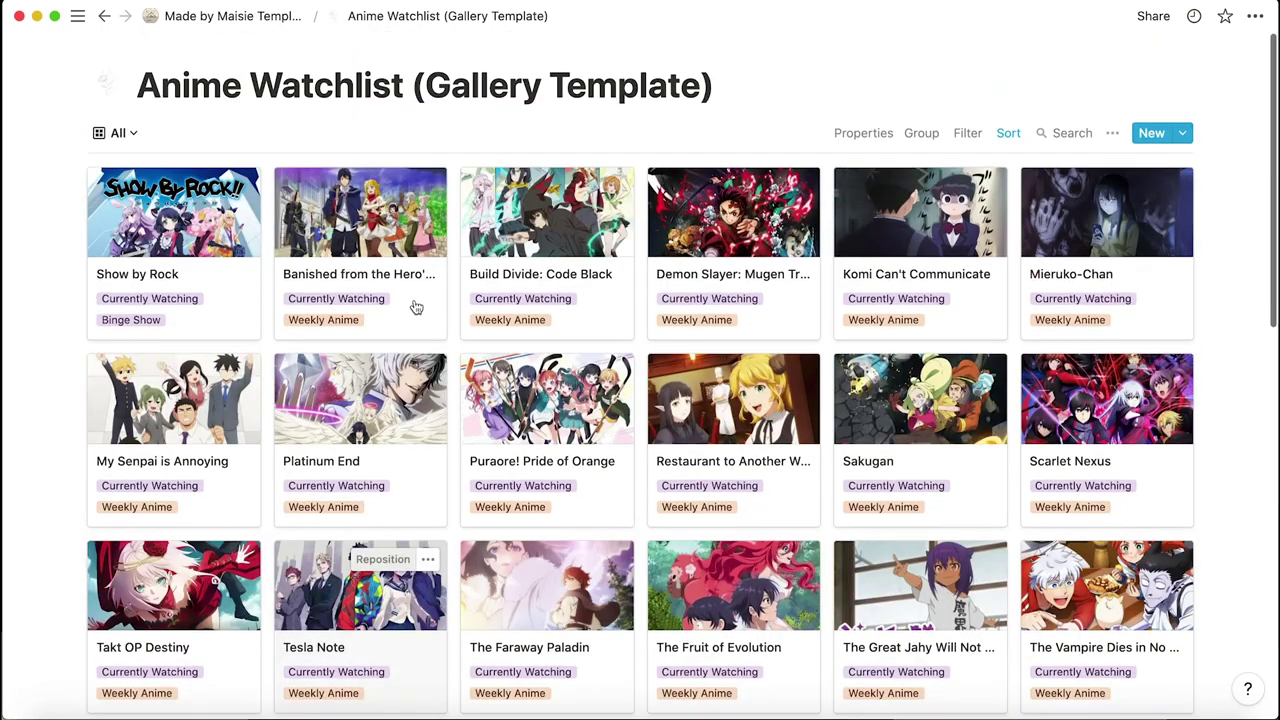
left_click(118, 133)
left_click(114, 220)
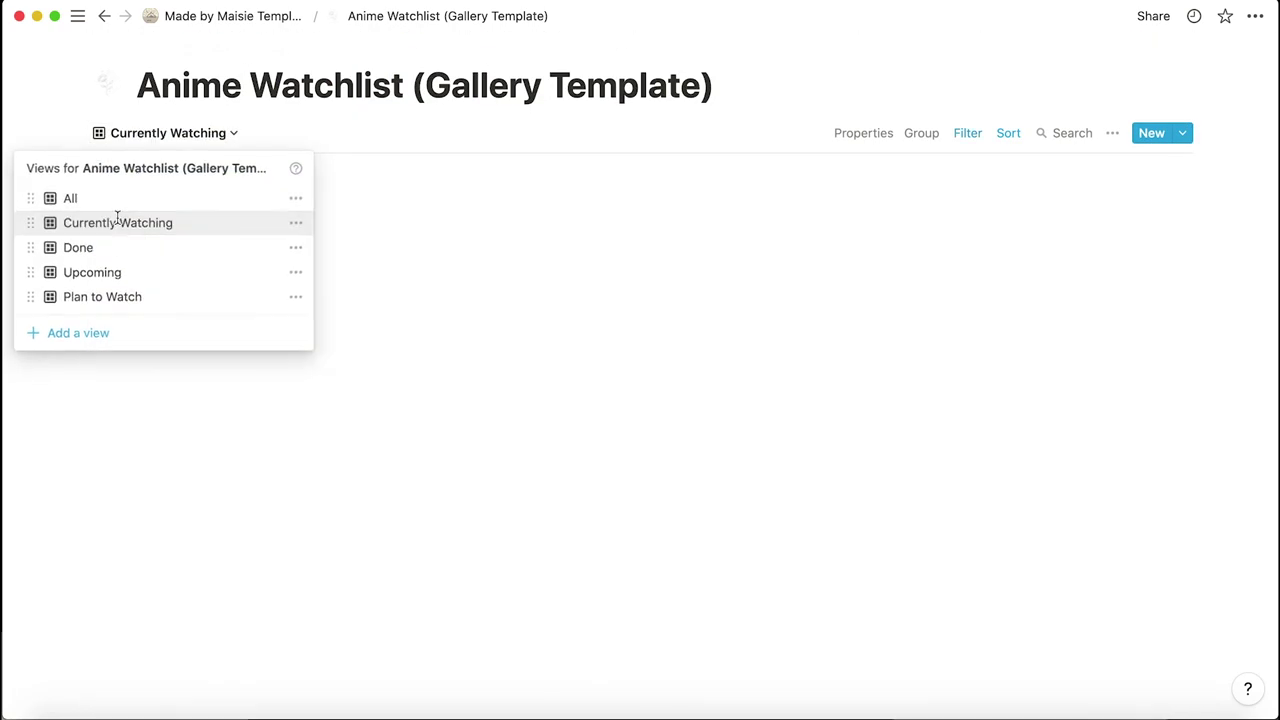
scroll(383, 245, "down", 1)
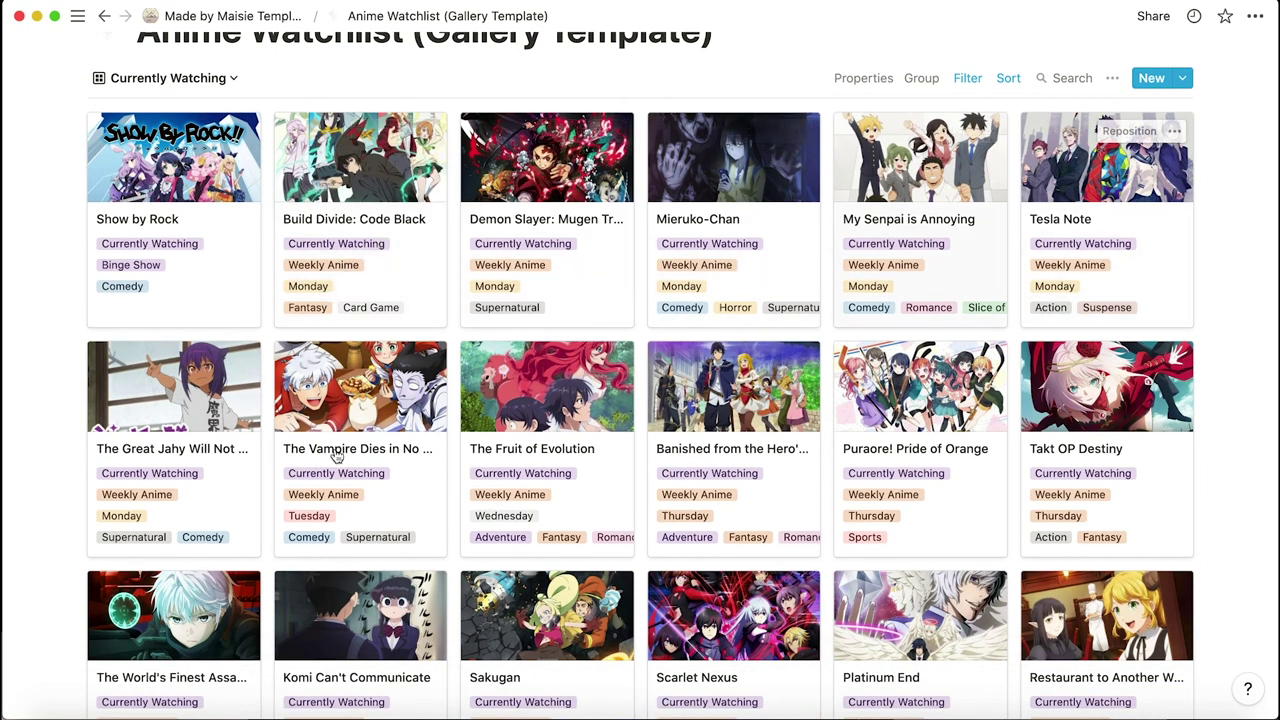
scroll(652, 453, "down", 5)
scroll(652, 453, "down", 4)
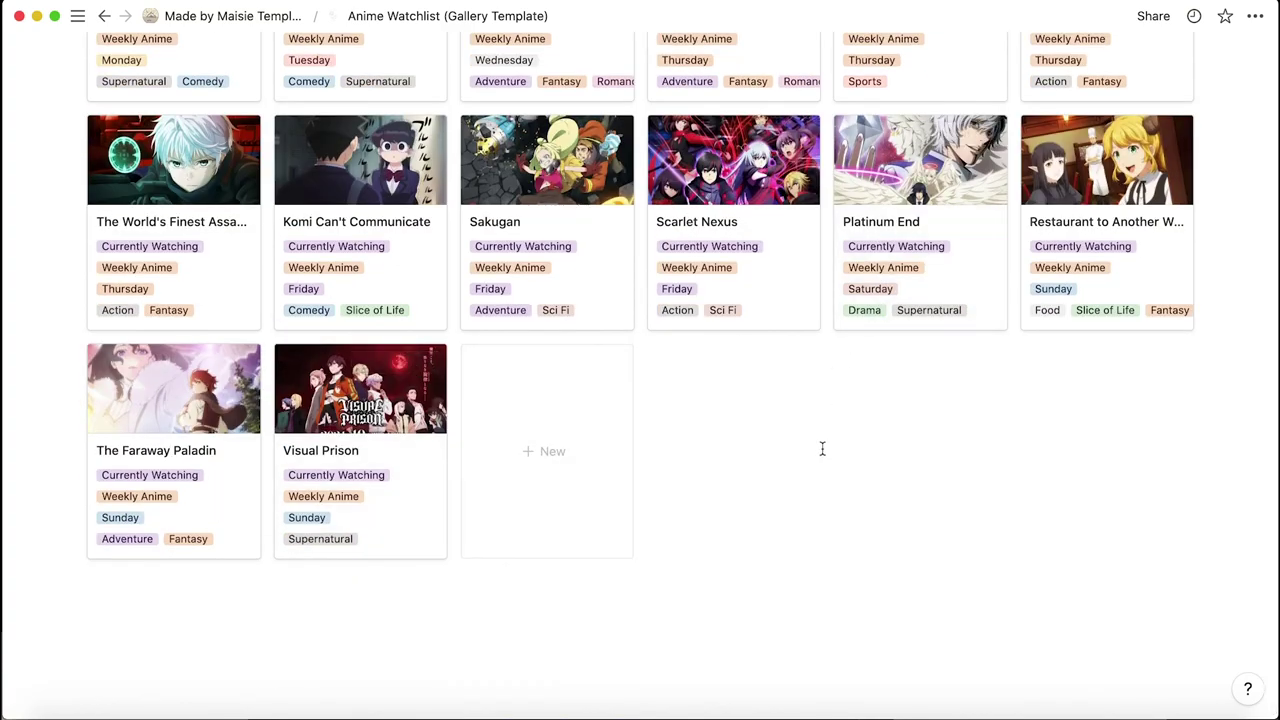
scroll(822, 449, "up", 10)
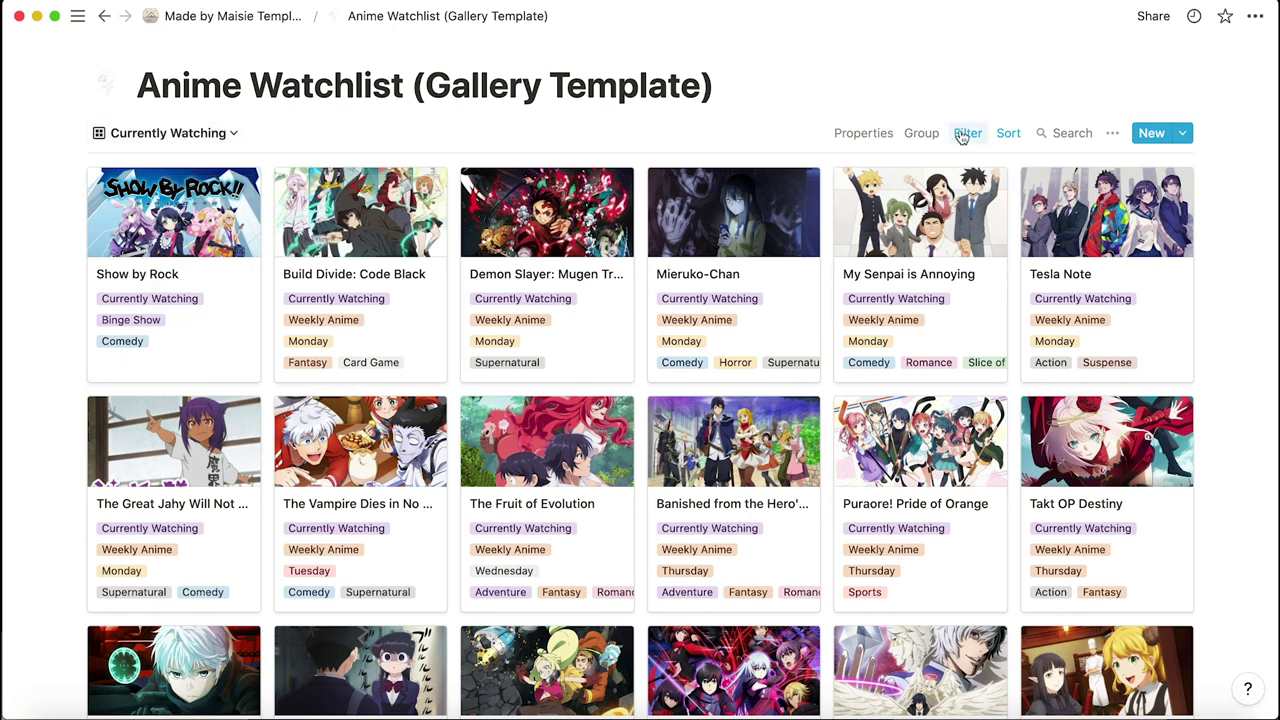
Review the sort rules of the Currently Watching view and compare them with the order of its cards
left_click(1008, 133)
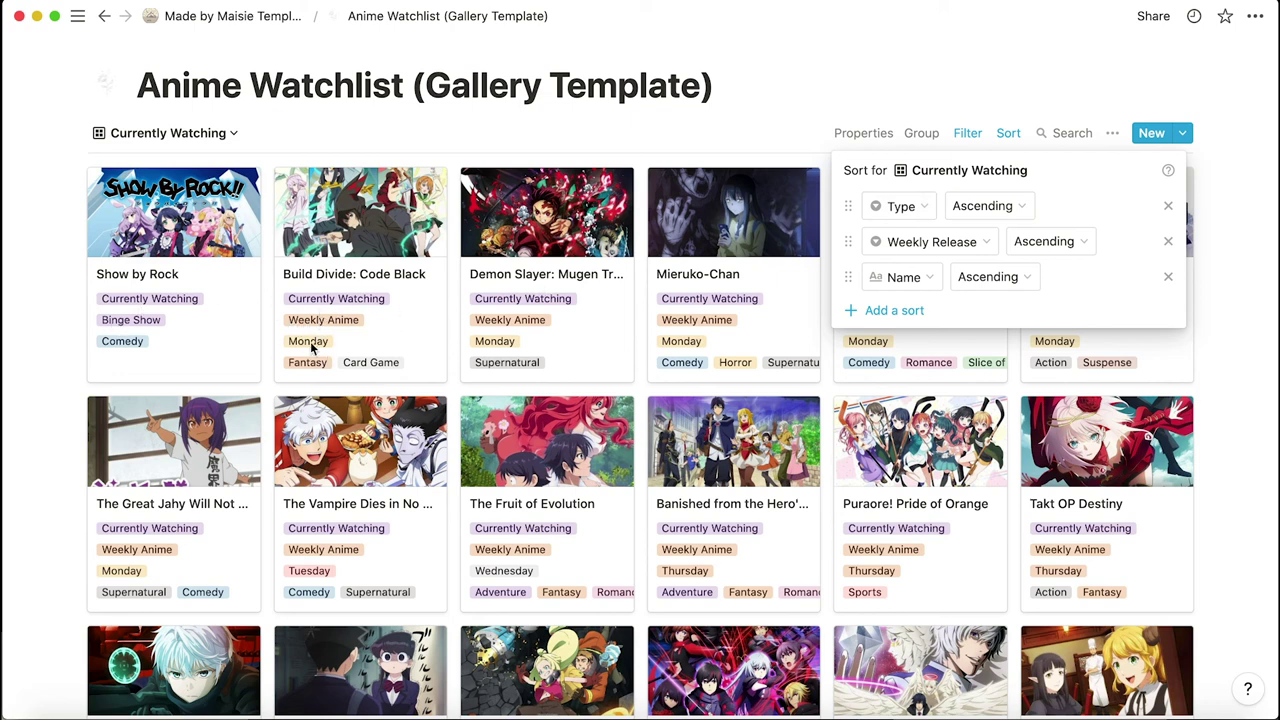
left_click(428, 341)
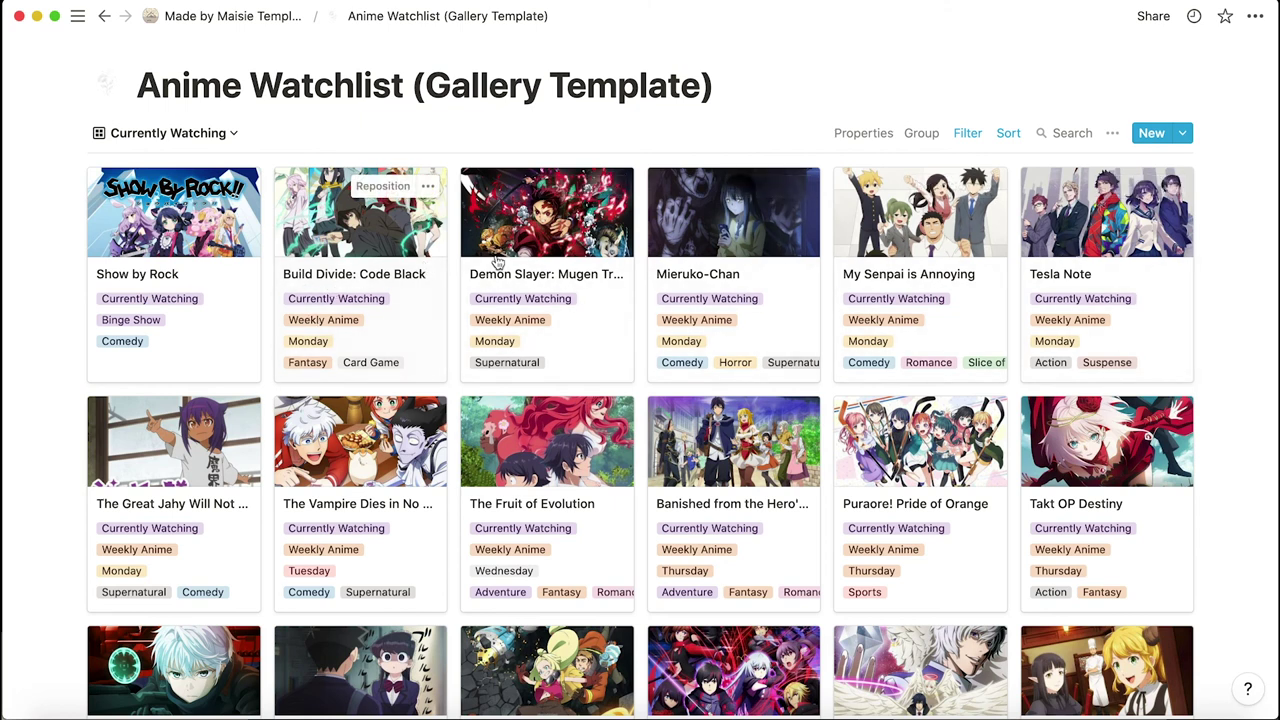
scroll(730, 462, "down", 1)
scroll(737, 457, "down", 5)
scroll(509, 600, "up", 6)
Switch the watchlist to the Done view and browse the finished shows' seasons, watch periods and ratings
left_click(177, 136)
left_click(169, 251)
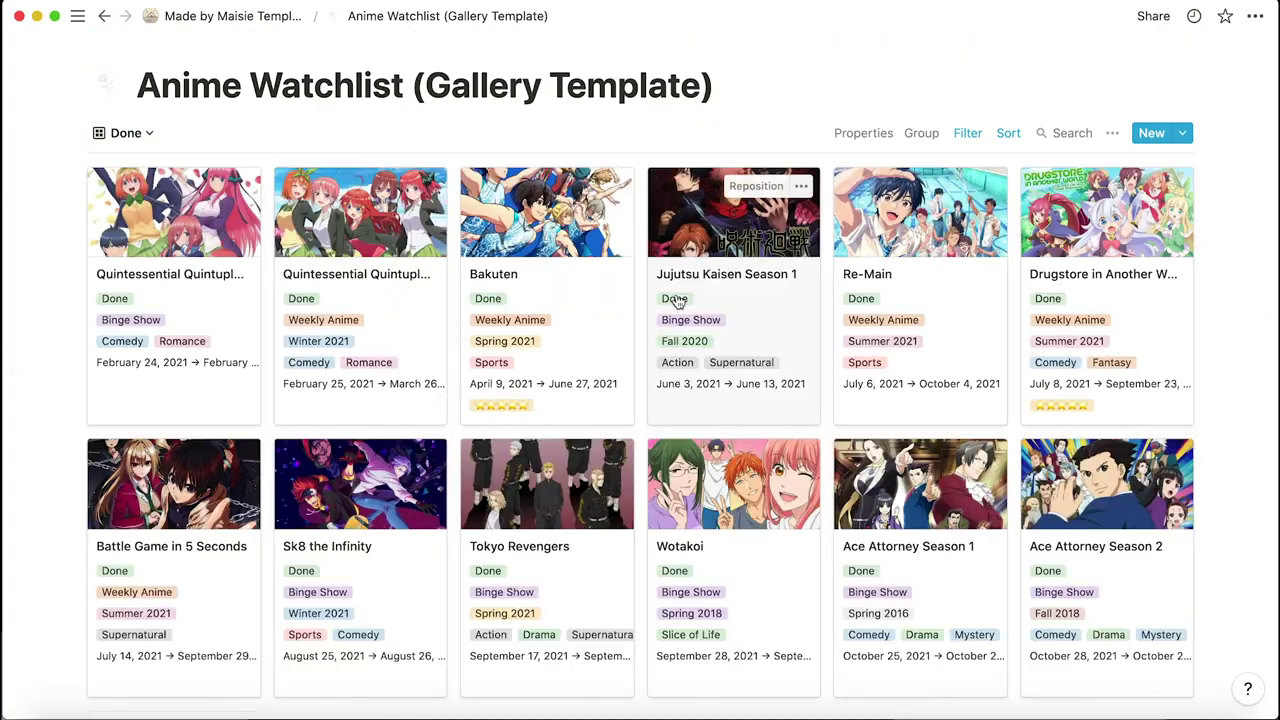
scroll(437, 274, "down", 1)
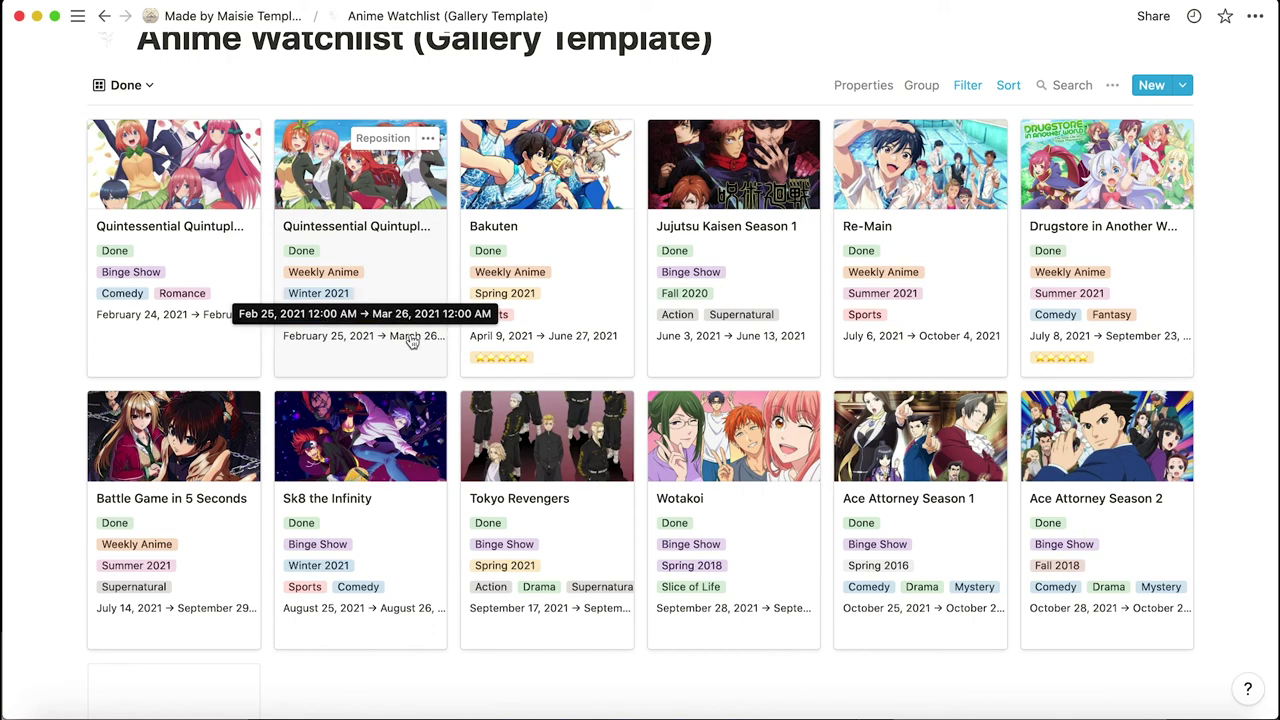
scroll(411, 341, "down", 4)
scroll(369, 477, "up", 4)
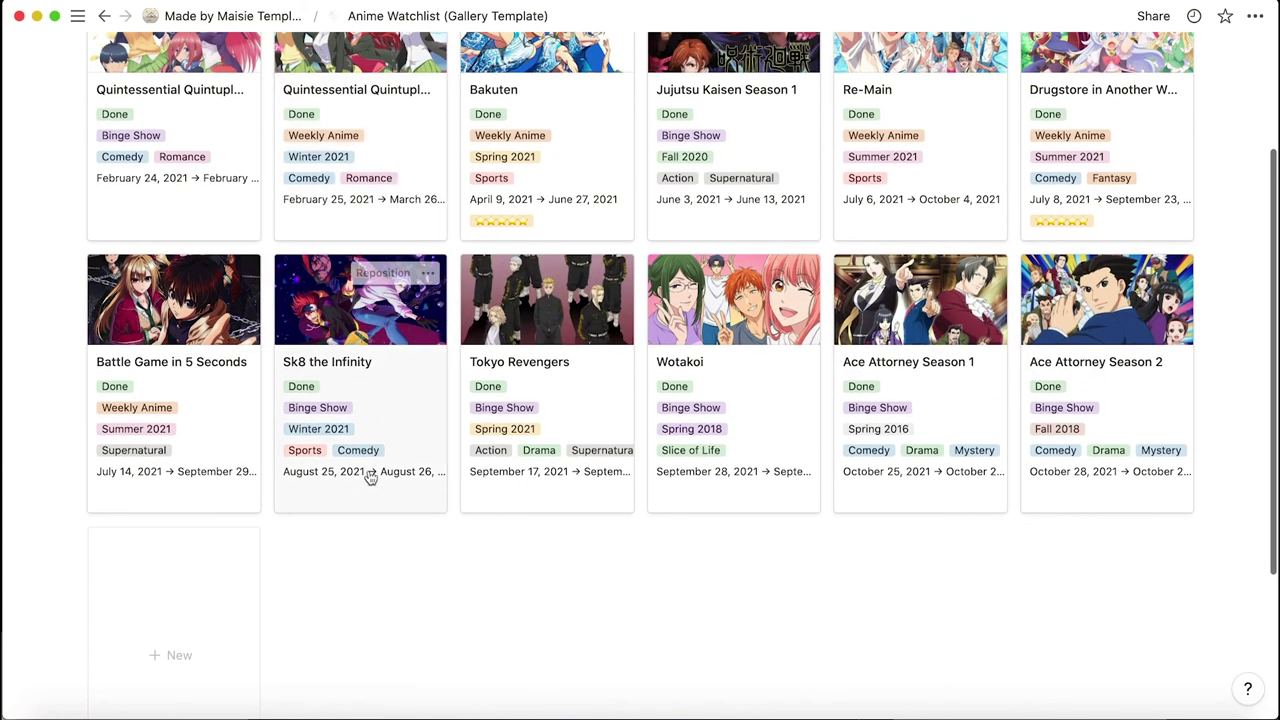
scroll(365, 480, "up", 1)
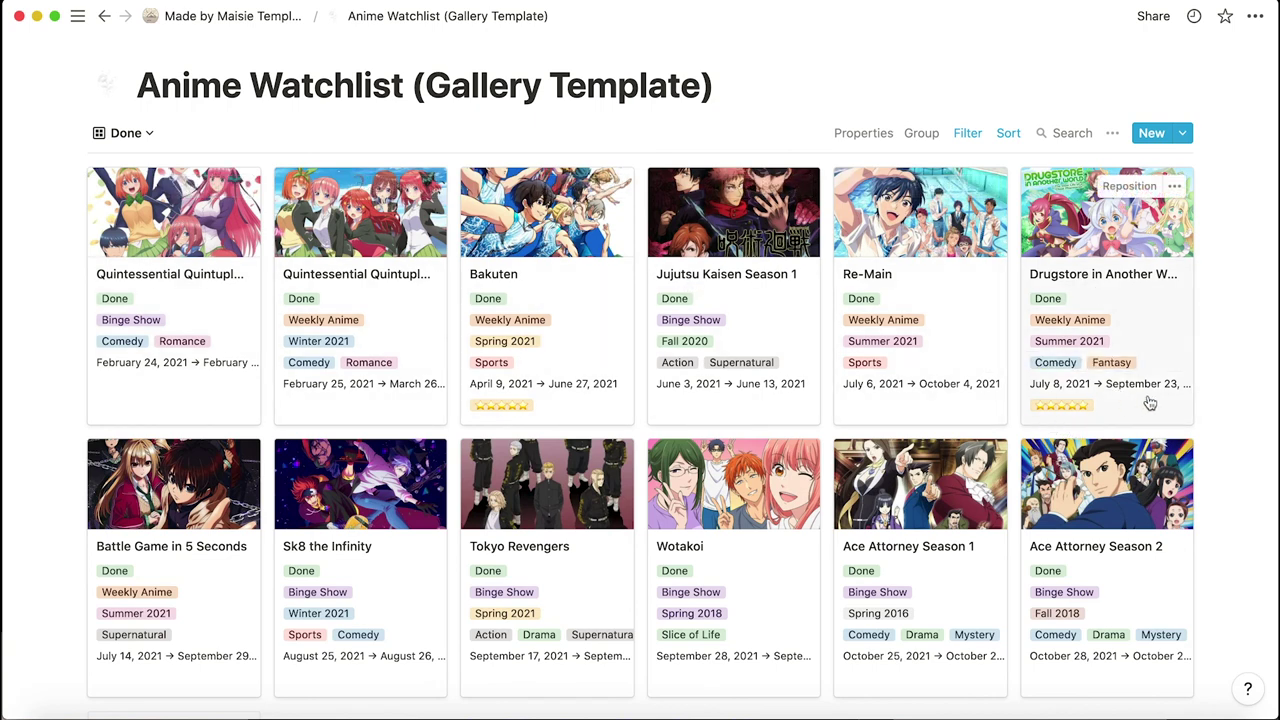
Open the Bakuten entry, look at its available star Rating options, and close it without changing the rating
left_click(522, 405)
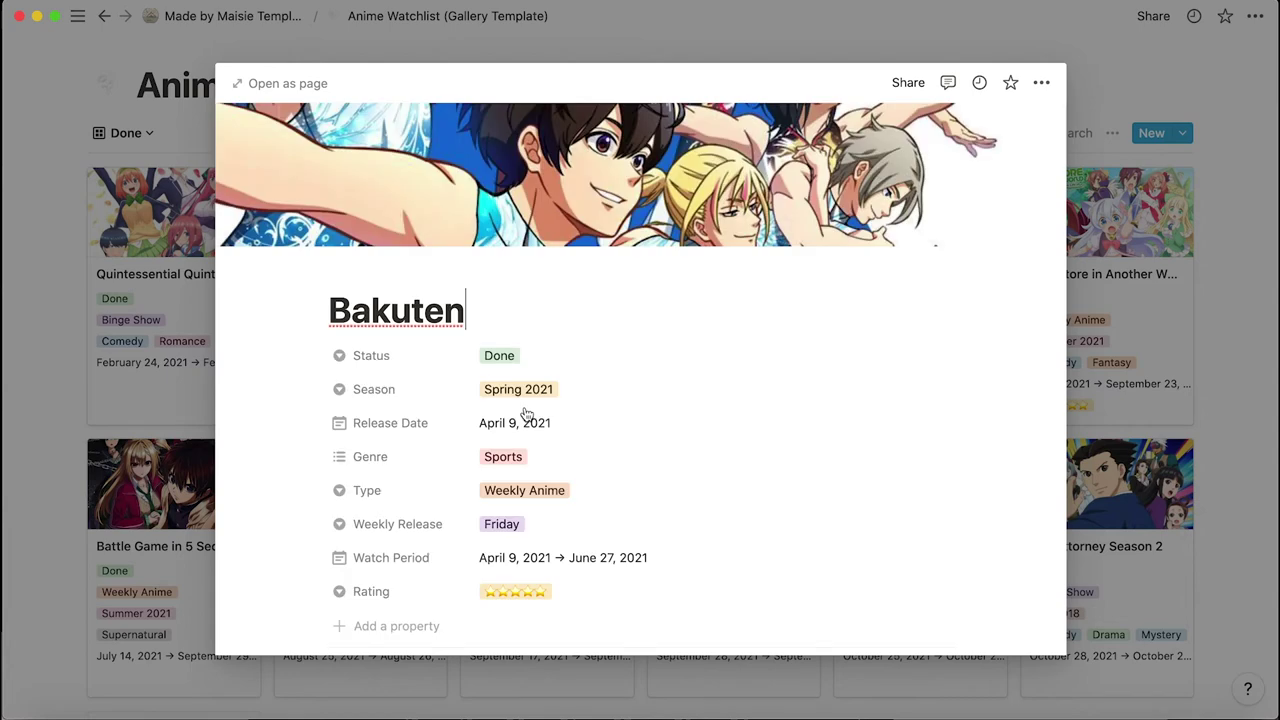
left_click(520, 591)
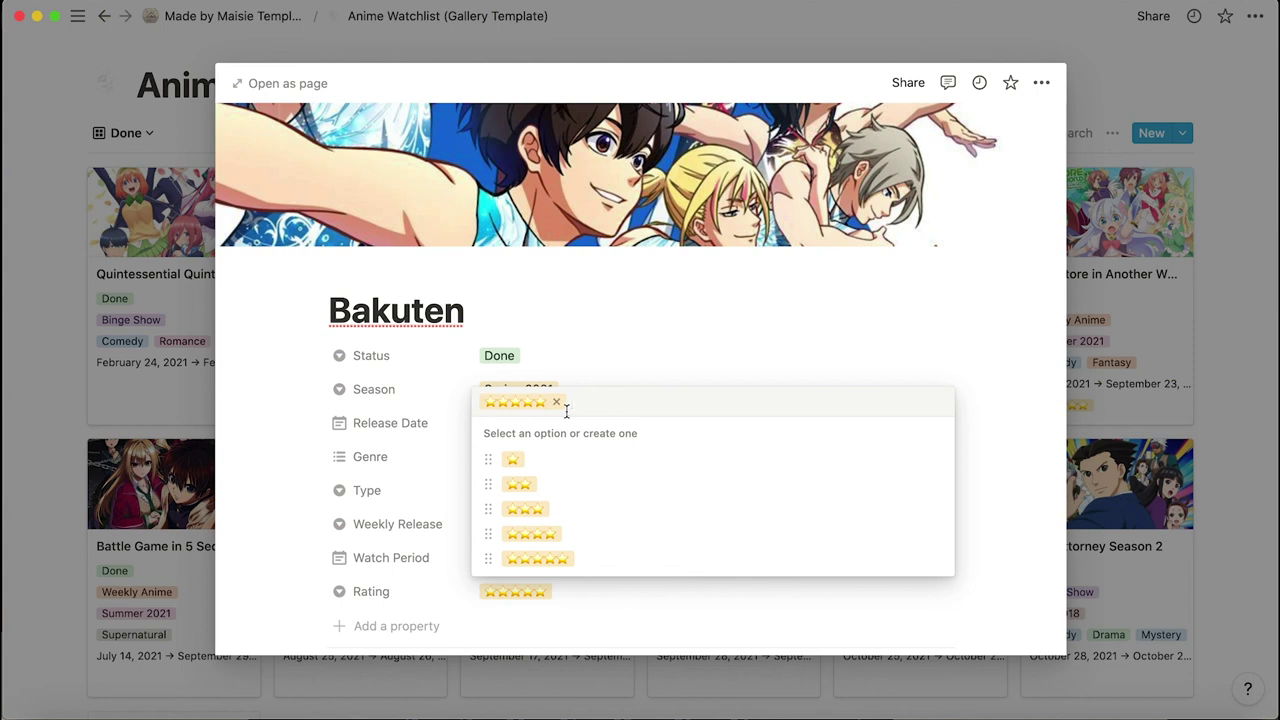
key("Escape")
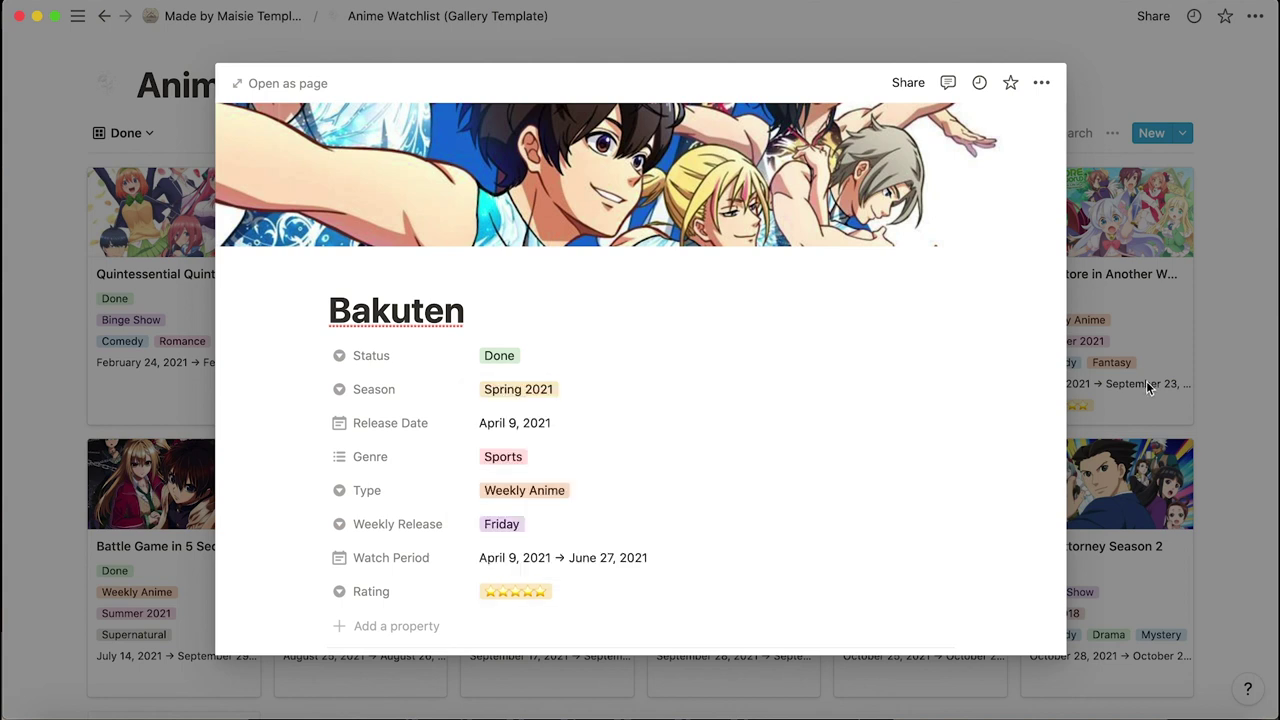
left_click(1148, 388)
Review the sort rule of the Done view and compare it with the watch periods on the cards
scroll(1214, 432, "down", 3)
scroll(197, 430, "up", 3)
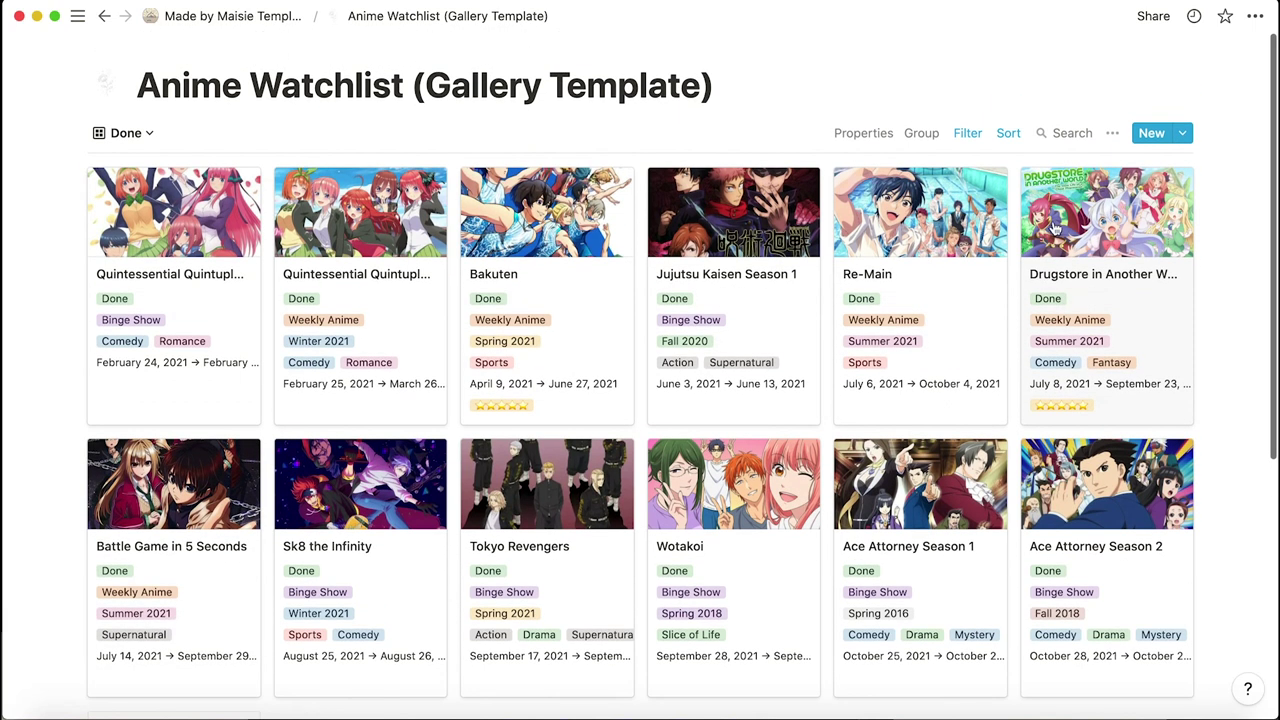
left_click(1005, 135)
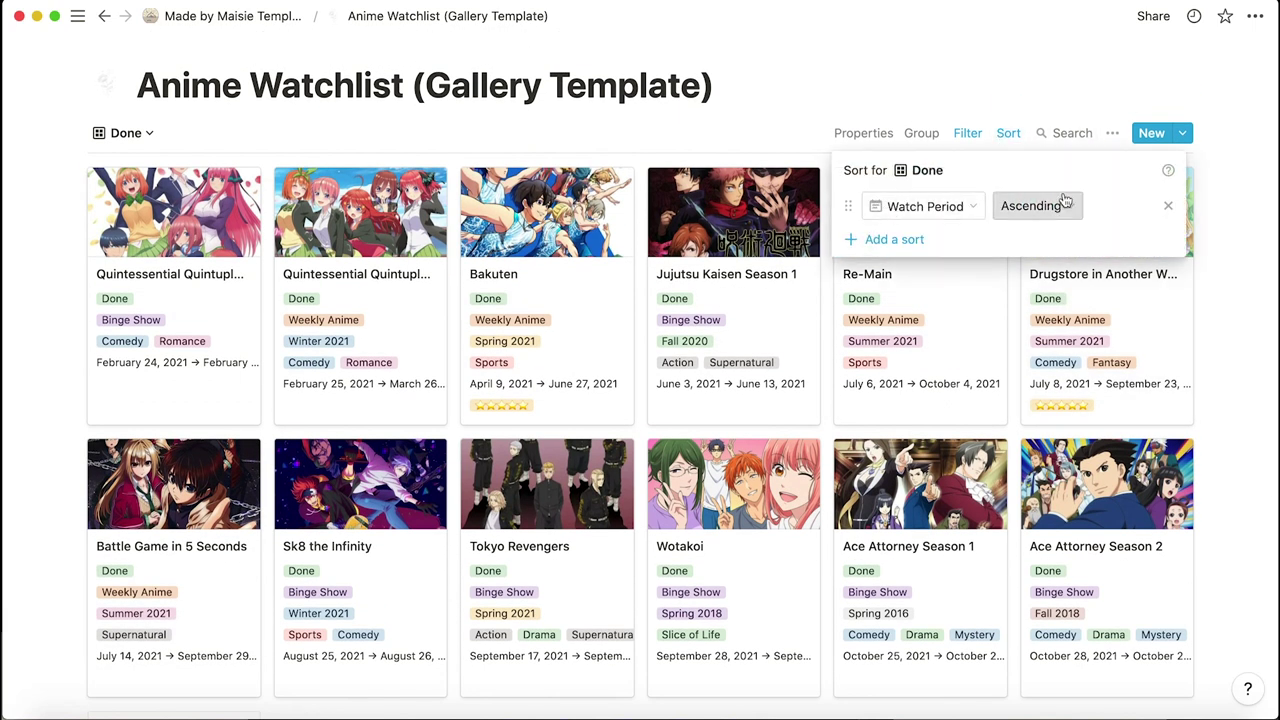
left_click(1231, 419)
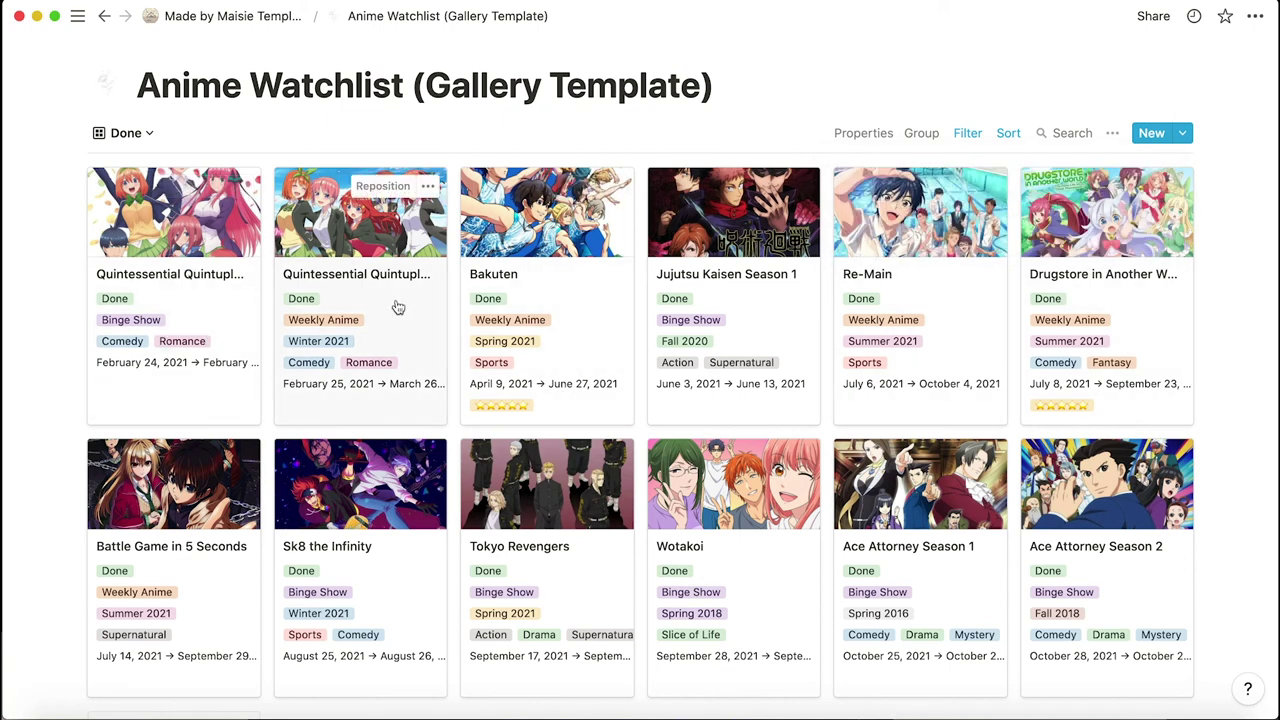
scroll(409, 549, "down", 4)
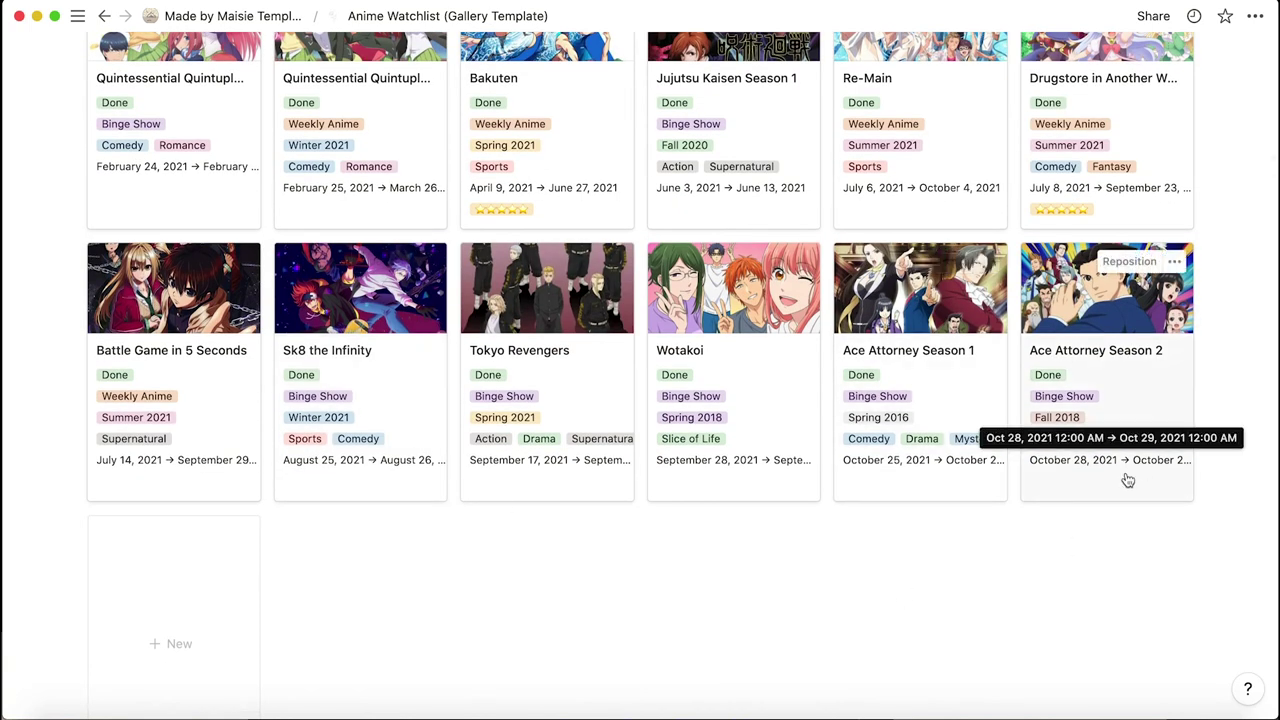
scroll(943, 591, "up", 4)
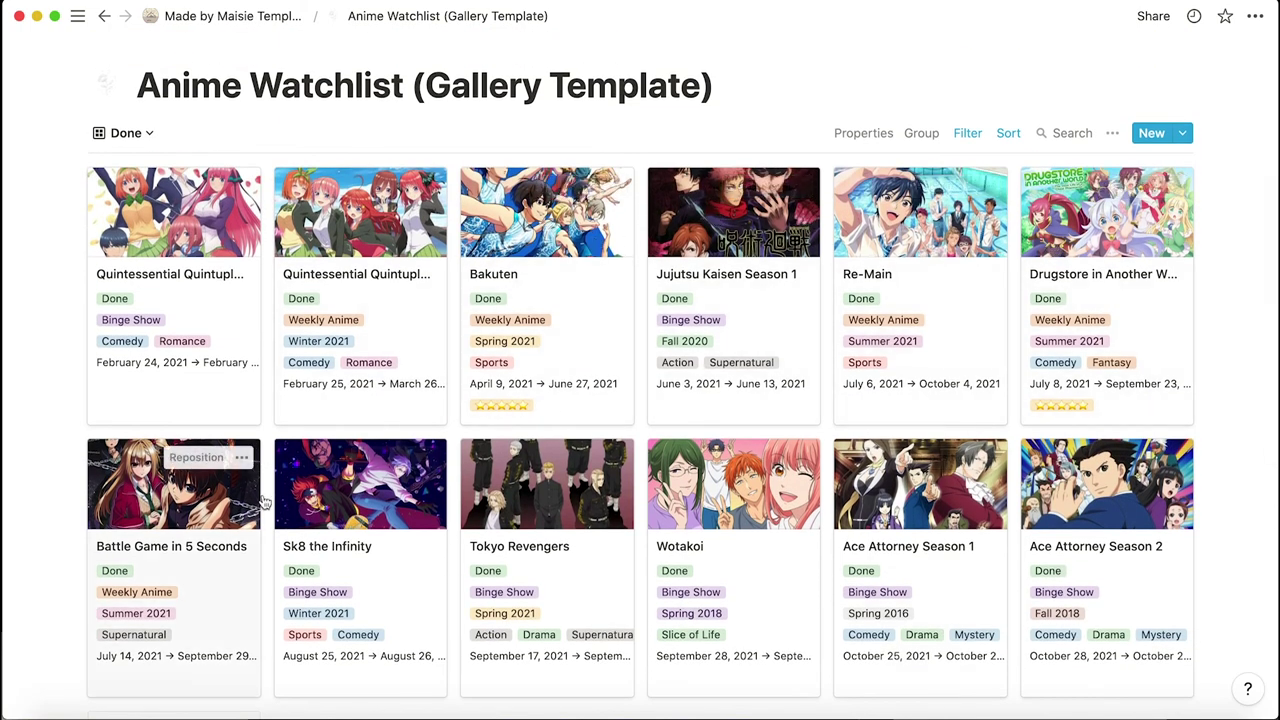
Switch the watchlist to the Upcoming view and look at its first card's entry, closing it again
left_click(145, 133)
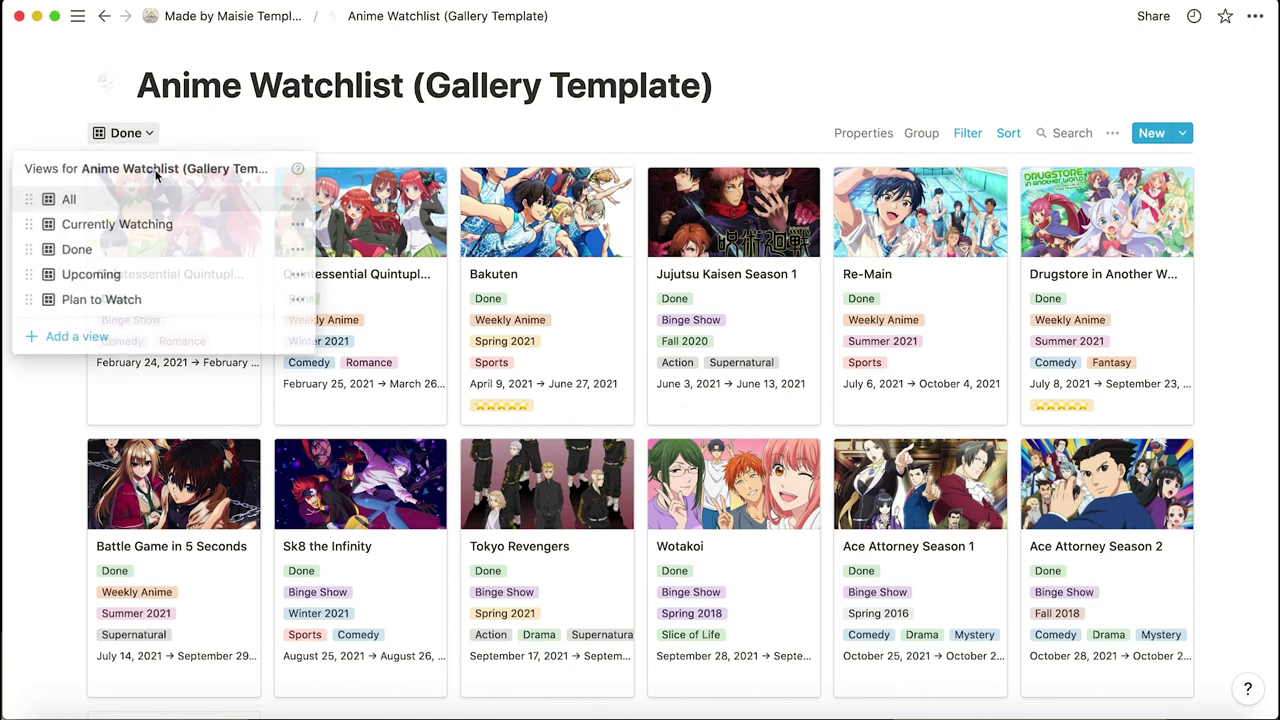
left_click(134, 271)
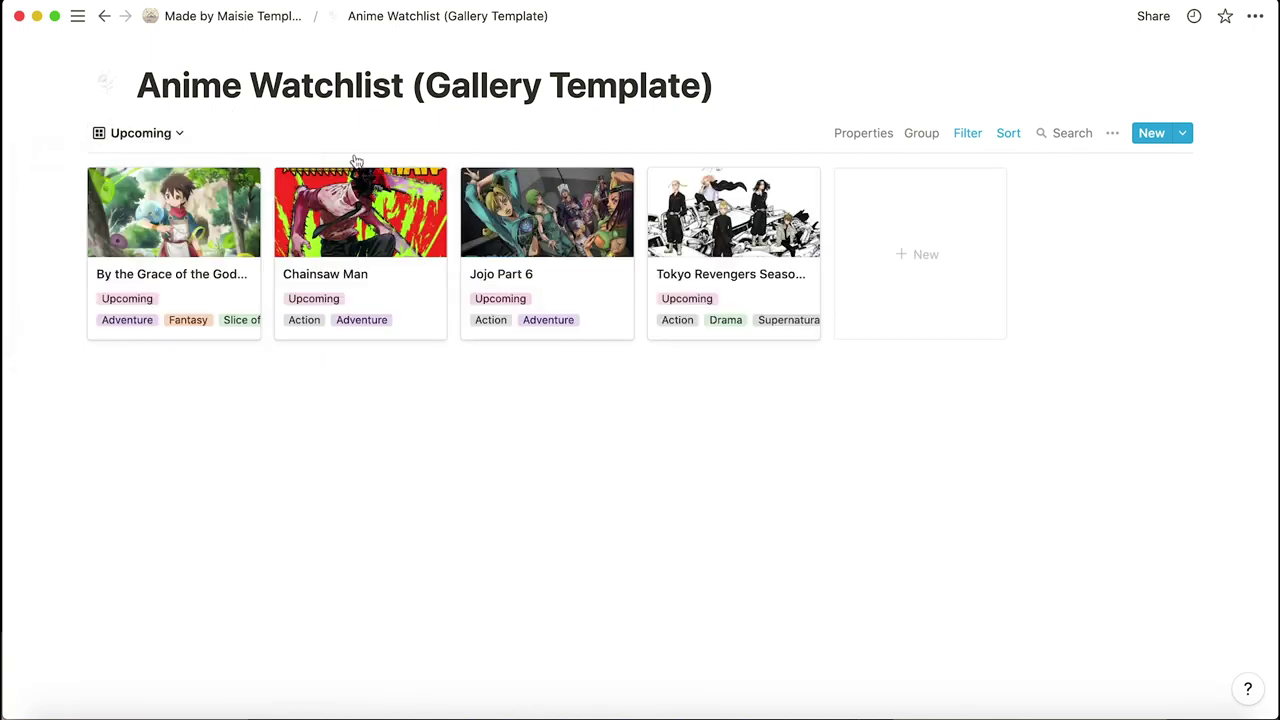
left_click(152, 254)
left_click(1158, 316)
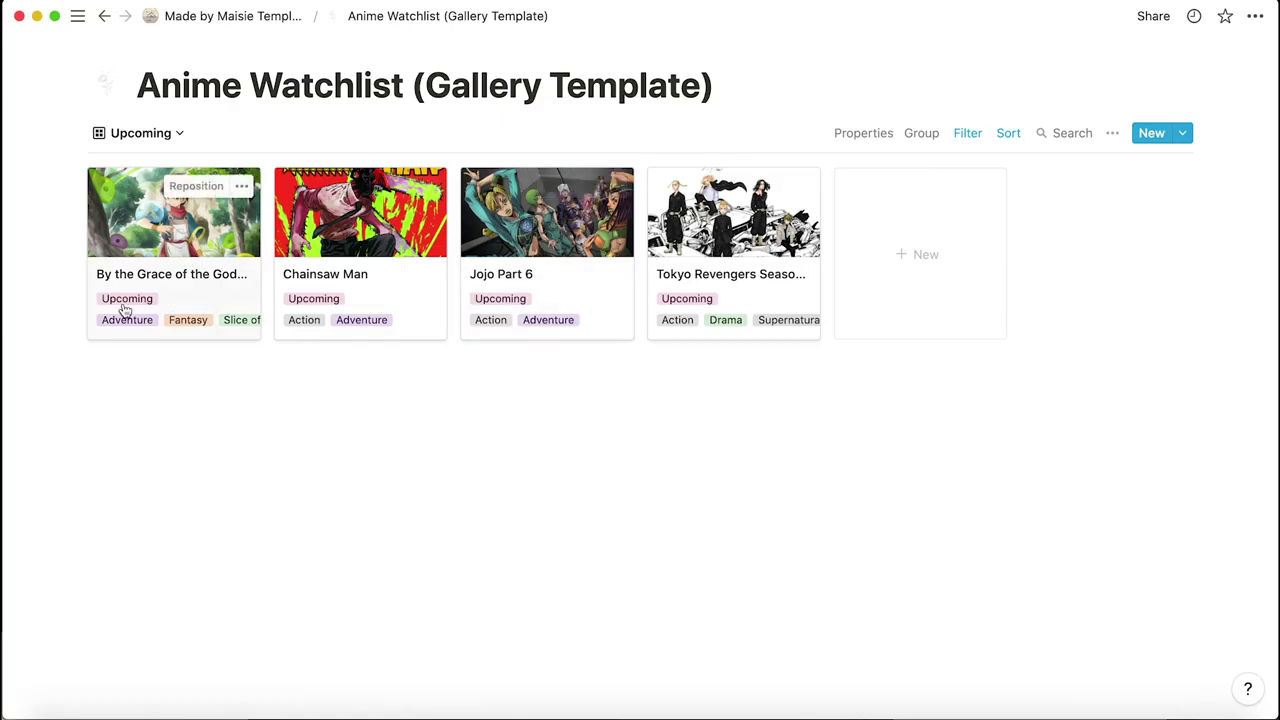
Switch to the Plan to Watch view to look over its cards and return to the All view
left_click(168, 139)
left_click(183, 300)
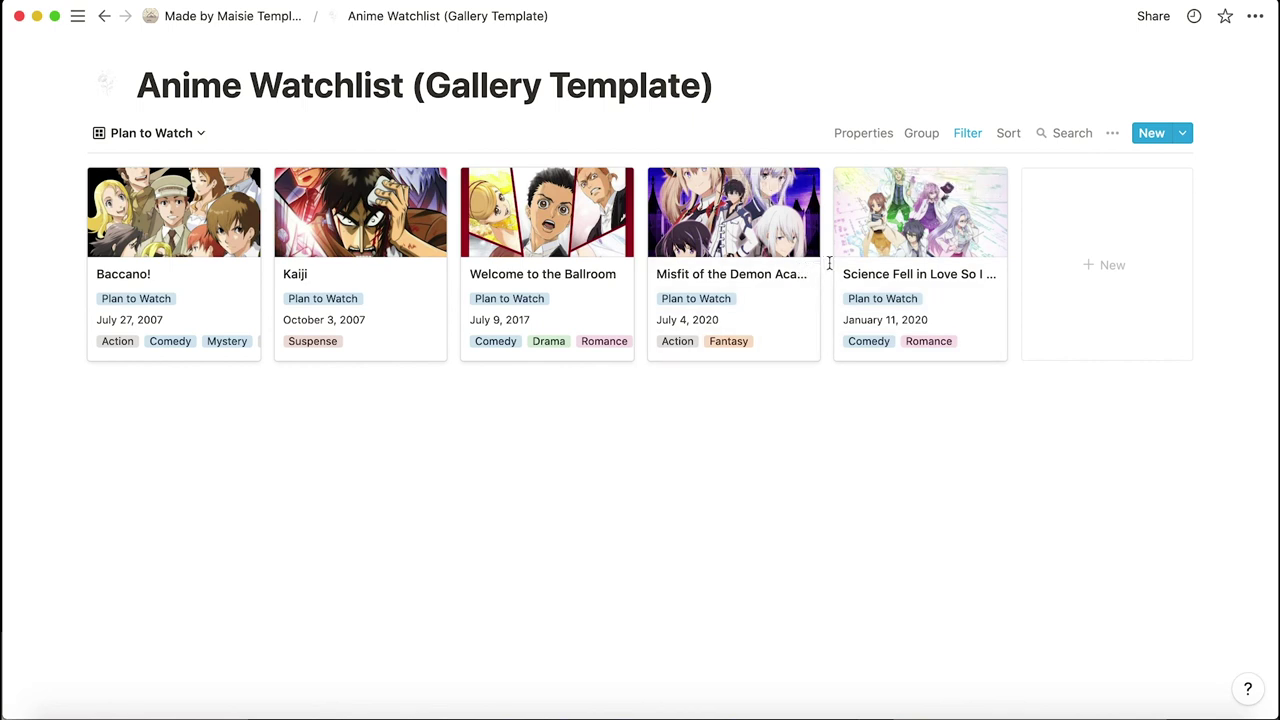
left_click(160, 133)
left_click(144, 205)
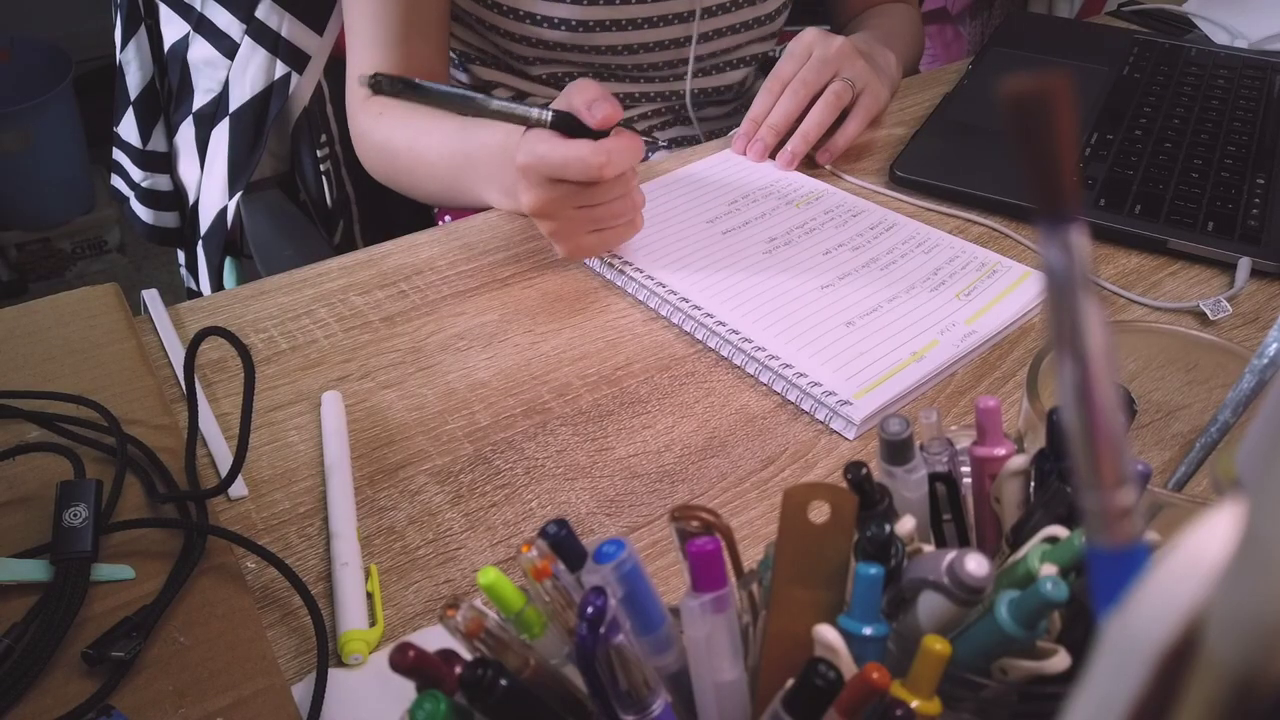